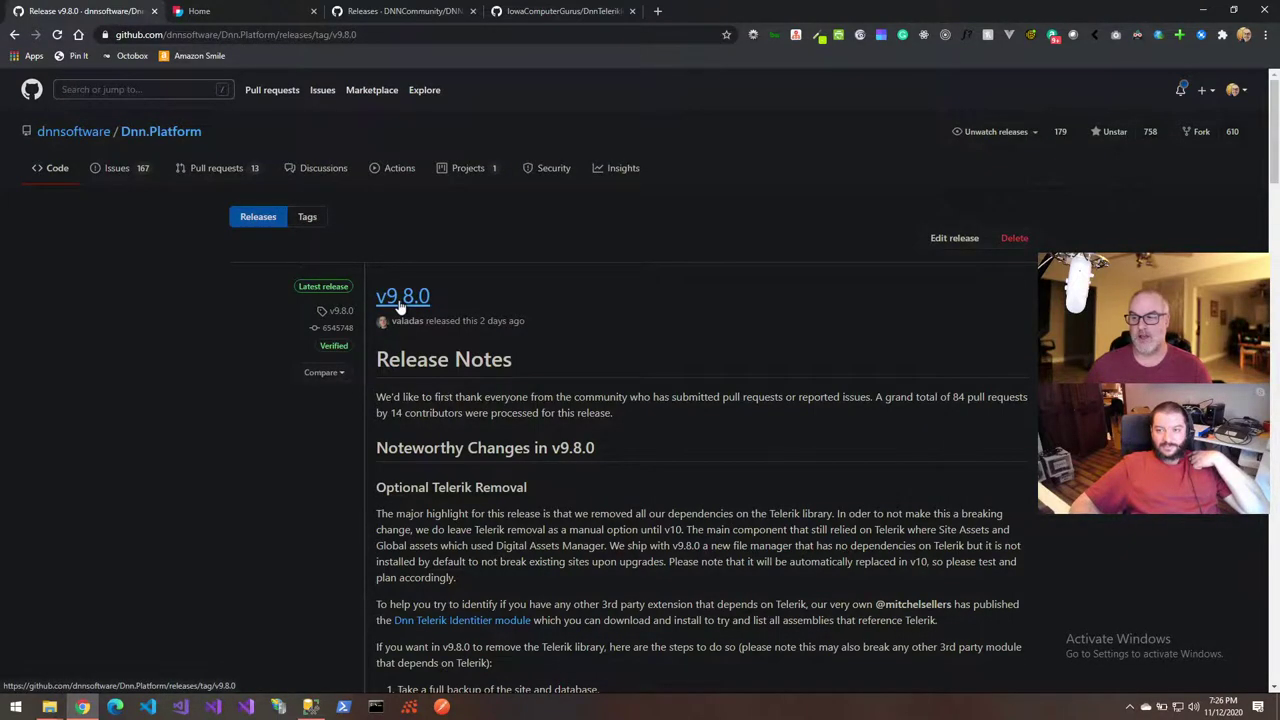
Scroll the v9.8.0 release notes to the Optional Telerik Removal steps and SQL update command
scroll(400, 307, down, 4)
scroll(400, 307, down, 3)
scroll(400, 307, up, 8)
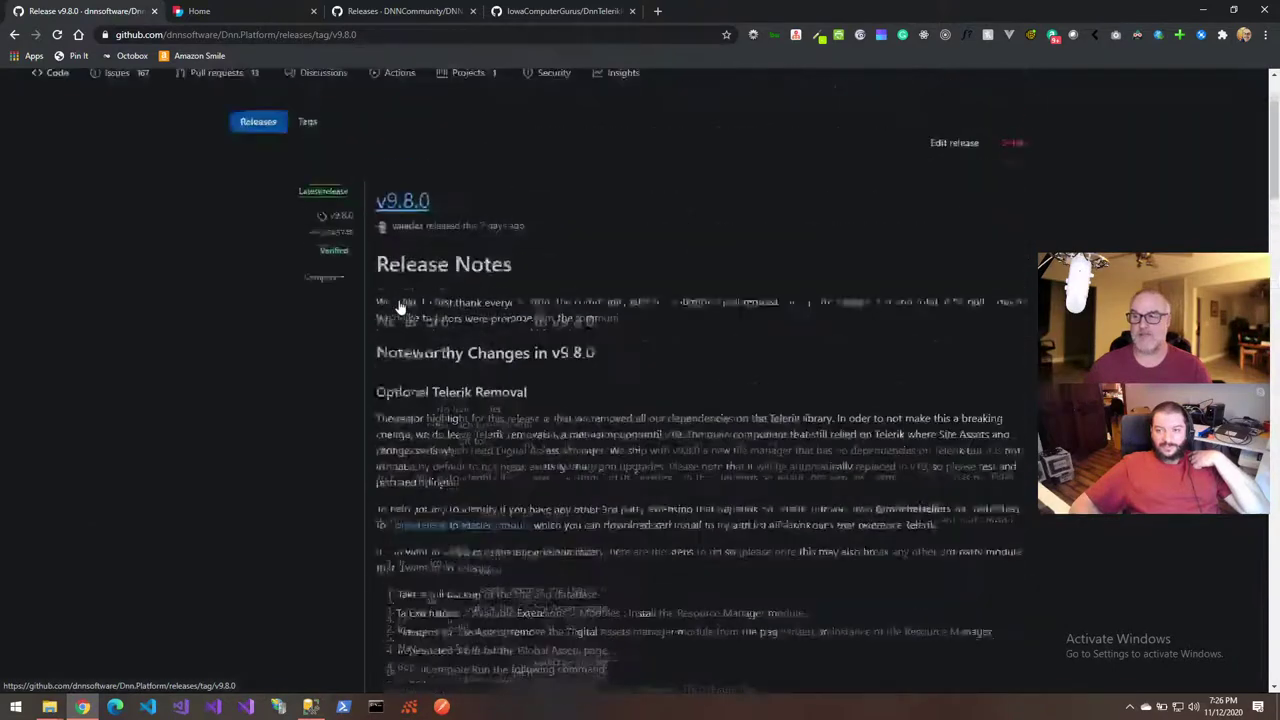
scroll(424, 449, down, 2)
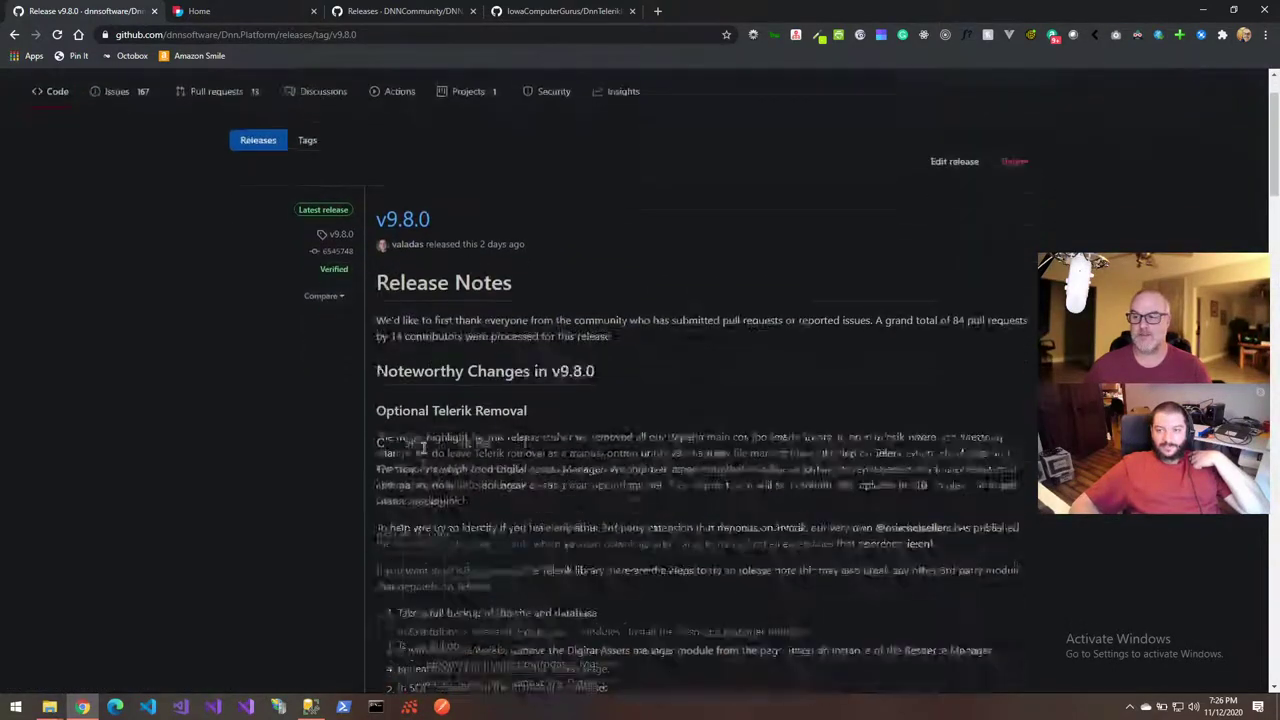
scroll(503, 244, down, 1)
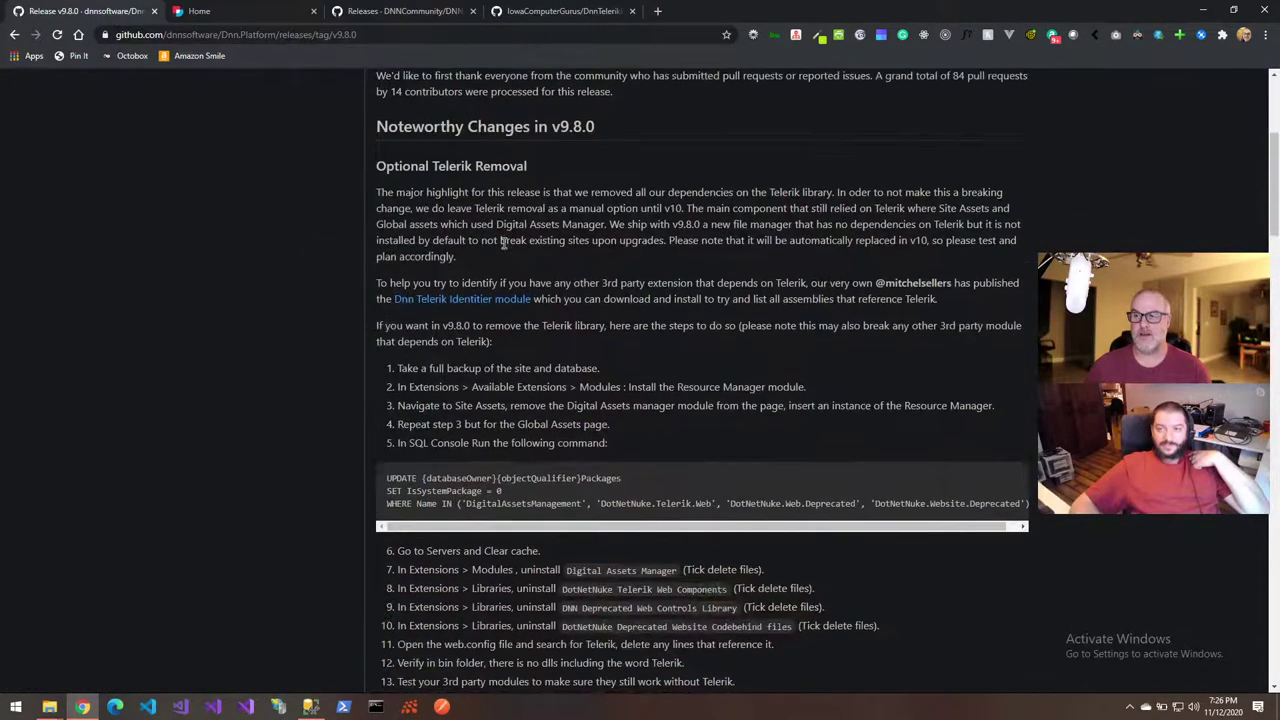
scroll(503, 244, down, 1)
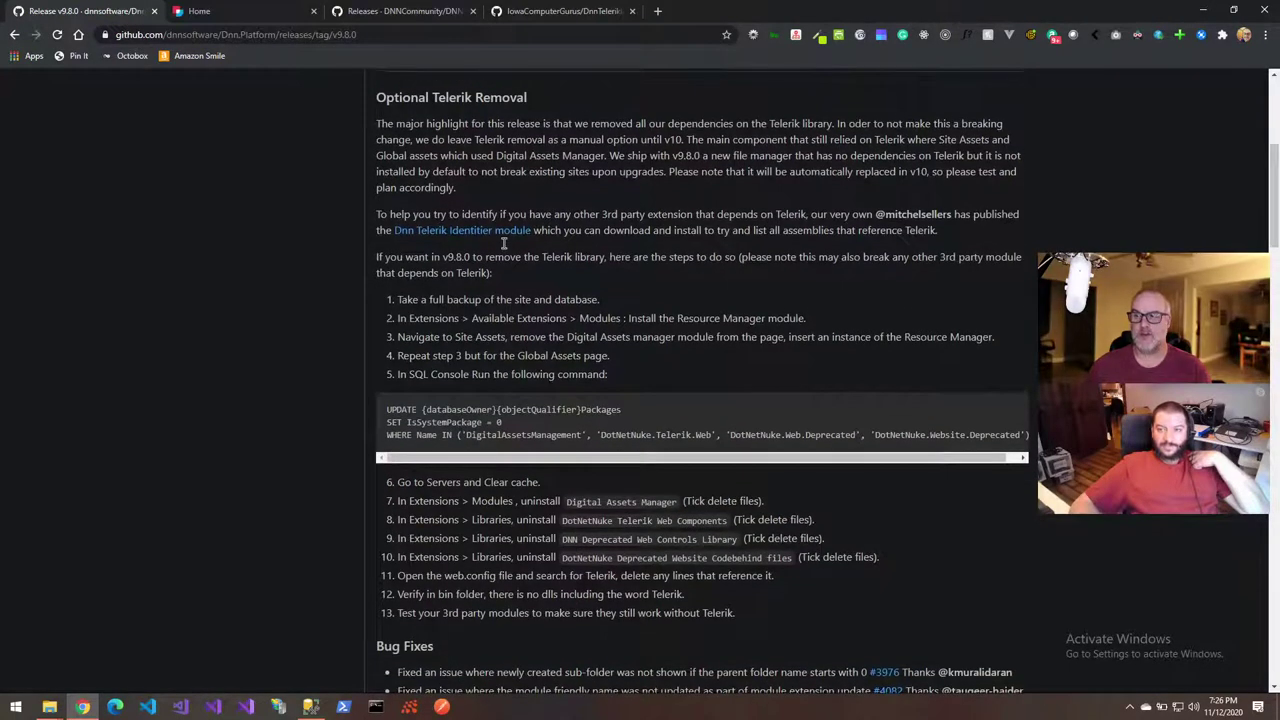
scroll(503, 244, up, 1)
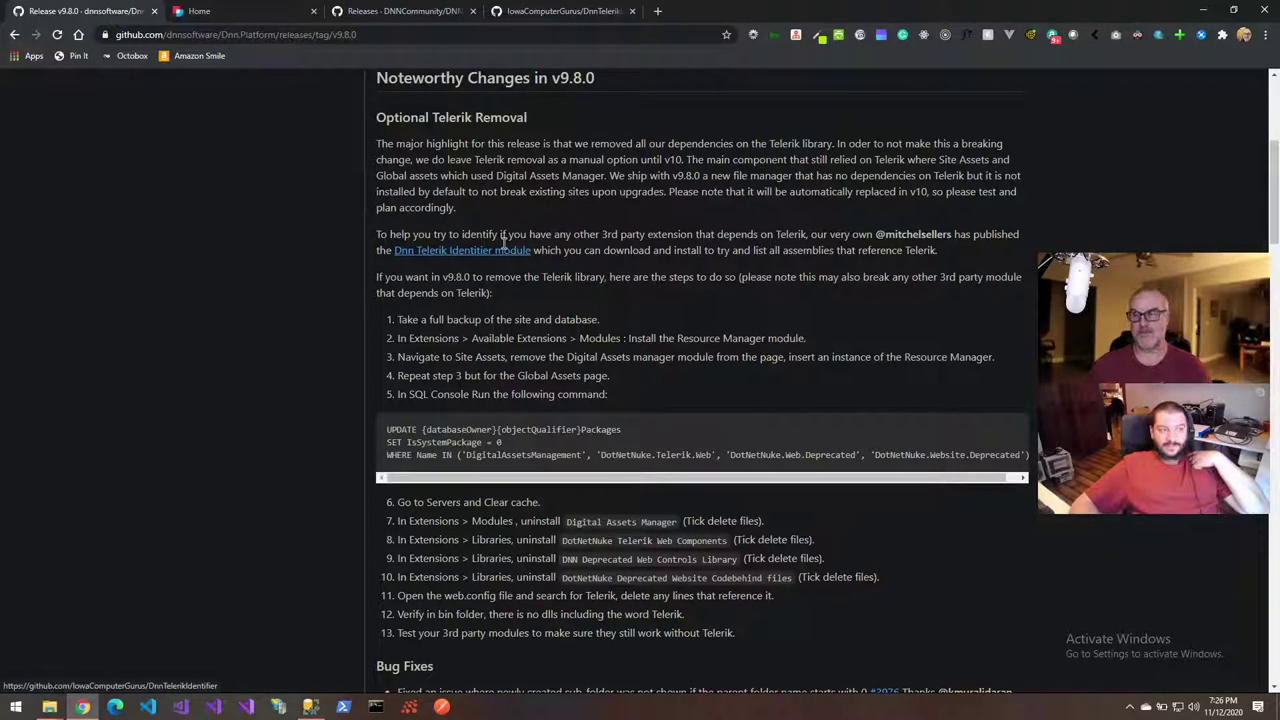
scroll(503, 240, up, 1)
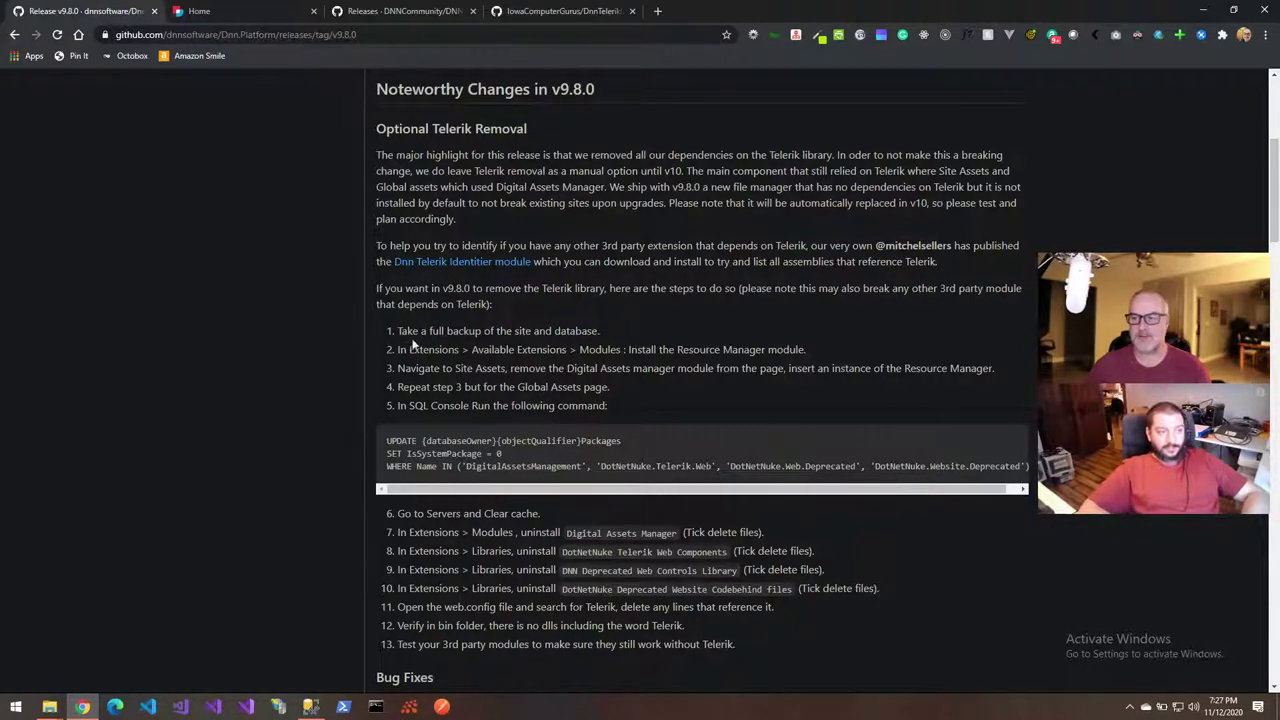
Finish reading the removal steps, then switch to the dnn980.loc site's home page
scroll(432, 349, up, 4)
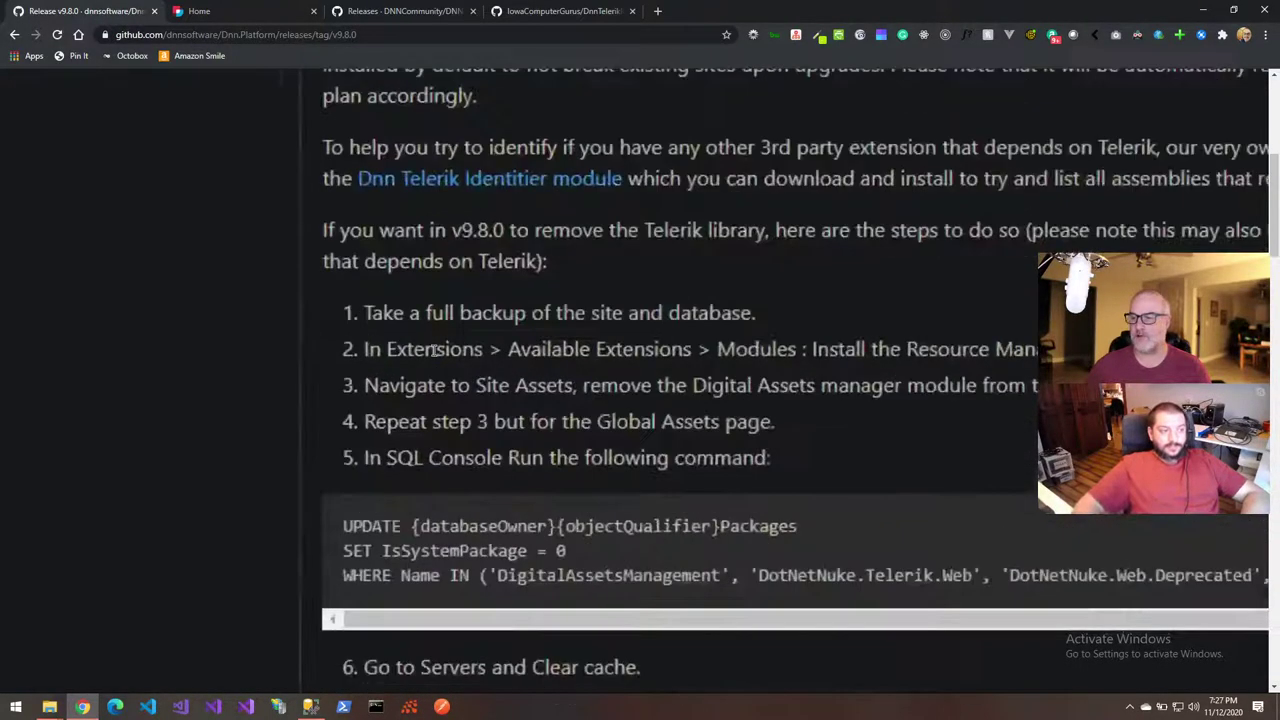
scroll(432, 349, down, 2)
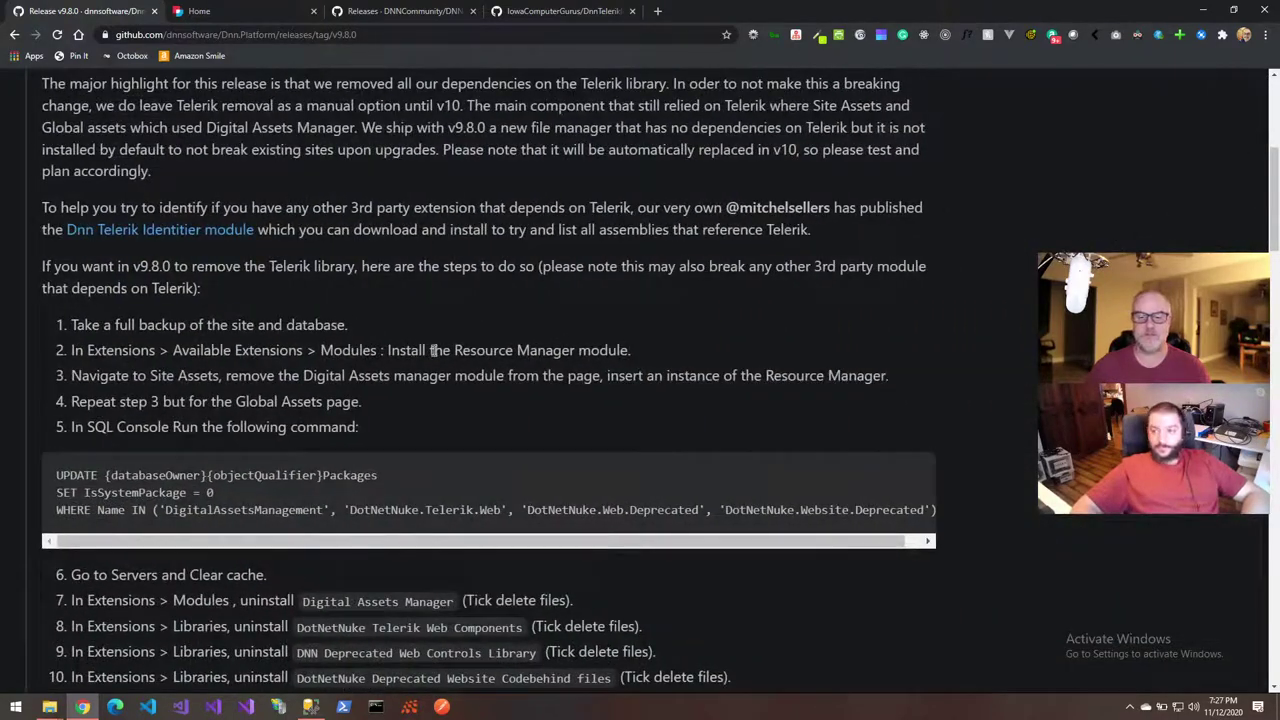
scroll(547, 290, down, 2)
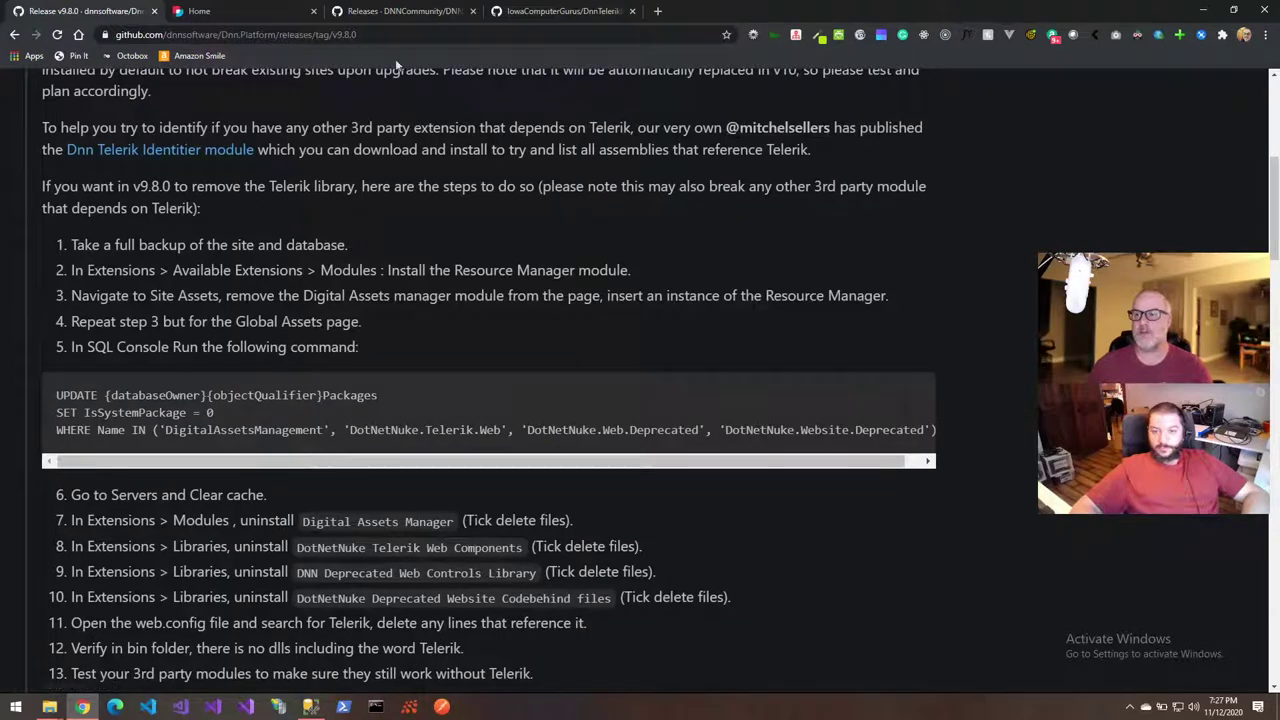
click(251, 10)
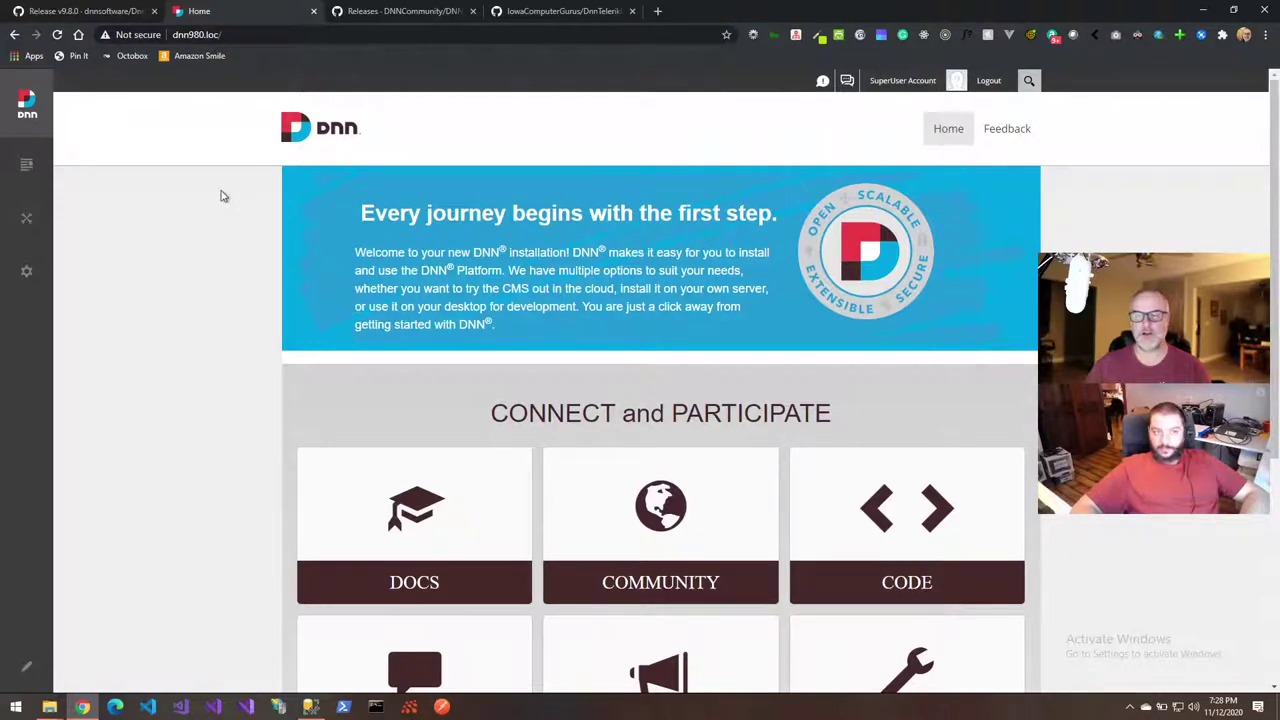
Open the site's Feedback page and look over the DNN.Feedback module releases
click(1006, 130)
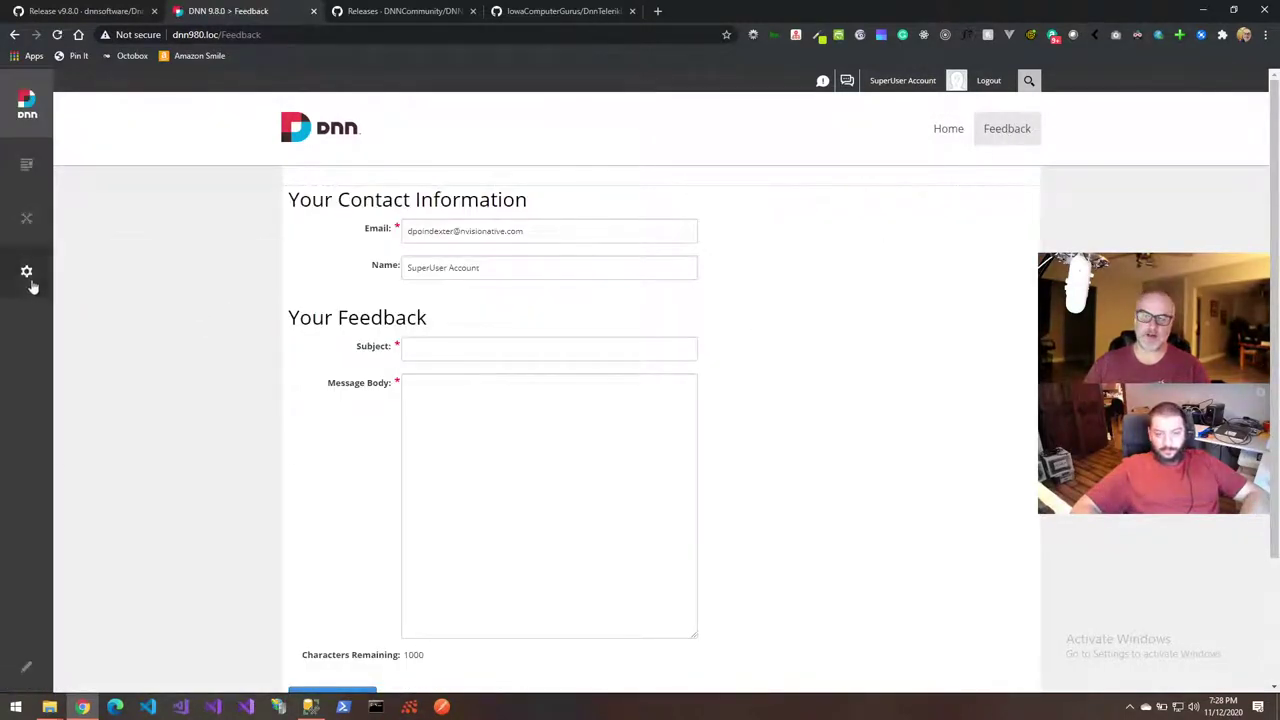
mouse_move(27, 273)
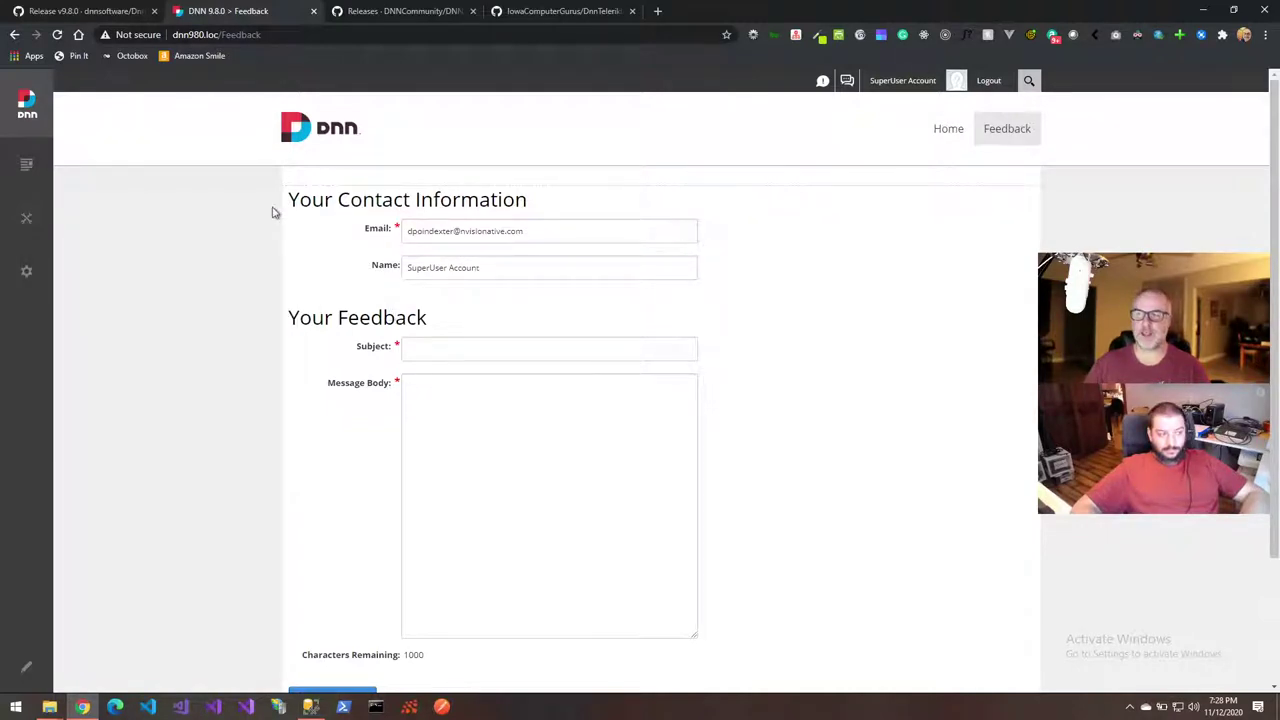
click(425, 12)
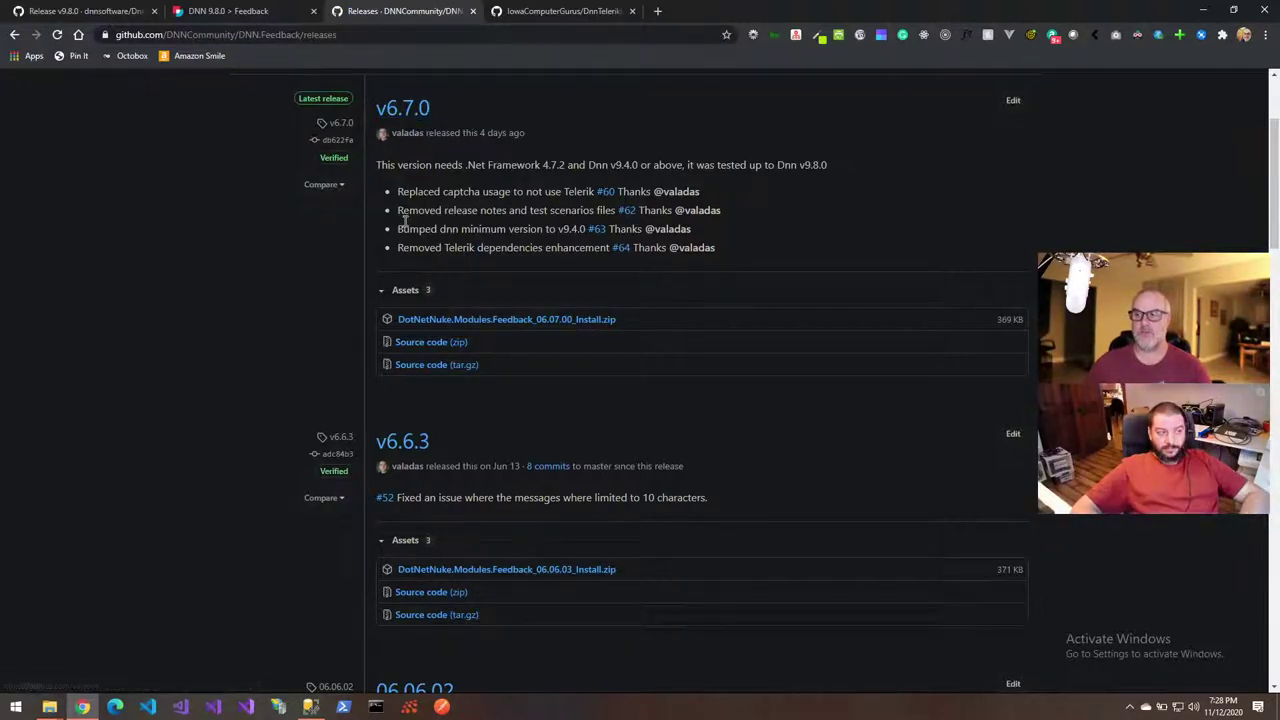
scroll(403, 216, down, 1)
scroll(403, 222, down, 2)
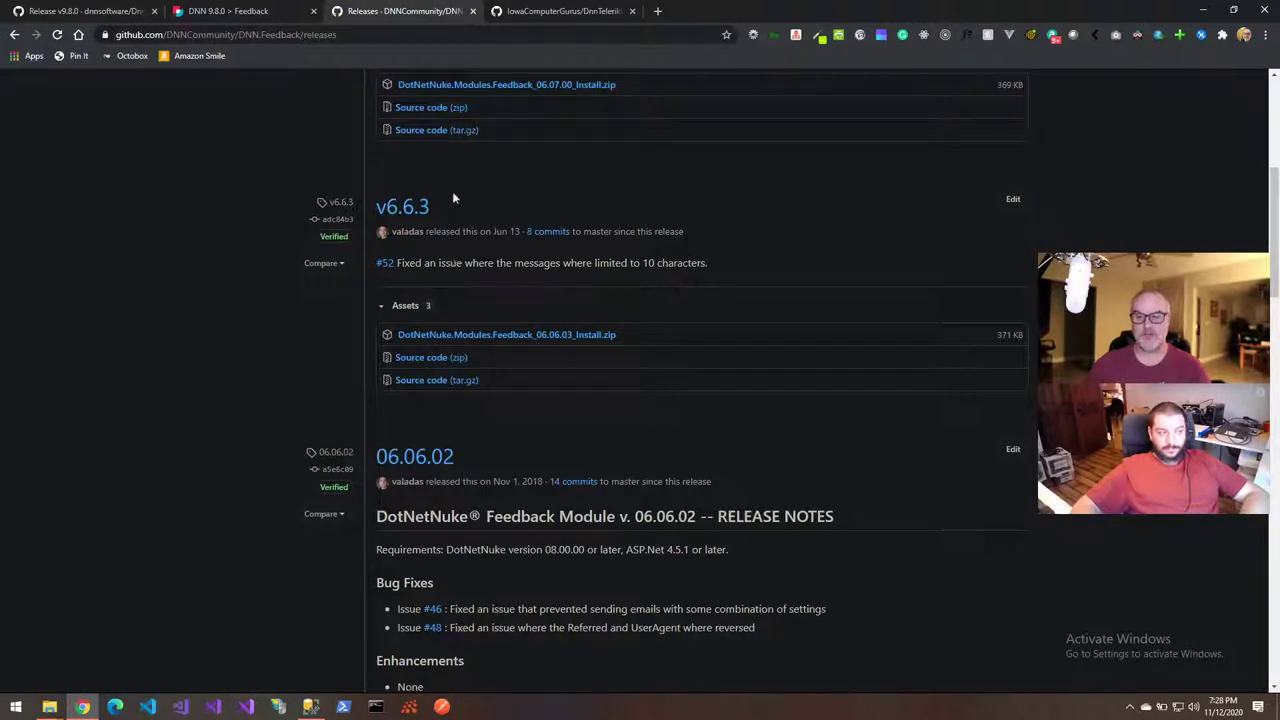
Compare the Feedback form against the releases, then view the DnnTelerikIdentifier repository
click(239, 18)
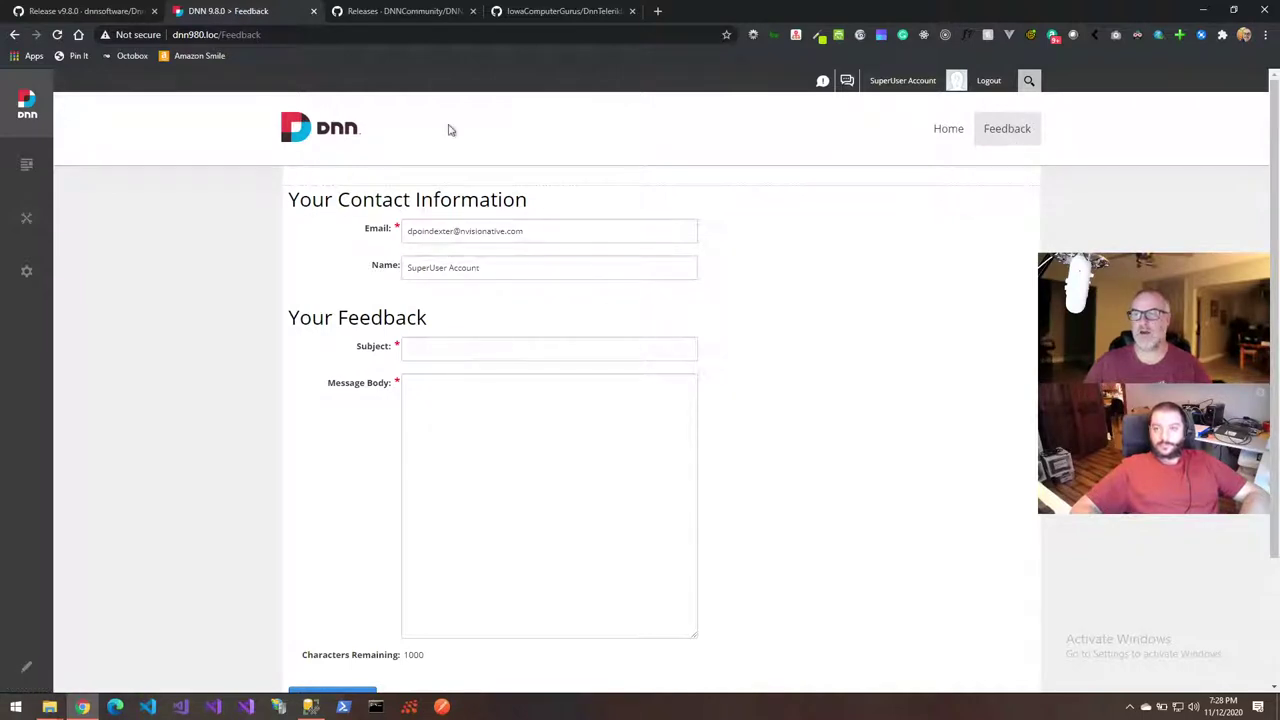
click(401, 11)
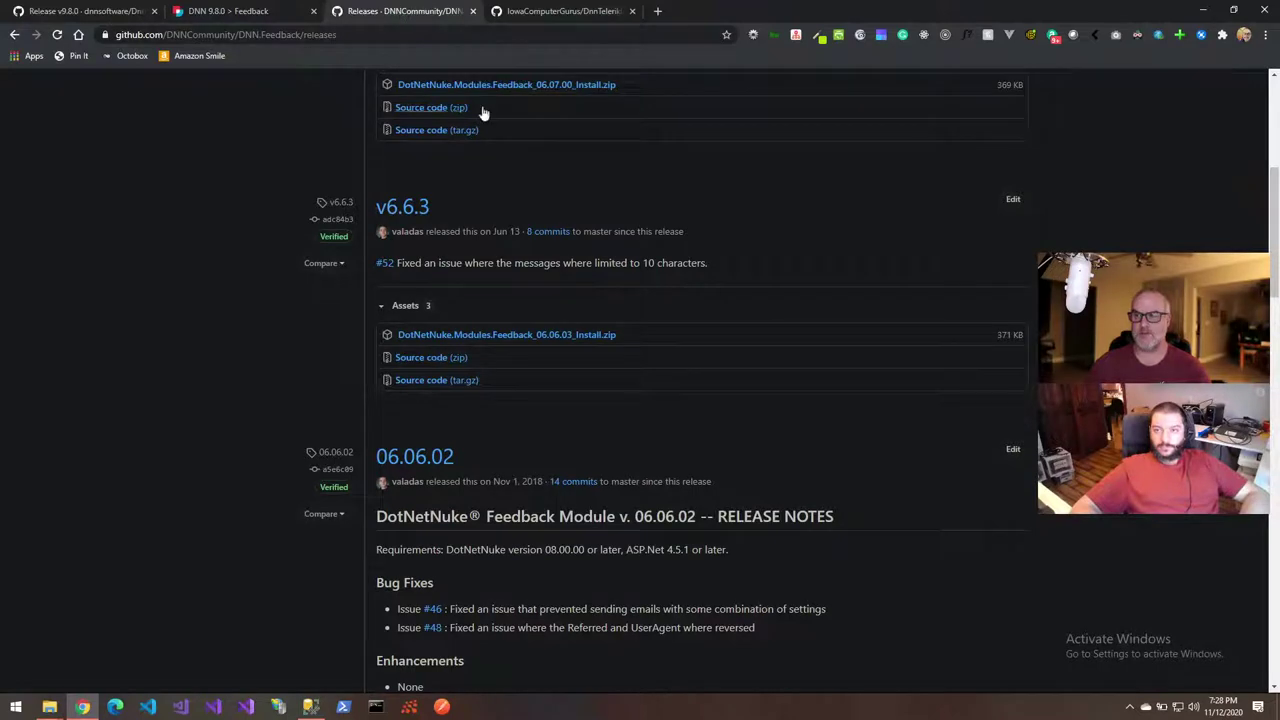
scroll(483, 118, down, 1)
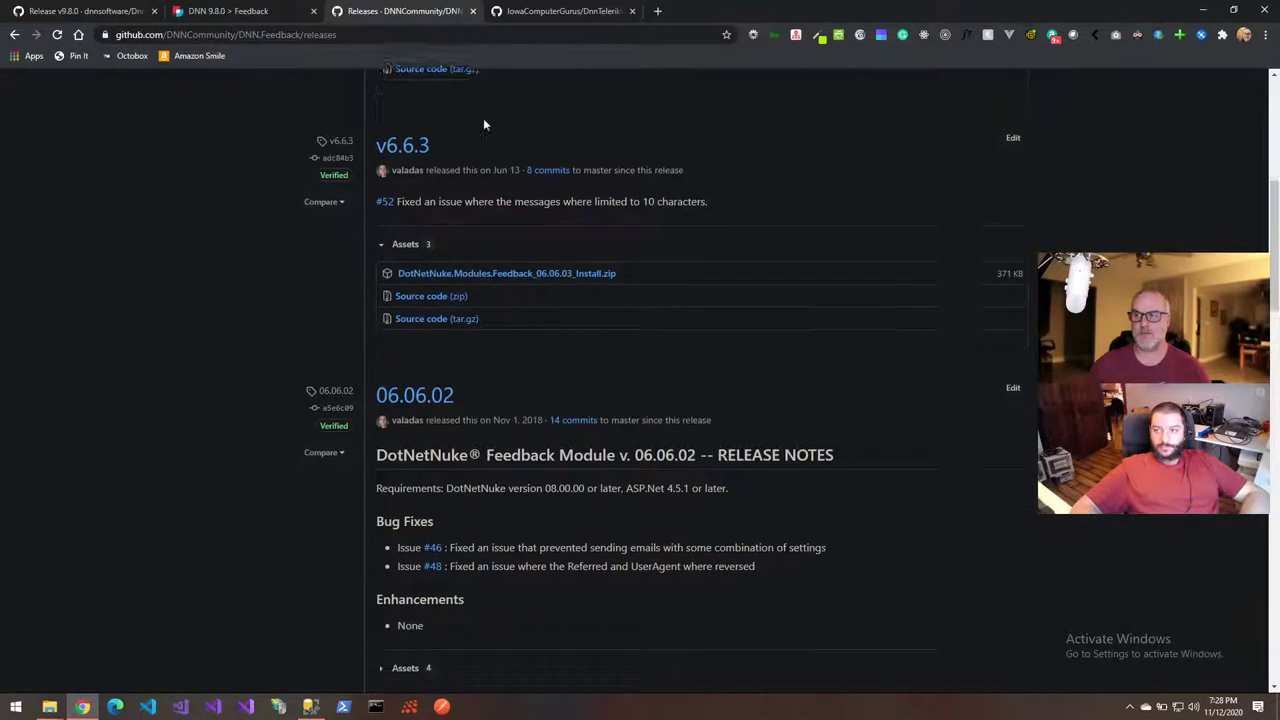
click(565, 12)
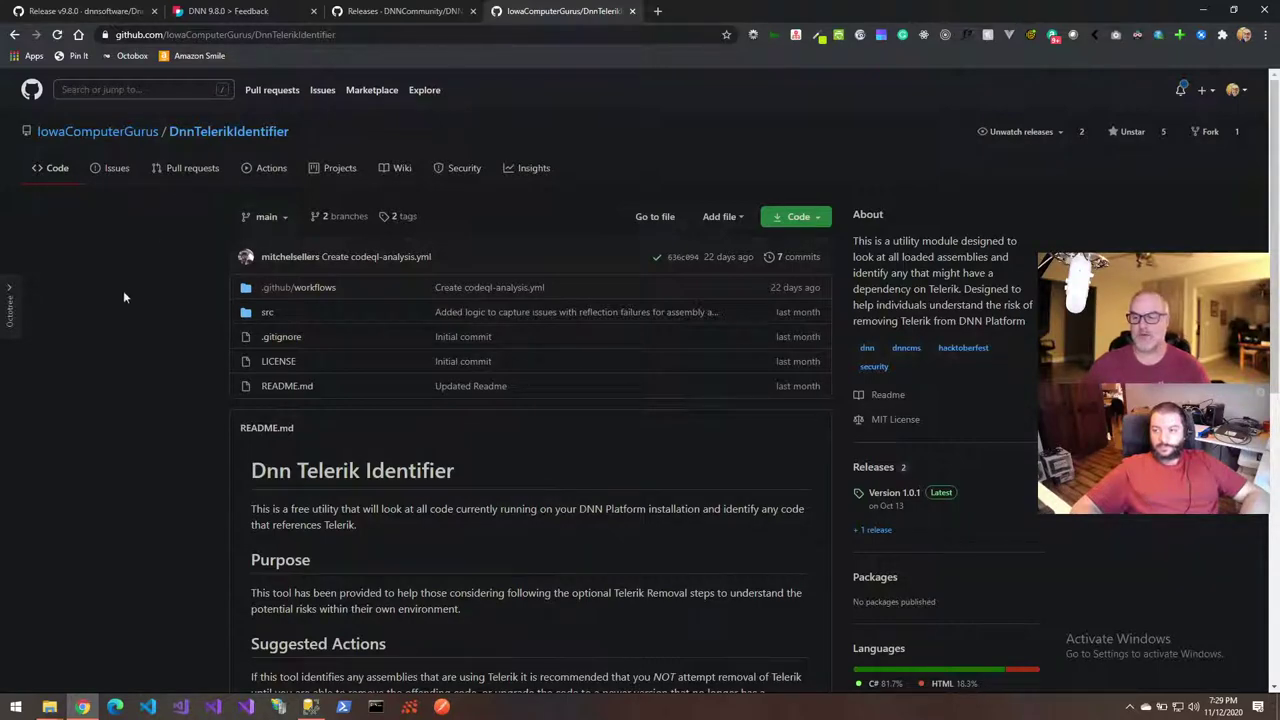
Browse the DnnTelerikIdentifier repository and open its Version 1.0.1 release
scroll(123, 297, down, 2)
scroll(124, 297, down, 1)
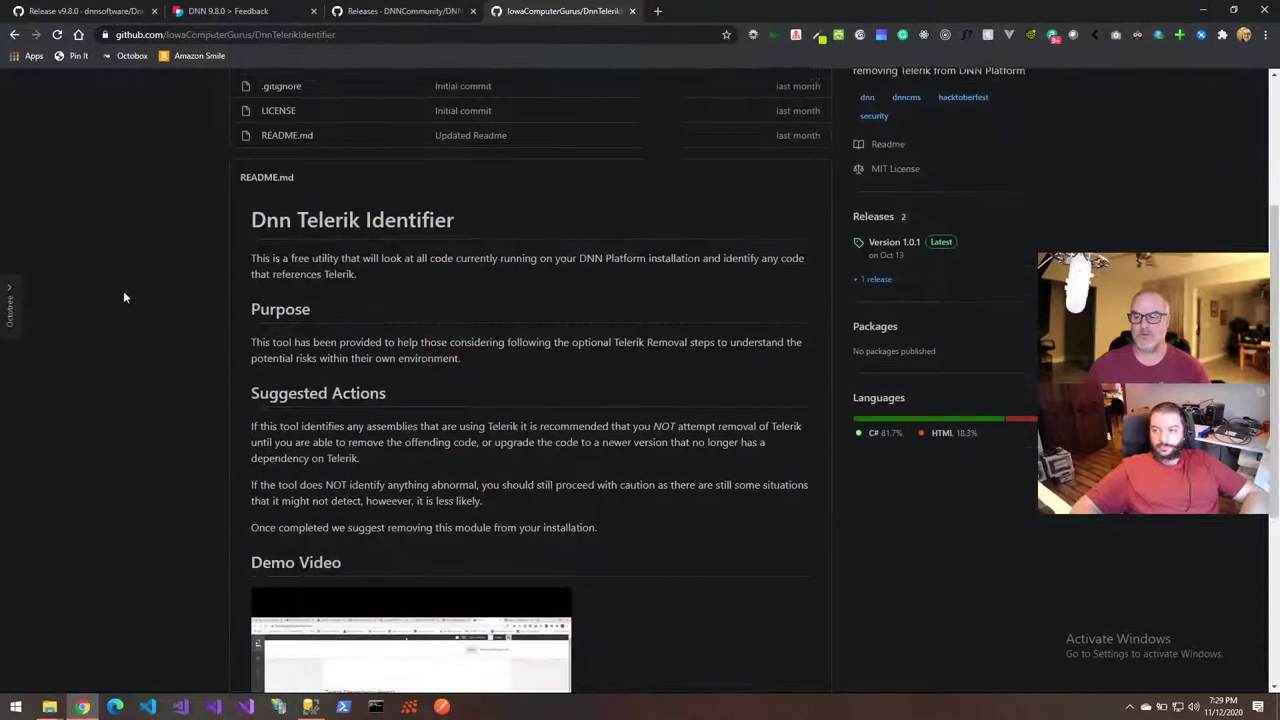
scroll(124, 297, down, 1)
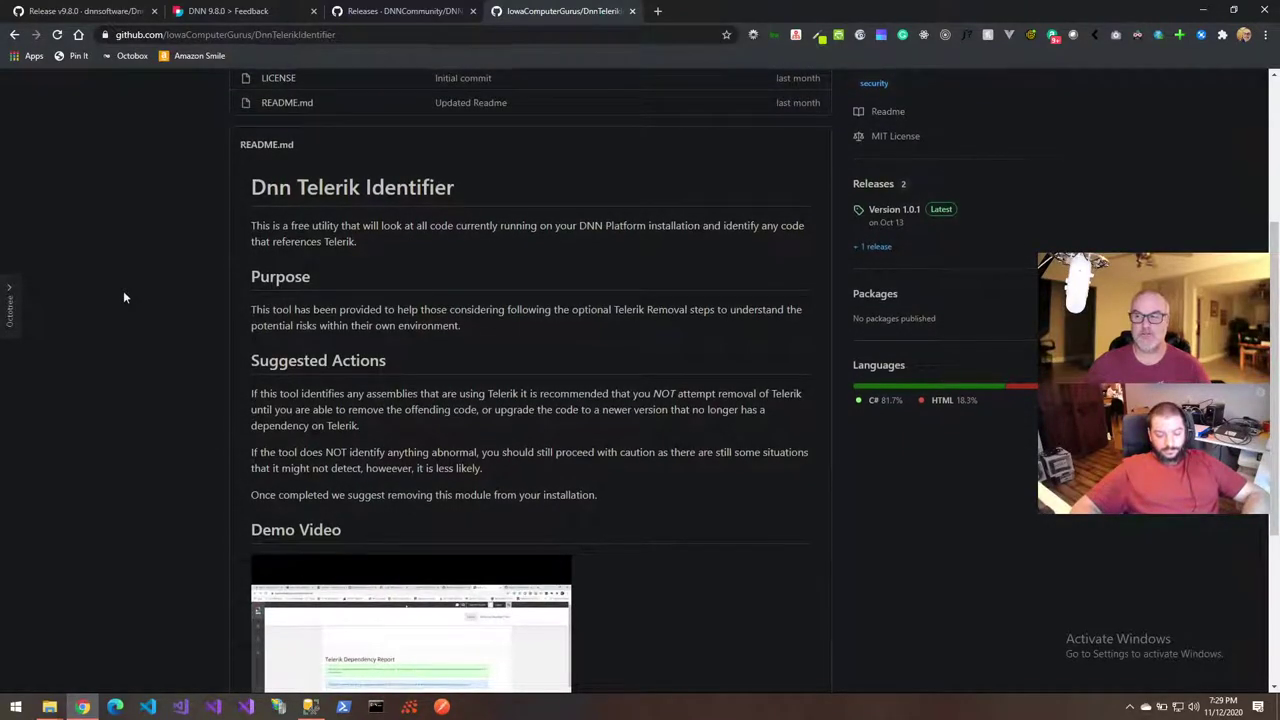
scroll(124, 294, up, 1)
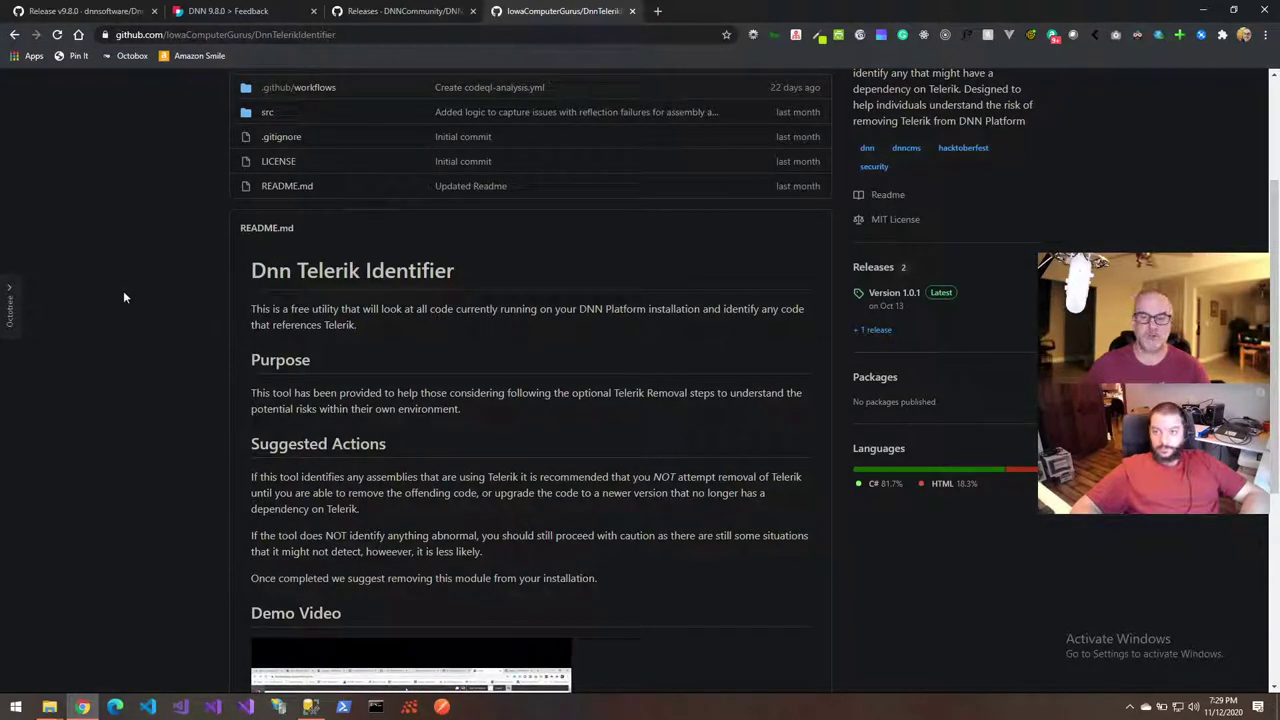
scroll(124, 294, up, 1)
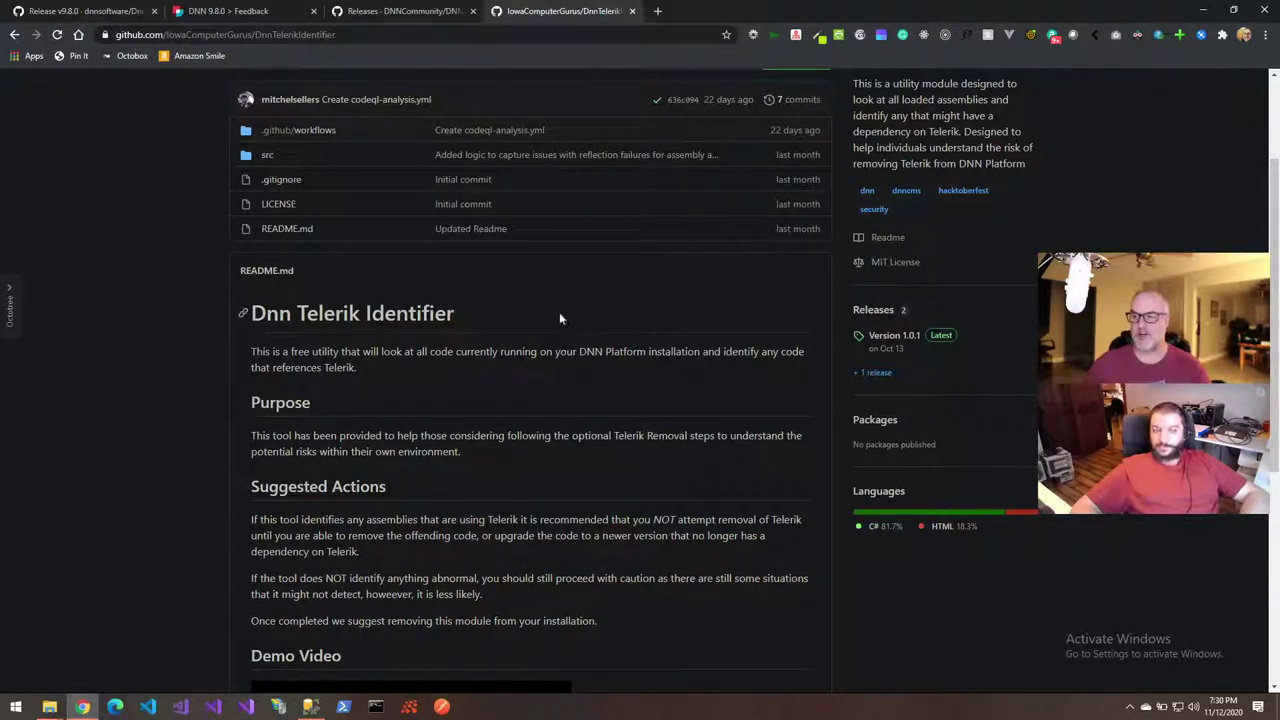
click(896, 336)
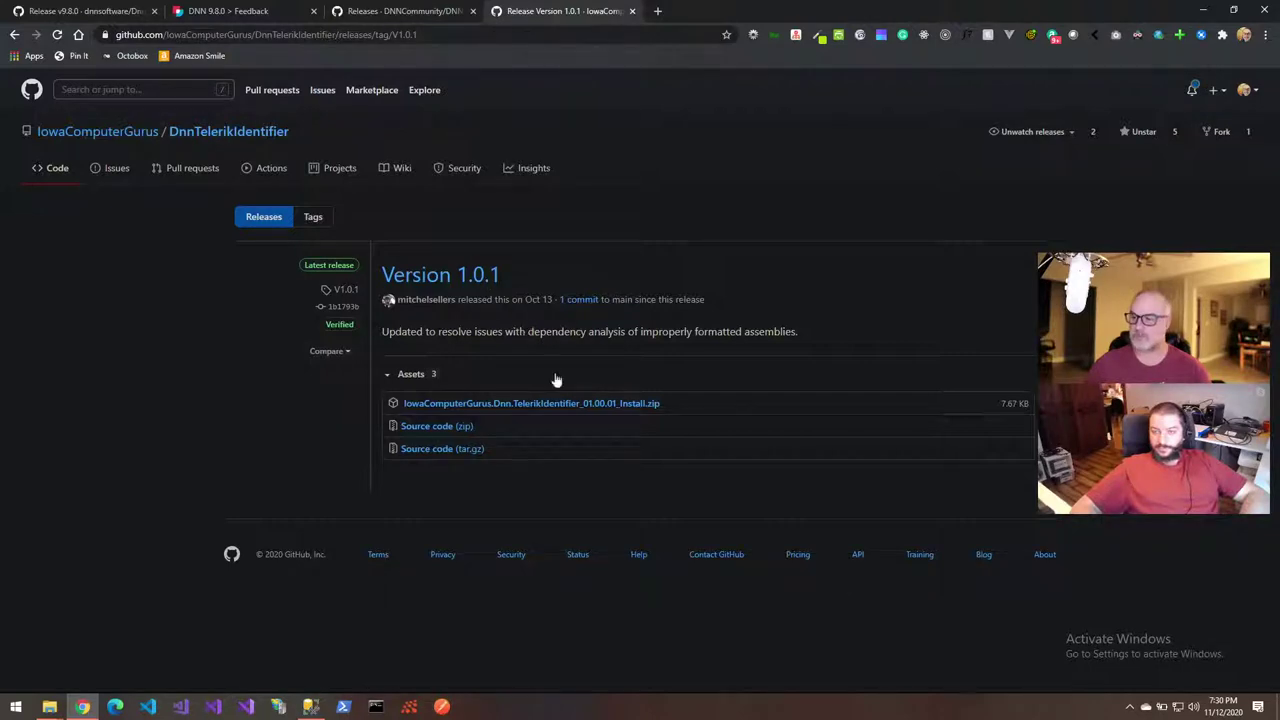
Save IowaComputerGurus.Dnn.TelerikIdentifier_01.00.01_Install.zip to Downloads and return to the Feedback page
click(525, 403)
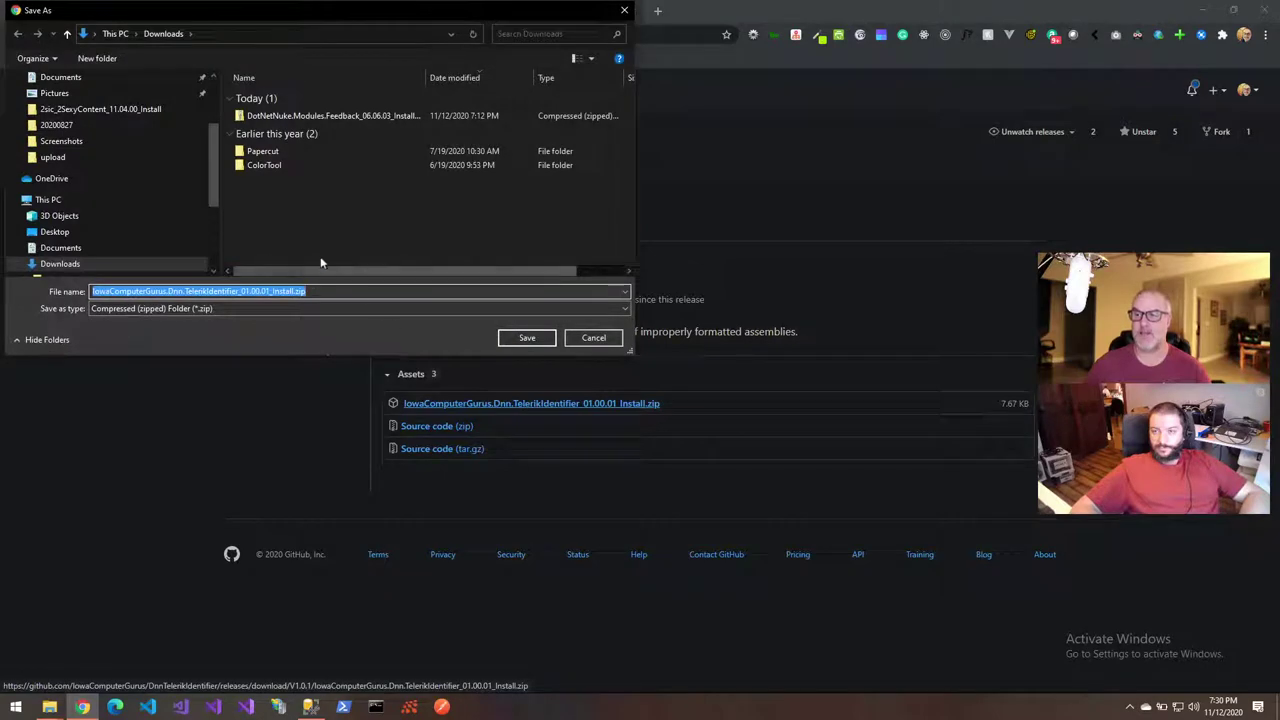
click(527, 338)
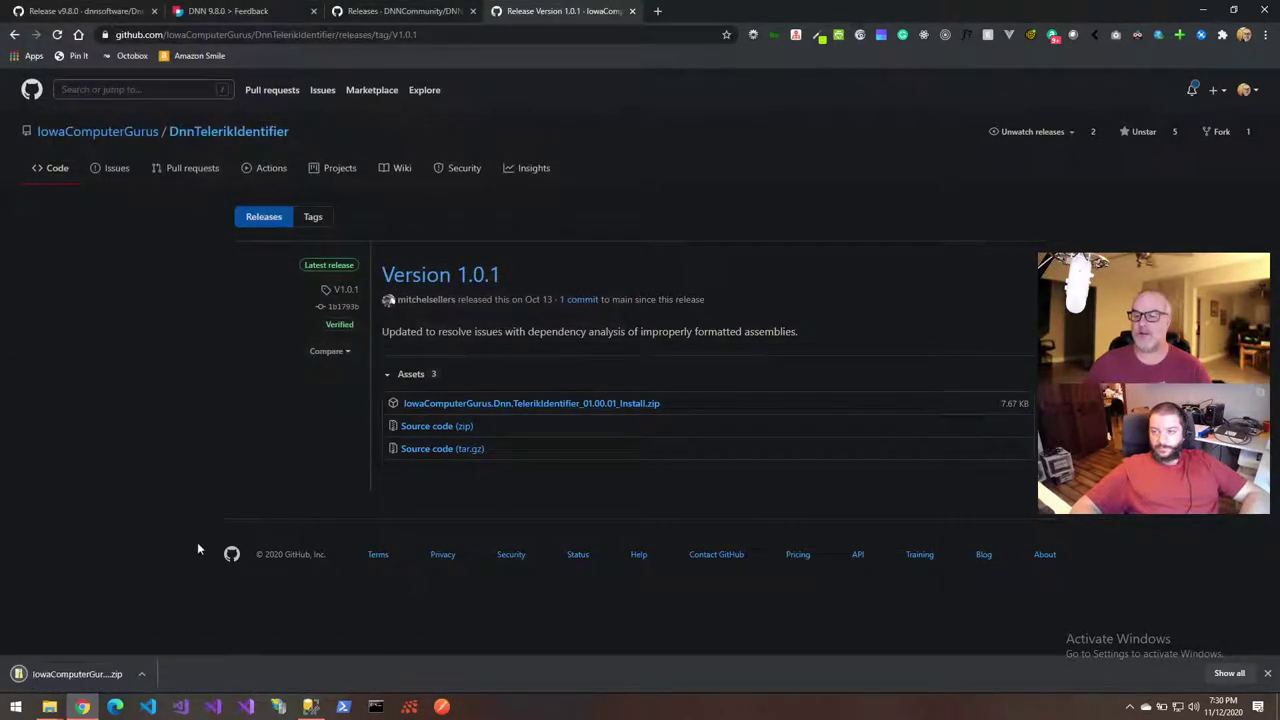
click(1267, 674)
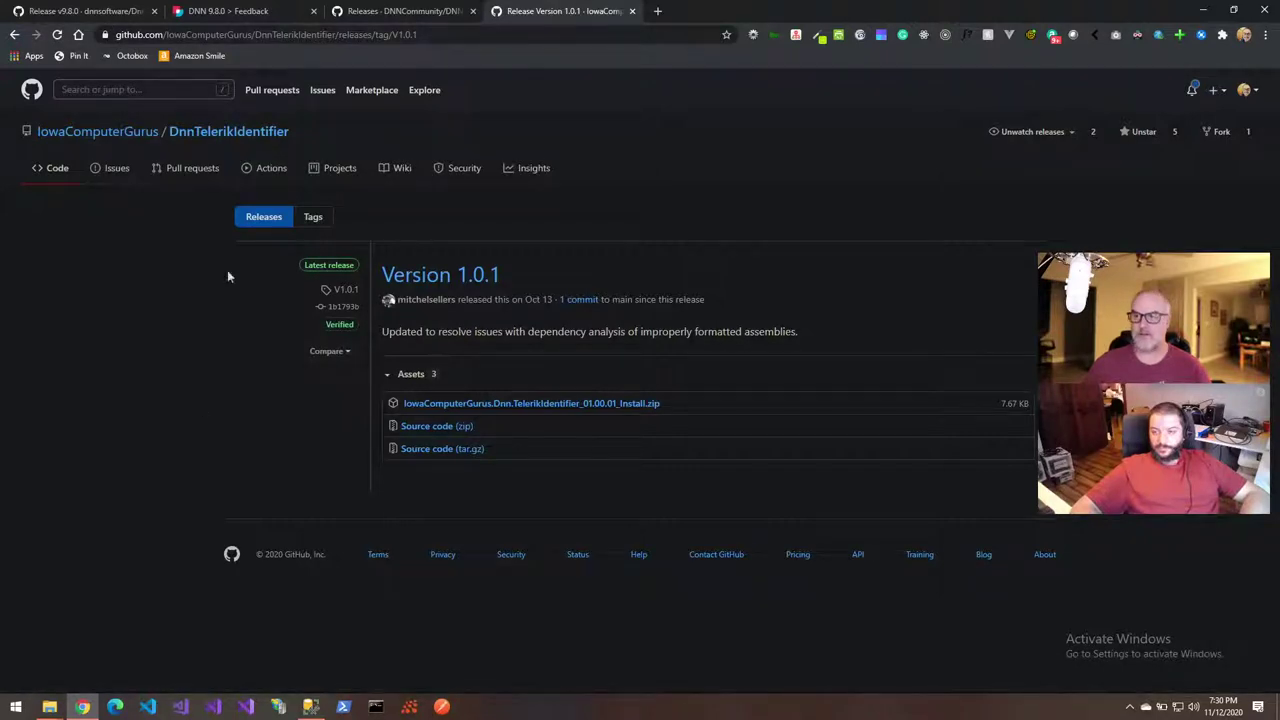
click(207, 14)
Upload the TelerikIdentifier 01.00.01 install zip as a new extension package
mouse_move(43, 266)
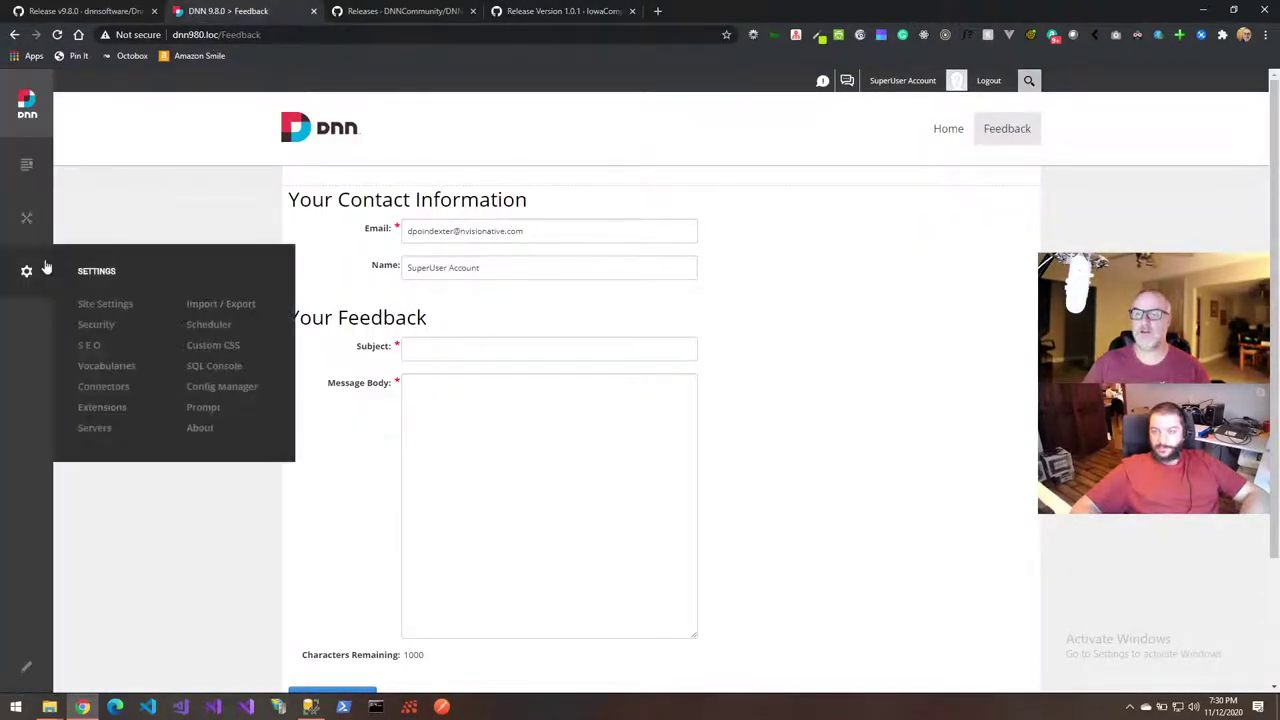
click(103, 408)
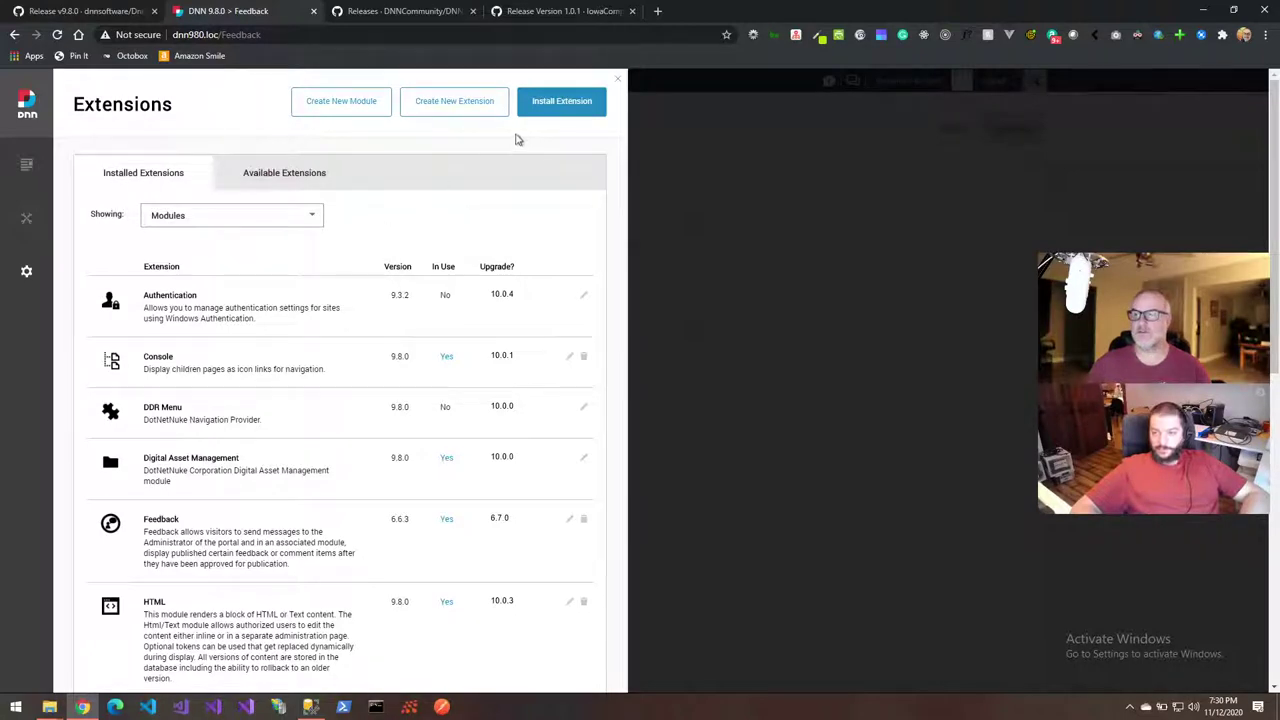
click(561, 110)
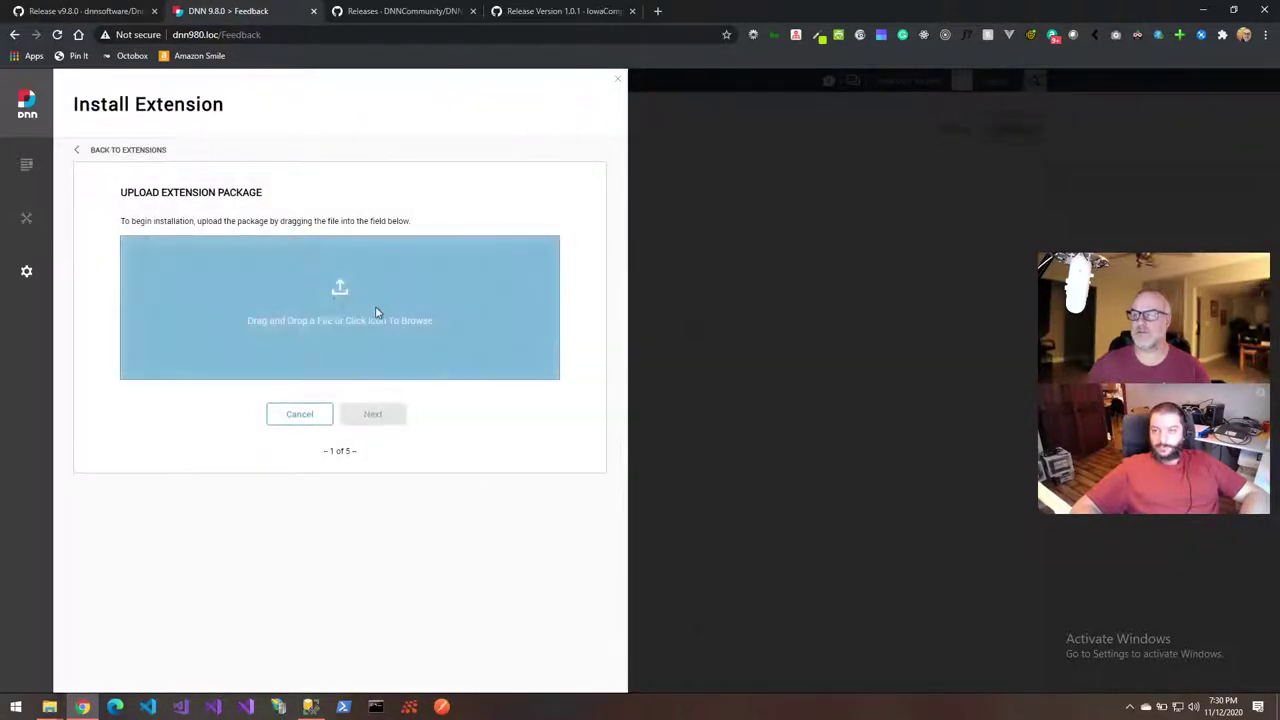
click(334, 302)
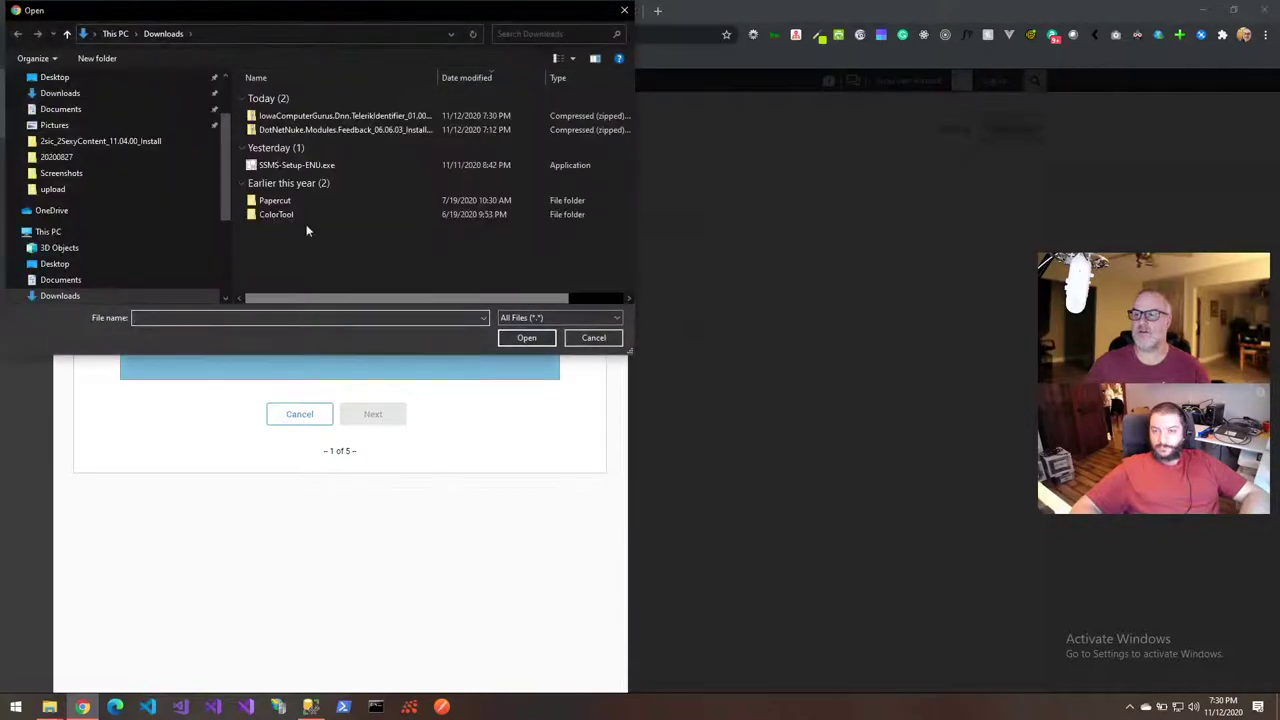
click(287, 117)
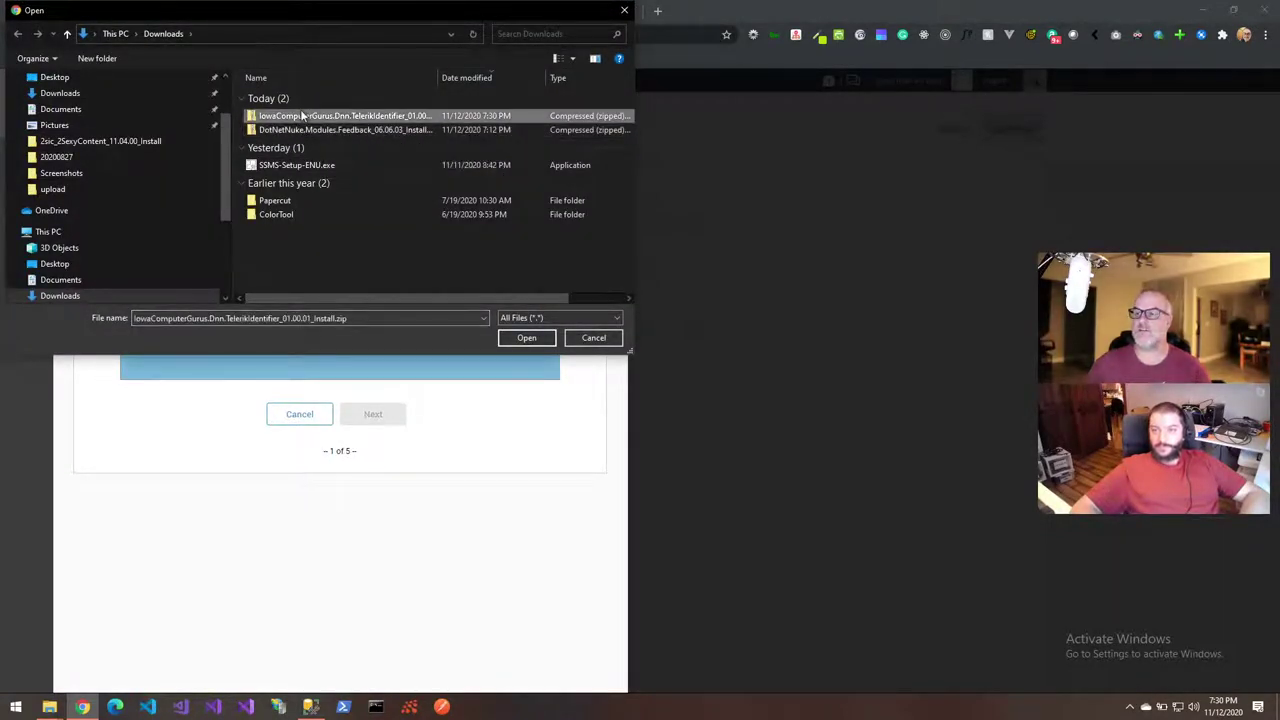
double_click(287, 117)
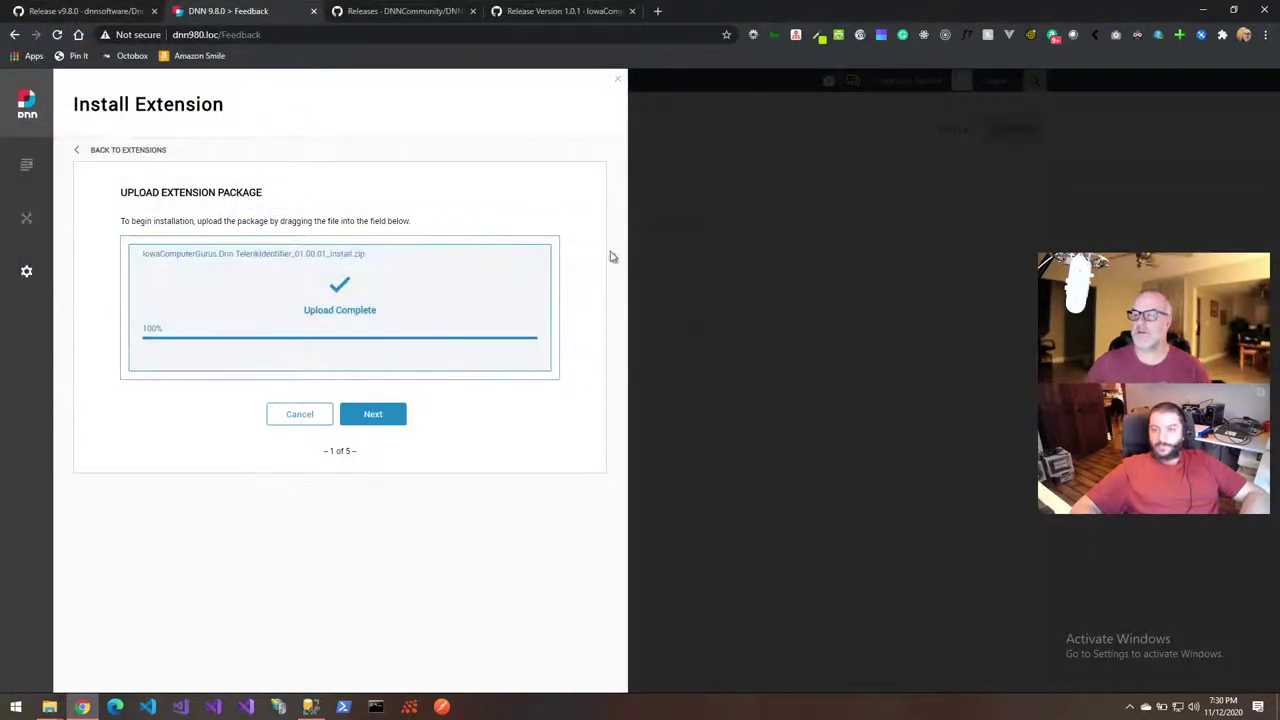
click(372, 415)
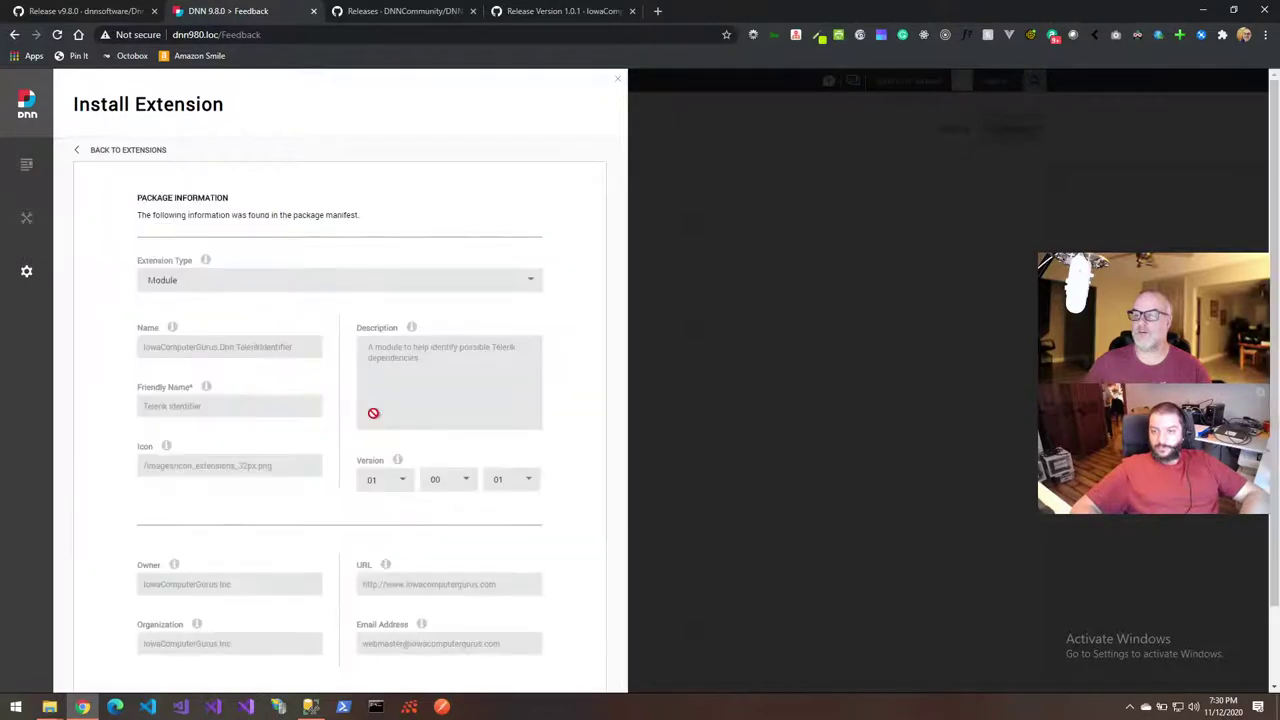
Step past package information and release notes, accept the license, and complete the installation
scroll(341, 478, down, 2)
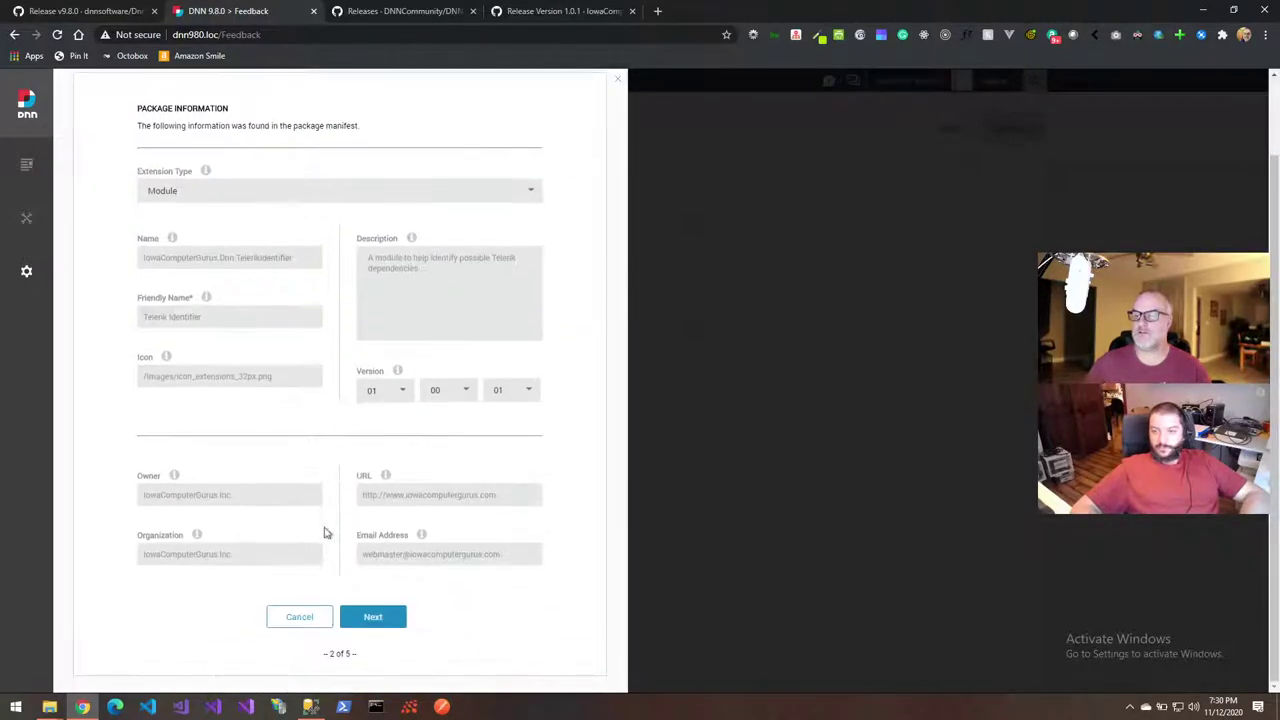
click(383, 614)
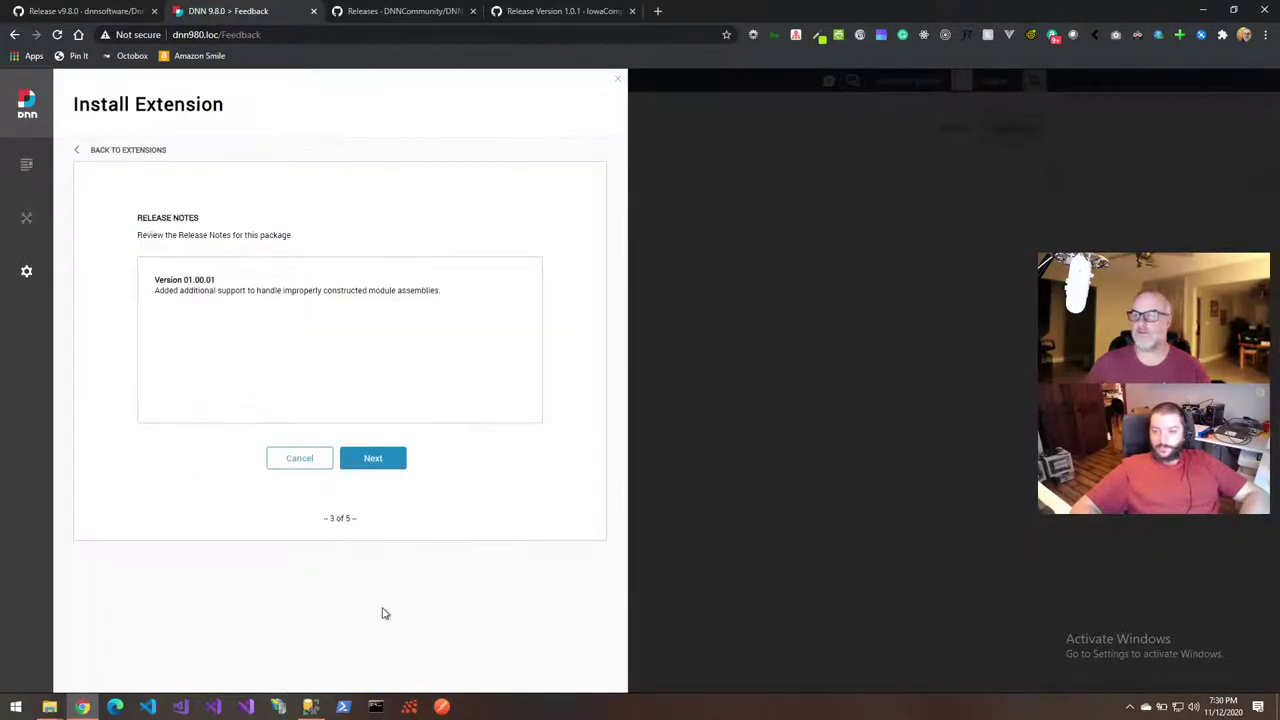
click(378, 467)
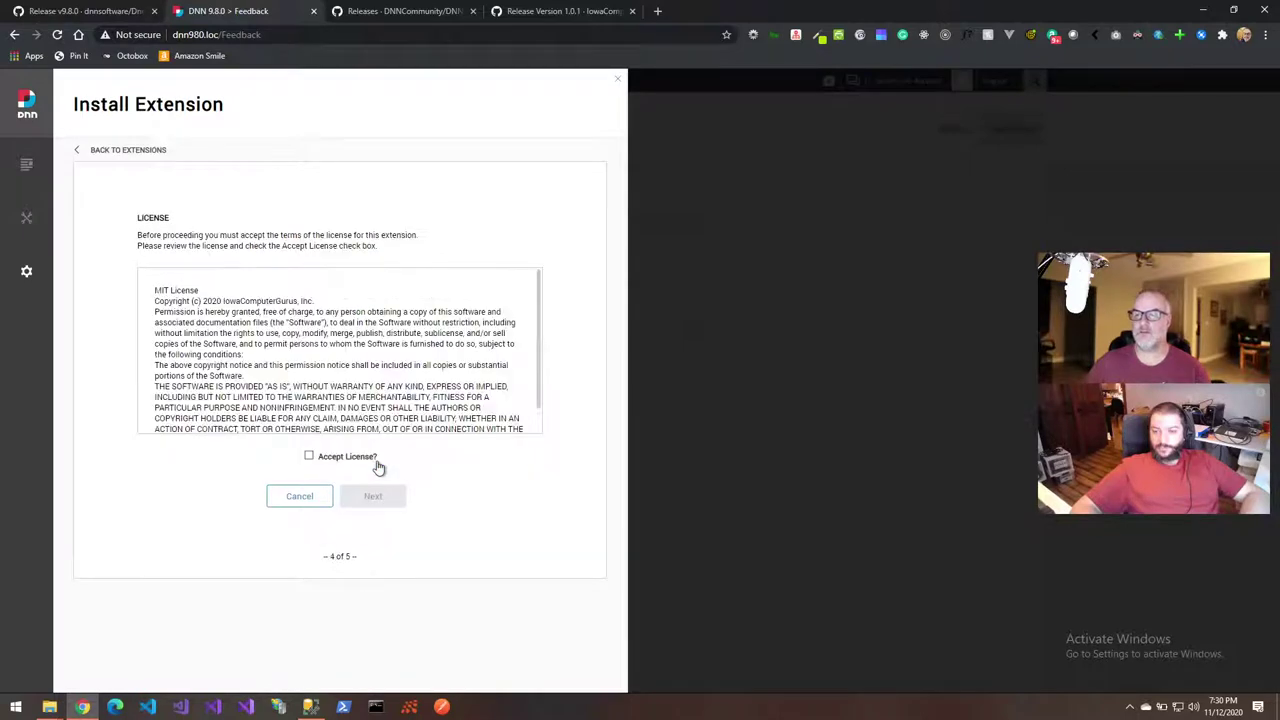
click(358, 462)
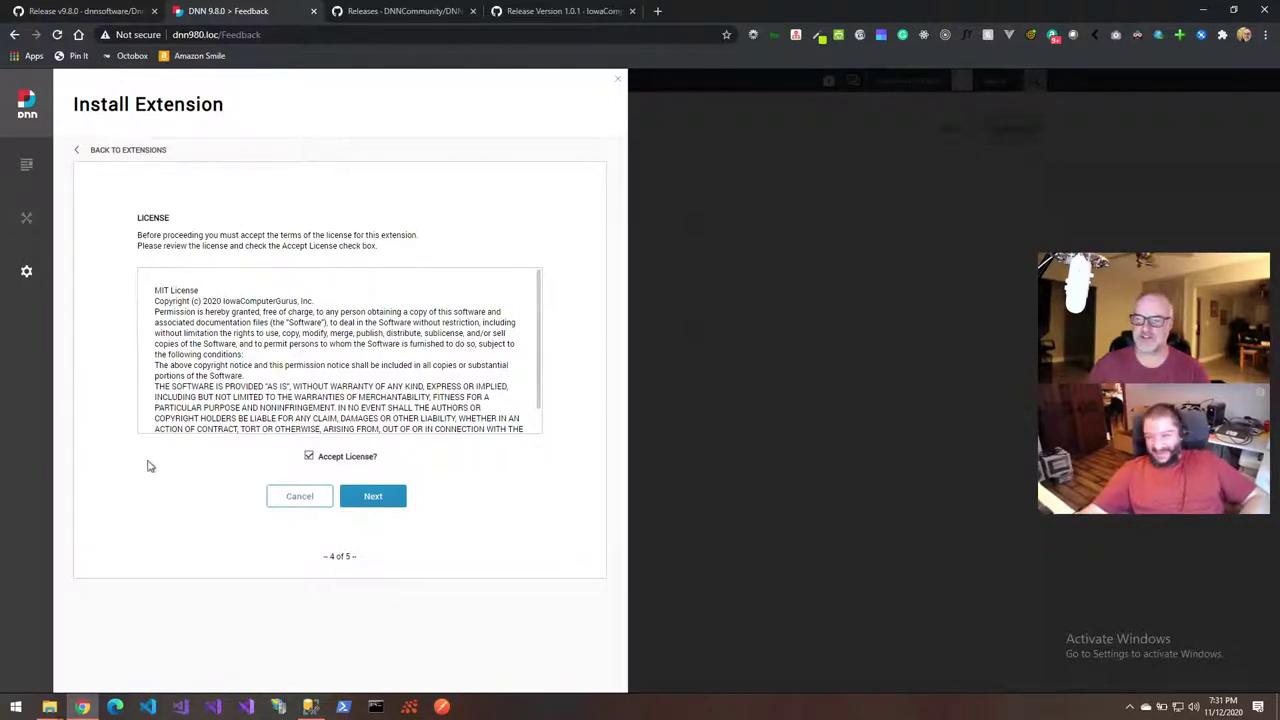
click(374, 497)
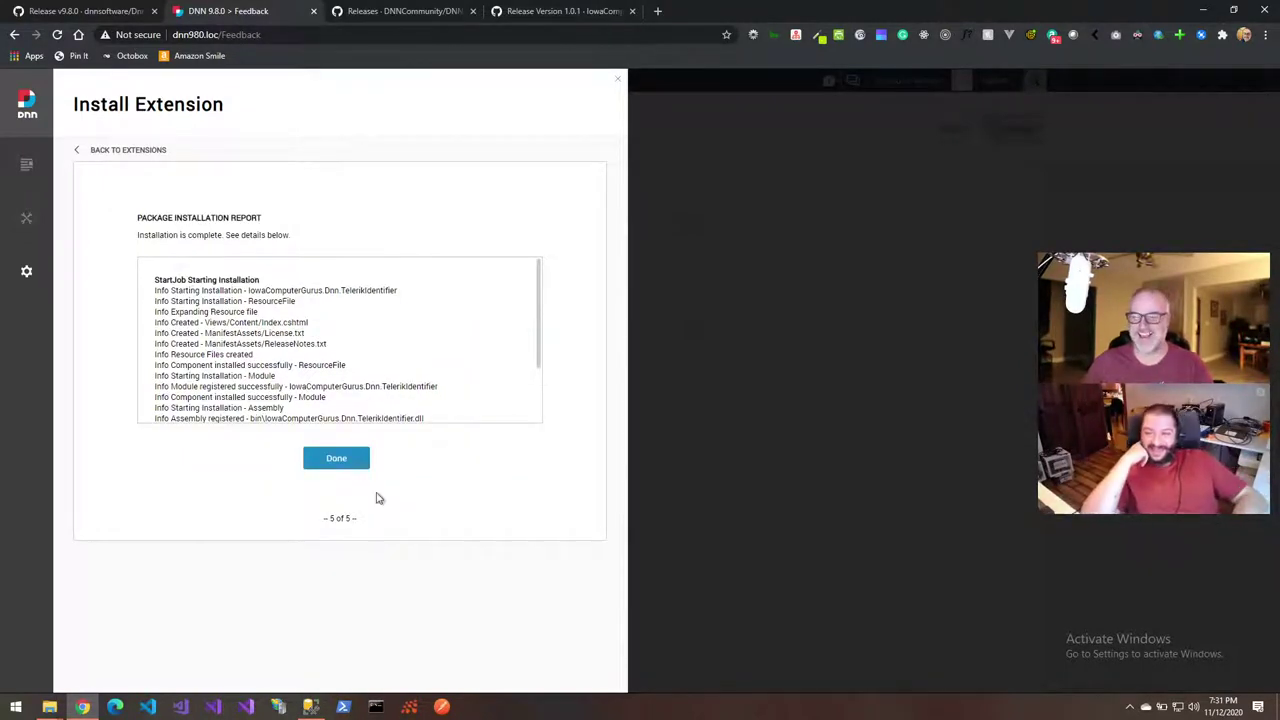
scroll(345, 383, down, 1)
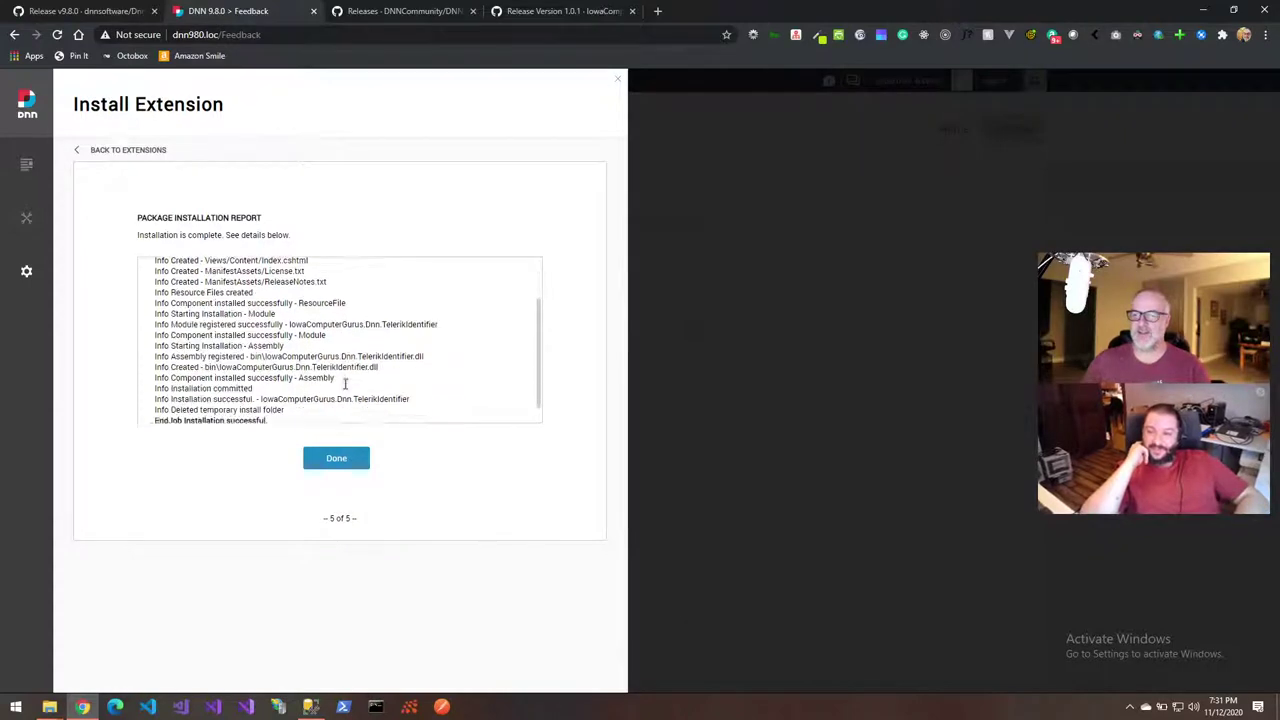
click(331, 458)
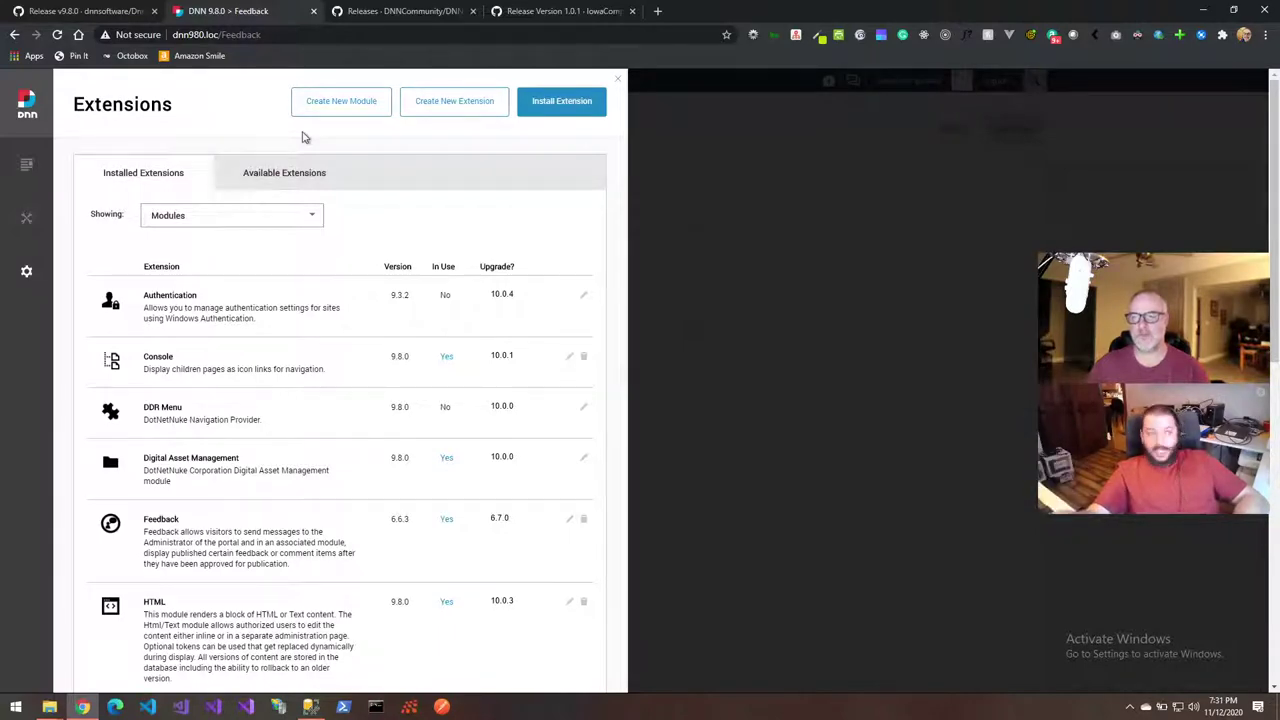
scroll(322, 280, down, 3)
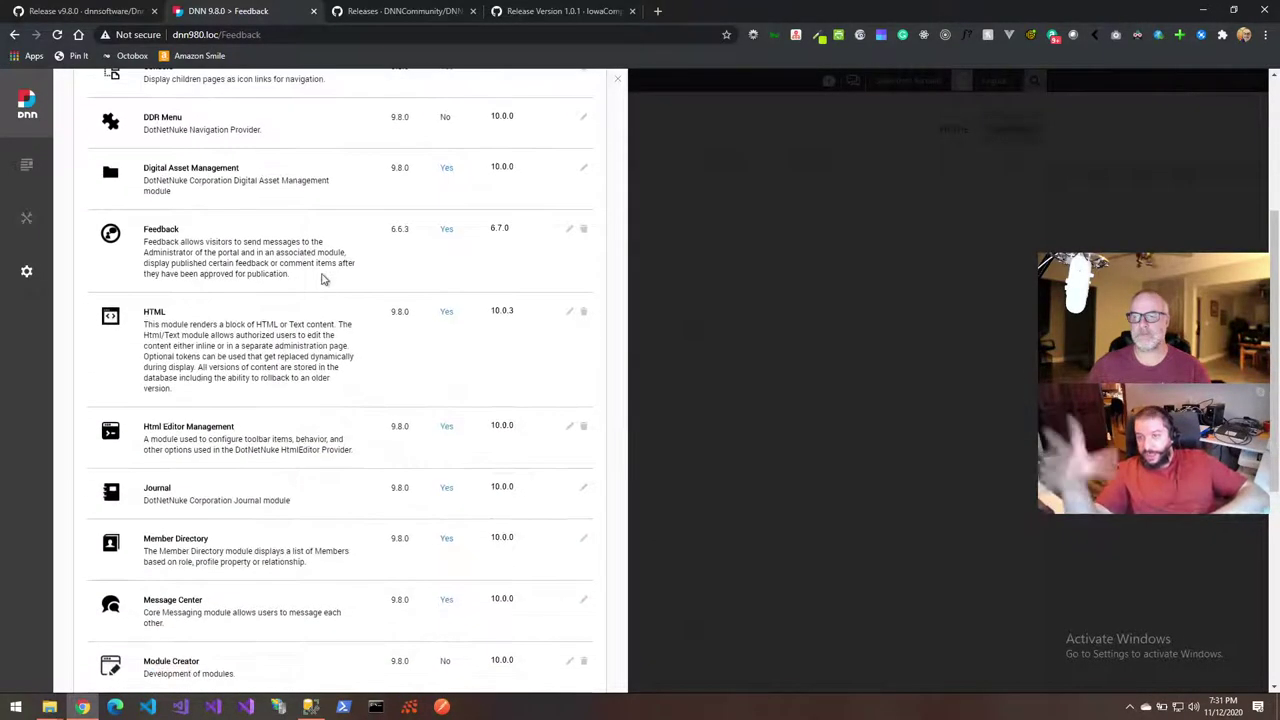
scroll(322, 280, down, 3)
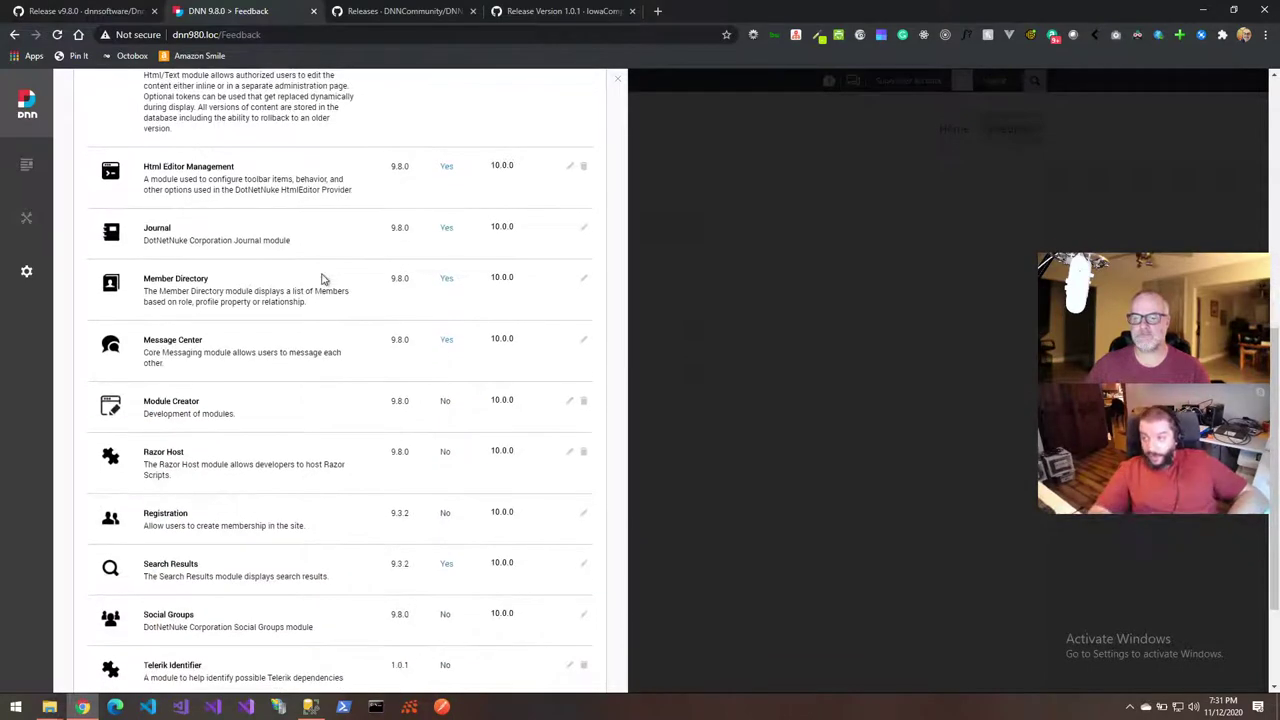
scroll(322, 280, down, 2)
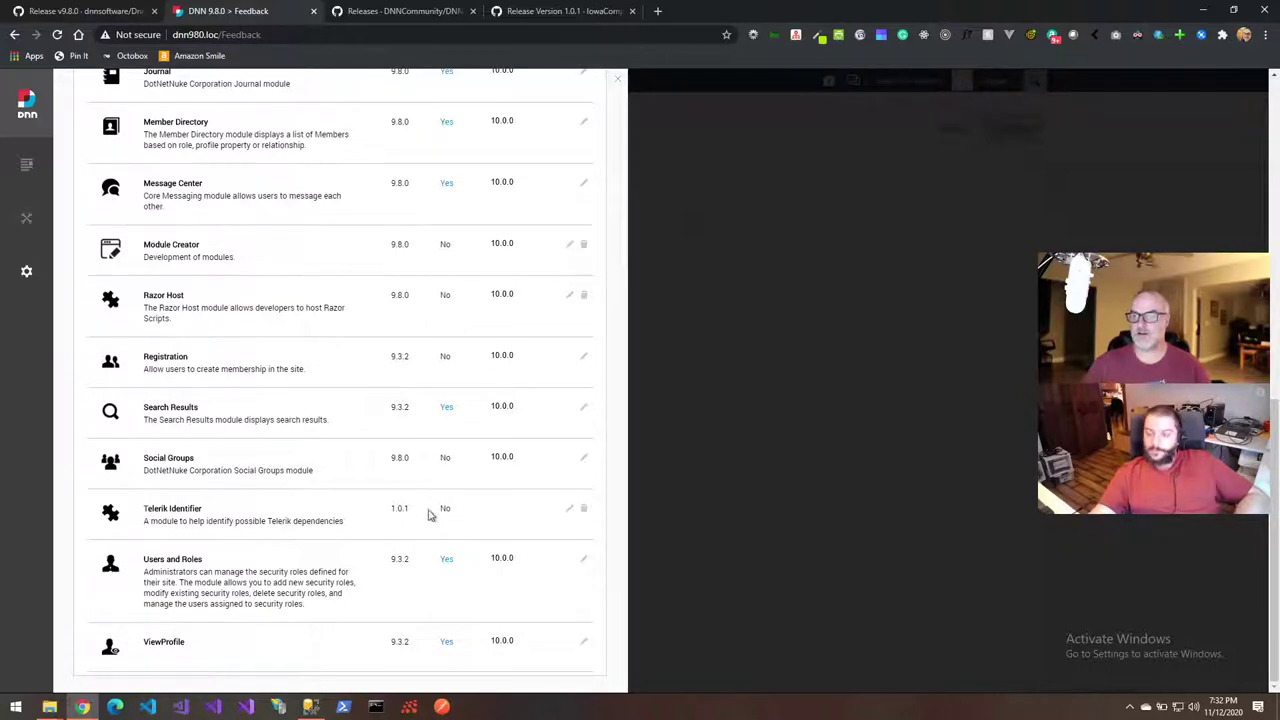
Close Extensions and start a new page named 'Telerik Identifier' in page management
click(615, 84)
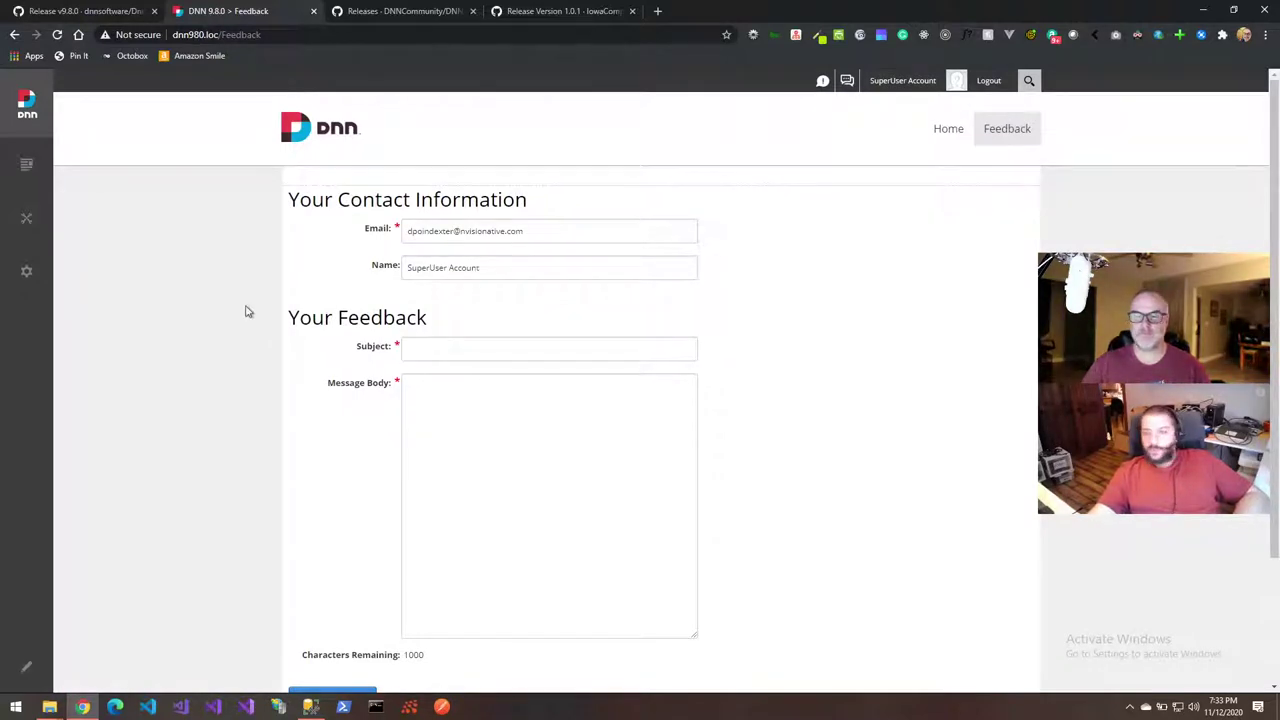
mouse_move(26, 164)
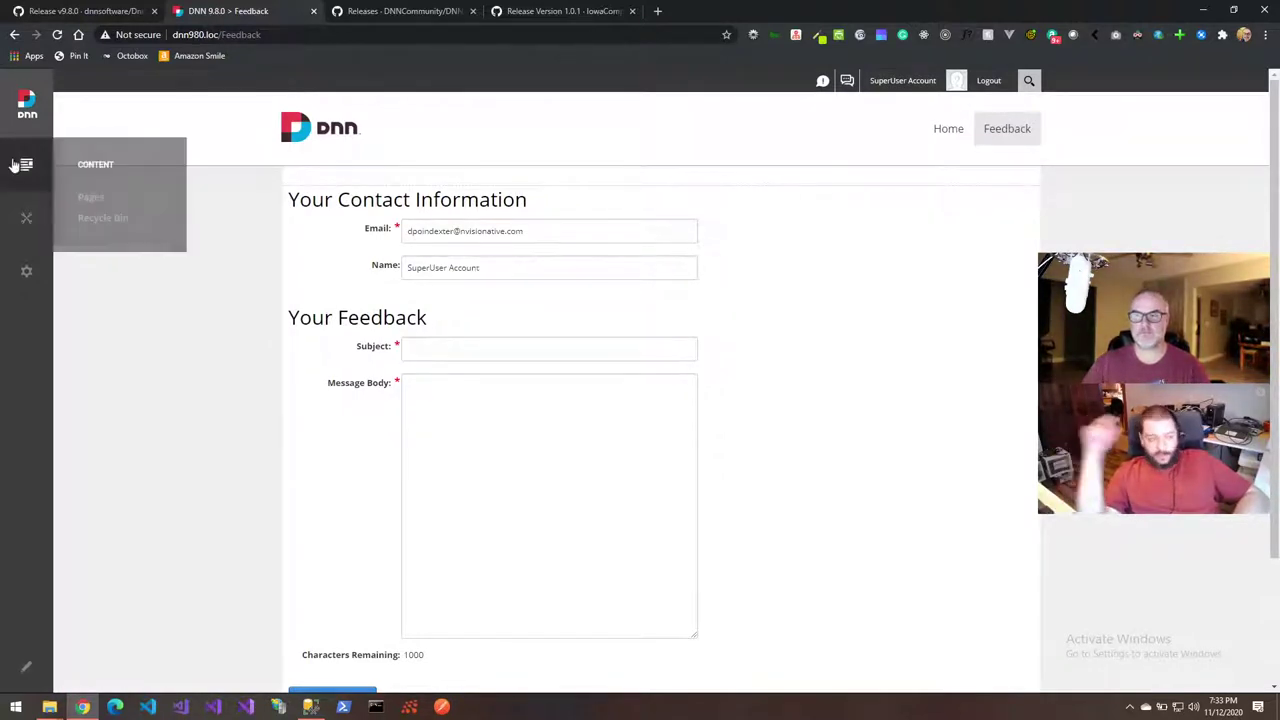
click(92, 199)
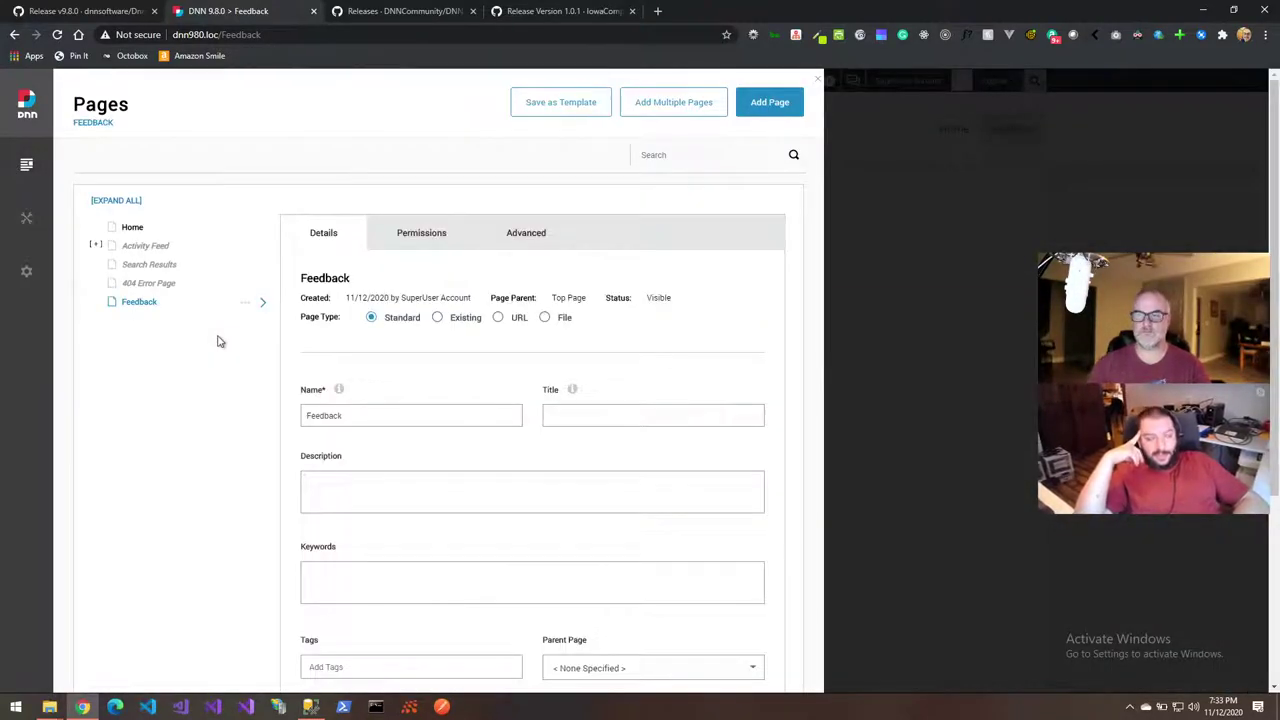
click(772, 102)
click(388, 400)
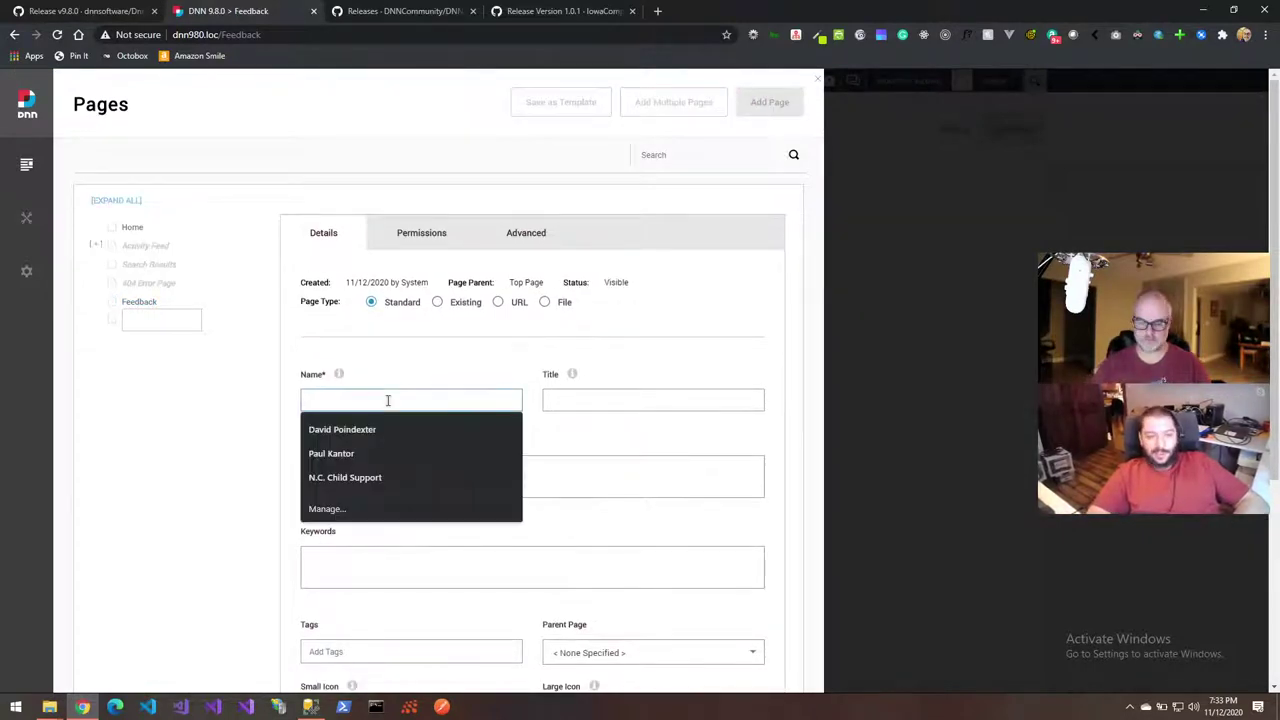
text(Tele)
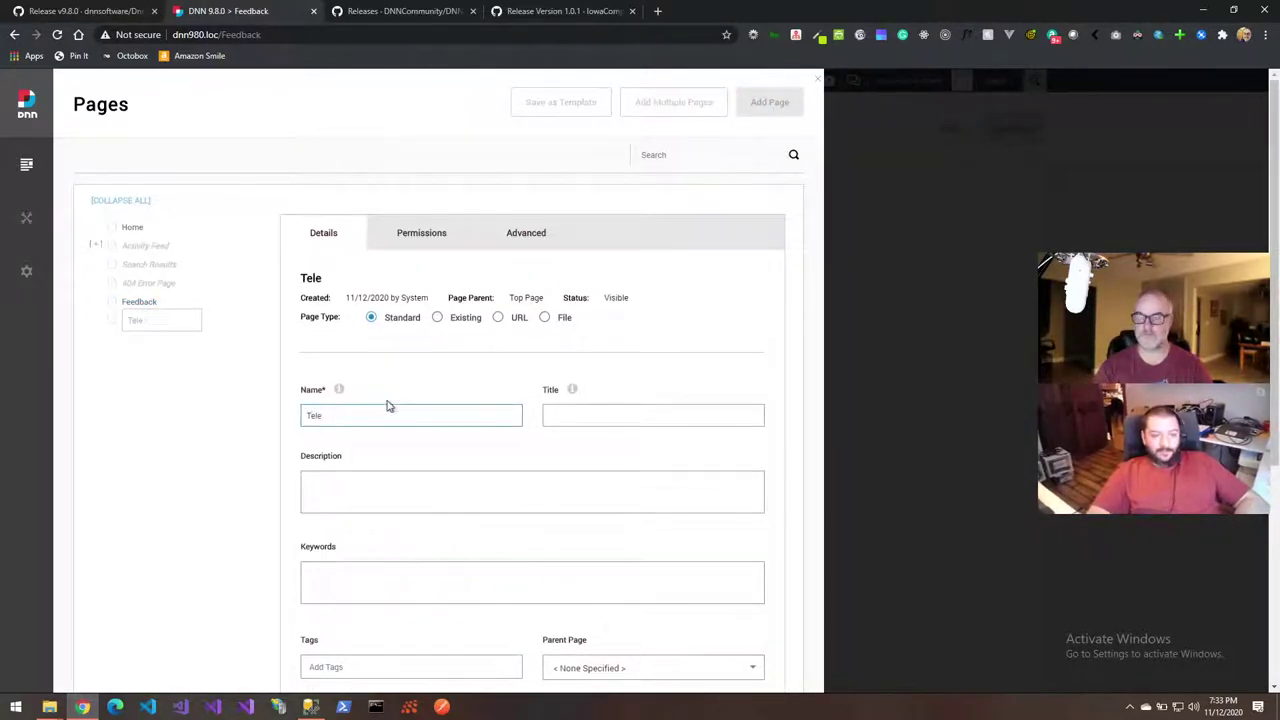
text(rik Iden)
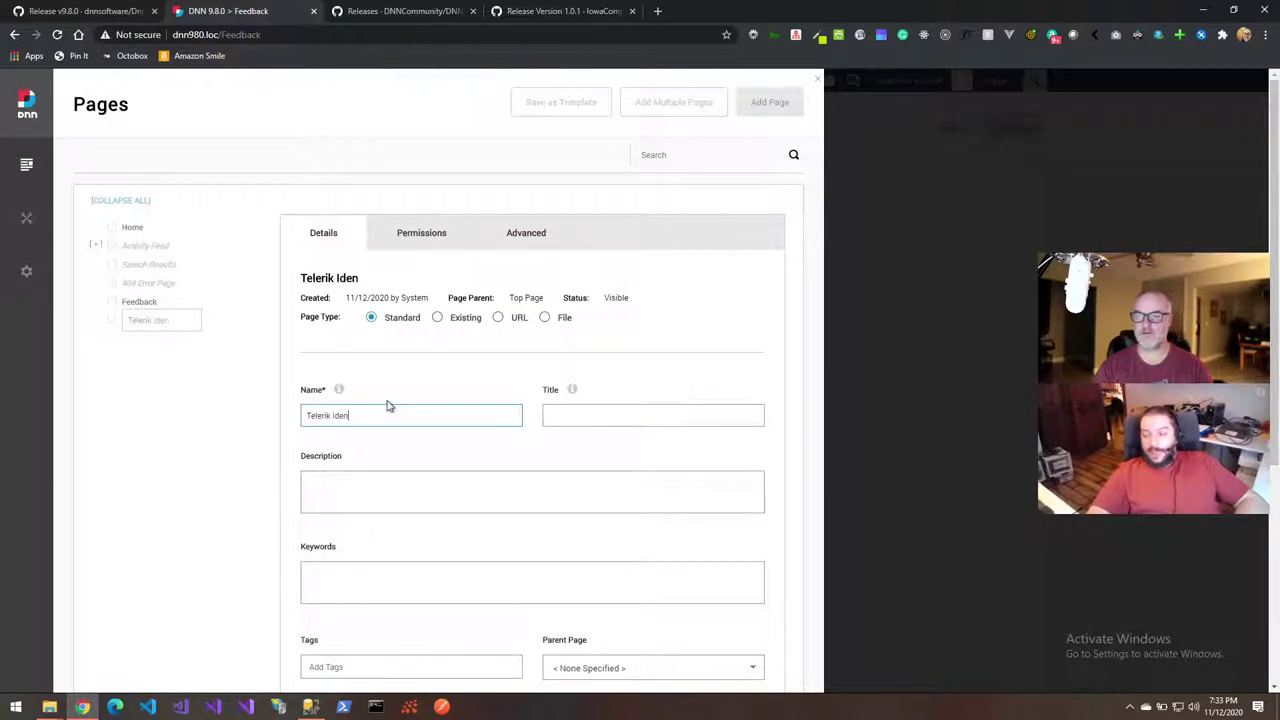
text(tifier)
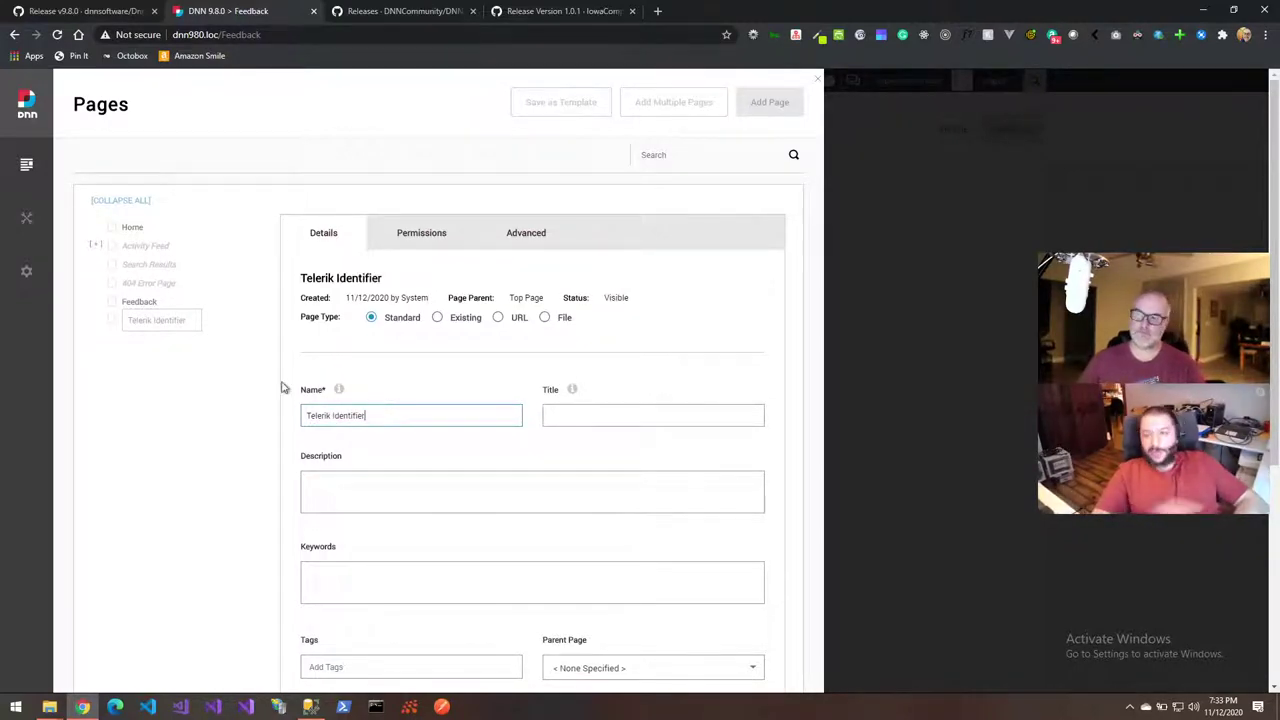
Set the new page's parent to Admin and add the page
scroll(282, 388, down, 5)
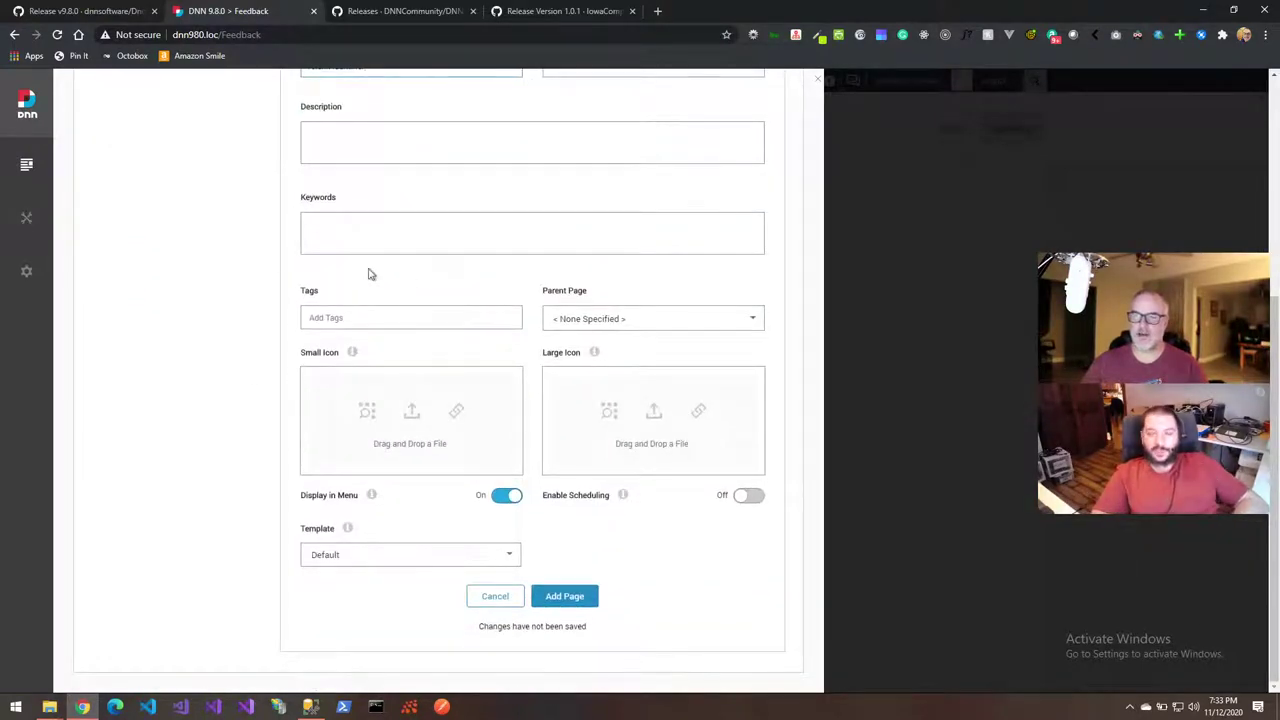
scroll(135, 271, up, 5)
scroll(138, 271, down, 2)
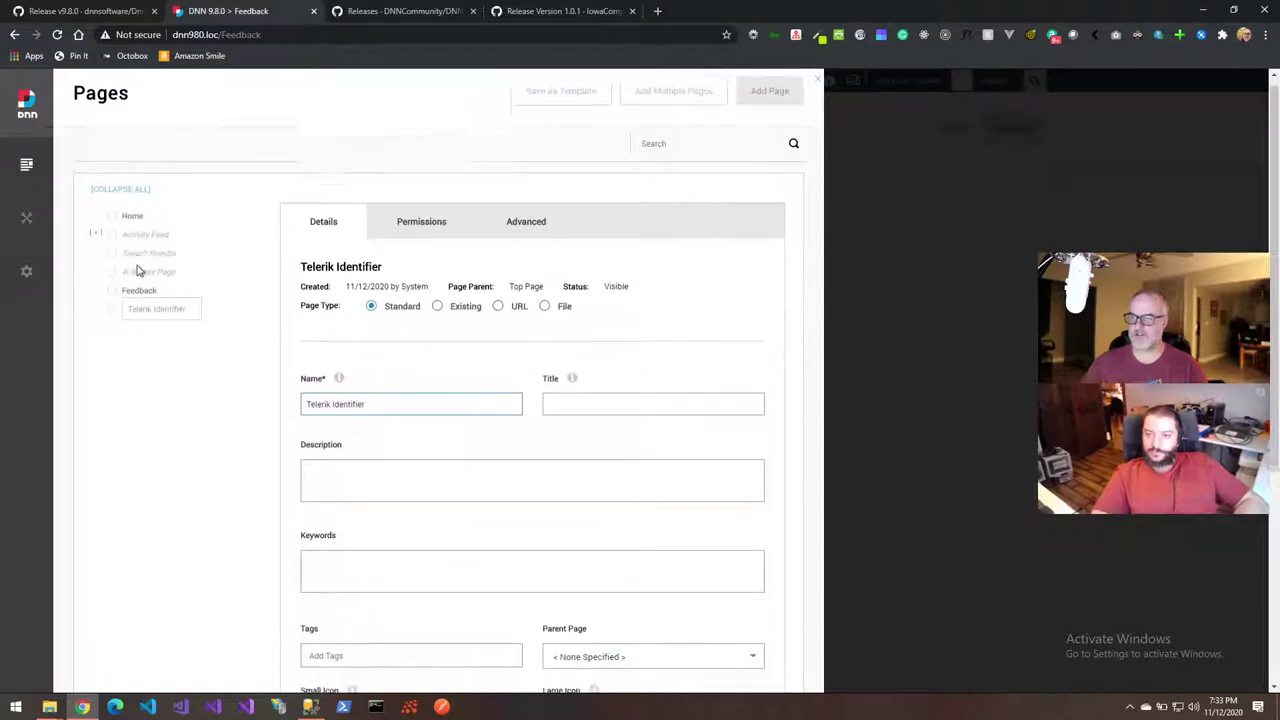
scroll(138, 271, up, 1)
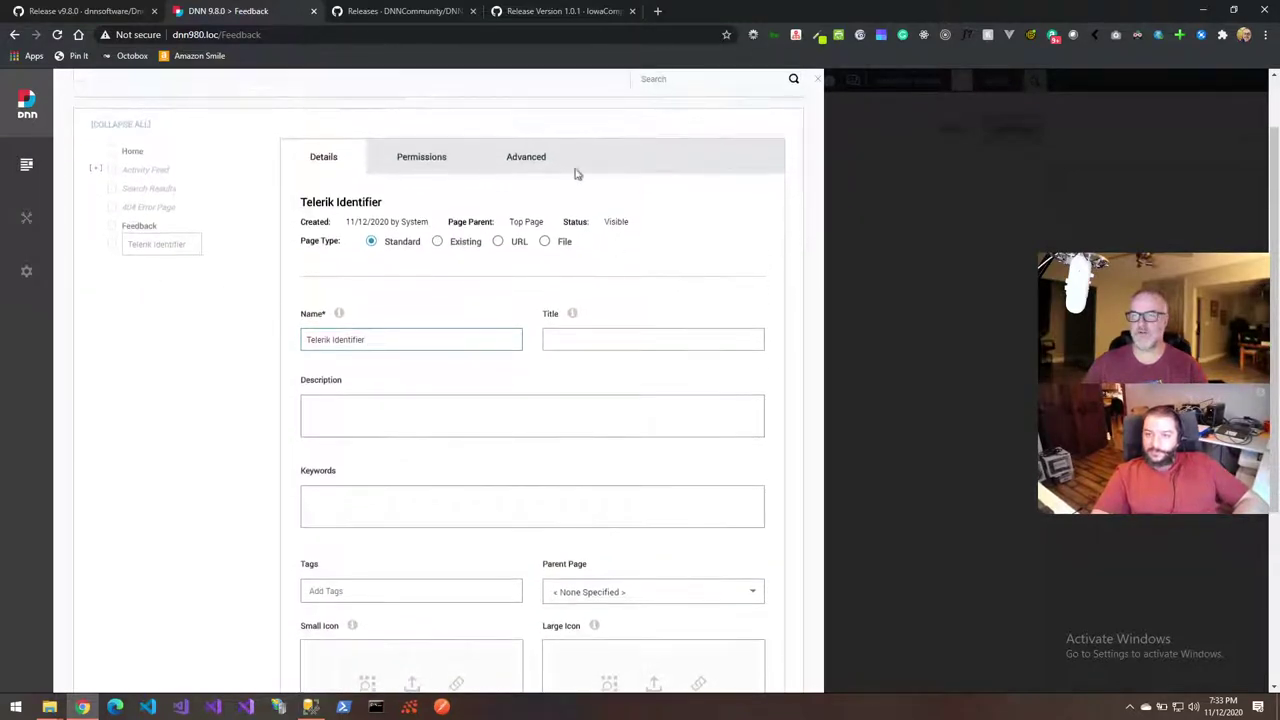
scroll(494, 341, down, 1)
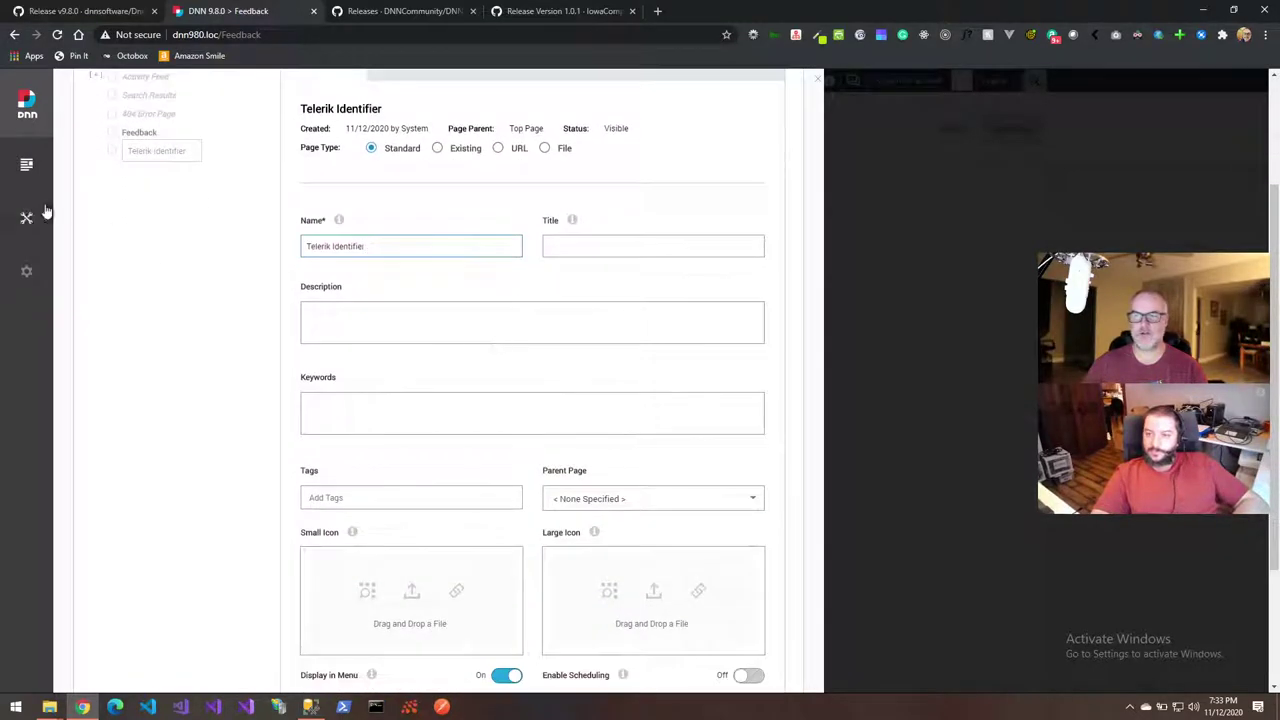
mouse_move(26, 217)
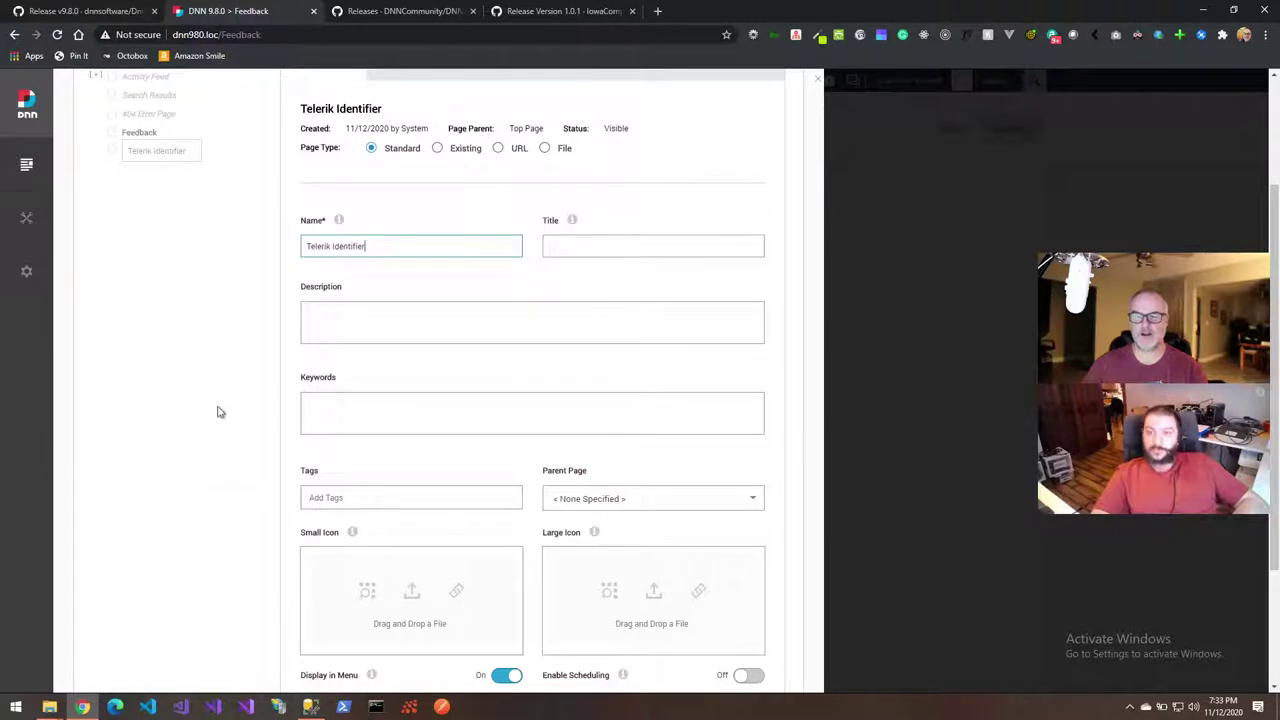
click(628, 505)
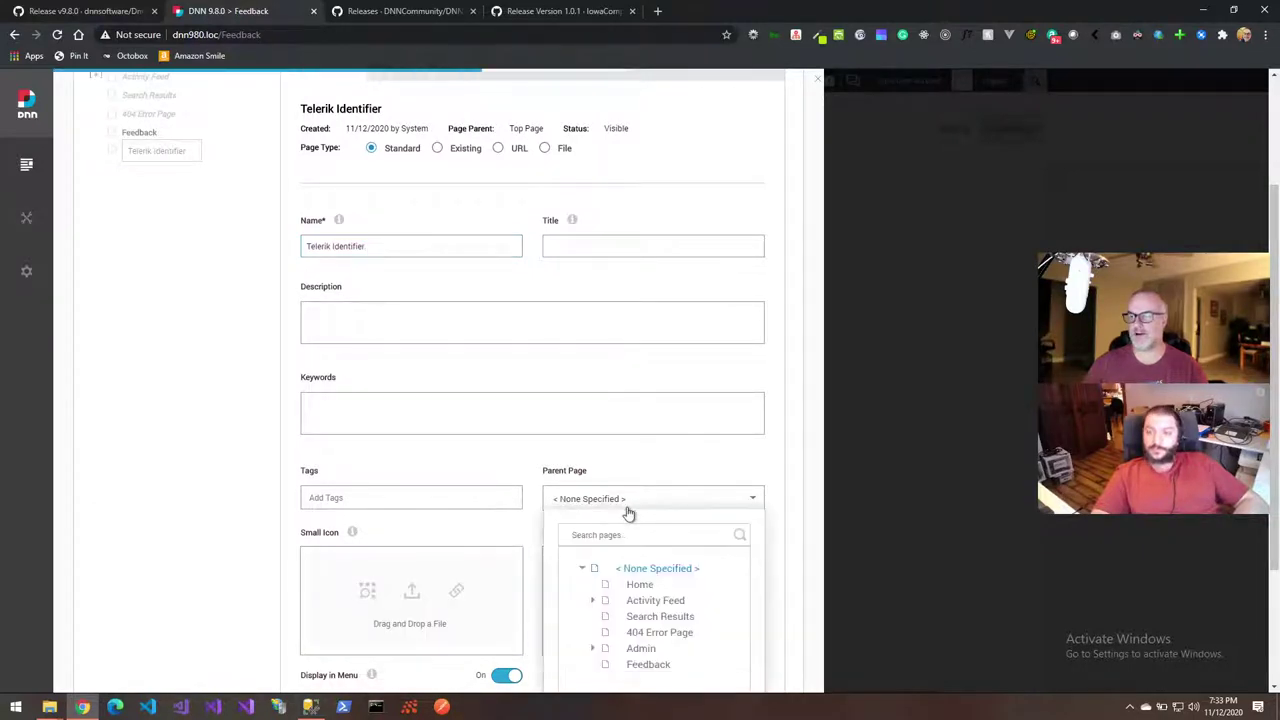
scroll(628, 514, down, 2)
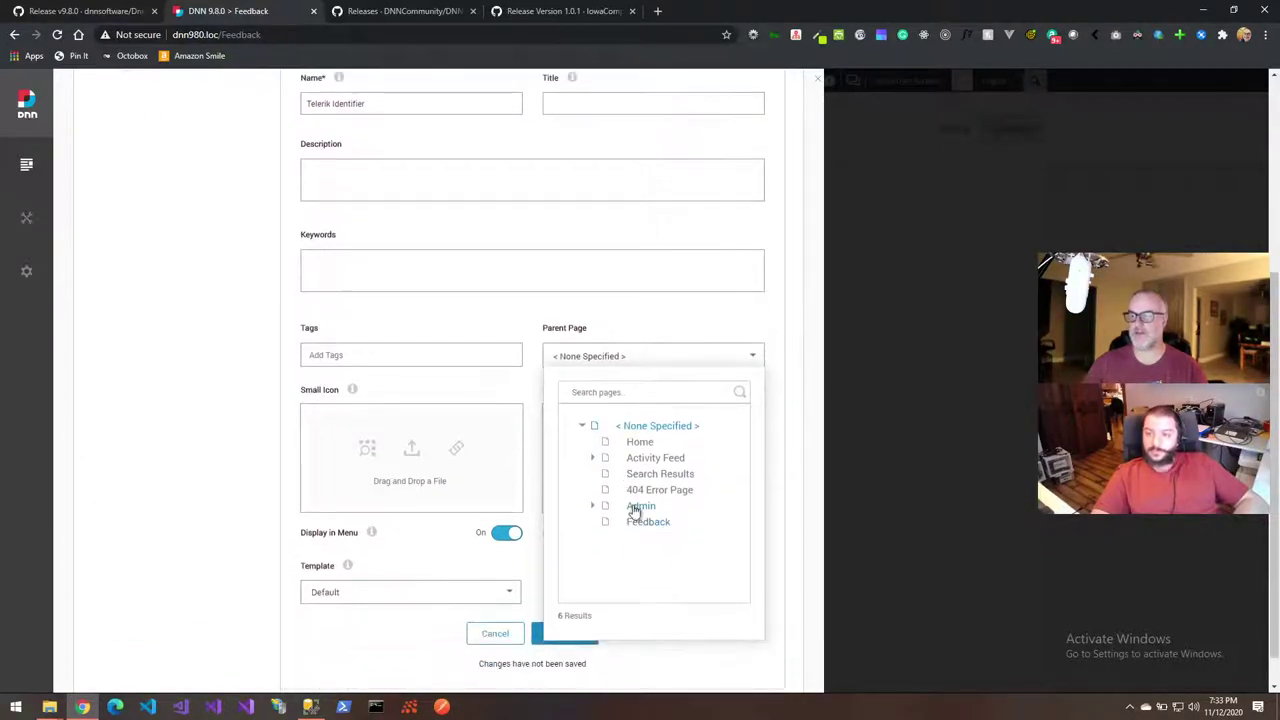
click(638, 507)
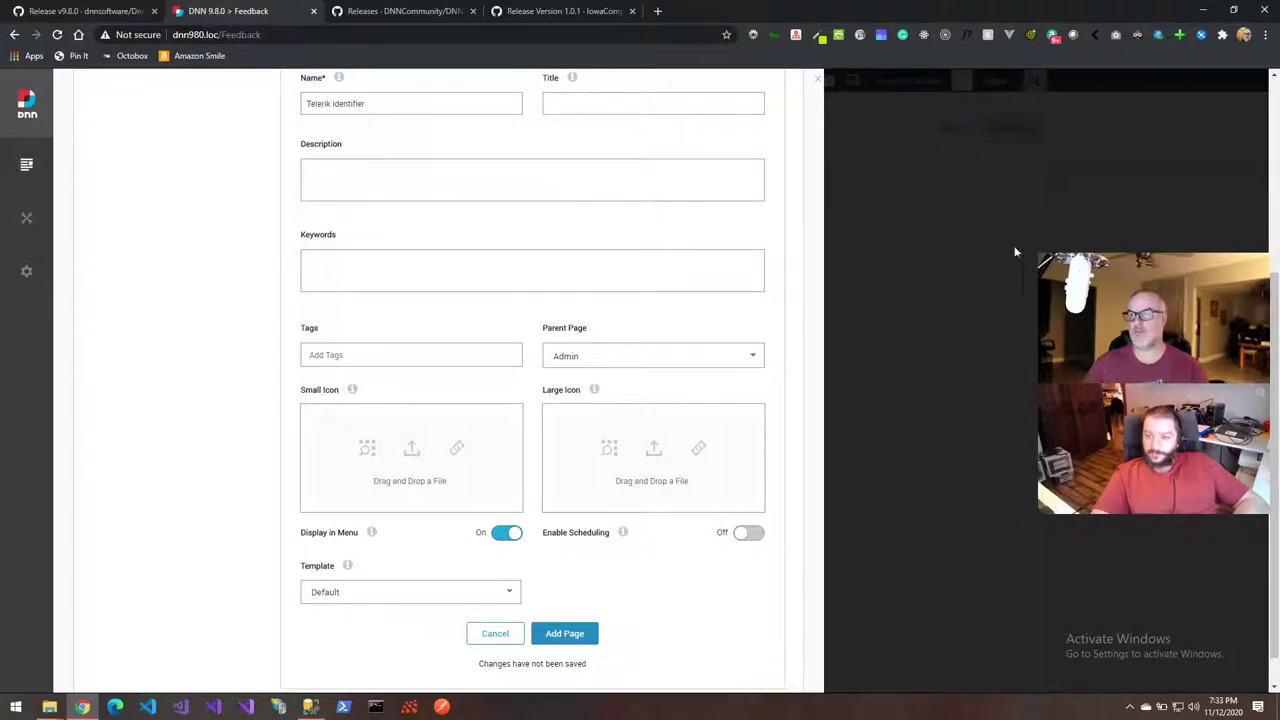
click(580, 633)
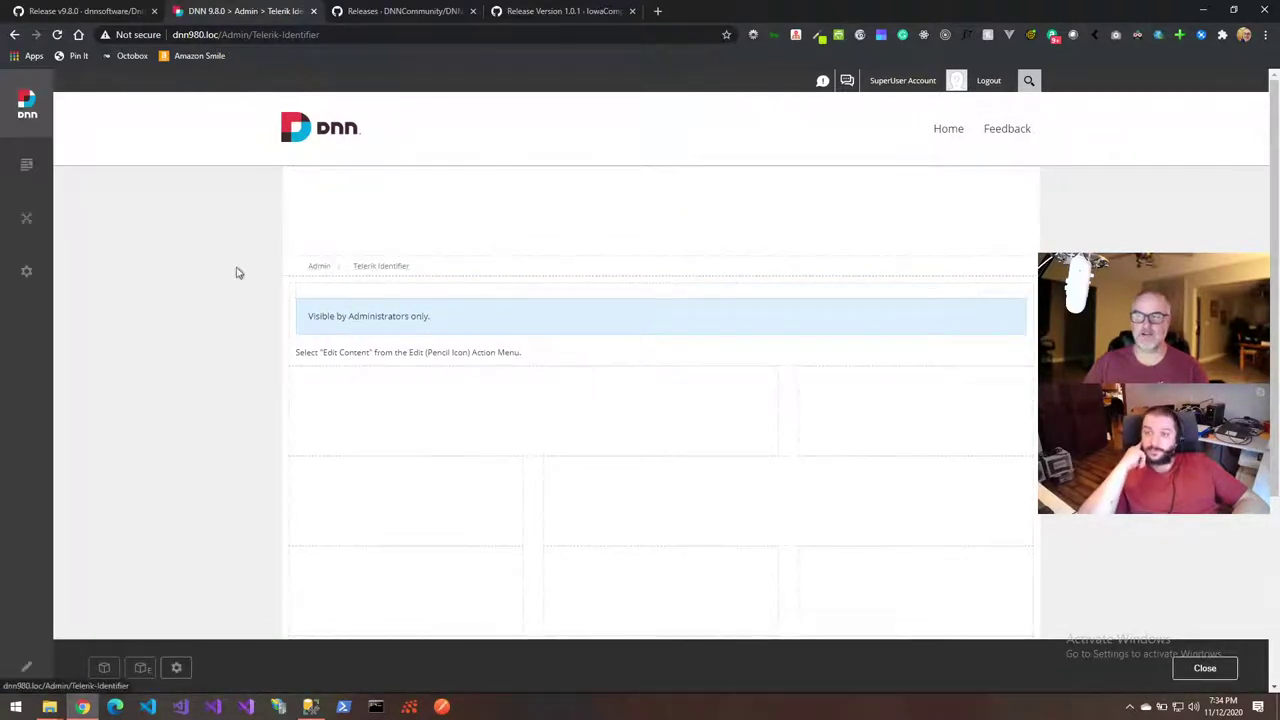
Search modules for 'tel' and place Telerik Identifier into the content pane
mouse_move(37, 220)
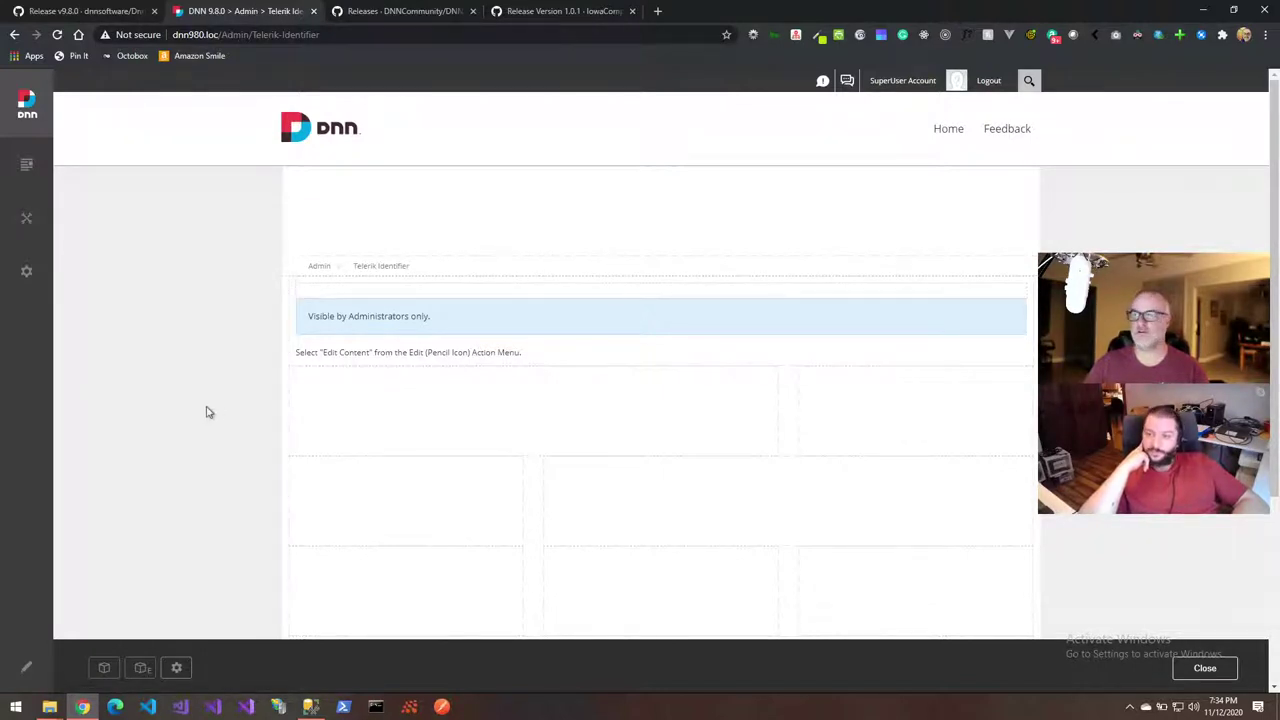
click(105, 668)
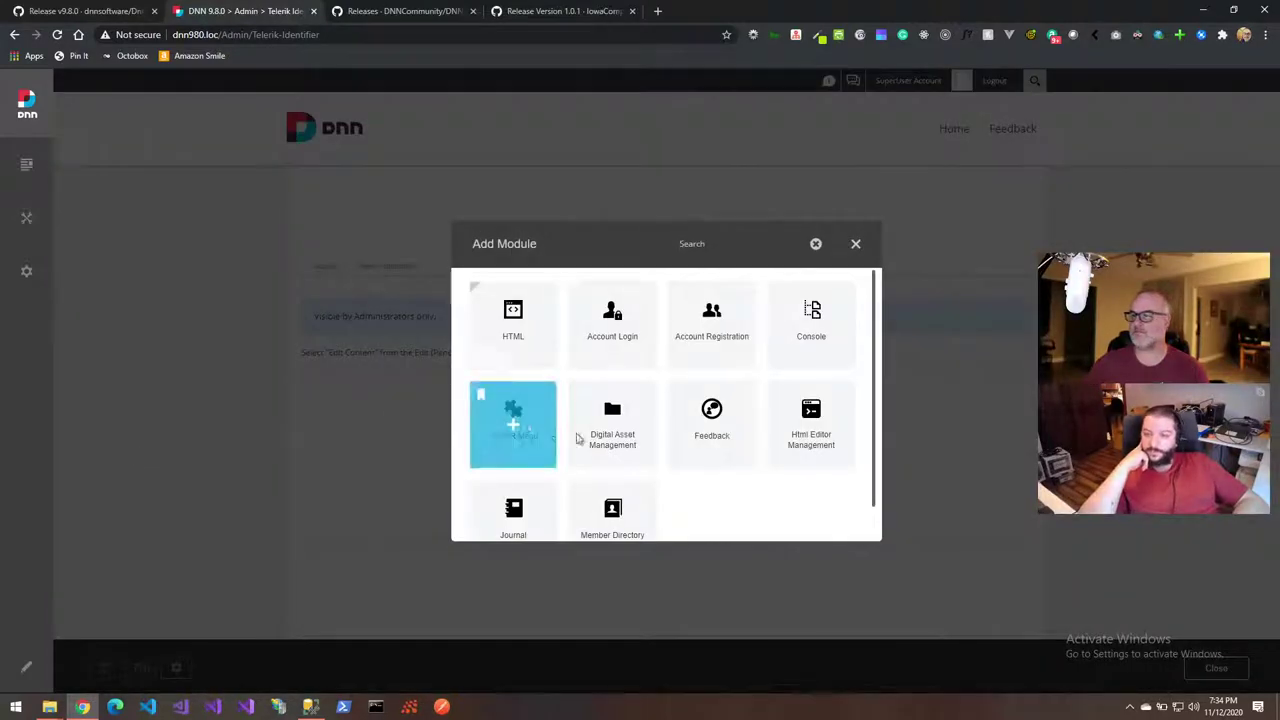
scroll(642, 452, down, 2)
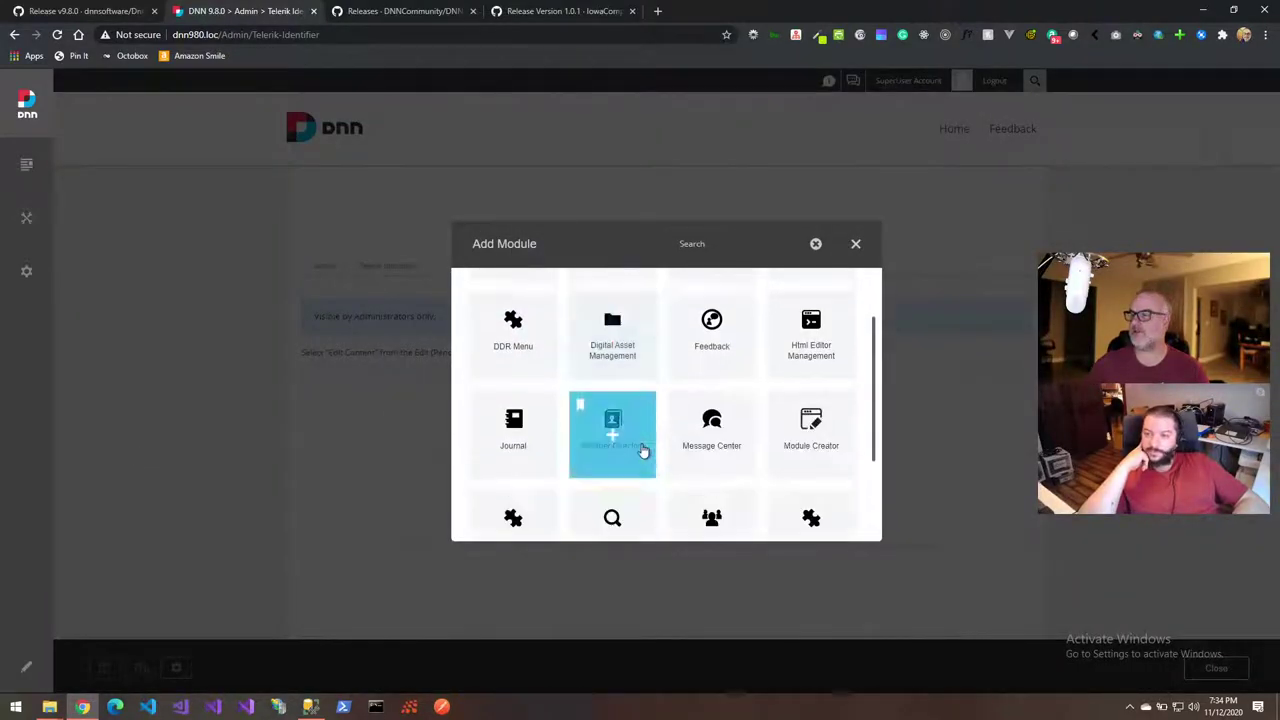
click(707, 243)
text(ter)
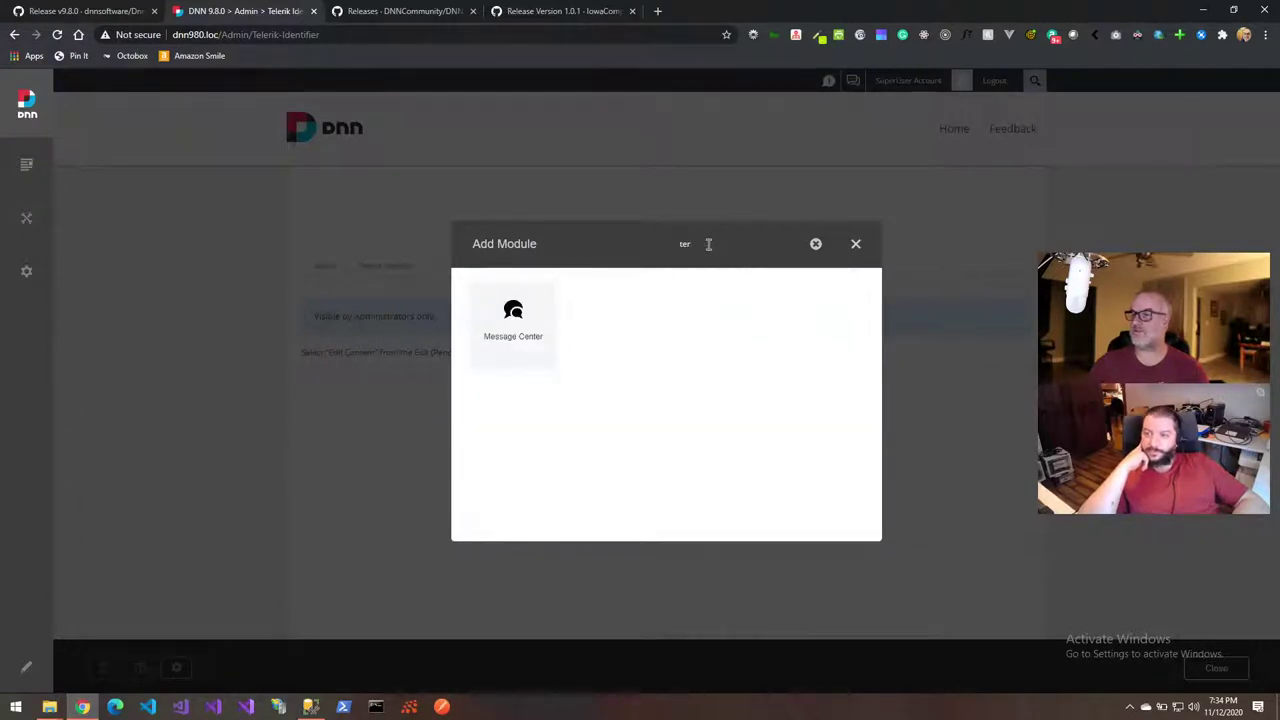
key(BackSpace)
text(l)
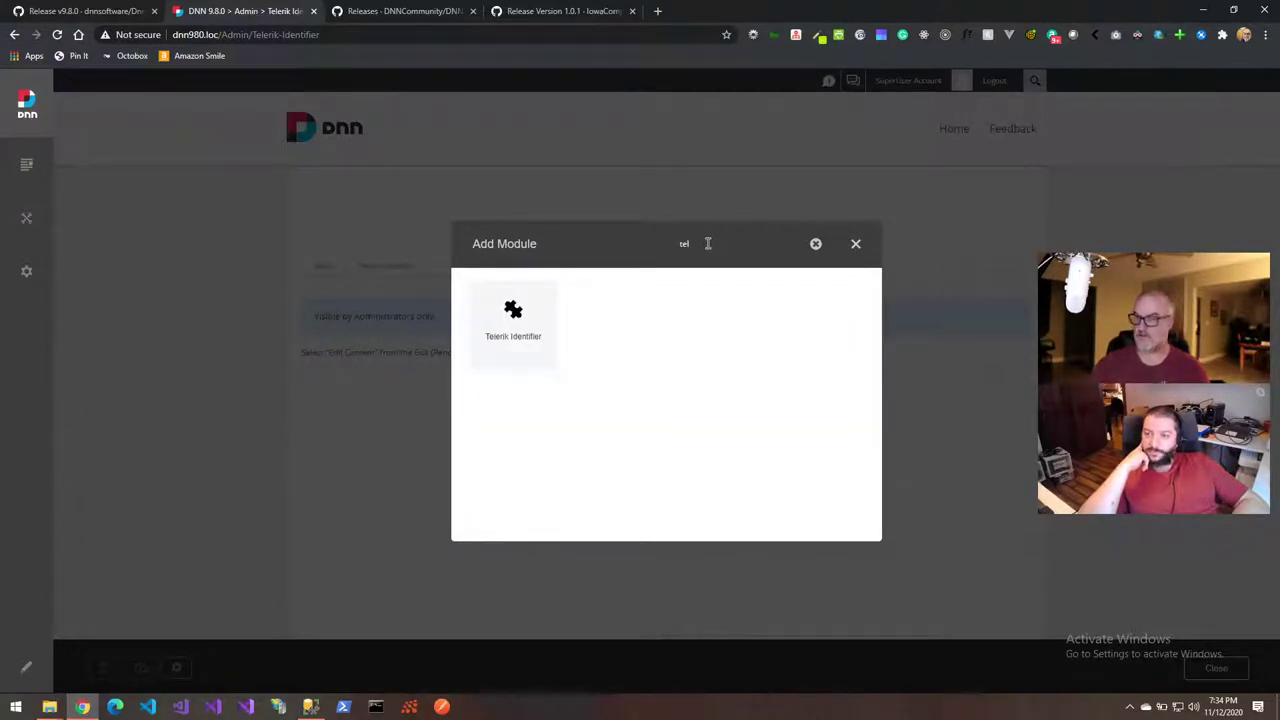
click(511, 325)
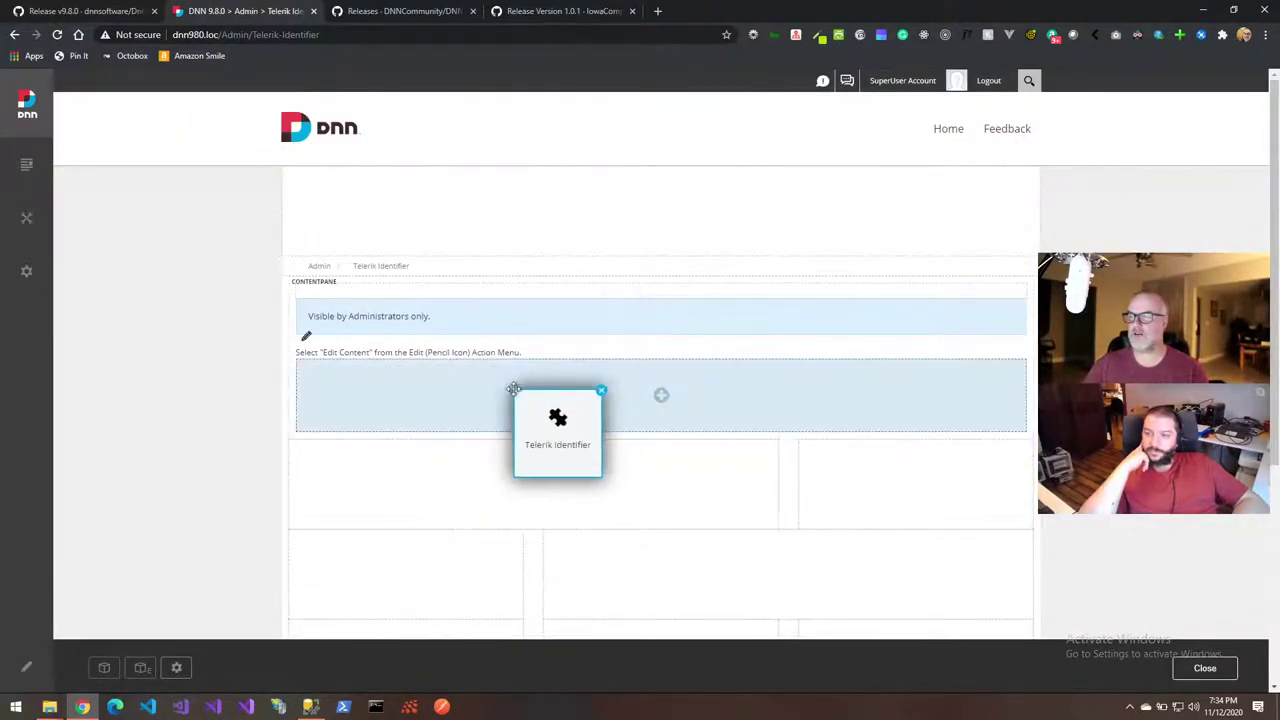
click(570, 350)
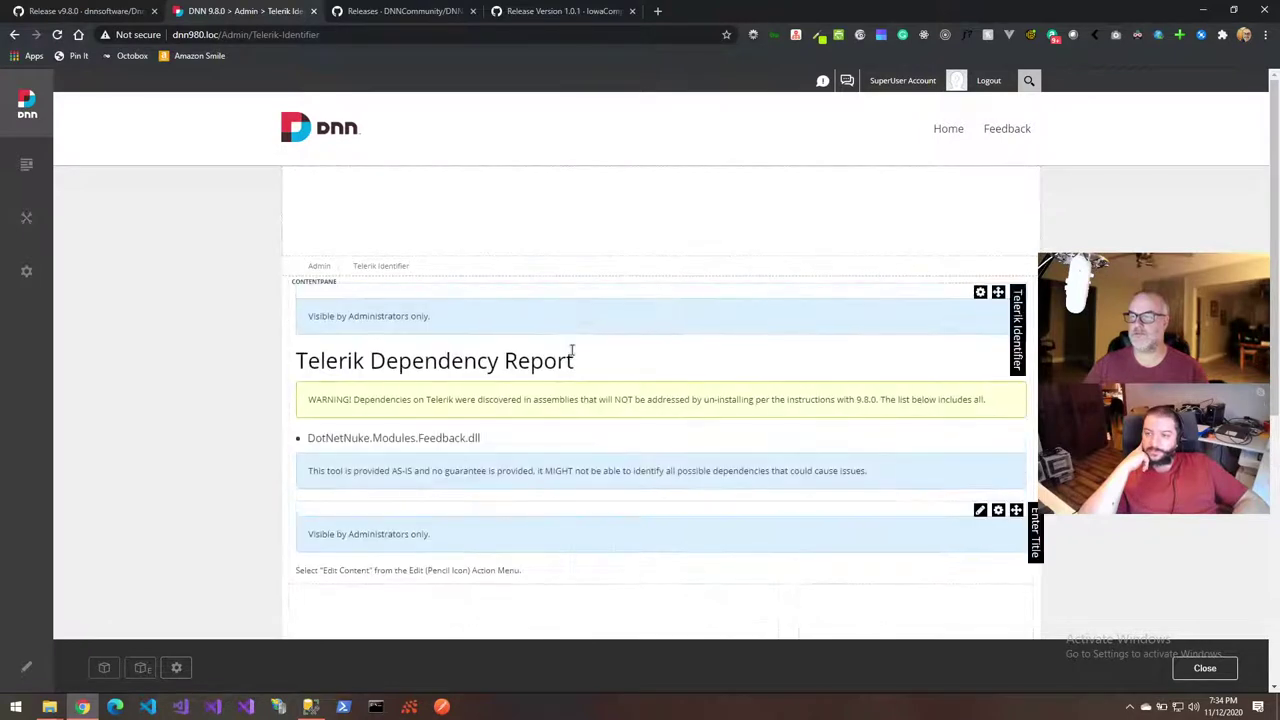
Request deletion of the untitled module below the dependency report
mouse_move(998, 512)
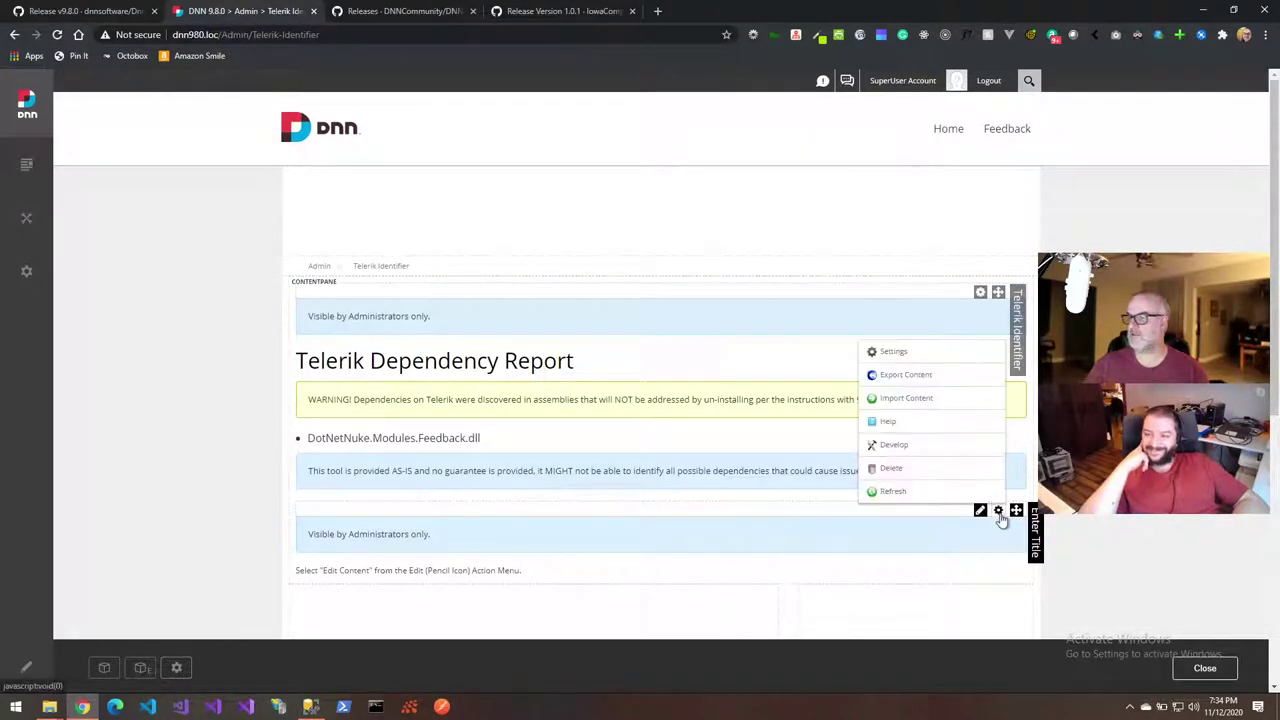
click(930, 470)
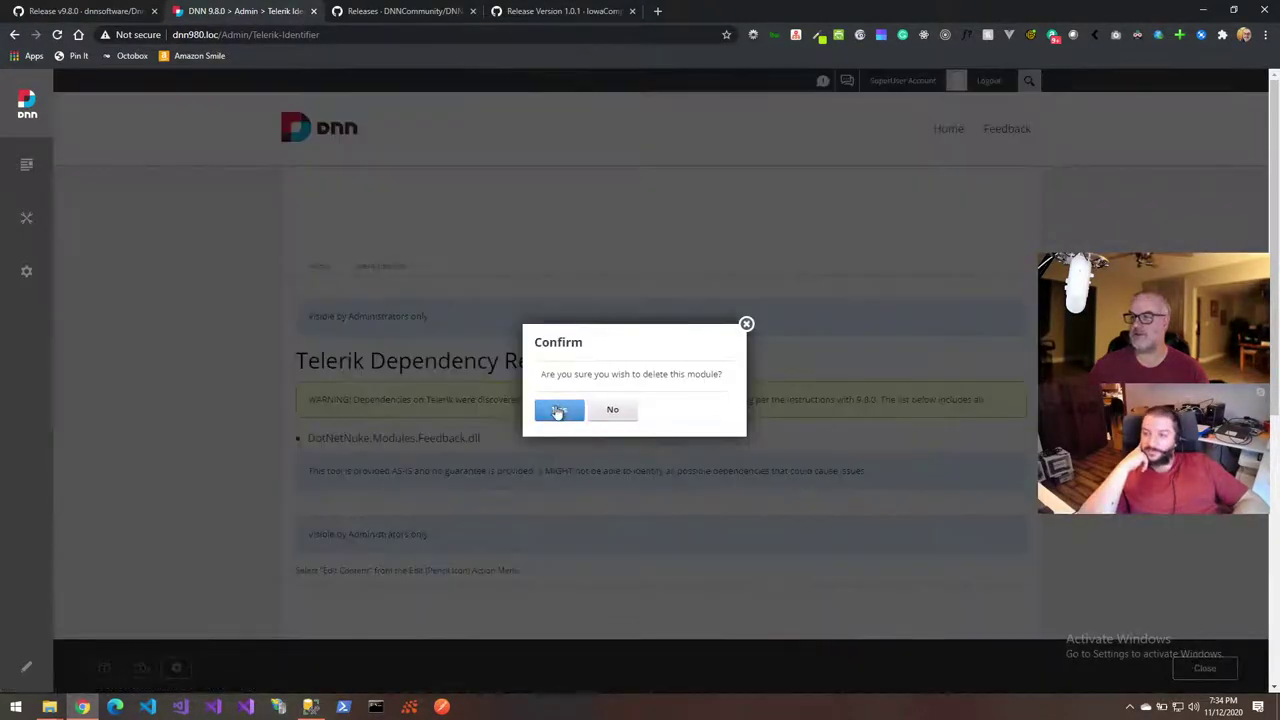
click(557, 410)
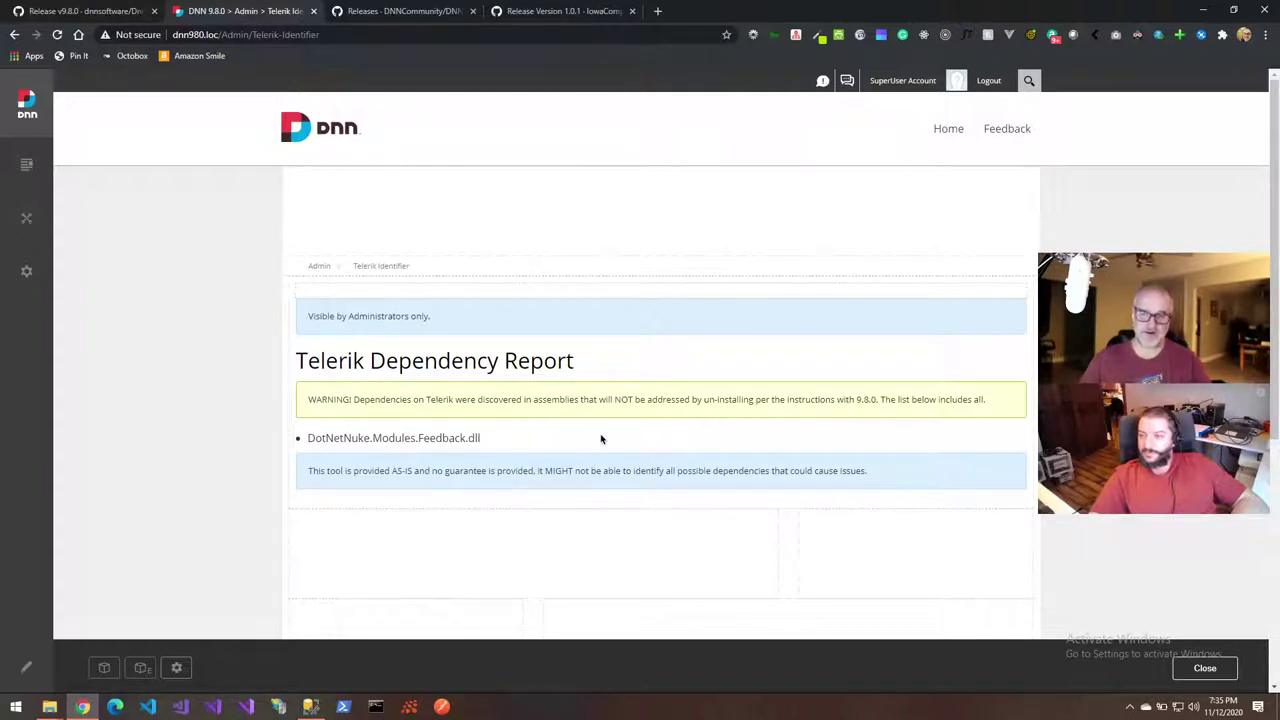
Confirm deleting the untitled module, leaving the report flagging DotNetNuke.Modules.Feedback.dll
mouse_move(603, 440)
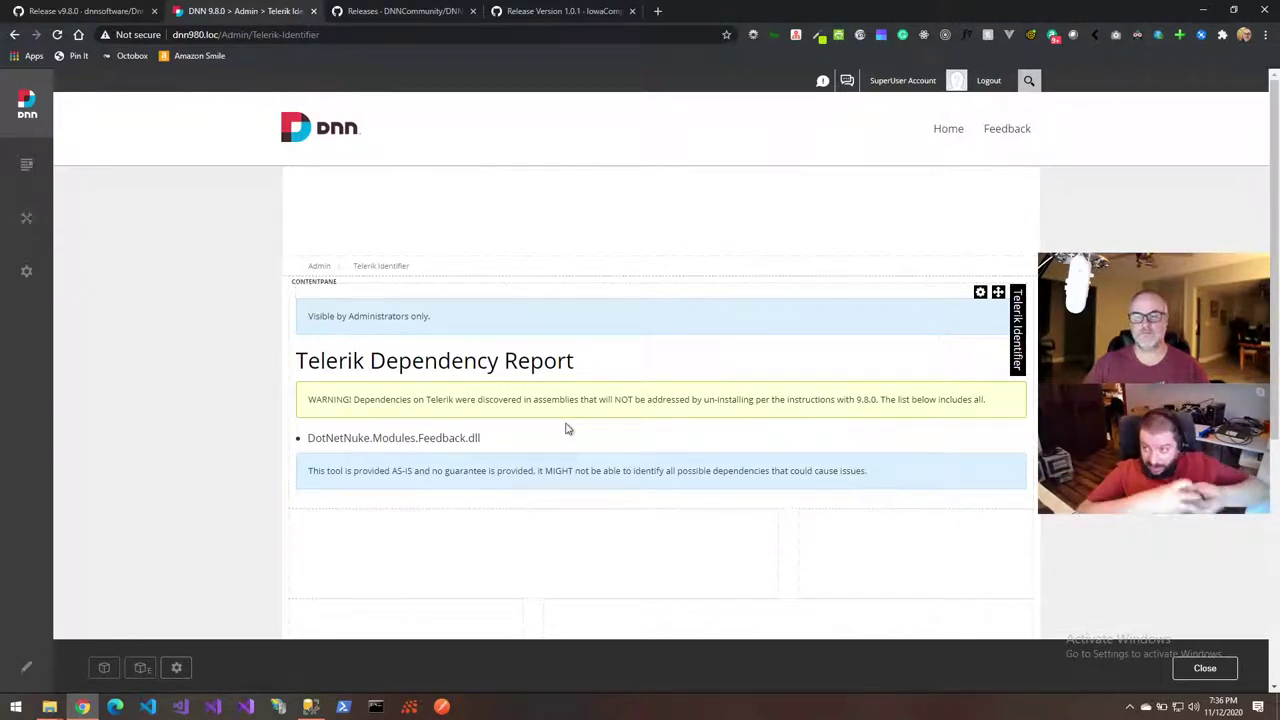
Open the bin folder in the Website File Explorer window
click(50, 708)
click(63, 665)
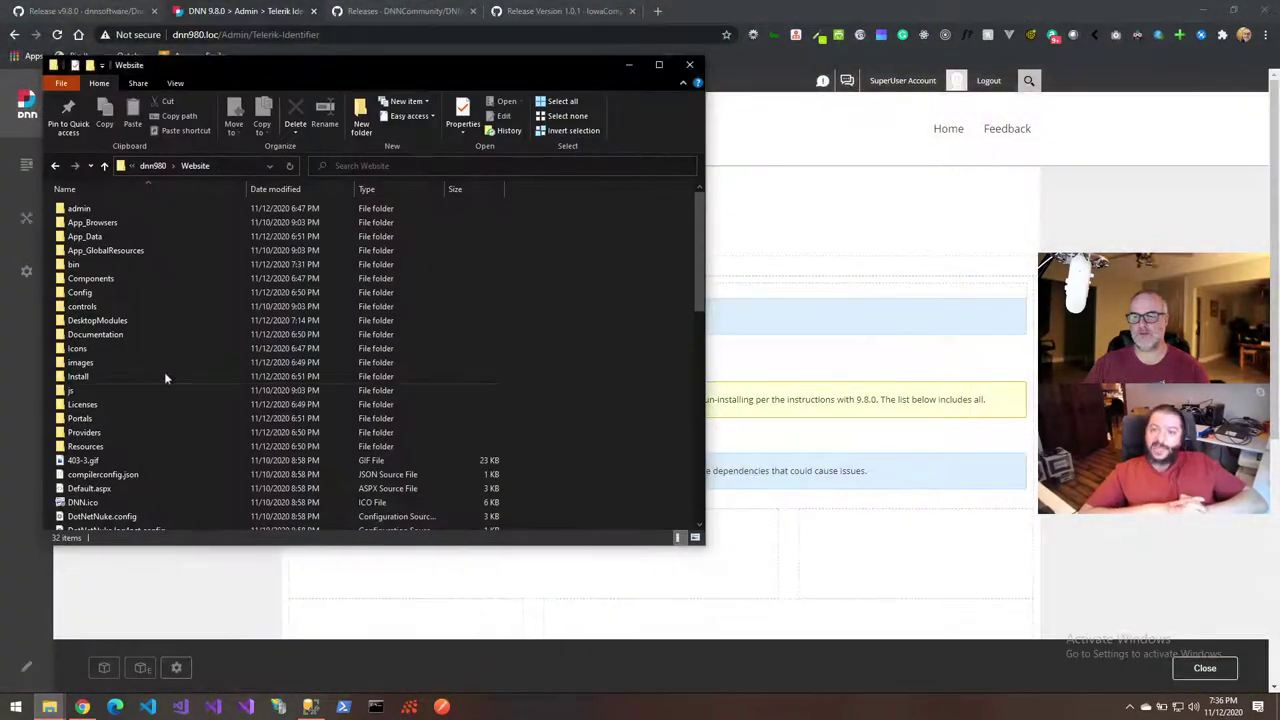
double_click(150, 264)
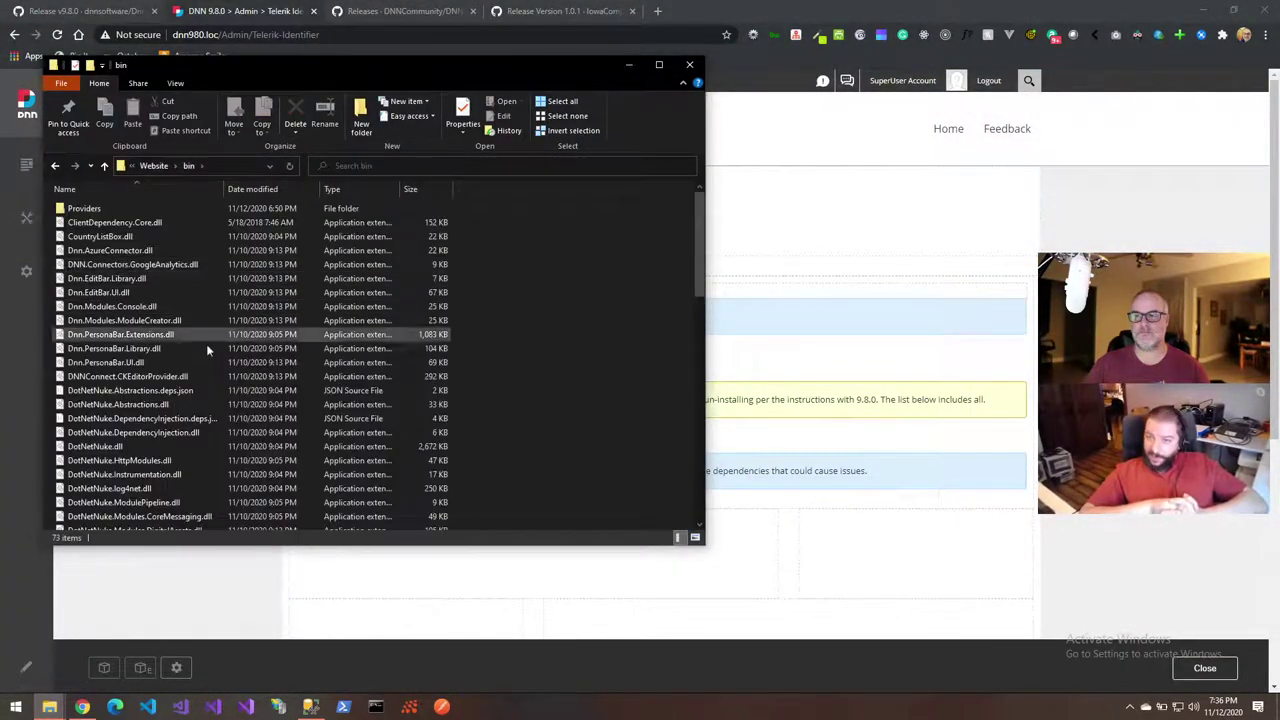
Sort the bin files by type, then by name, and select DotNetNuke.Modules.Feedback.dll
click(363, 190)
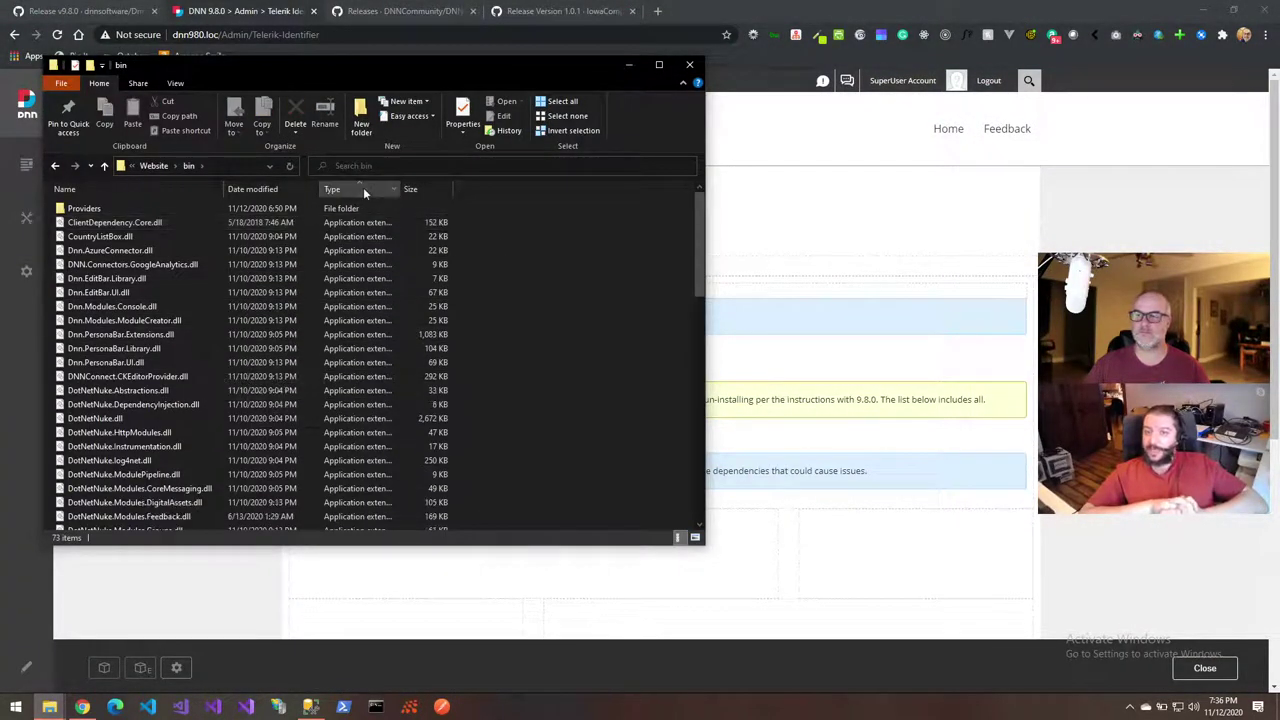
scroll(344, 345, down, 15)
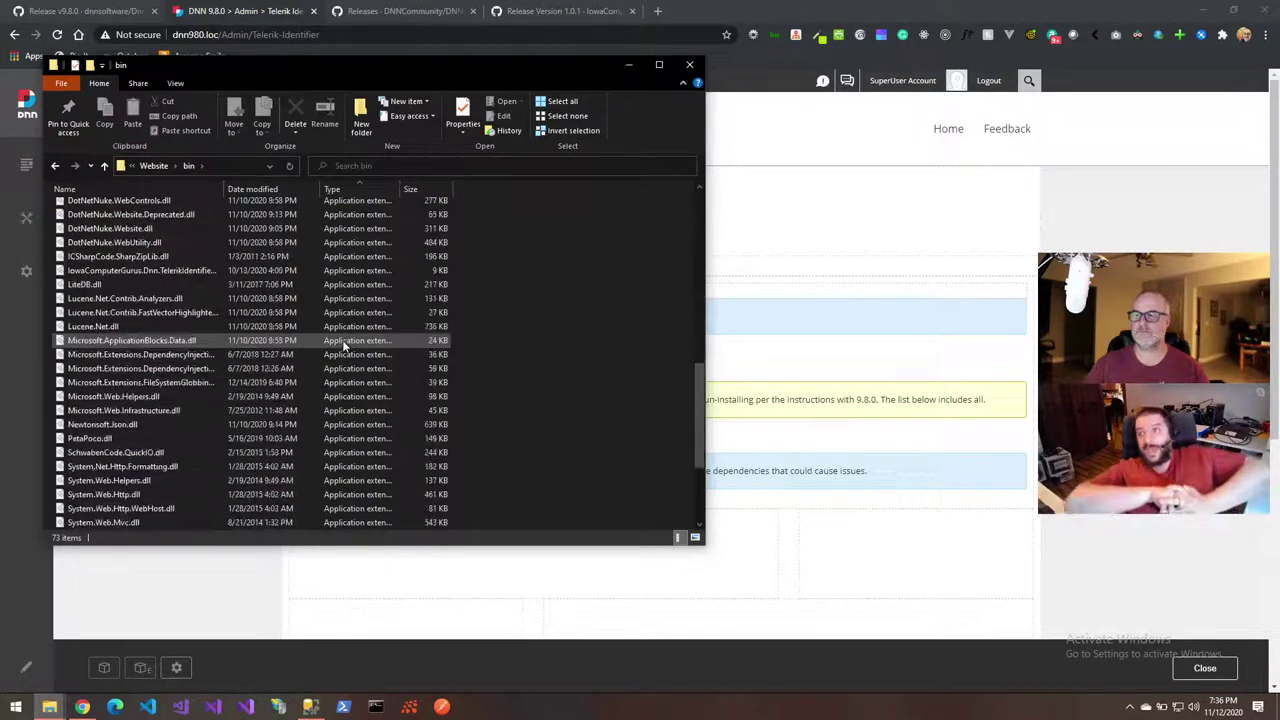
scroll(344, 345, down, 4)
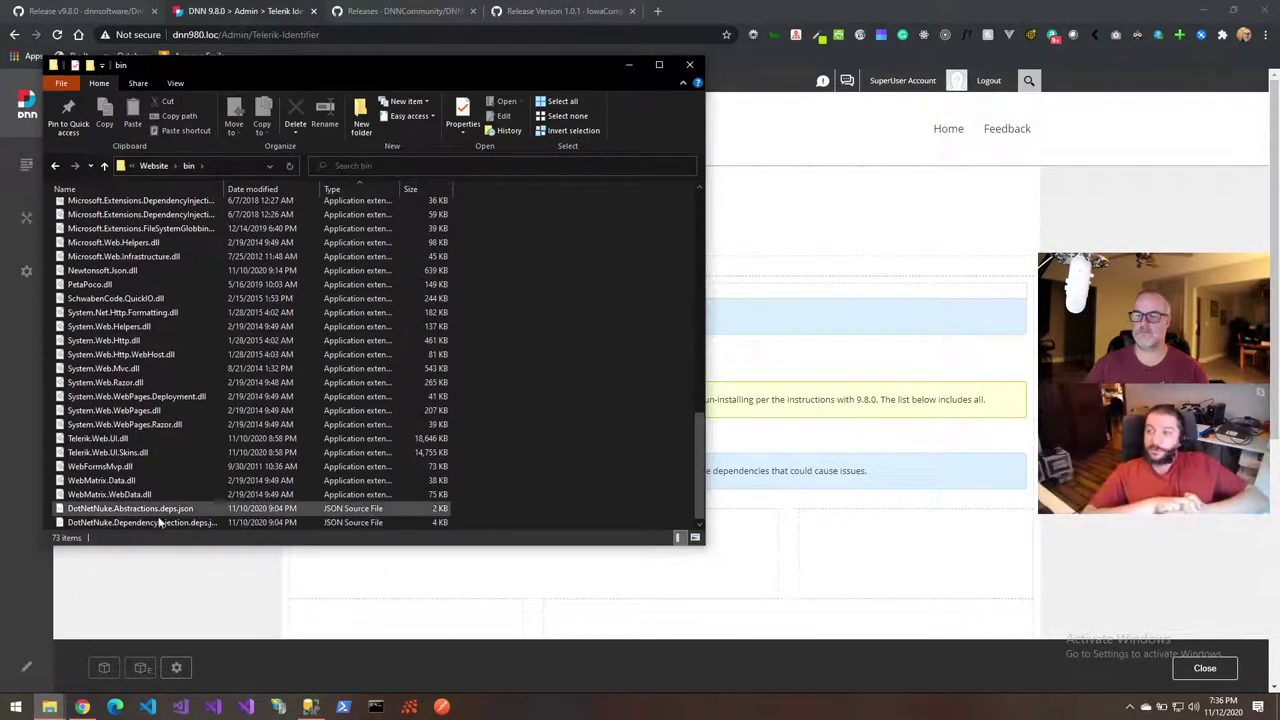
click(340, 192)
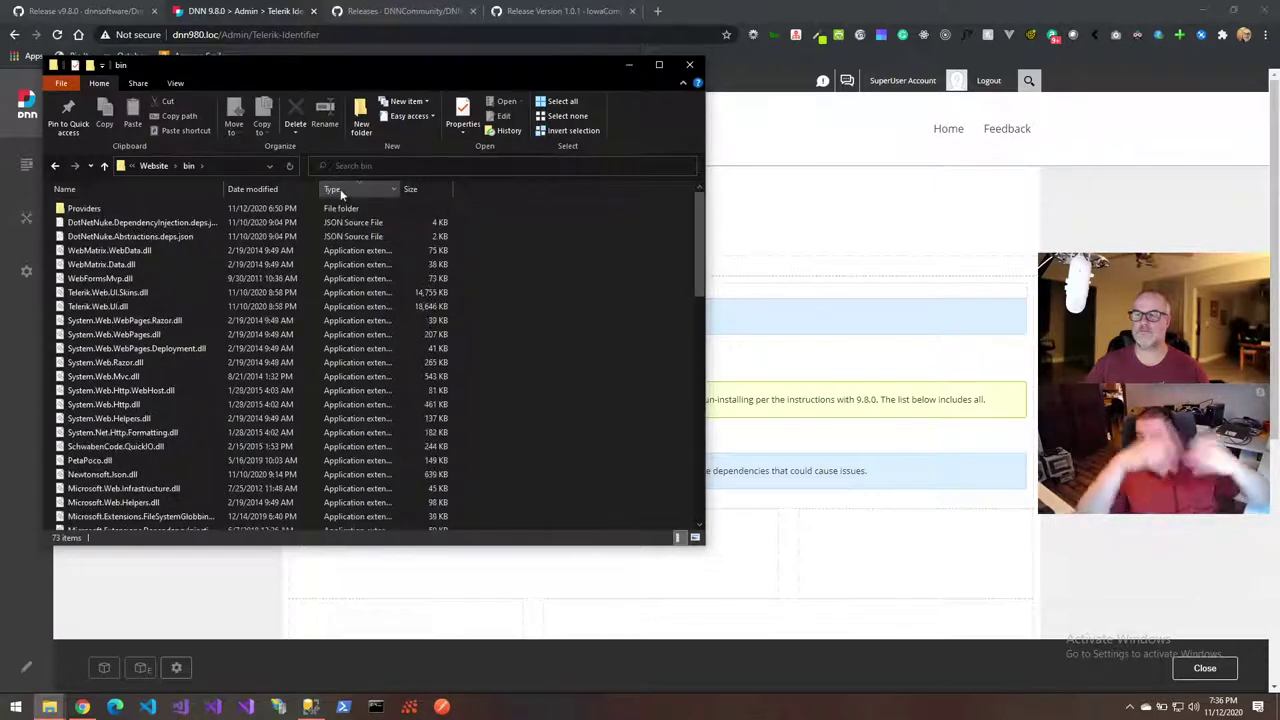
click(163, 184)
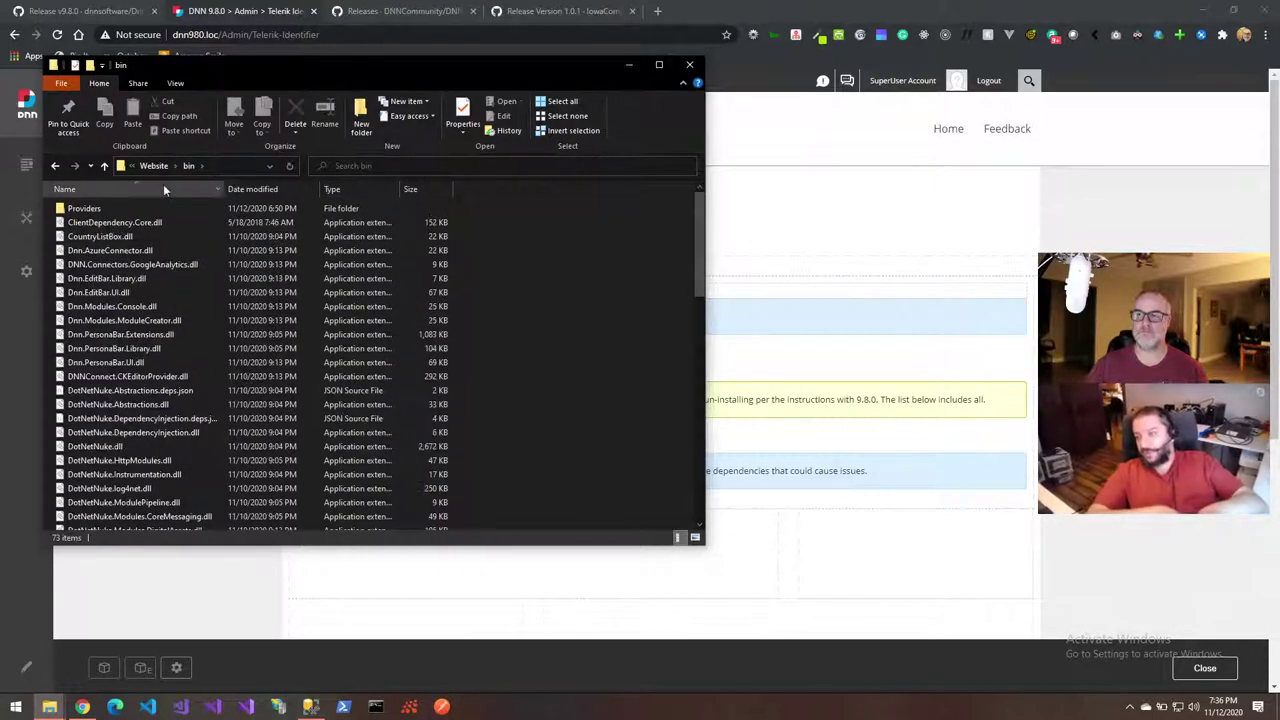
scroll(144, 368, down, 2)
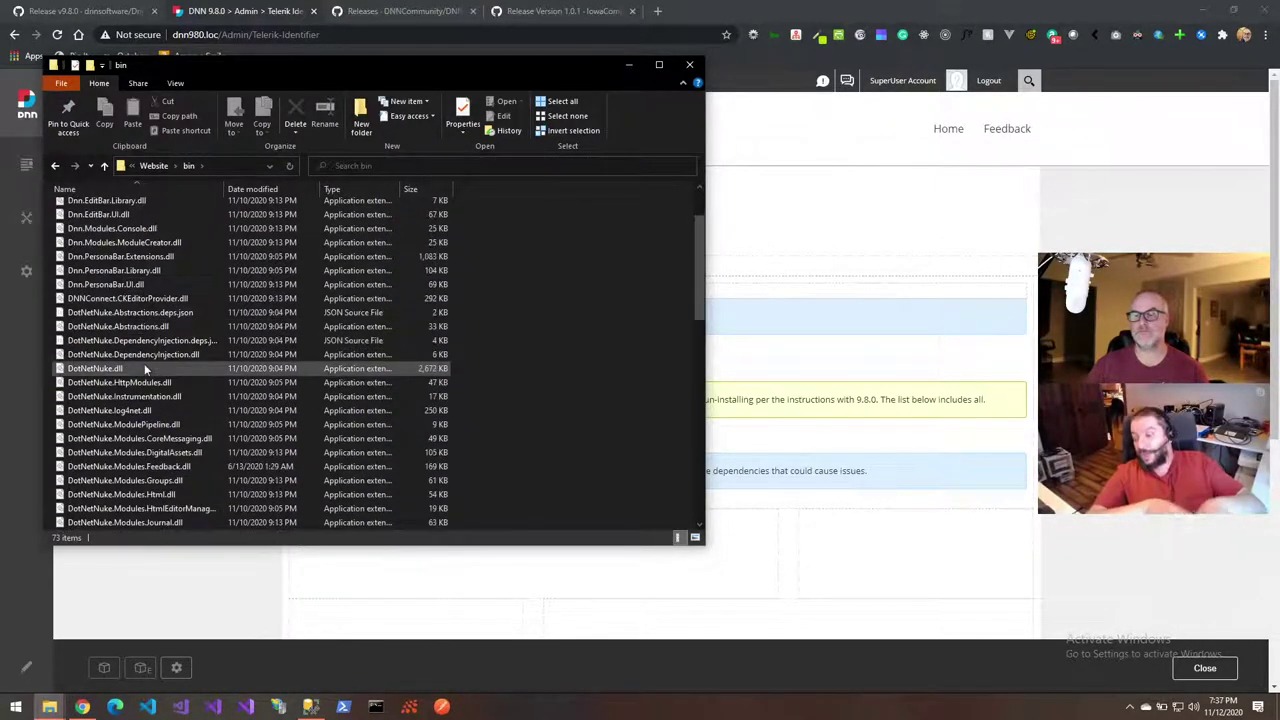
scroll(146, 370, up, 2)
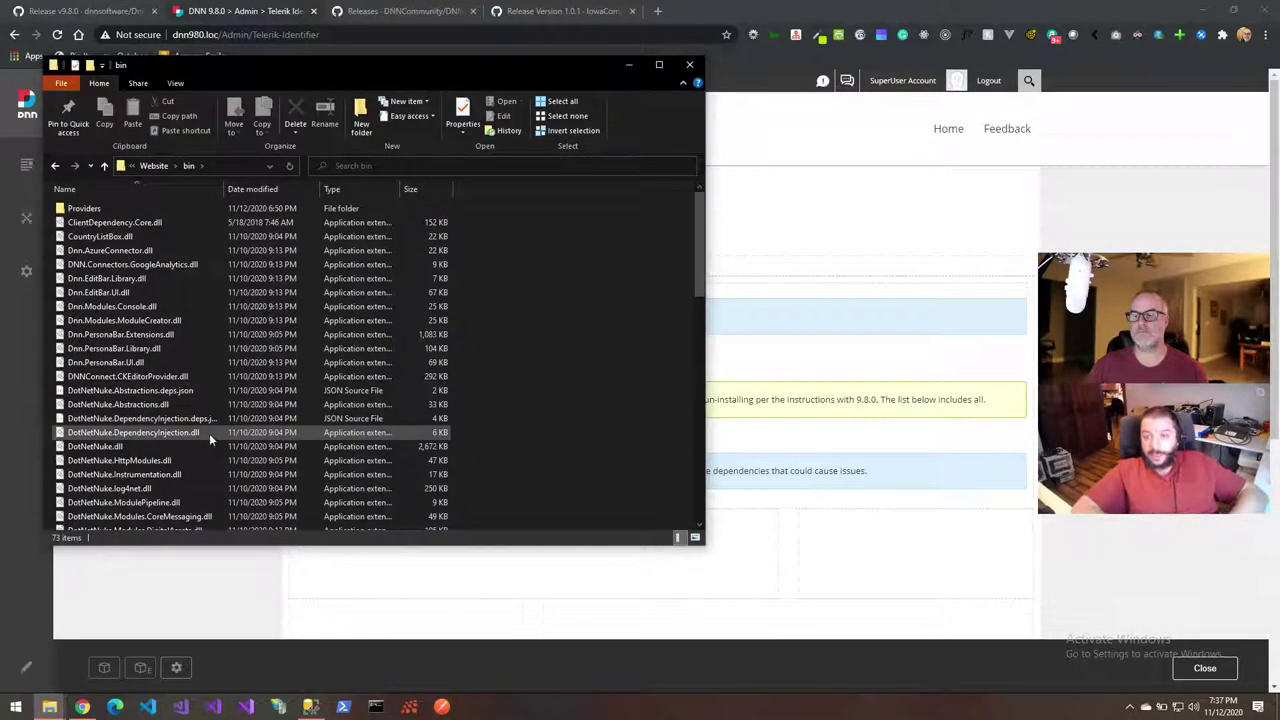
scroll(170, 483, down, 6)
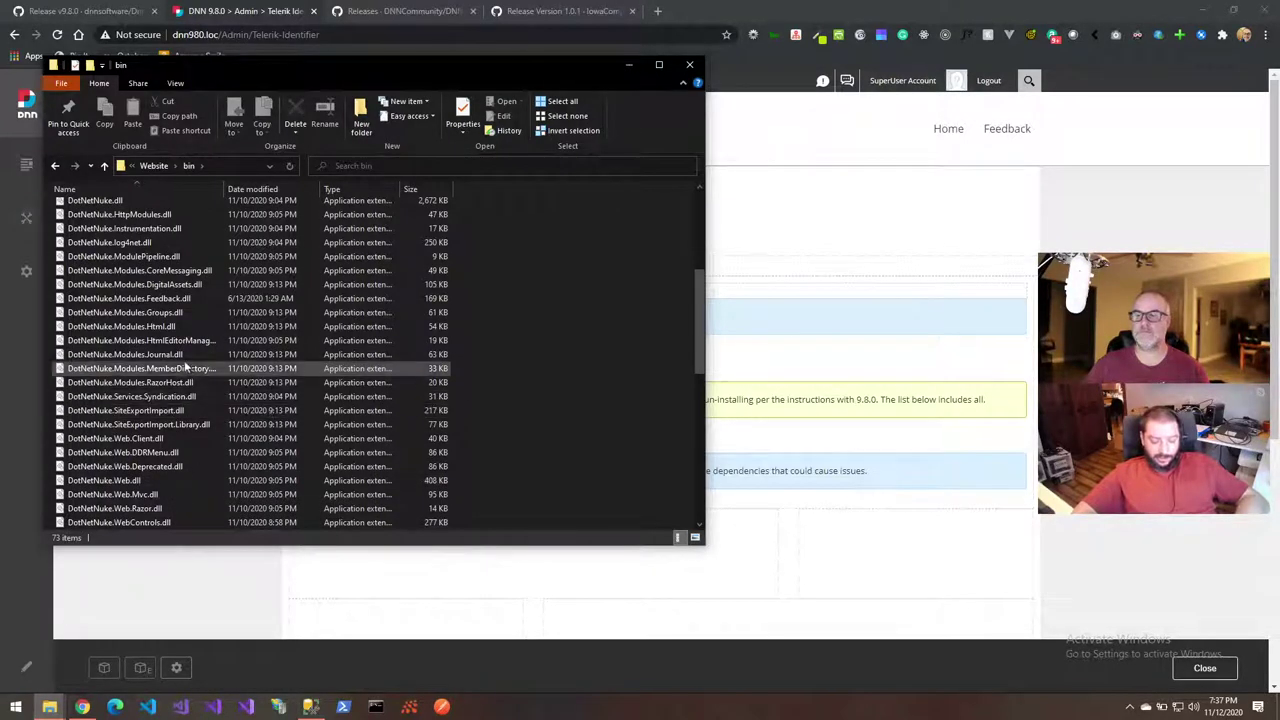
click(165, 300)
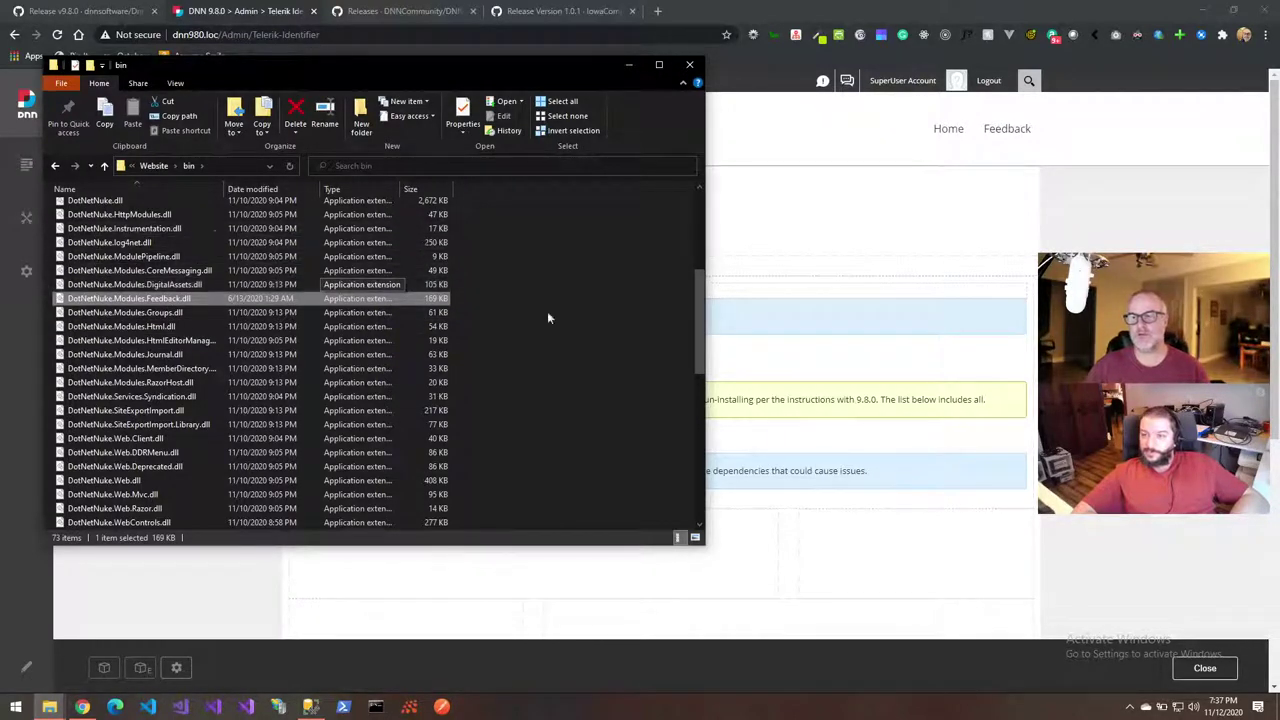
Verify DotNetNuke.Modules.Feedback.dll is version 6.6.1.0, then return to the DNN.Feedback releases page
click(823, 365)
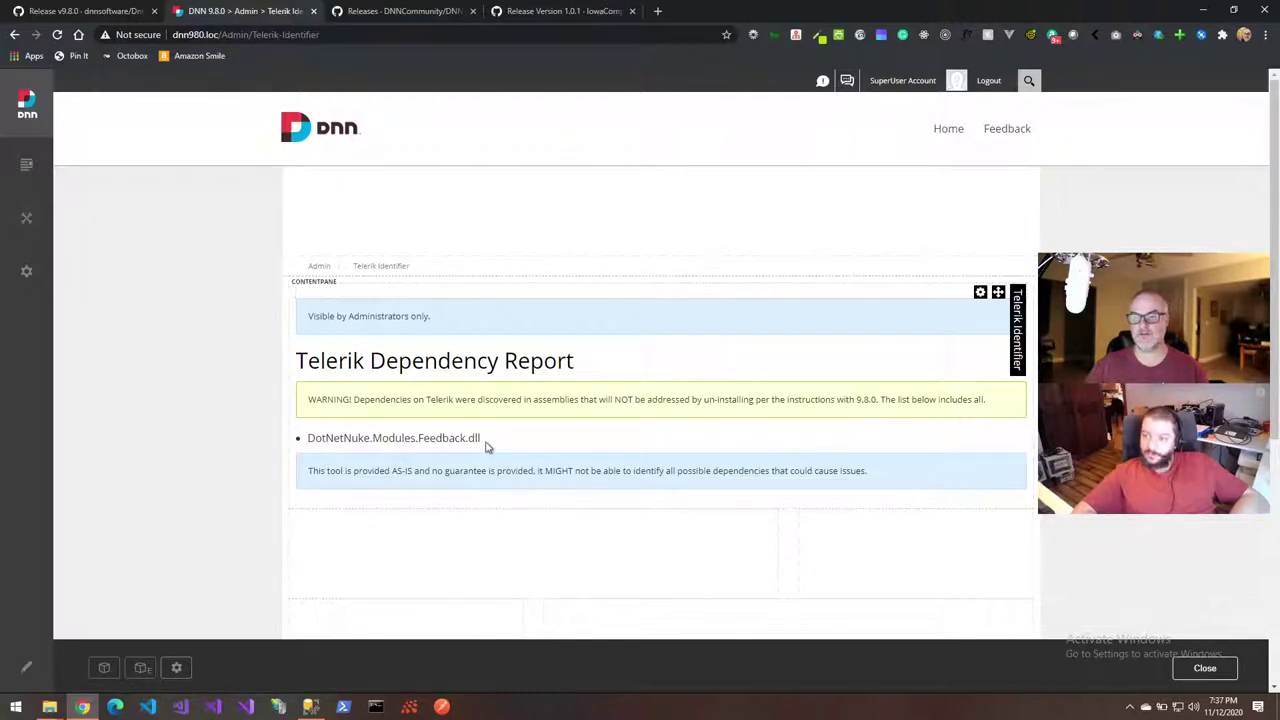
key(alt+Tab)
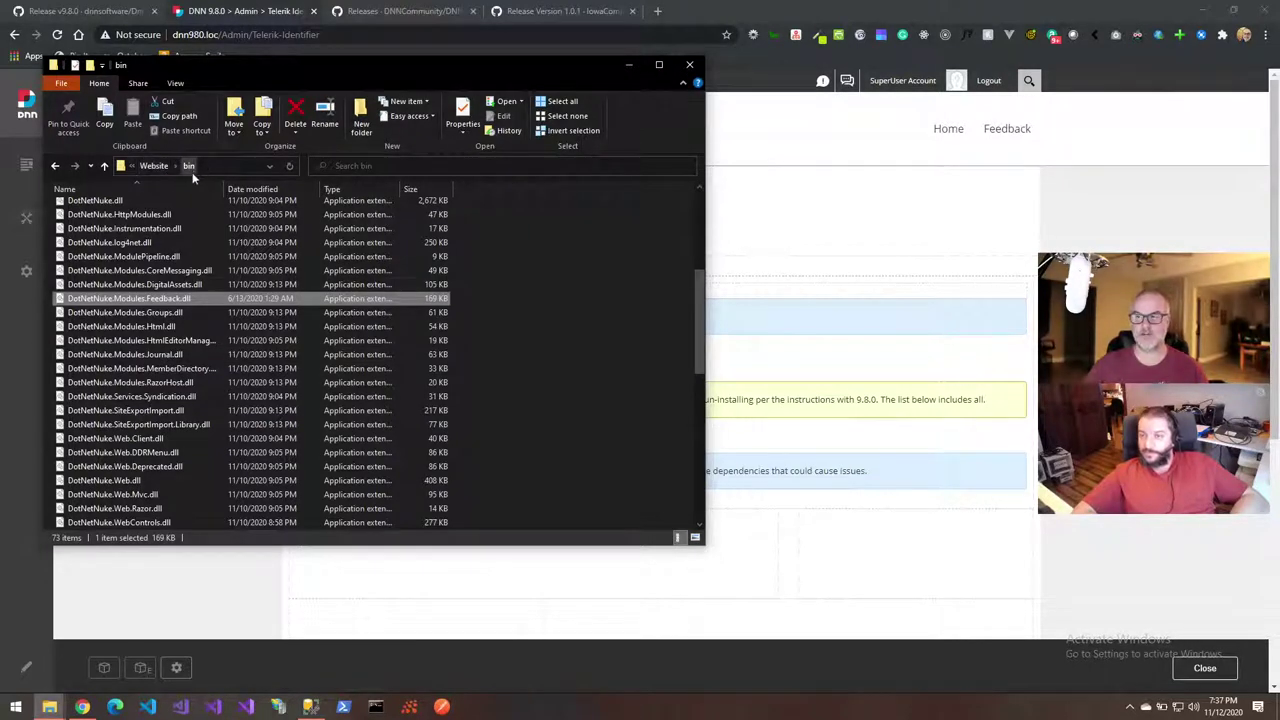
mouse_move(153, 315)
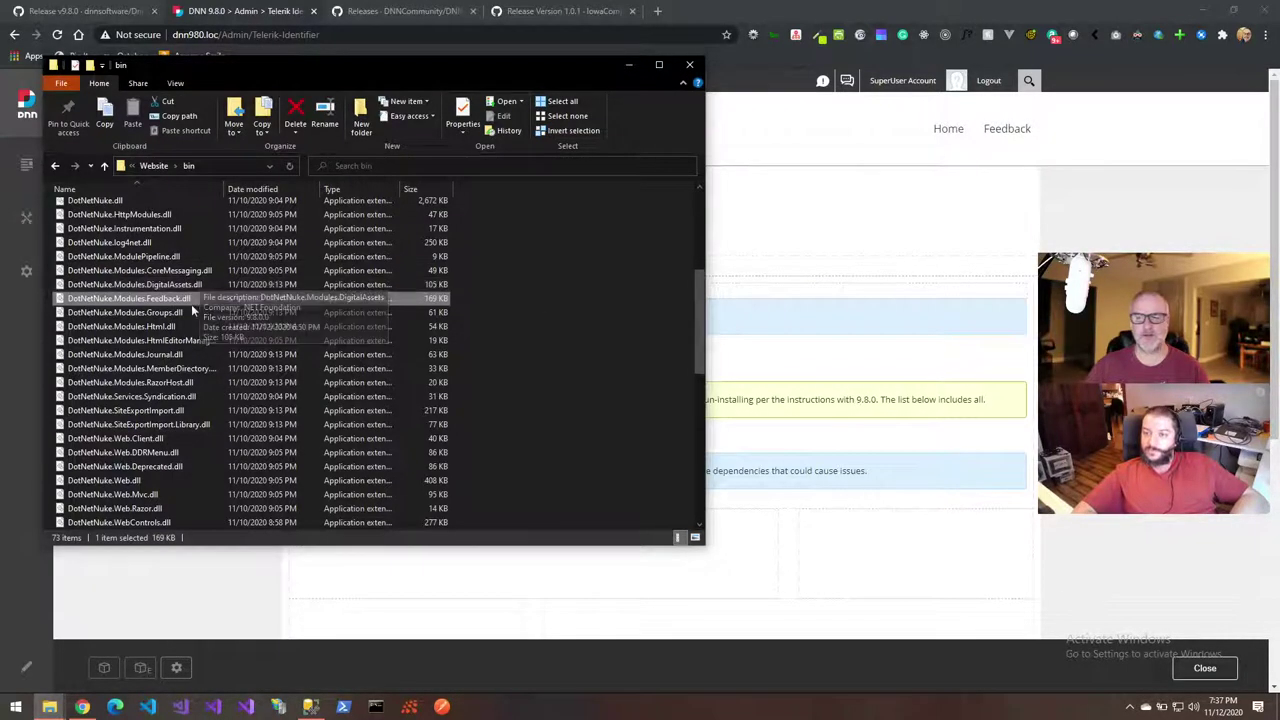
mouse_move(108, 305)
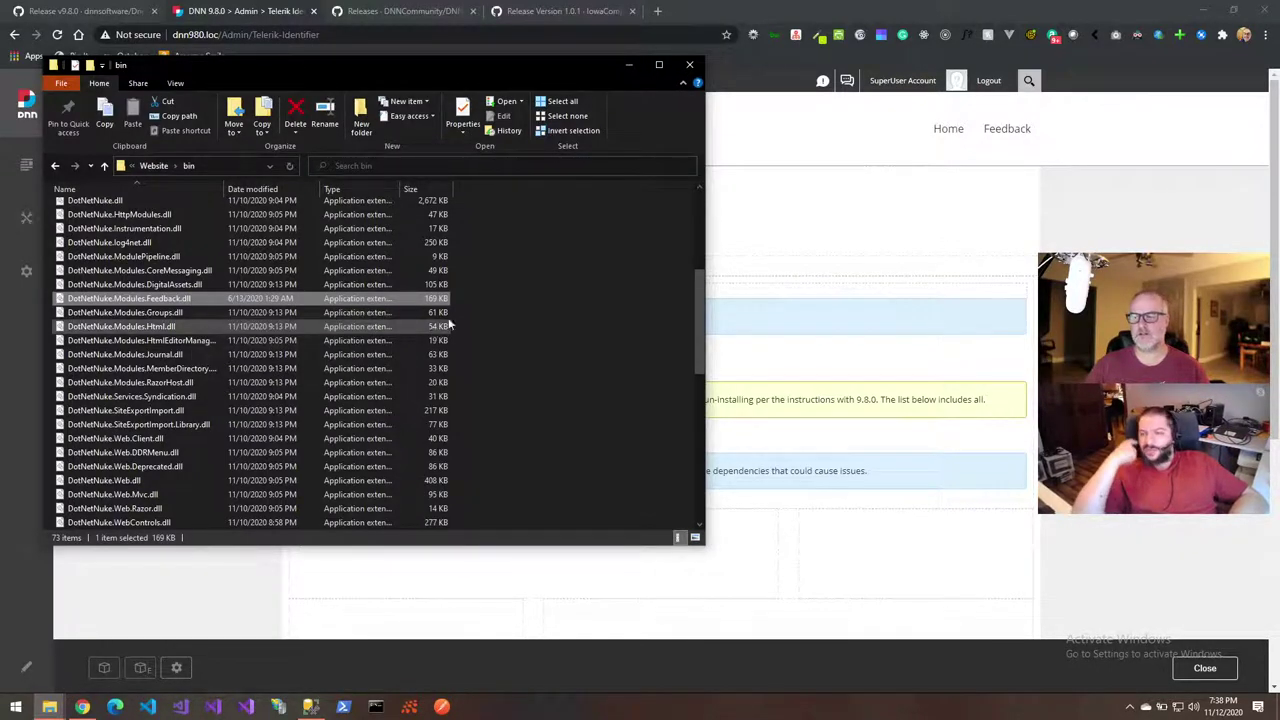
mouse_move(785, 308)
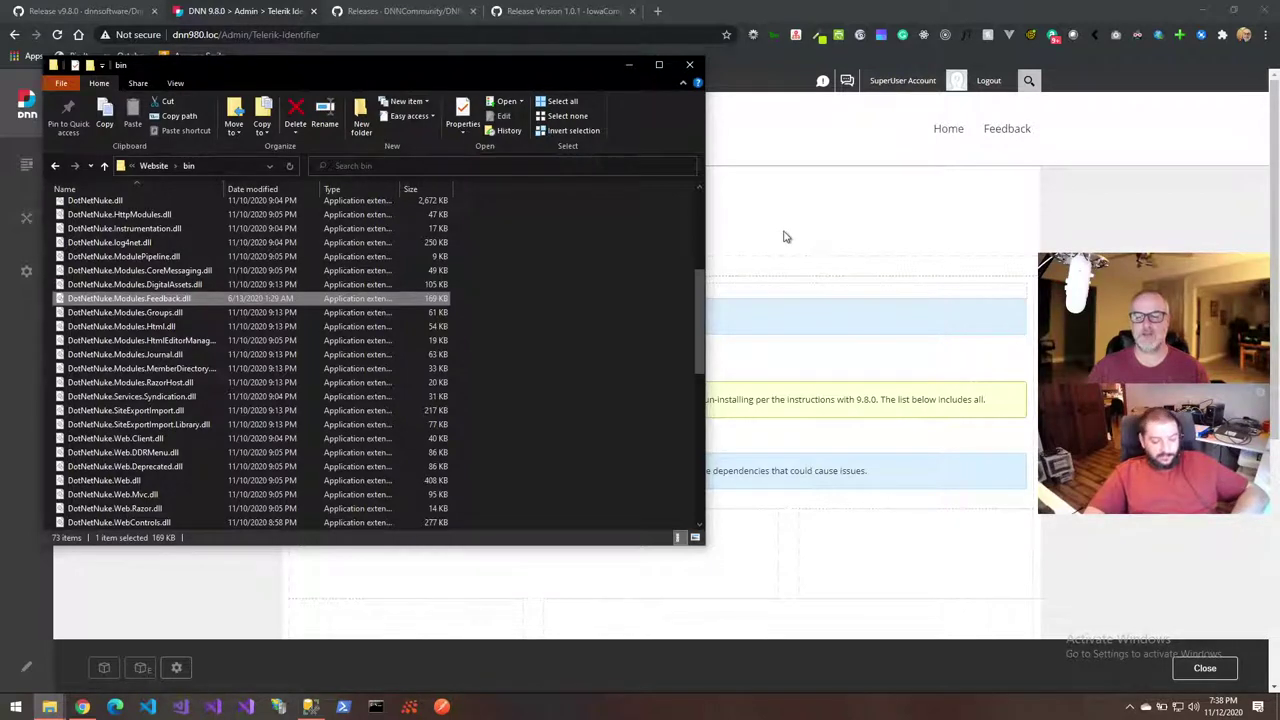
click(784, 236)
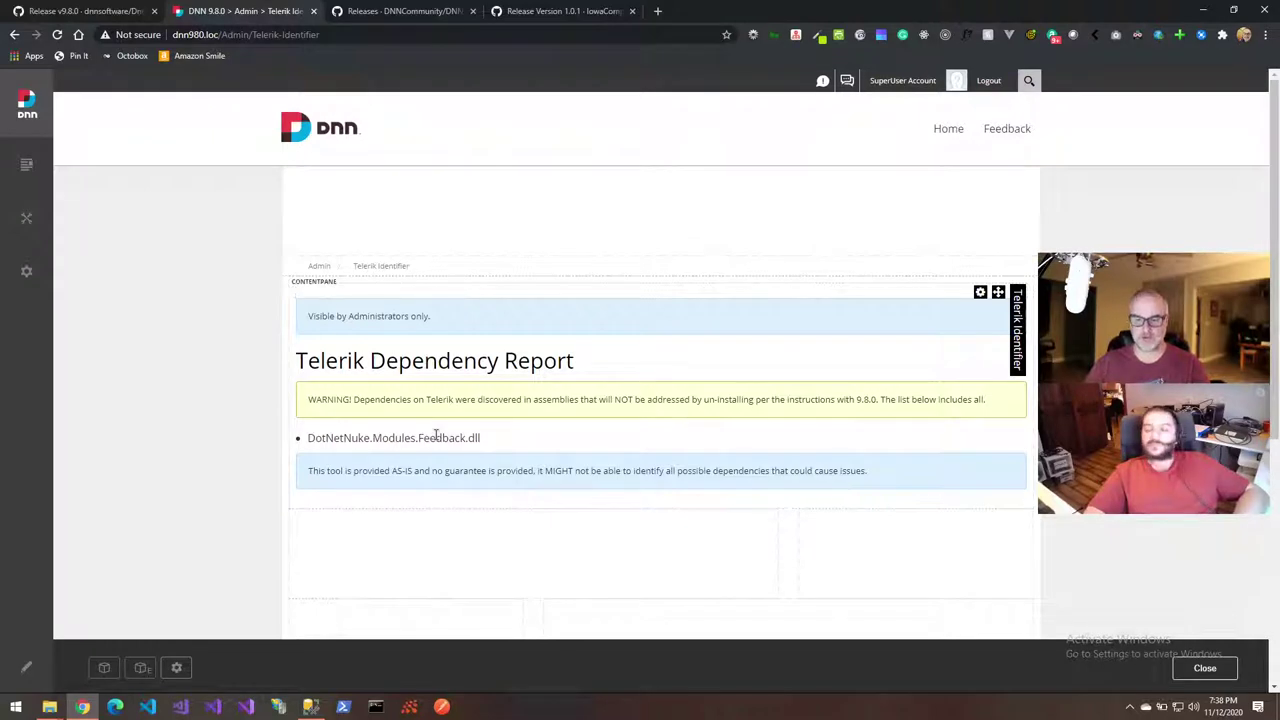
click(535, 11)
Save DotNetNuke.Modules.Feedback_06.07.00_Install.zip from the v6.7.0 release to Downloads, then return to the DNN tab
click(400, 11)
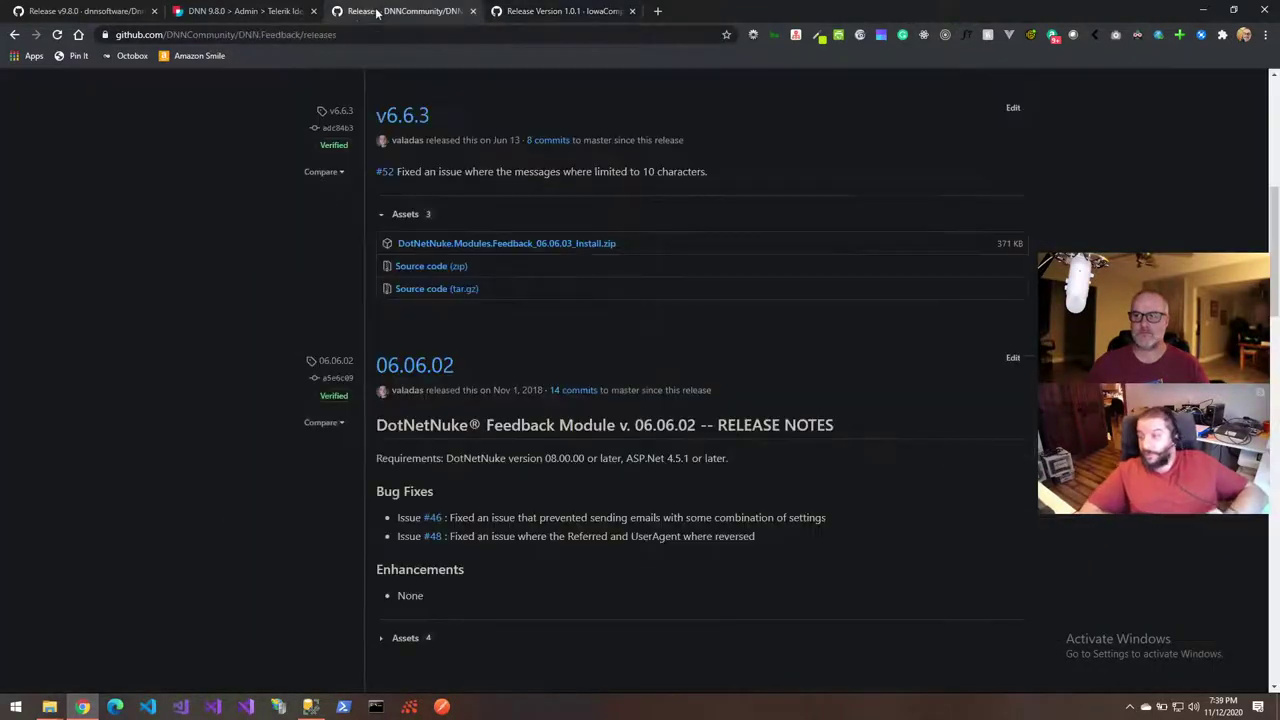
scroll(223, 222, up, 5)
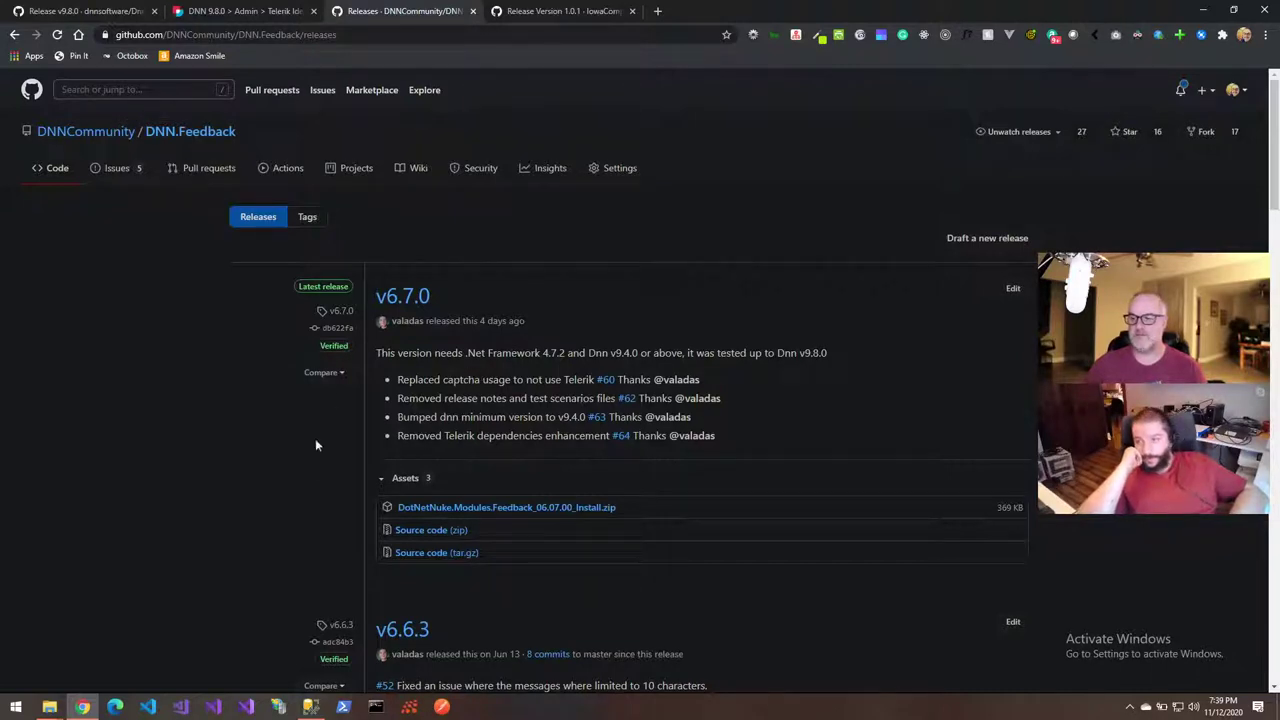
click(490, 508)
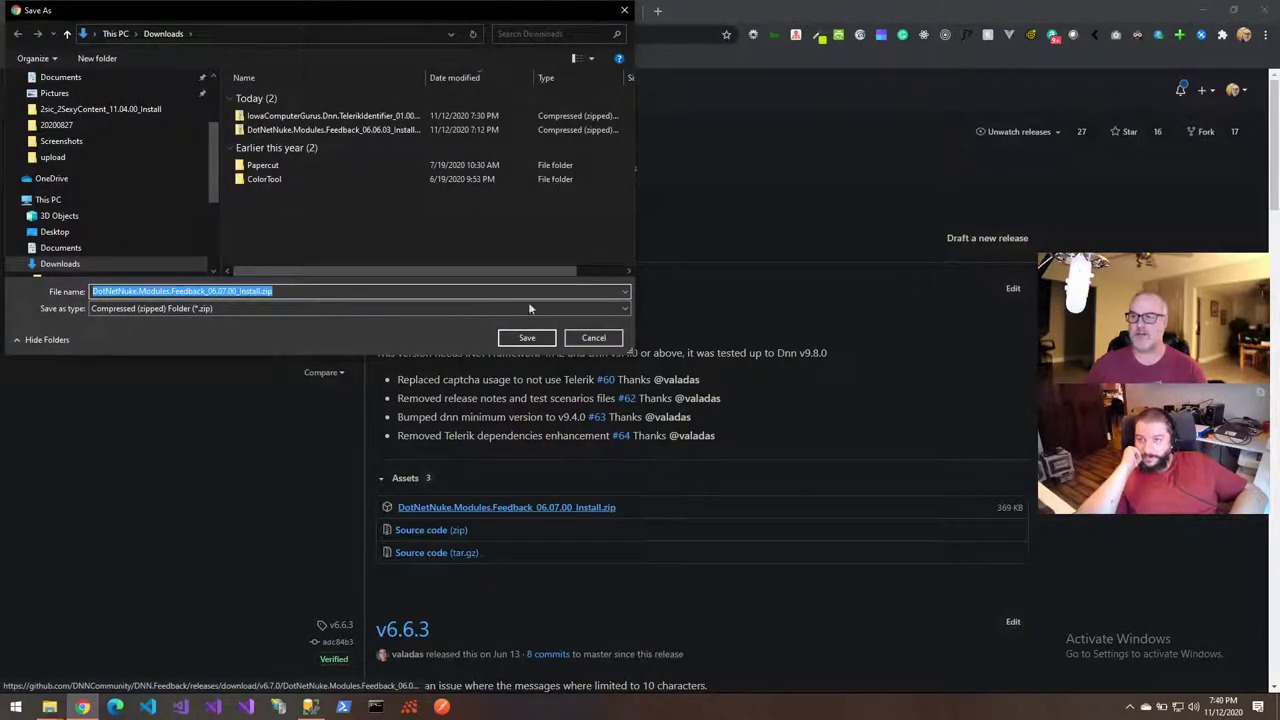
click(530, 337)
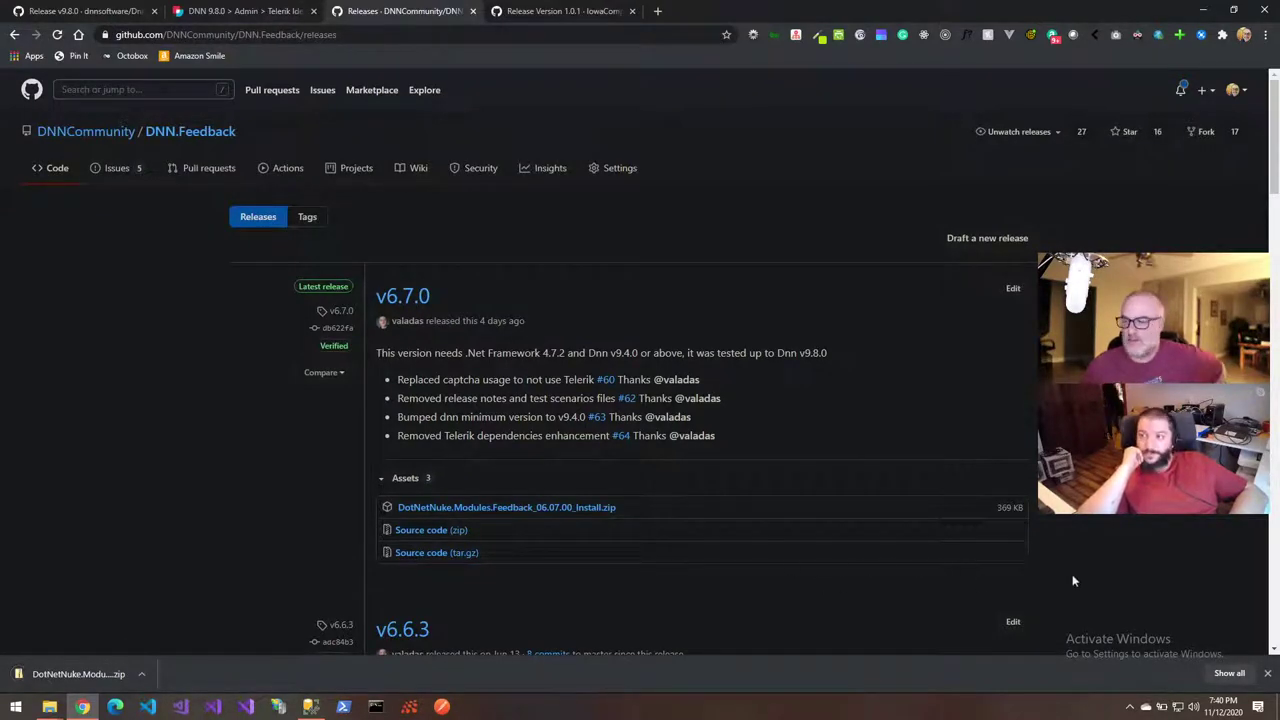
click(1267, 673)
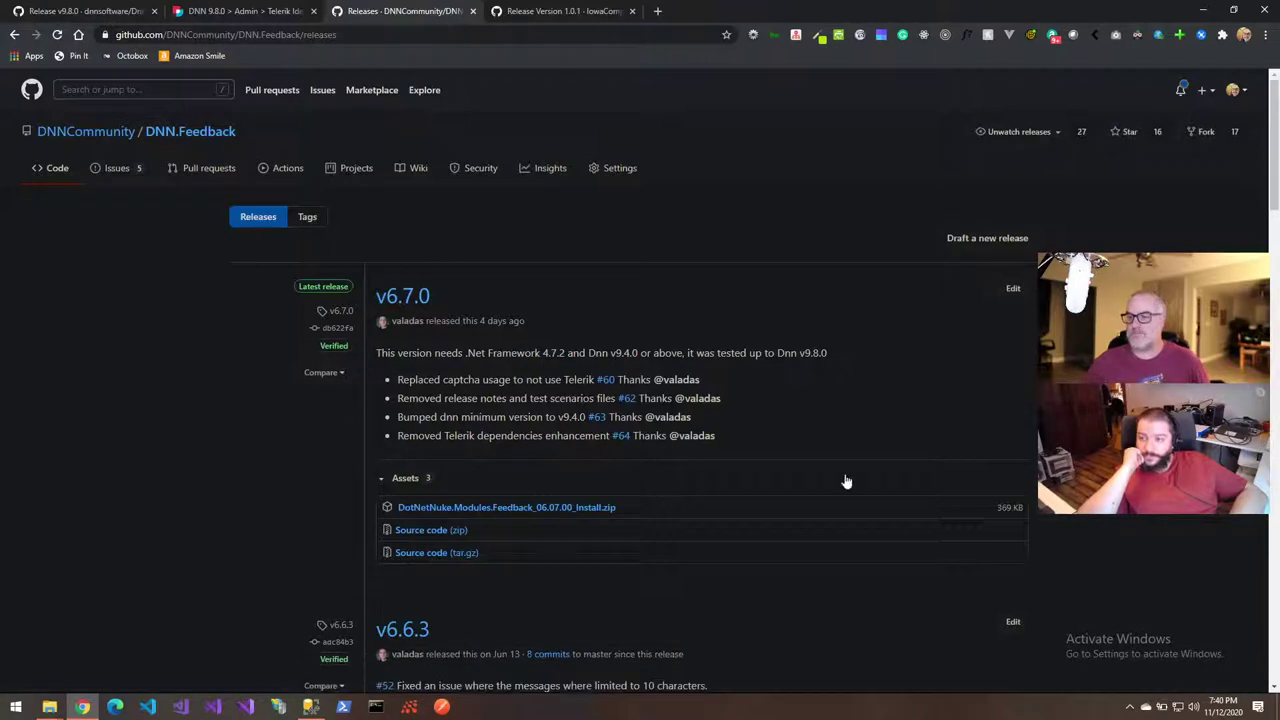
click(228, 11)
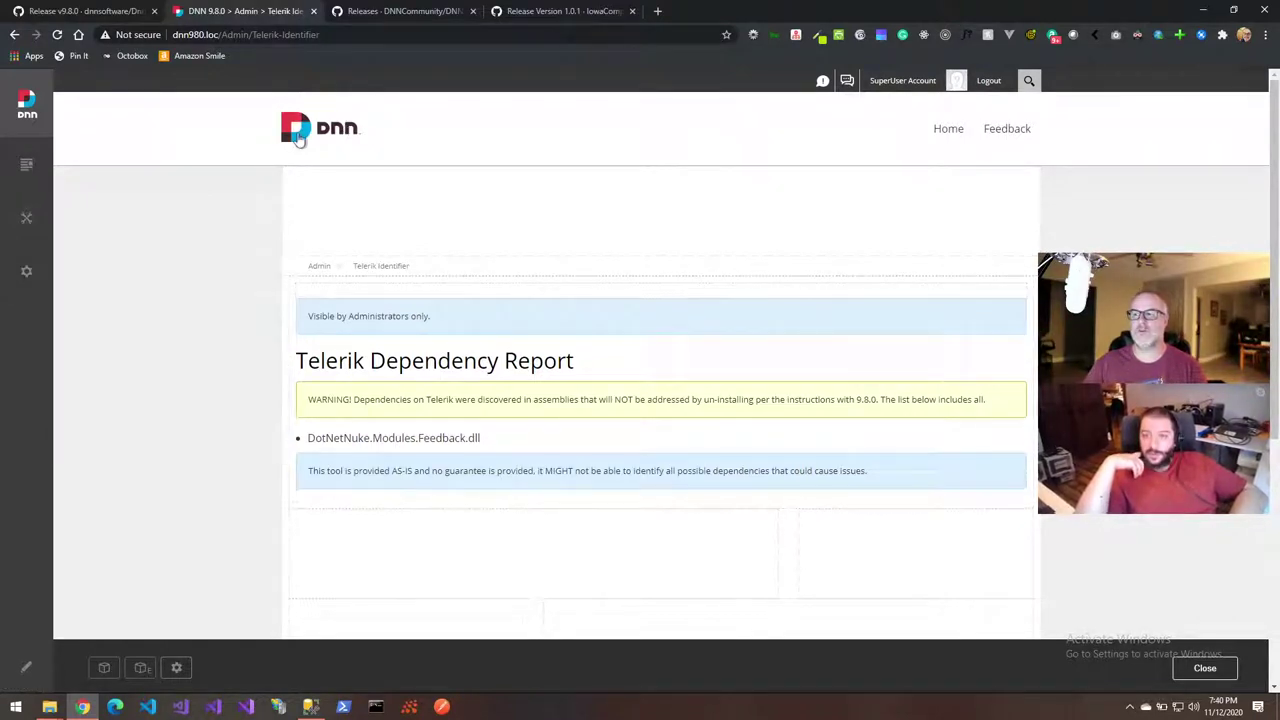
key(F5)
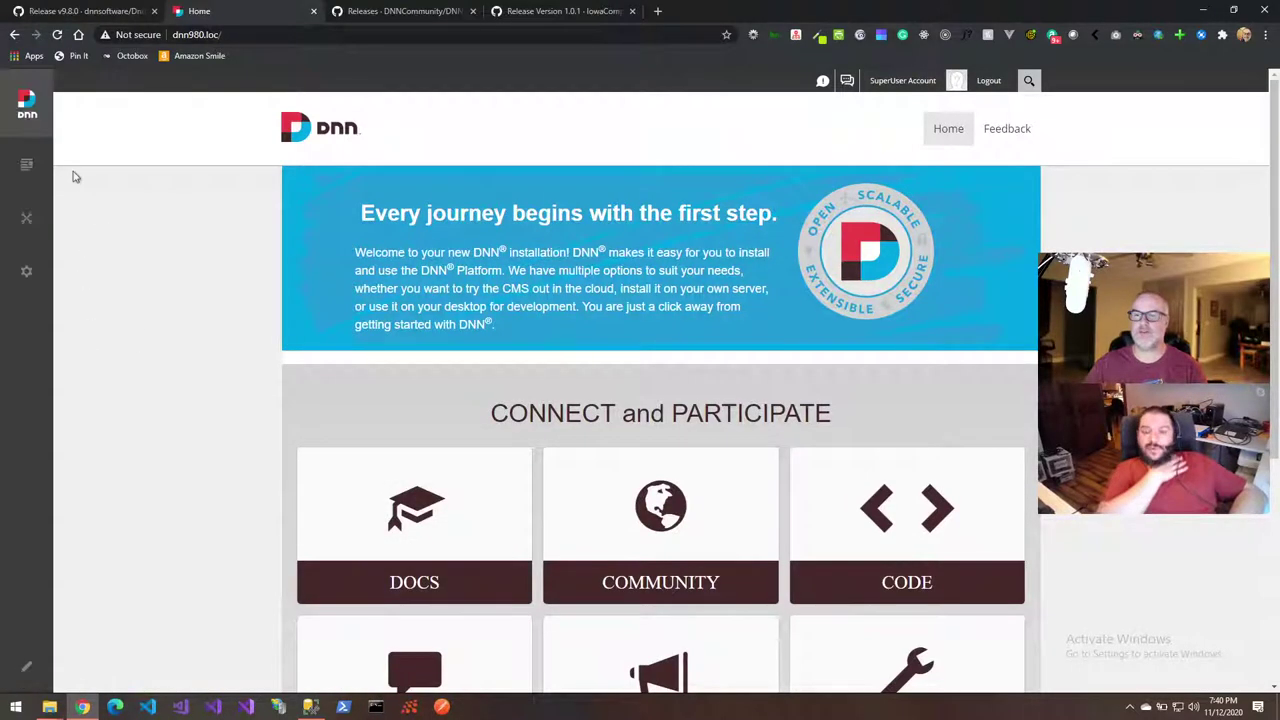
mouse_move(28, 268)
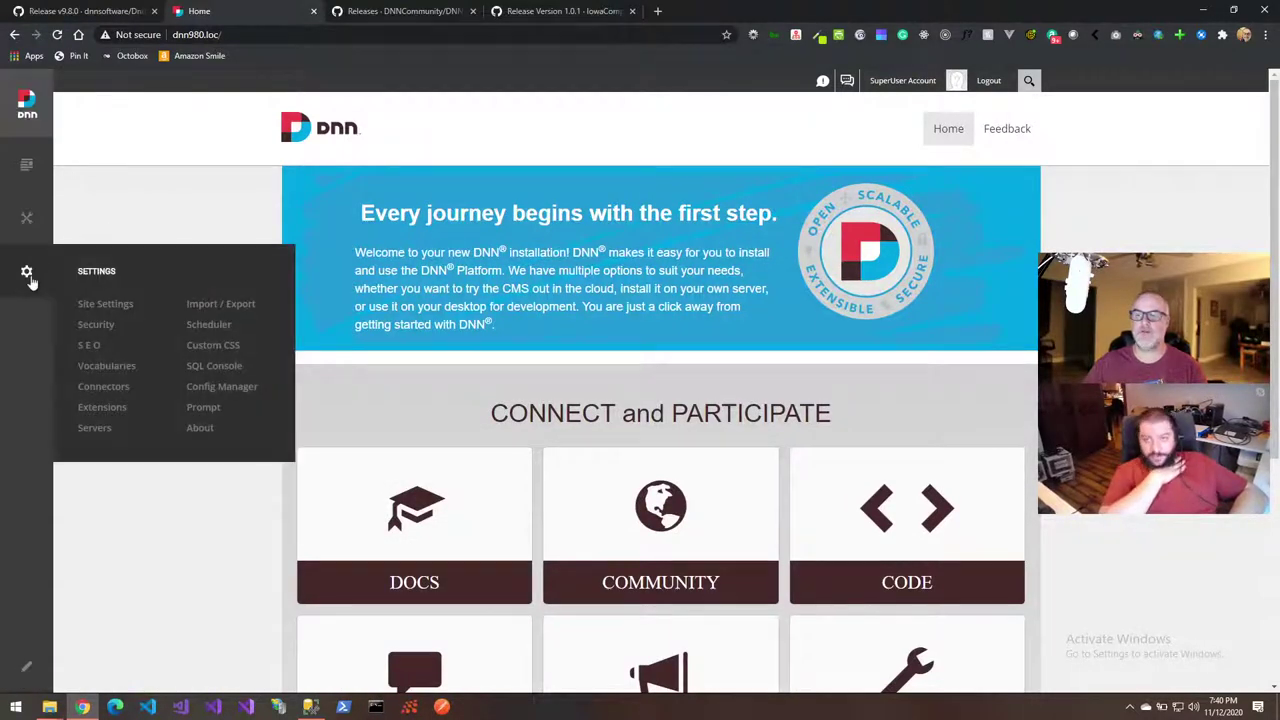
click(104, 408)
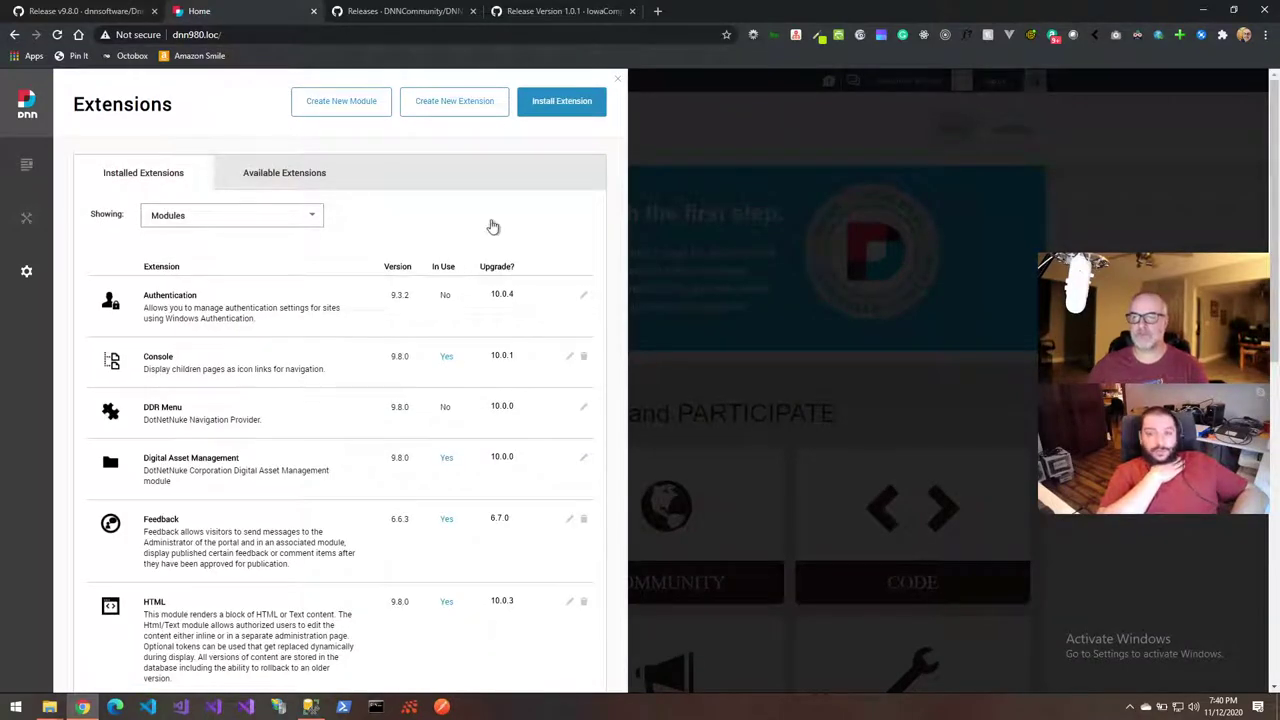
scroll(493, 228, down, 5)
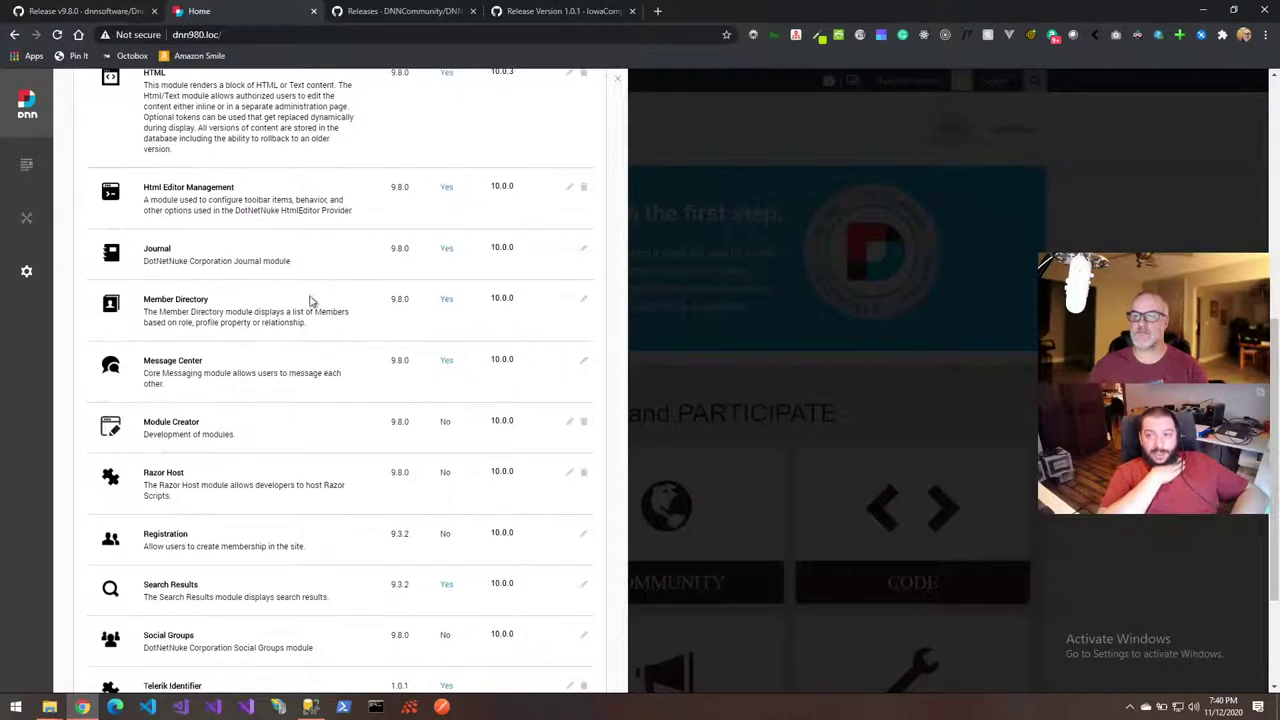
scroll(465, 166, up, 2)
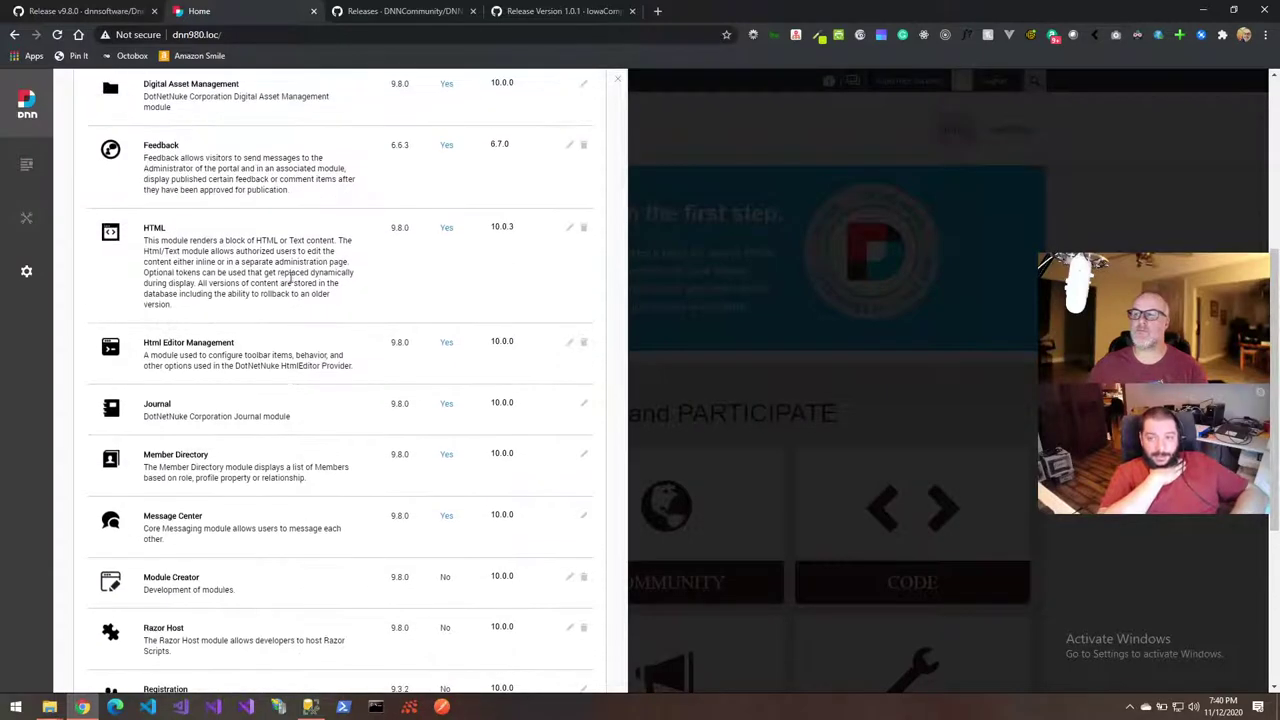
click(447, 146)
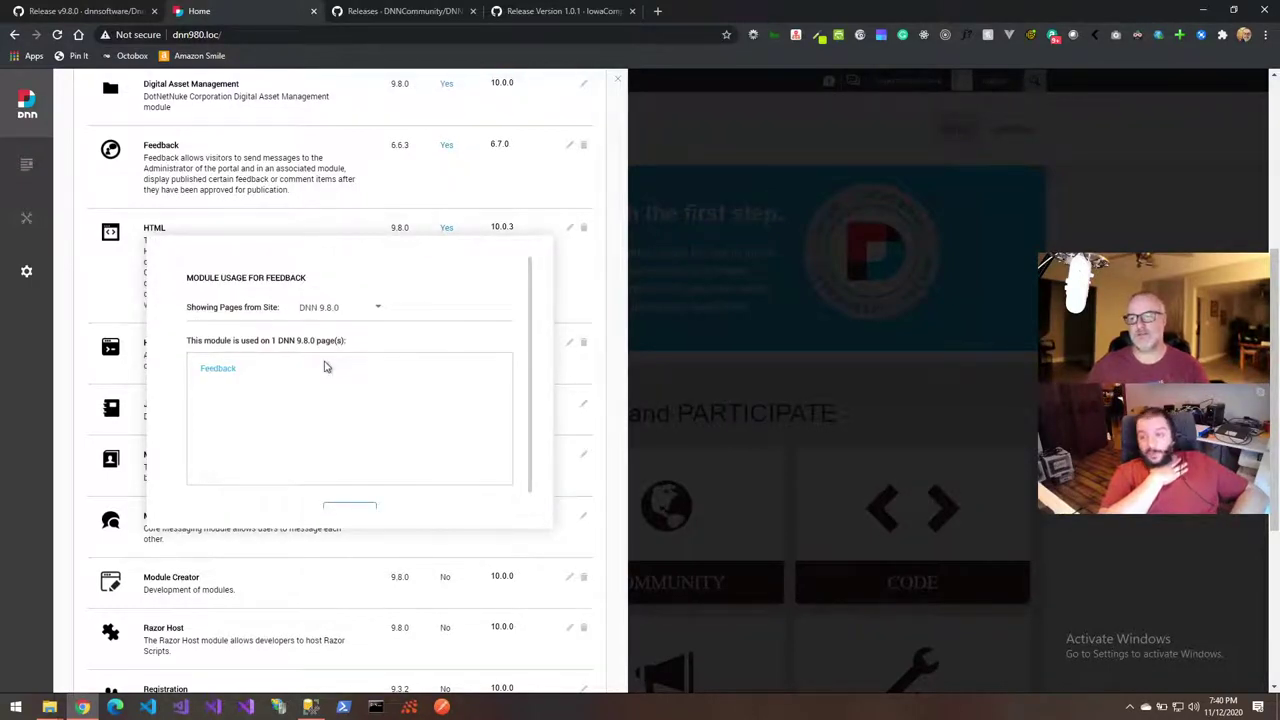
click(379, 307)
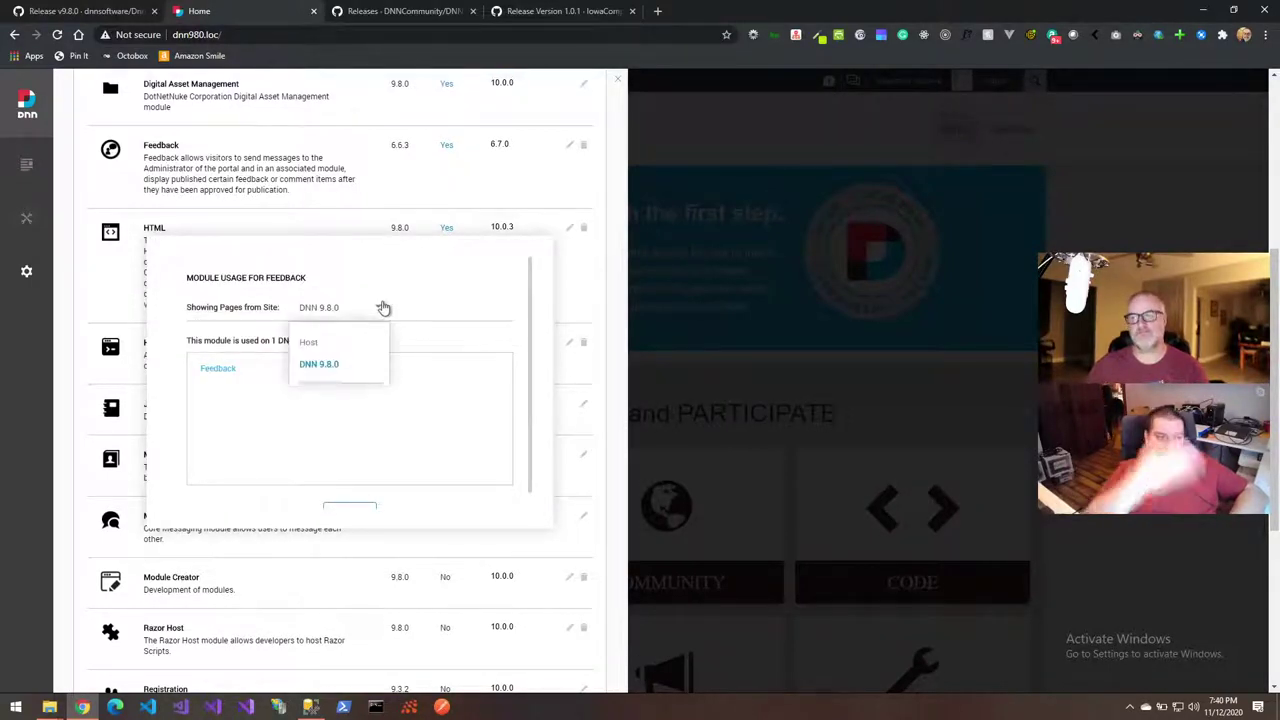
click(312, 342)
click(374, 310)
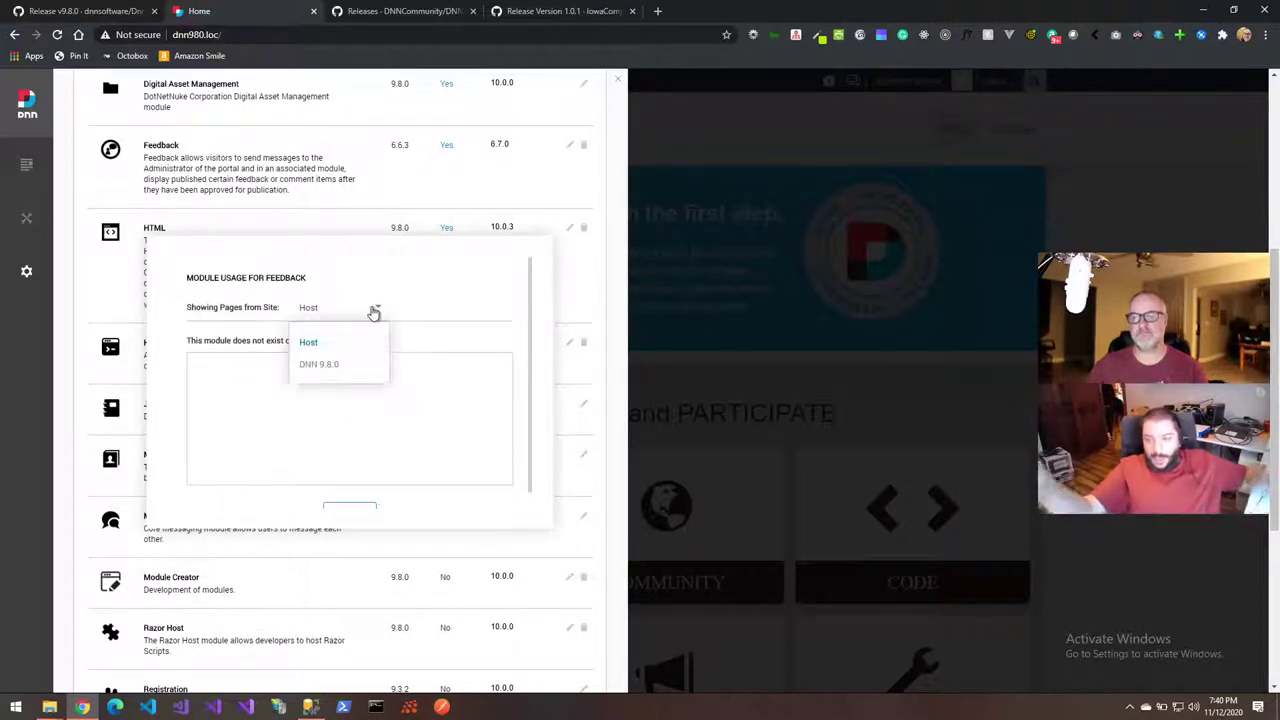
click(334, 365)
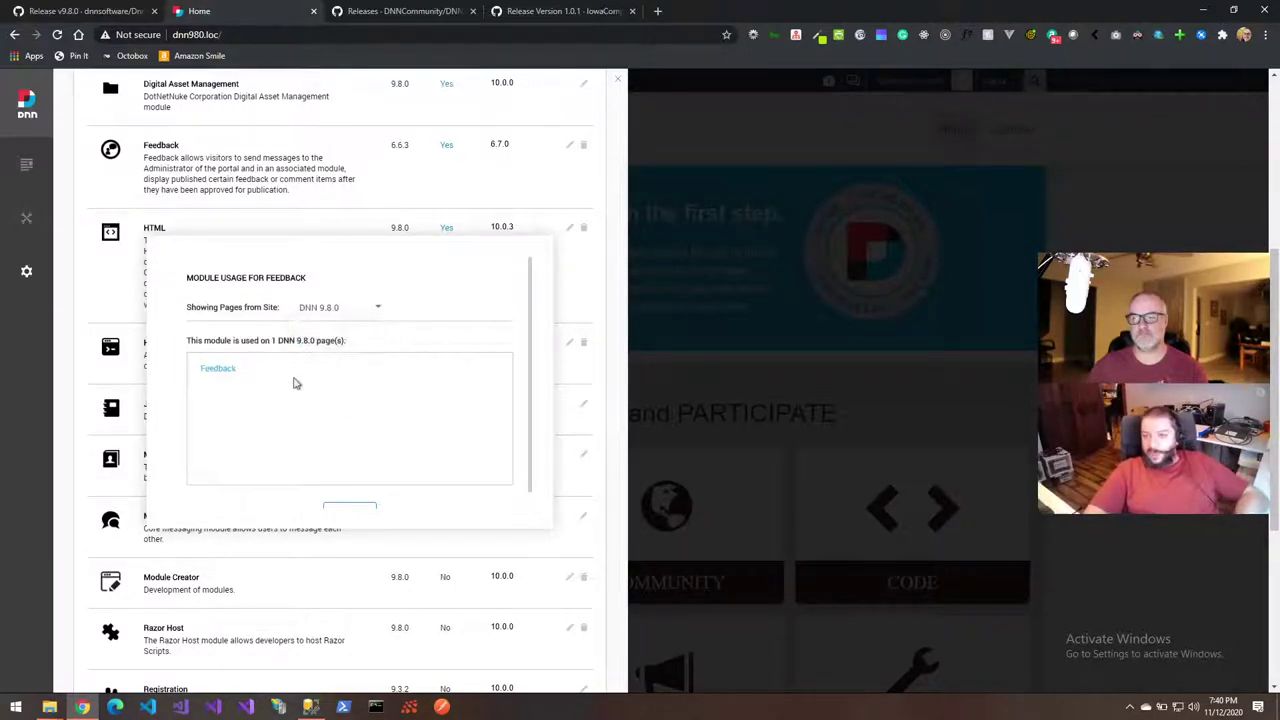
scroll(294, 381, down, 1)
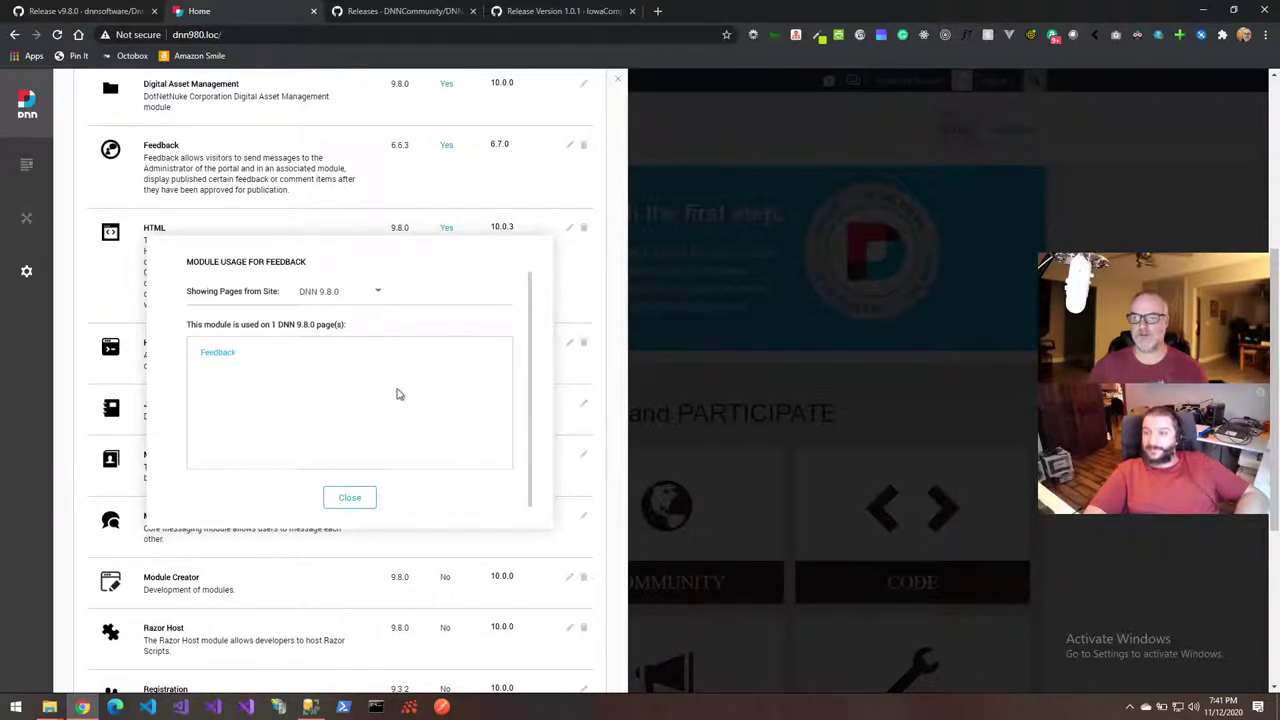
click(349, 498)
Scroll through the installed modules list, briefly highlighting the Module Creator title
scroll(455, 196, up, 2)
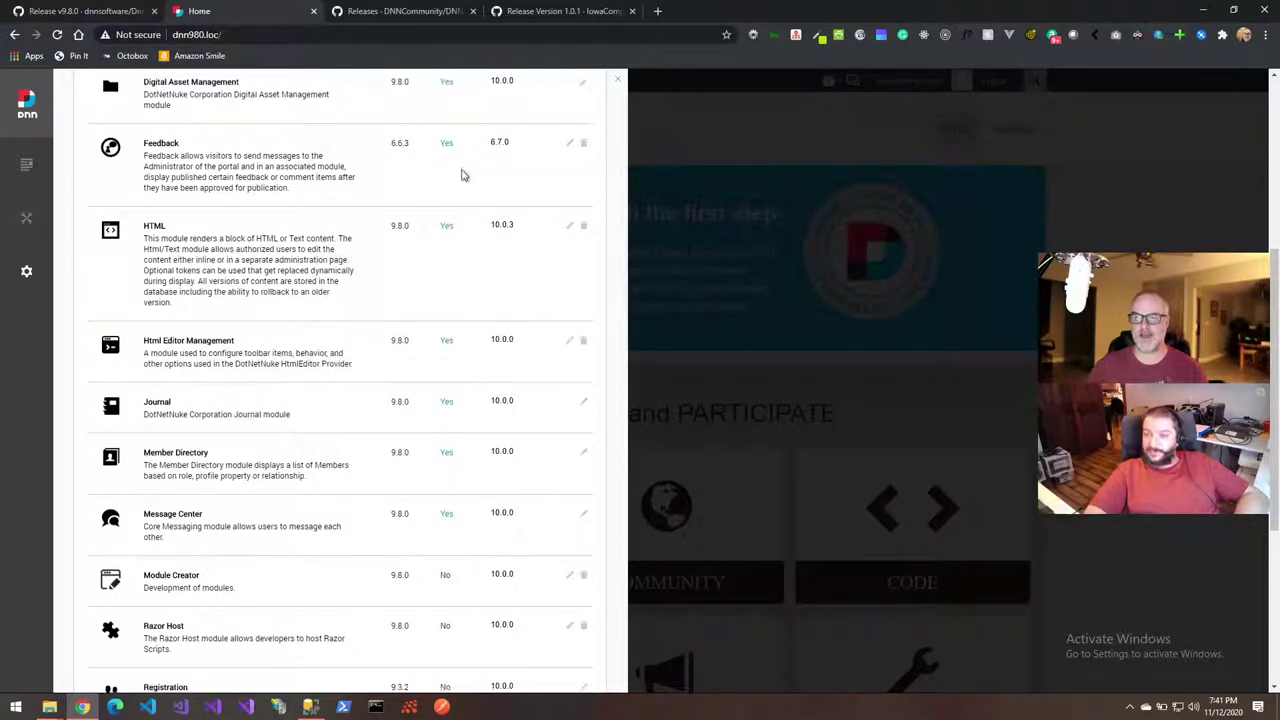
scroll(462, 176, down, 1)
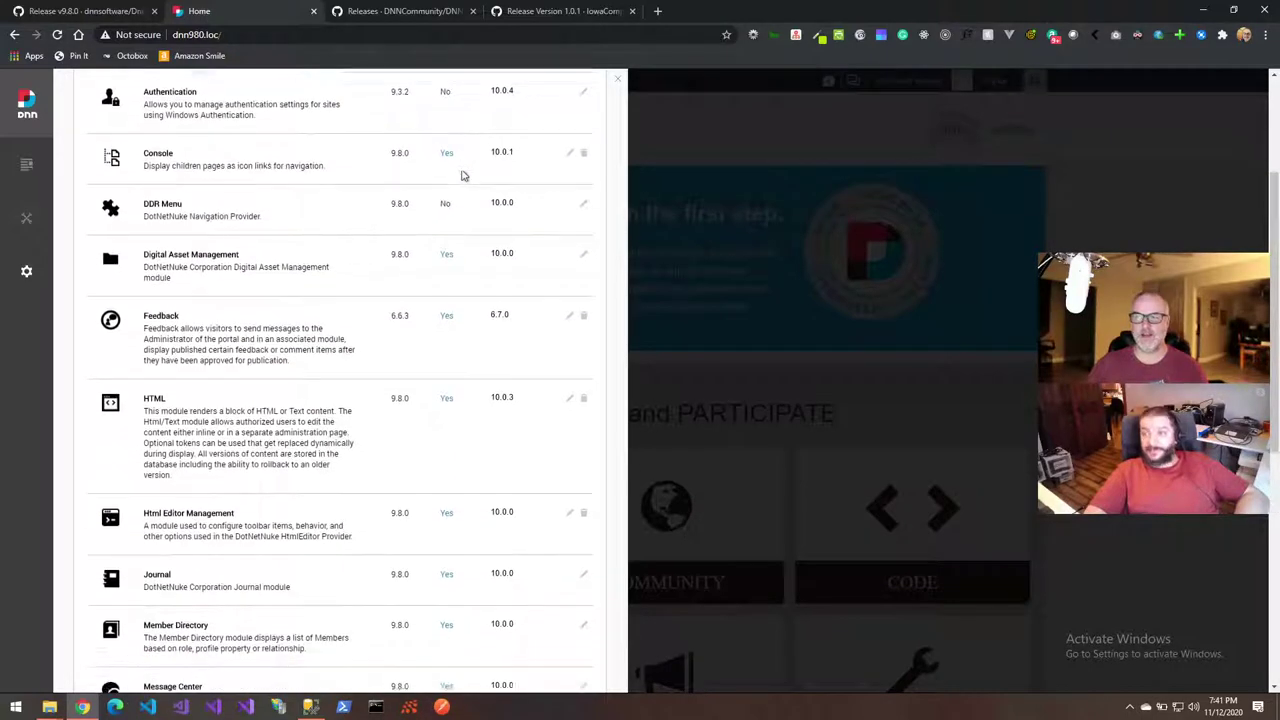
scroll(474, 206, down, 2)
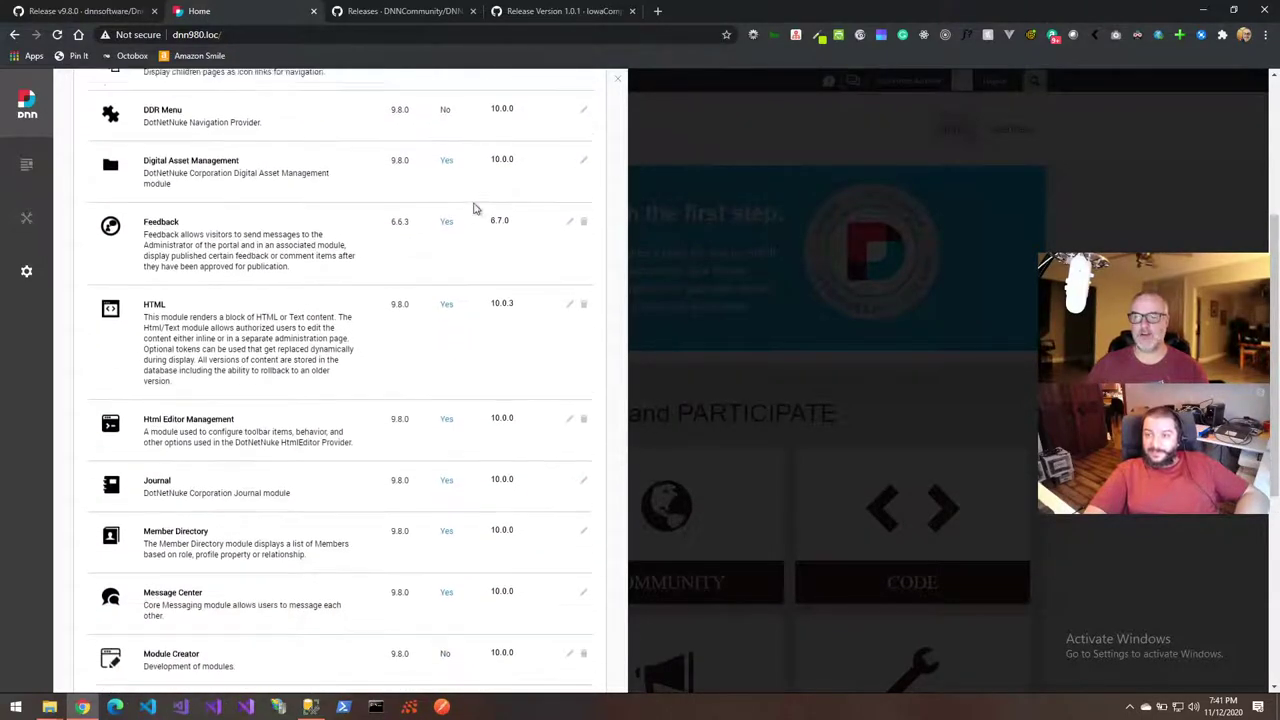
scroll(474, 206, up, 1)
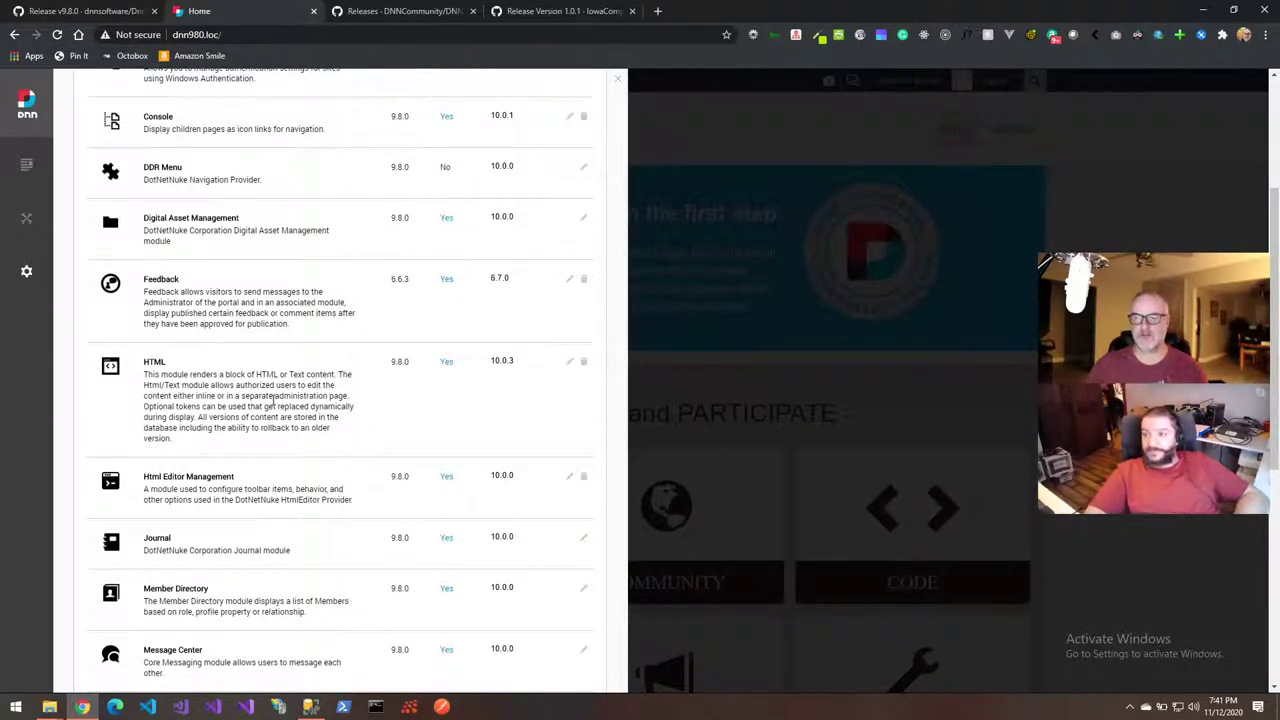
scroll(272, 400, down, 1)
scroll(272, 400, down, 3)
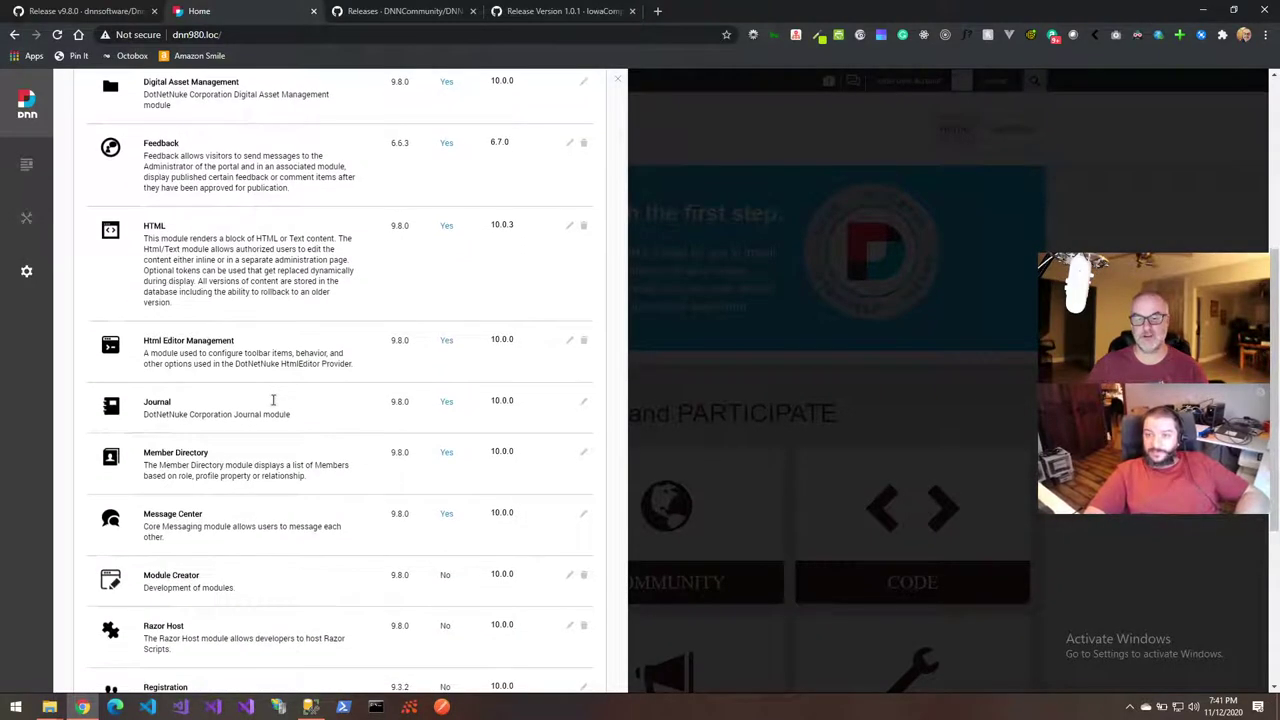
scroll(272, 400, down, 3)
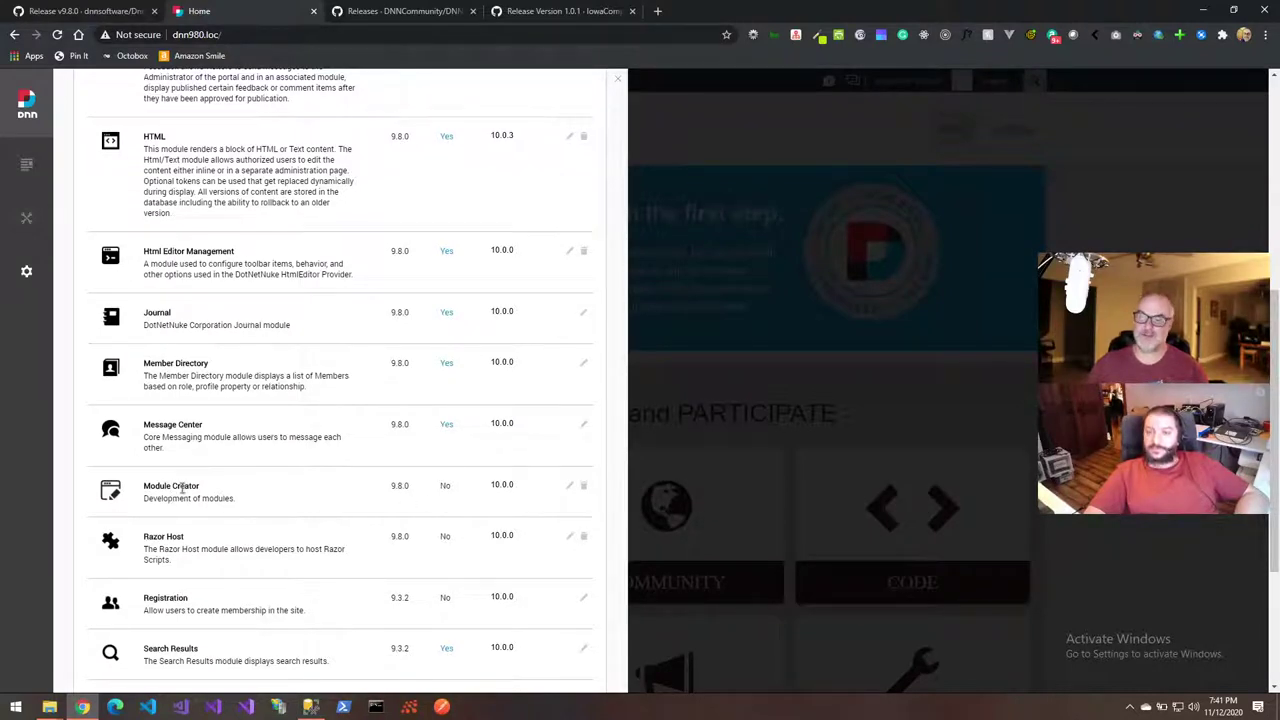
drag(205, 488, 139, 488)
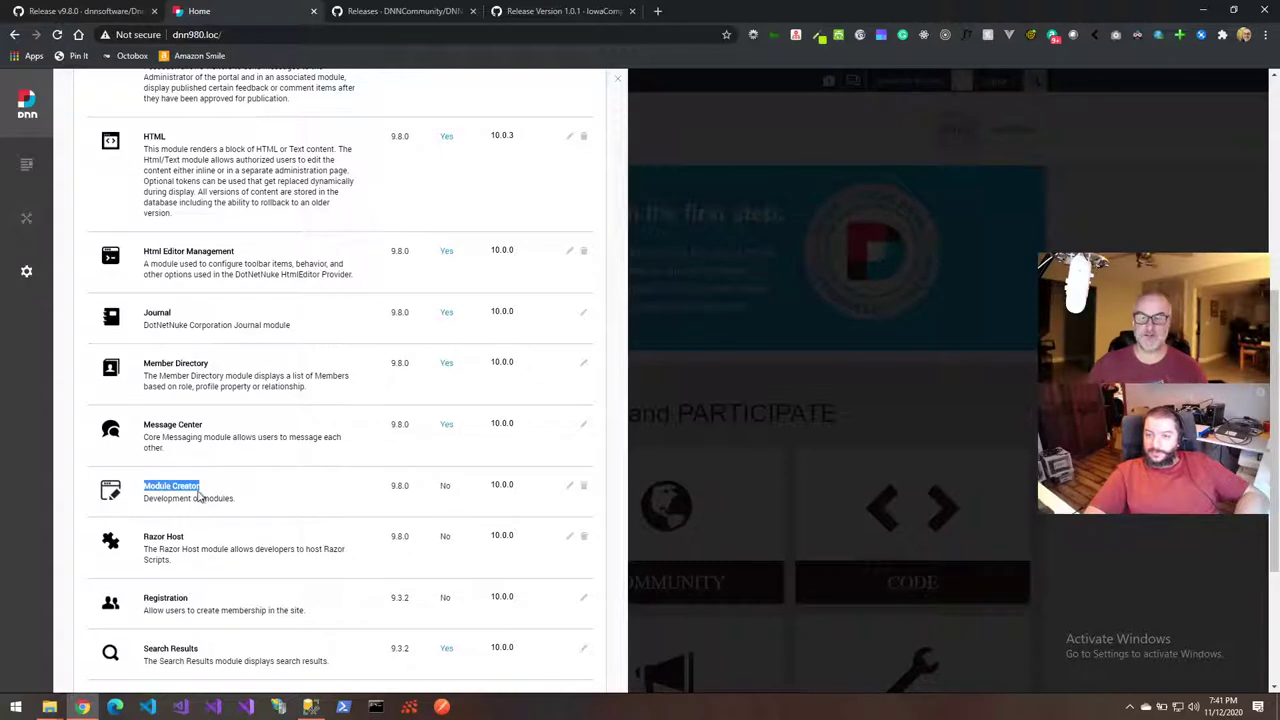
click(234, 492)
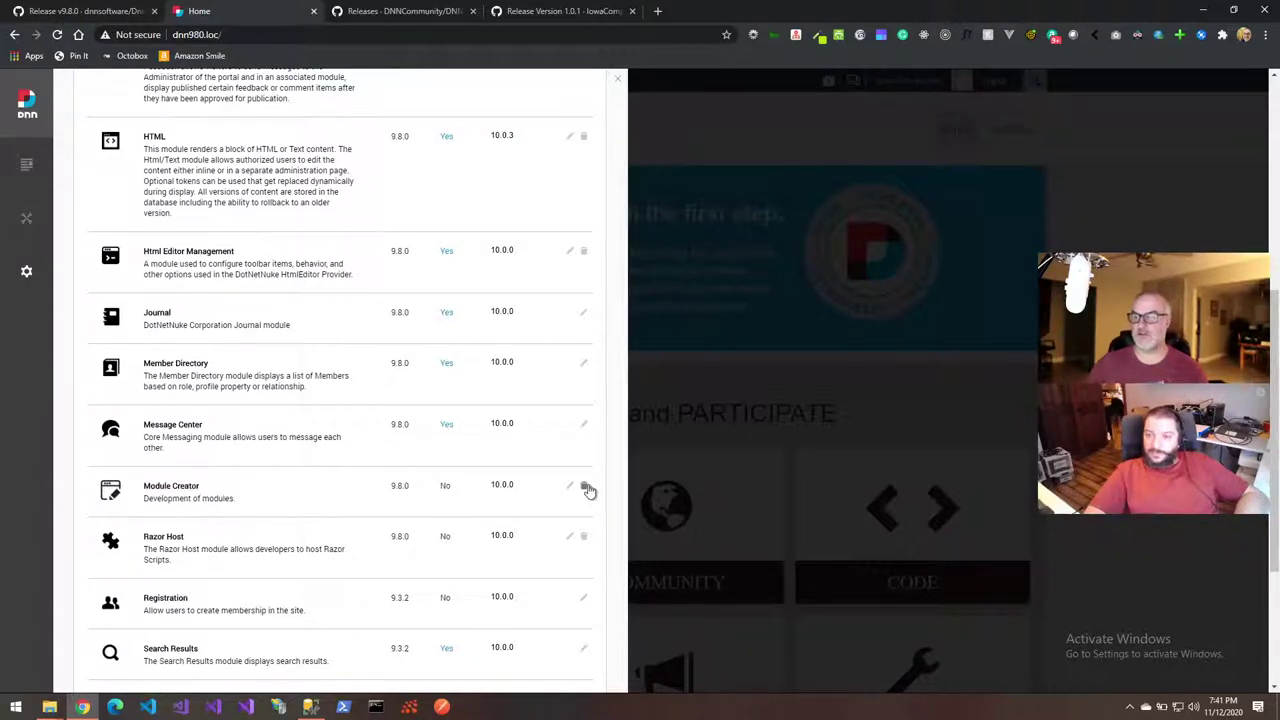
scroll(440, 390, up, 2)
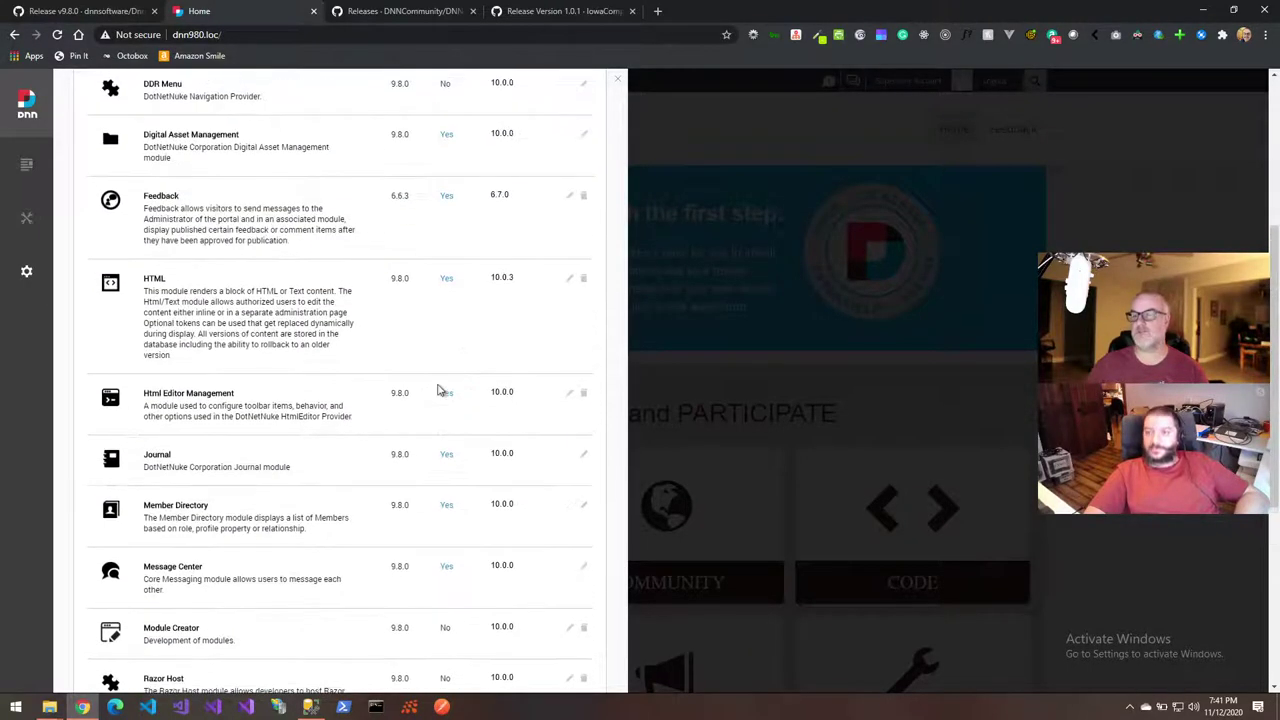
Check which page uses the Feedback module by viewing it in a new tab, then close the usage details
click(448, 202)
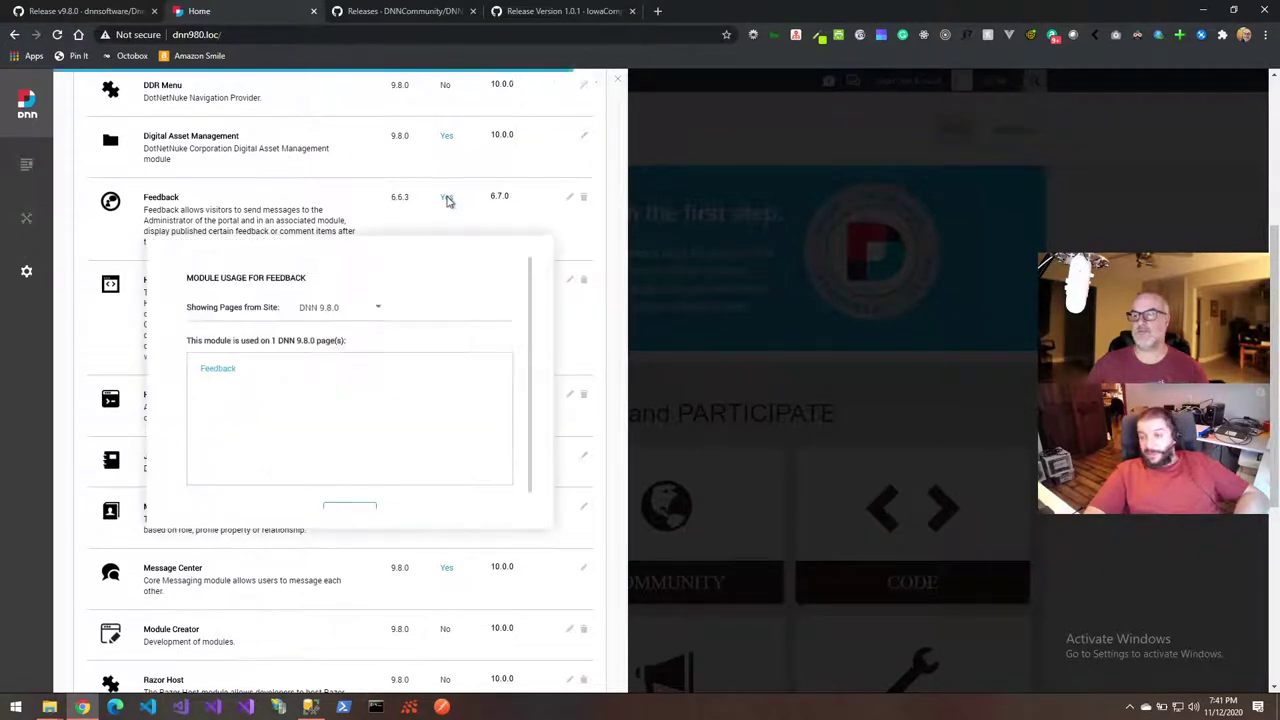
click(217, 370)
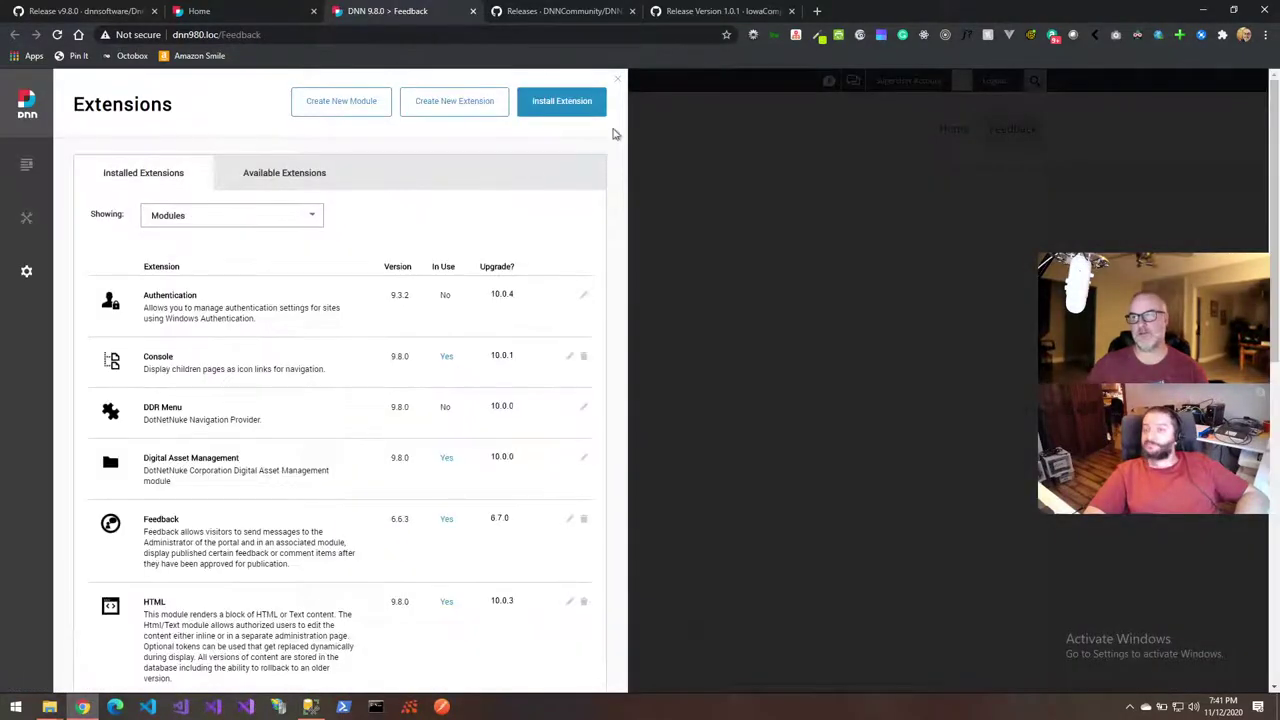
click(618, 80)
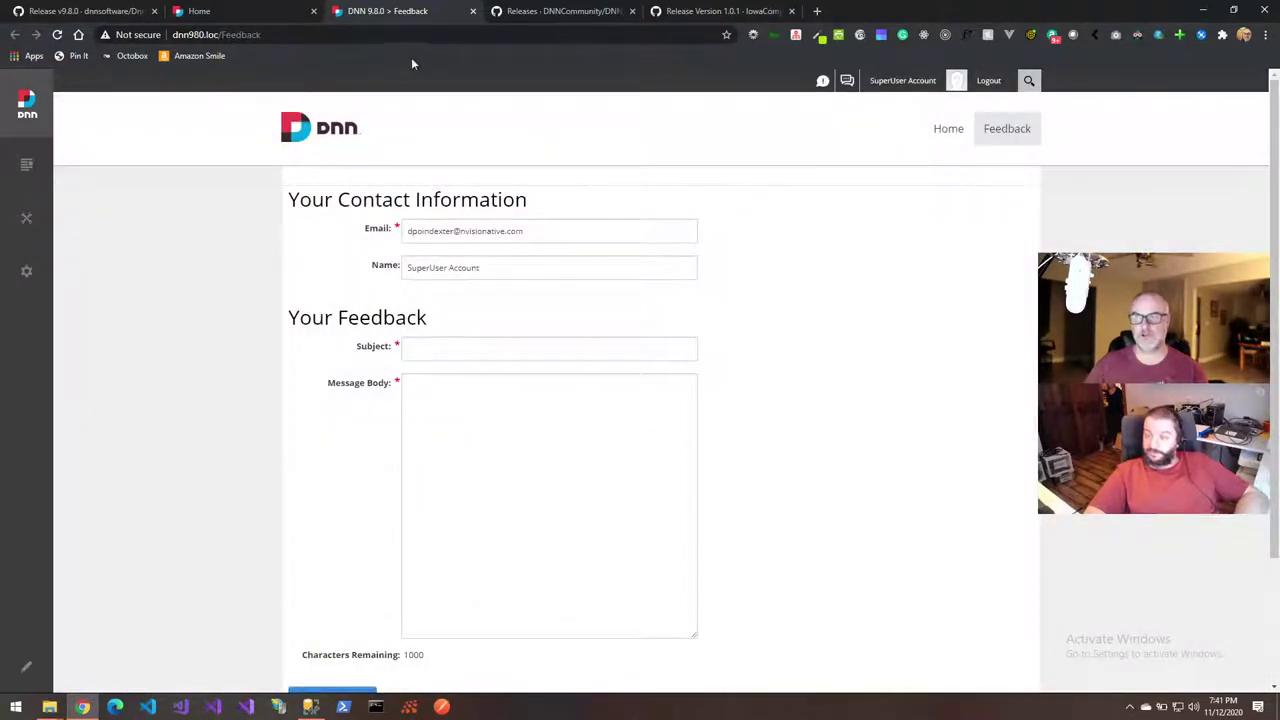
click(473, 11)
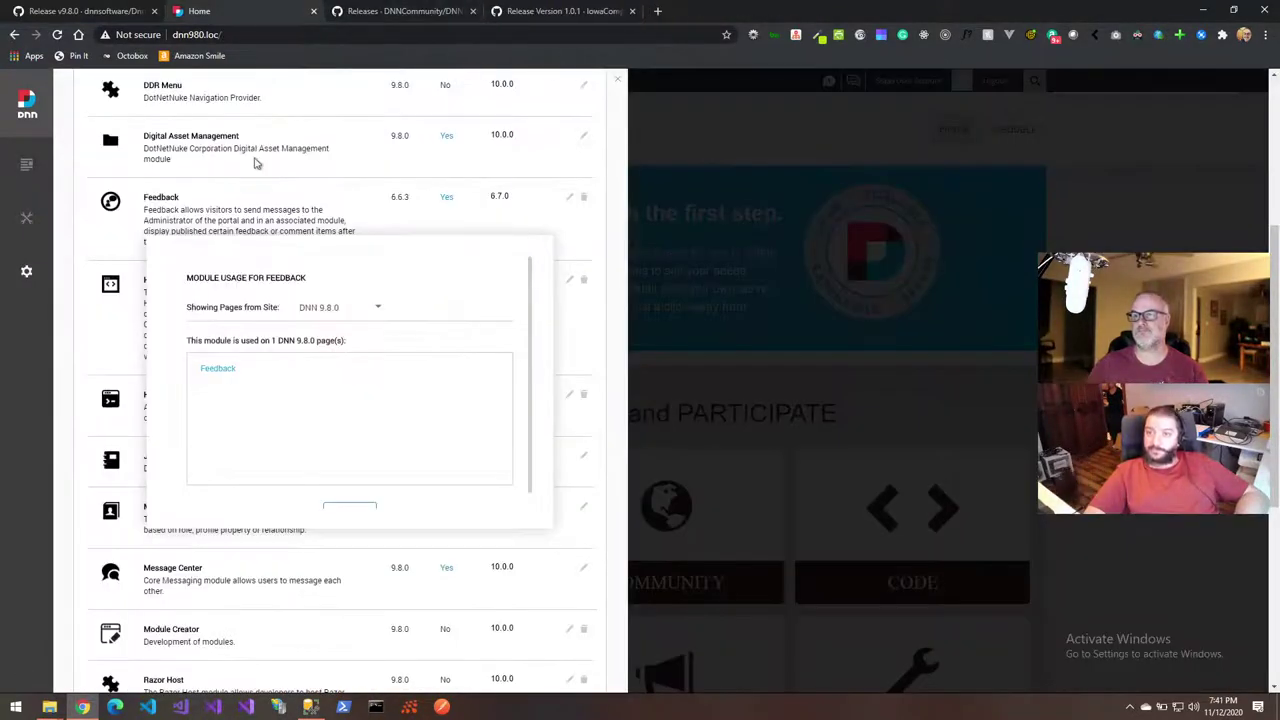
scroll(363, 463, down, 1)
click(346, 500)
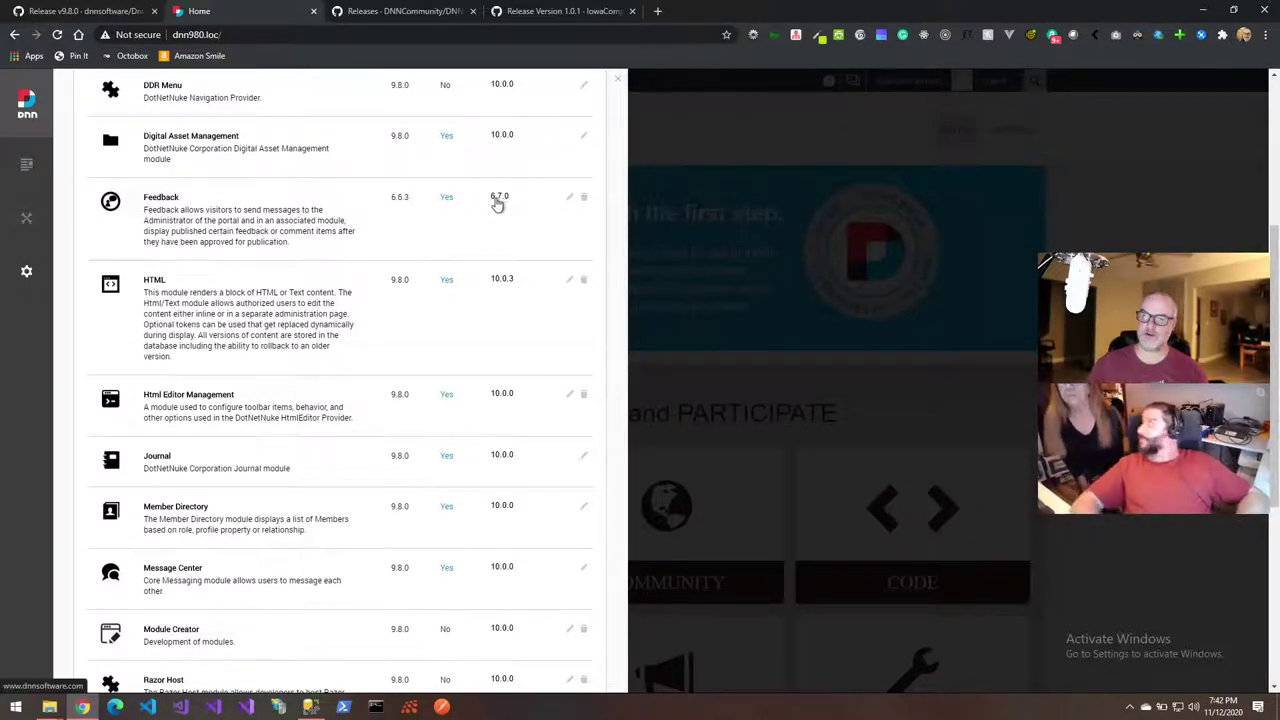
scroll(420, 200, up, 5)
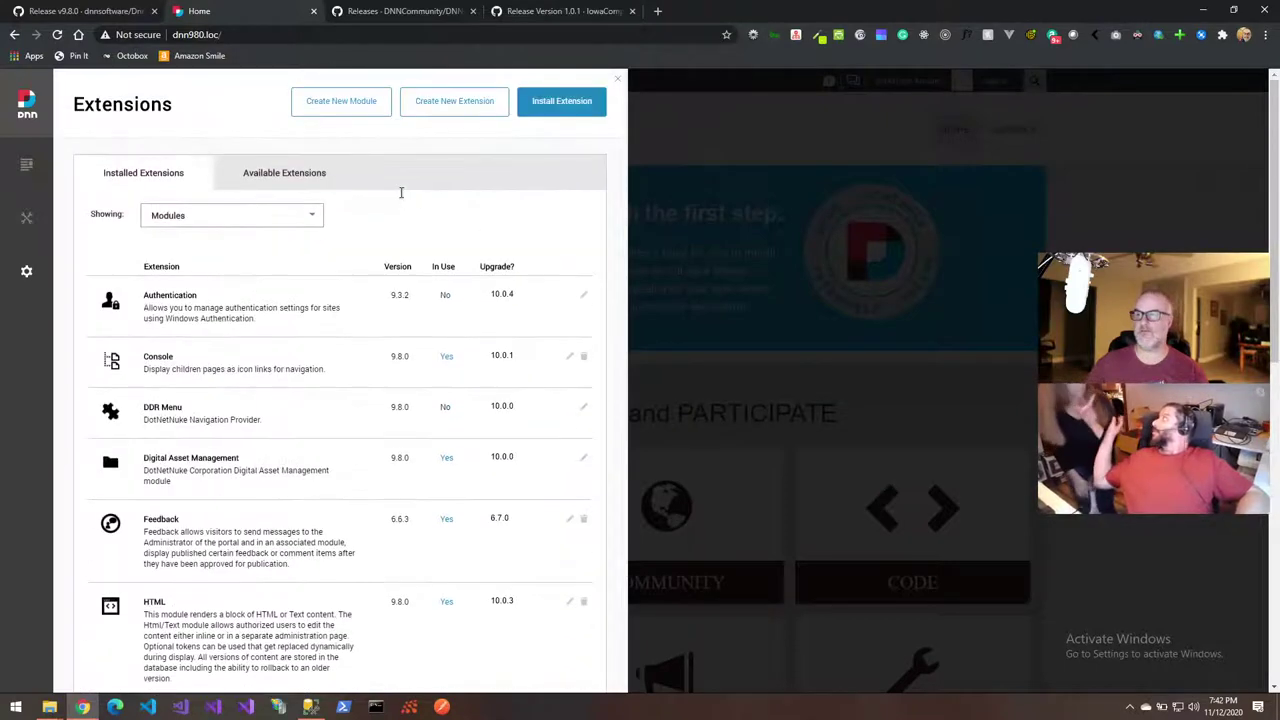
Upload the Feedback 06.07.00 install package, accept its license and run the installation
click(565, 102)
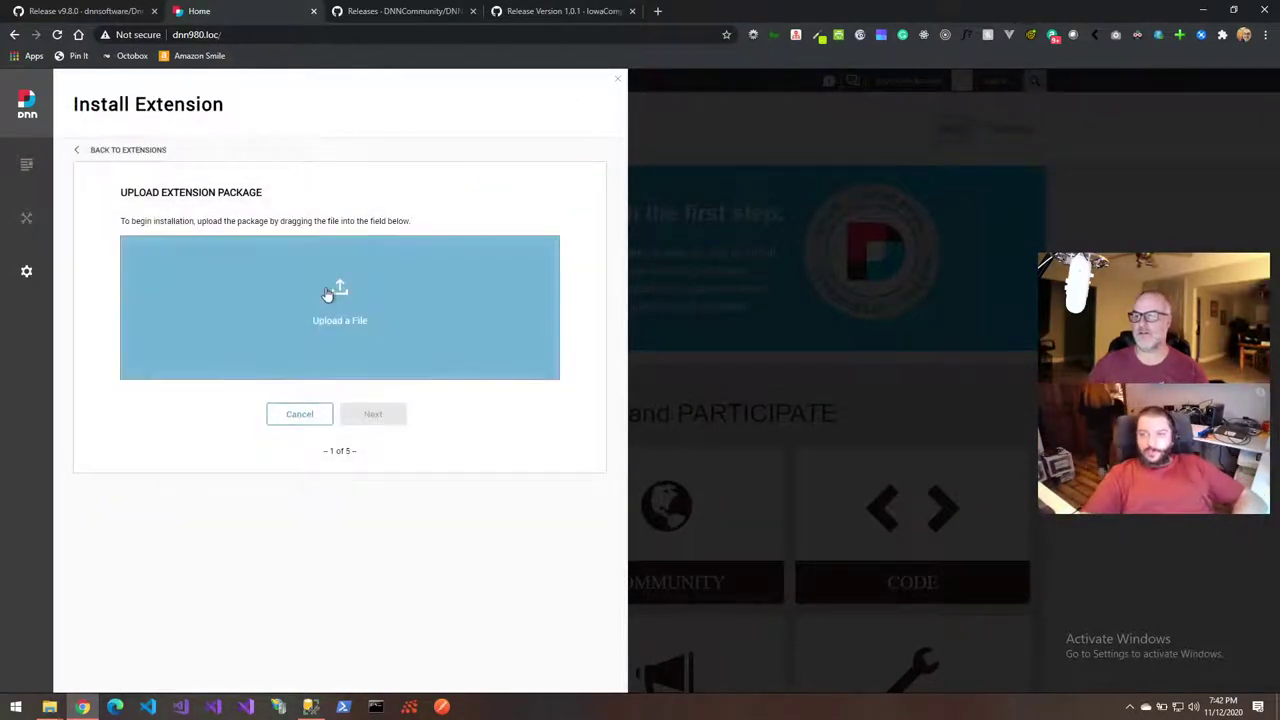
click(328, 292)
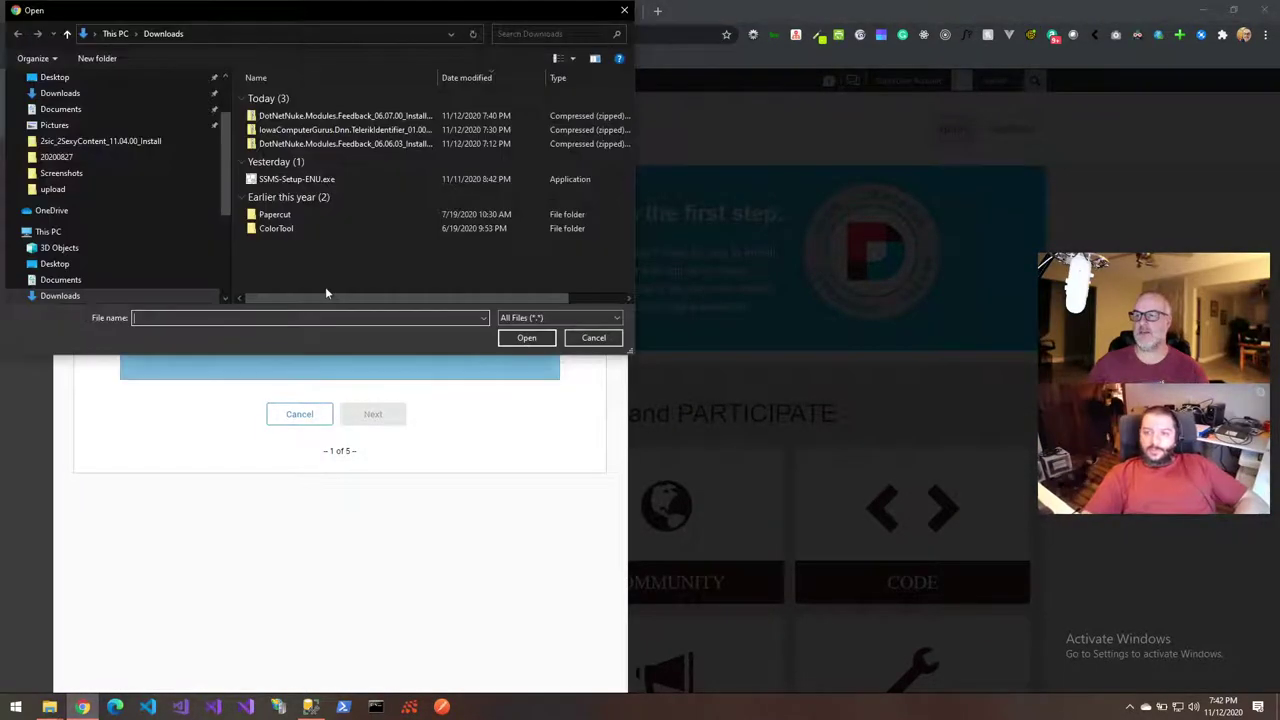
click(383, 117)
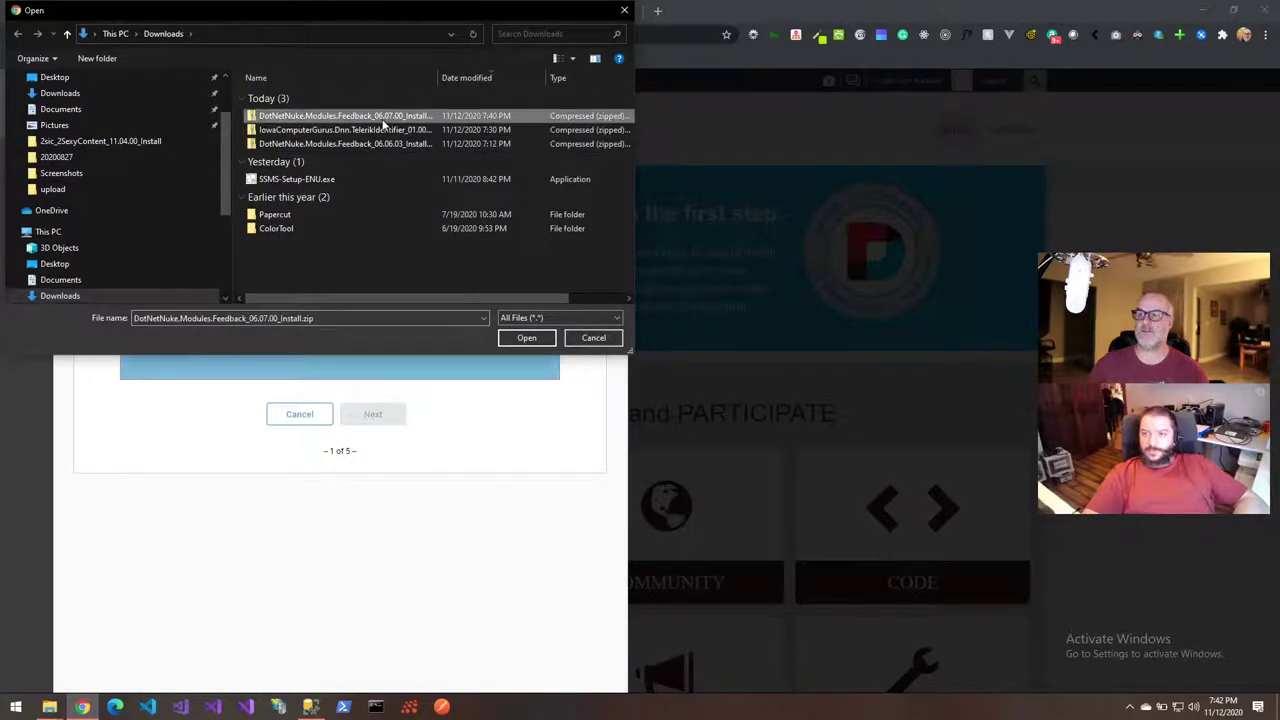
click(526, 337)
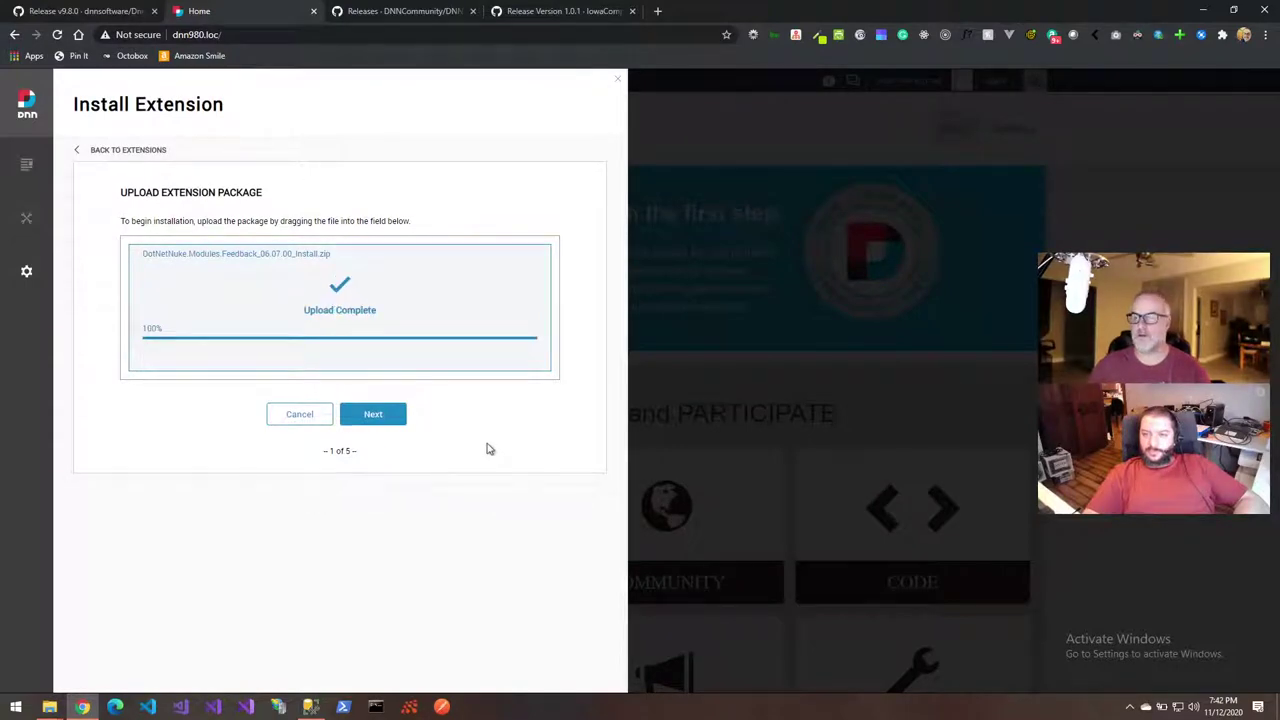
click(362, 420)
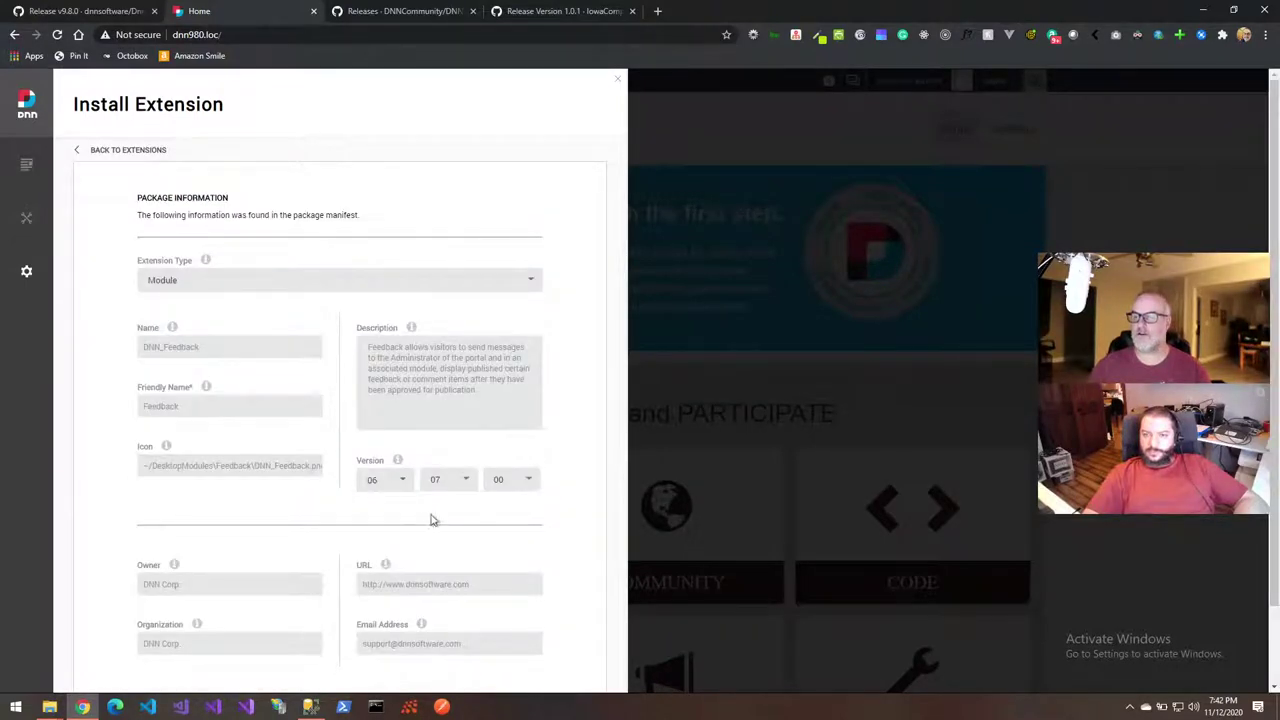
scroll(309, 523, down, 1)
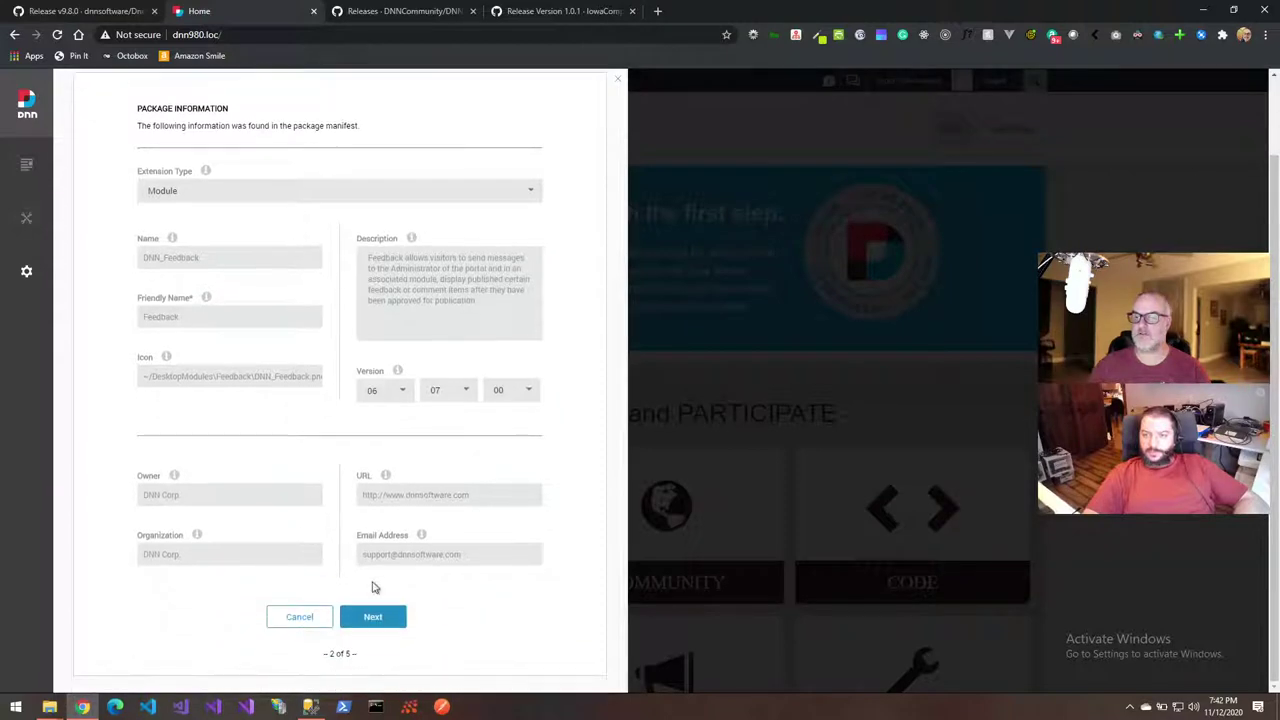
click(372, 616)
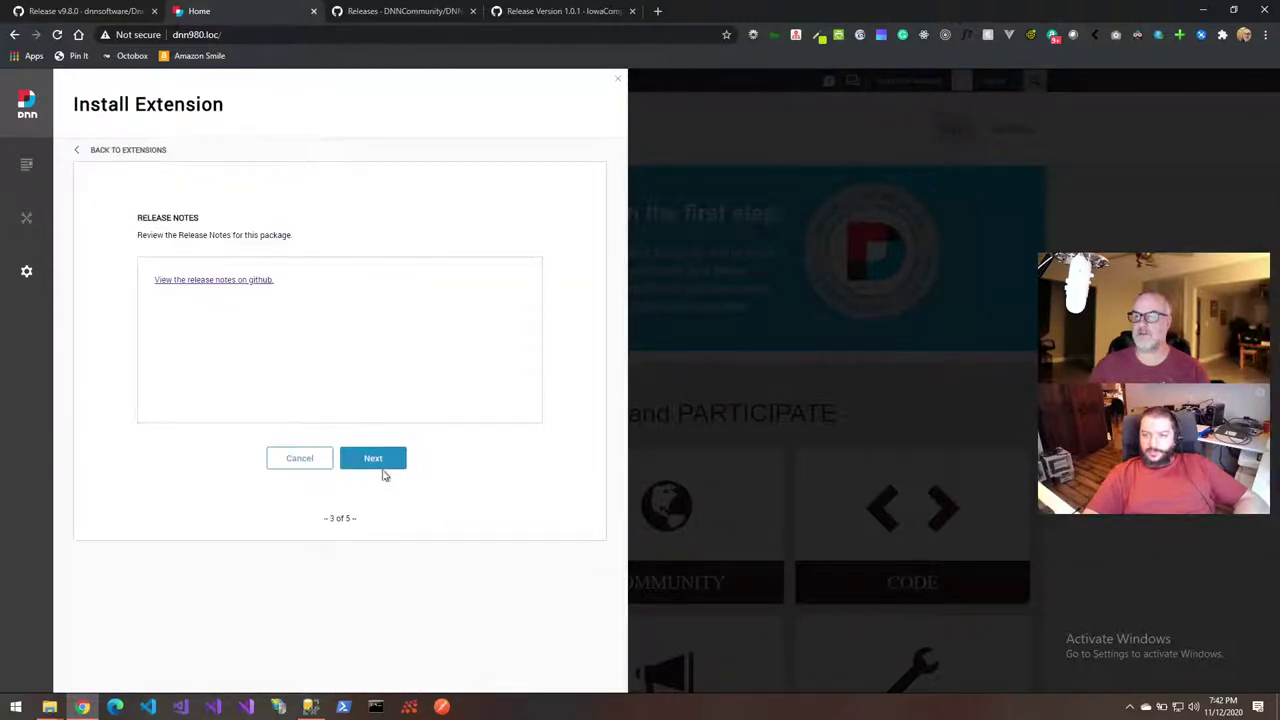
click(376, 462)
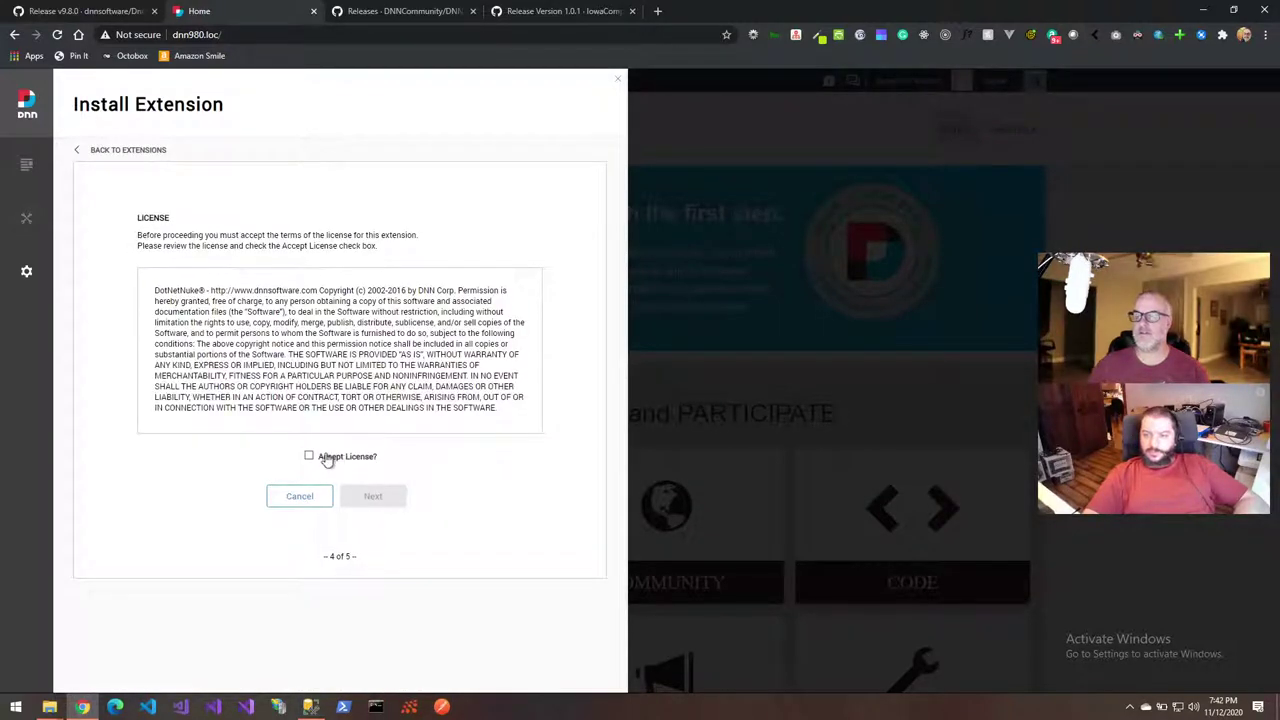
click(327, 459)
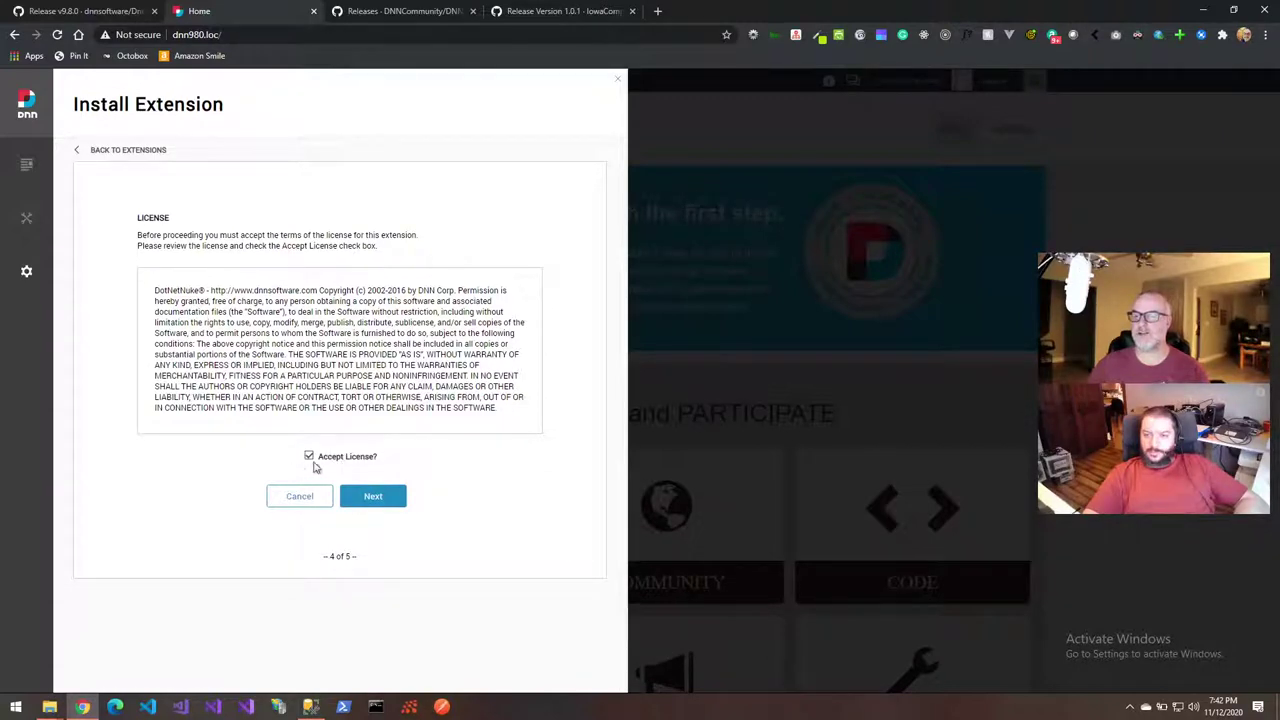
click(374, 494)
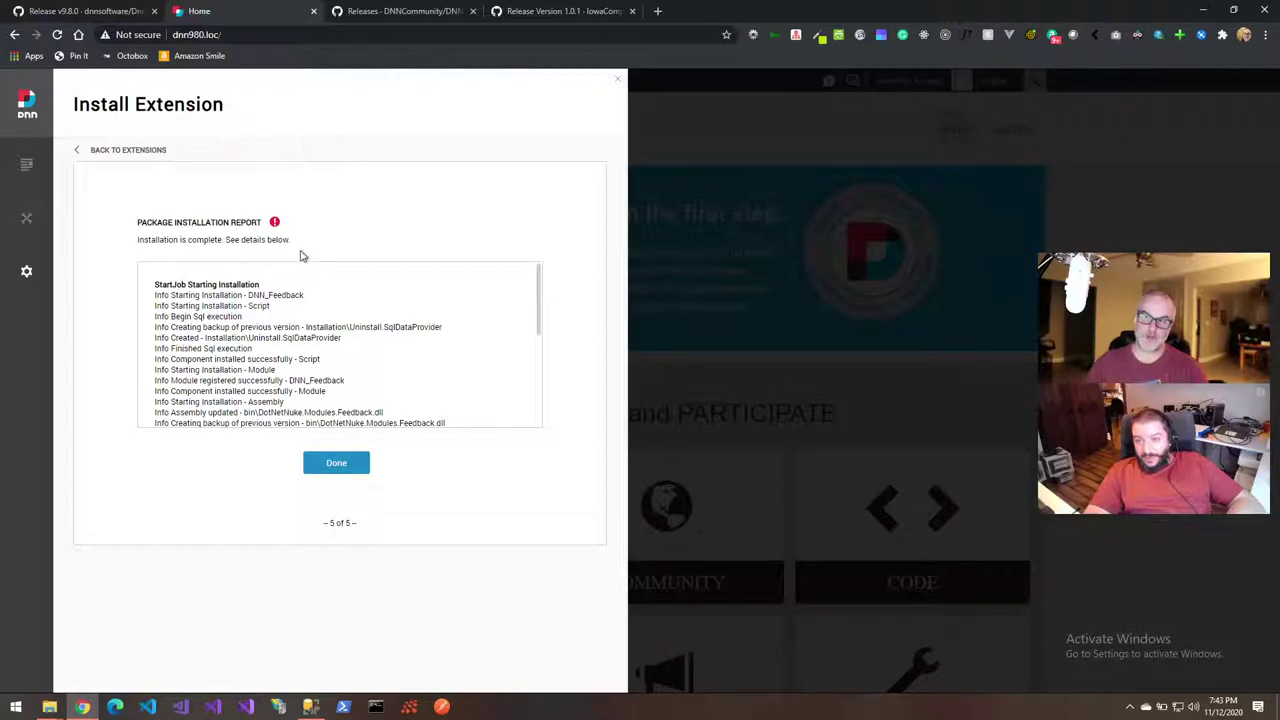
Read the installation log down to 'EndJob Installation Failed' and close the failed report
mouse_move(277, 230)
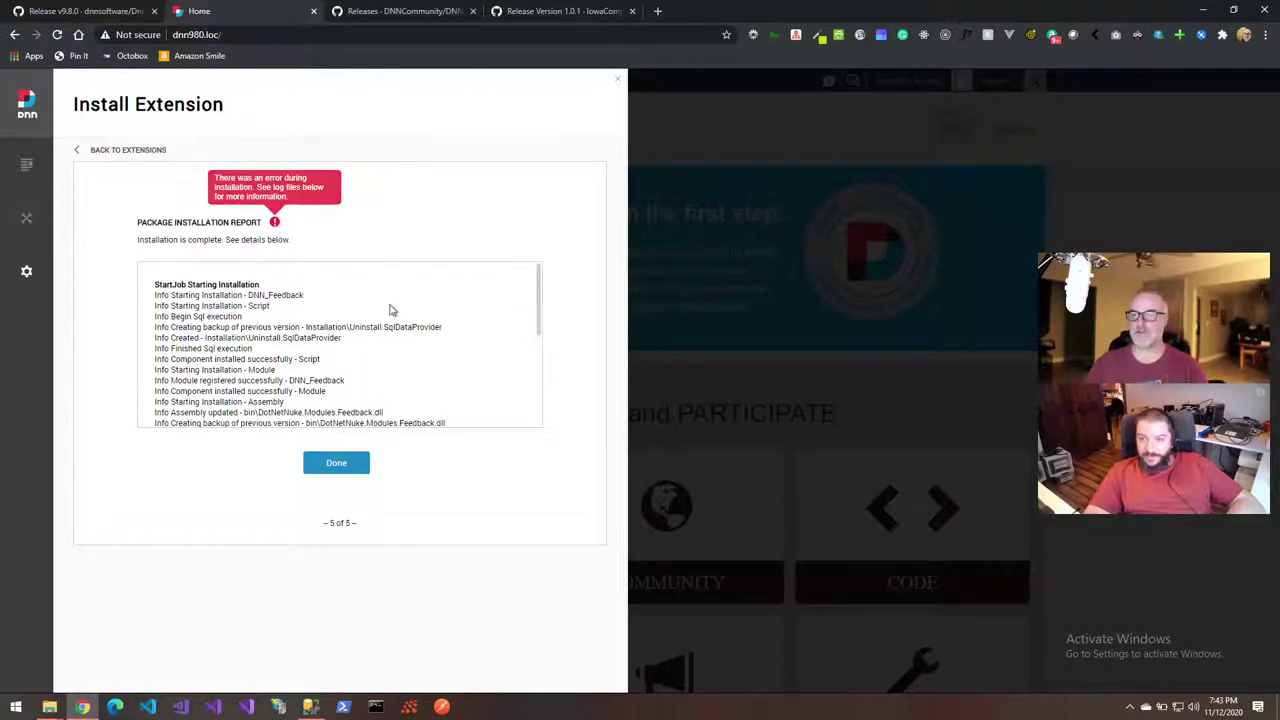
scroll(437, 354, down, 3)
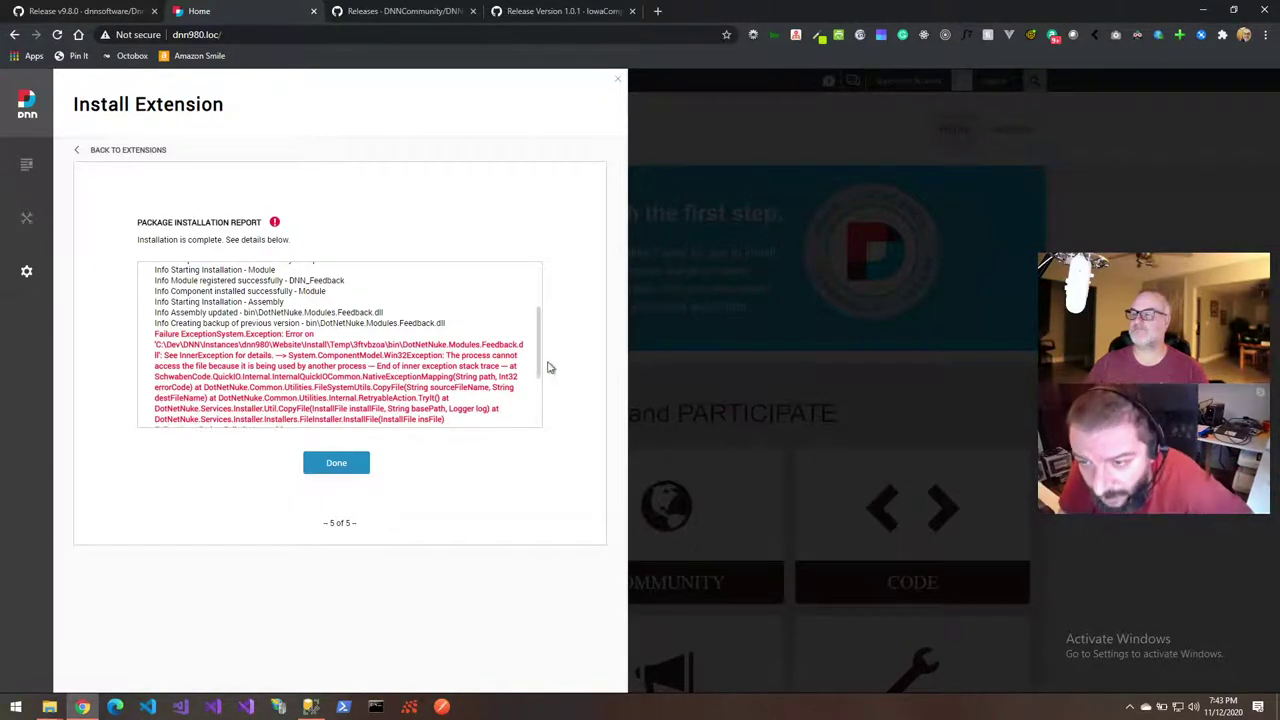
drag(538, 371, 538, 388)
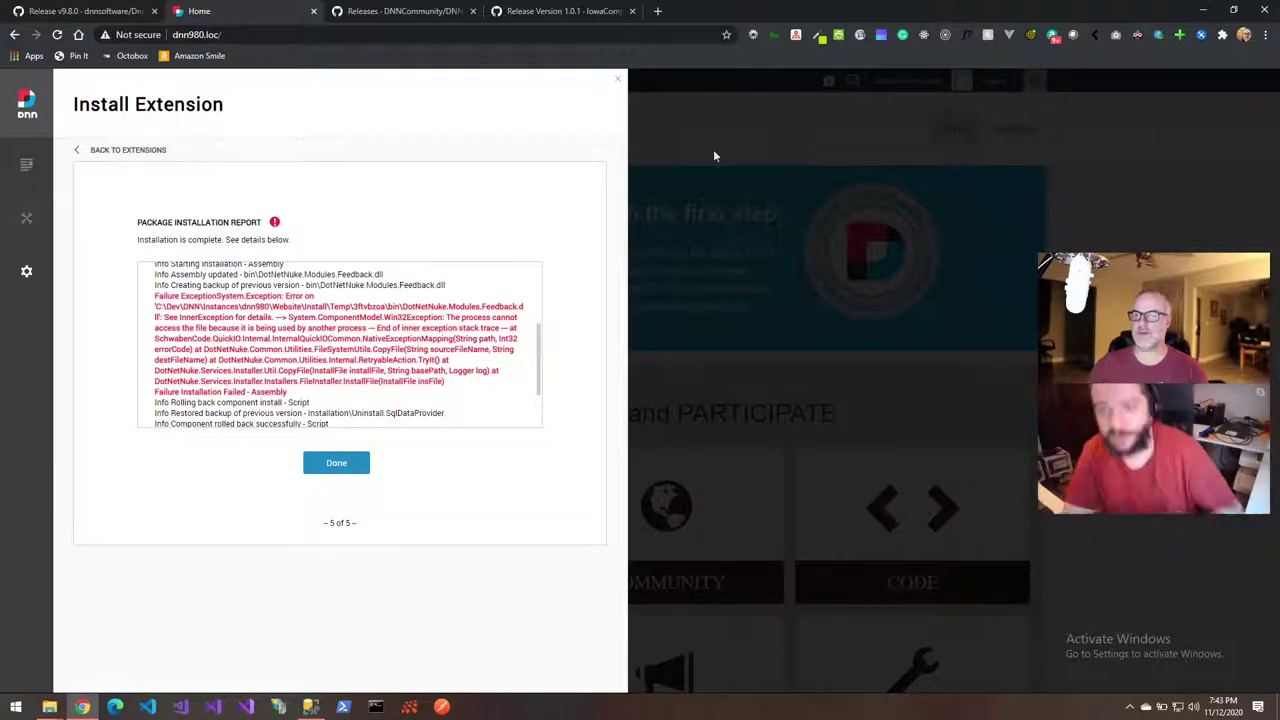
scroll(336, 337, down, 2)
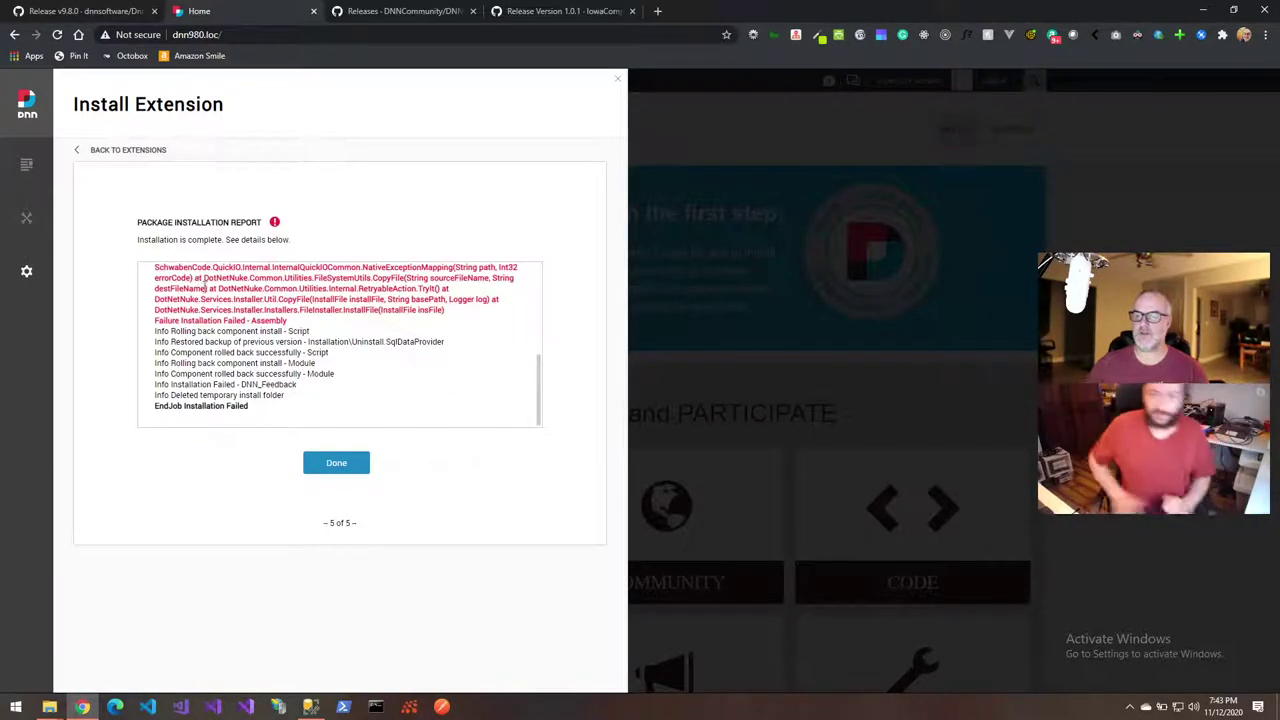
click(326, 466)
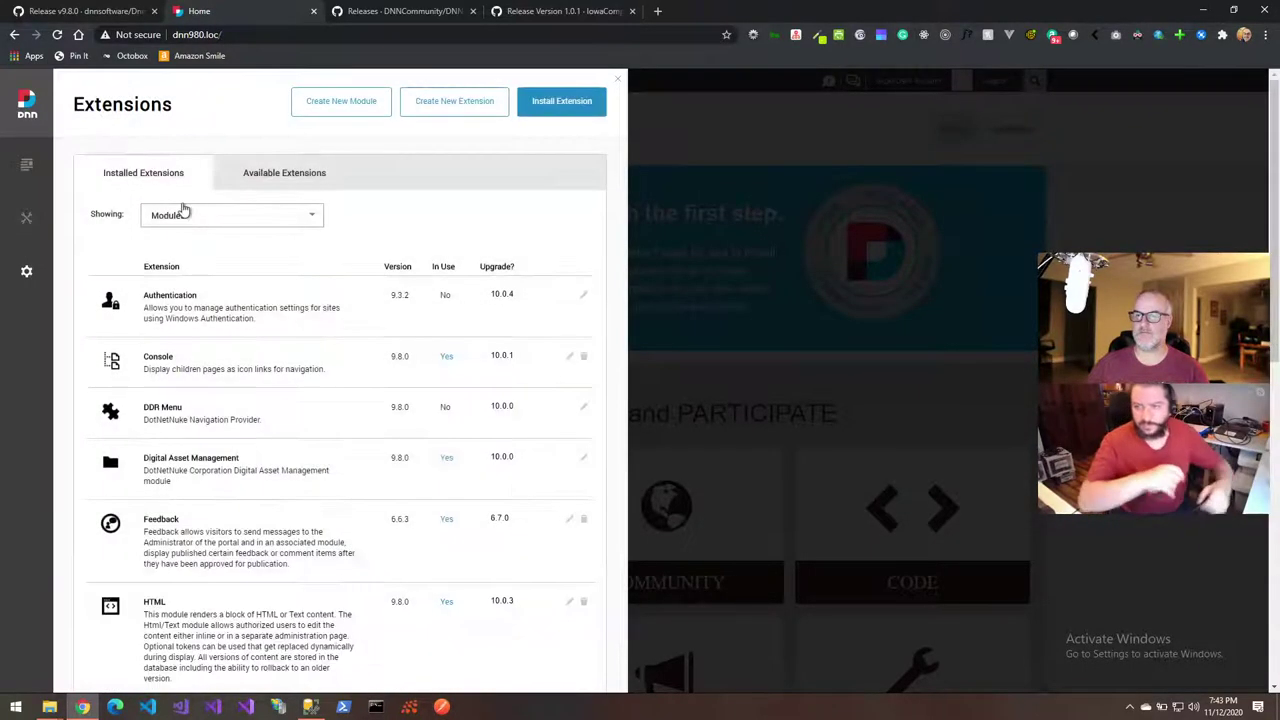
Restart the DNN application from the Servers settings panel
mouse_move(26, 275)
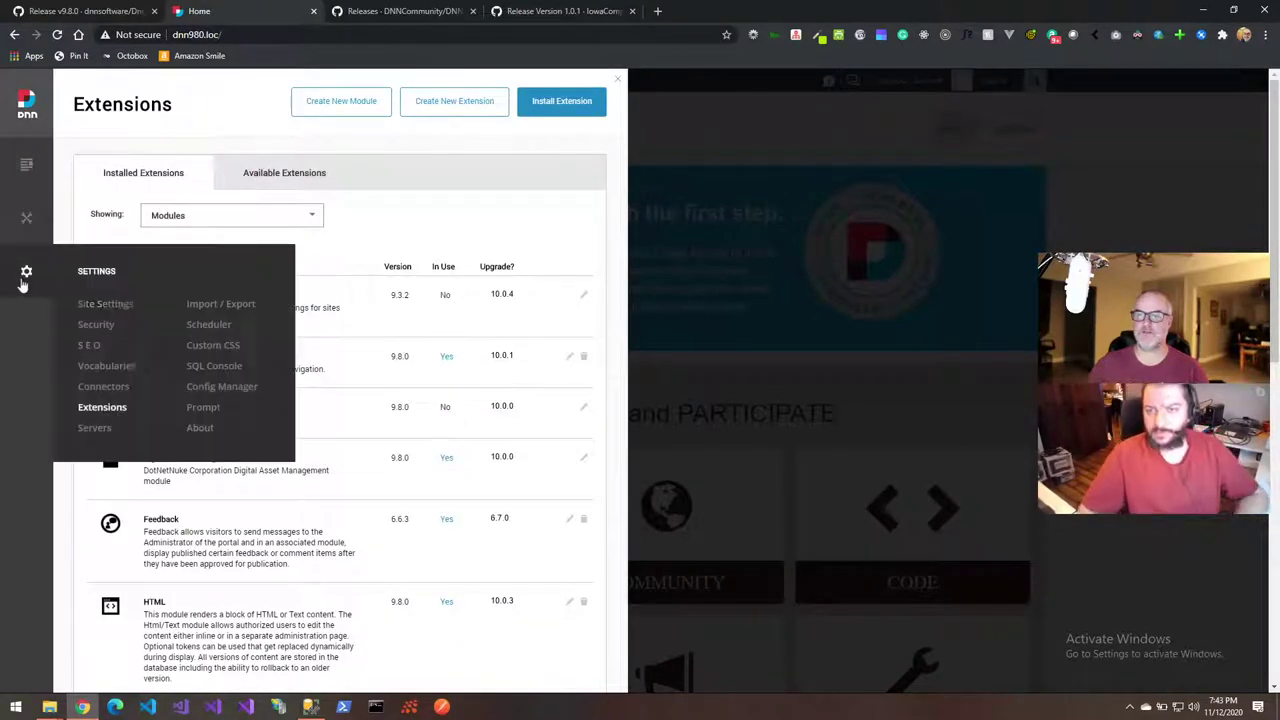
click(95, 432)
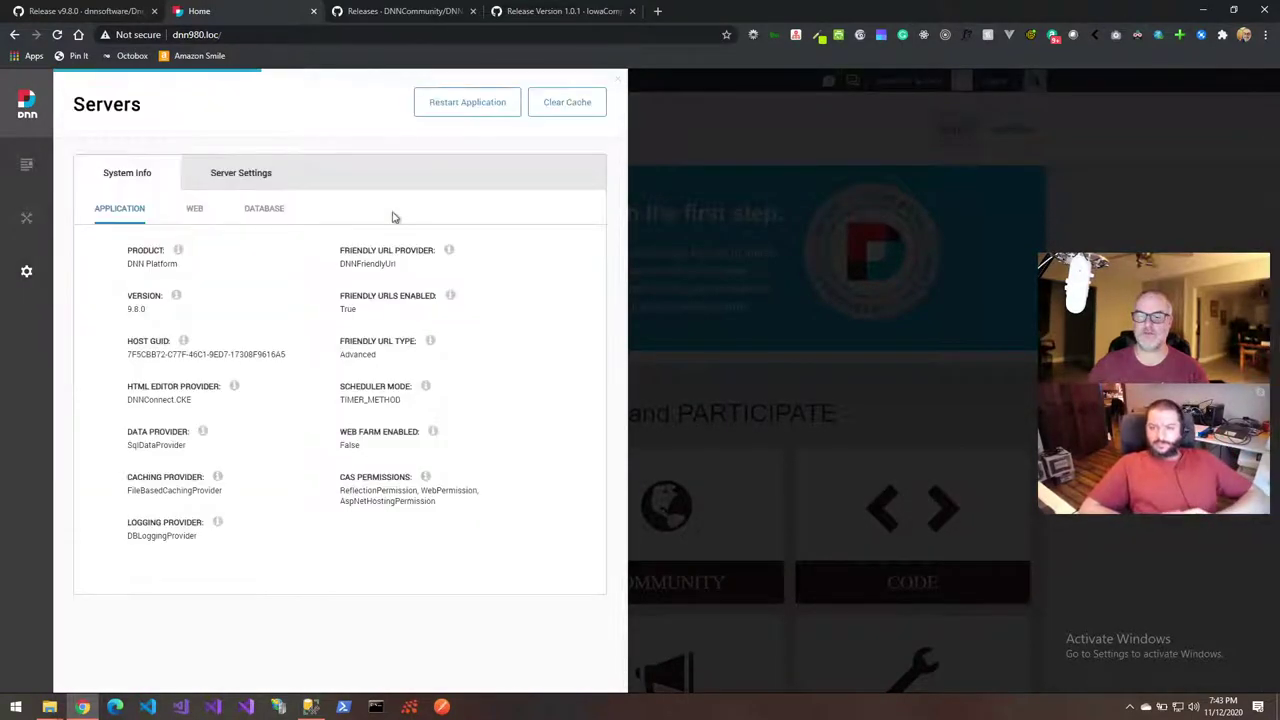
click(467, 105)
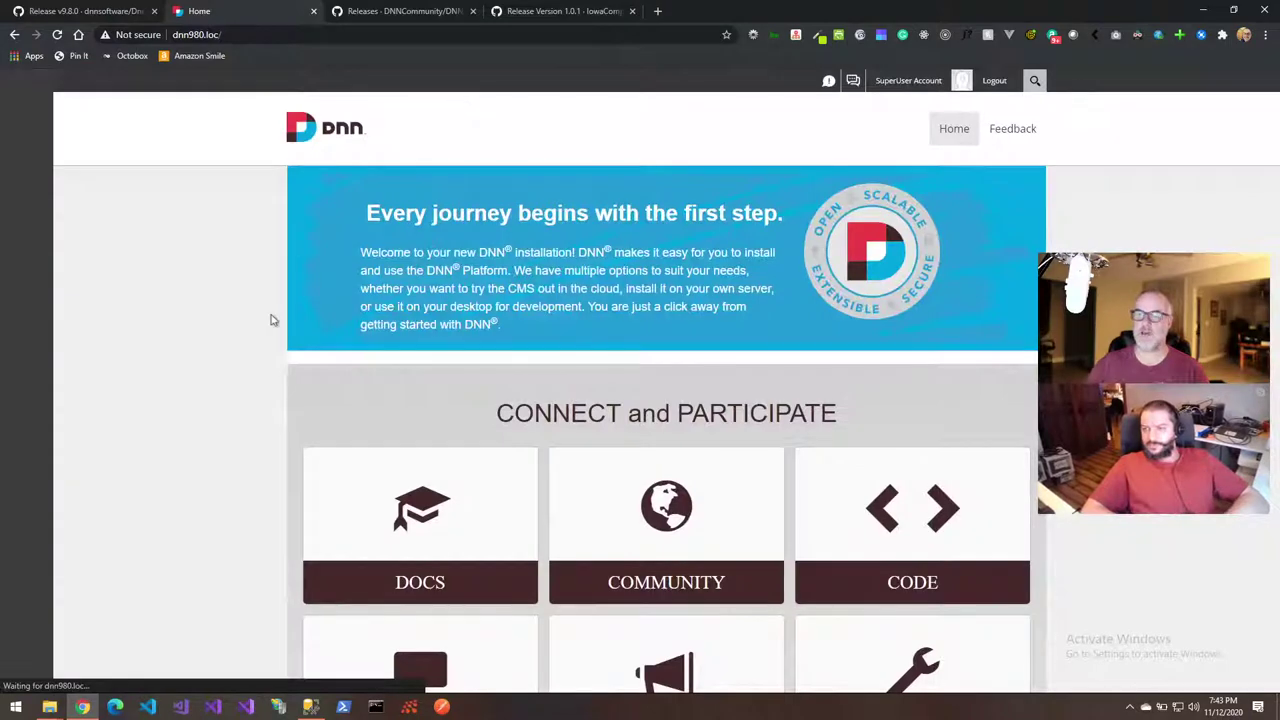
Browse from the bin folder up to the Website folder in Explorer, then return to Chrome
mouse_move(52, 705)
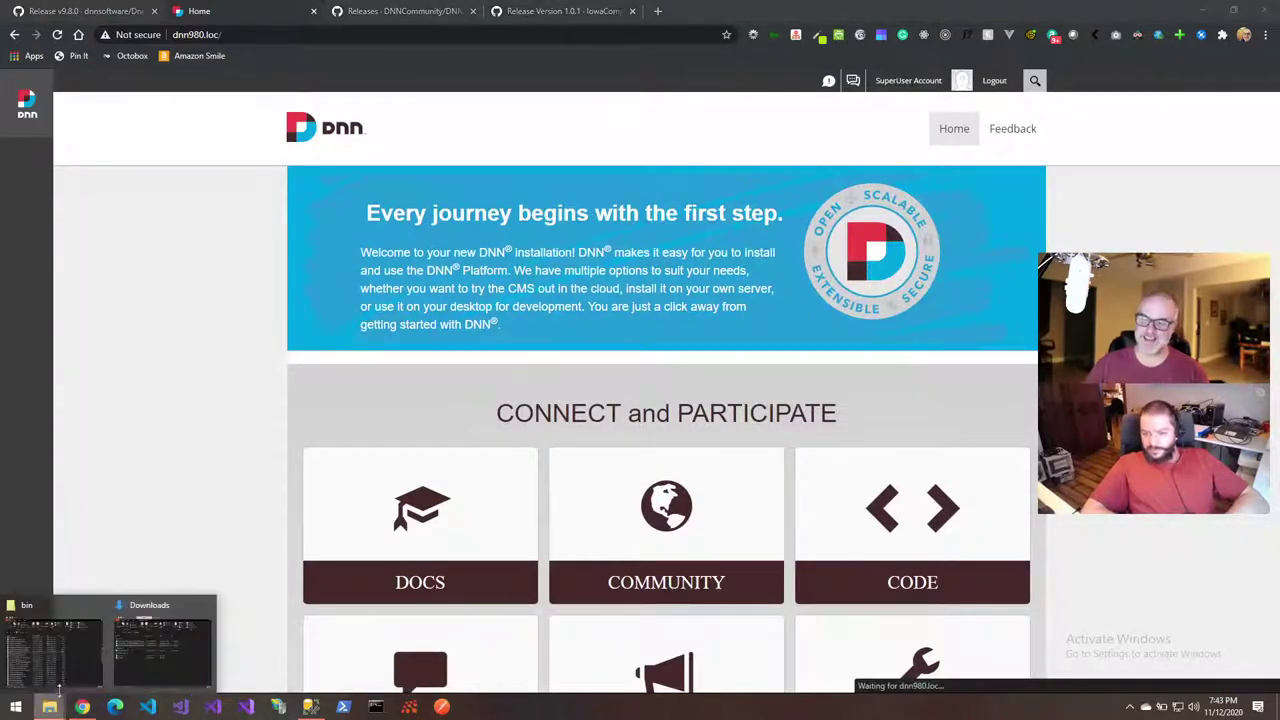
click(43, 640)
drag(150, 298, 158, 167)
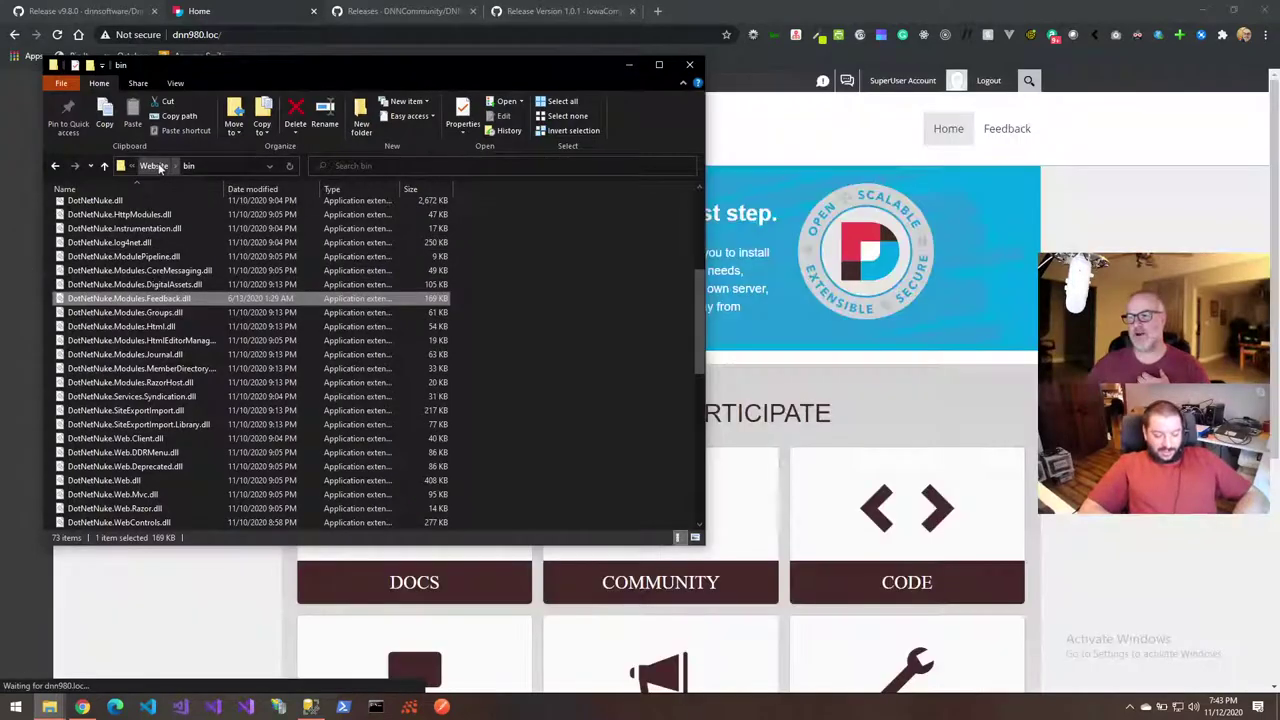
click(158, 167)
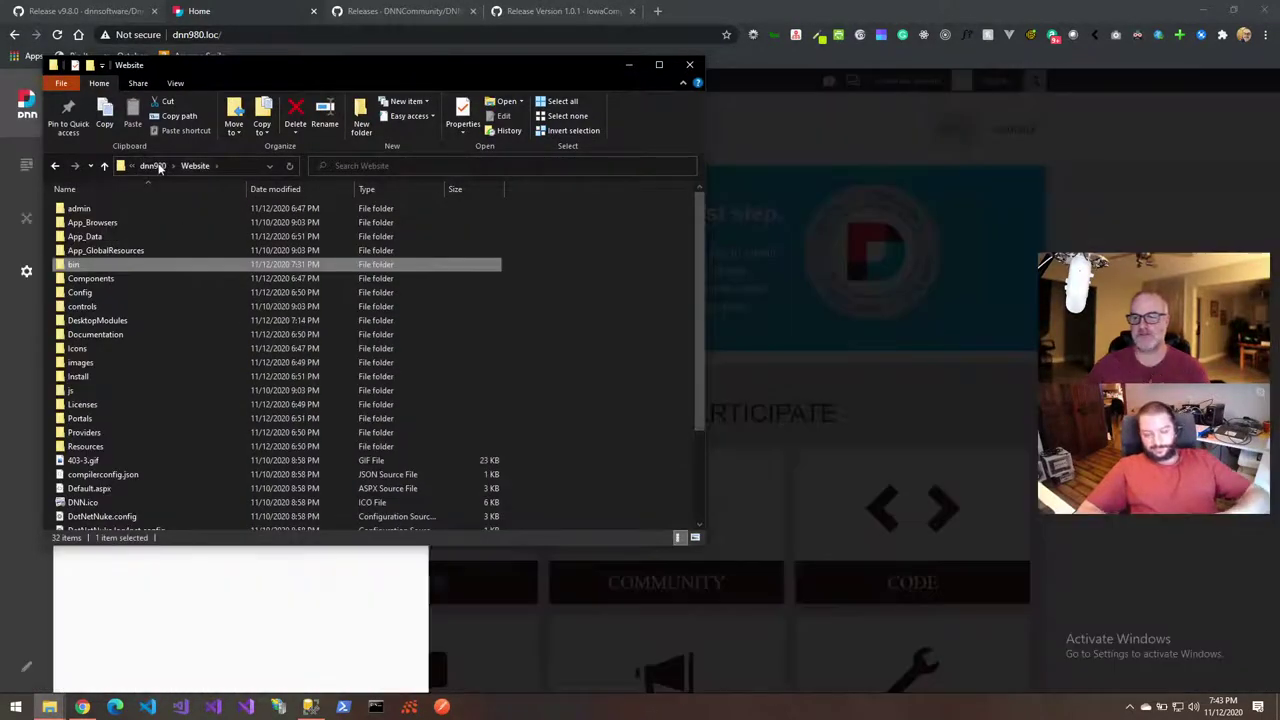
click(75, 280)
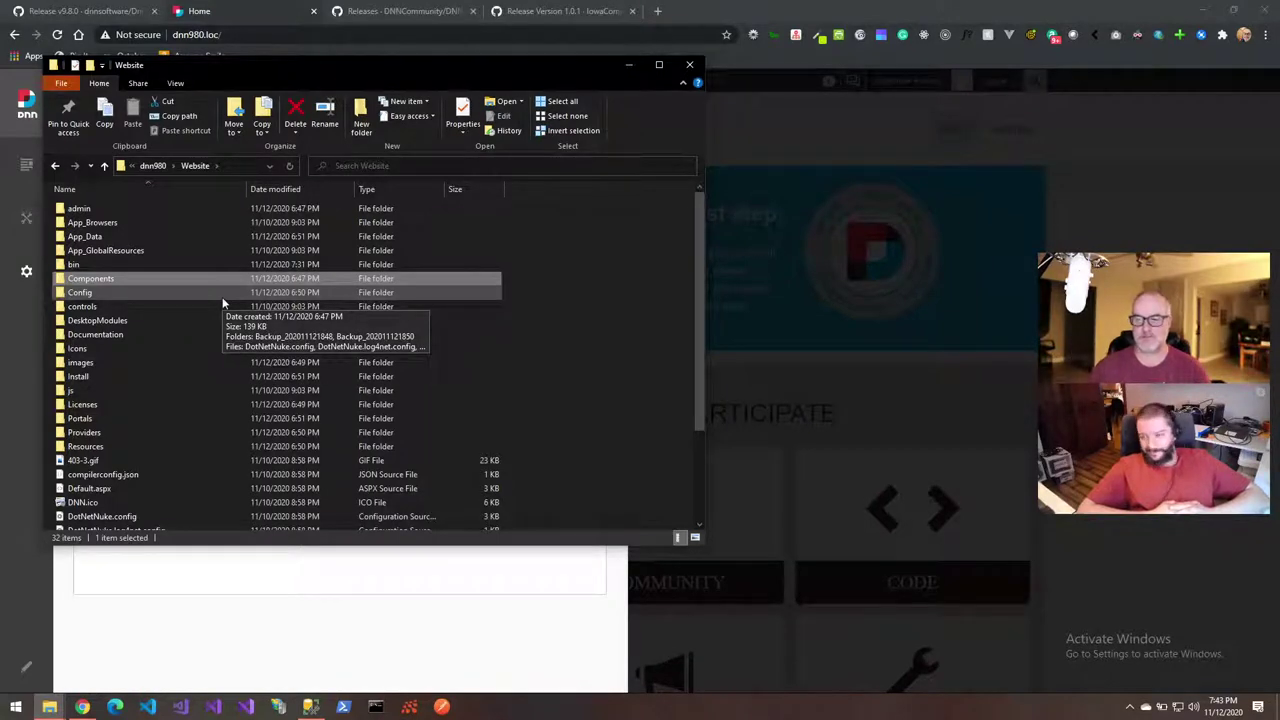
click(249, 637)
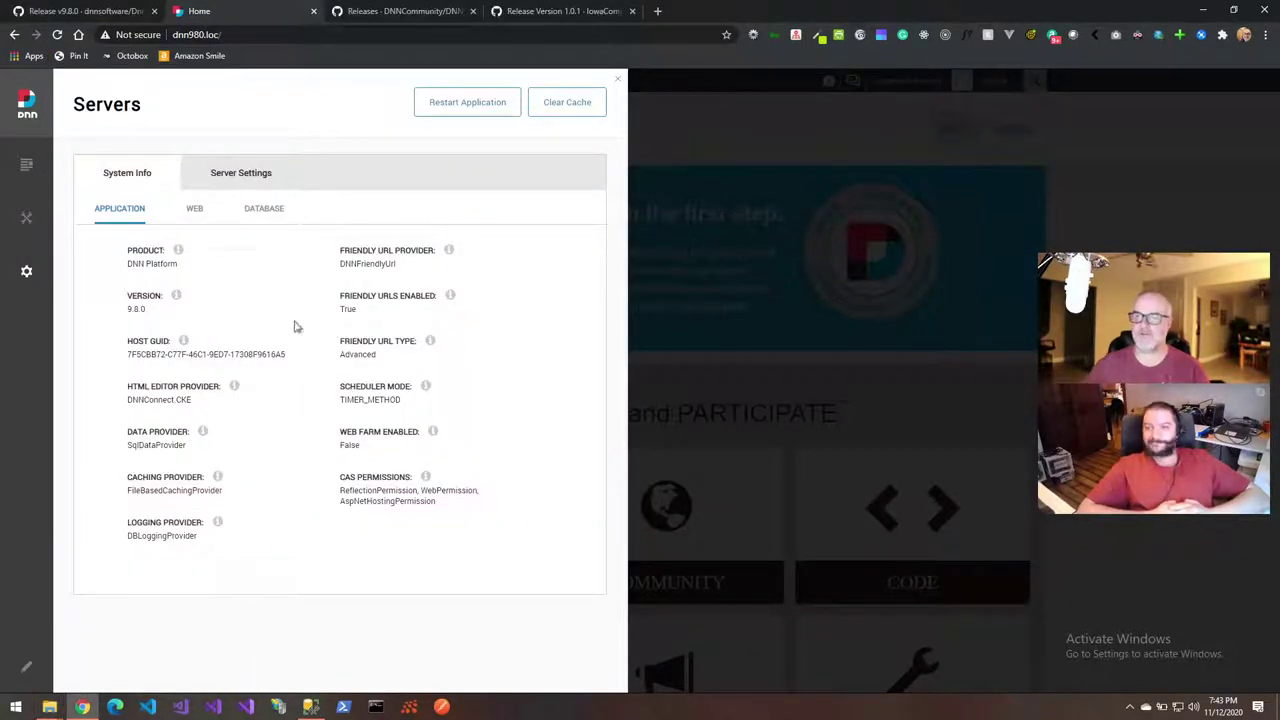
Upload DotNetNuke.Modules.Feedback_06.07.00_Install.zip through Install Extension in the Extensions panel
mouse_move(26, 271)
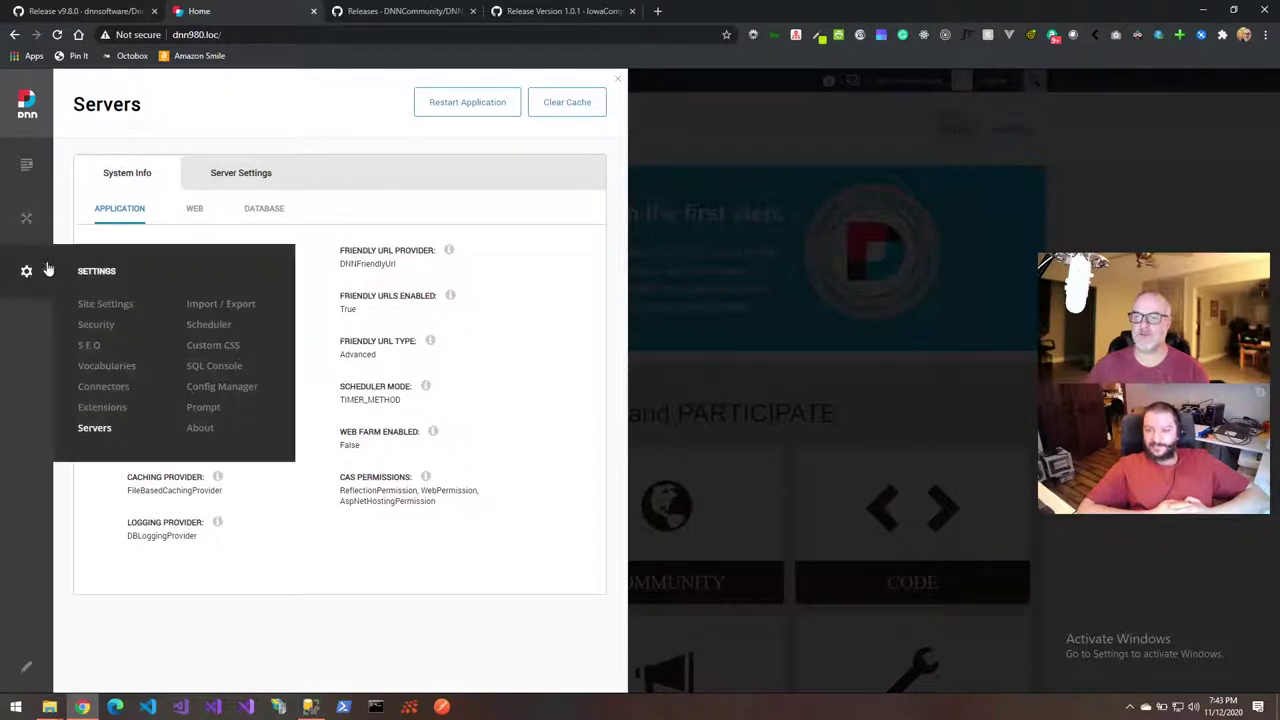
click(98, 407)
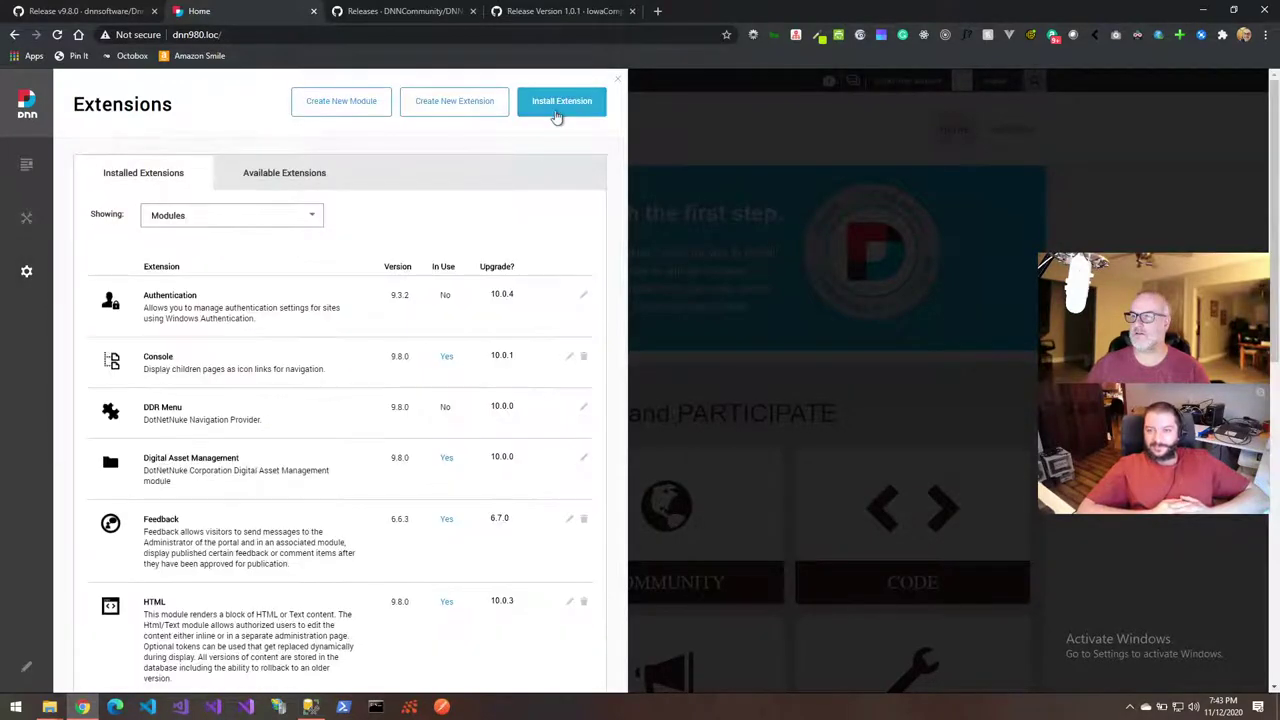
click(557, 115)
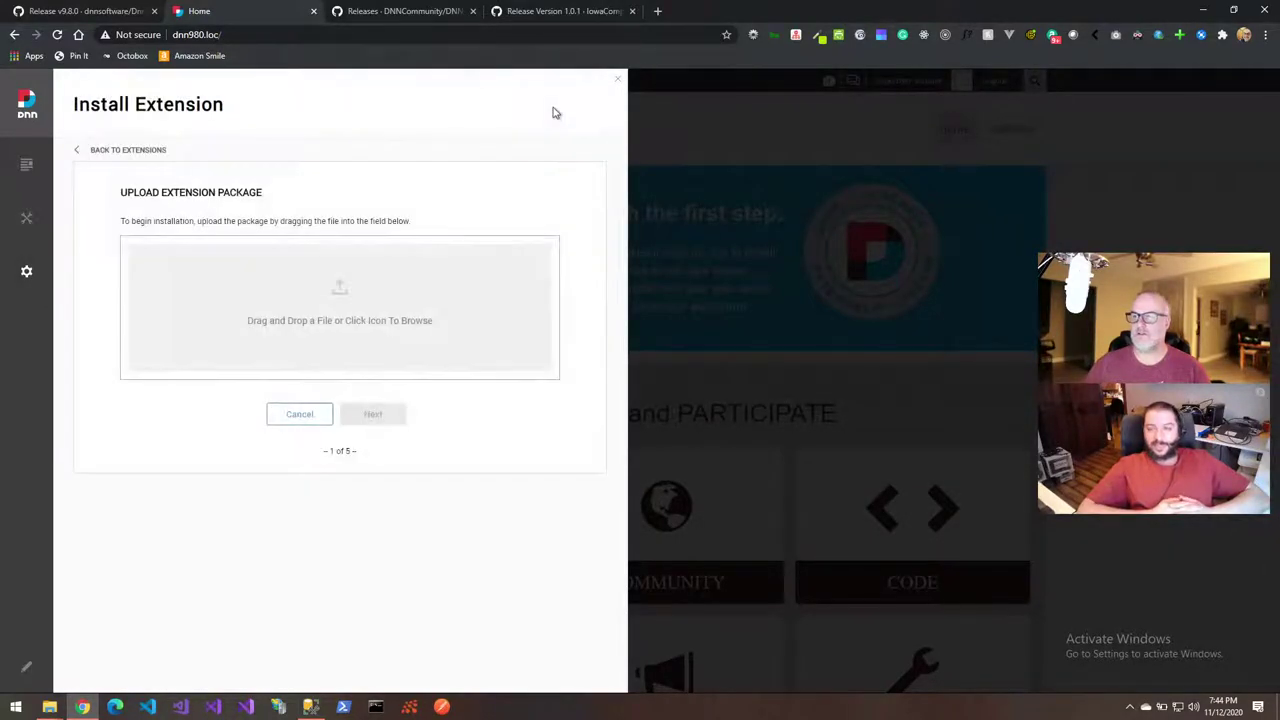
click(337, 296)
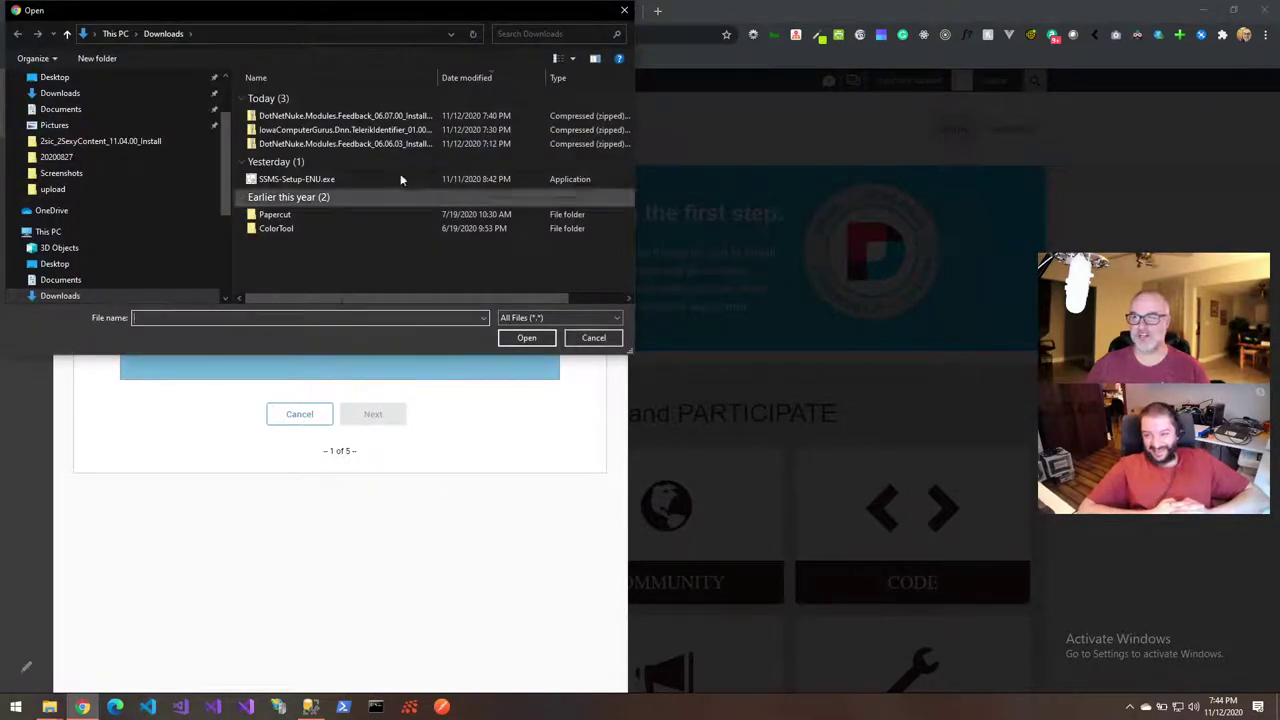
click(378, 117)
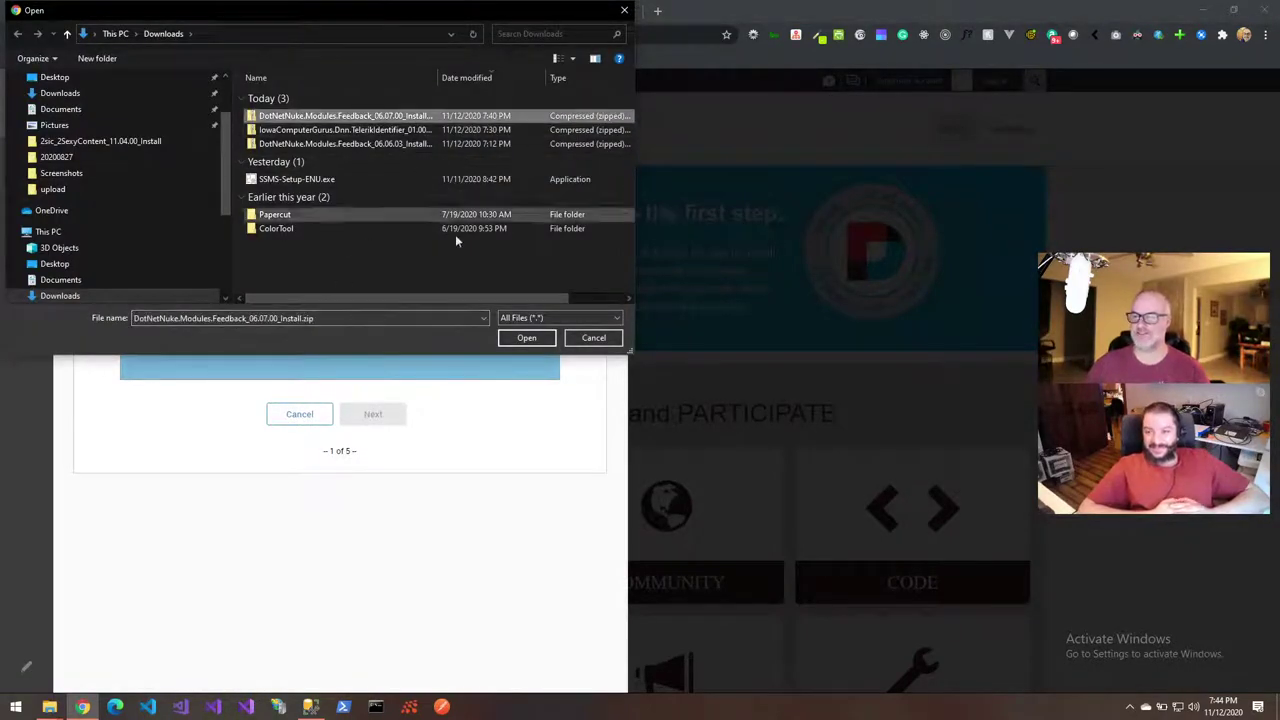
click(528, 338)
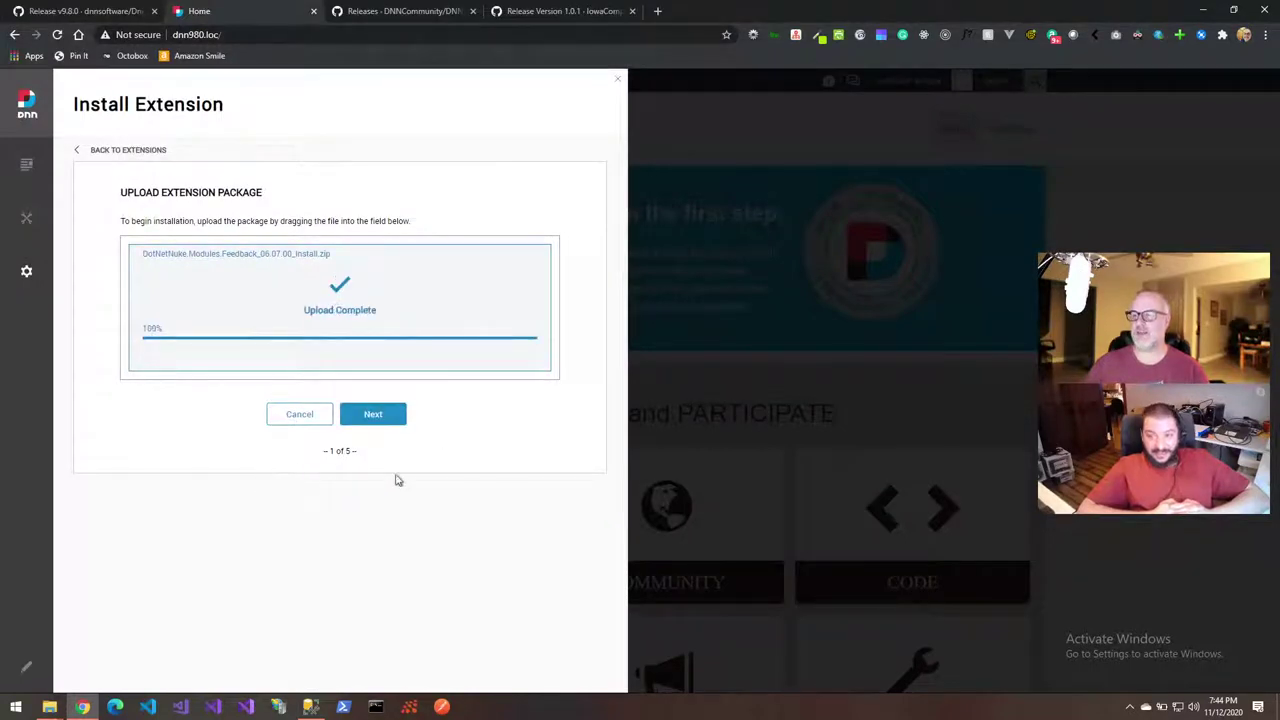
Step through the wizard, accept the license, install Feedback 6.7.0 and close the success report
click(373, 413)
scroll(297, 517, down, 2)
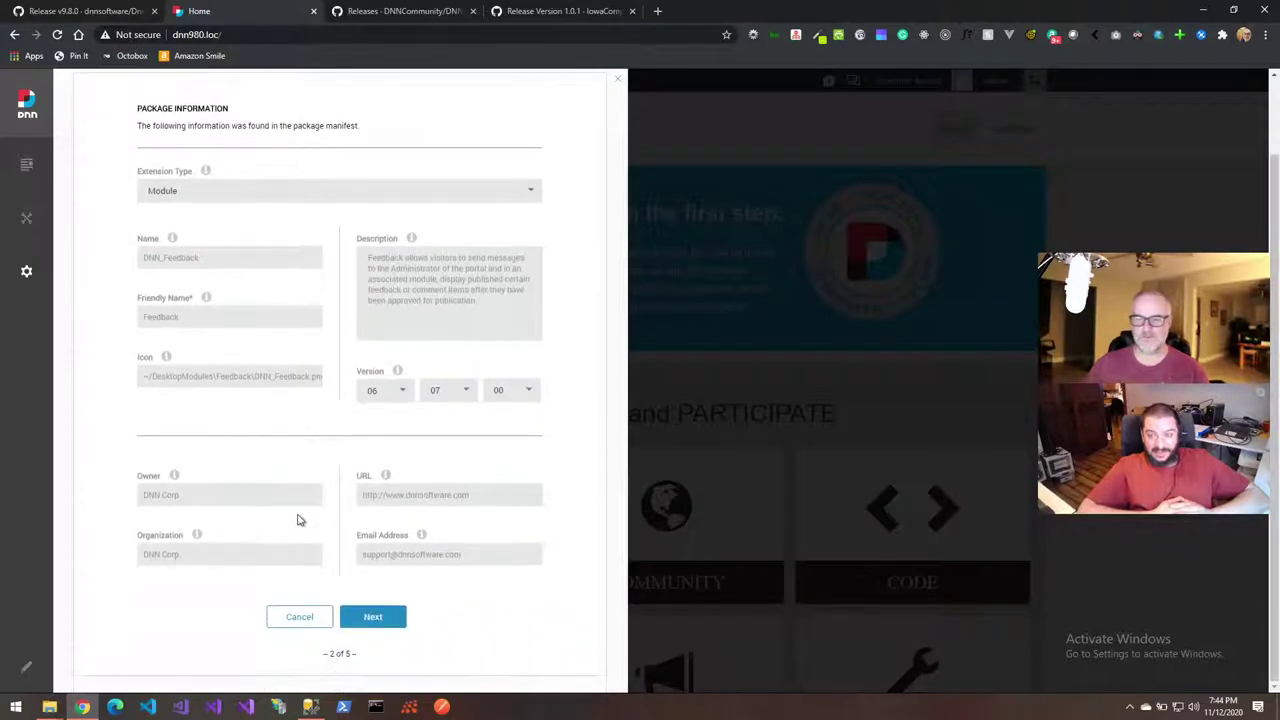
click(373, 617)
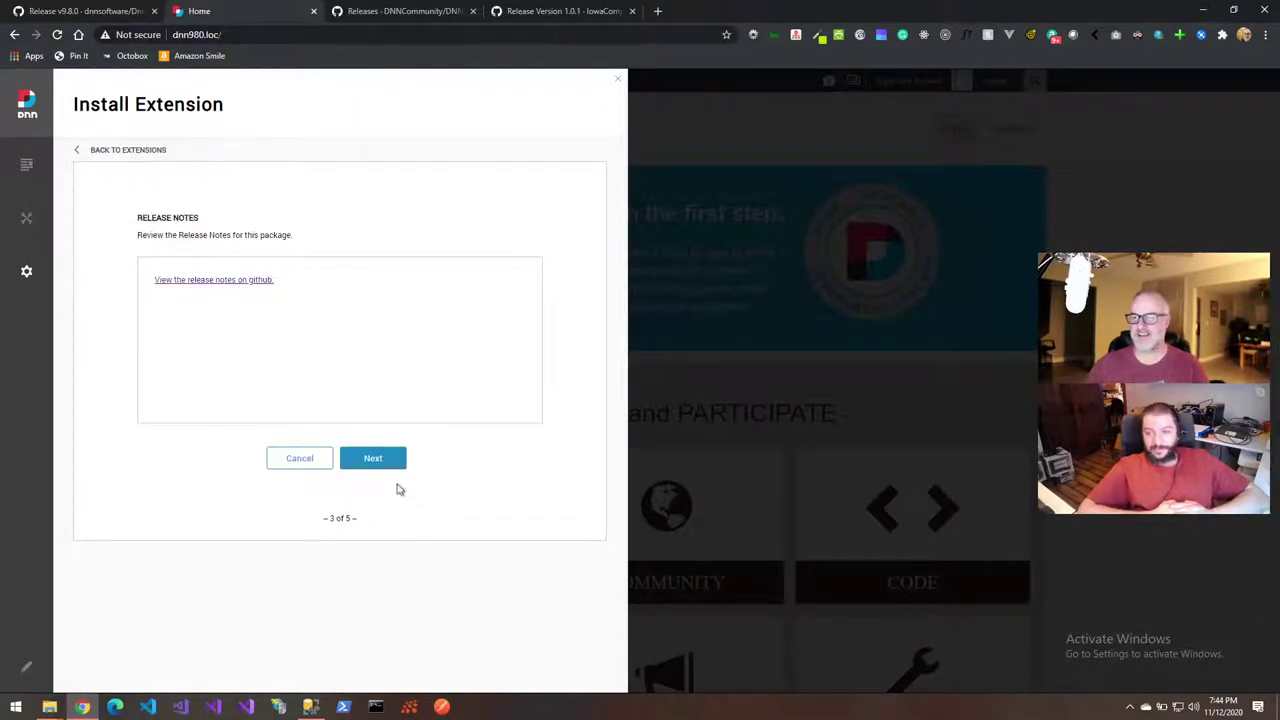
click(374, 460)
click(345, 457)
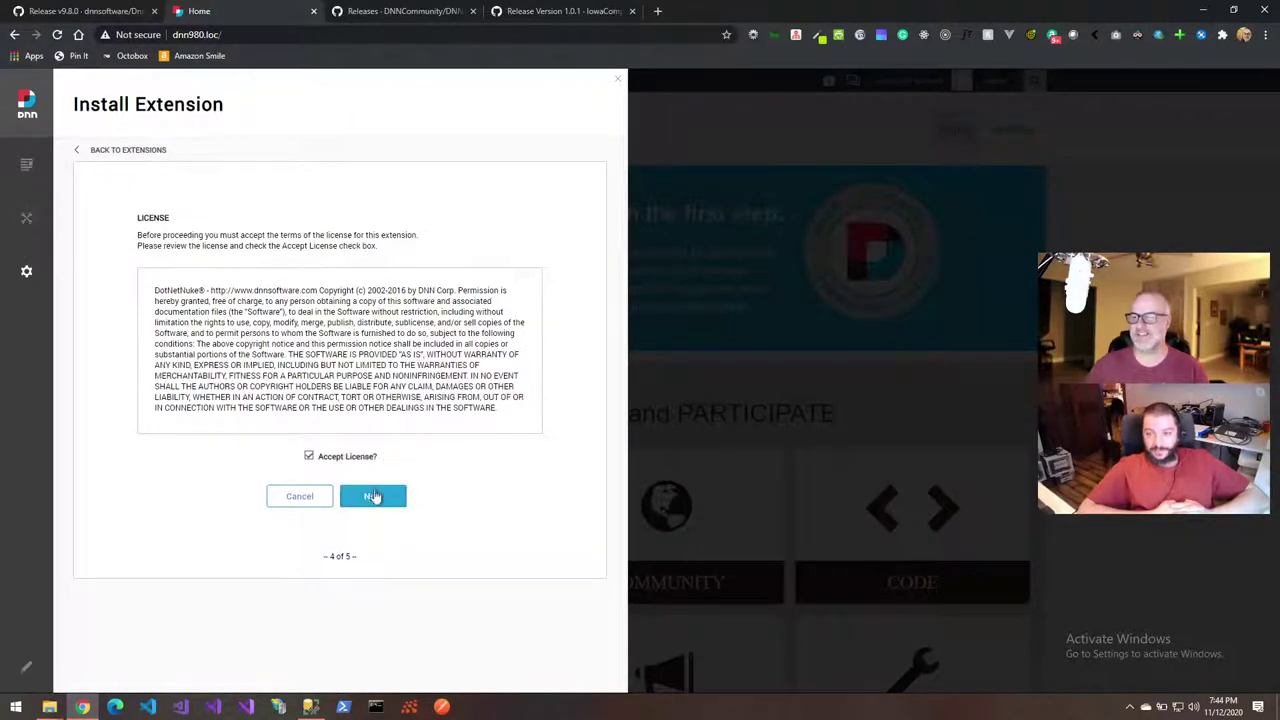
click(373, 495)
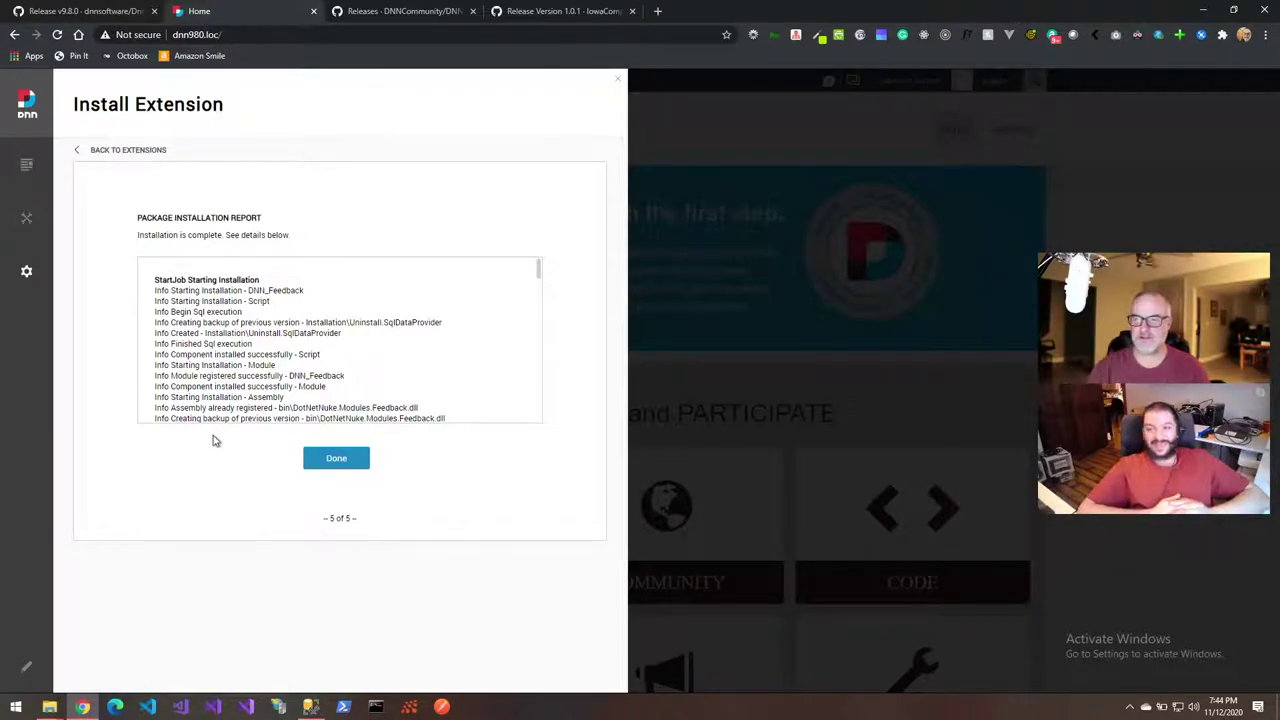
scroll(226, 324, down, 10)
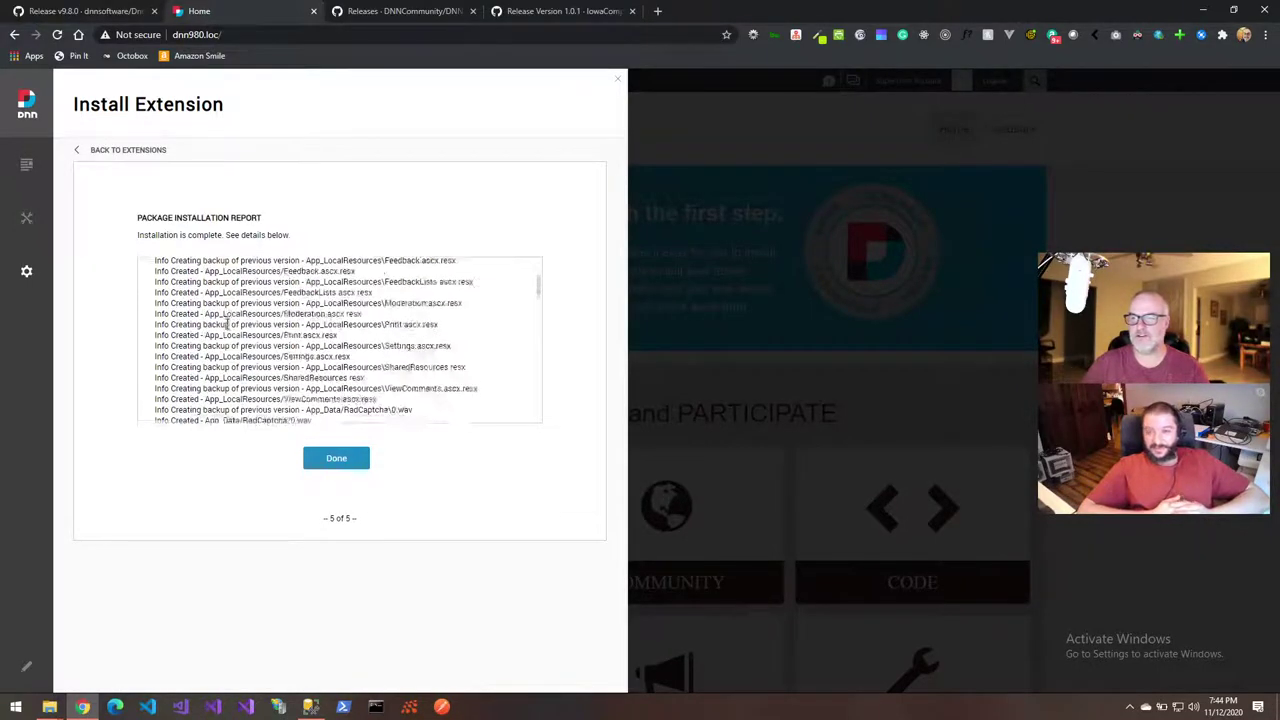
scroll(226, 324, down, 15)
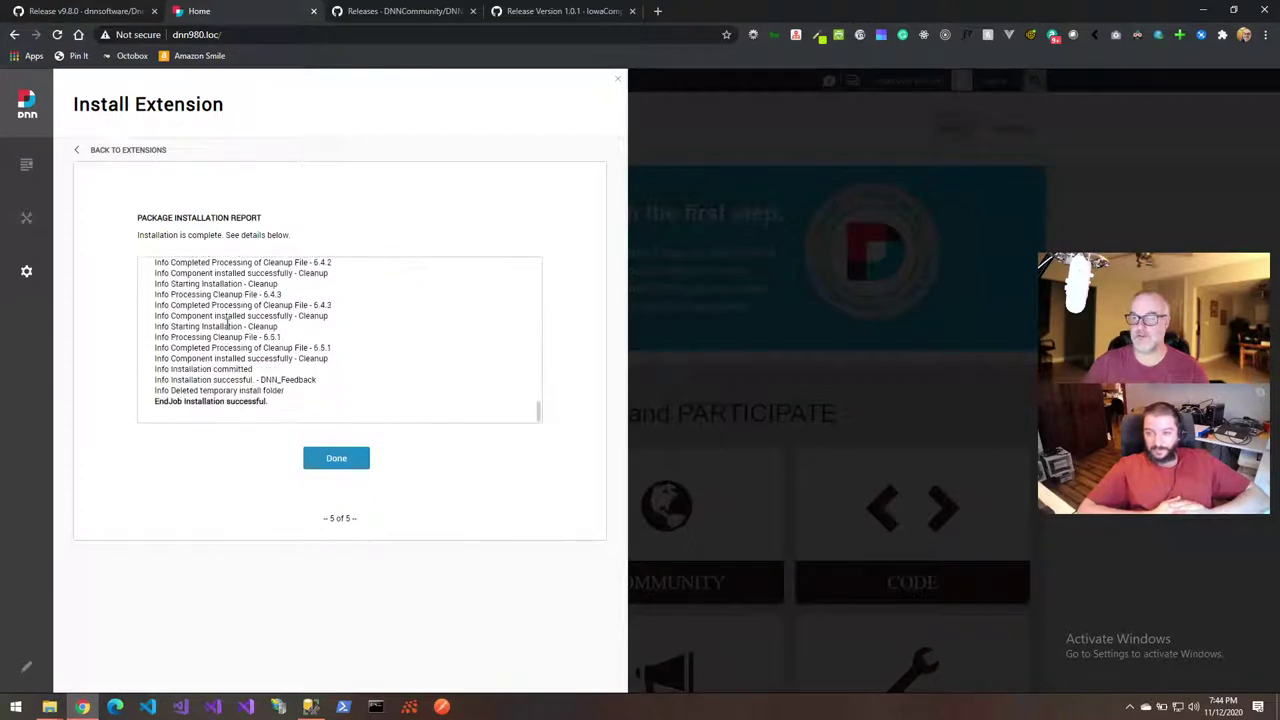
click(333, 460)
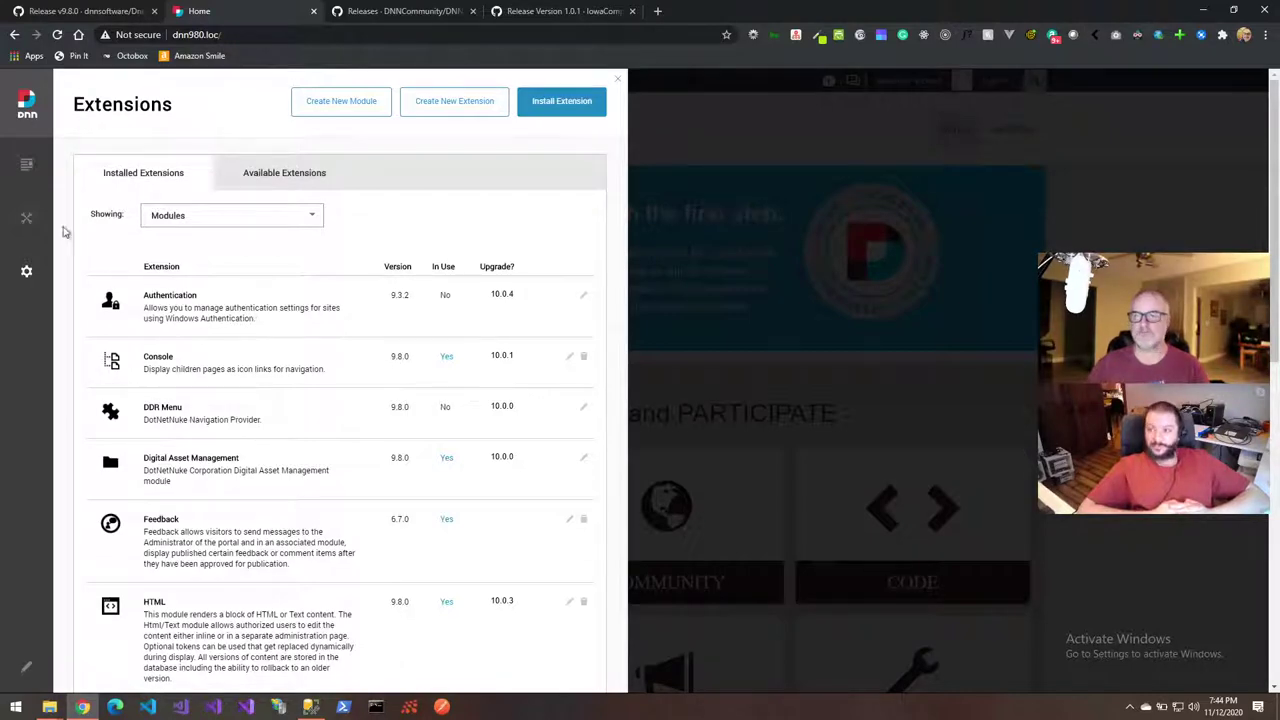
Open Manage > Telerik Identifier to view the Telerik Dependency Report
mouse_move(26, 217)
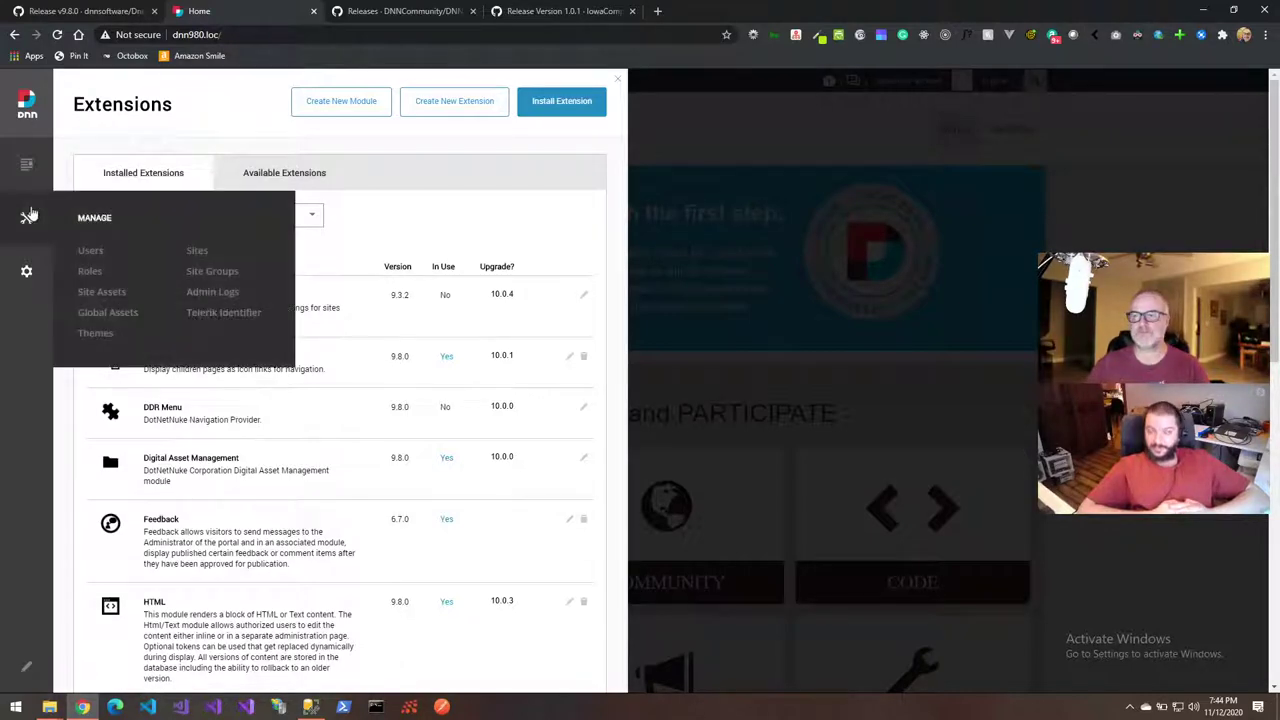
click(224, 313)
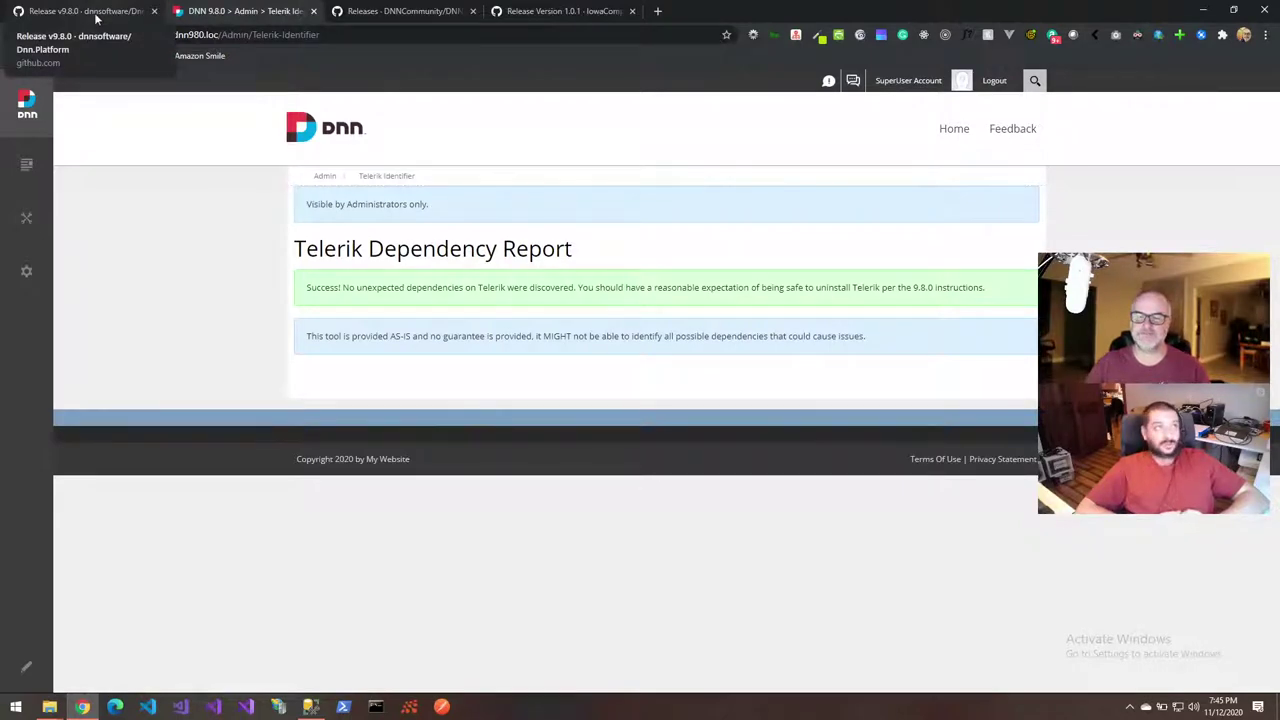
click(97, 17)
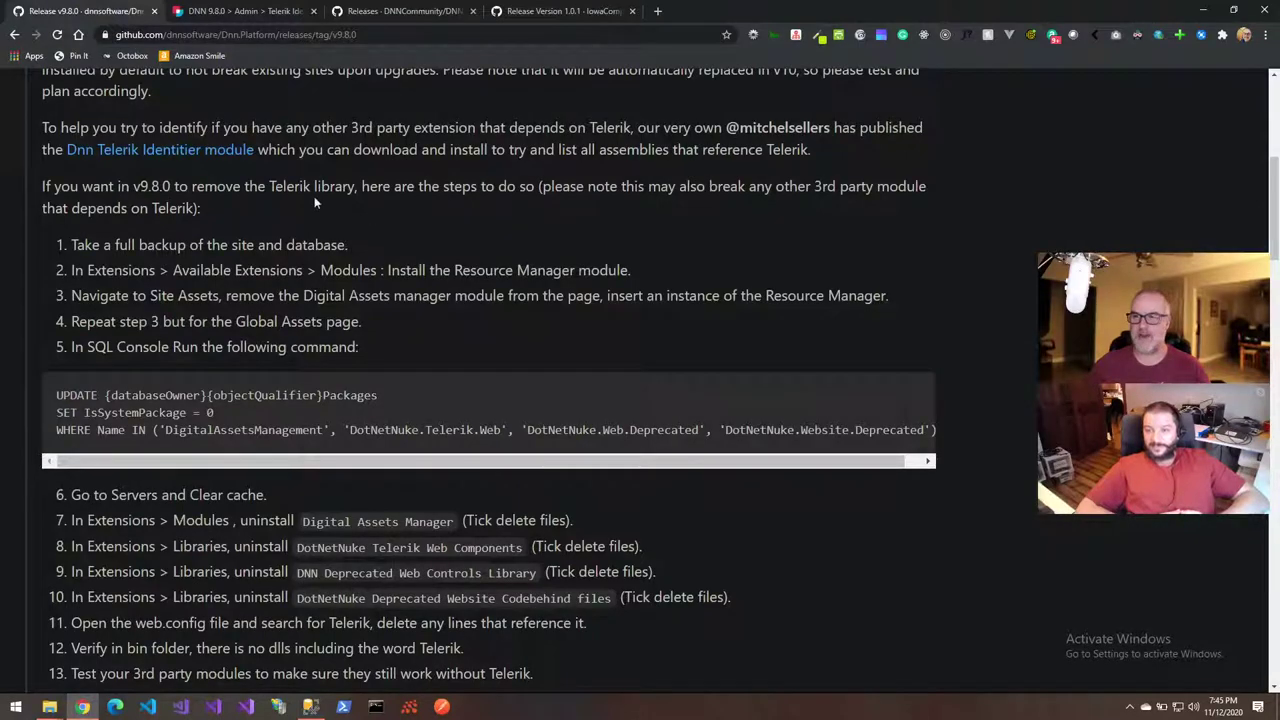
scroll(314, 196, up, 2)
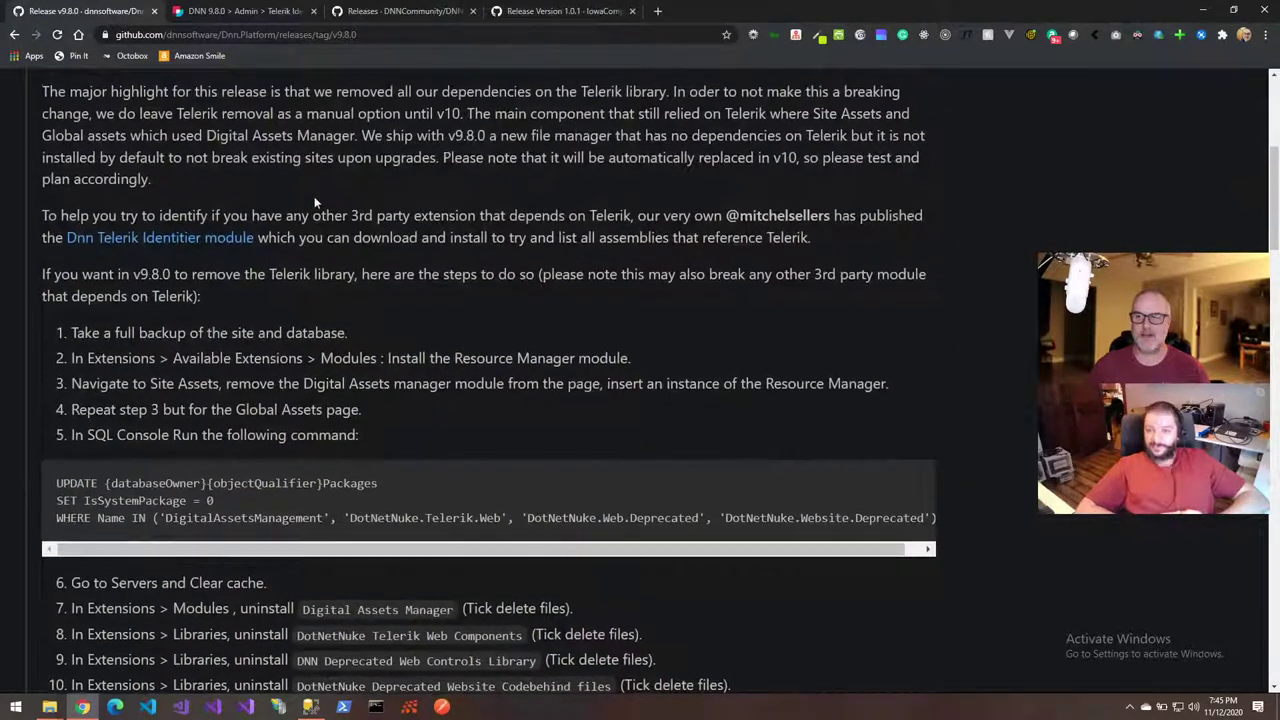
scroll(314, 196, up, 2)
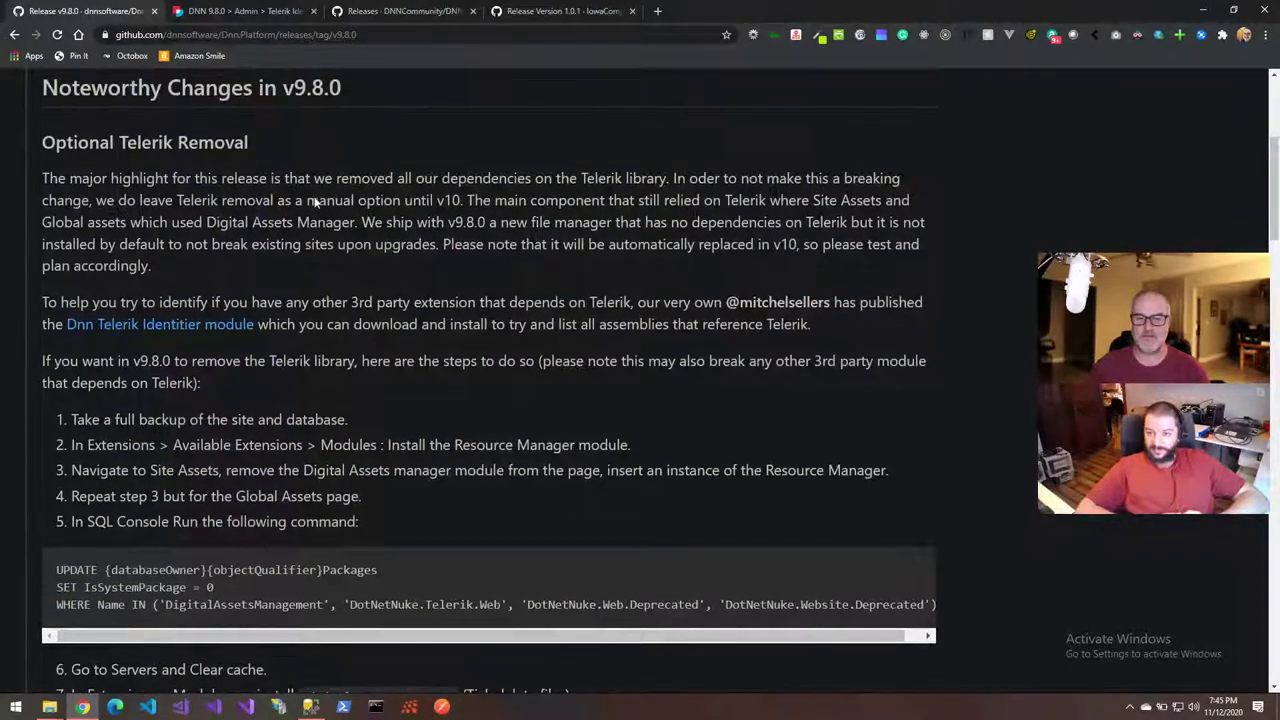
scroll(314, 200, down, 1)
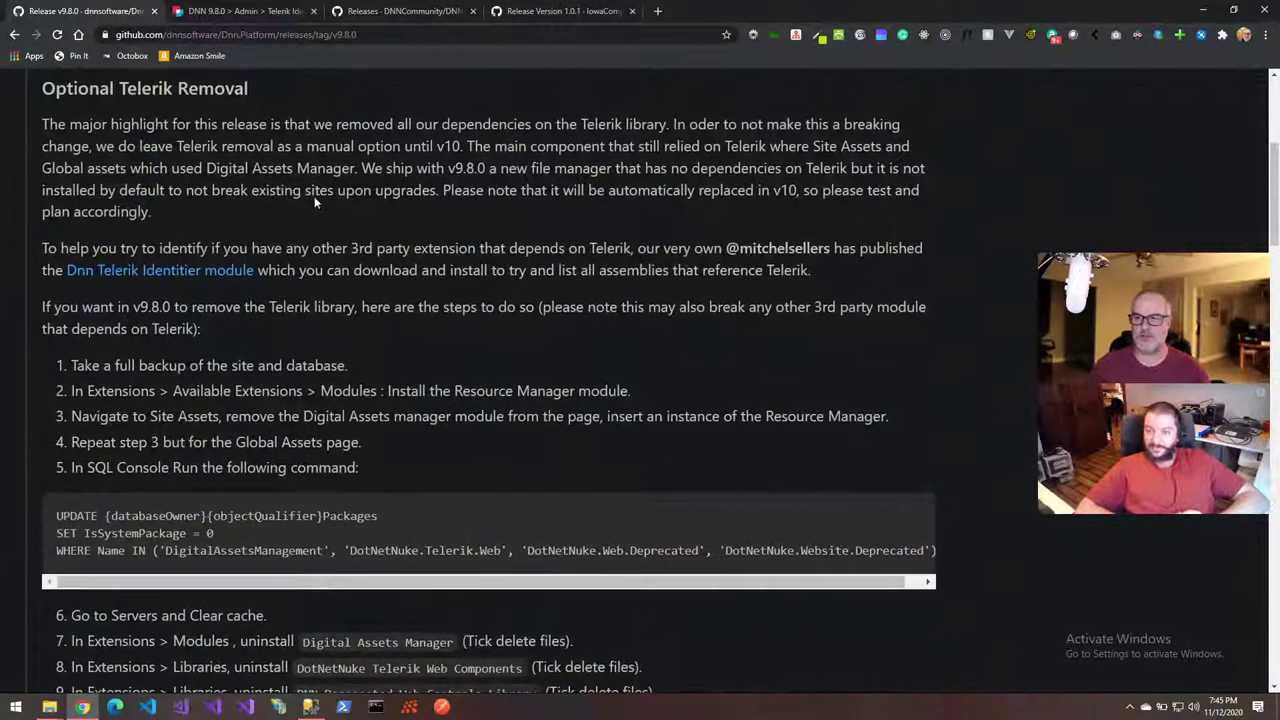
scroll(314, 200, down, 1)
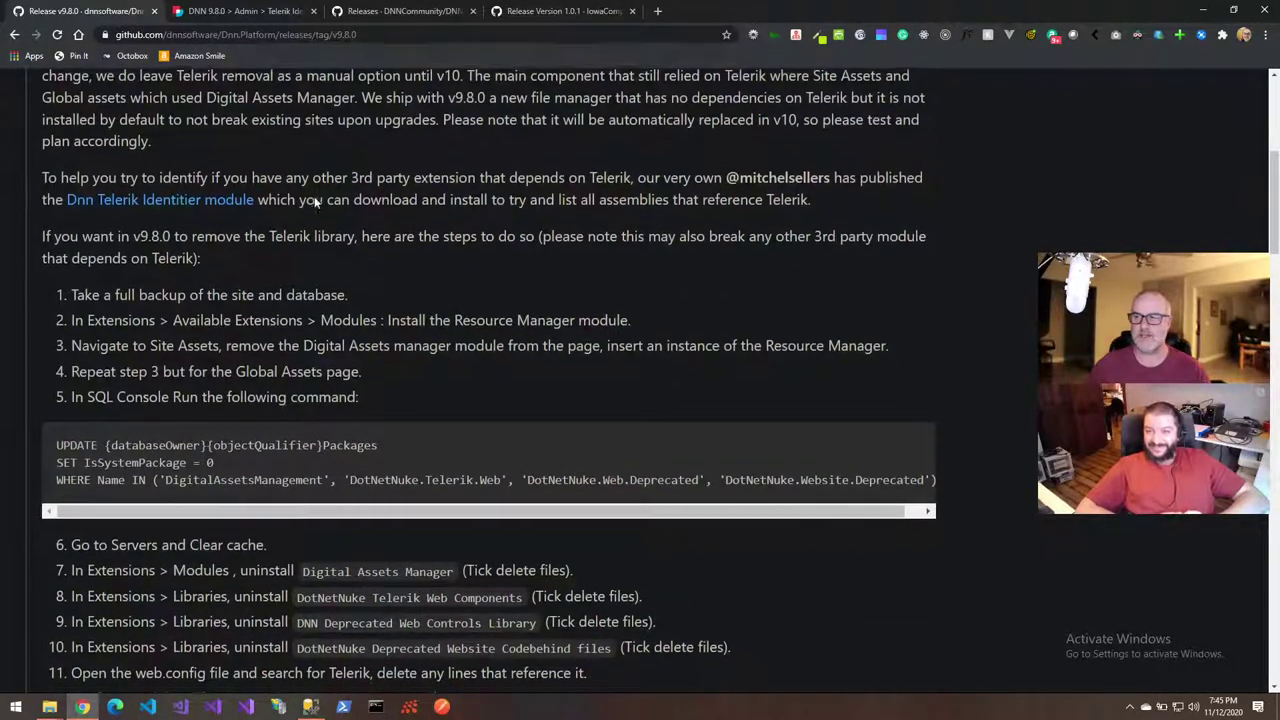
scroll(314, 203, down, 1)
scroll(314, 203, up, 1)
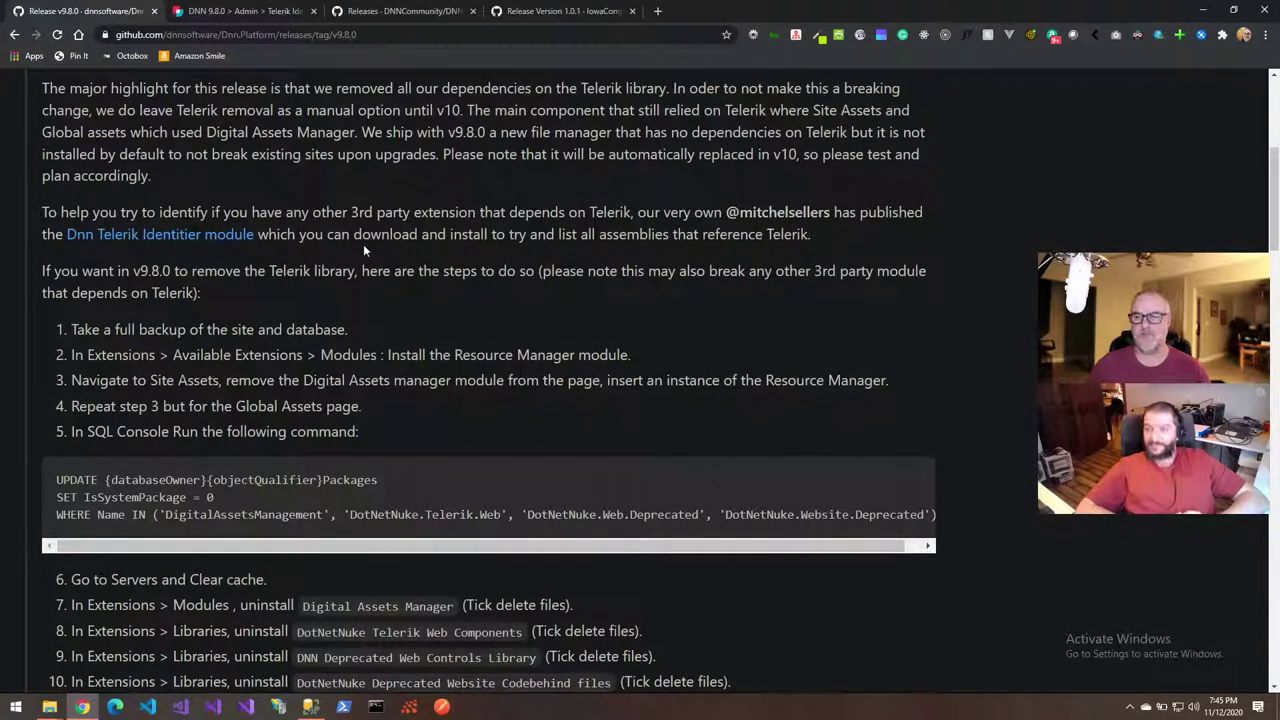
scroll(363, 250, down, 1)
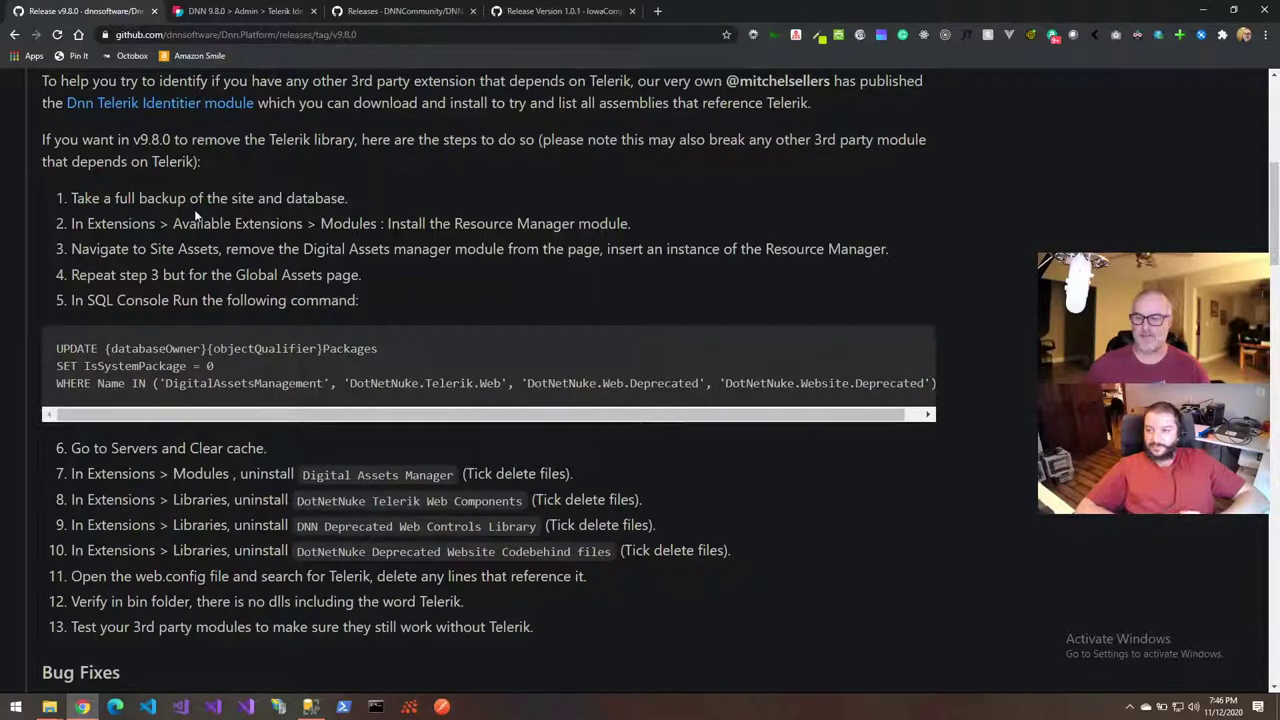
click(52, 708)
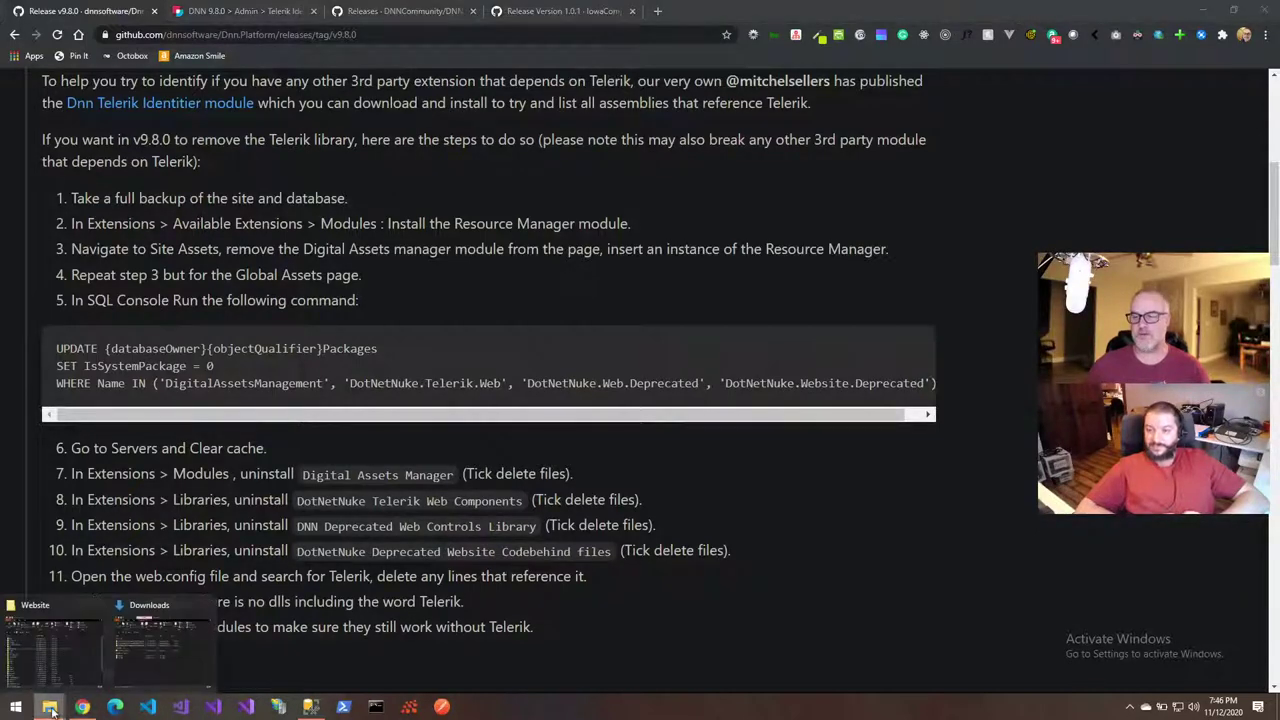
Select all items in the Website folder for copying
click(50, 648)
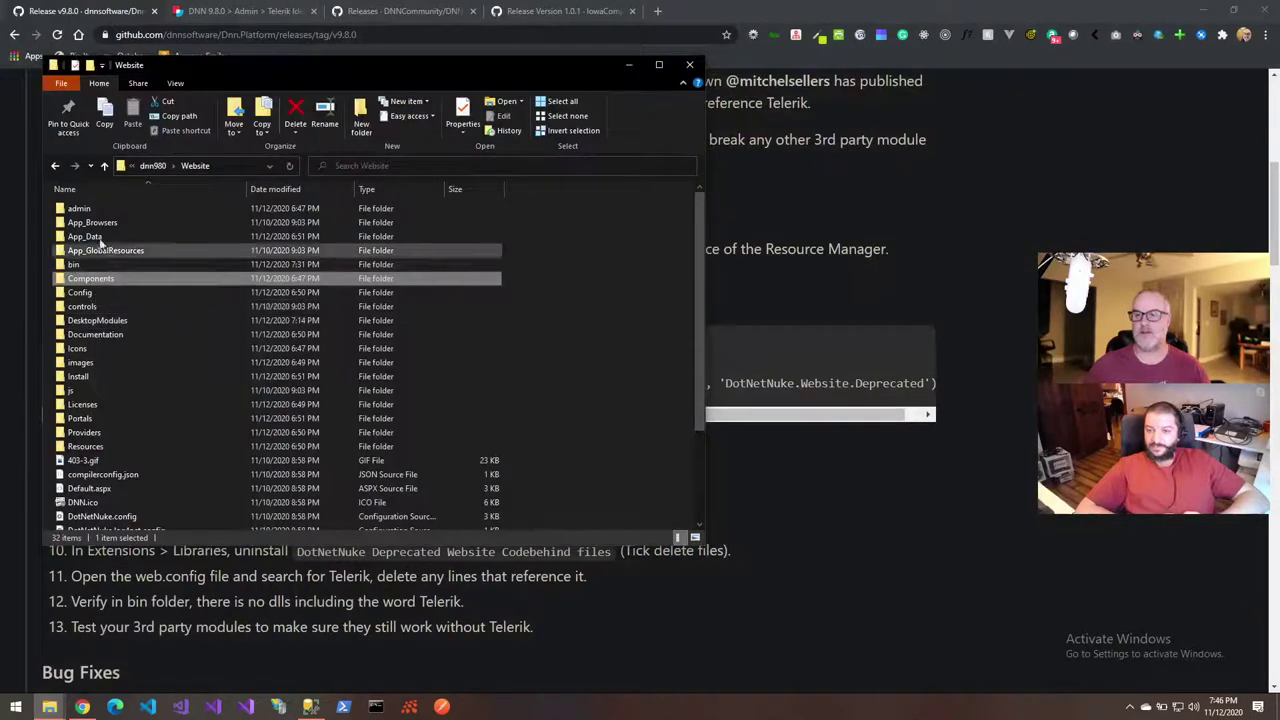
click(84, 210)
key(ctrl+a)
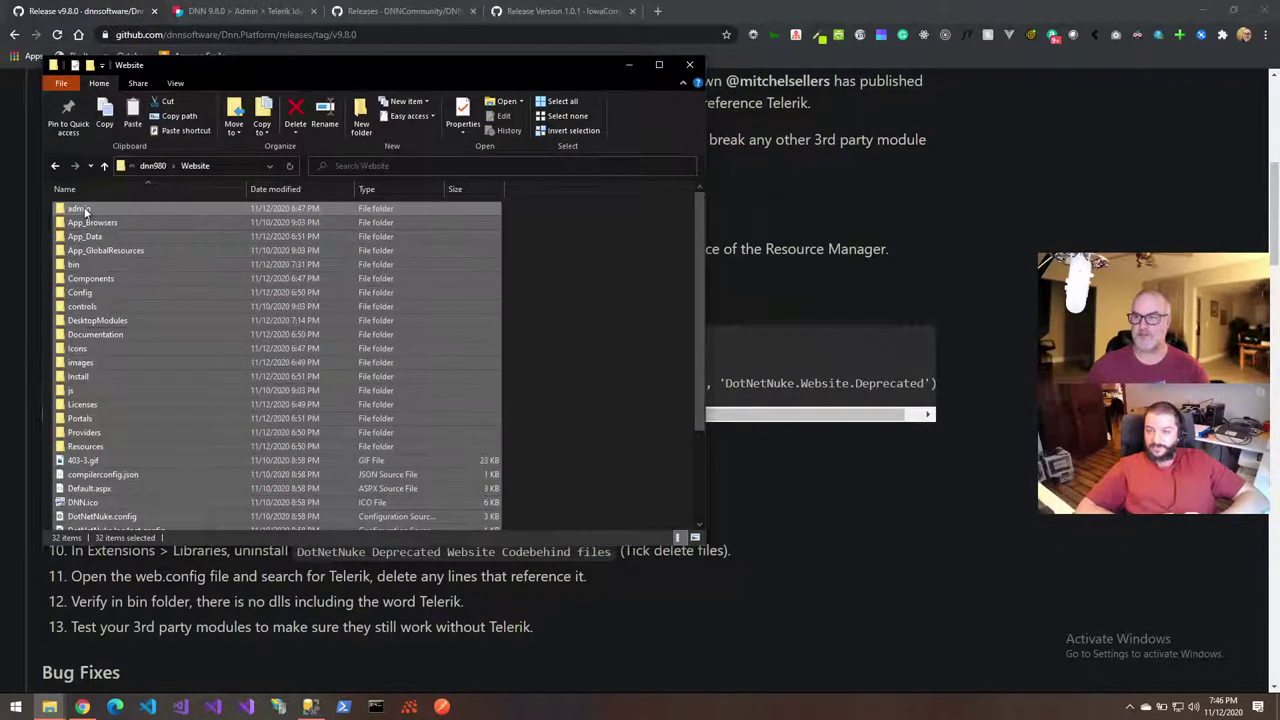
click(478, 287)
In a second Explorer window, create a Backups folder inside dnn980
key(ctrl+n)
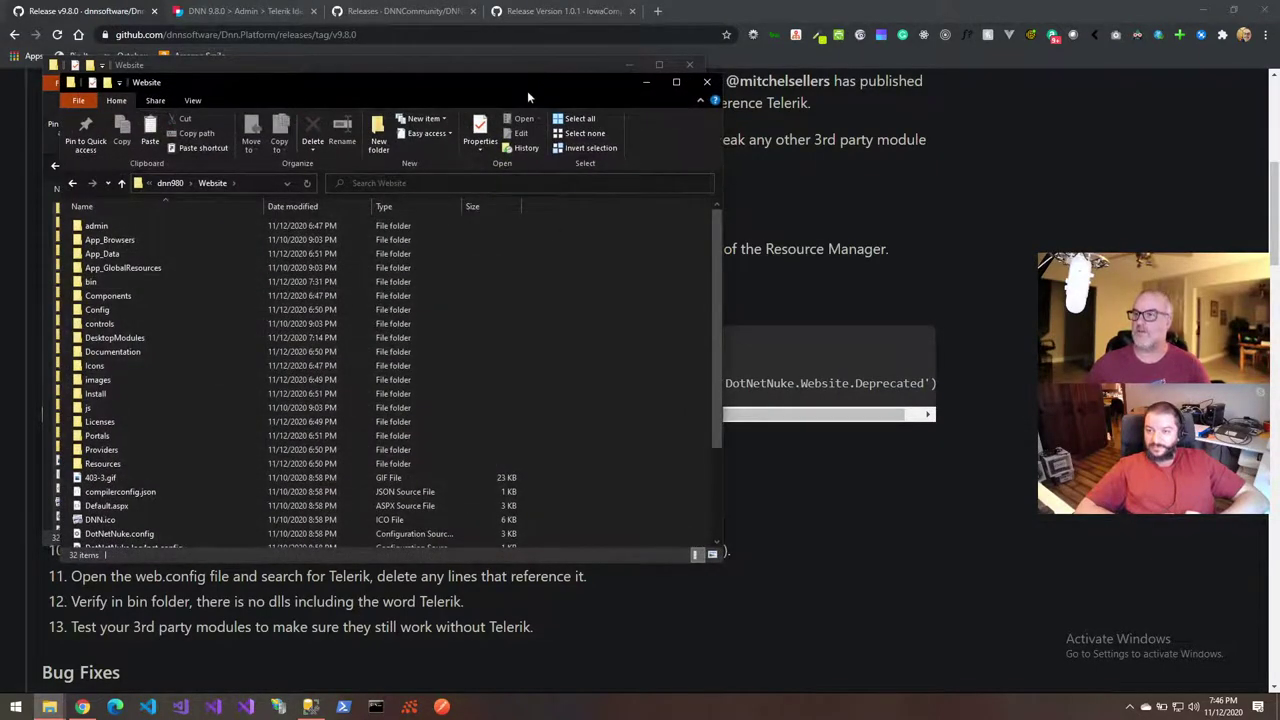
drag(527, 86, 959, 196)
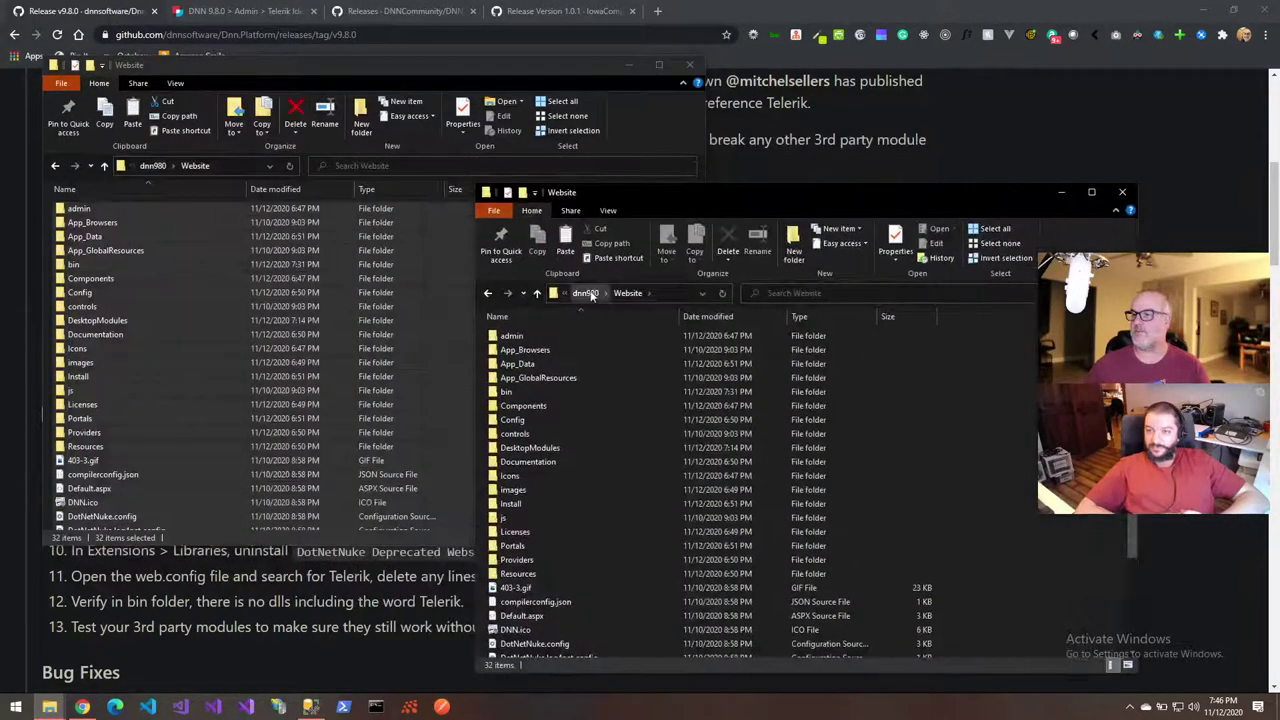
click(585, 293)
right_click(507, 407)
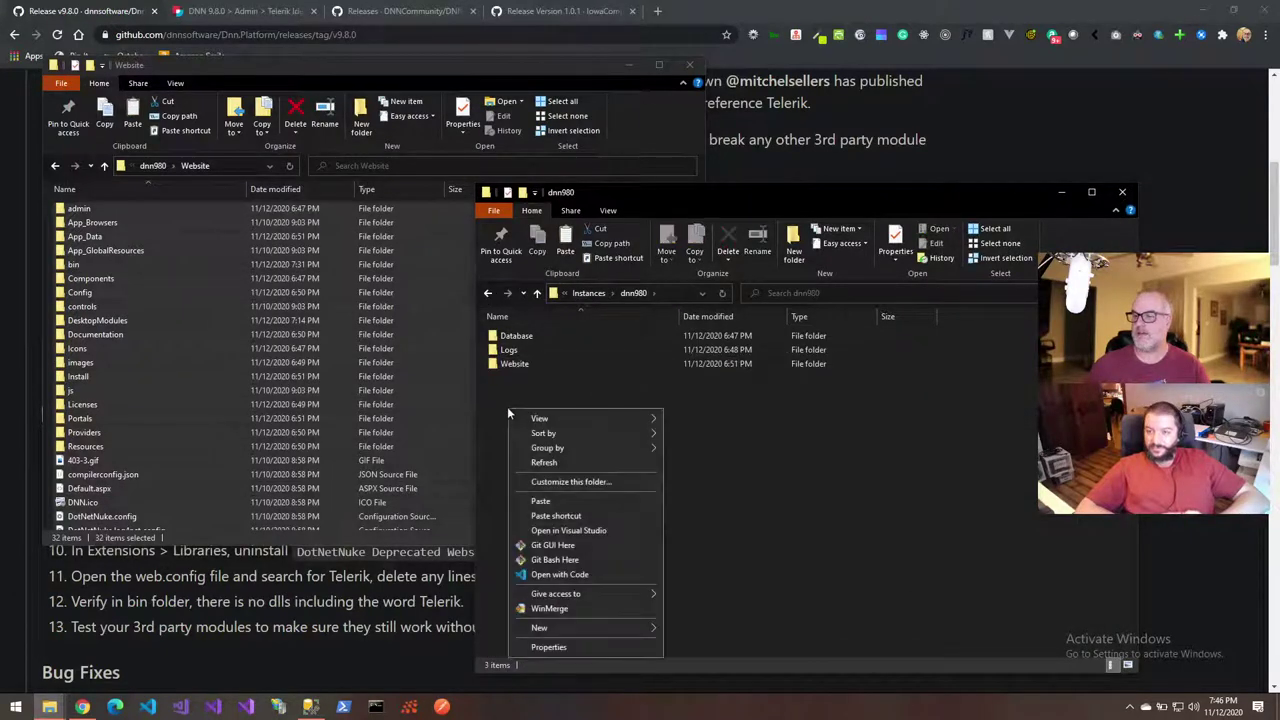
mouse_move(560, 627)
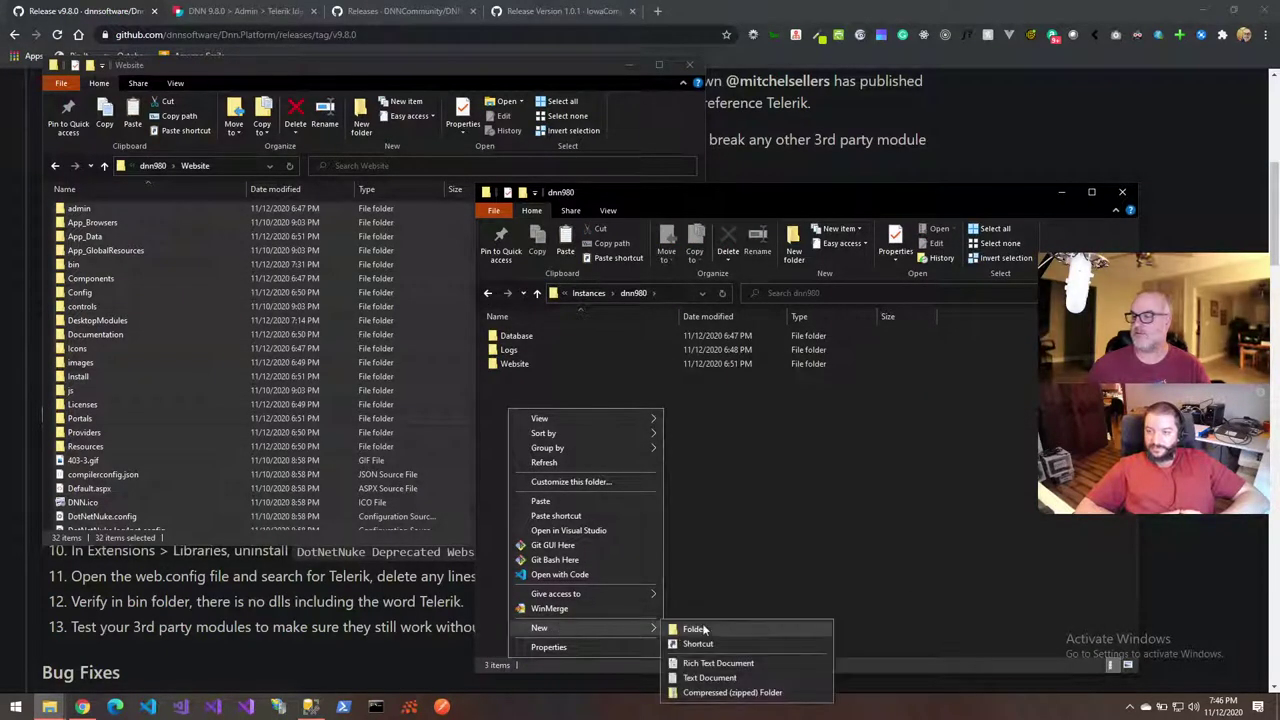
click(704, 629)
text(Back)
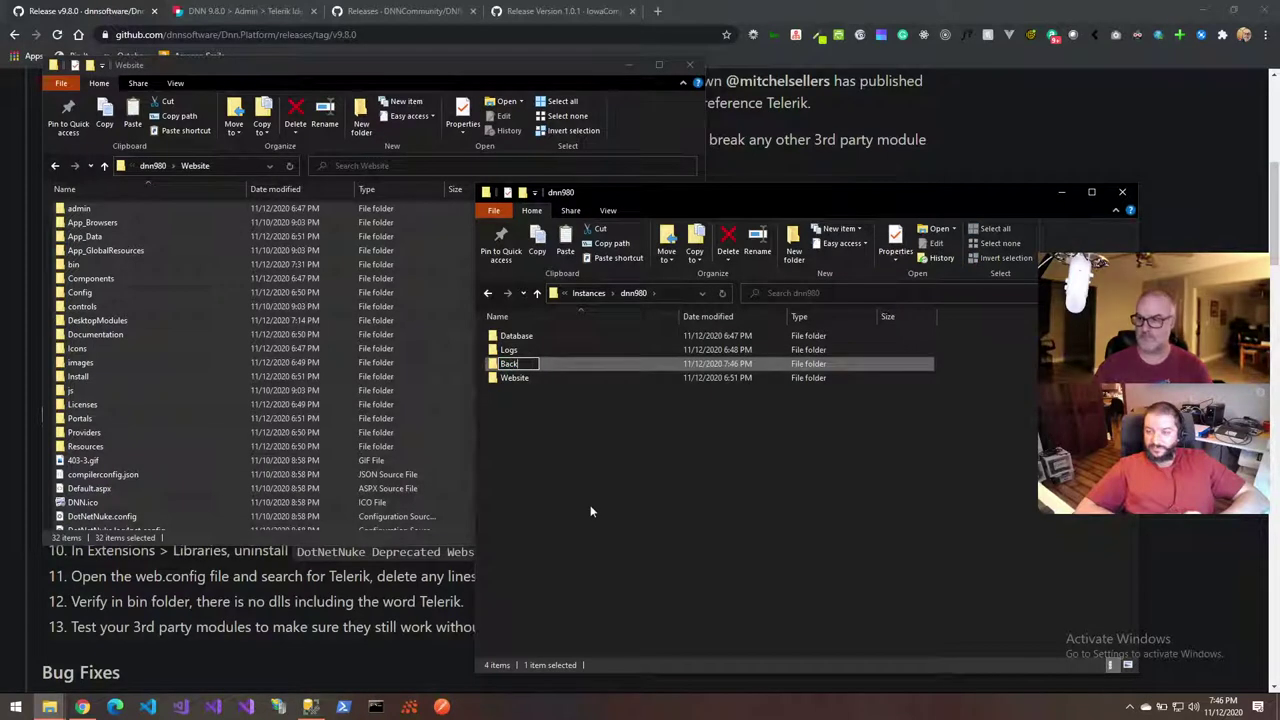
text(ups)
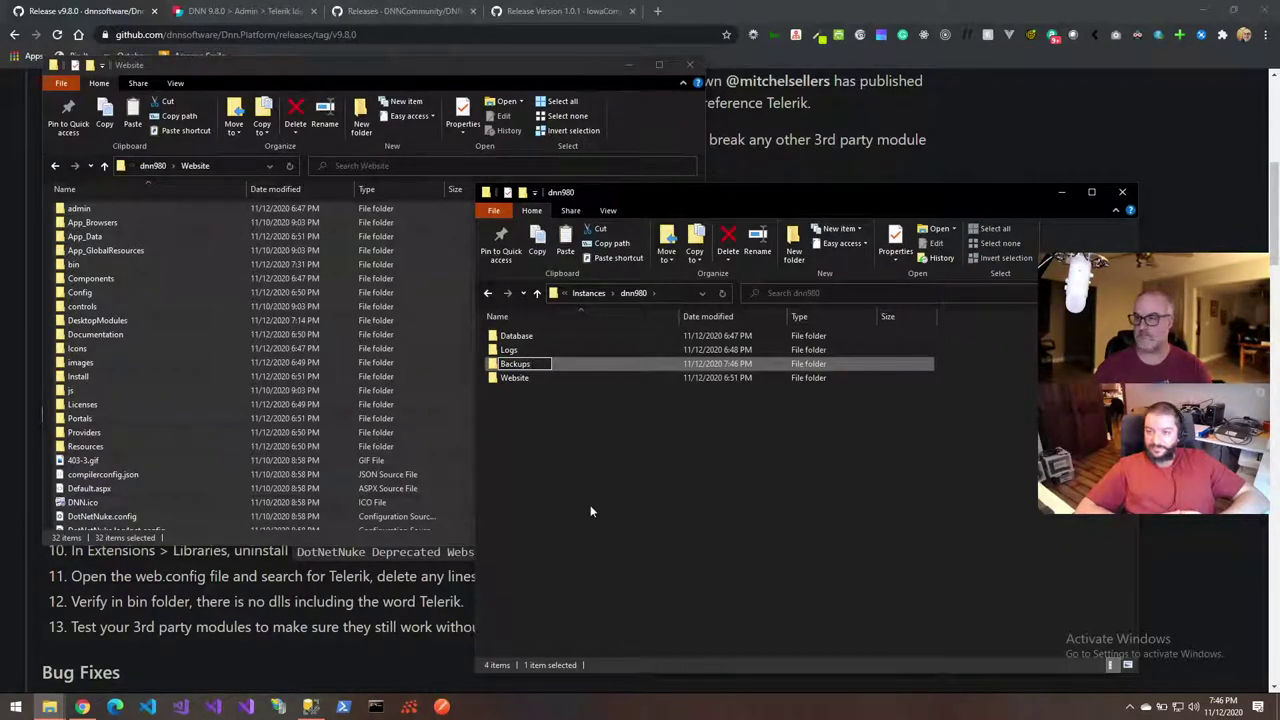
key(Return)
key(Return)
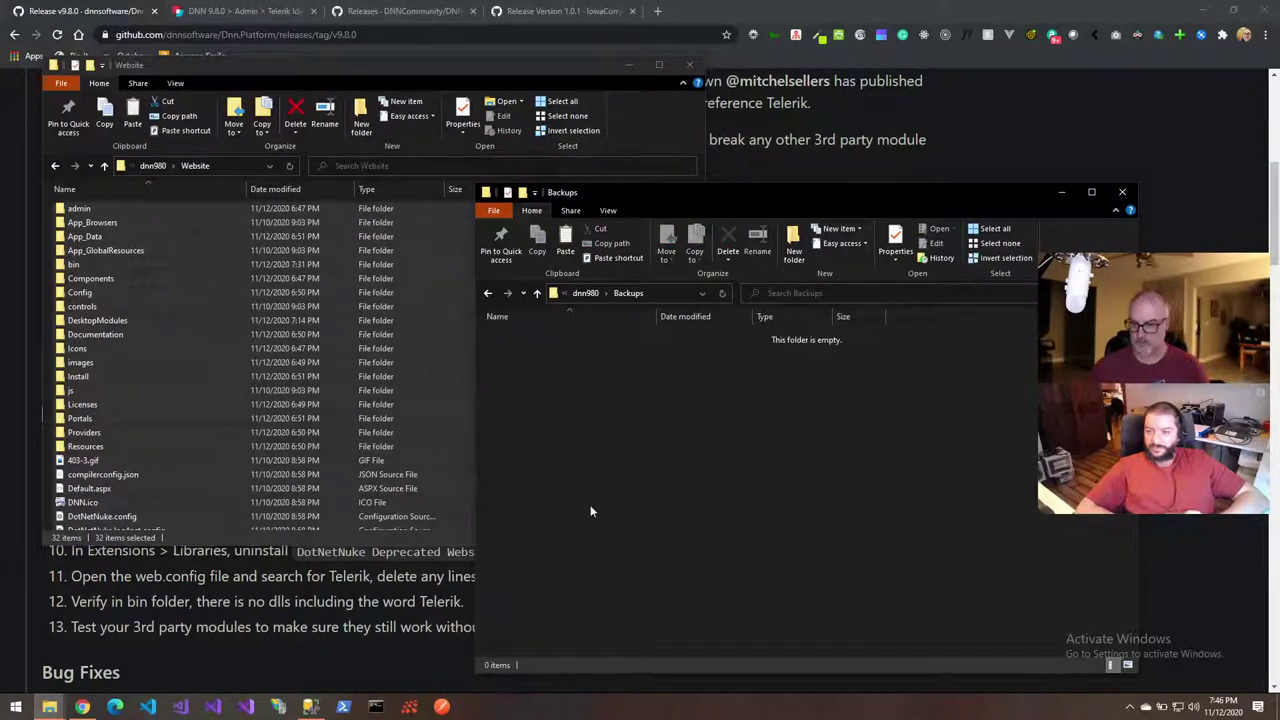
Create a PreTelerikRemoval folder inside Backups and paste the copied site files into it
right_click(590, 511)
mouse_move(650, 476)
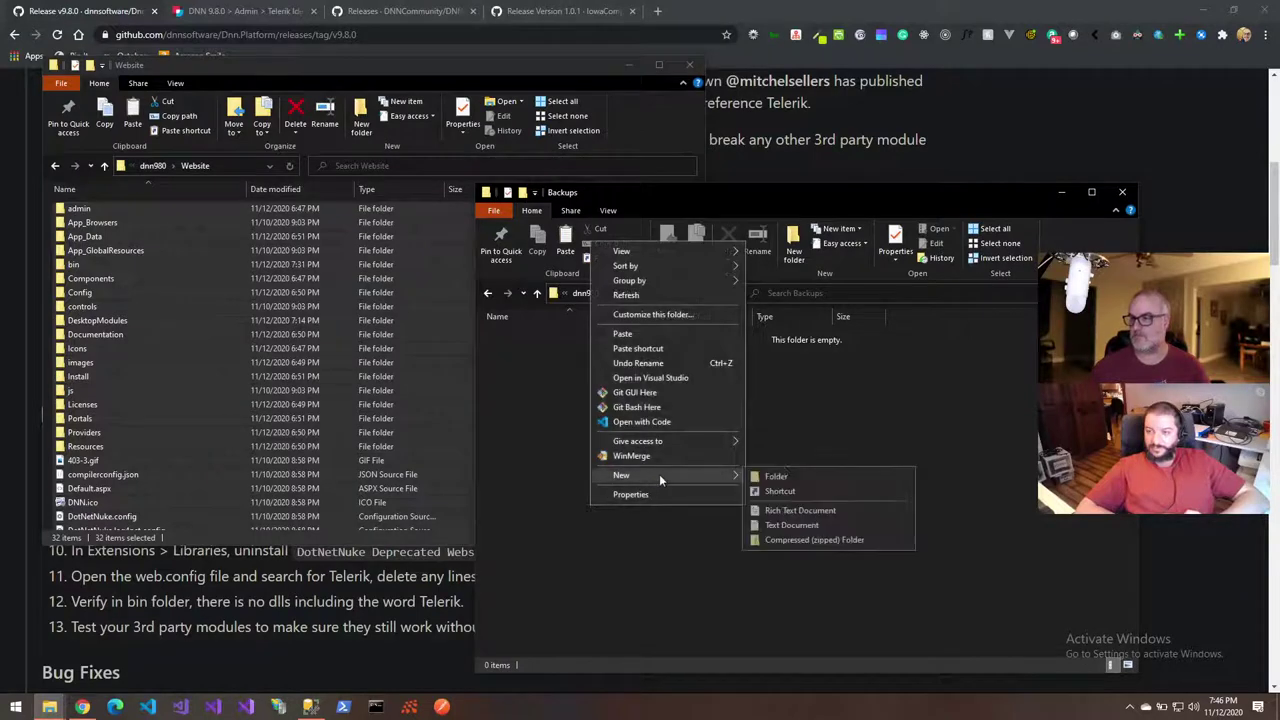
click(781, 476)
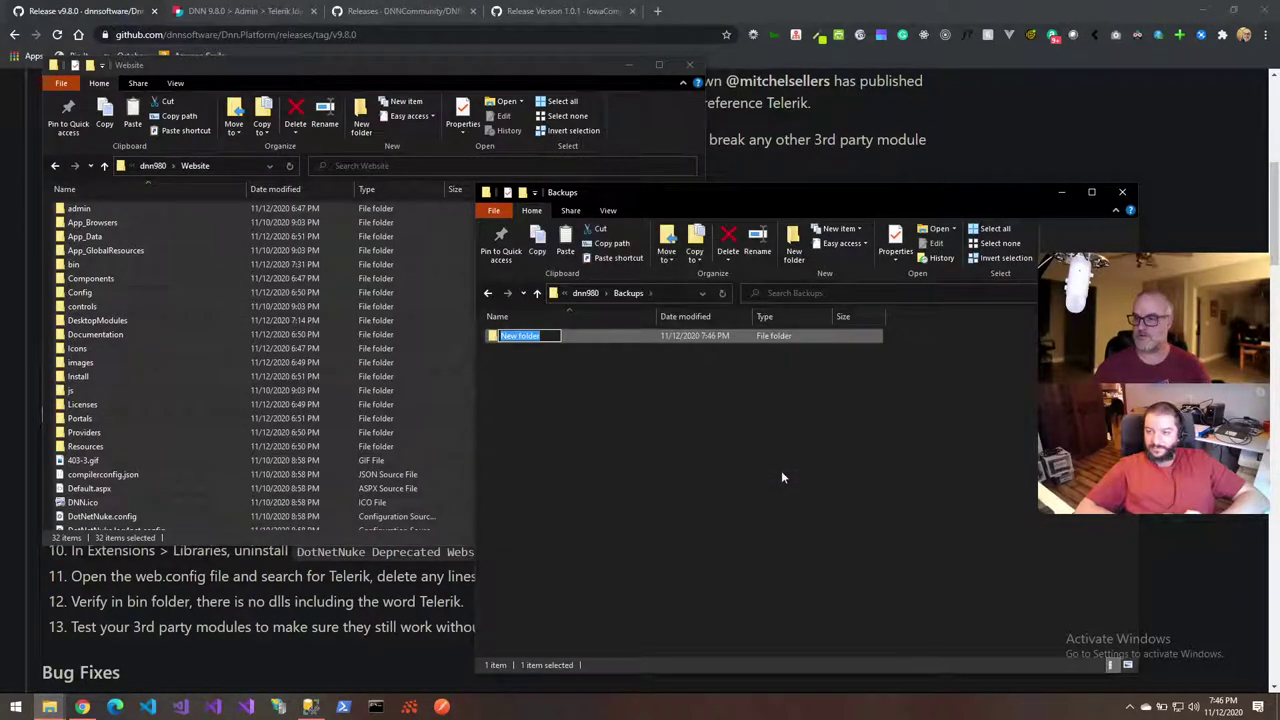
text(Pre)
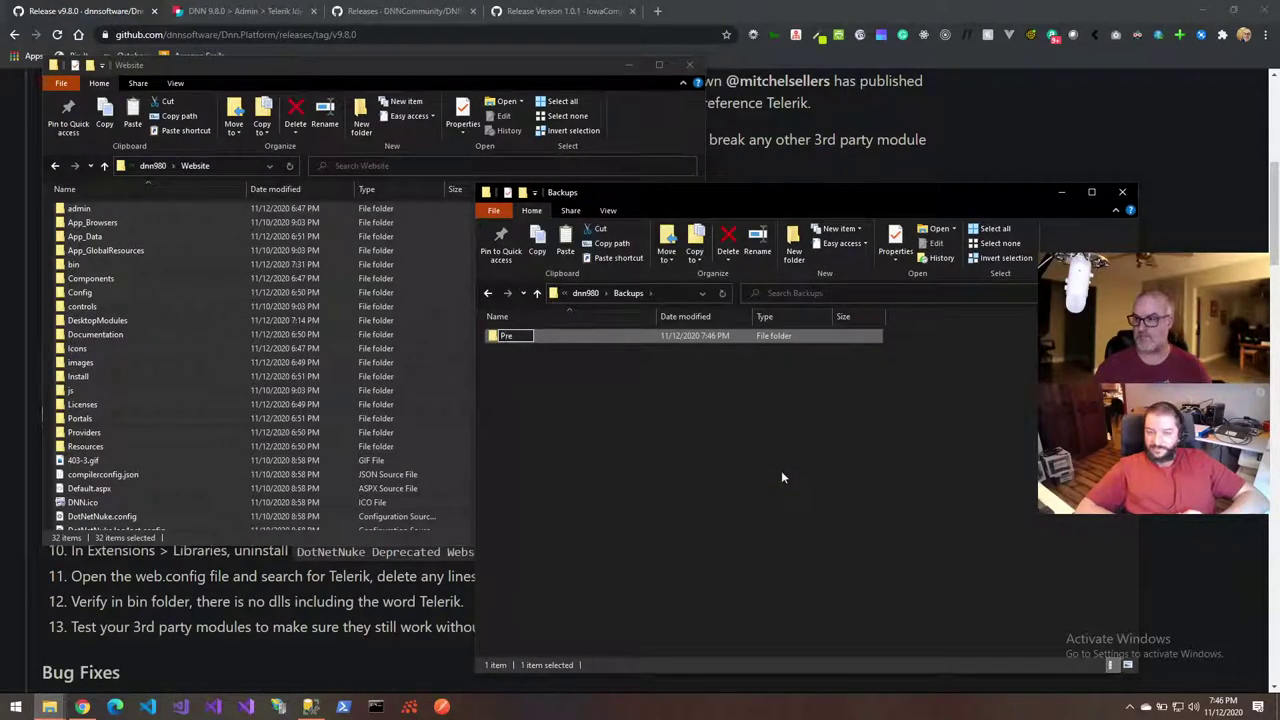
text(Telerik)
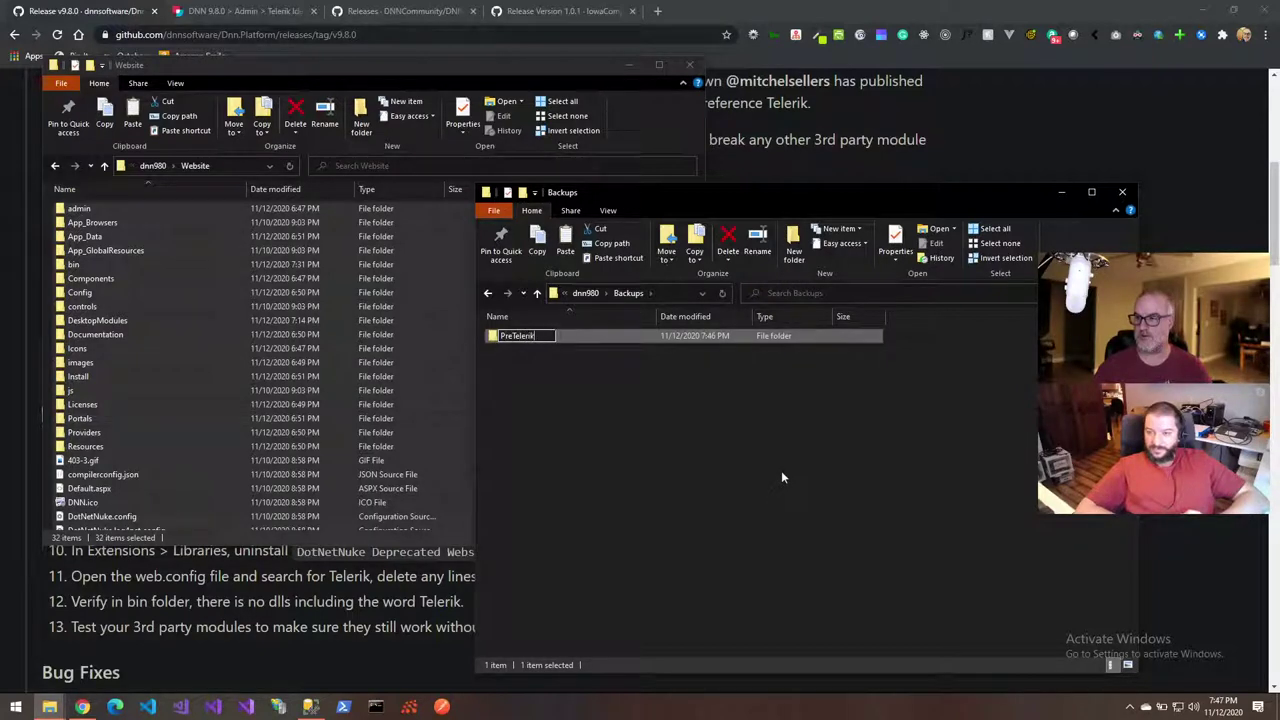
text(Removal)
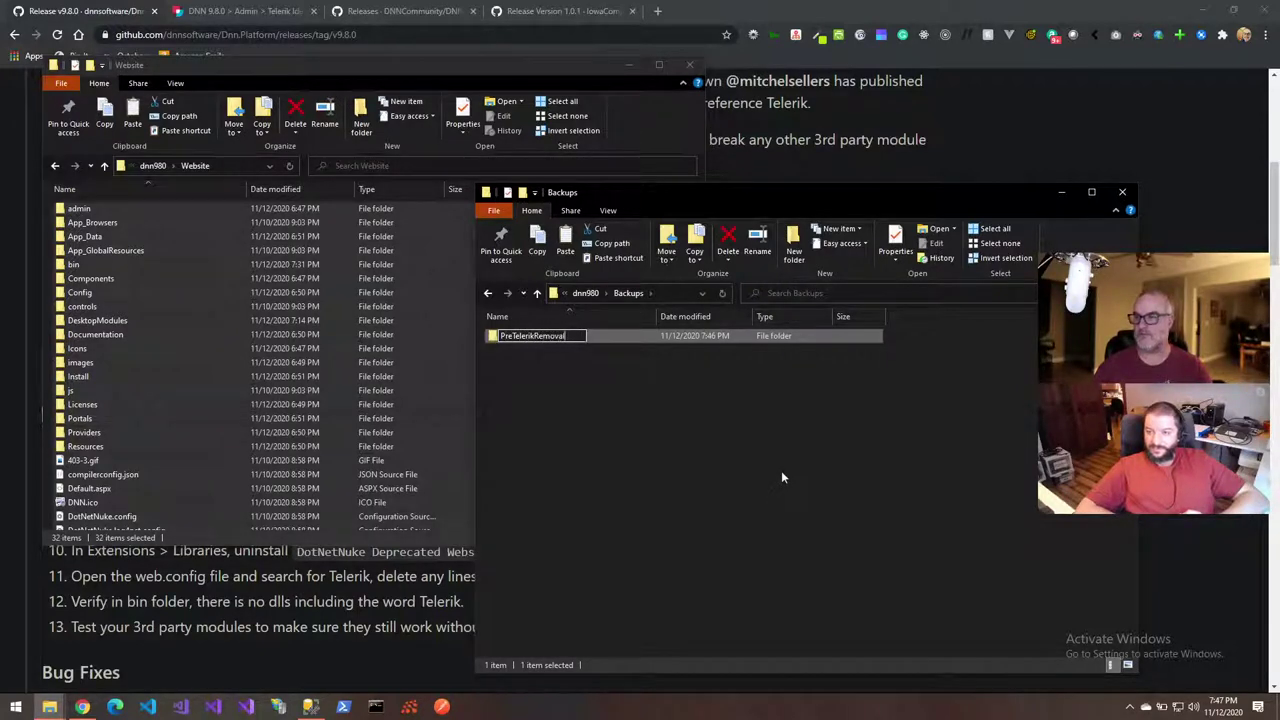
key(Return)
key(Return)
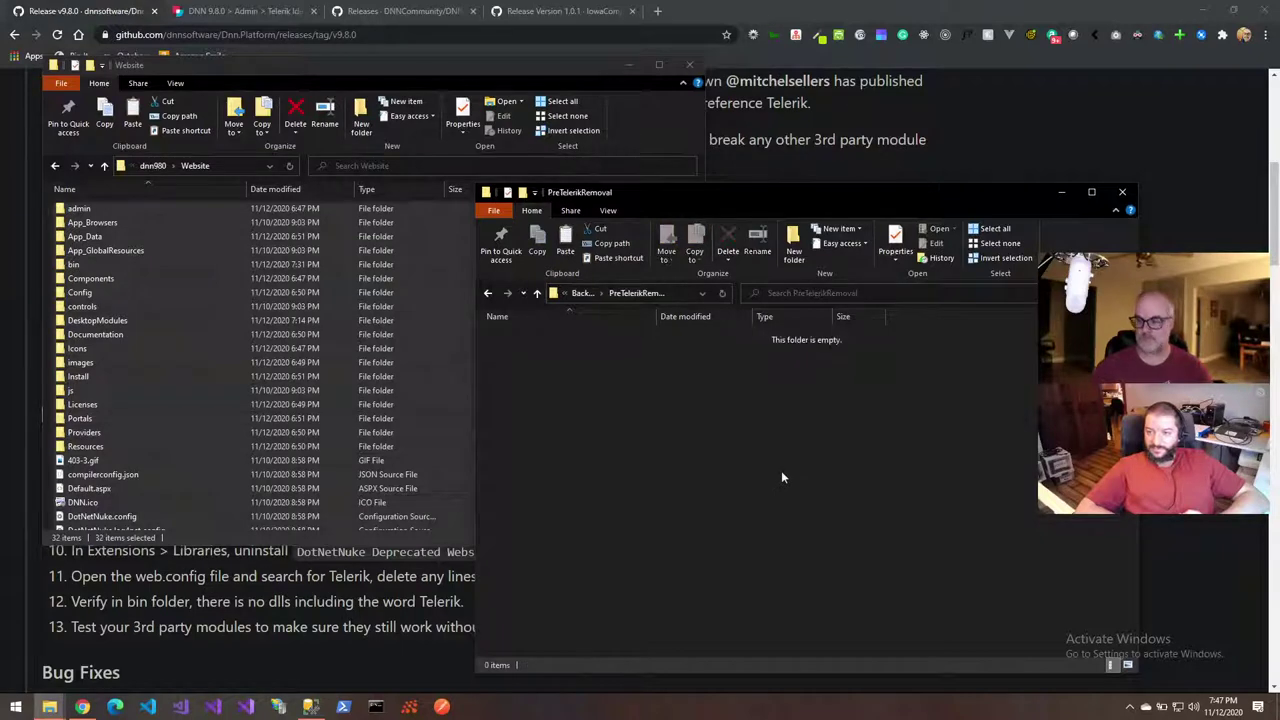
key(ctrl+v)
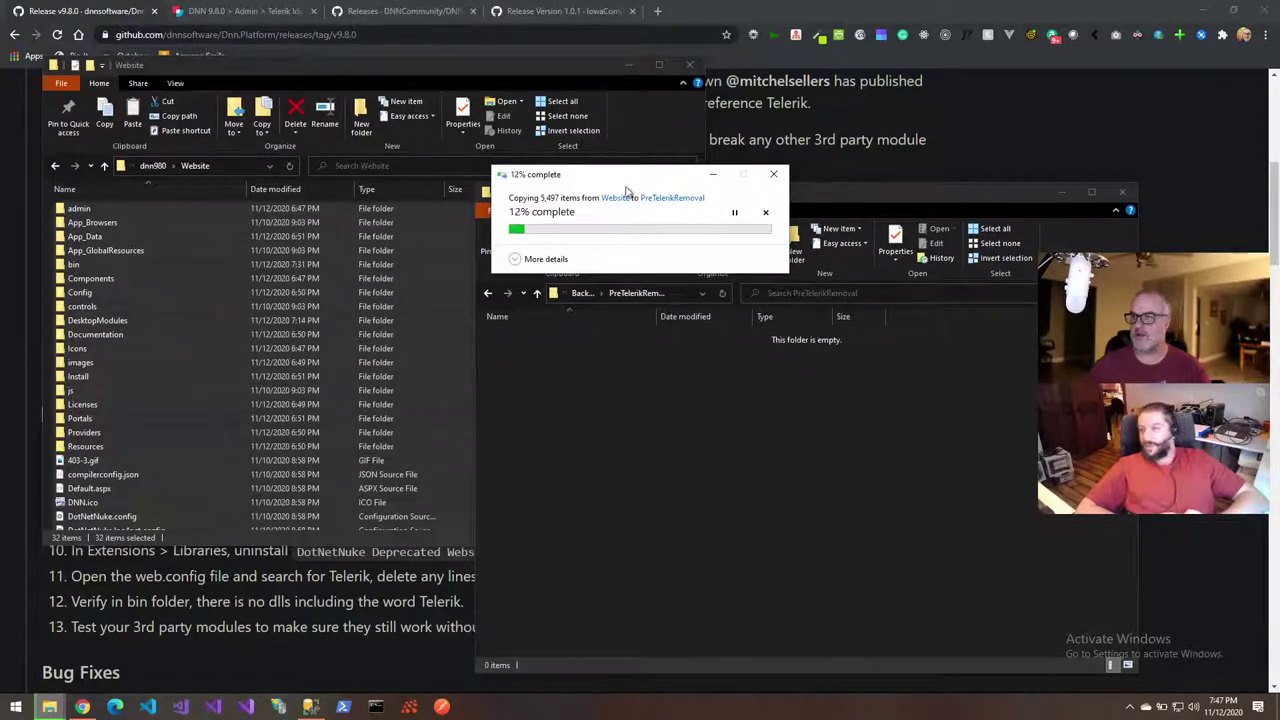
click(311, 707)
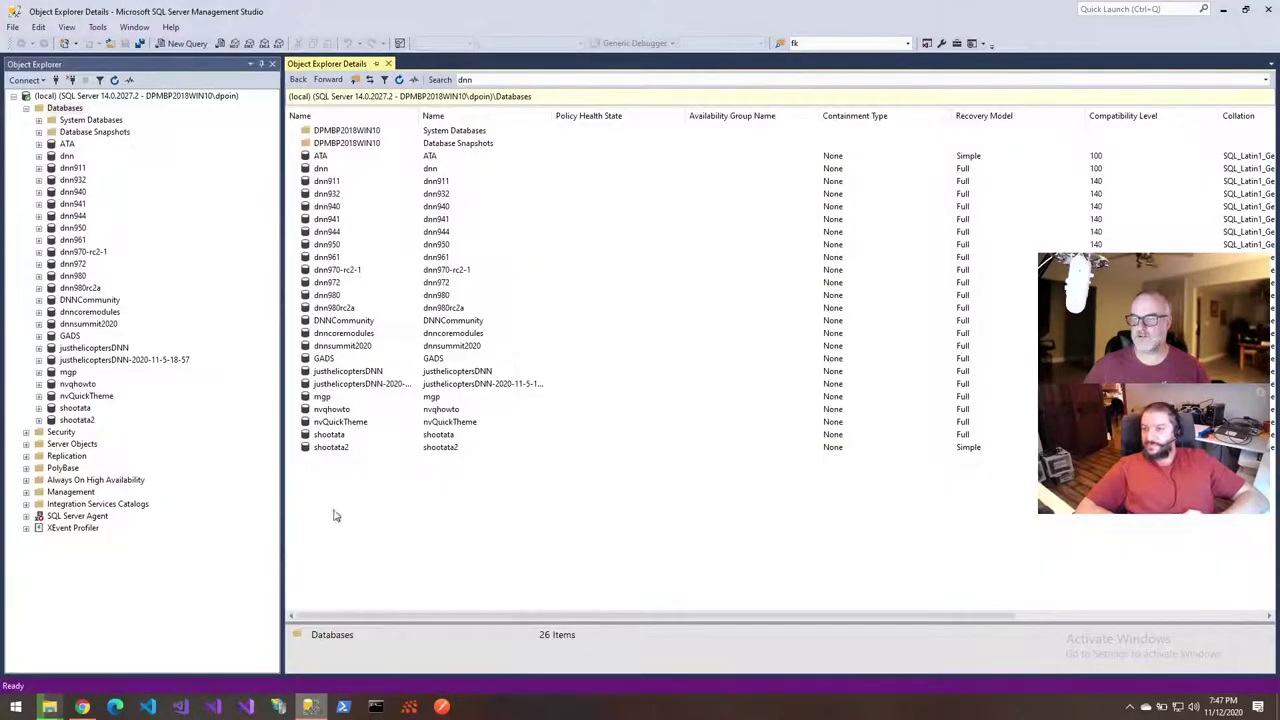
Run a full backup of dnn980 with 'Verify backup when finished' enabled and confirm success
click(71, 277)
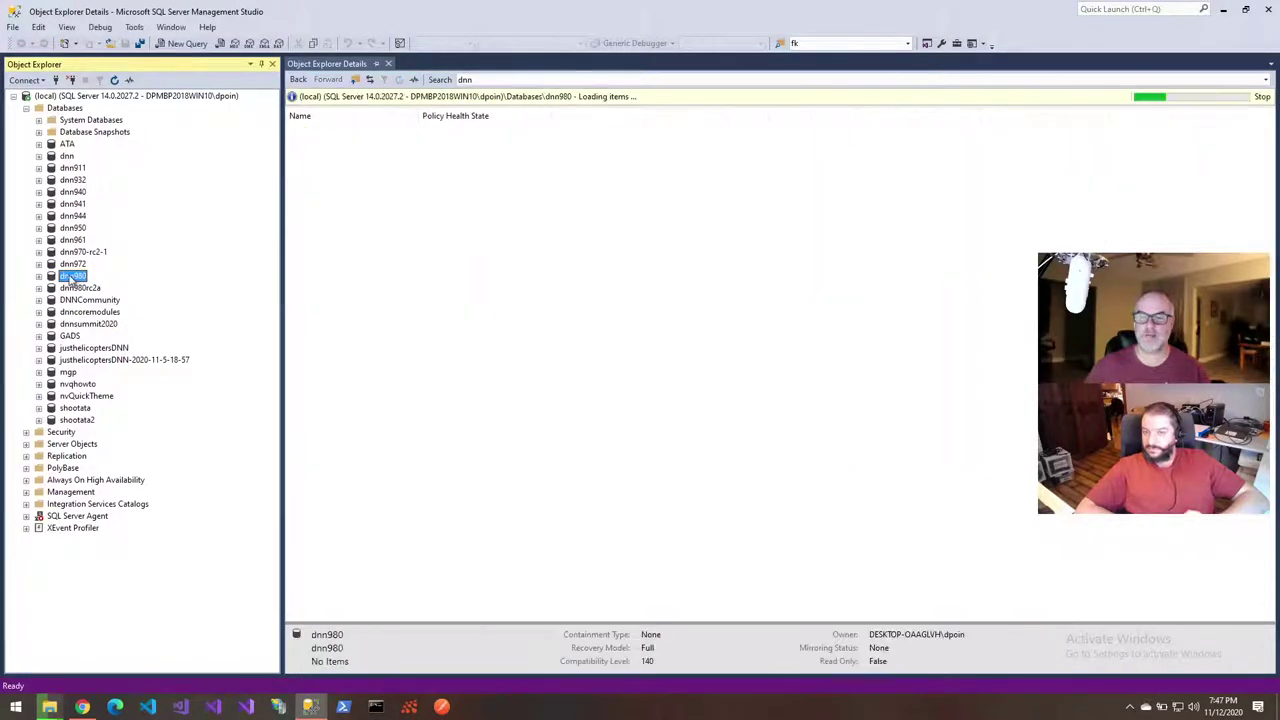
right_click(71, 278)
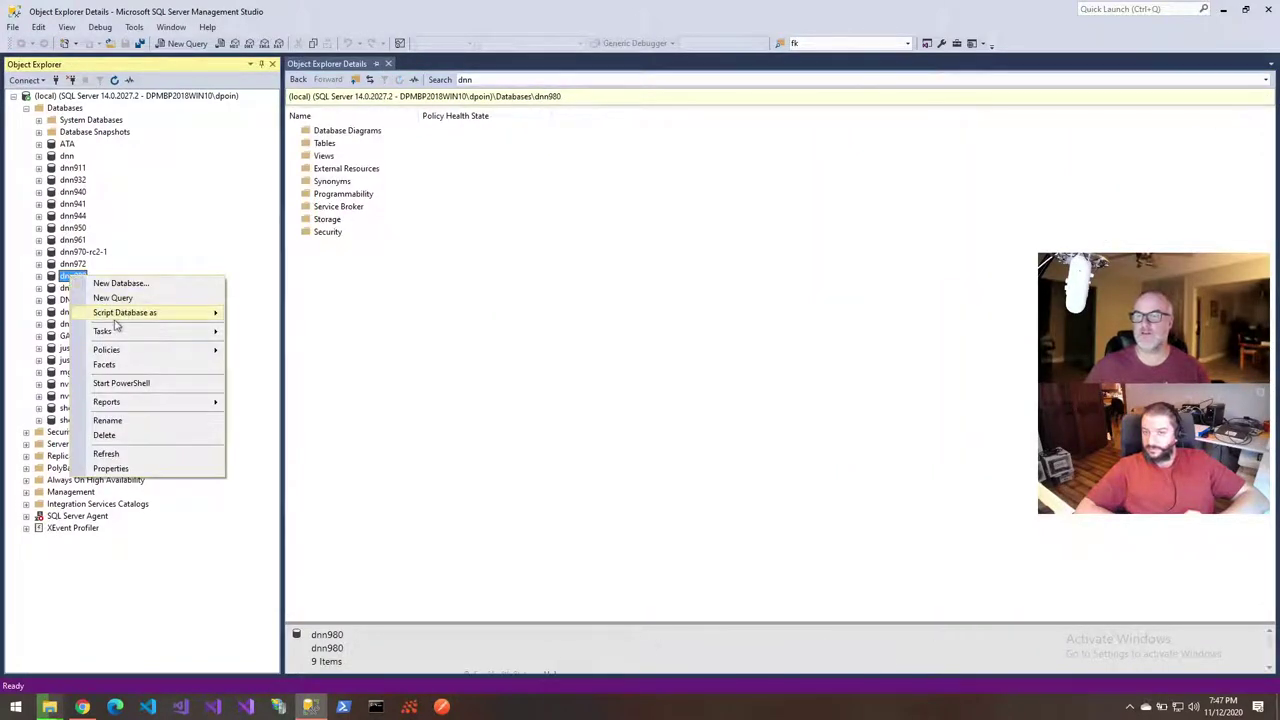
mouse_move(127, 333)
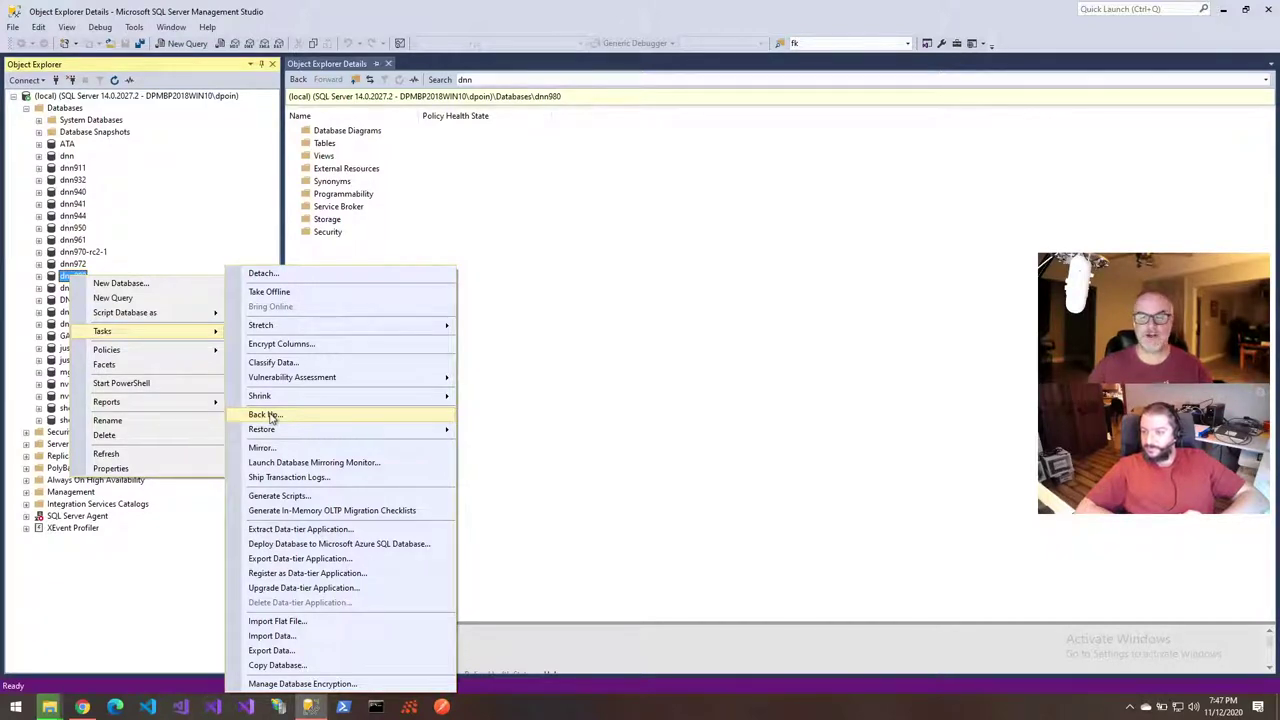
click(268, 415)
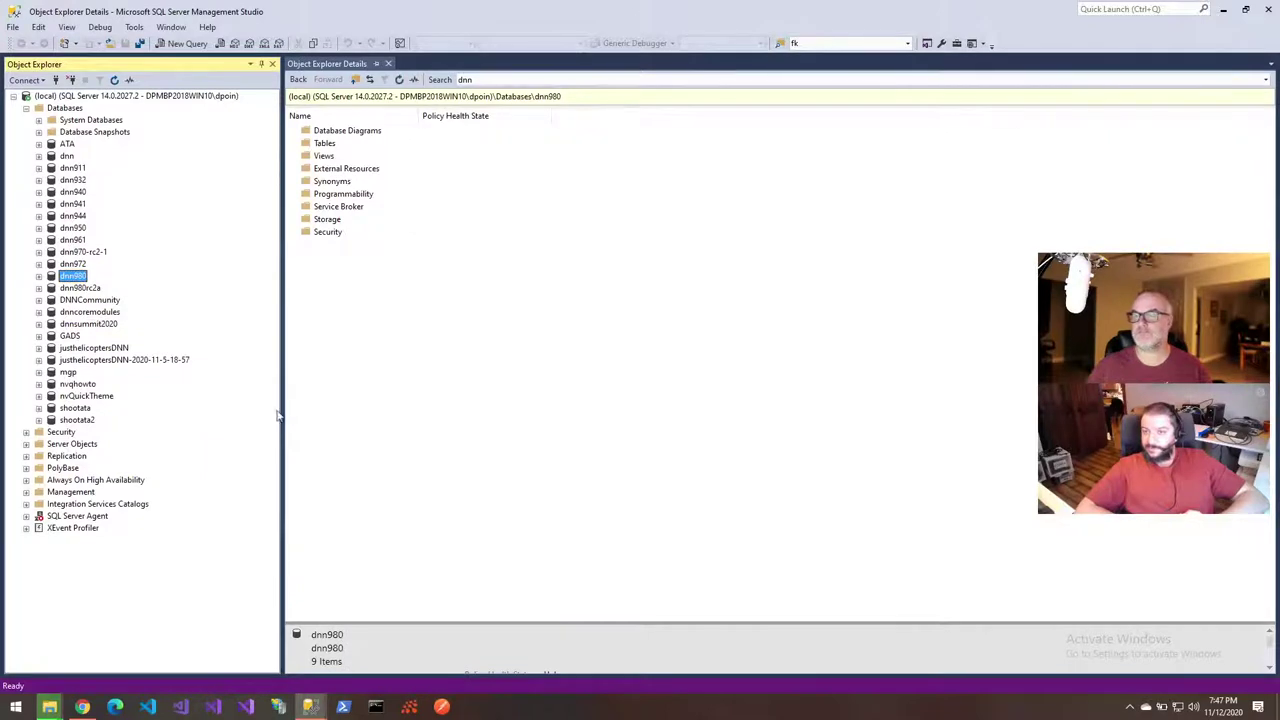
mouse_move(310, 706)
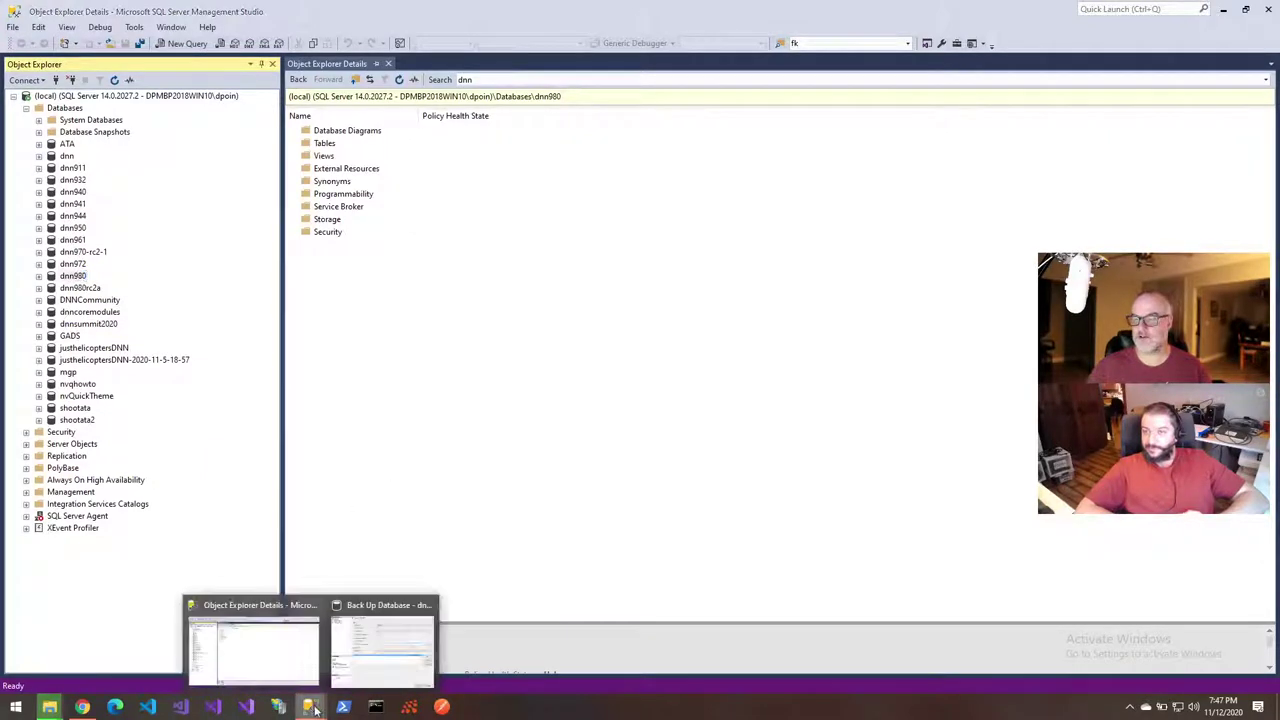
click(370, 665)
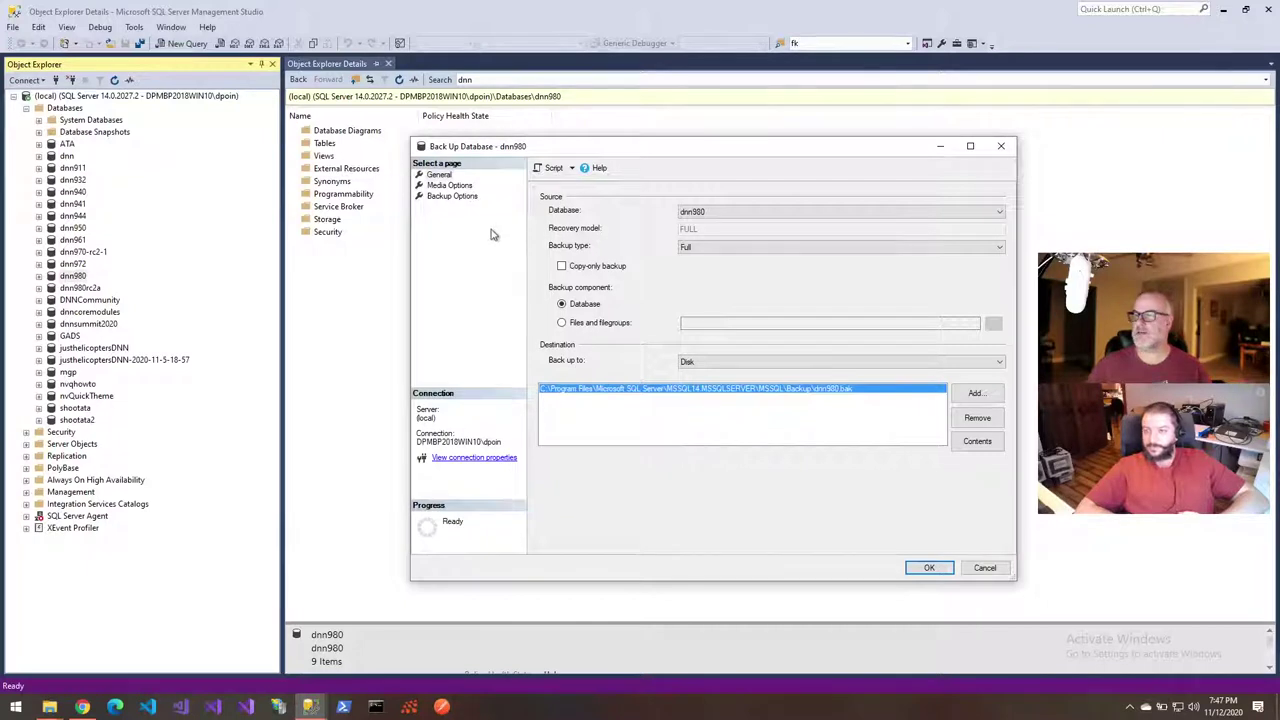
click(452, 196)
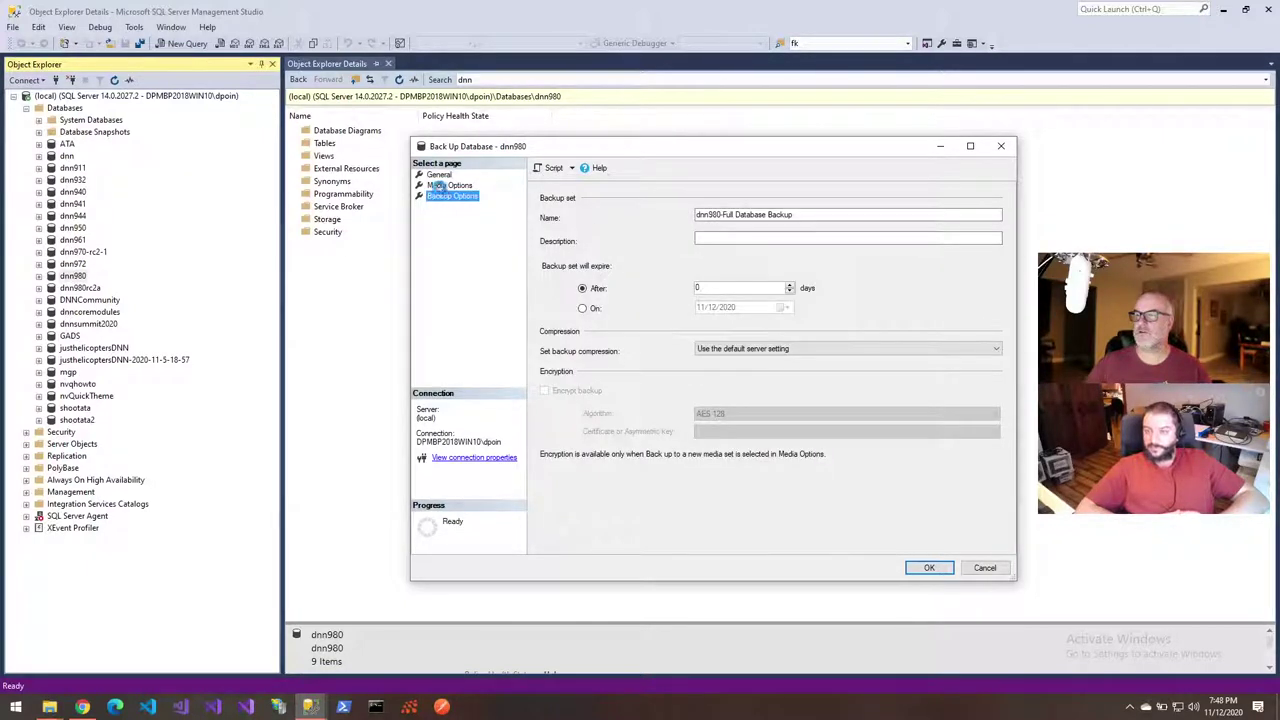
click(448, 186)
click(600, 366)
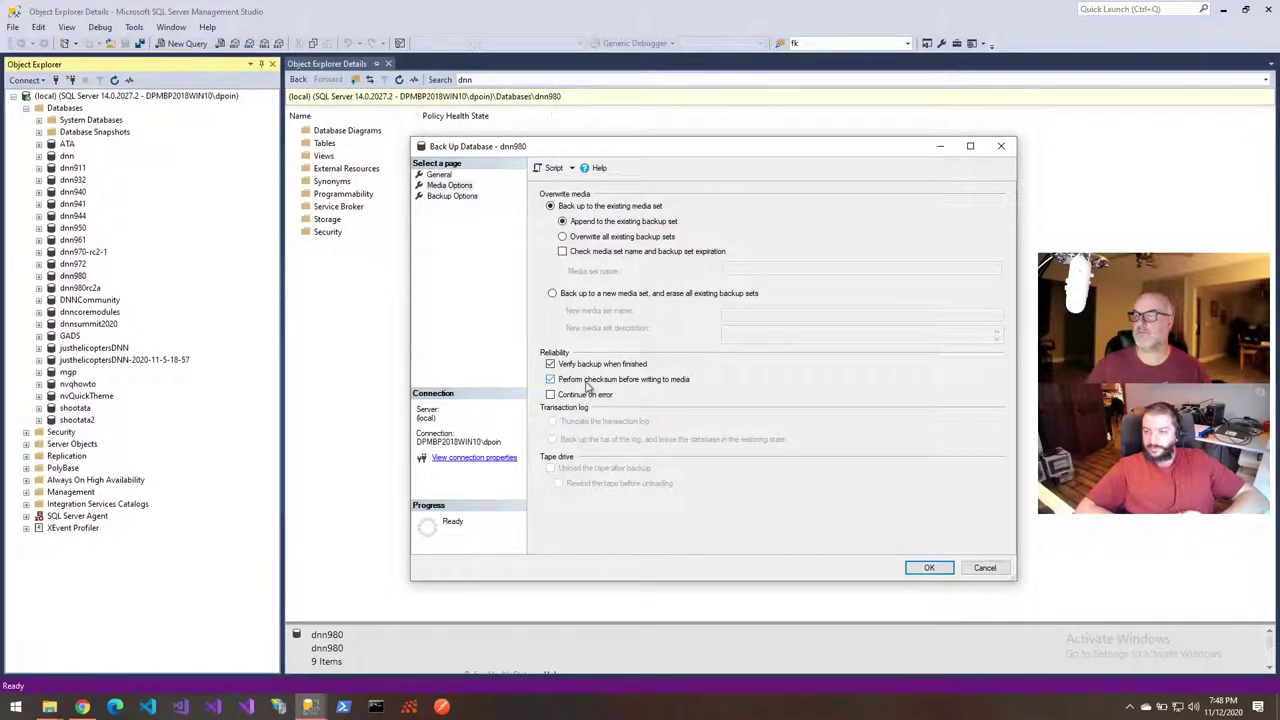
click(929, 568)
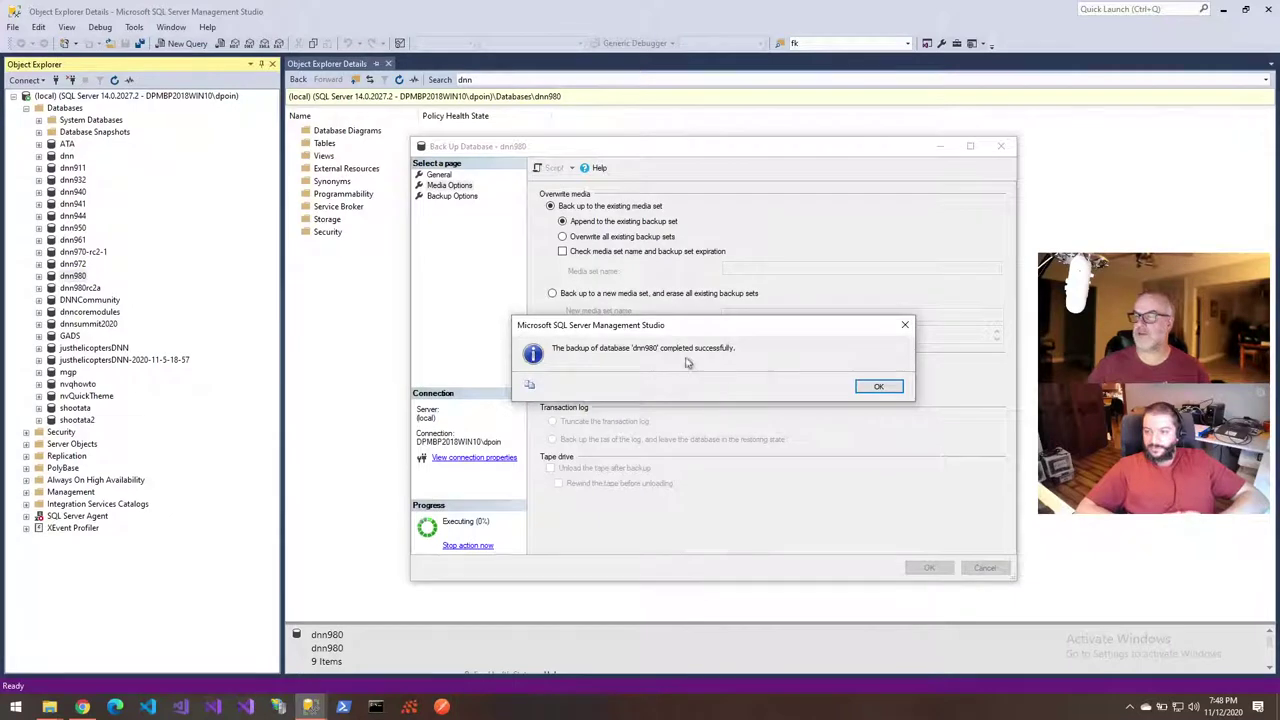
click(878, 386)
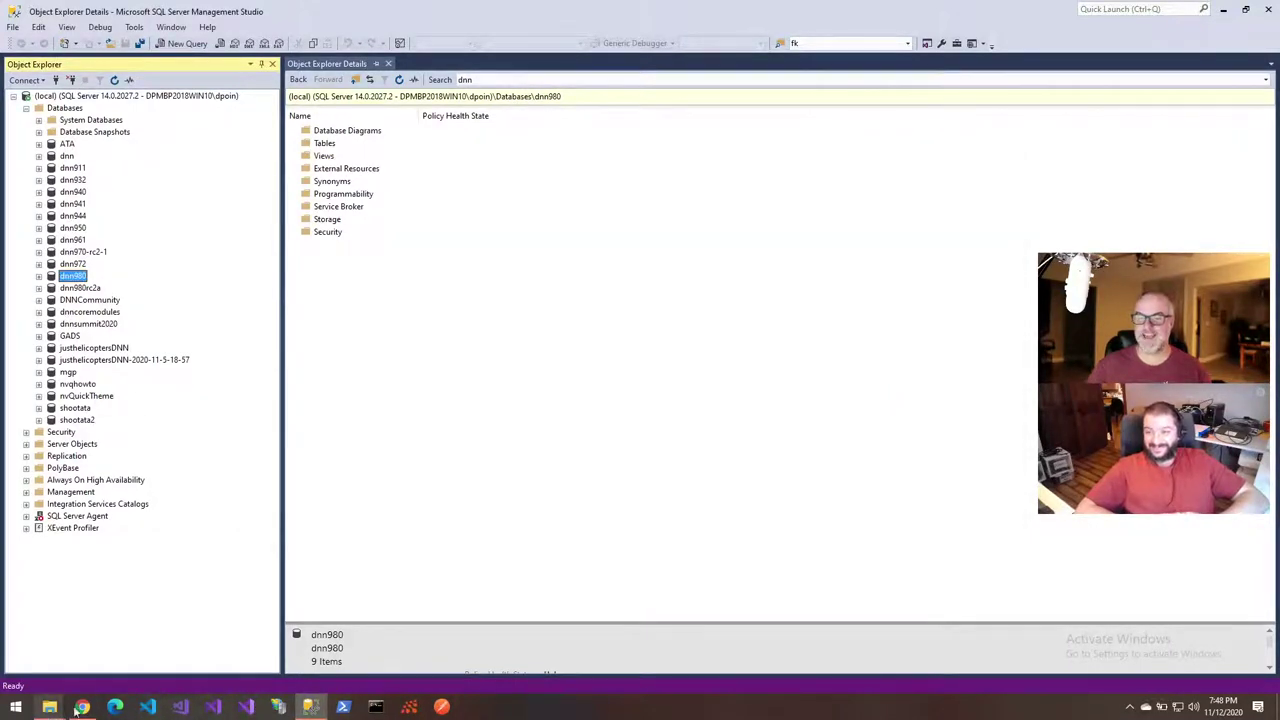
Read the 9.8.0 release notes' Telerik-removal steps, then return to the DNN Telerik Dependency Report tab
mouse_move(50, 706)
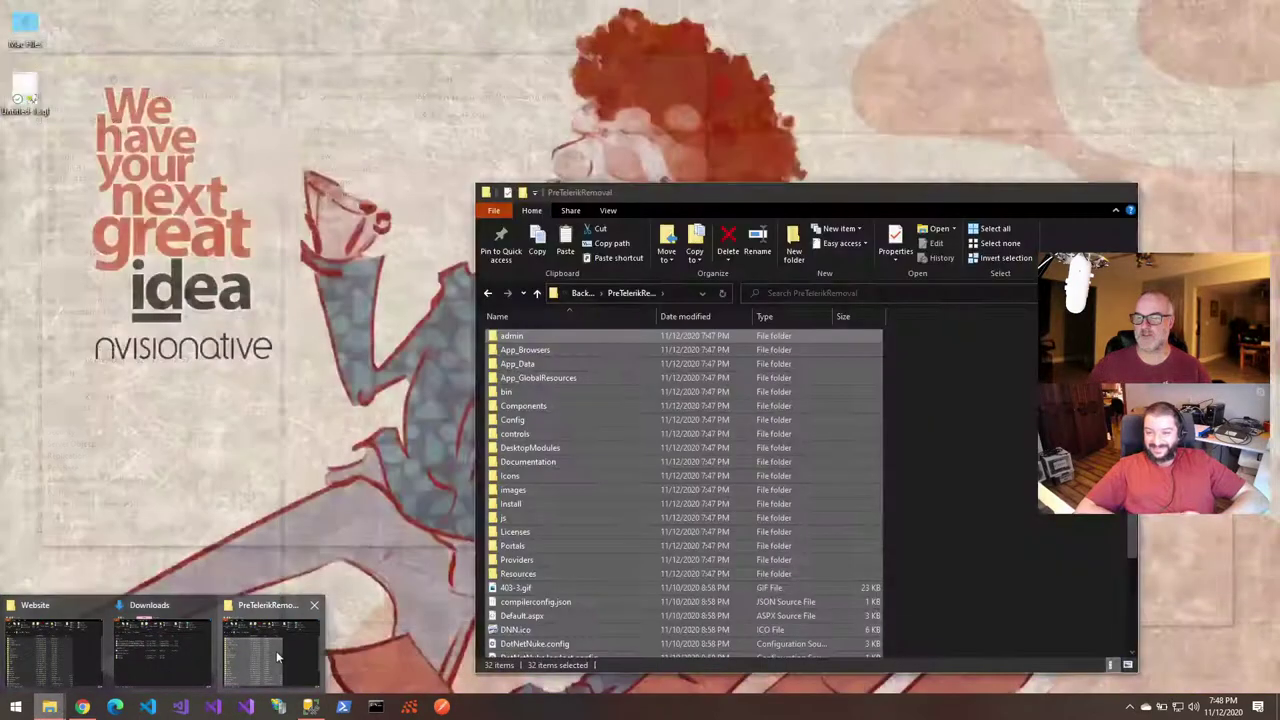
click(276, 653)
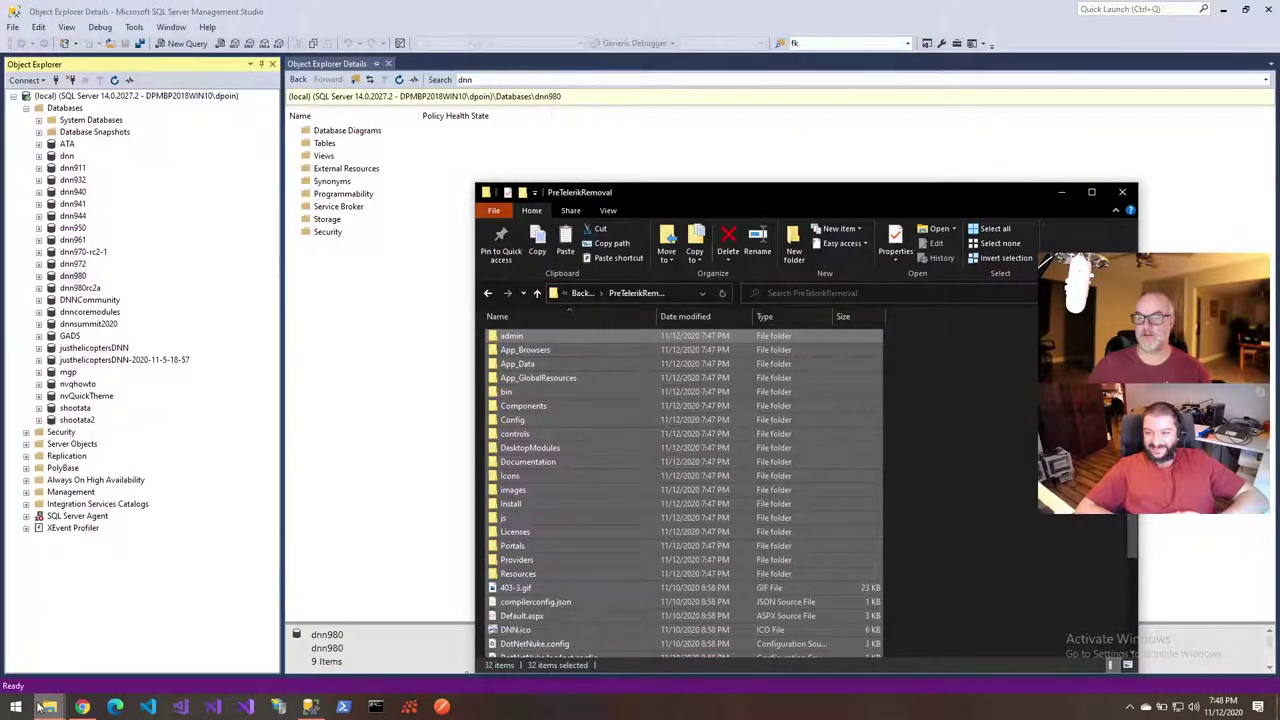
mouse_move(40, 706)
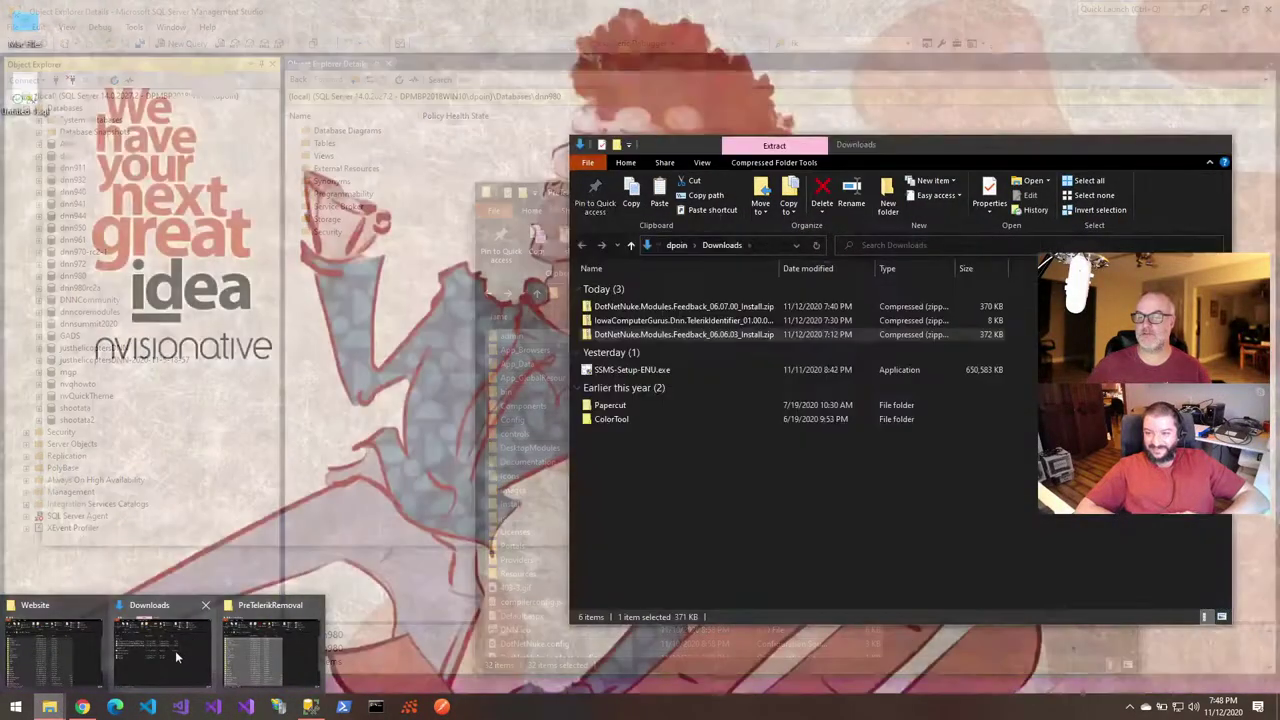
mouse_move(25, 672)
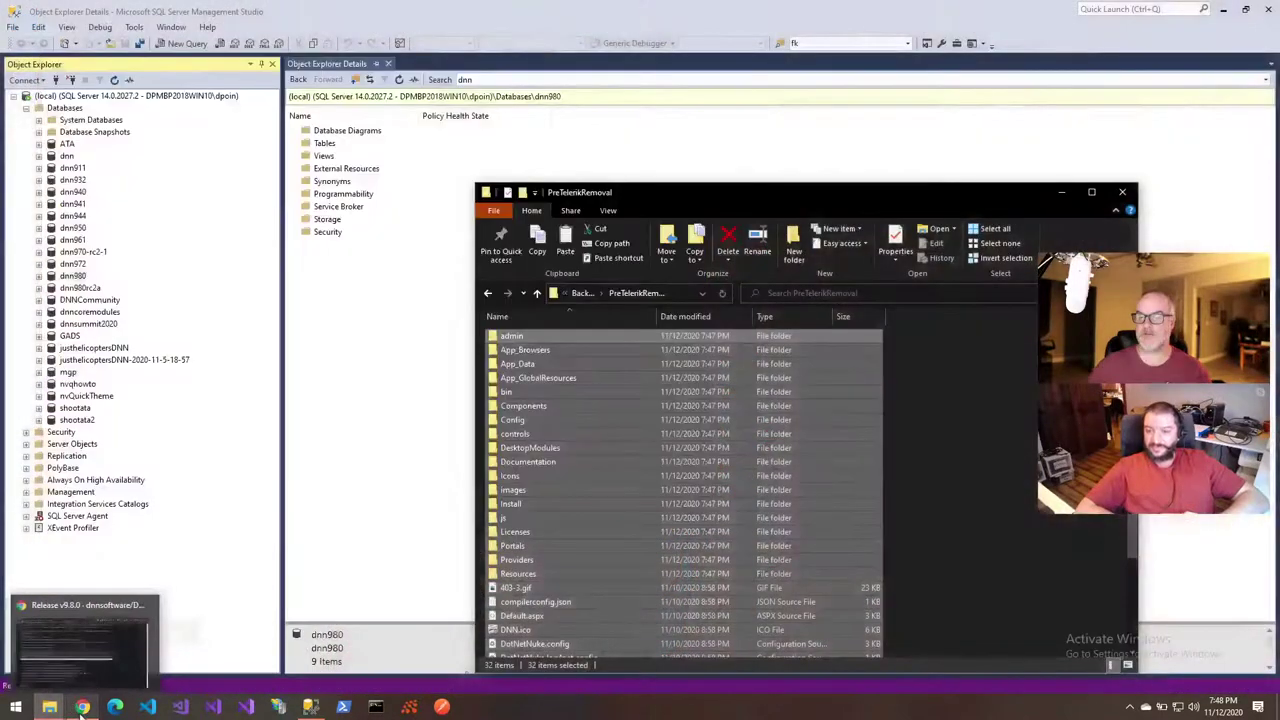
click(82, 706)
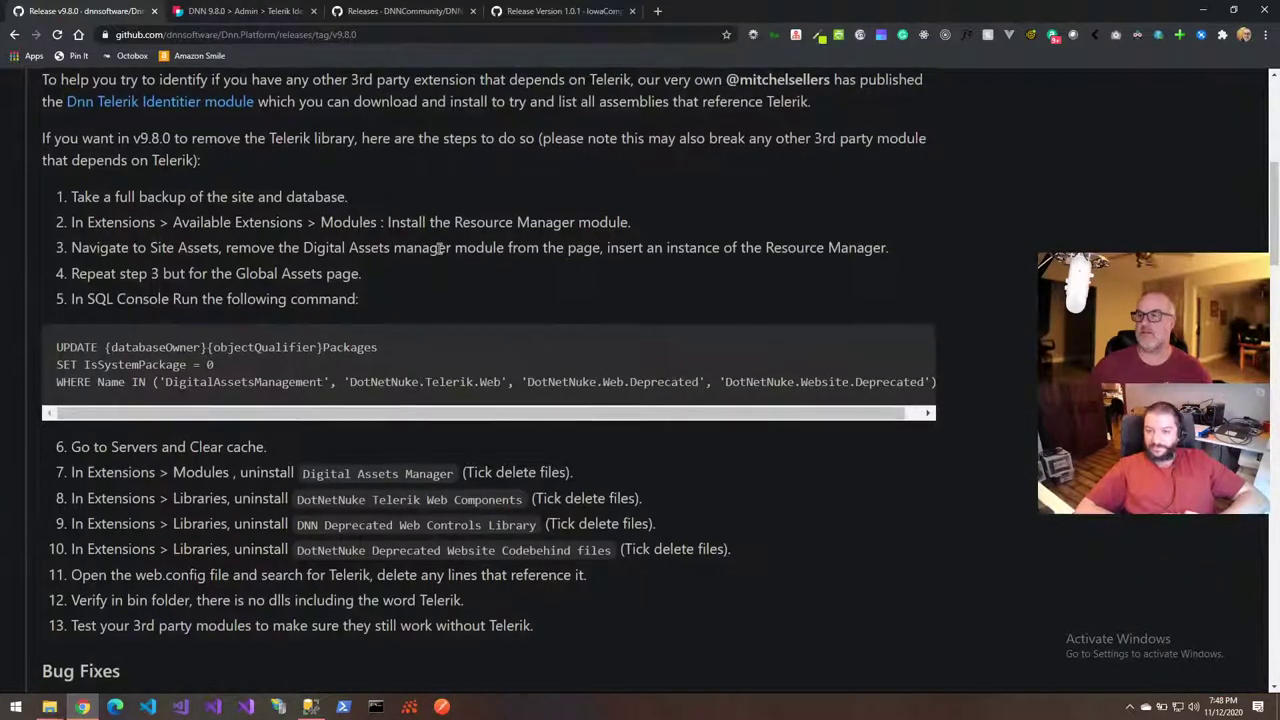
scroll(439, 248, down, 2)
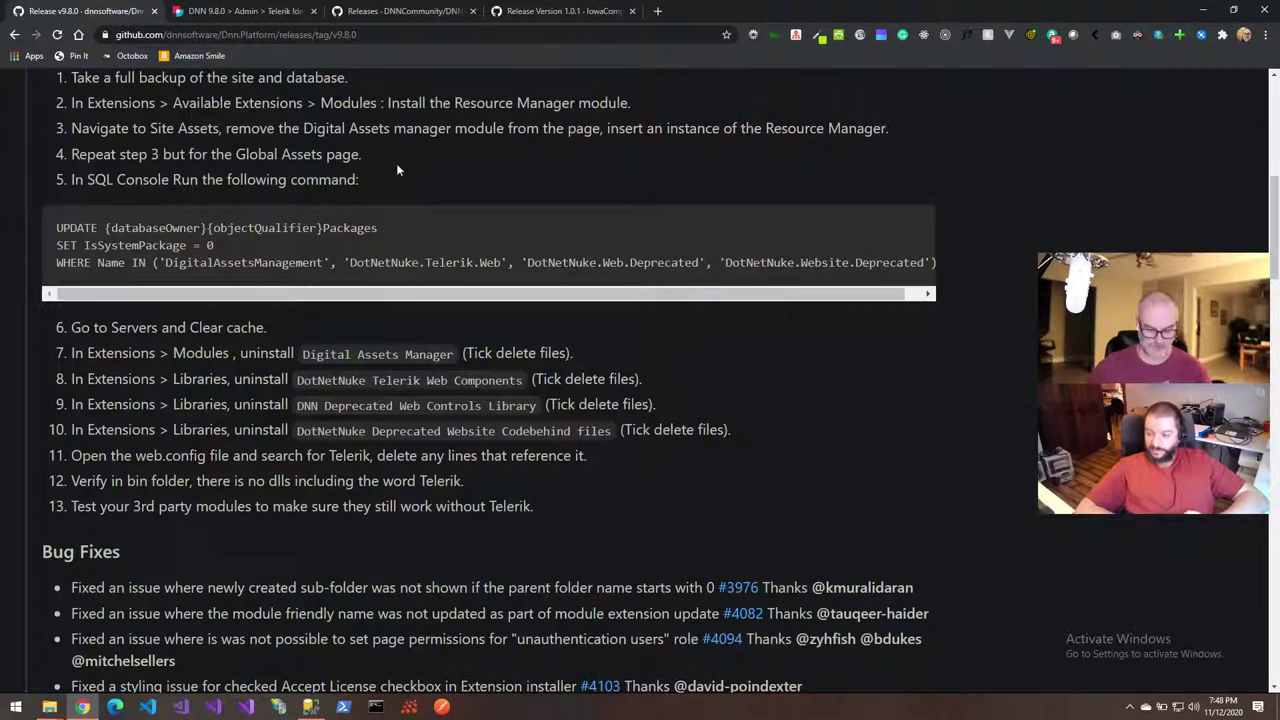
key(alt+Tab)
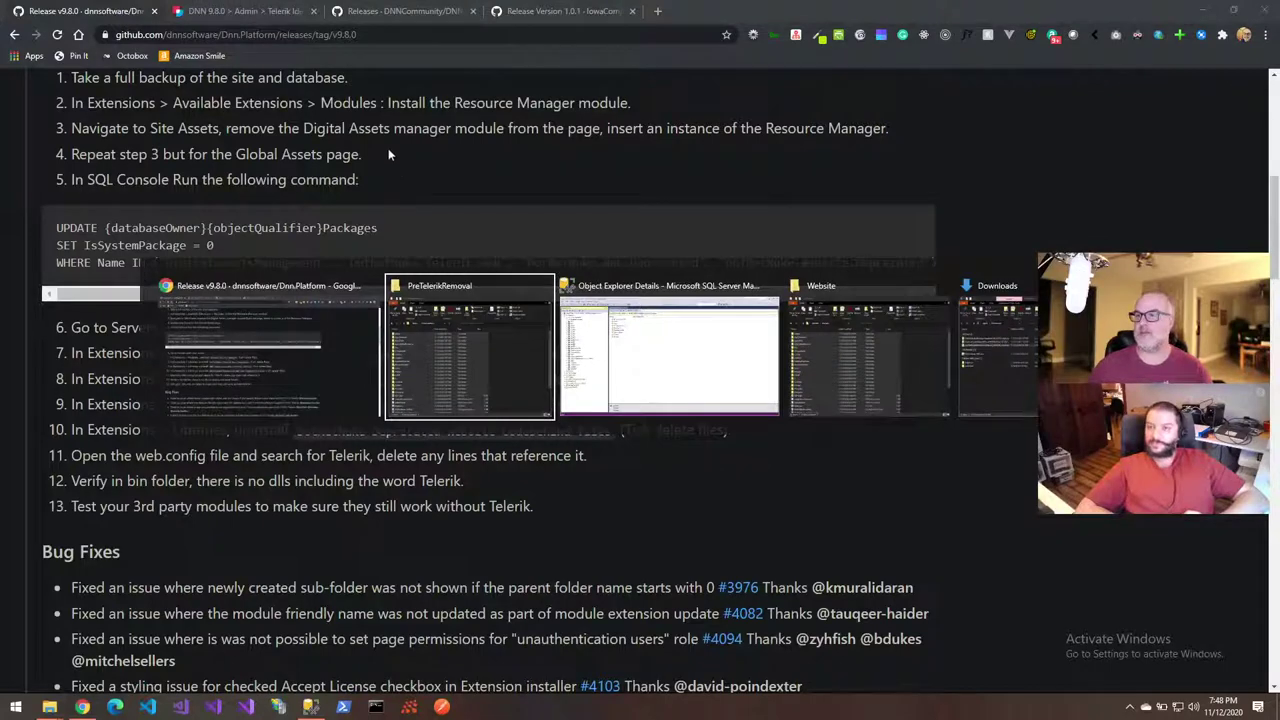
key(Escape)
click(207, 12)
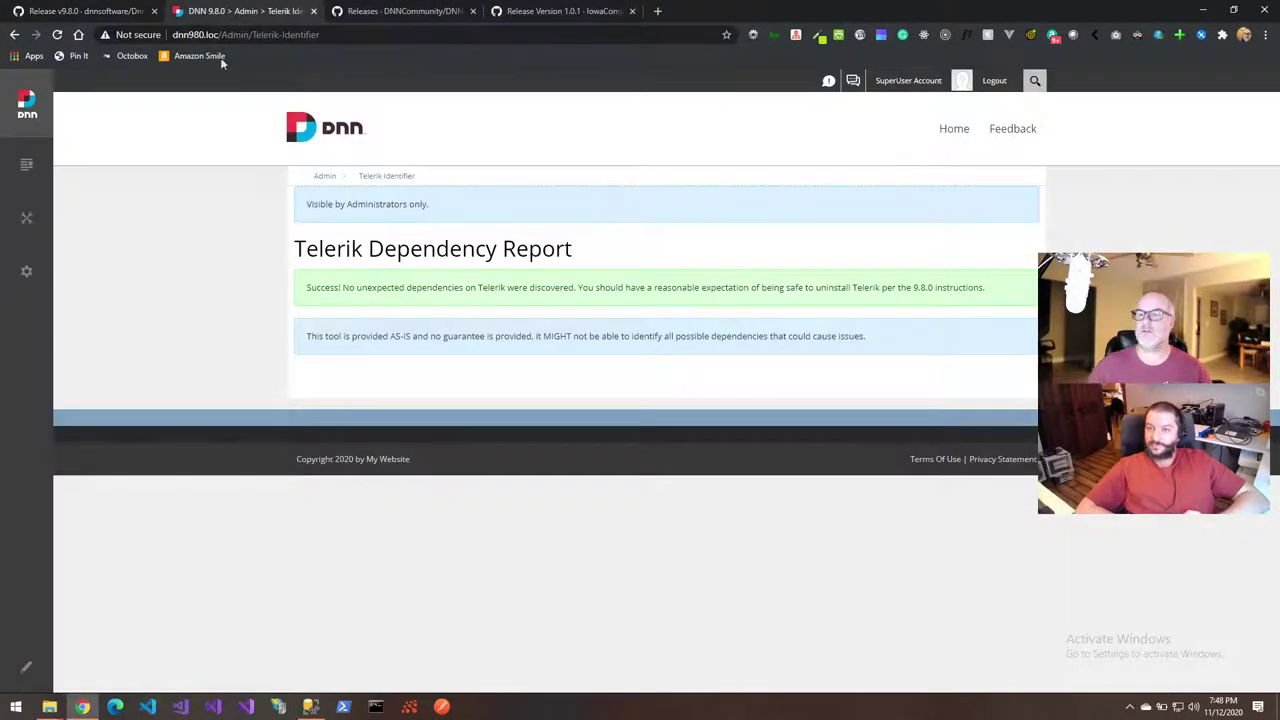
Install Resource Manager from Available Extensions, accepting its license, and close the installation report
mouse_move(34, 280)
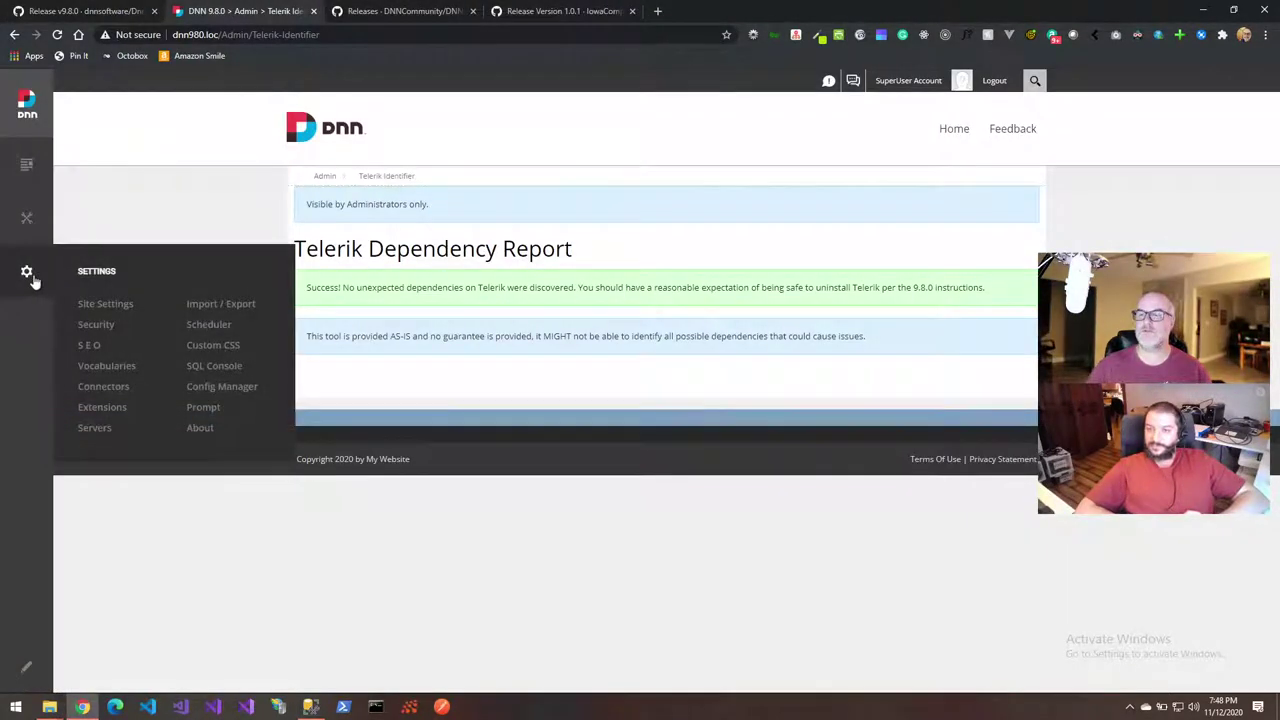
click(104, 410)
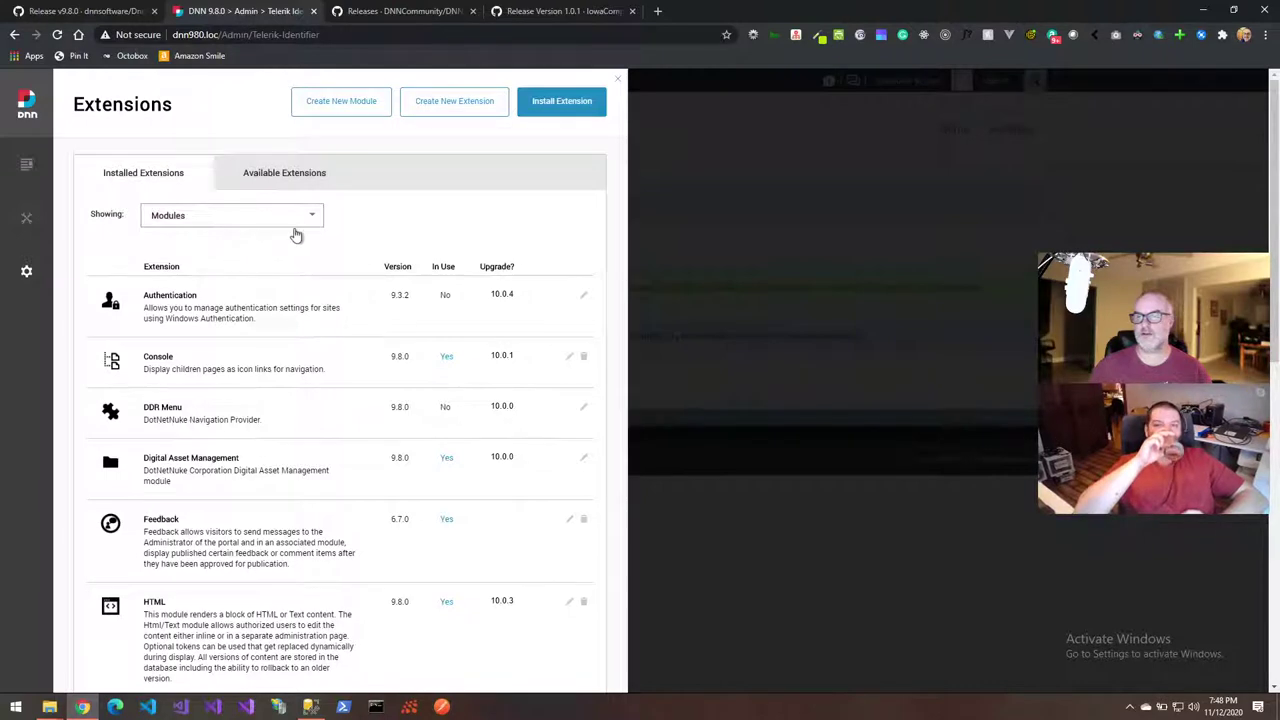
click(276, 182)
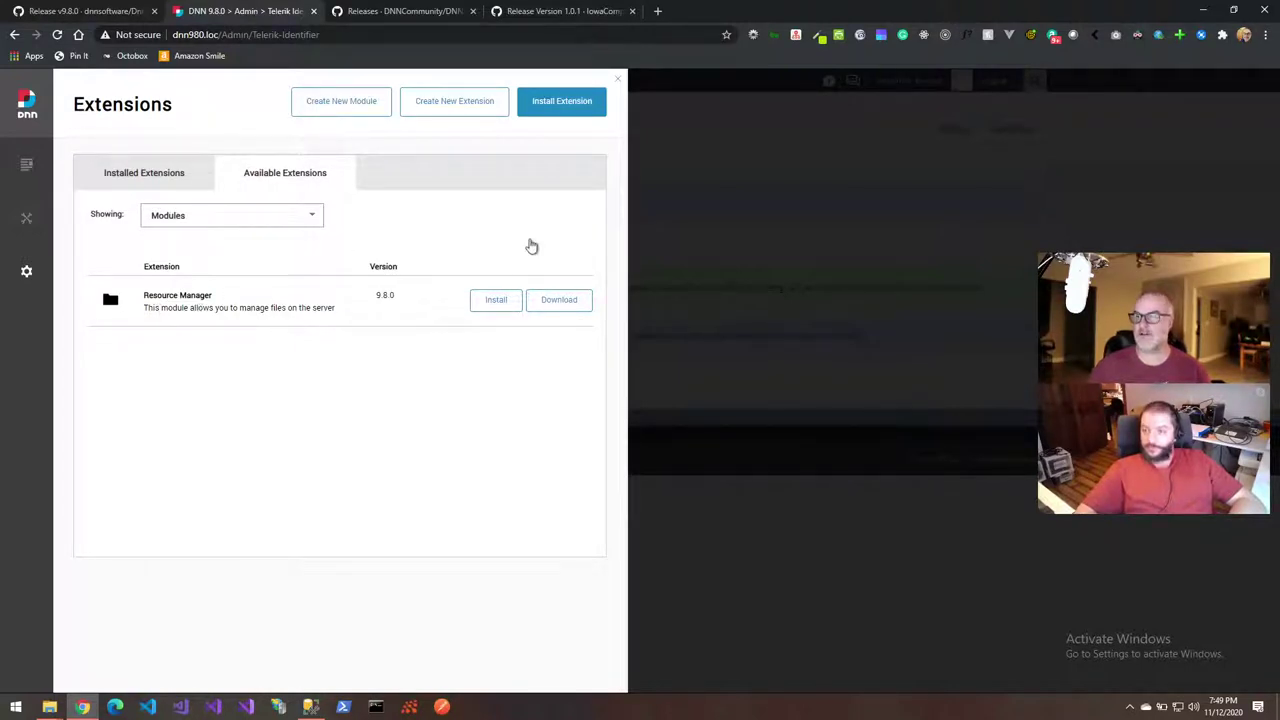
click(483, 308)
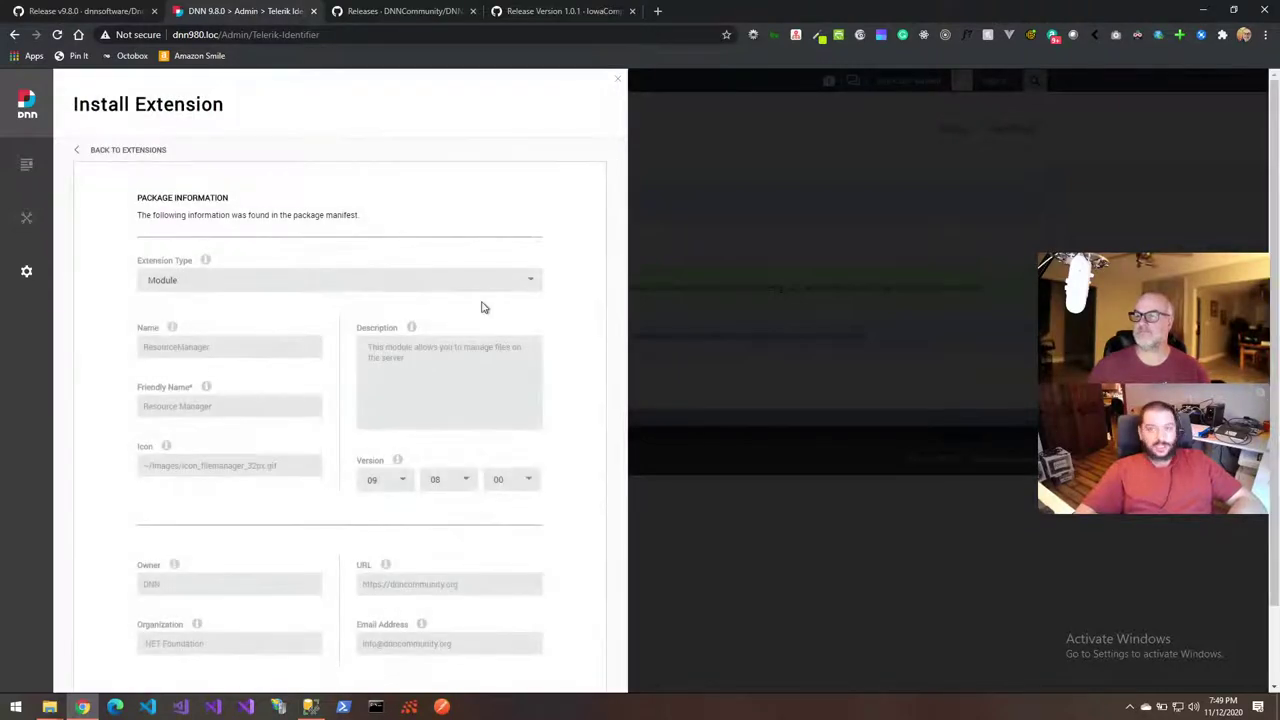
scroll(326, 438, down, 2)
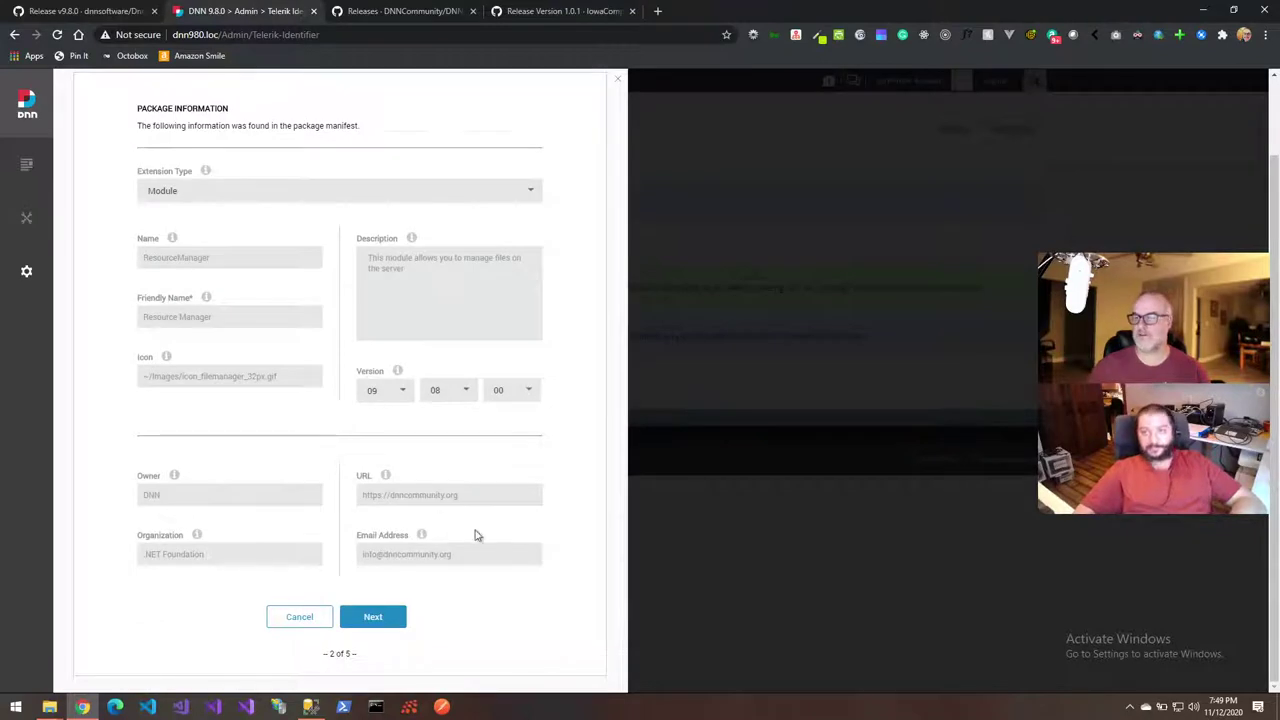
click(388, 622)
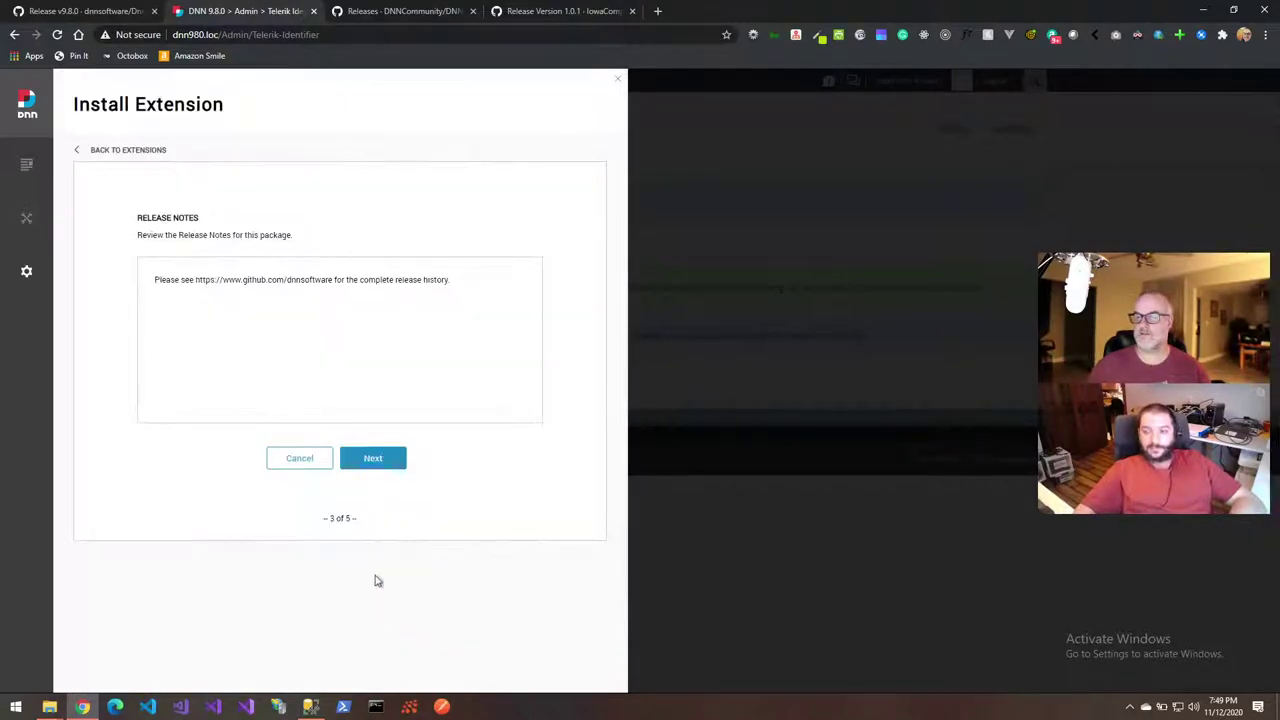
click(374, 462)
click(341, 458)
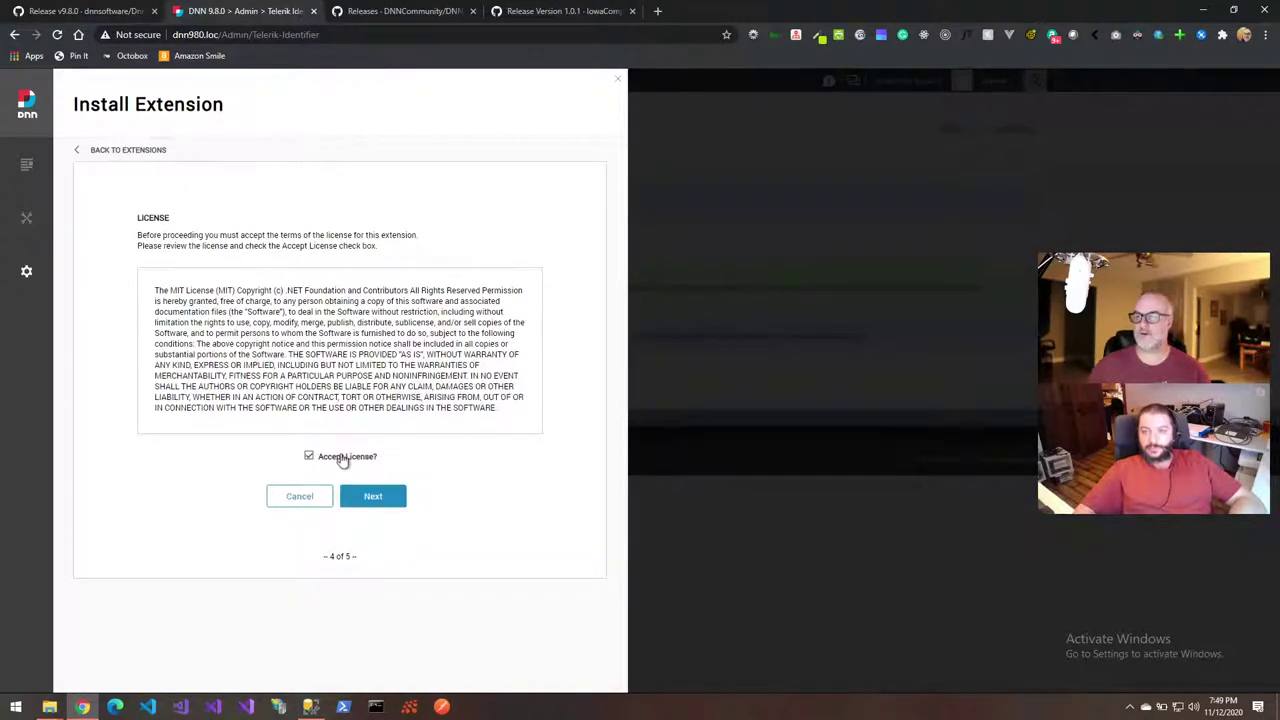
click(375, 497)
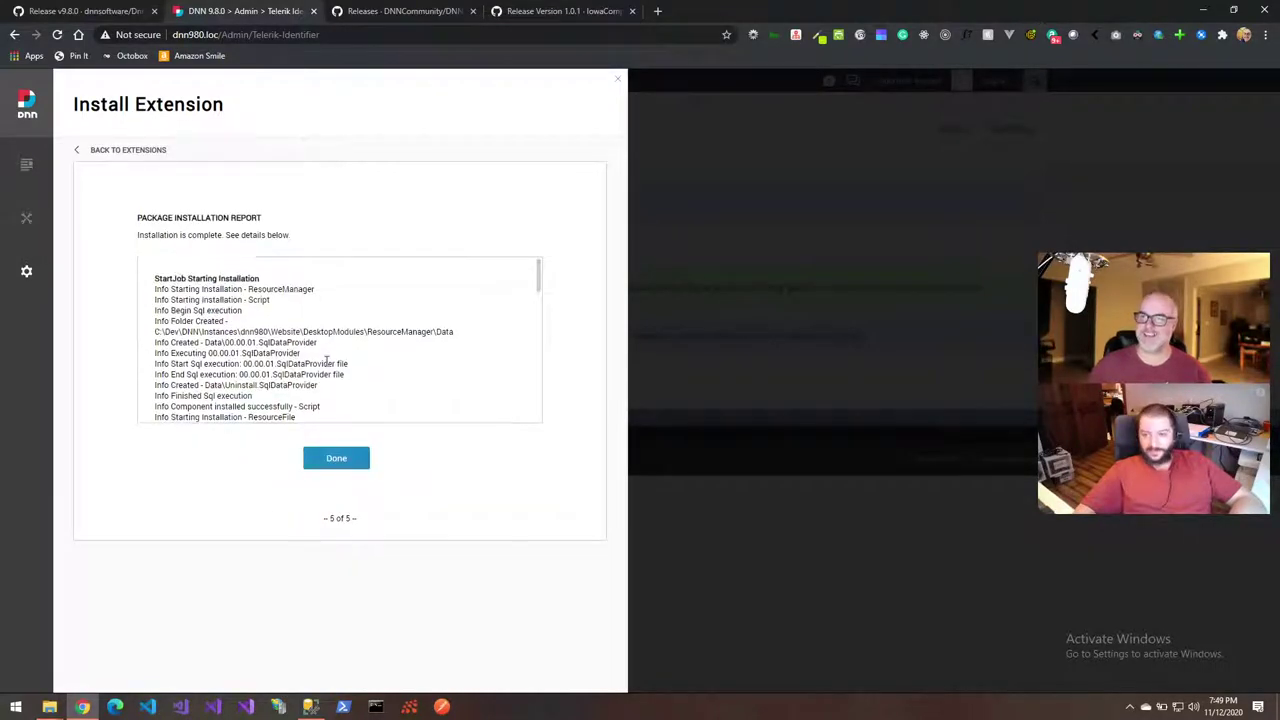
scroll(326, 361, down, 15)
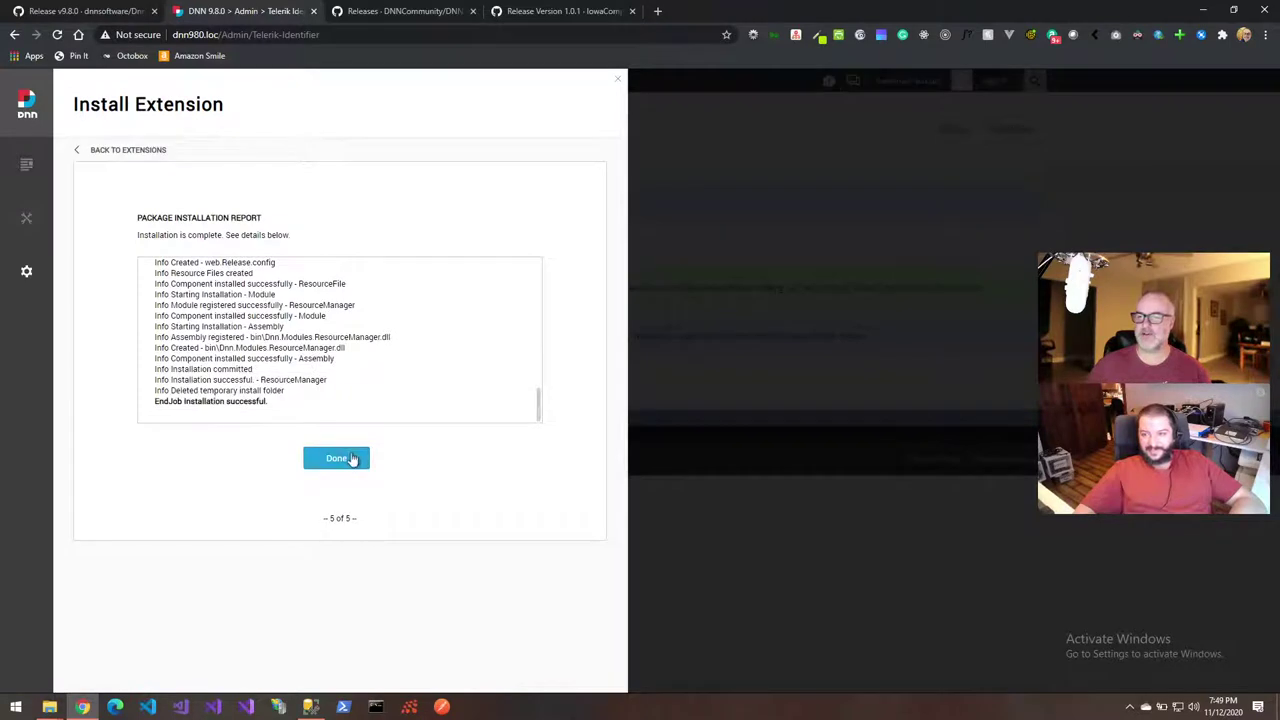
click(337, 458)
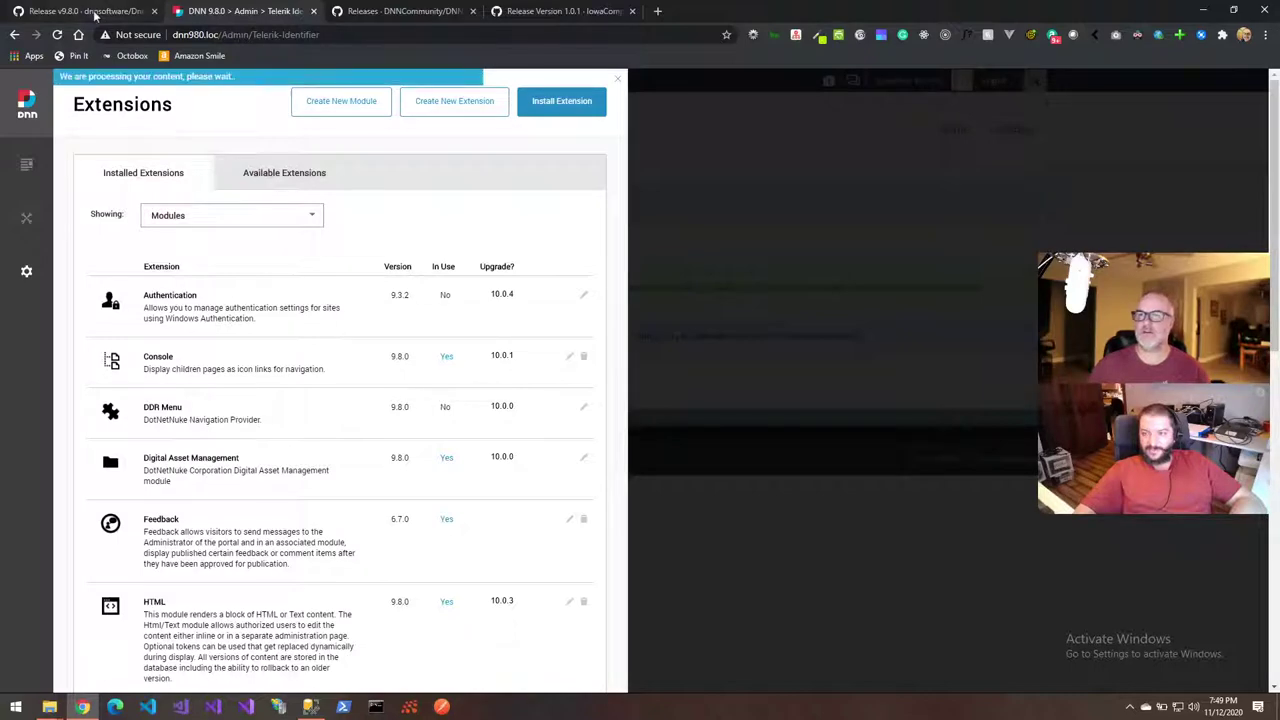
Review the Telerik removal steps in the v9.8.0 release notes, then return to the DNN Extensions list
click(95, 14)
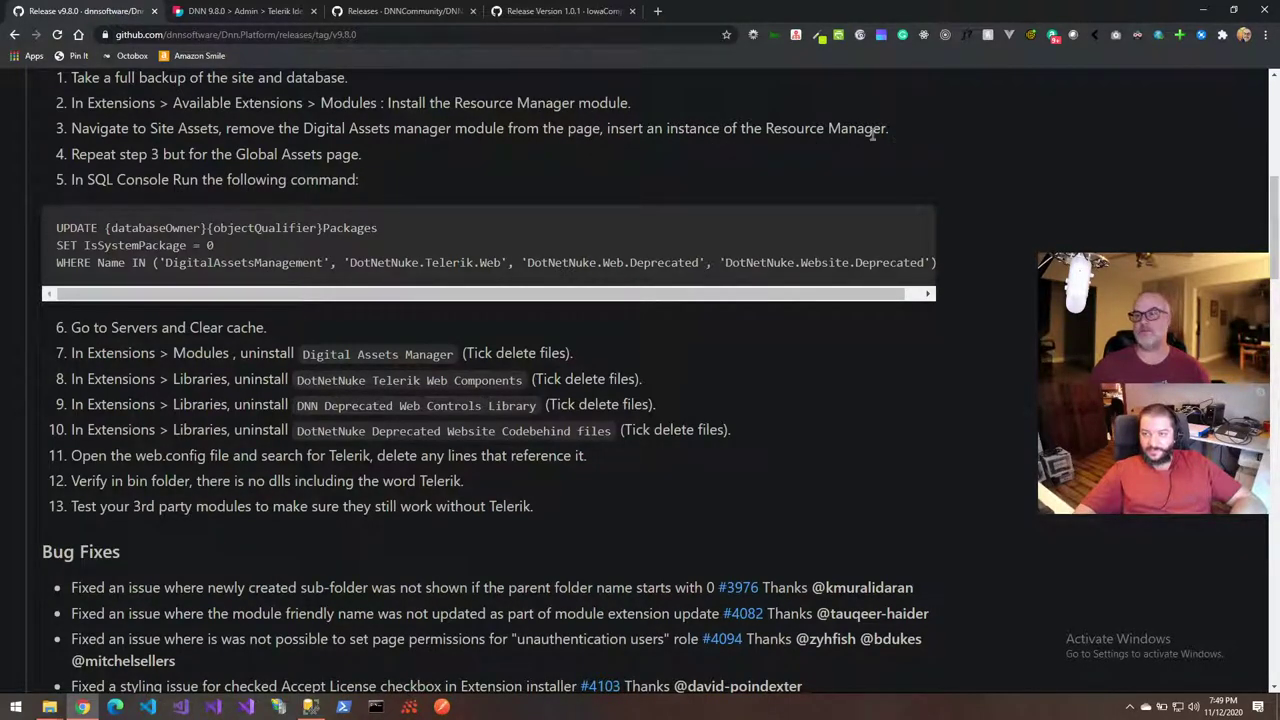
click(226, 12)
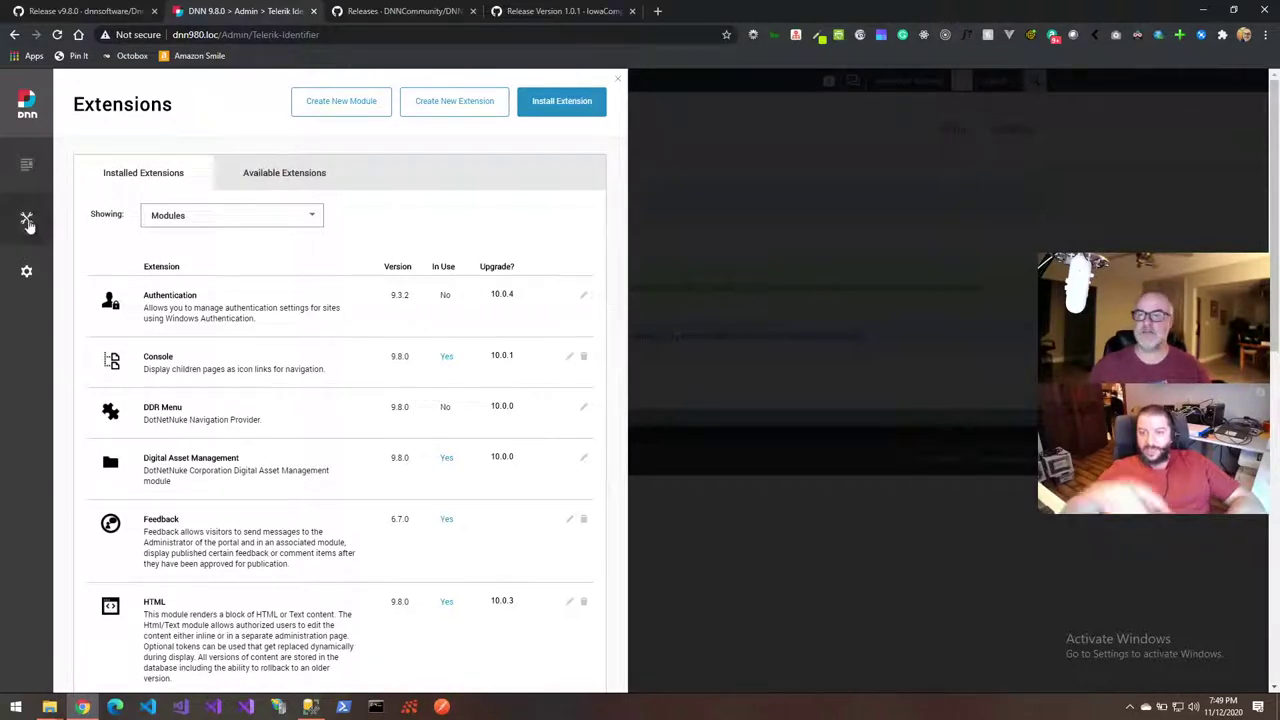
mouse_move(26, 218)
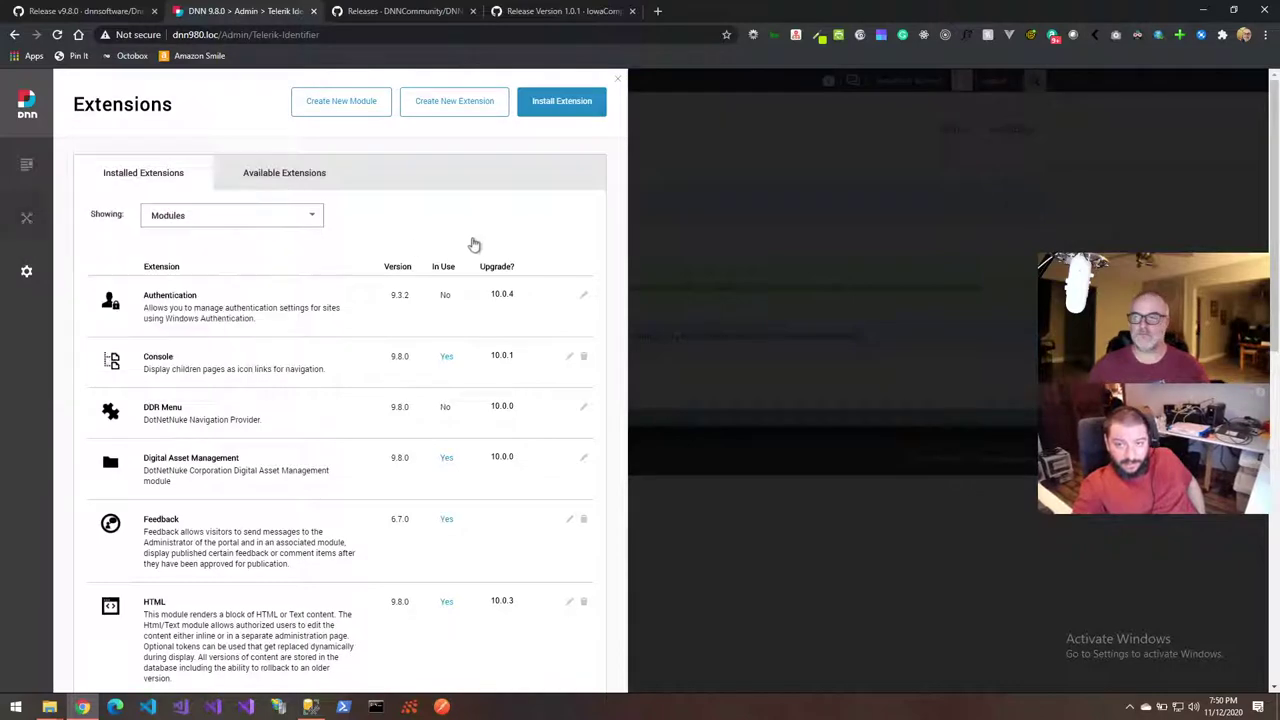
scroll(477, 245, down, 2)
scroll(477, 245, down, 3)
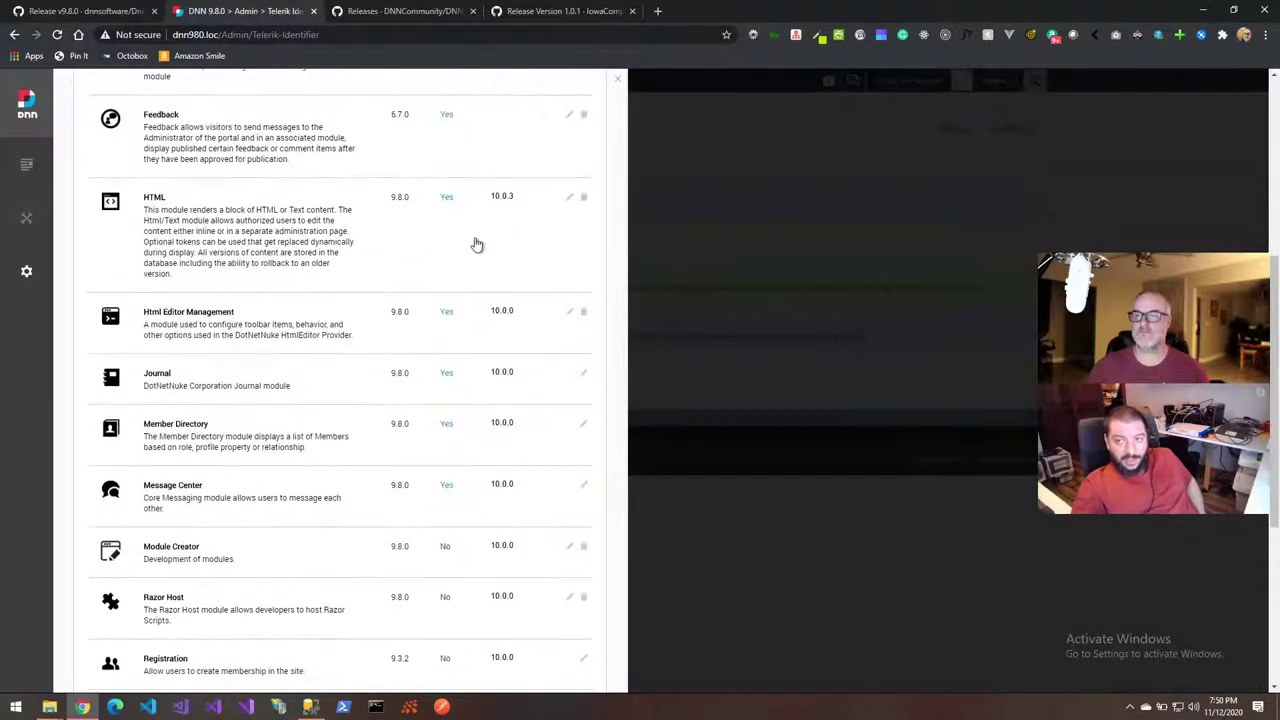
scroll(477, 245, up, 2)
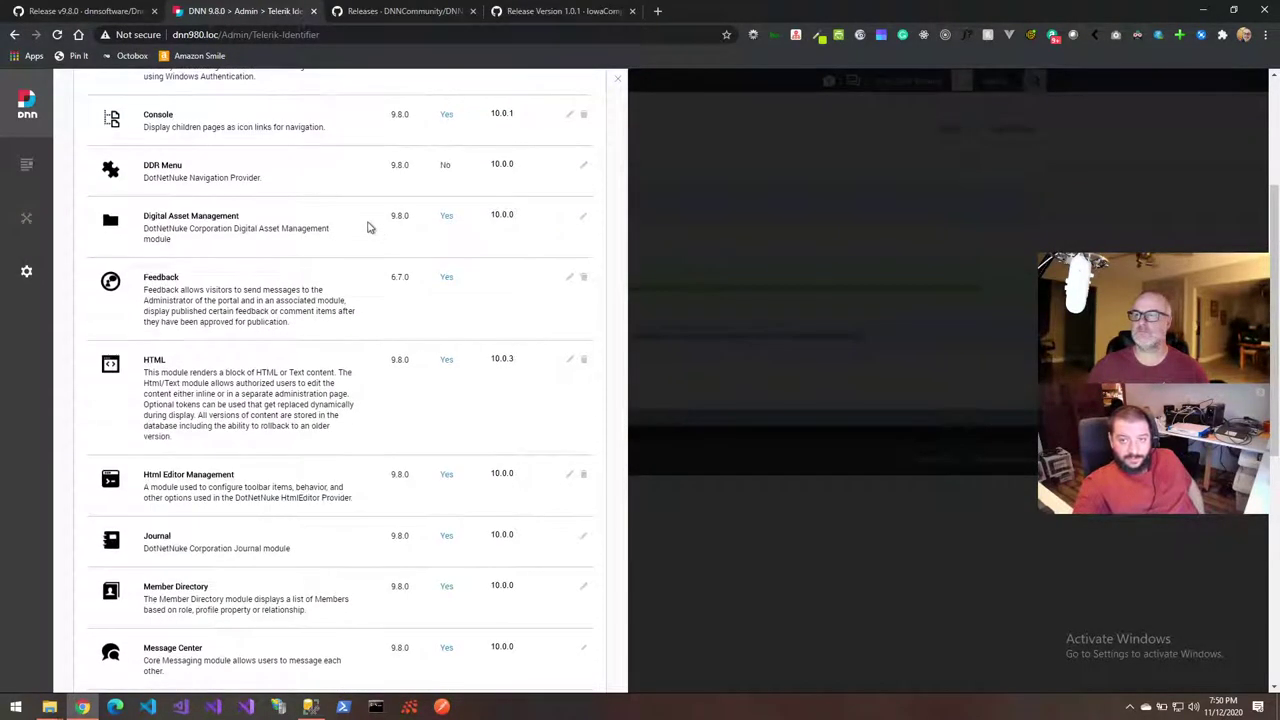
Confirm Digital Asset Management is used only on Admin > File Management, then go to Site Assets
click(446, 217)
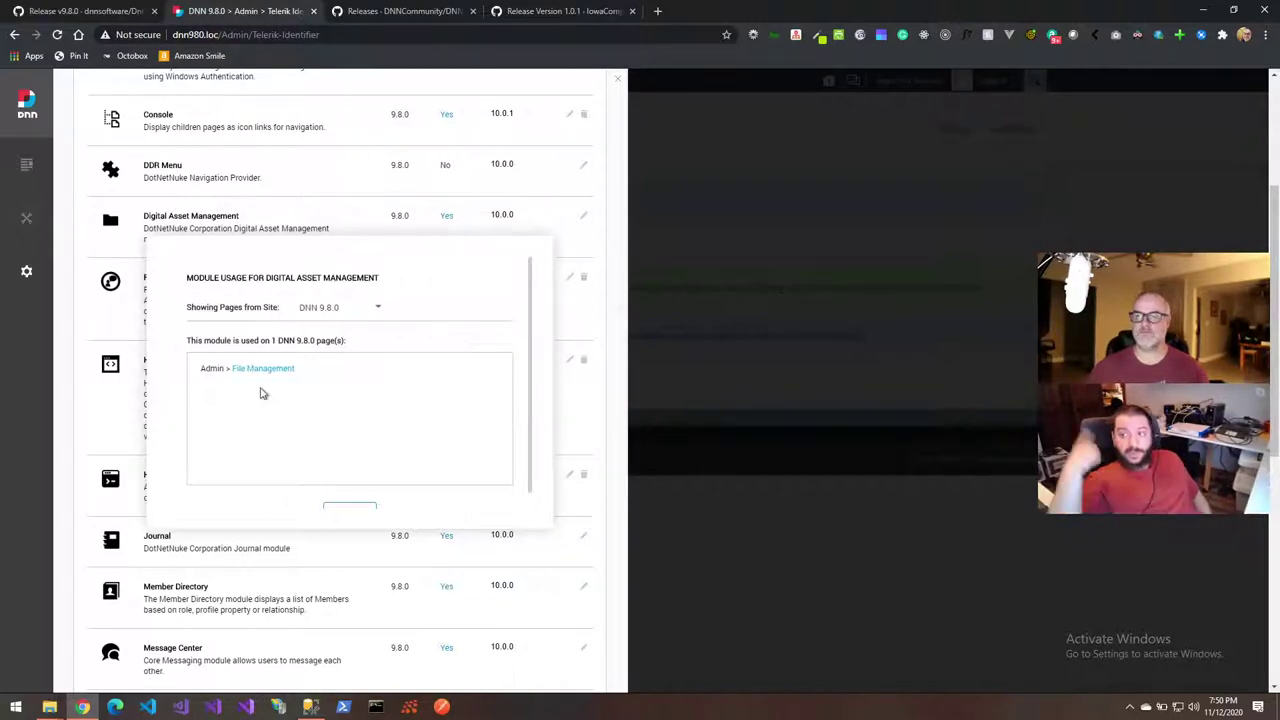
scroll(262, 393, down, 1)
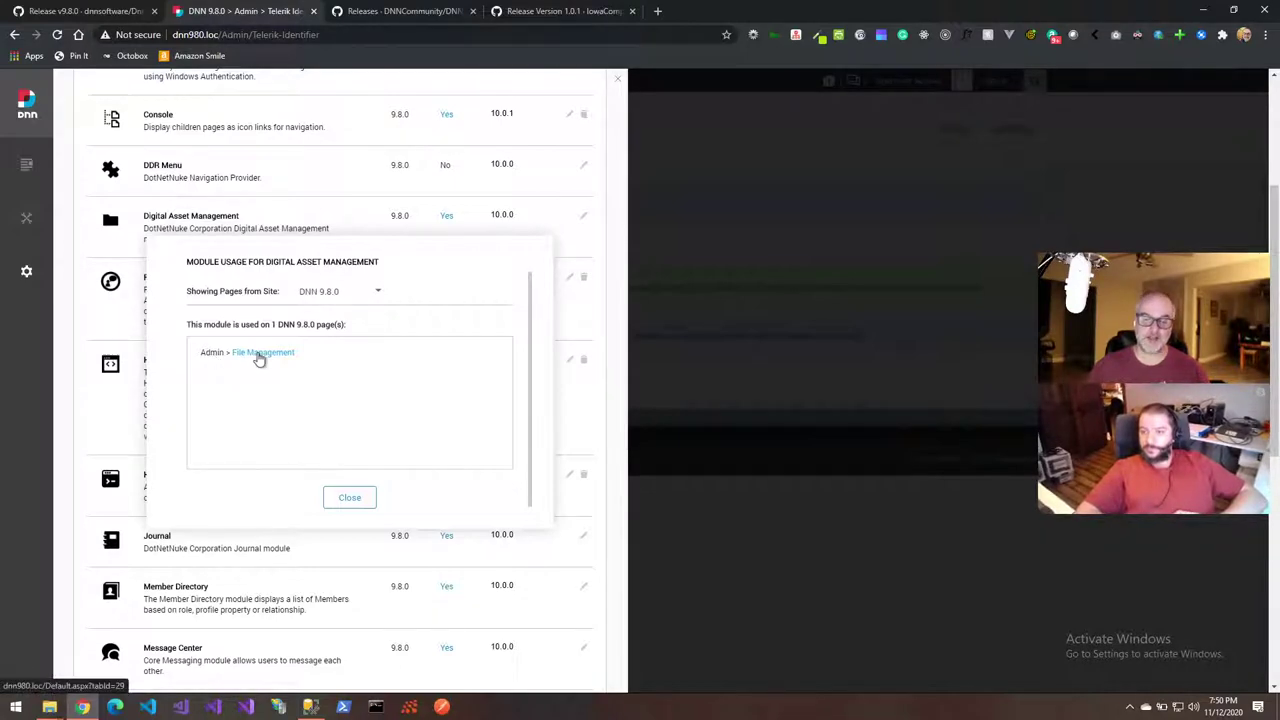
click(354, 500)
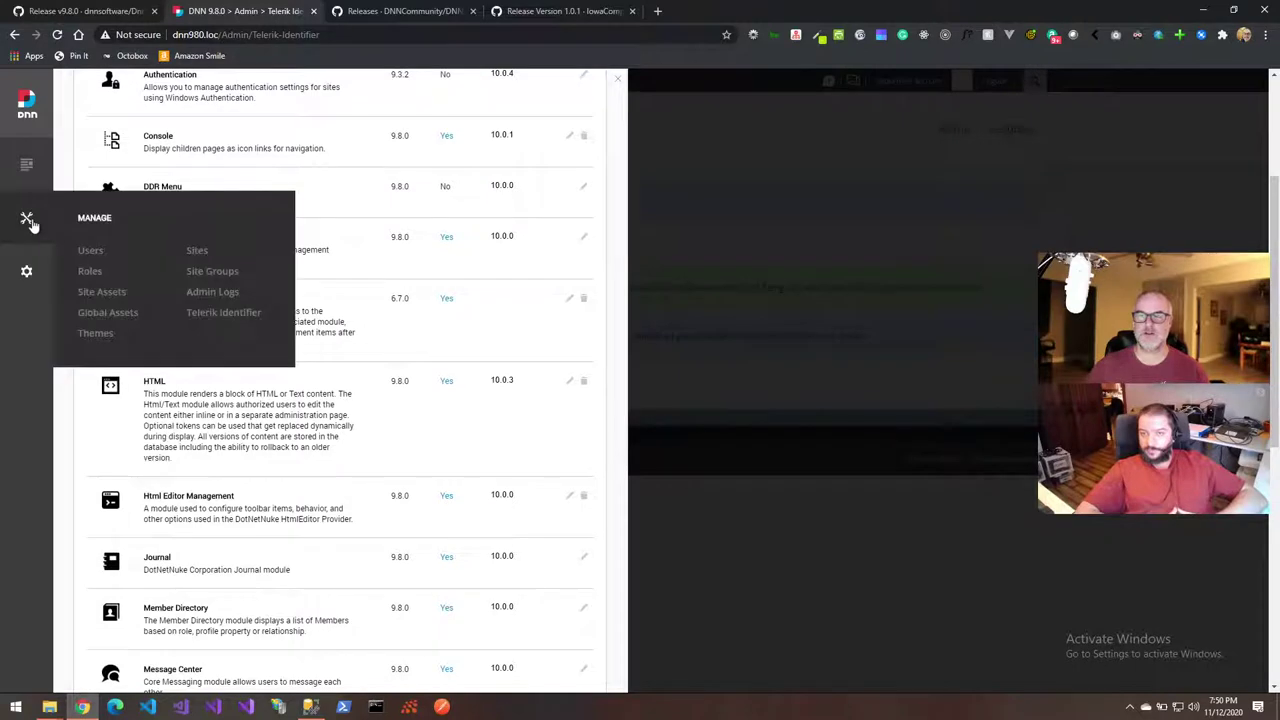
click(104, 293)
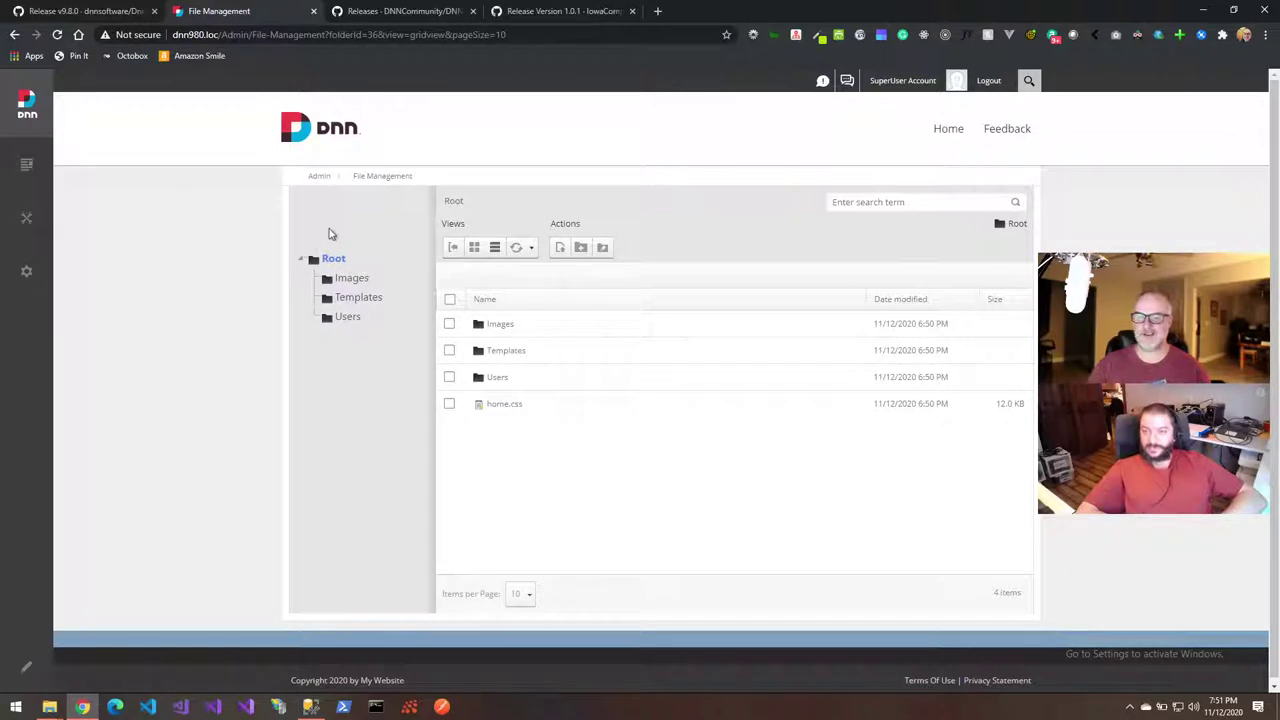
In edit mode, delete the Digital Asset Management module from Site Assets, then return to the release notes
click(27, 667)
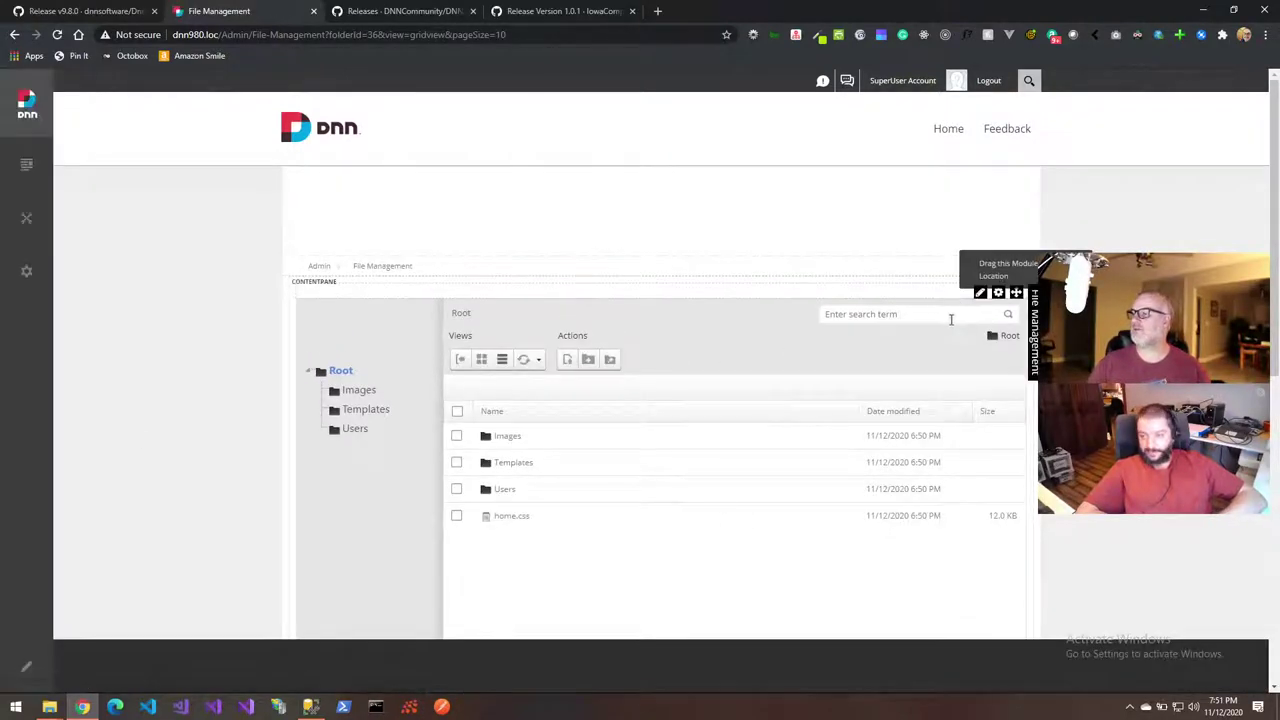
mouse_move(1000, 293)
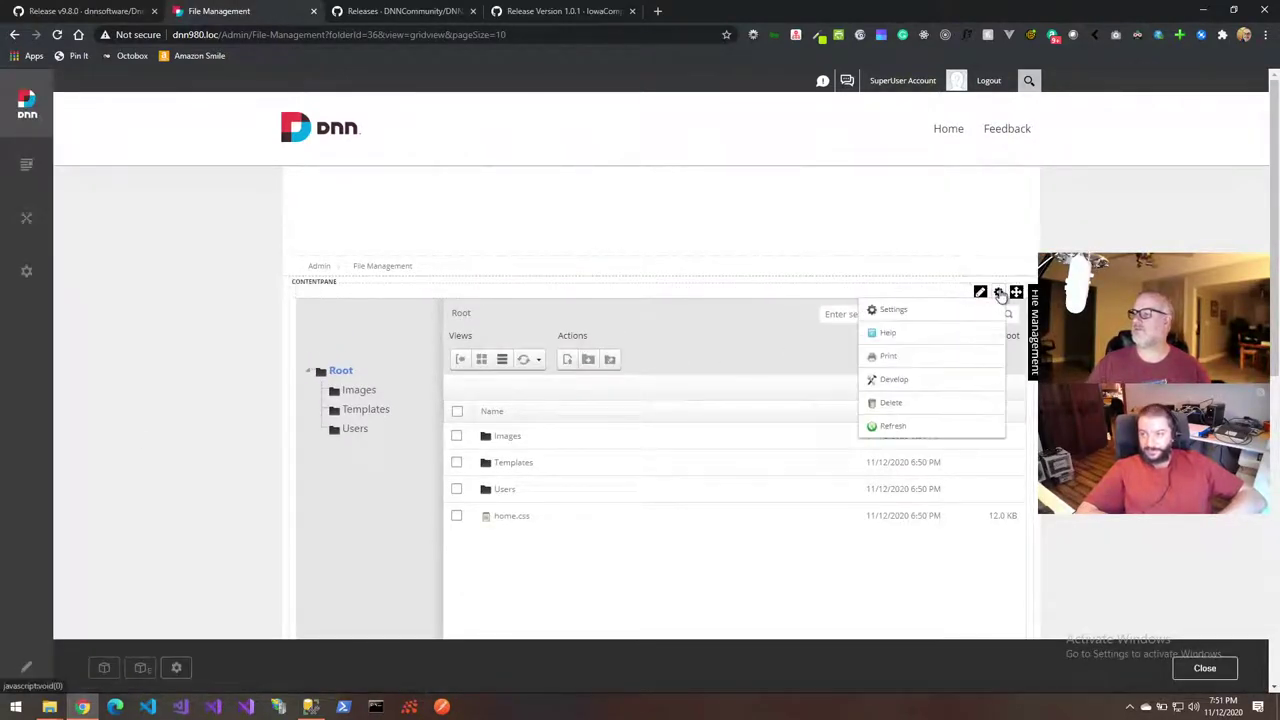
click(893, 402)
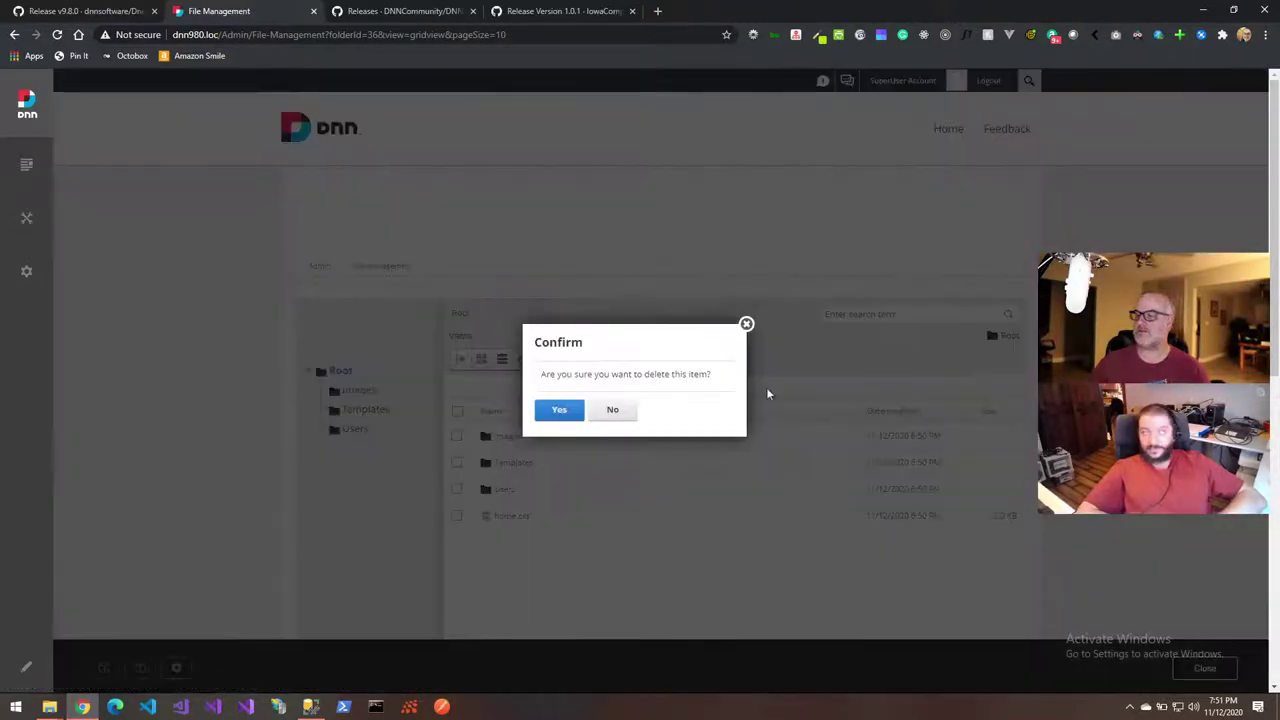
click(561, 412)
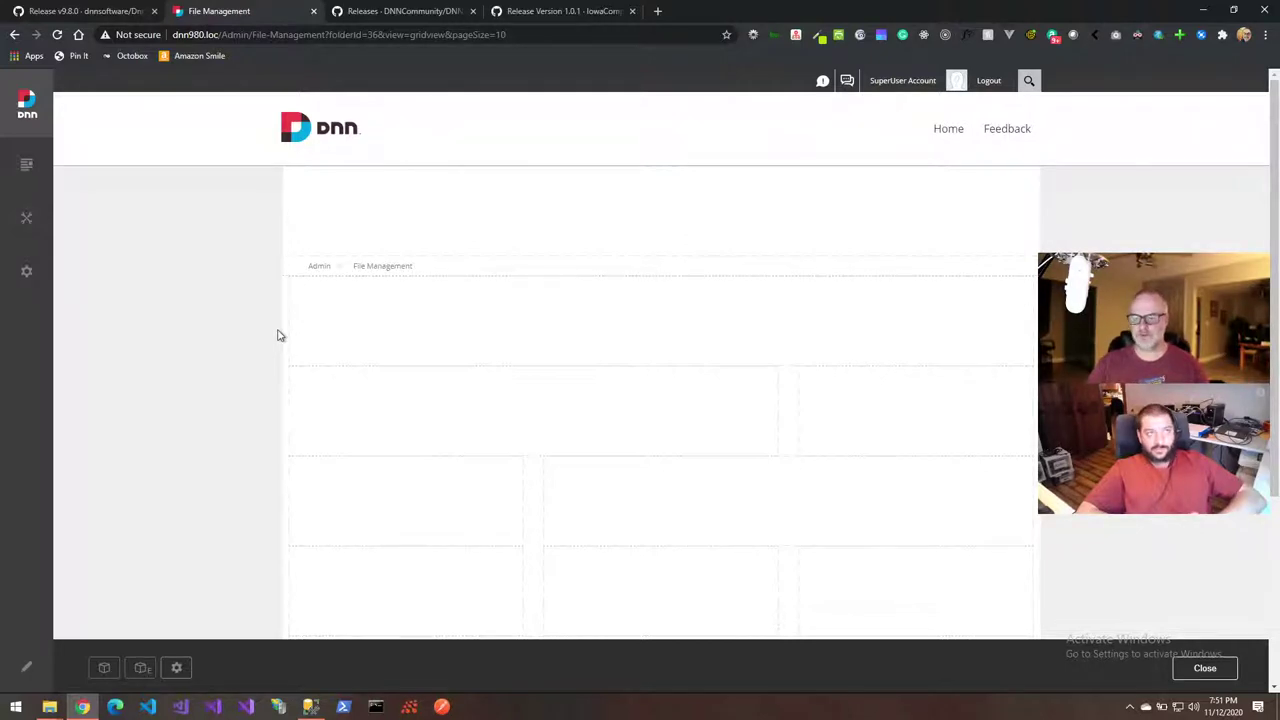
click(85, 12)
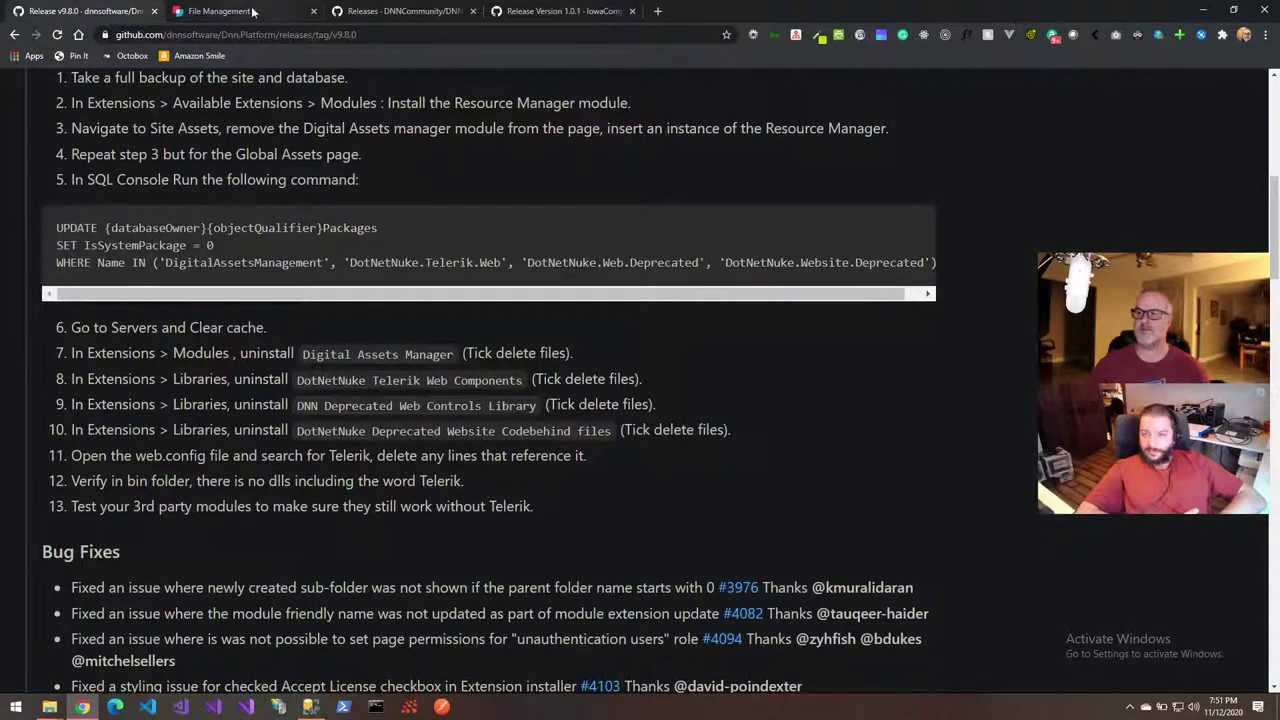
Place a Resource Manager module, found by searching 'res', in the Site Assets content pane
click(220, 11)
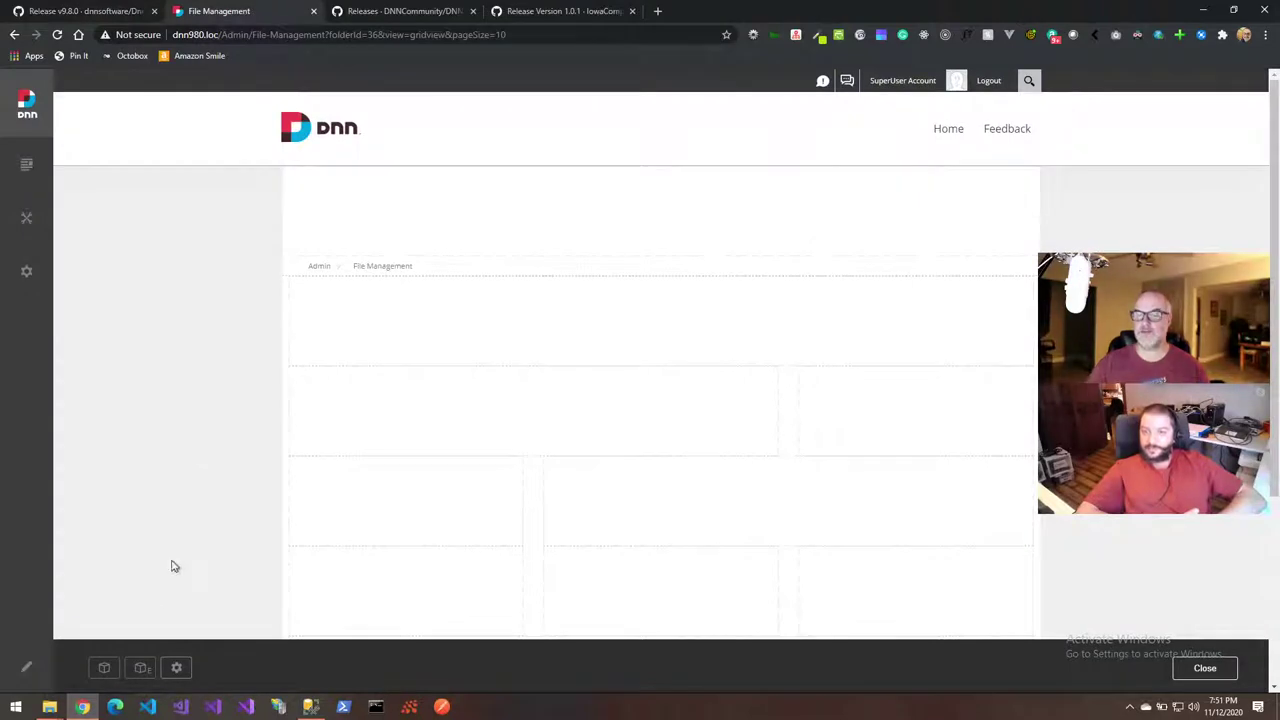
click(106, 668)
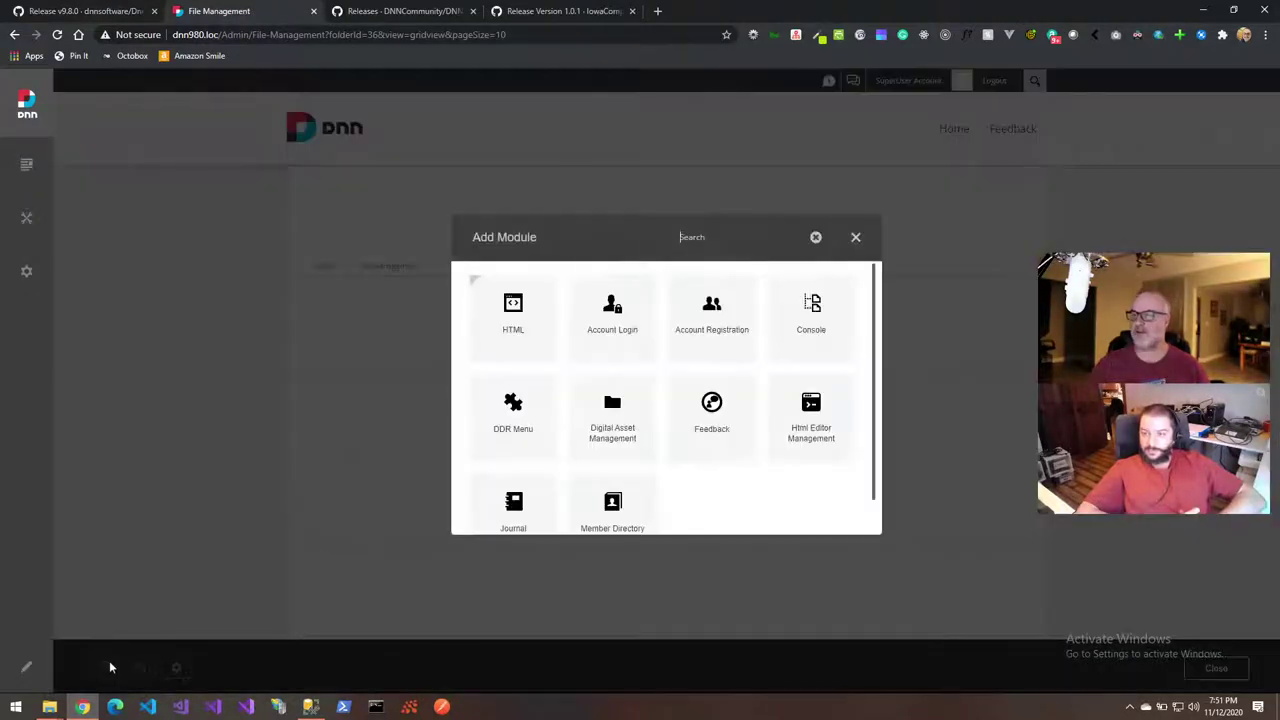
text(res)
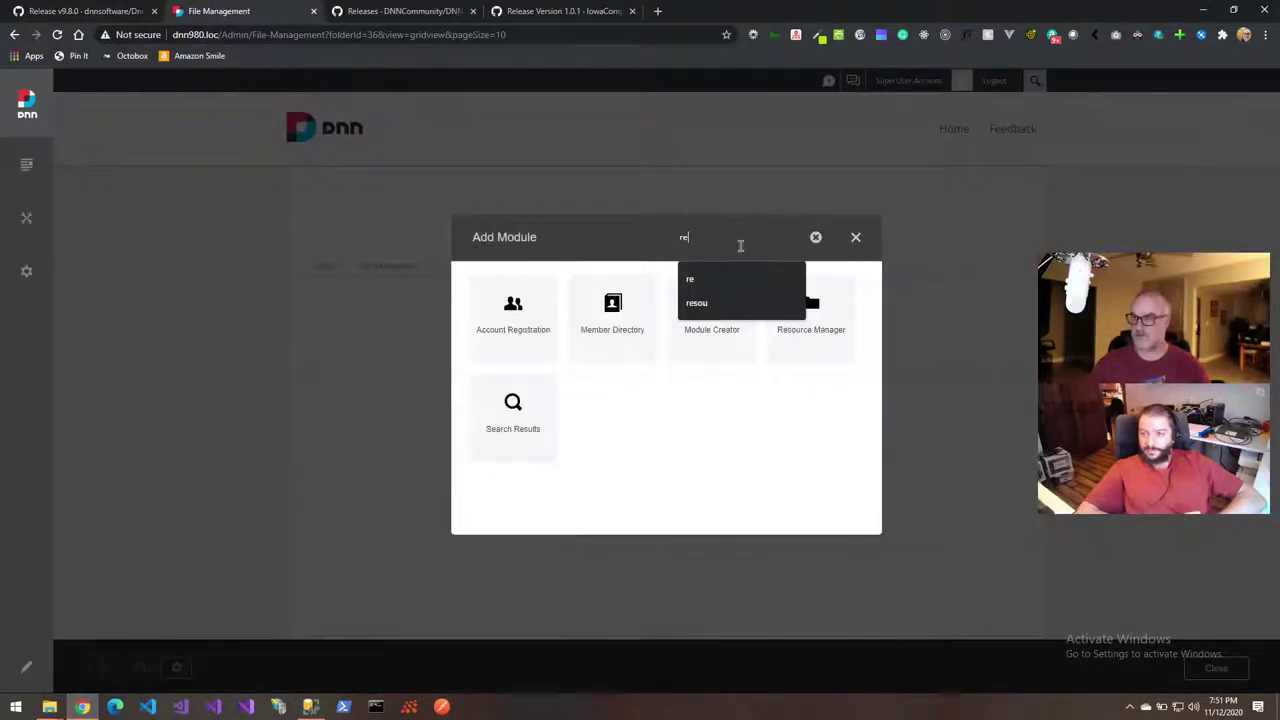
click(511, 320)
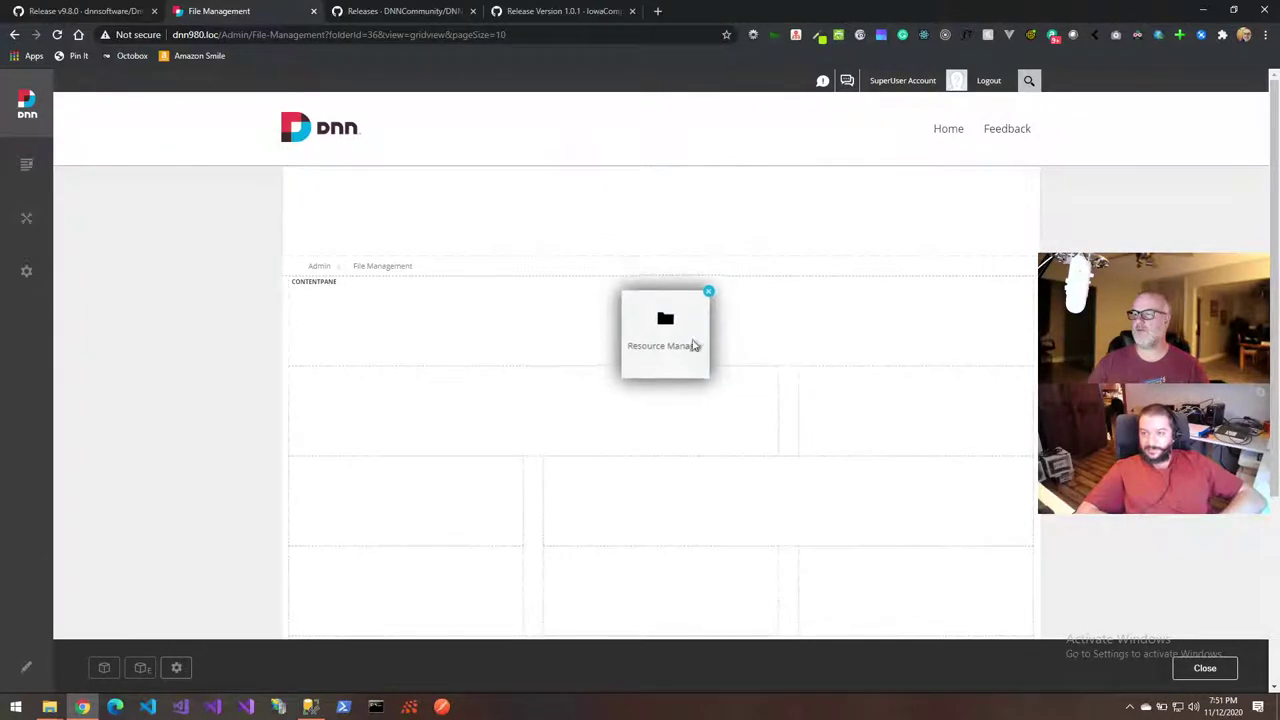
click(650, 338)
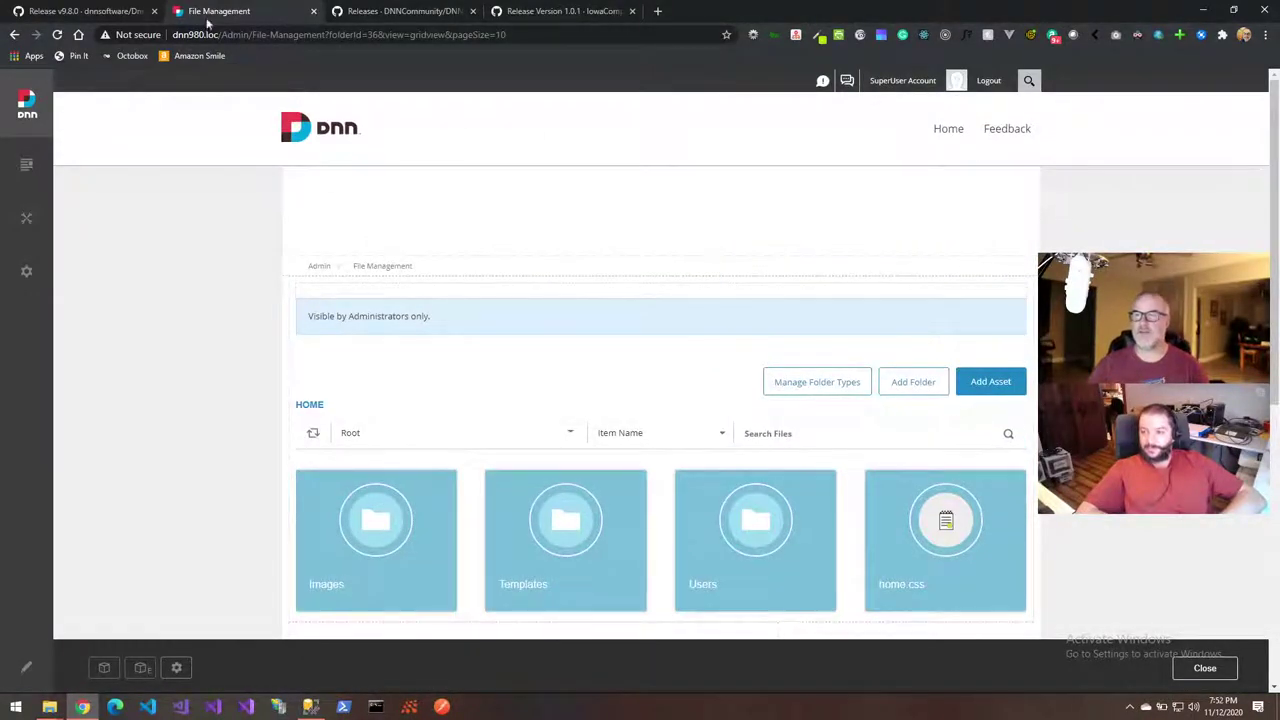
click(100, 12)
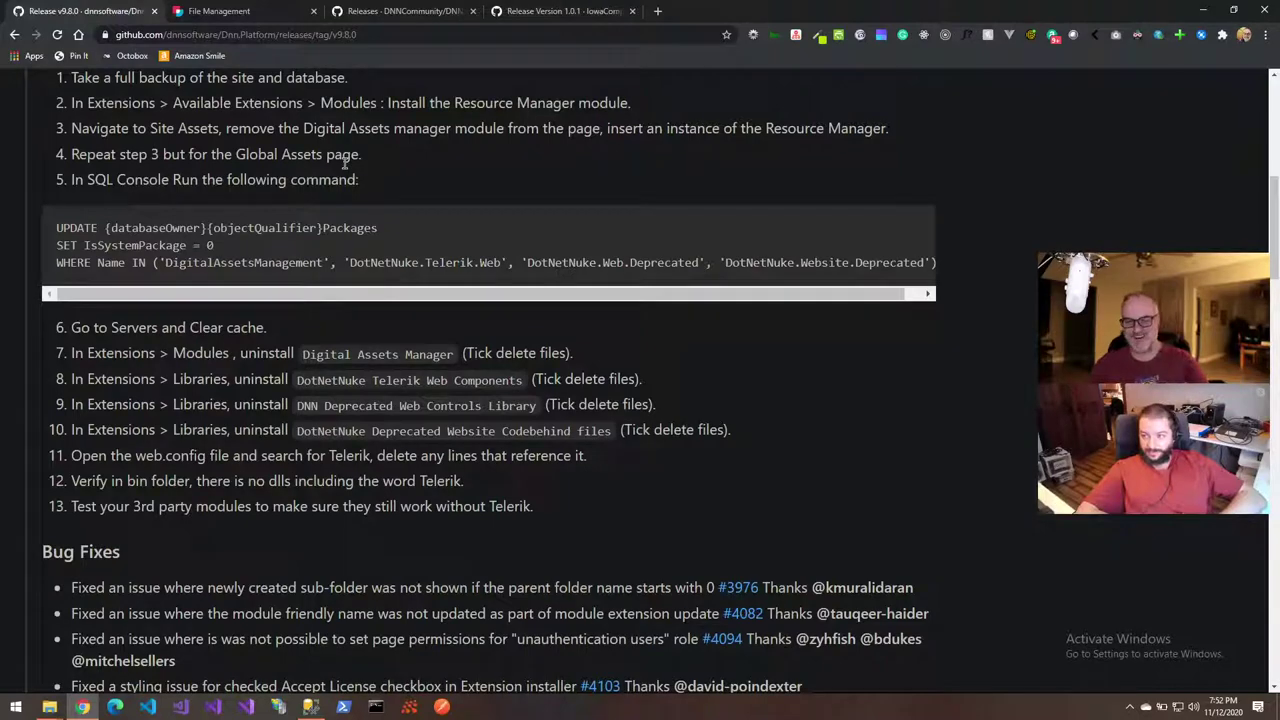
Go to Manage > Global Assets and delete its old File Management module
click(218, 11)
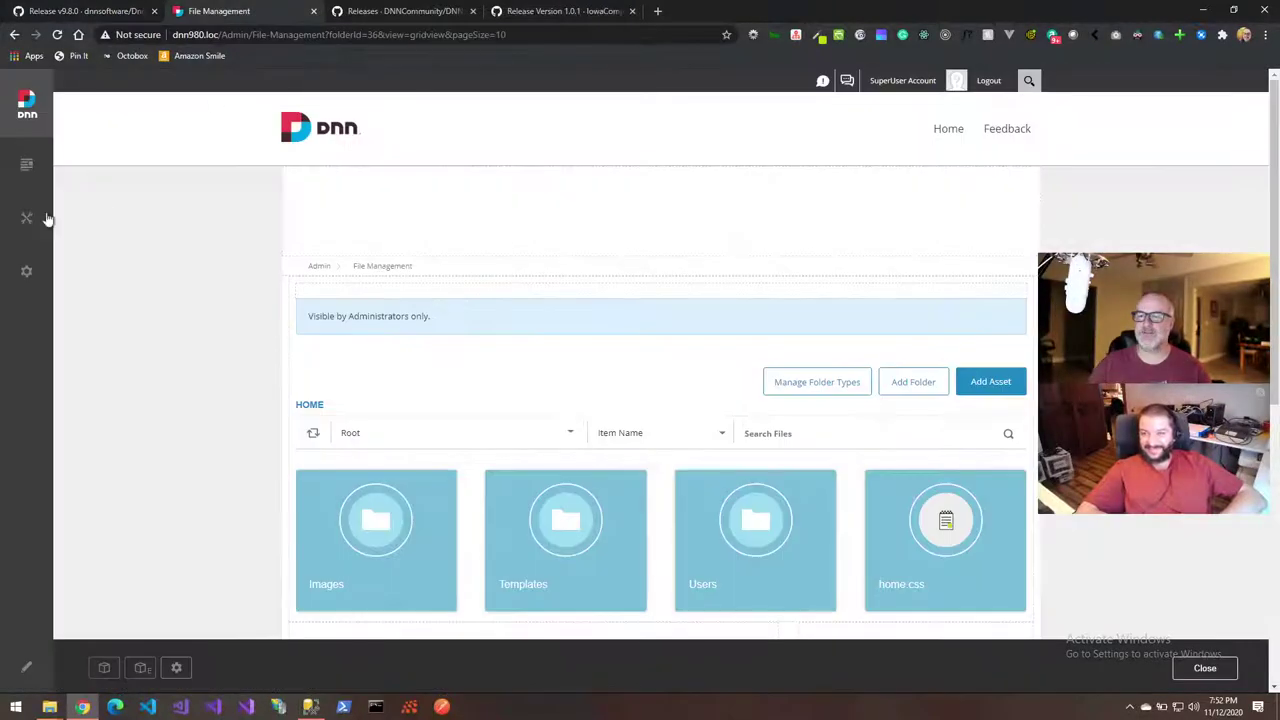
mouse_move(30, 219)
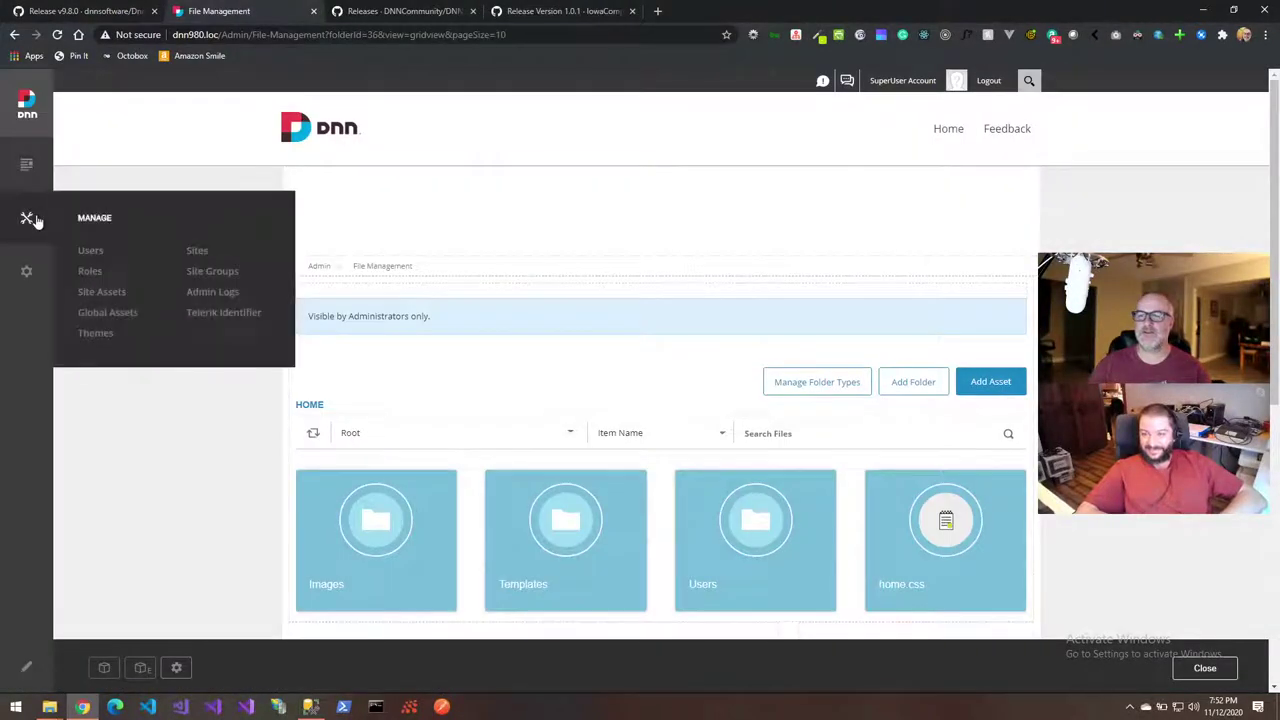
click(101, 320)
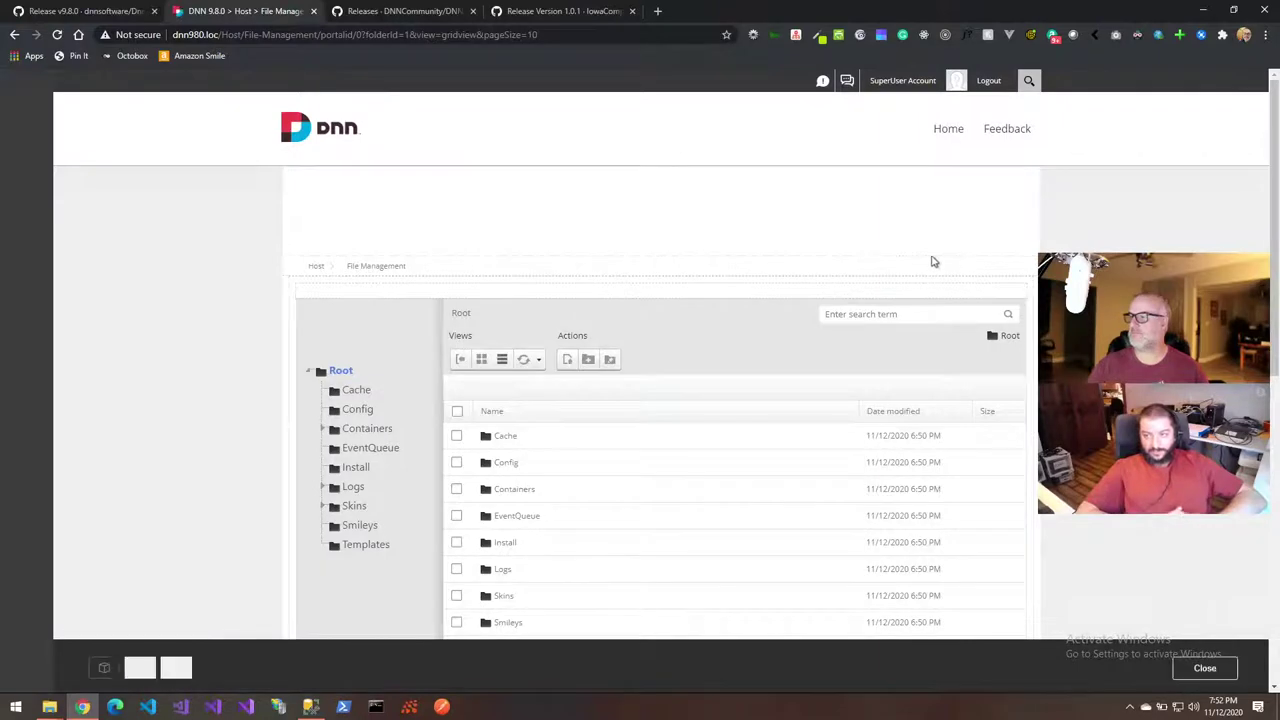
mouse_move(998, 292)
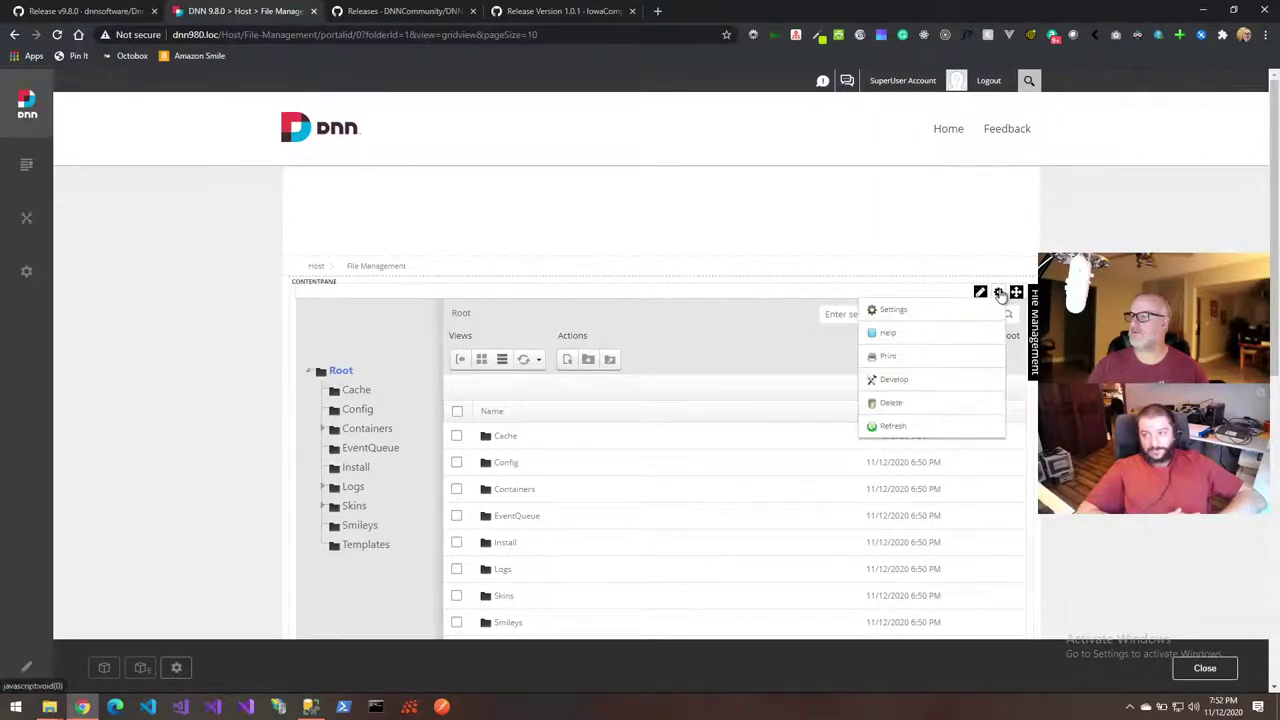
click(900, 403)
click(557, 410)
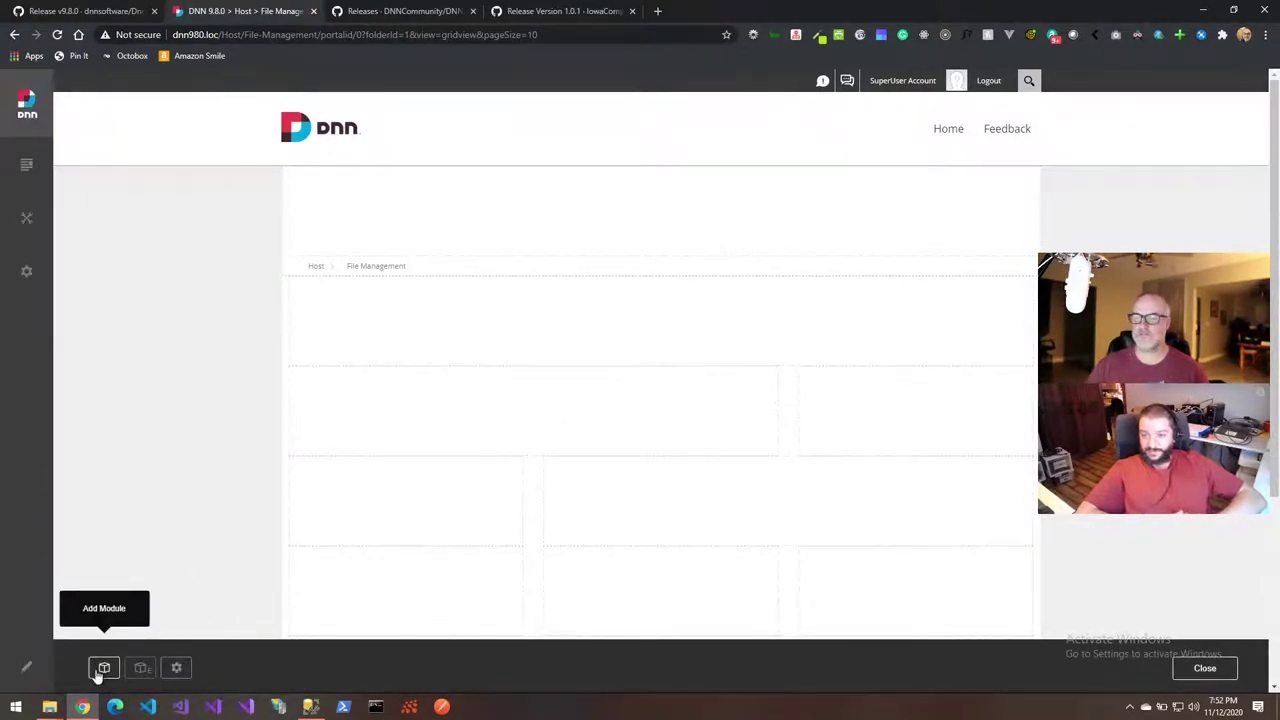
Add a Resource Manager module to the Global Assets content pane, listing host folders like Cache and Skins
click(103, 668)
text(re)
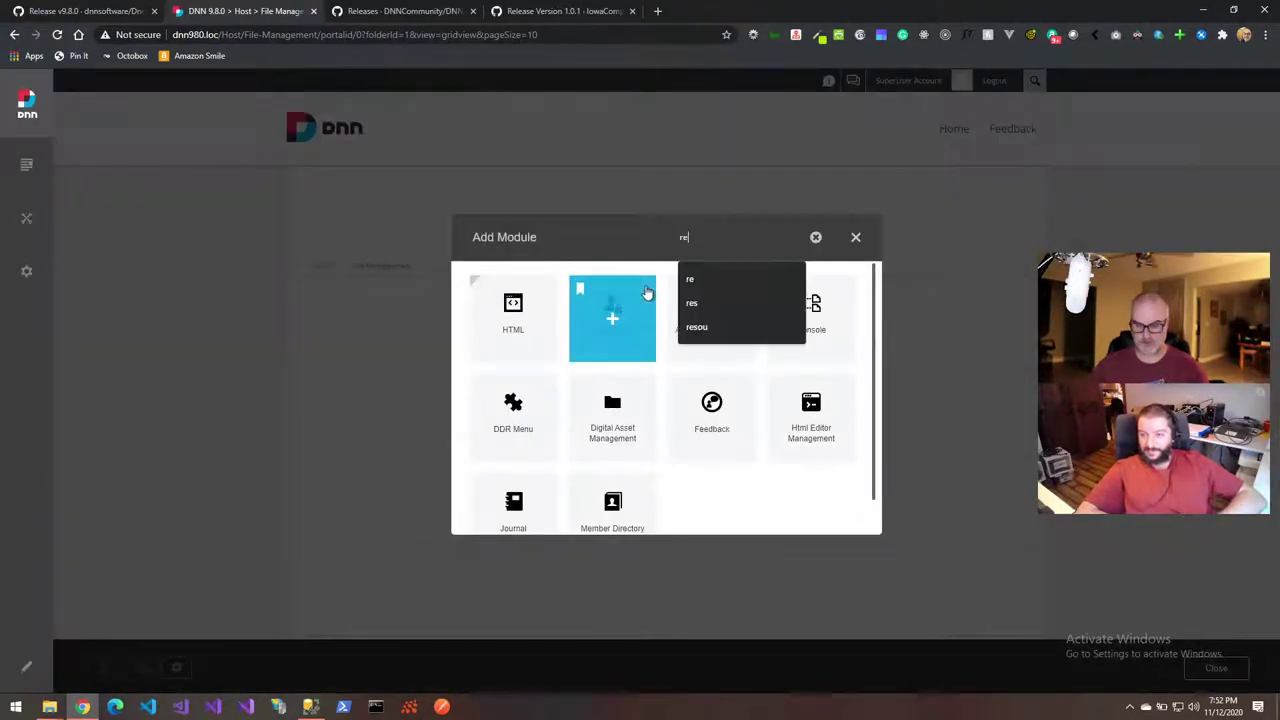
text(s)
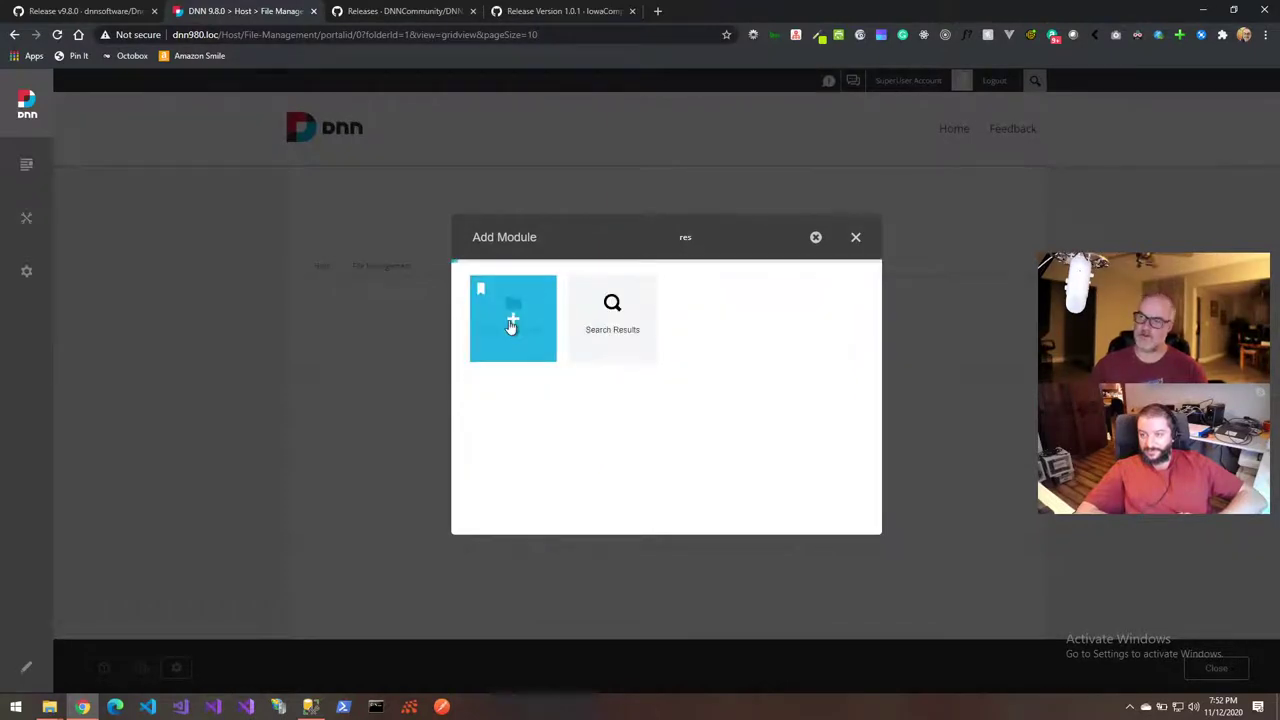
click(511, 325)
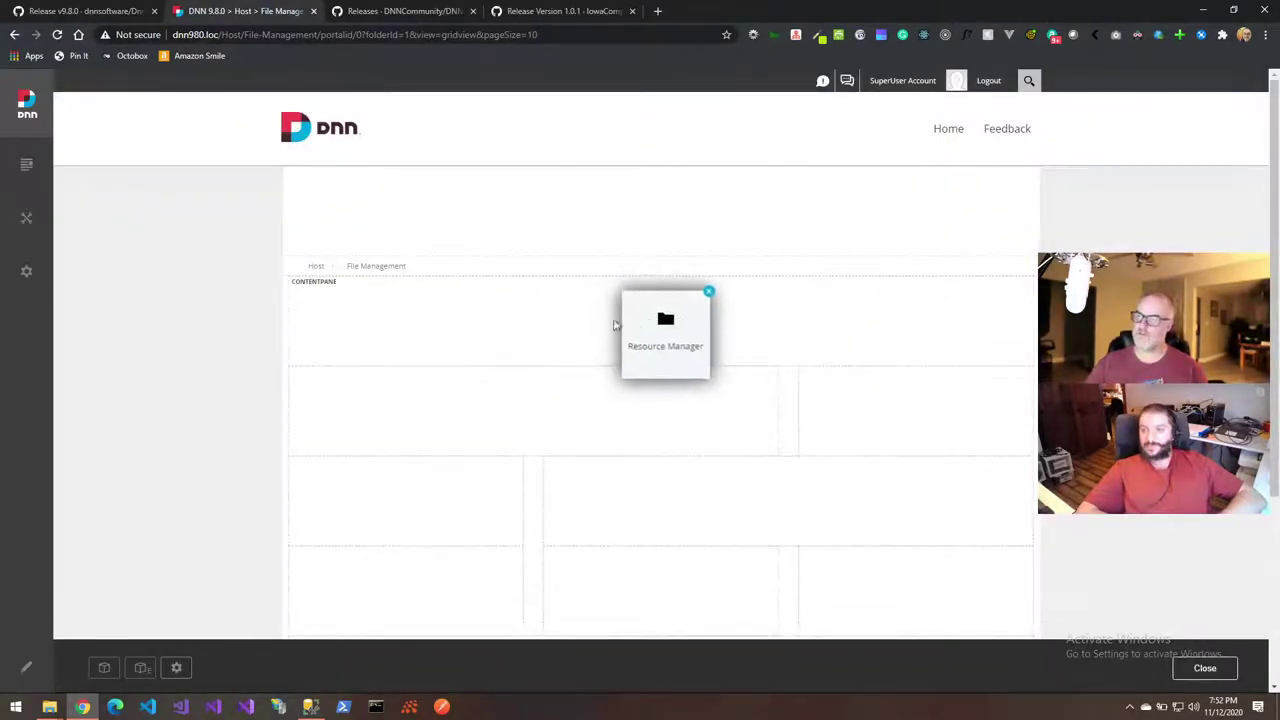
click(610, 328)
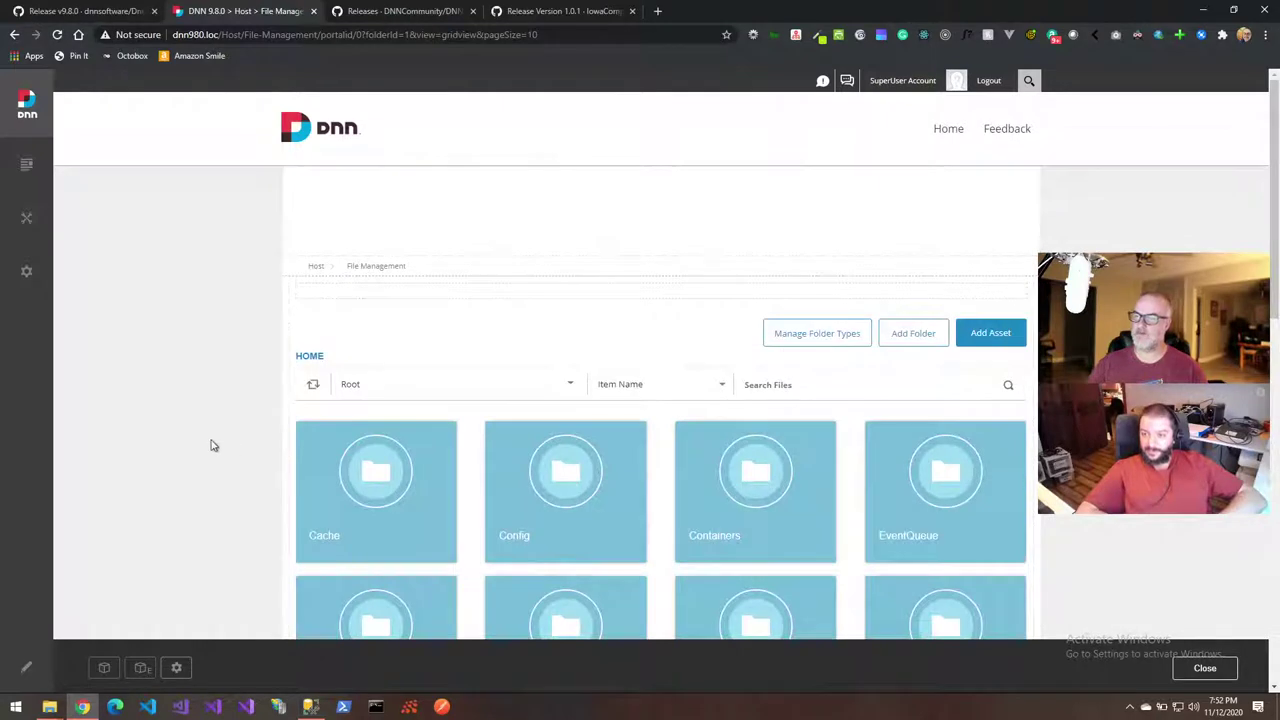
scroll(211, 445, down, 1)
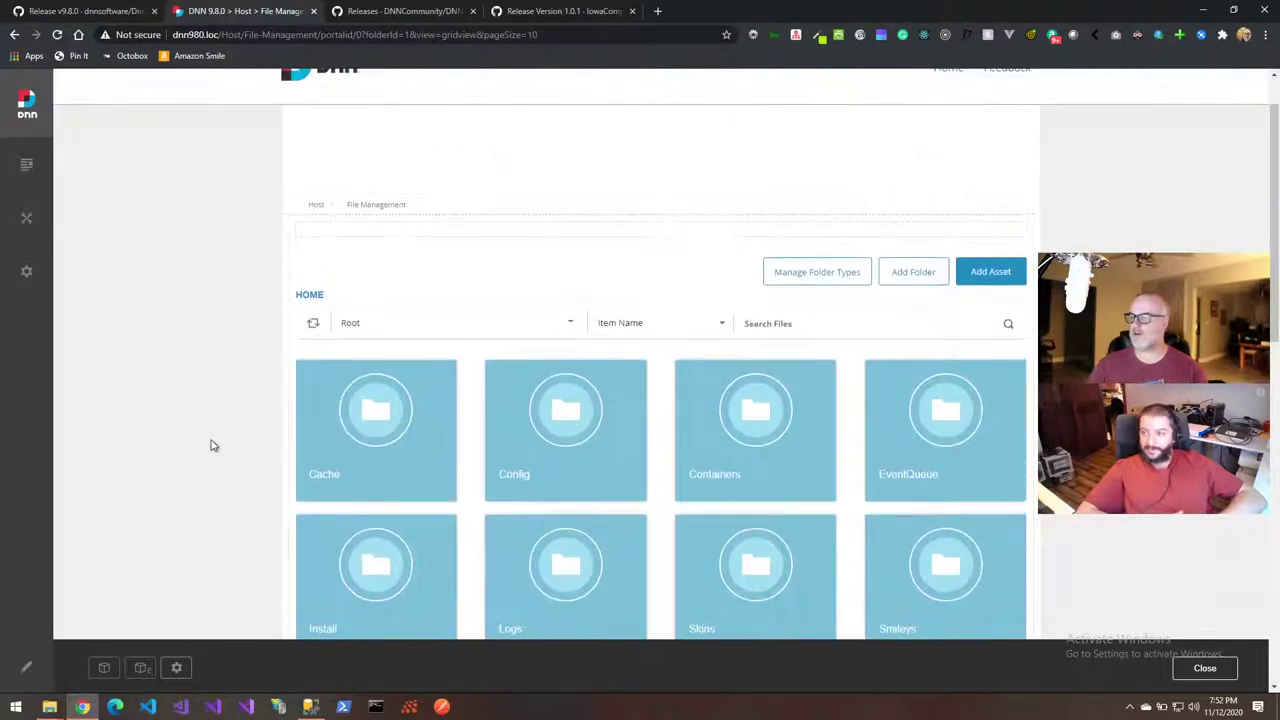
scroll(211, 445, down, 1)
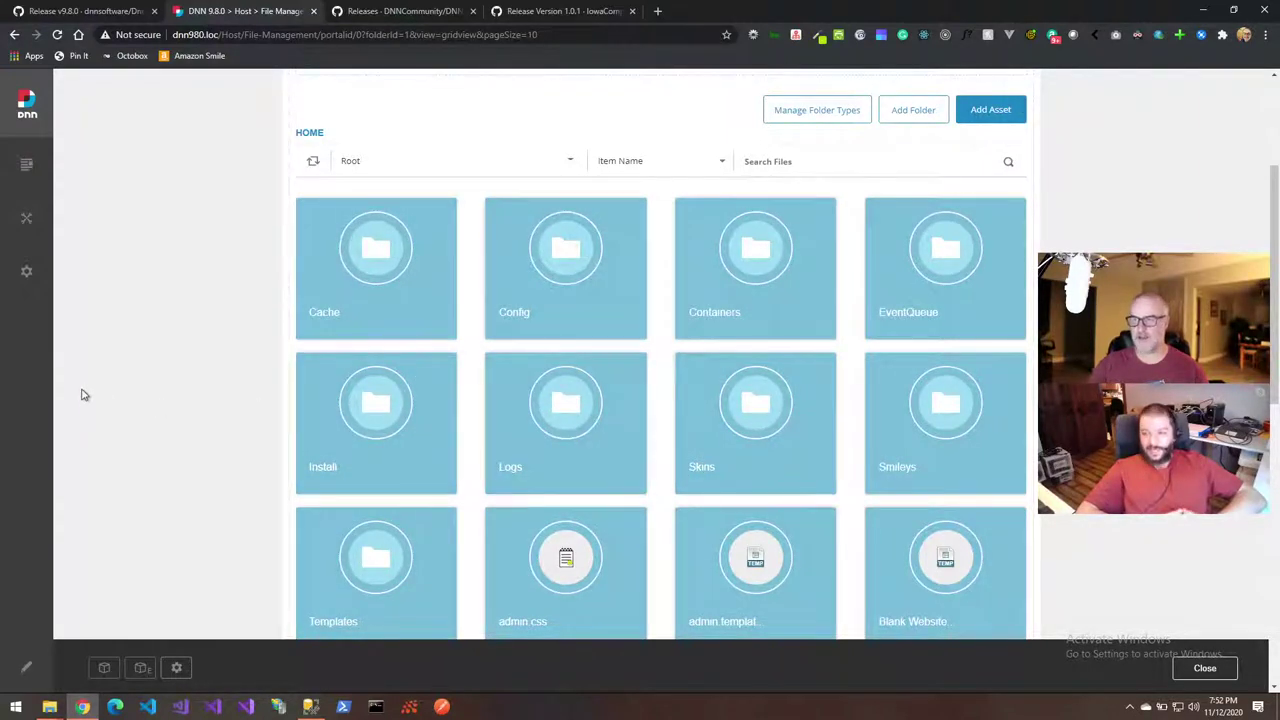
scroll(82, 395, up, 1)
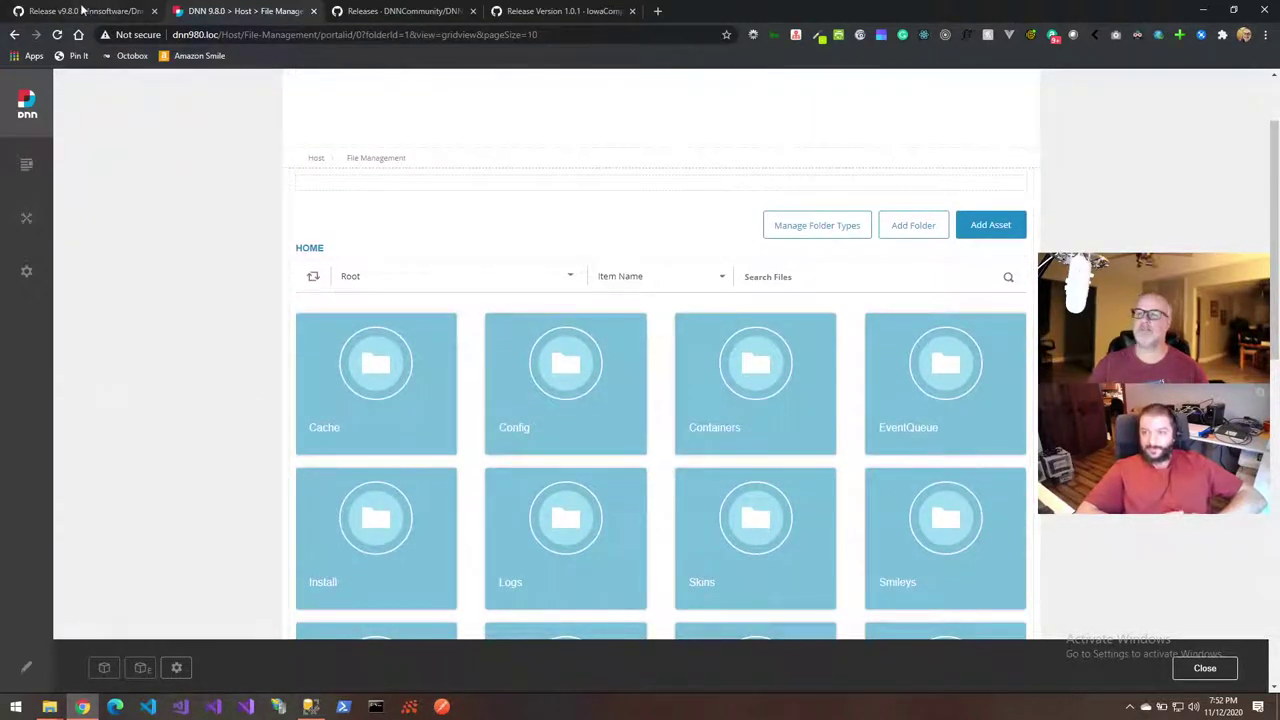
Select and copy the three-line step 5 SQL UPDATE command for the Packages table
click(83, 10)
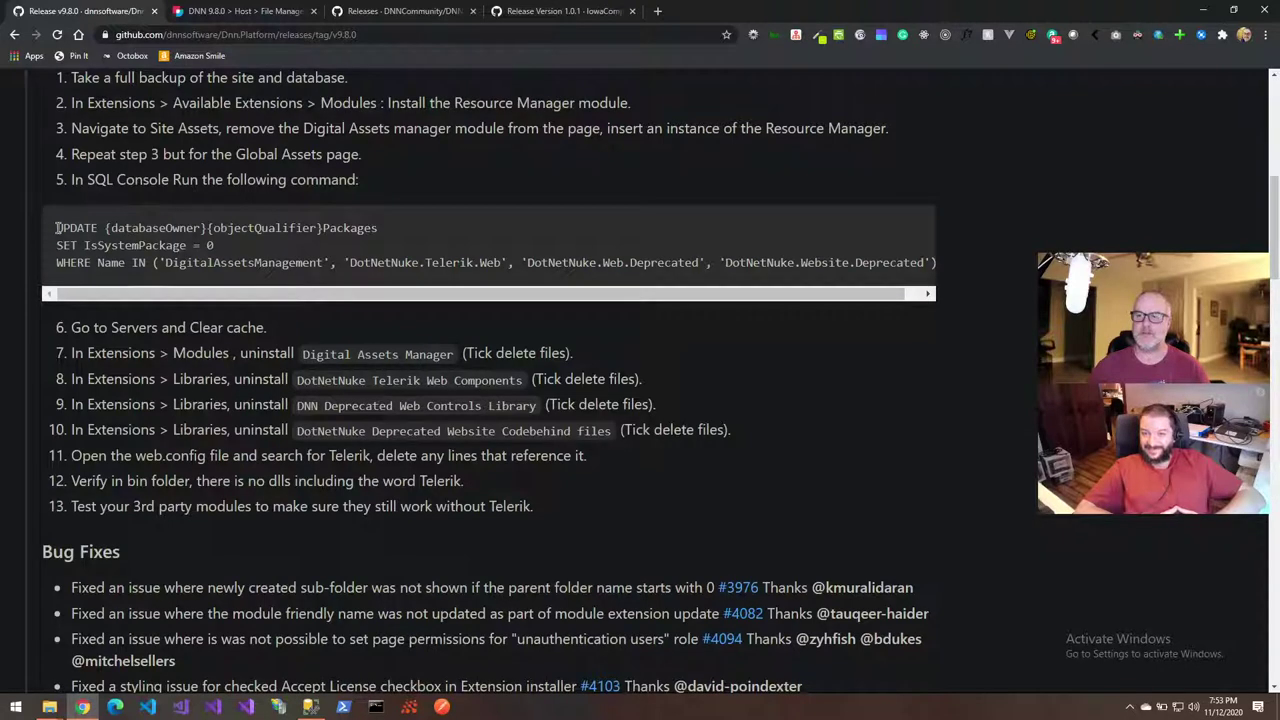
drag(57, 228, 352, 236)
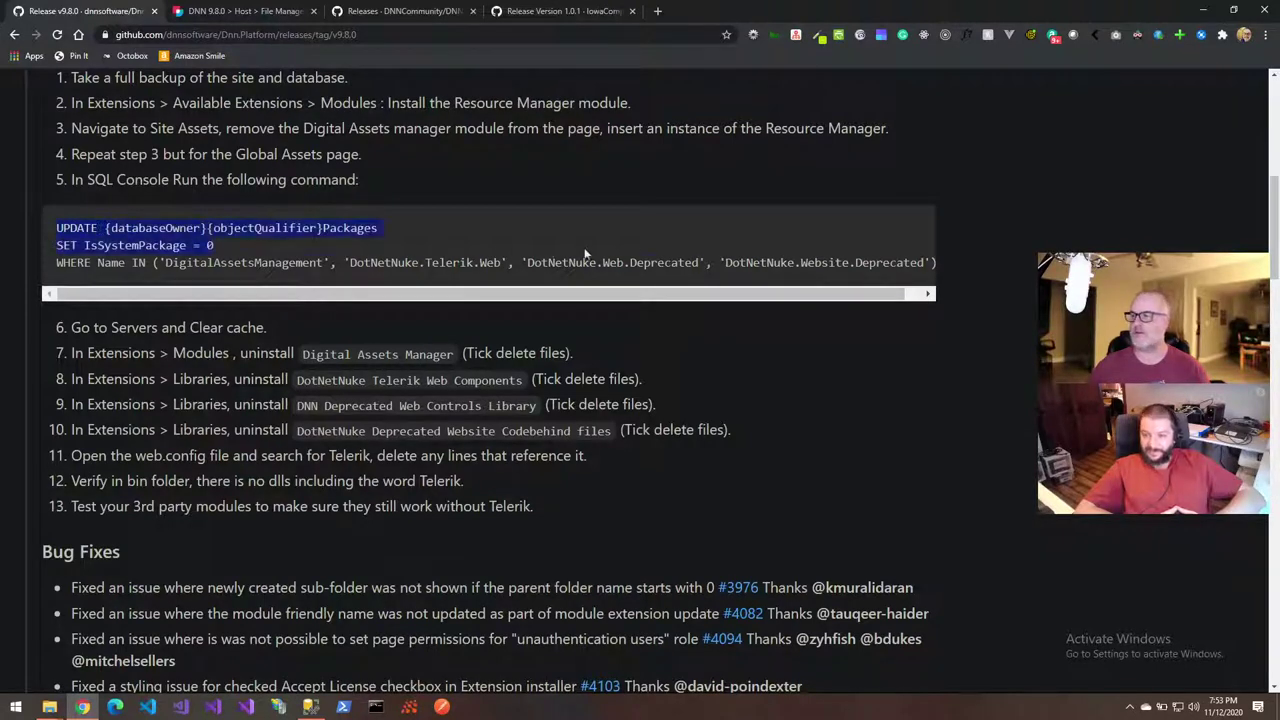
drag(586, 254, 948, 264)
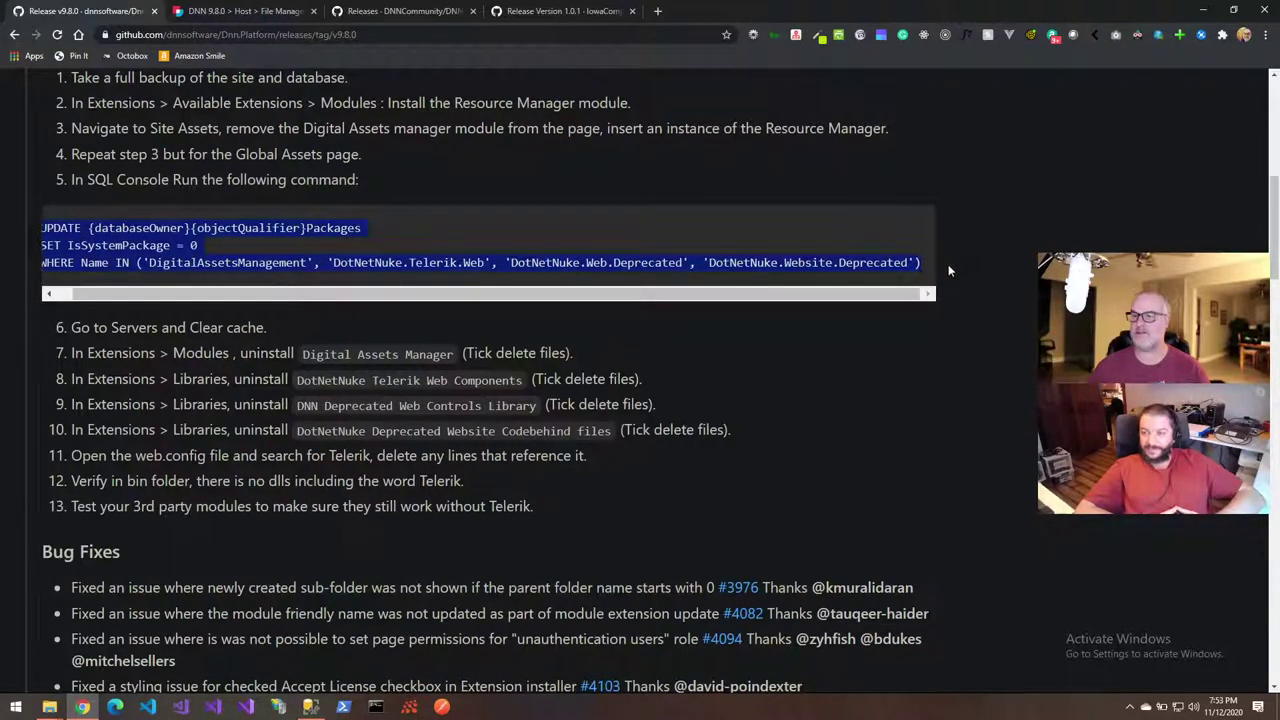
scroll(491, 249, left, 1)
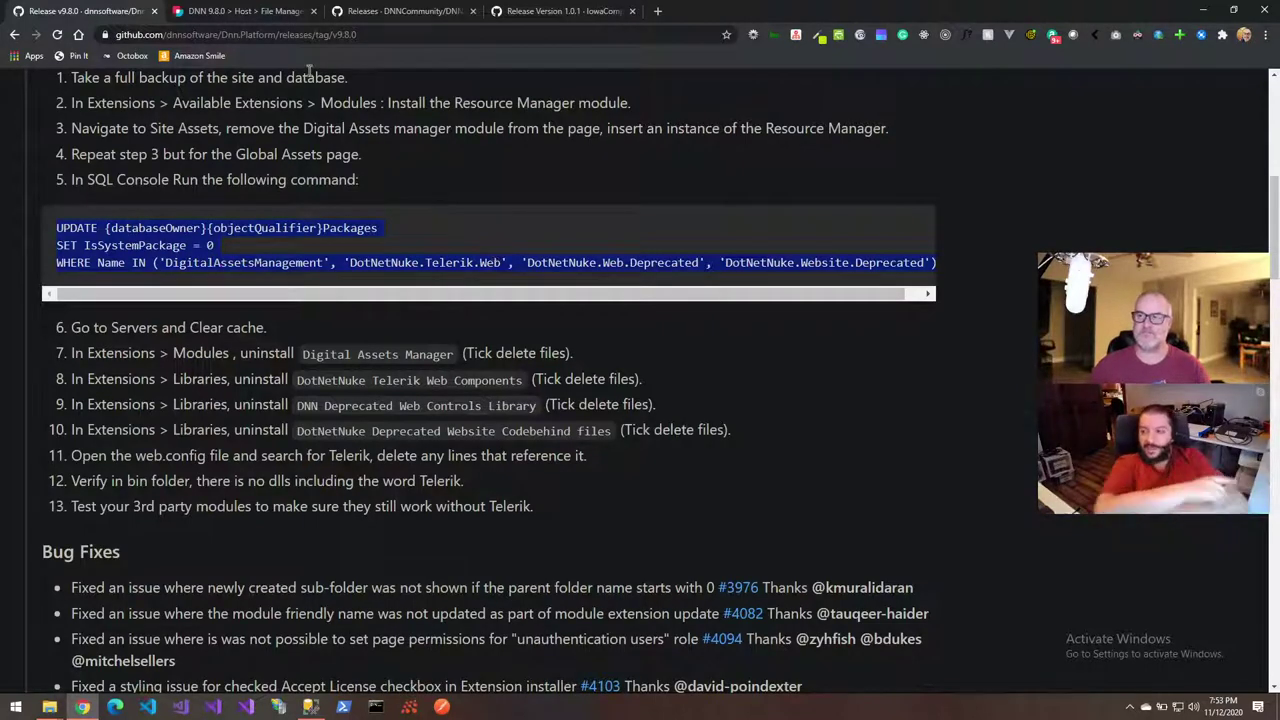
Open Settings > Extensions in DNN, checking the release notes once before returning to it
click(252, 16)
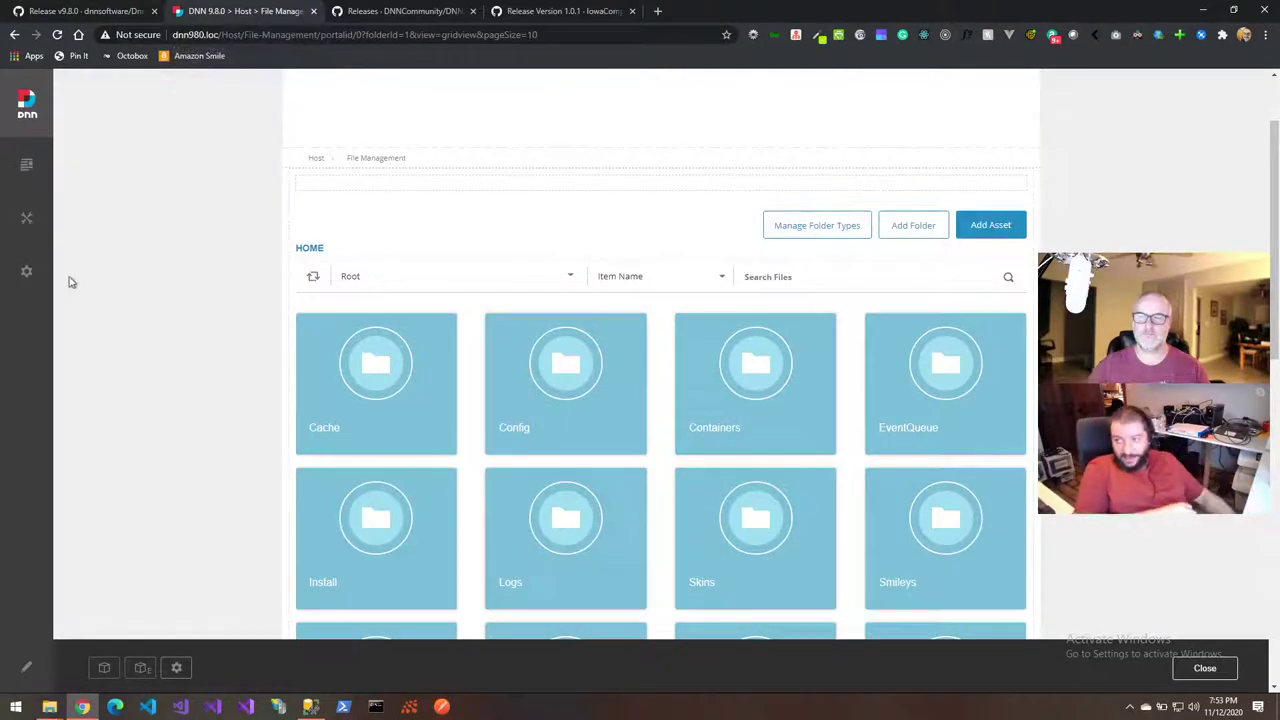
mouse_move(44, 284)
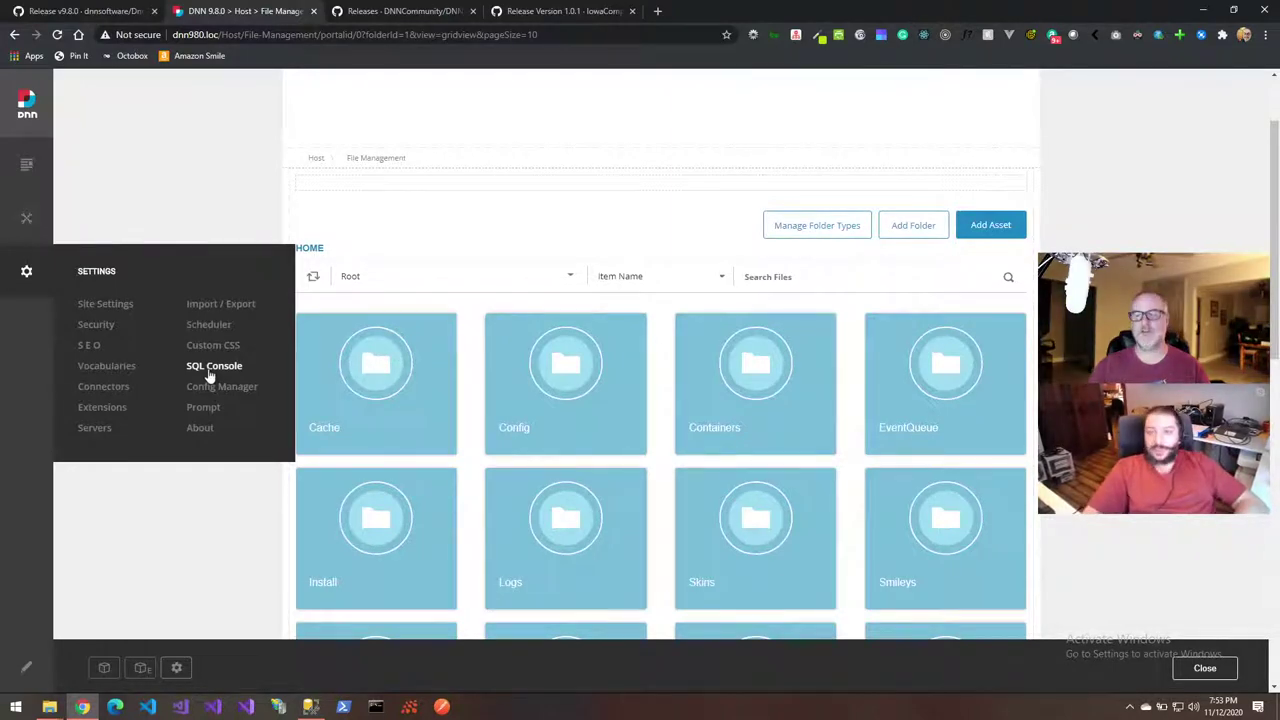
click(110, 406)
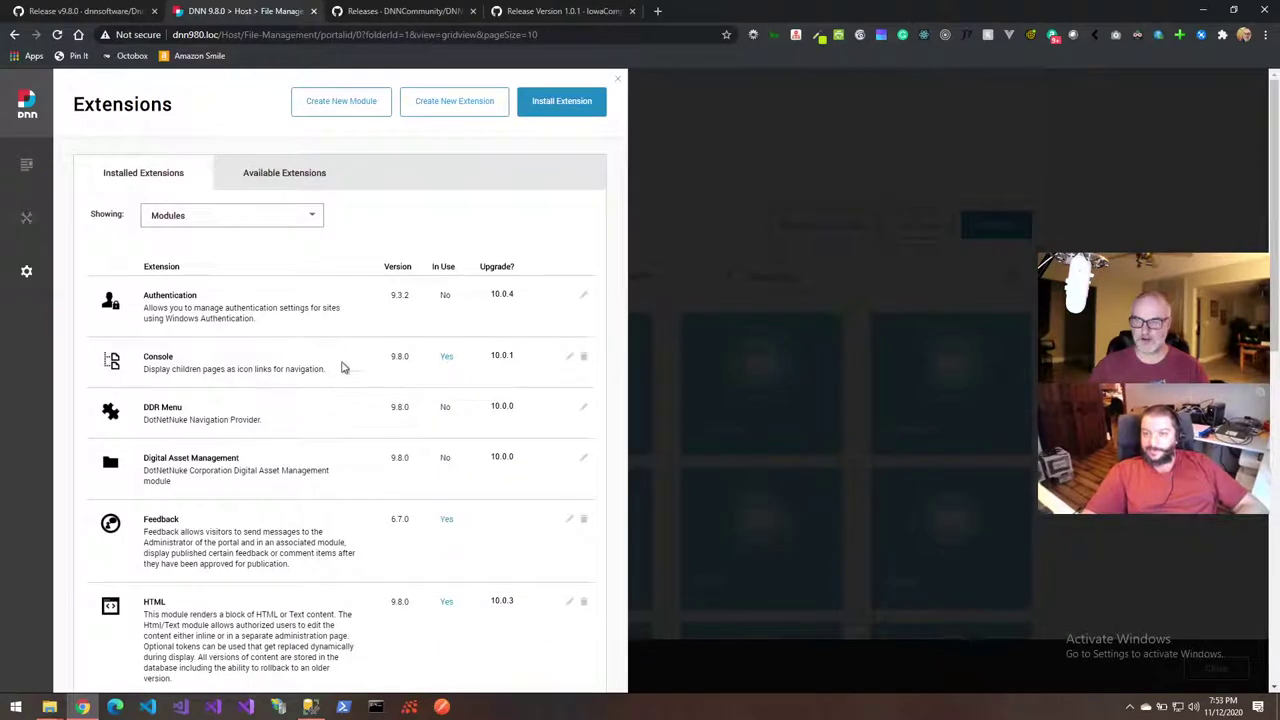
scroll(355, 372, down, 1)
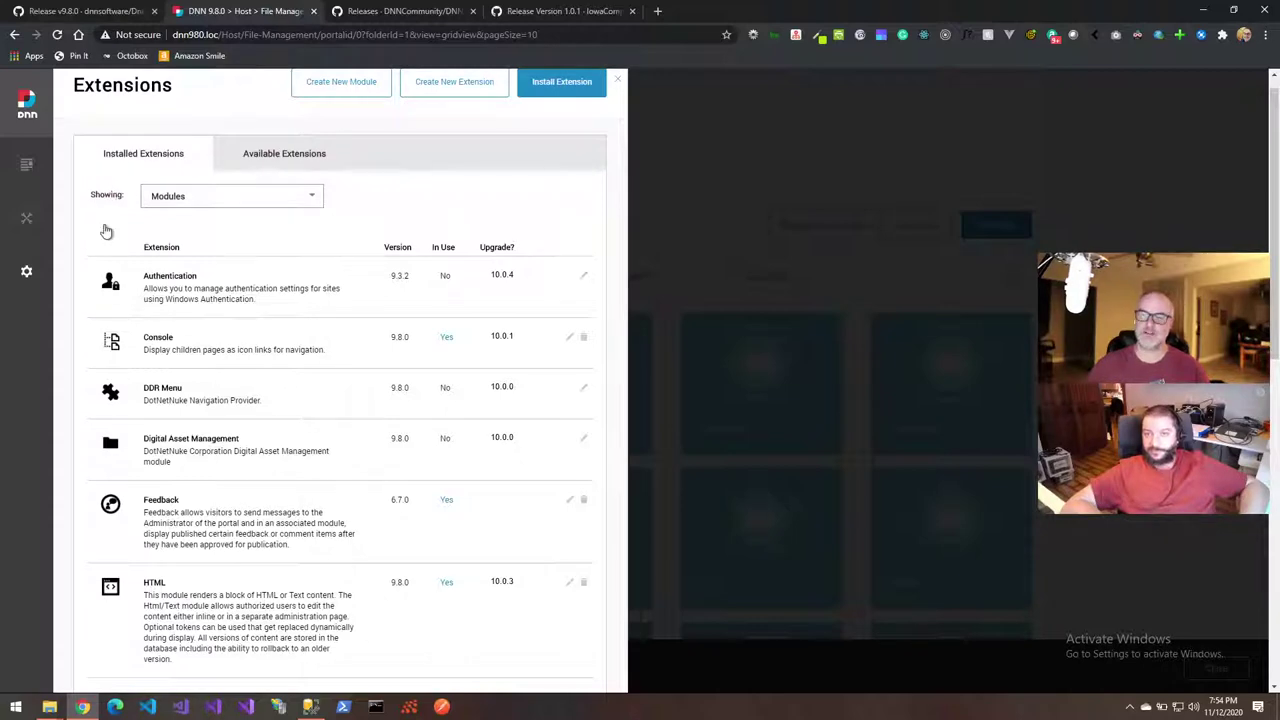
click(105, 12)
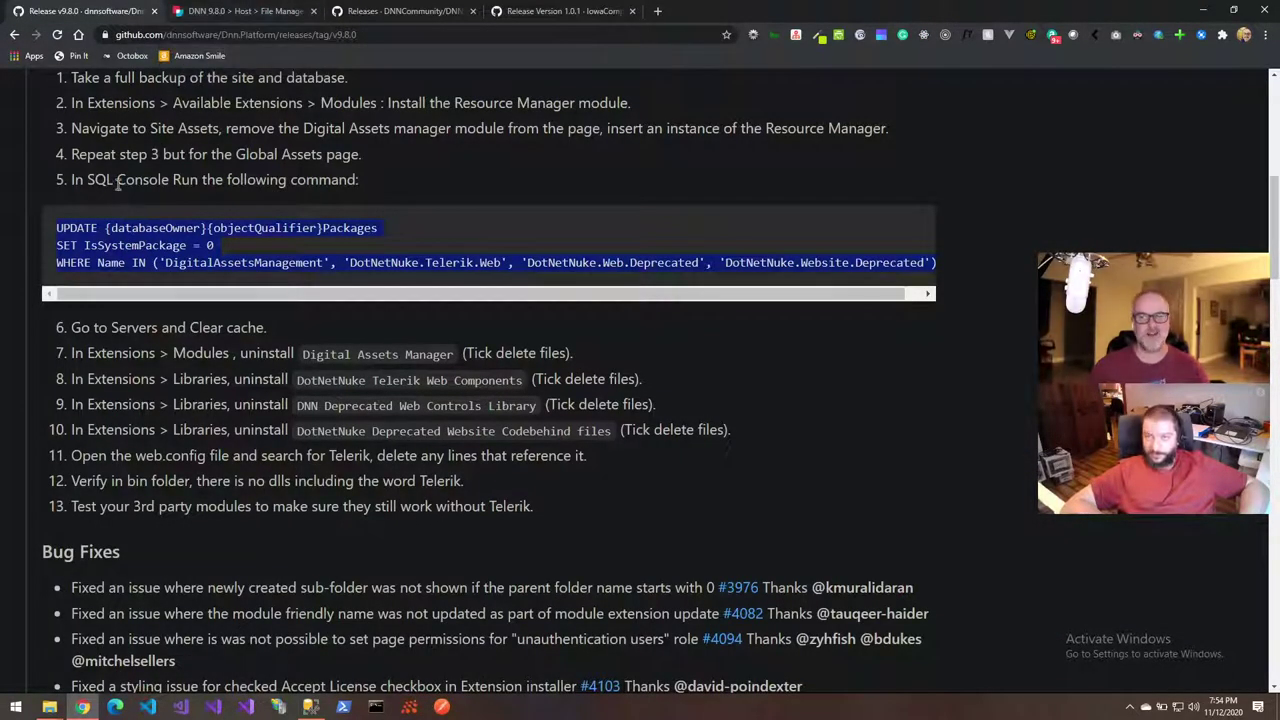
click(215, 12)
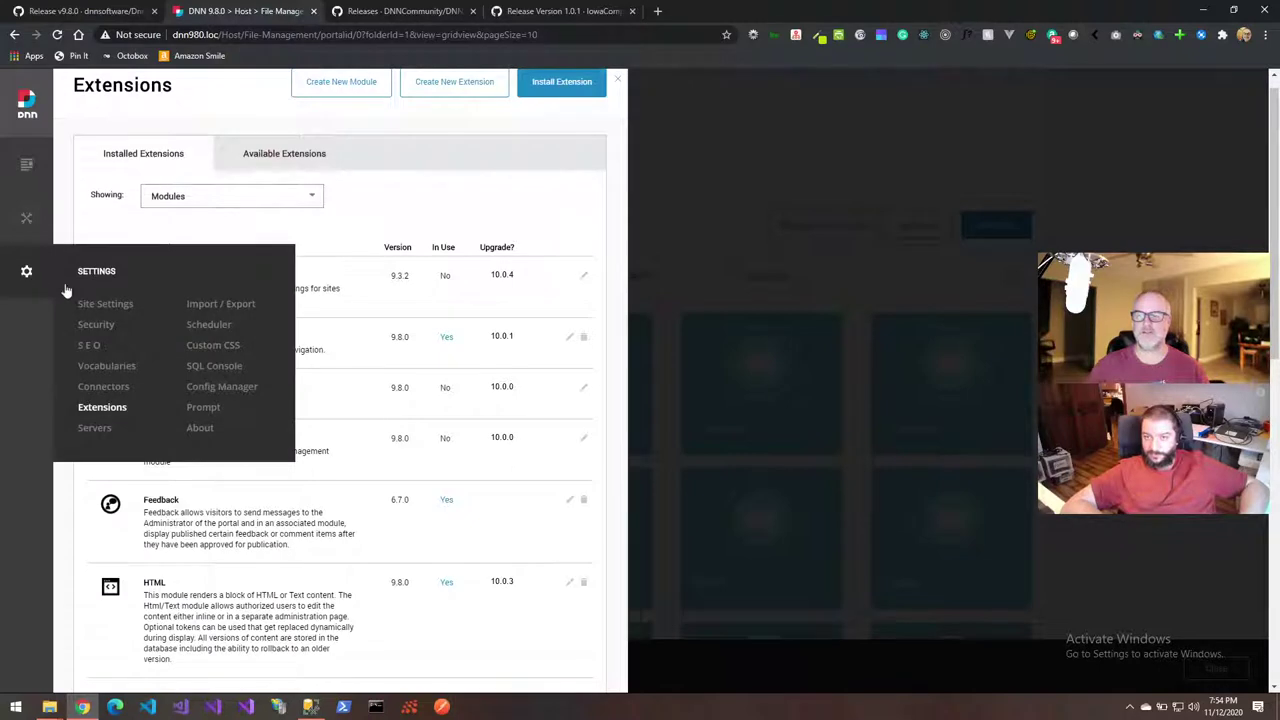
Paste the IsSystemPackage = 0 UPDATE query into the SQL Console and inspect its databaseOwner and objectQualifier tokens
click(224, 370)
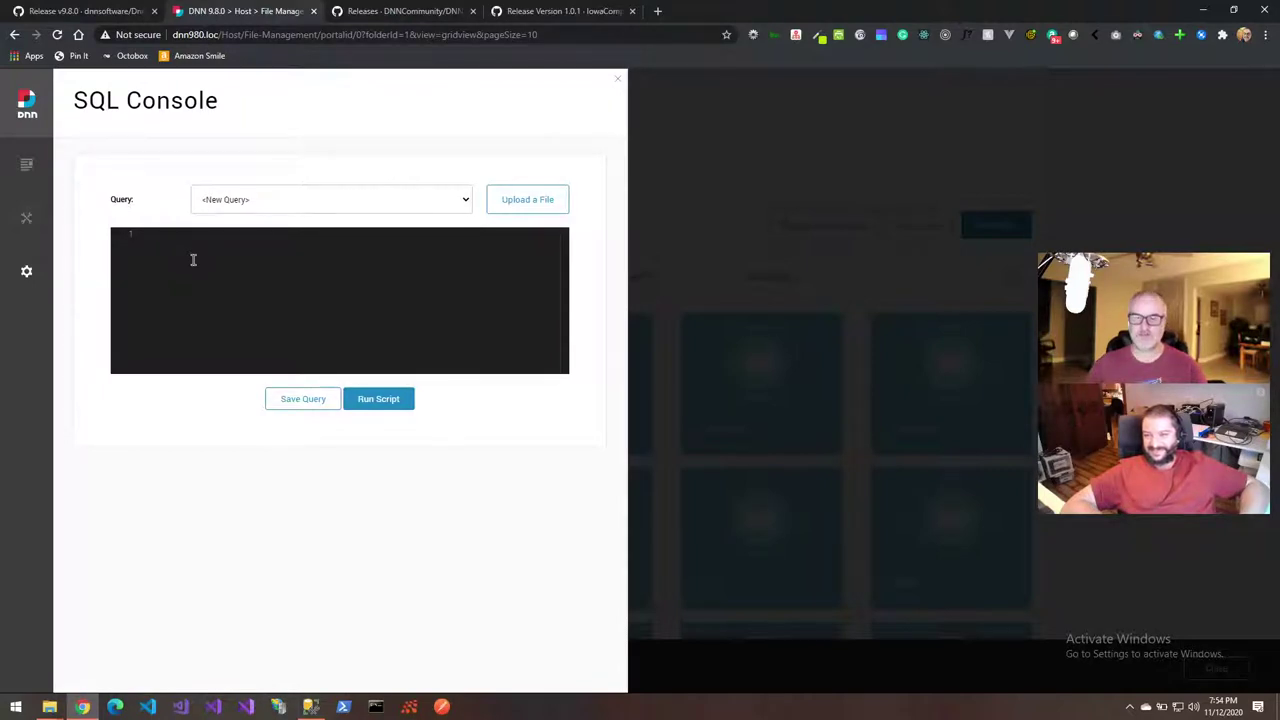
key(ctrl+v)
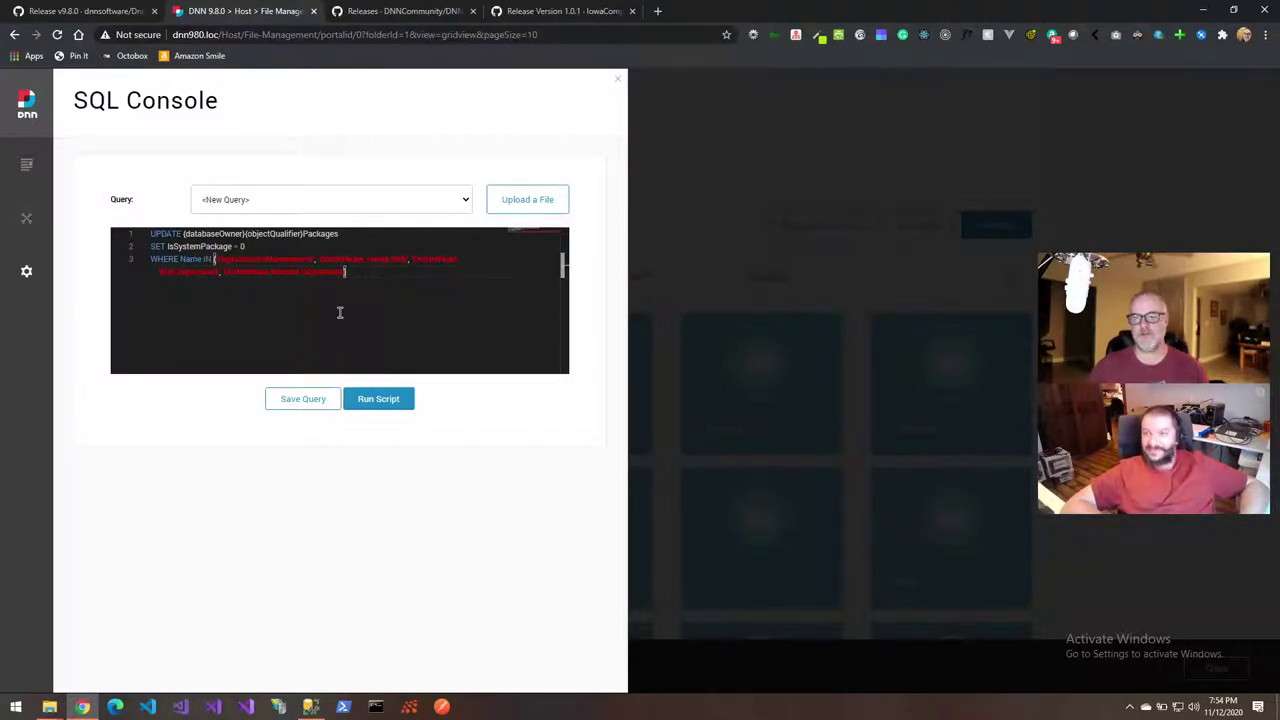
double_click(219, 233)
double_click(290, 234)
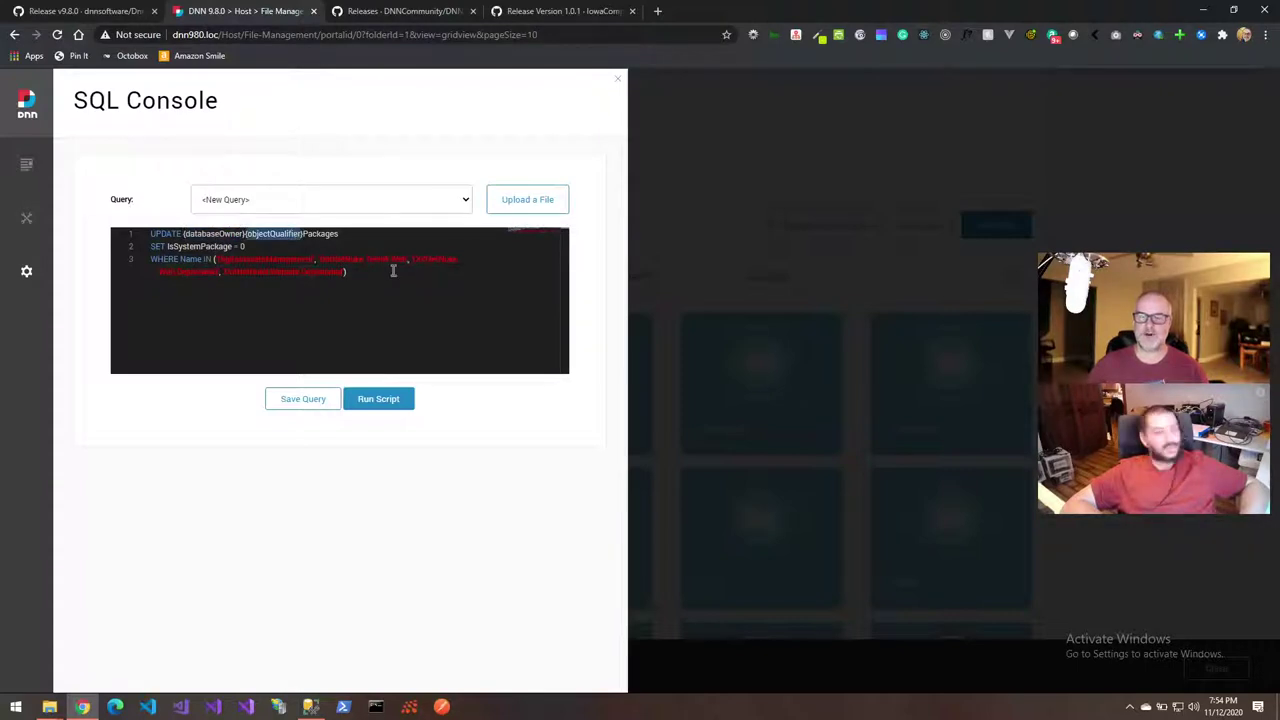
key(Left)
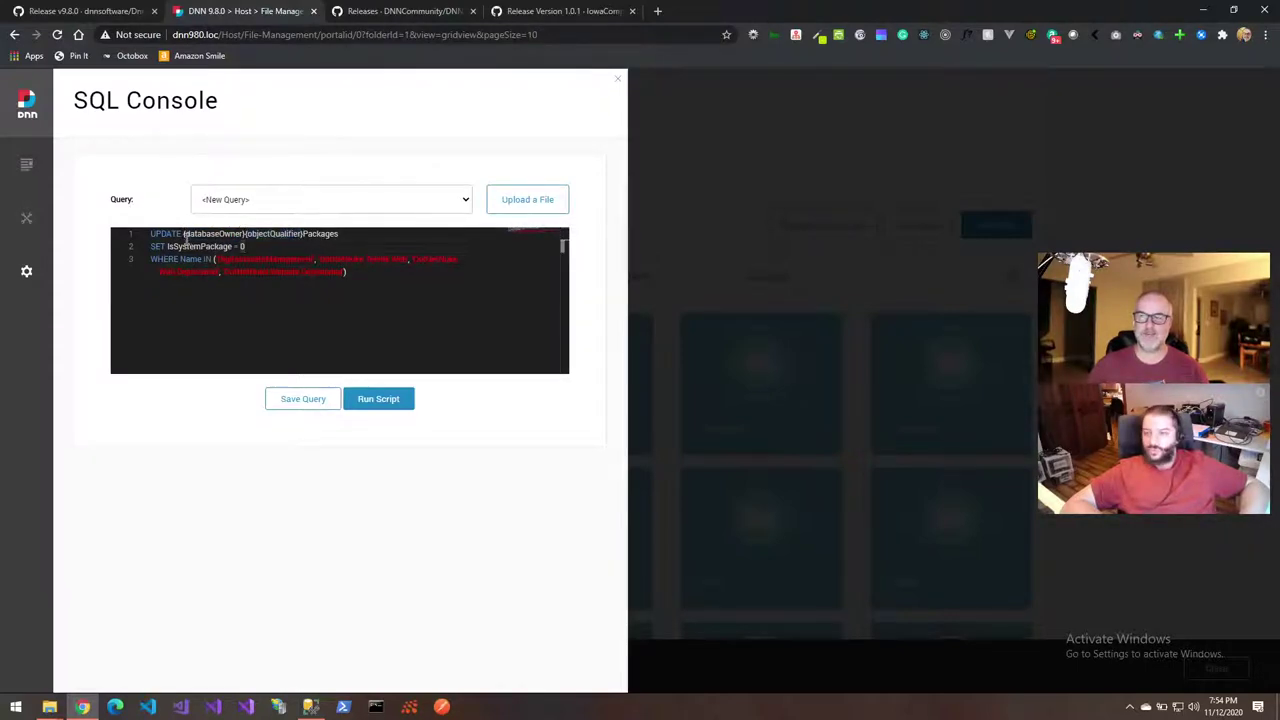
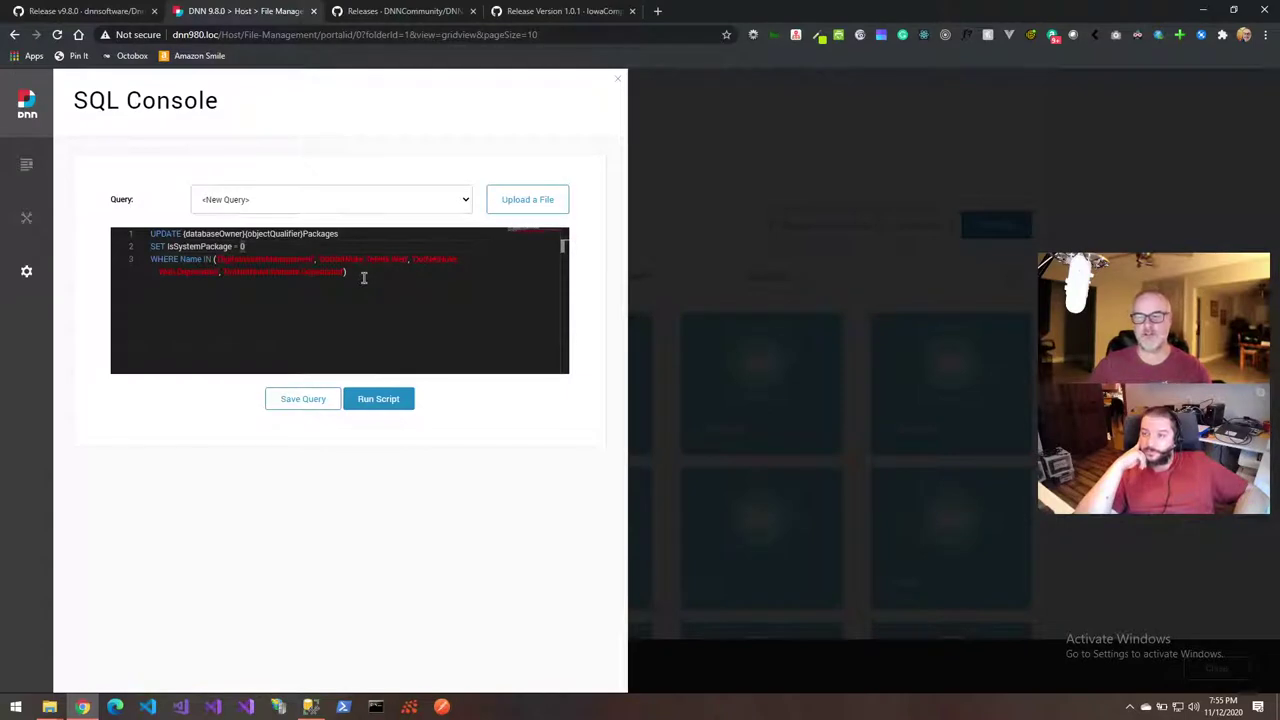
Select the Packages UPDATE query in the SQL Console, then bring up SSMS showing dnn980
drag(364, 278, 143, 240)
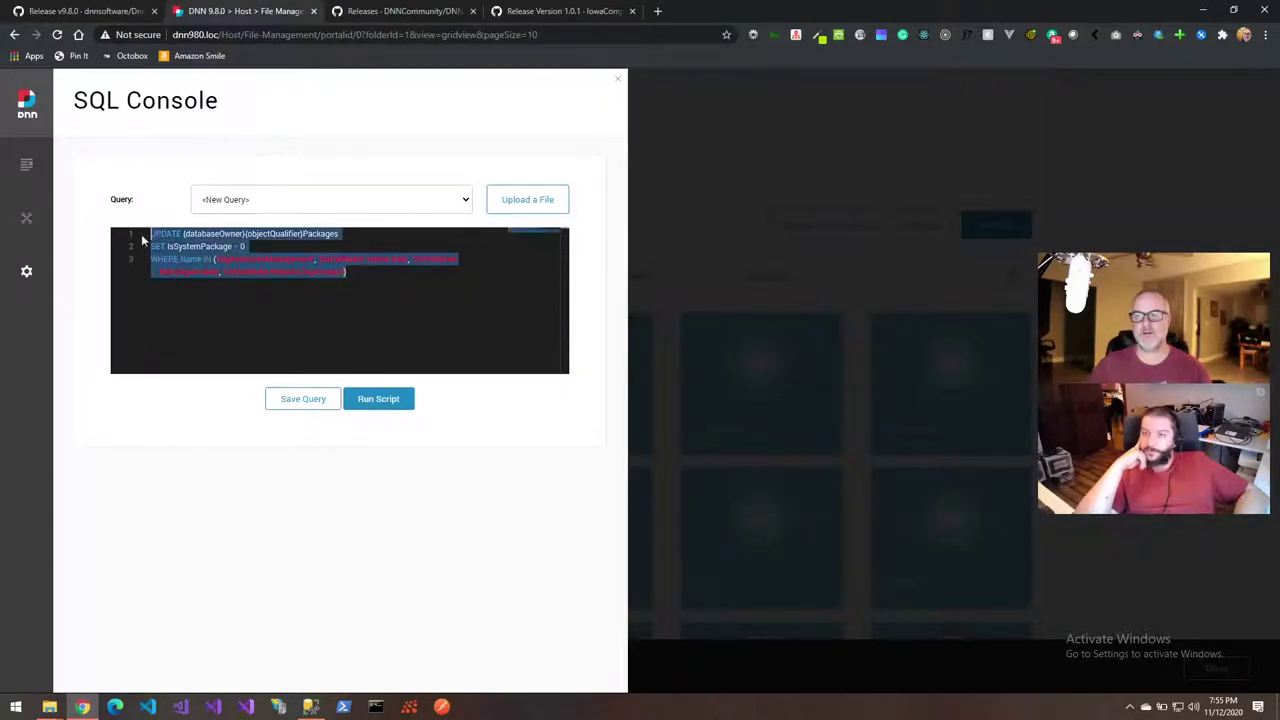
click(280, 316)
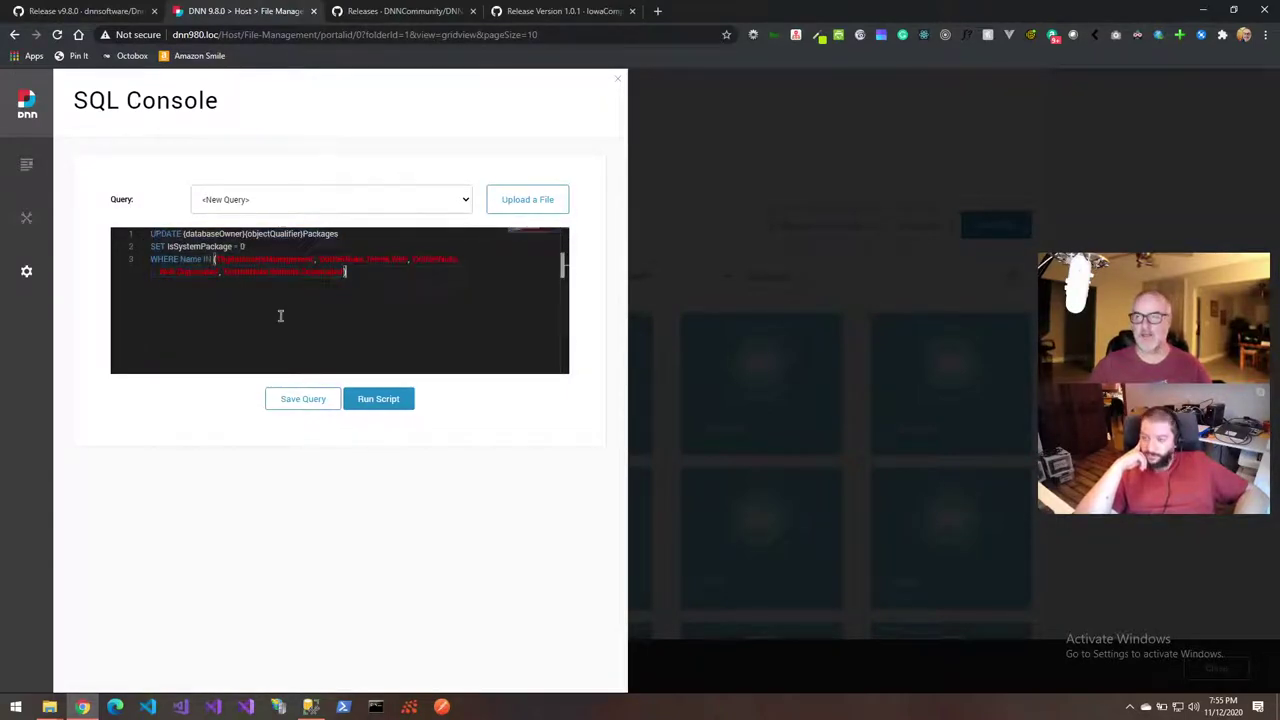
click(313, 708)
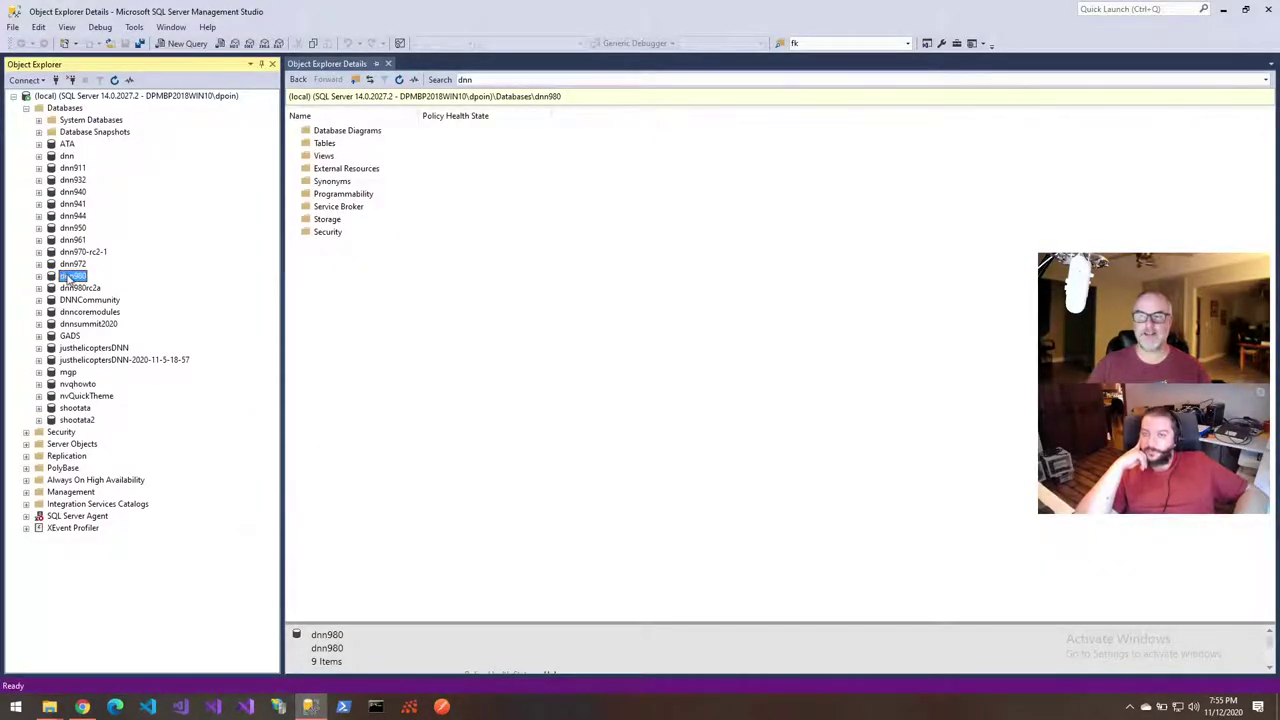
Open a new query on dnn980 and paste the UPDATE Packages statement setting IsSystemPackage = 0
click(64, 279)
key(Escape)
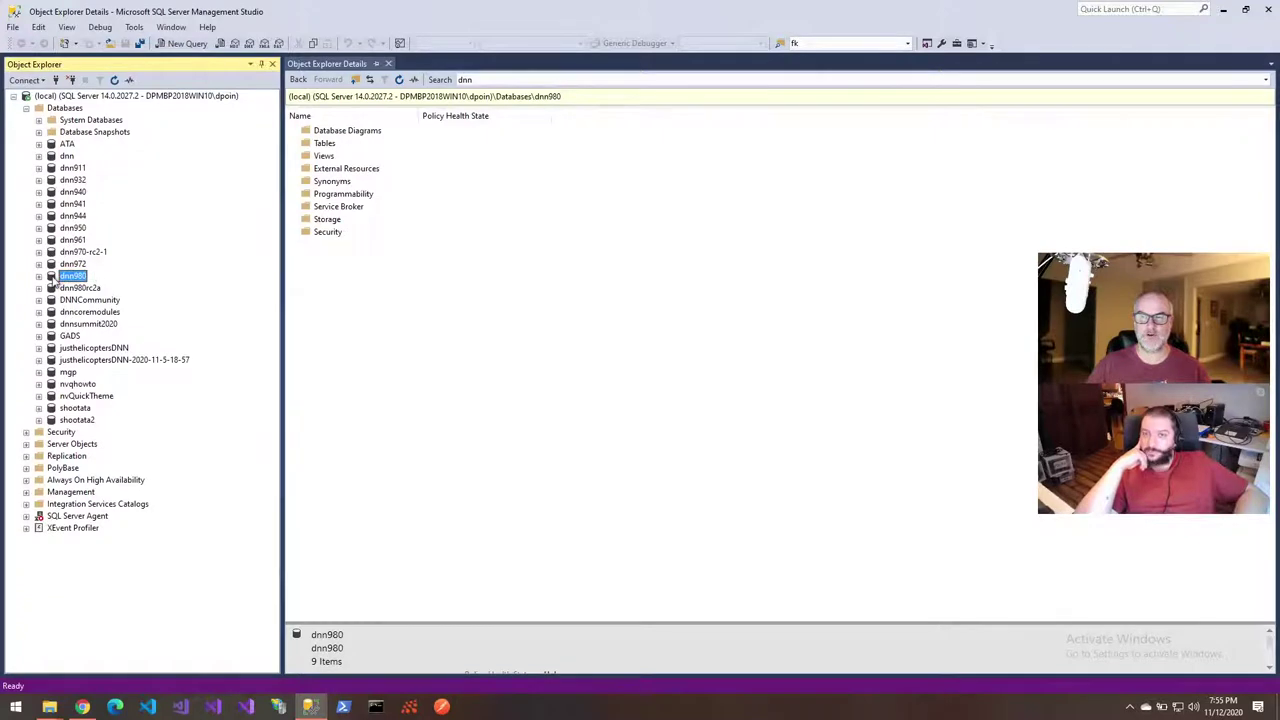
click(181, 45)
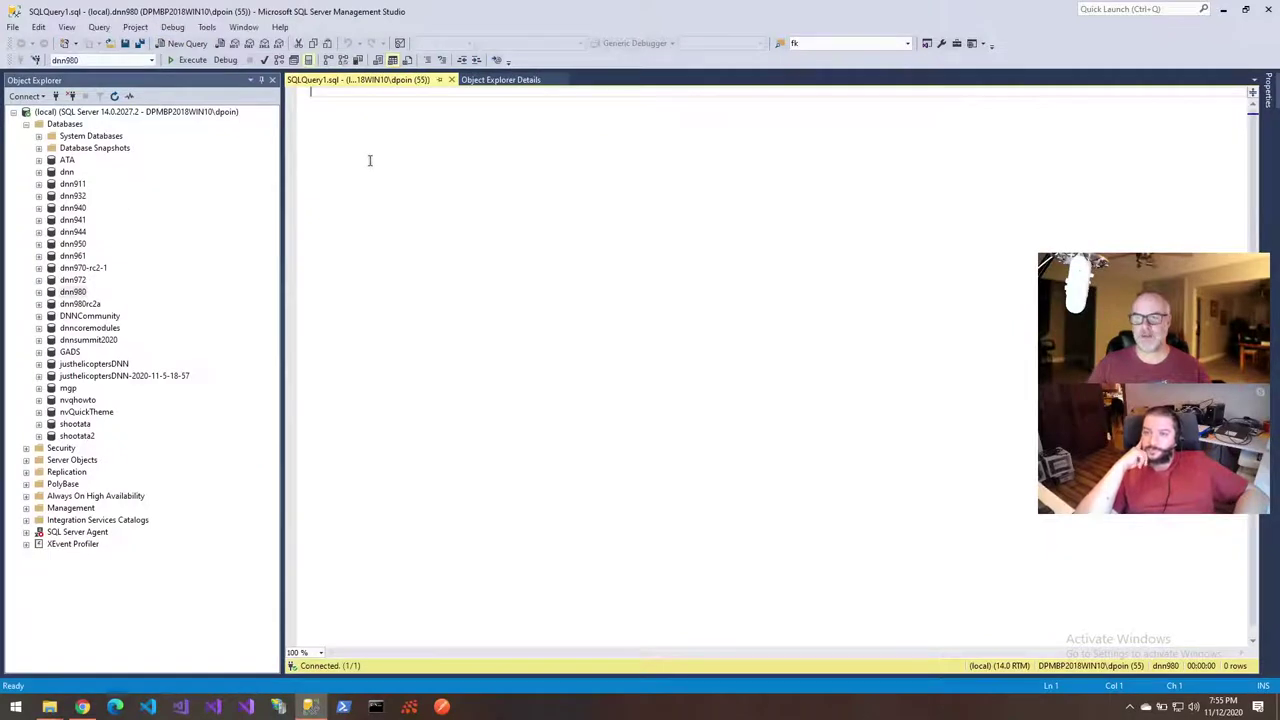
text(UPDATE {databaseOwner}{objectQualifier}Packages SET IsSystemPackage = 0 WHERE Name IN ('DigitalAssetsManagement', 'DotNetNuke.Telerik.Web', 'DotNetNuke.Web.Deprecated', 'DotNetNuke.Website.Deprecated'))
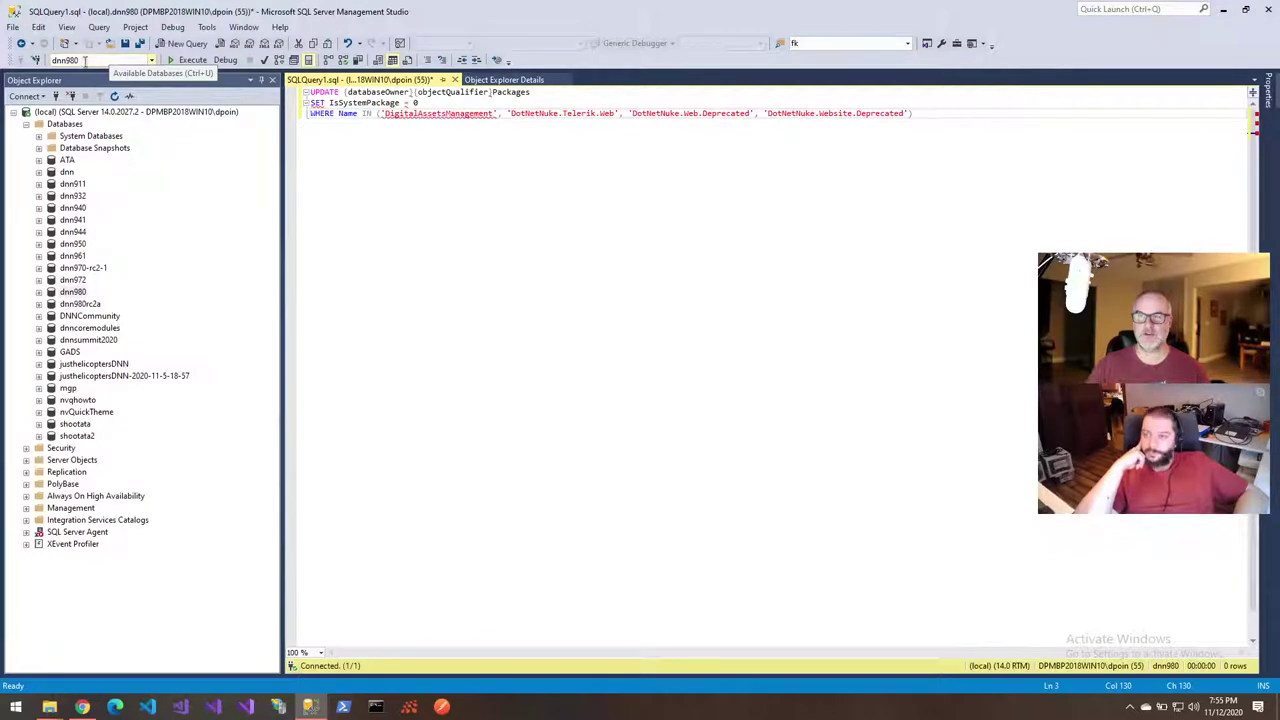
Select the {databaseOwner}{objectQualifier} placeholder tokens in front of Packages
click(379, 120)
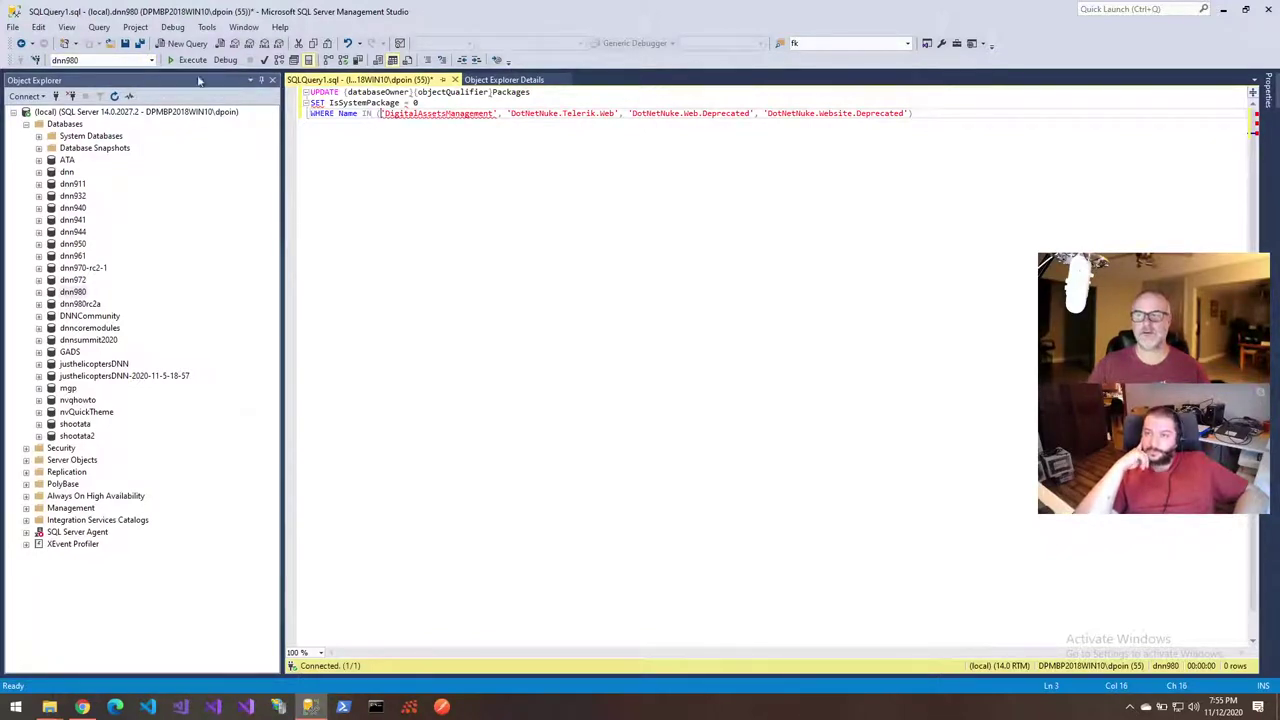
click(399, 122)
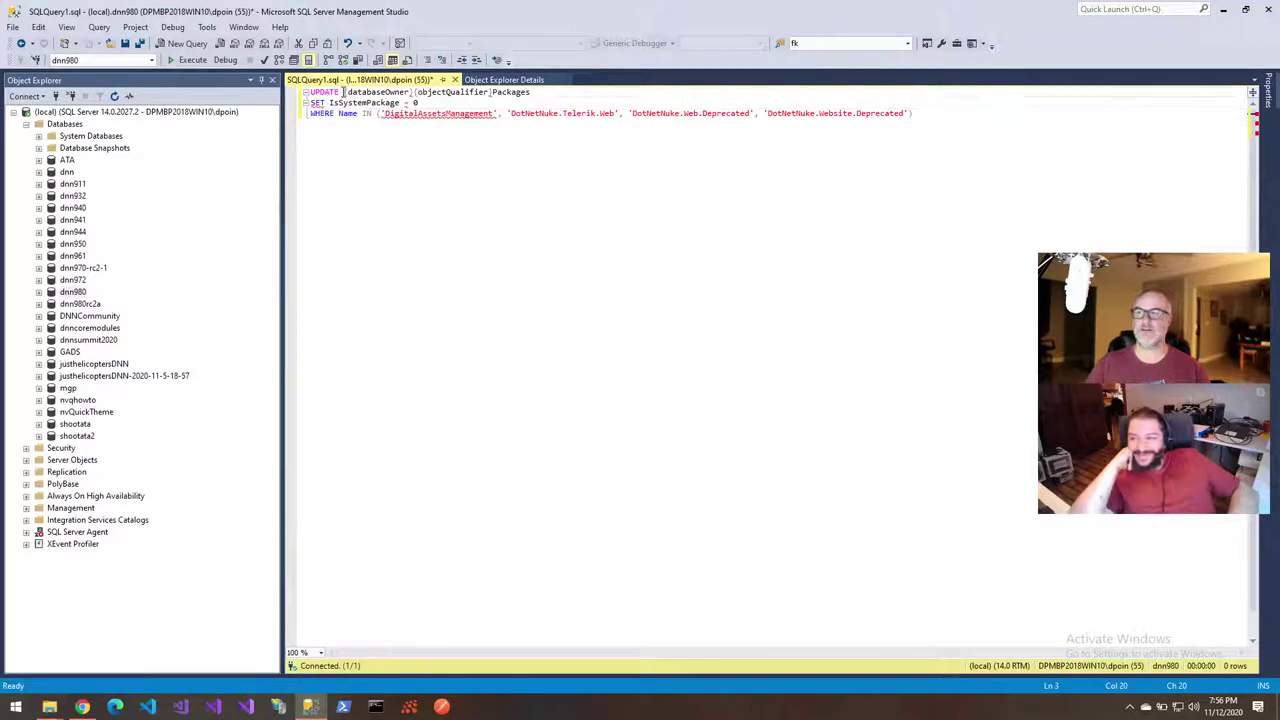
drag(344, 92, 497, 92)
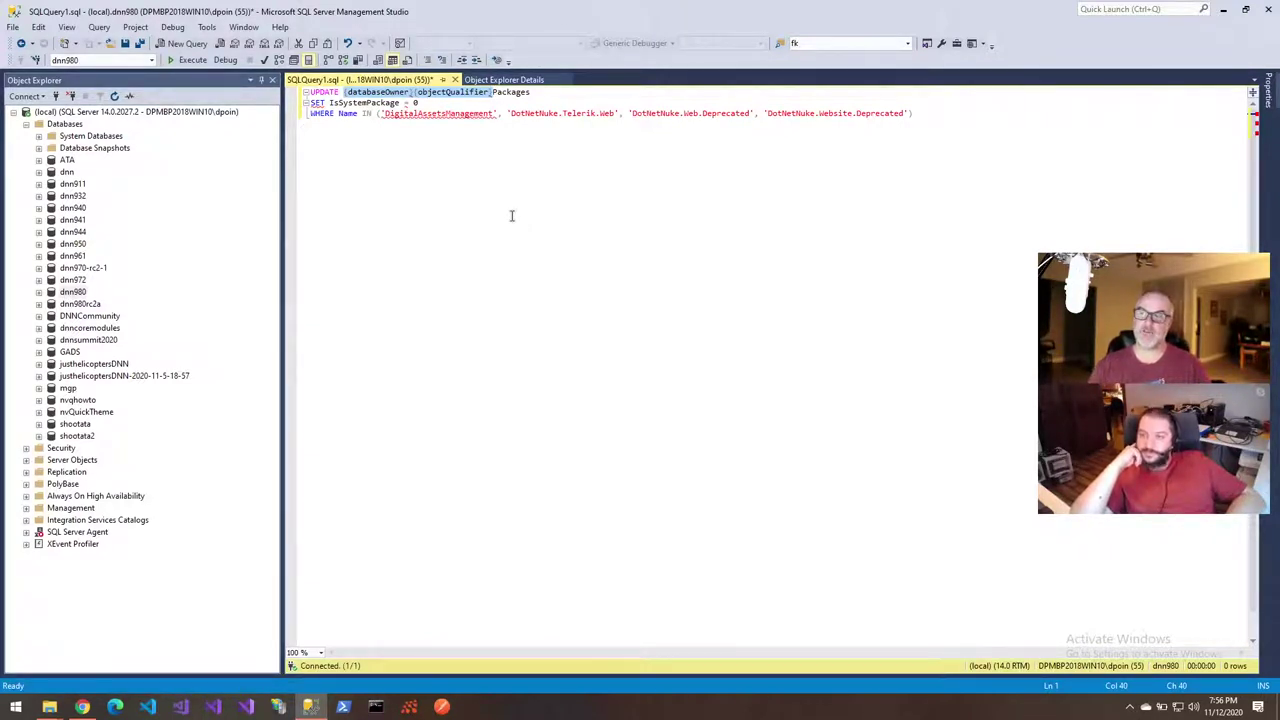
Remove the placeholder tokens so line 1 reads UPDATE Packages, then return to the DNN browser window
key(BackSpace)
text(dpb)
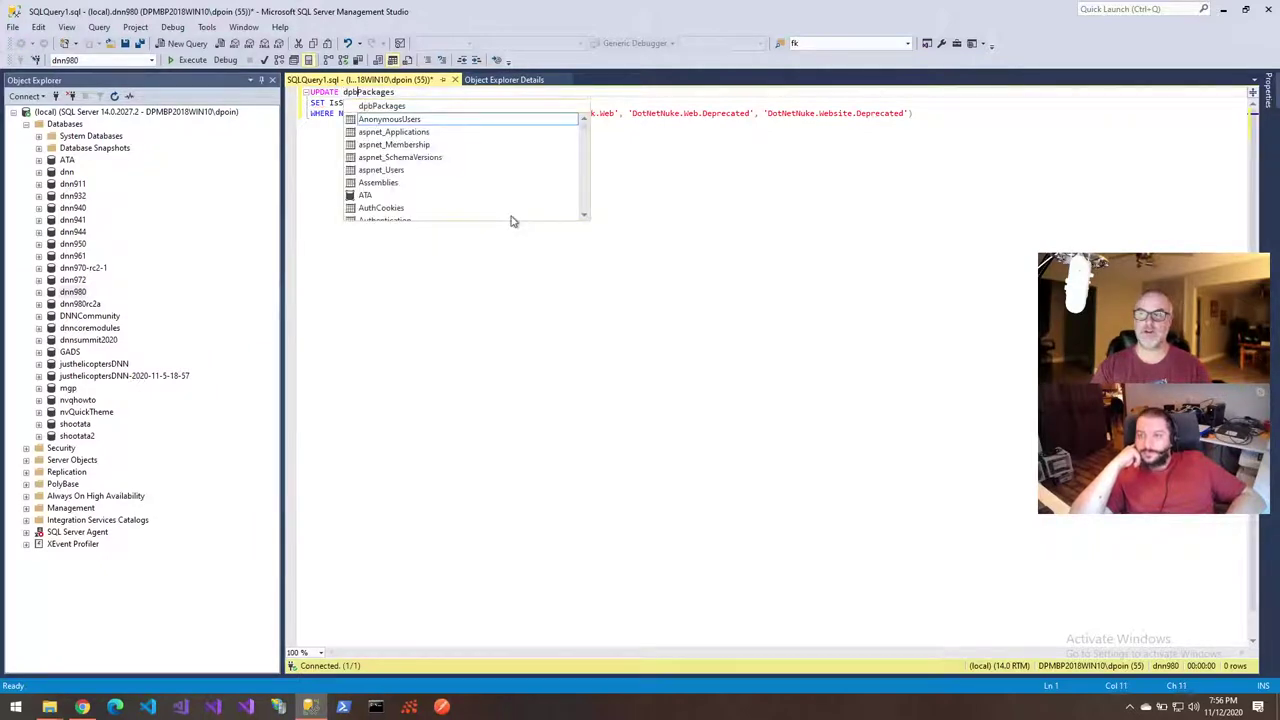
key(Escape)
key(BackSpace)
key(BackSpace)
text(bo.)
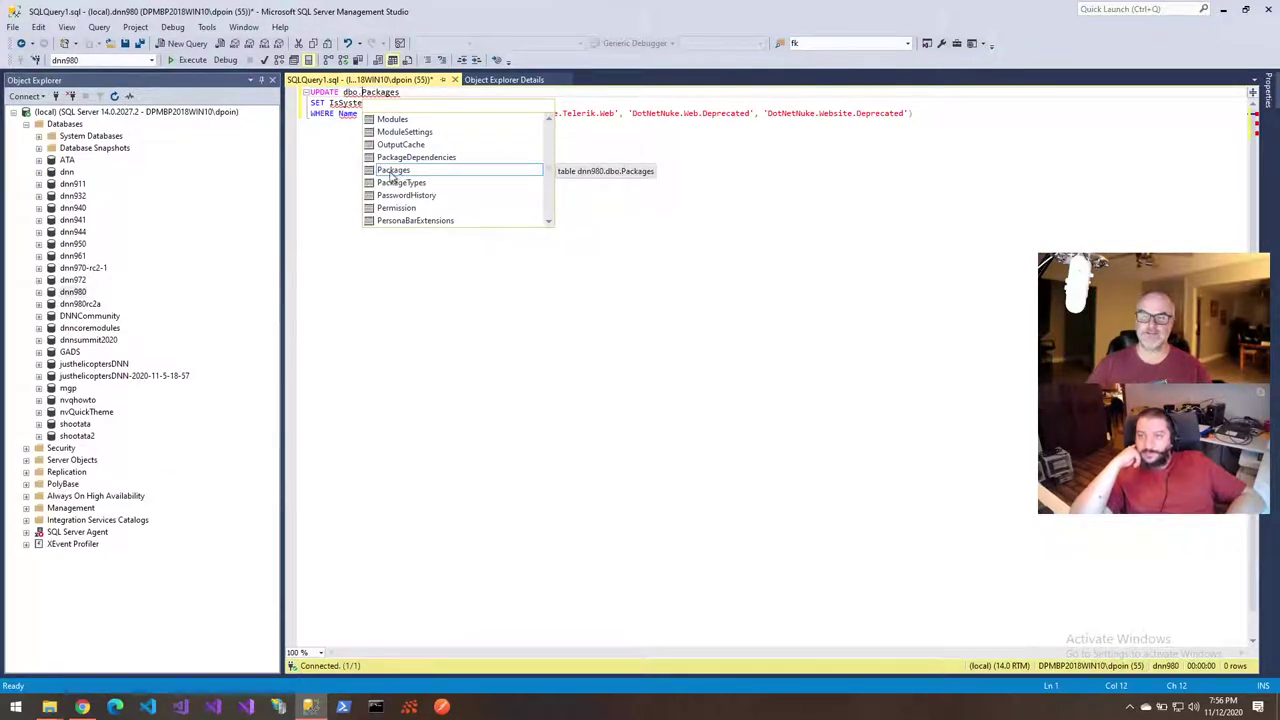
click(335, 165)
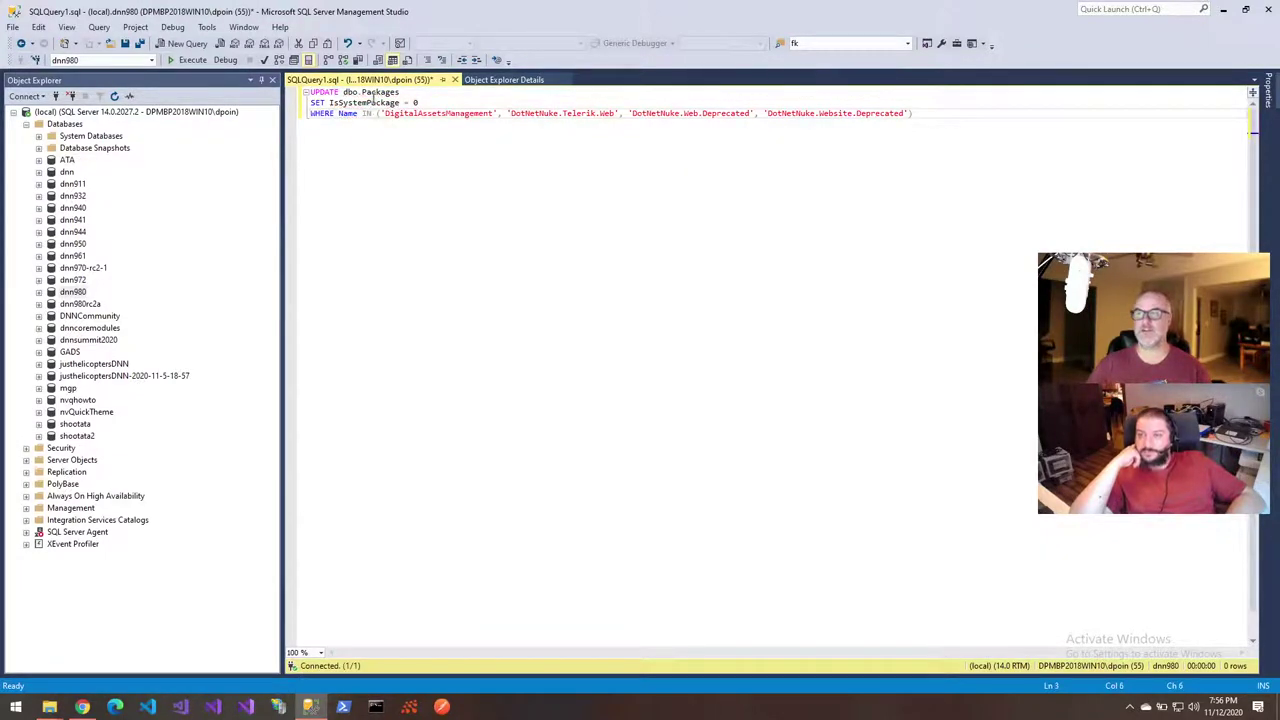
click(361, 92)
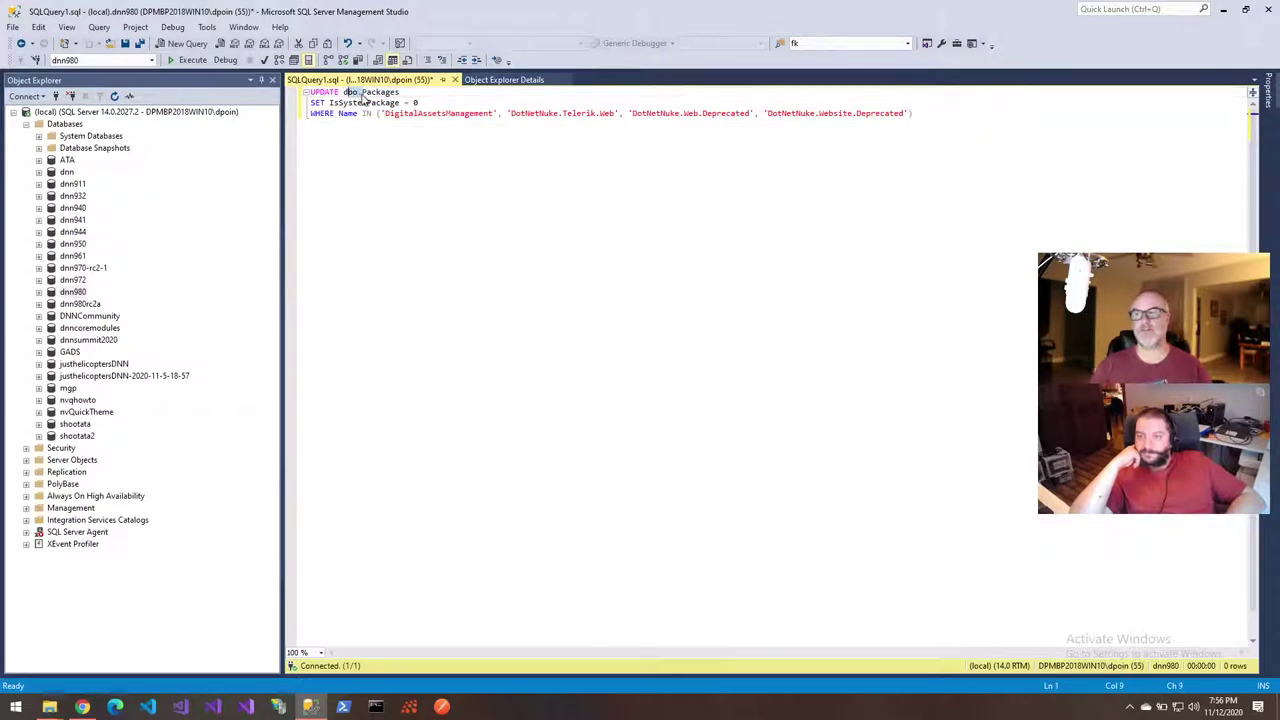
key(BackSpace)
key(BackSpace)
key(BackSpace)
key(BackSpace)
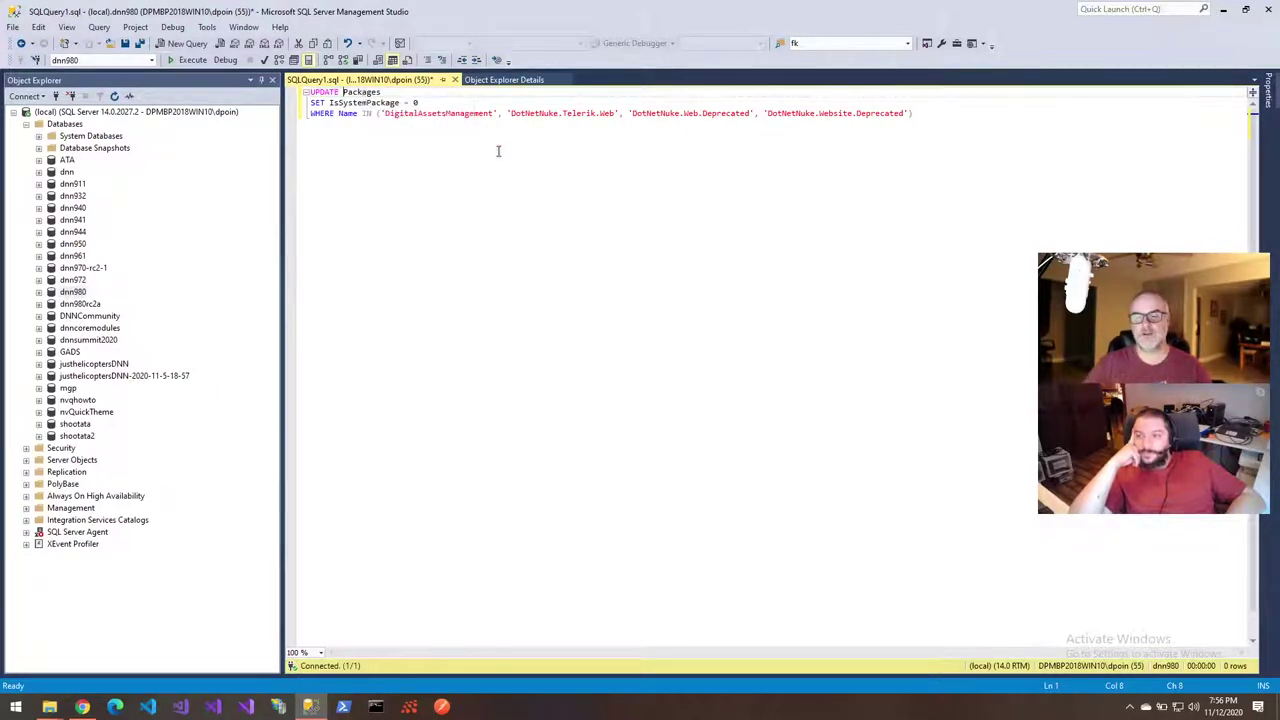
click(531, 170)
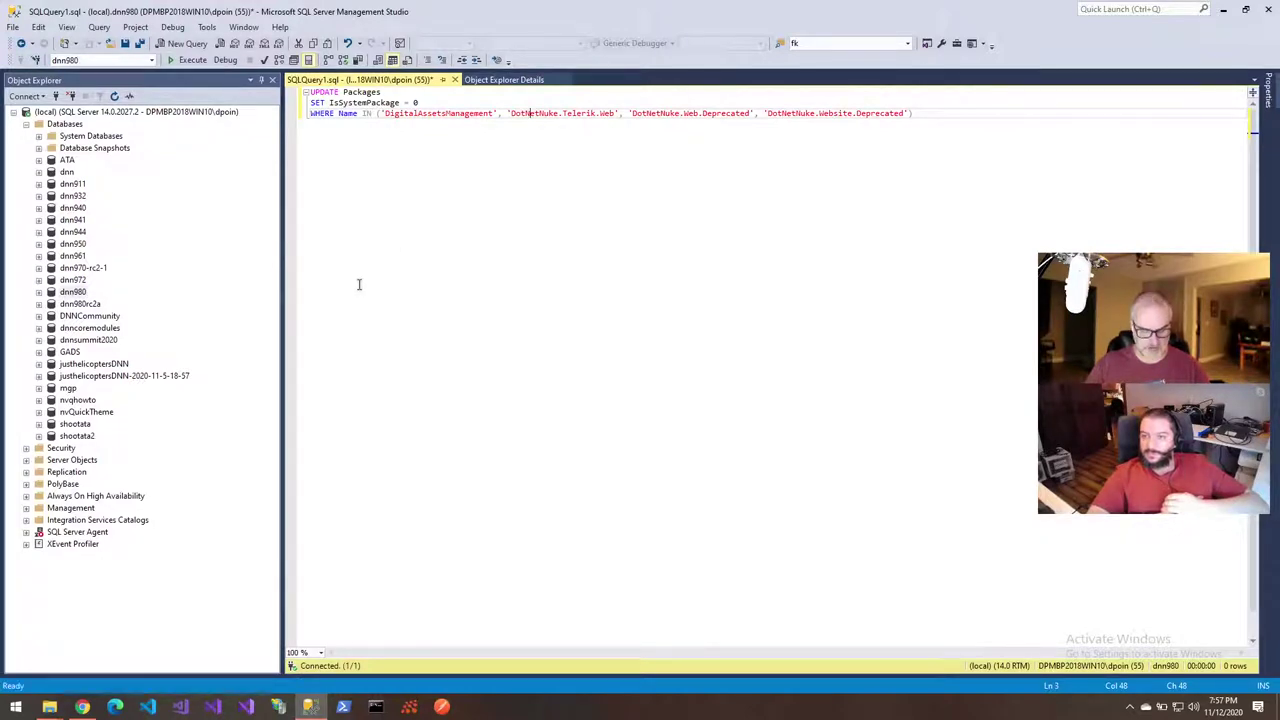
key(alt+Tab)
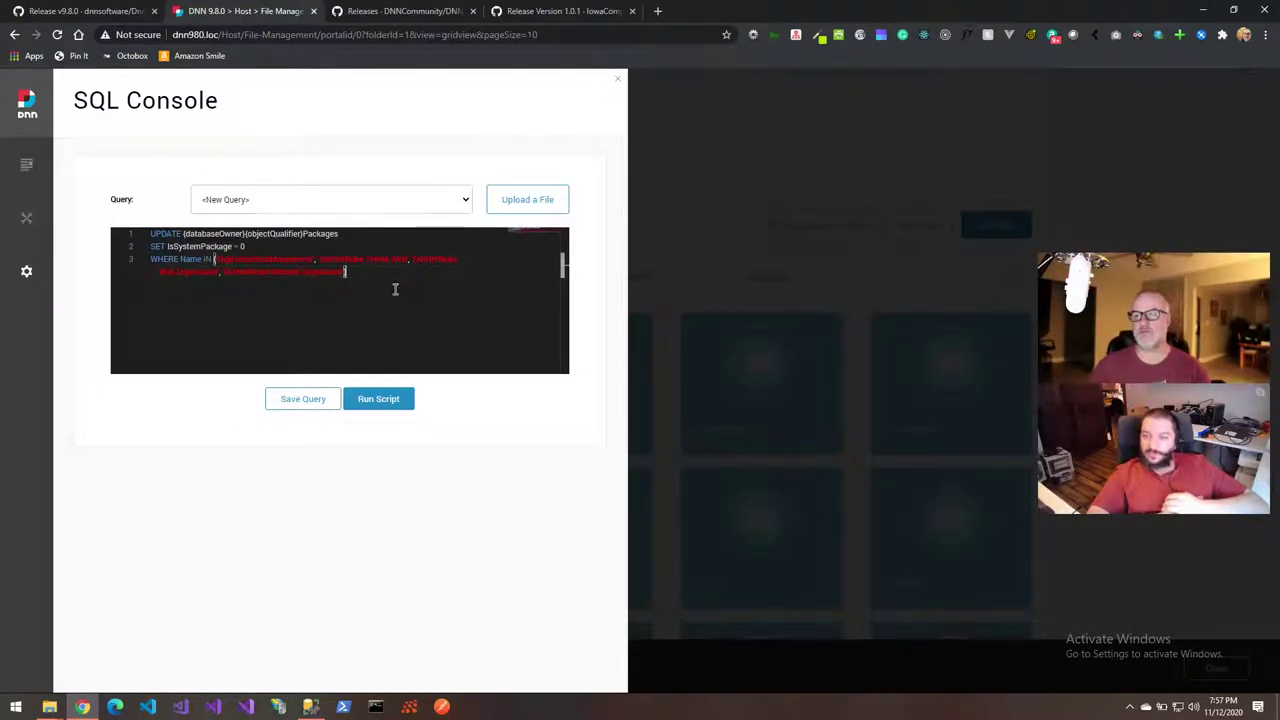
Run the Packages update script and go to Settings > Extensions
click(388, 401)
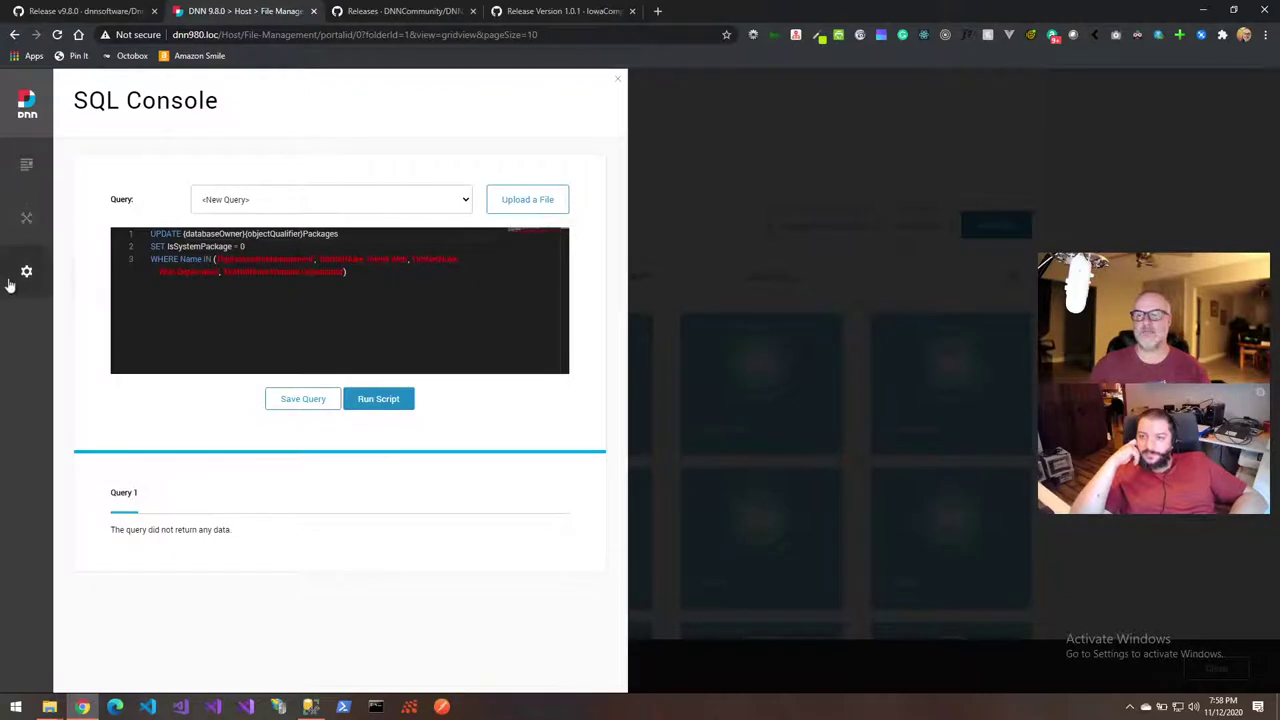
mouse_move(20, 278)
click(96, 407)
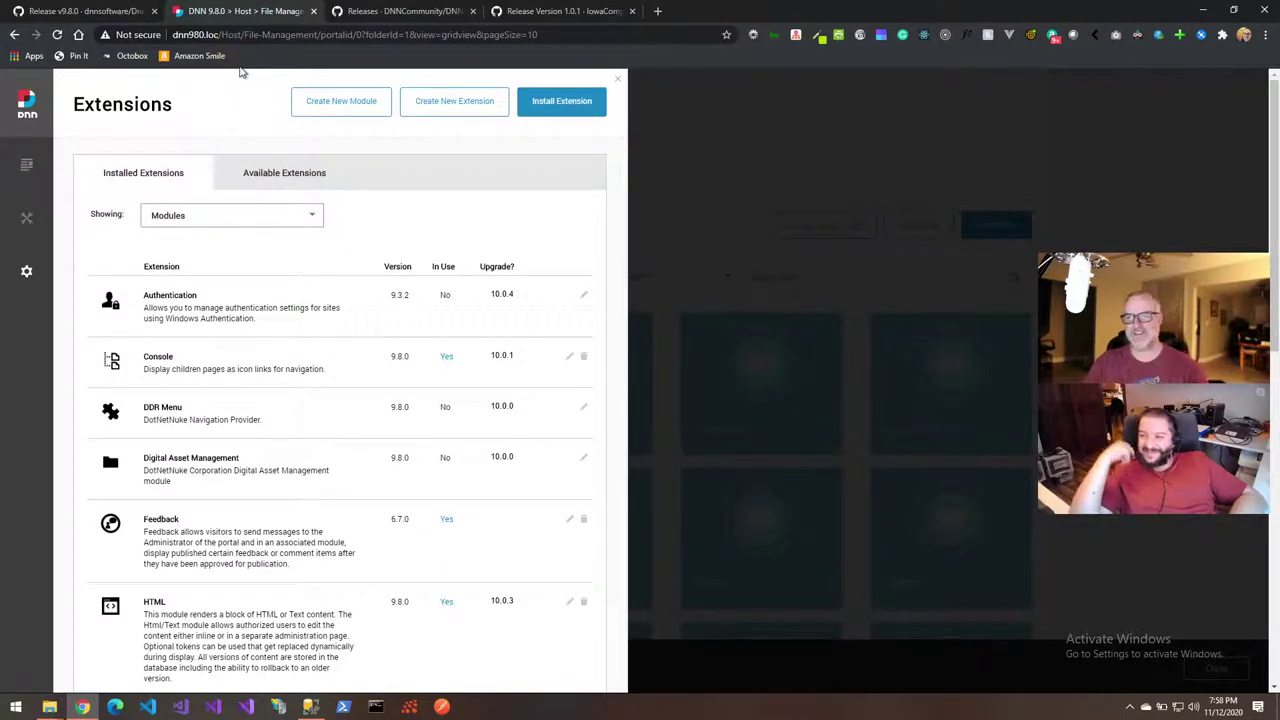
Review the v9.8.0 release notes, then clear the site cache under Settings > Servers
click(90, 11)
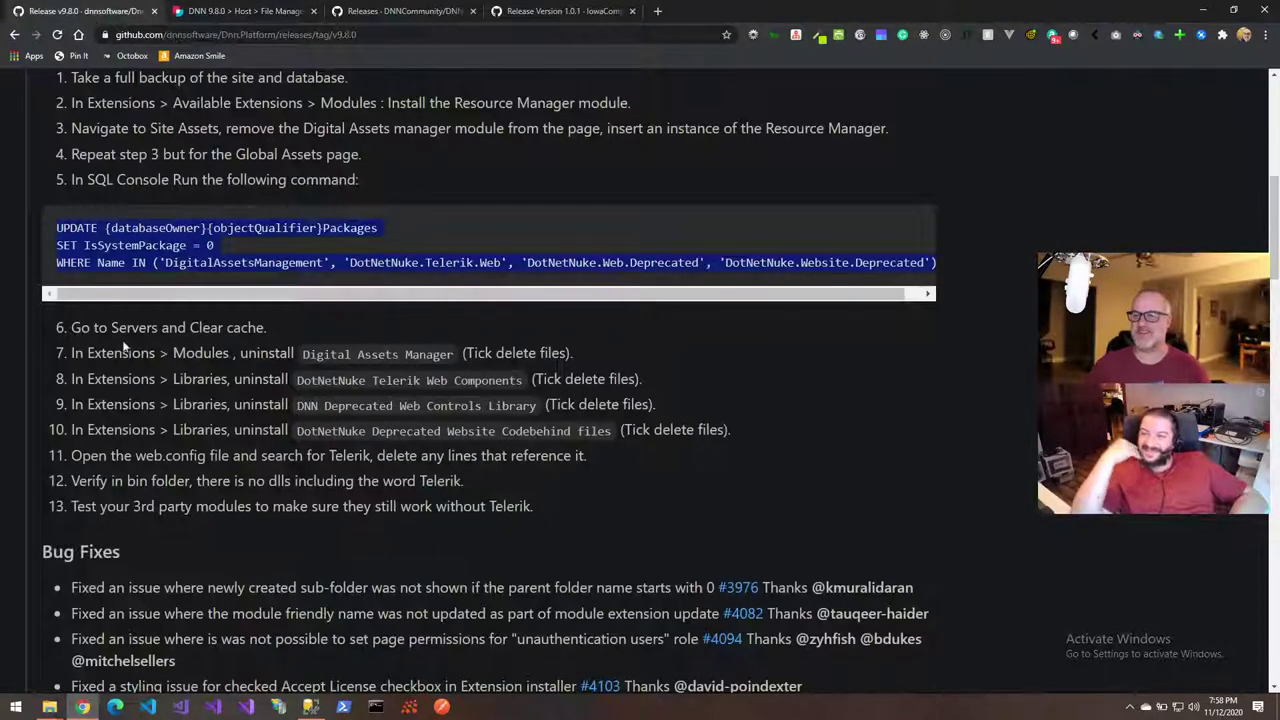
scroll(100, 320, down, 1)
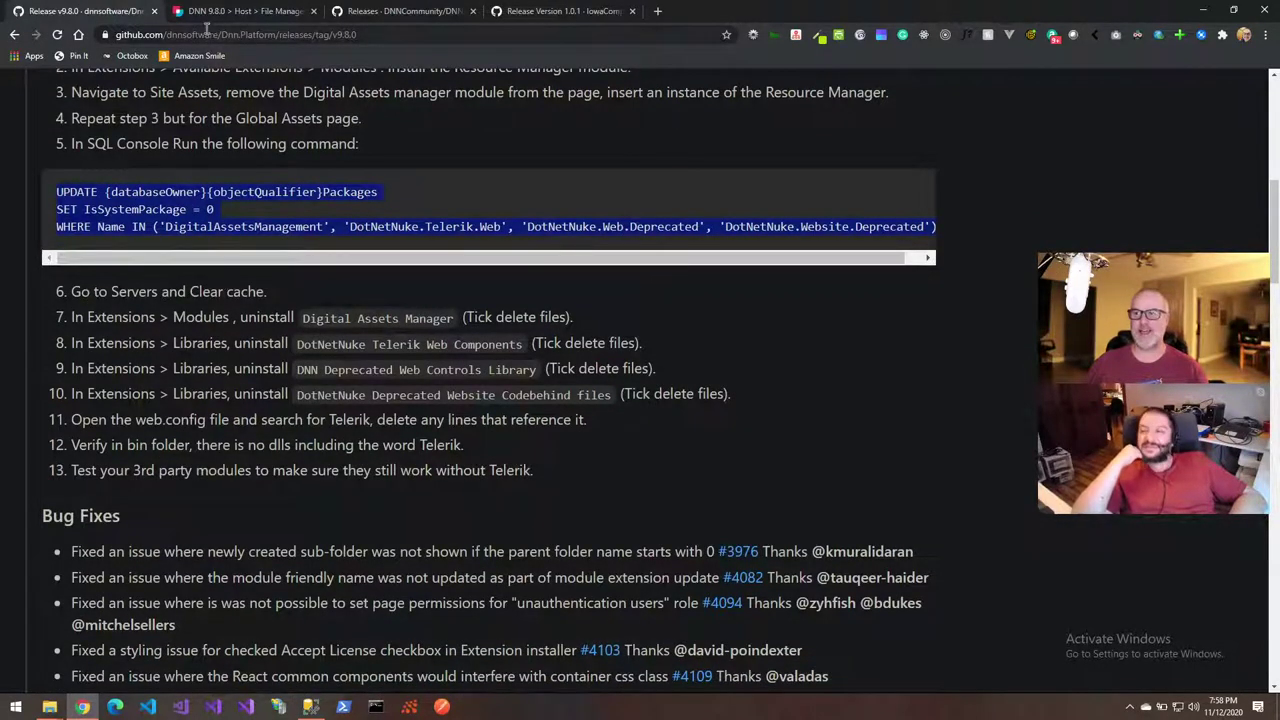
click(240, 11)
mouse_move(30, 293)
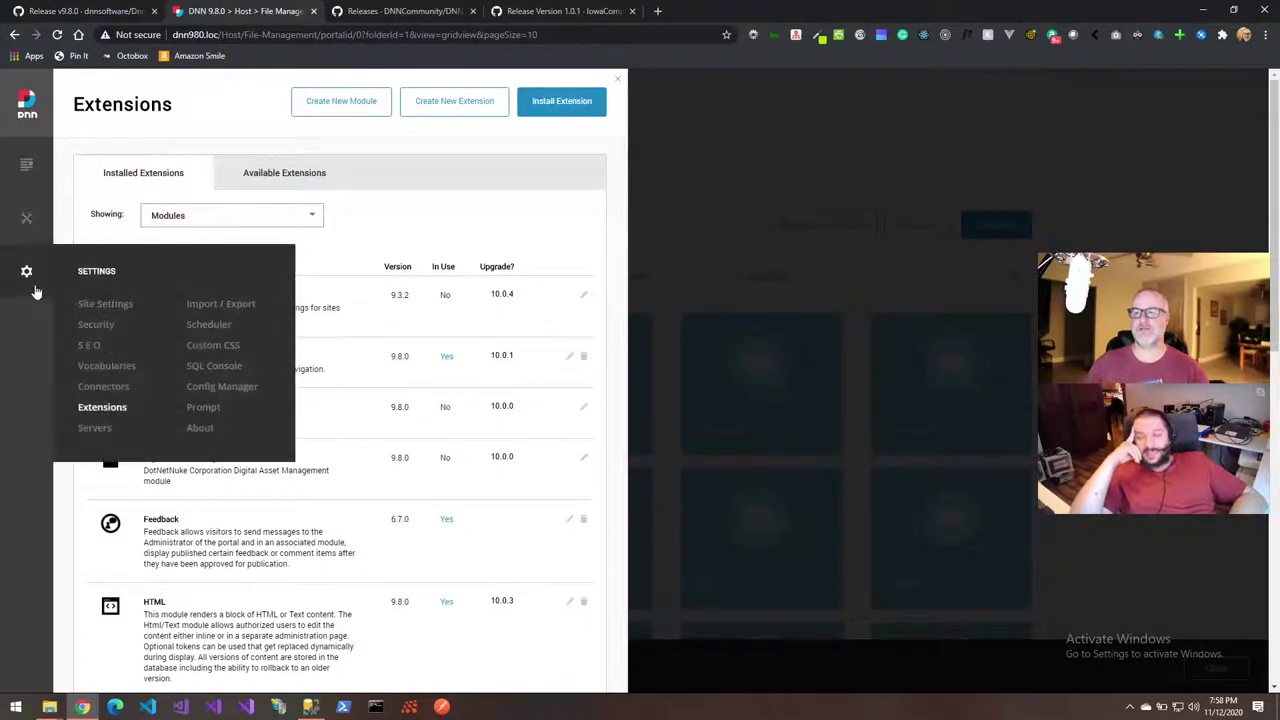
click(99, 432)
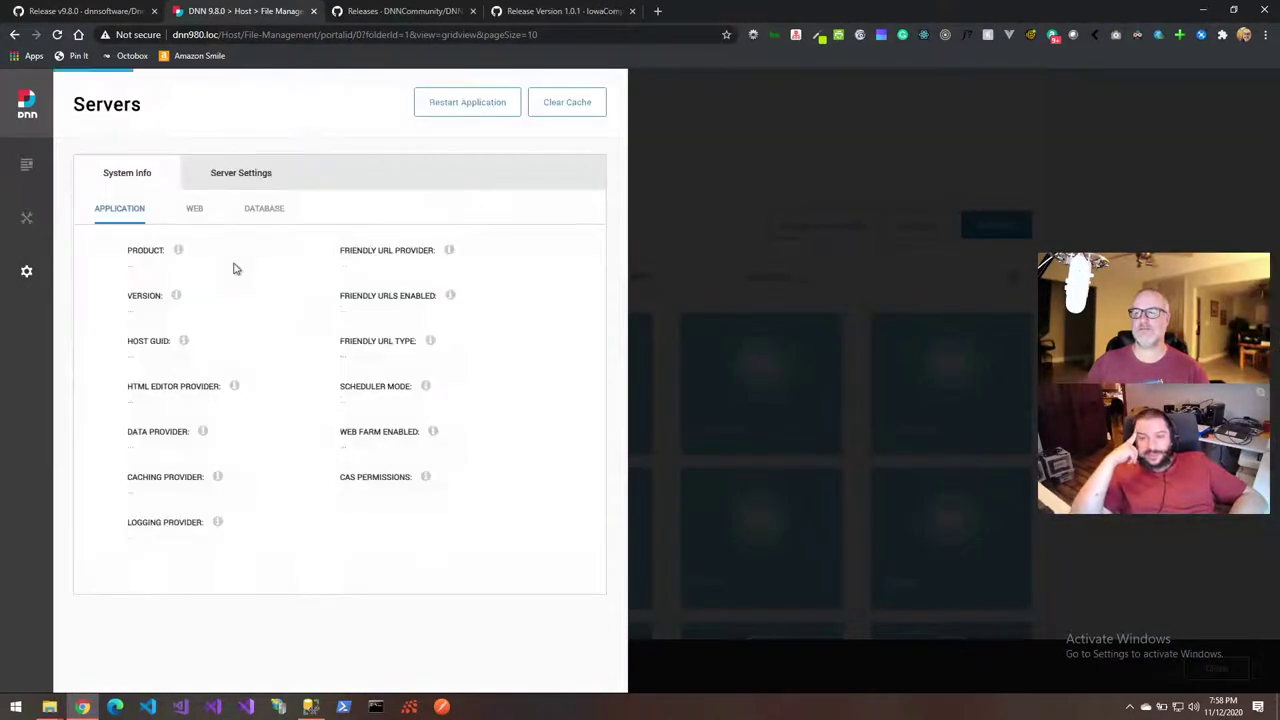
click(564, 112)
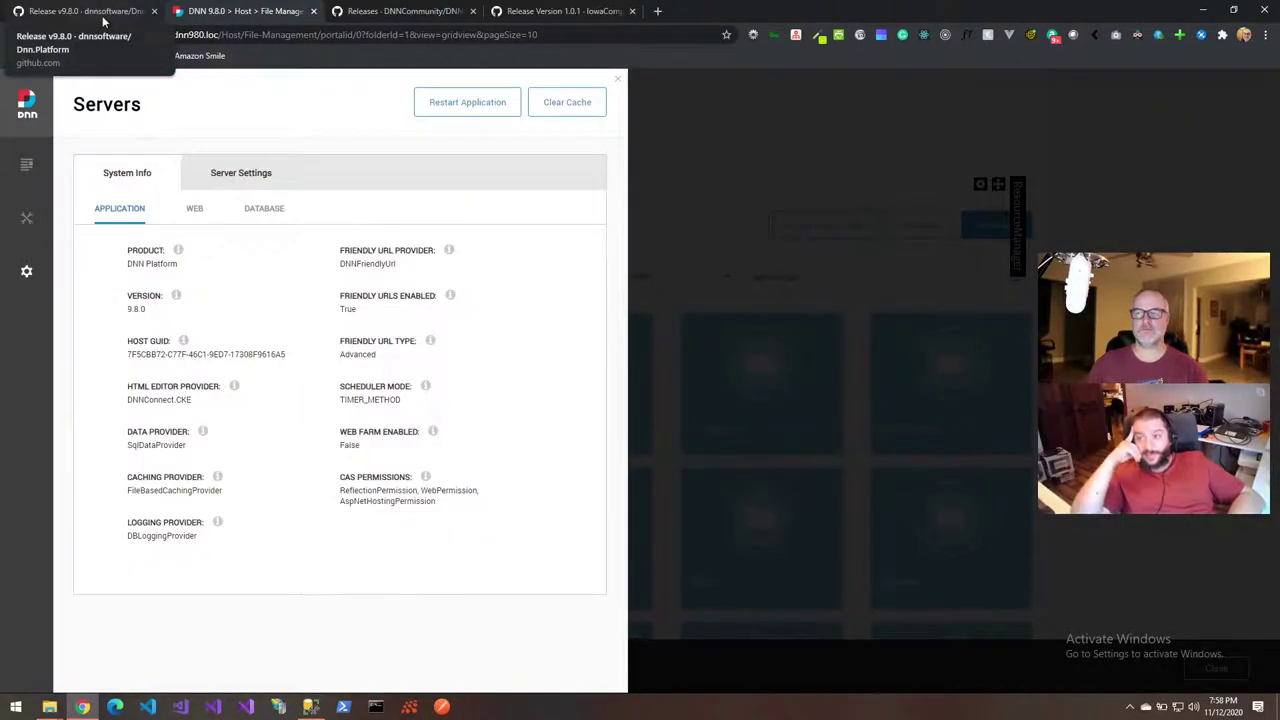
Recheck the release notes and open the installed module Extensions list
click(104, 20)
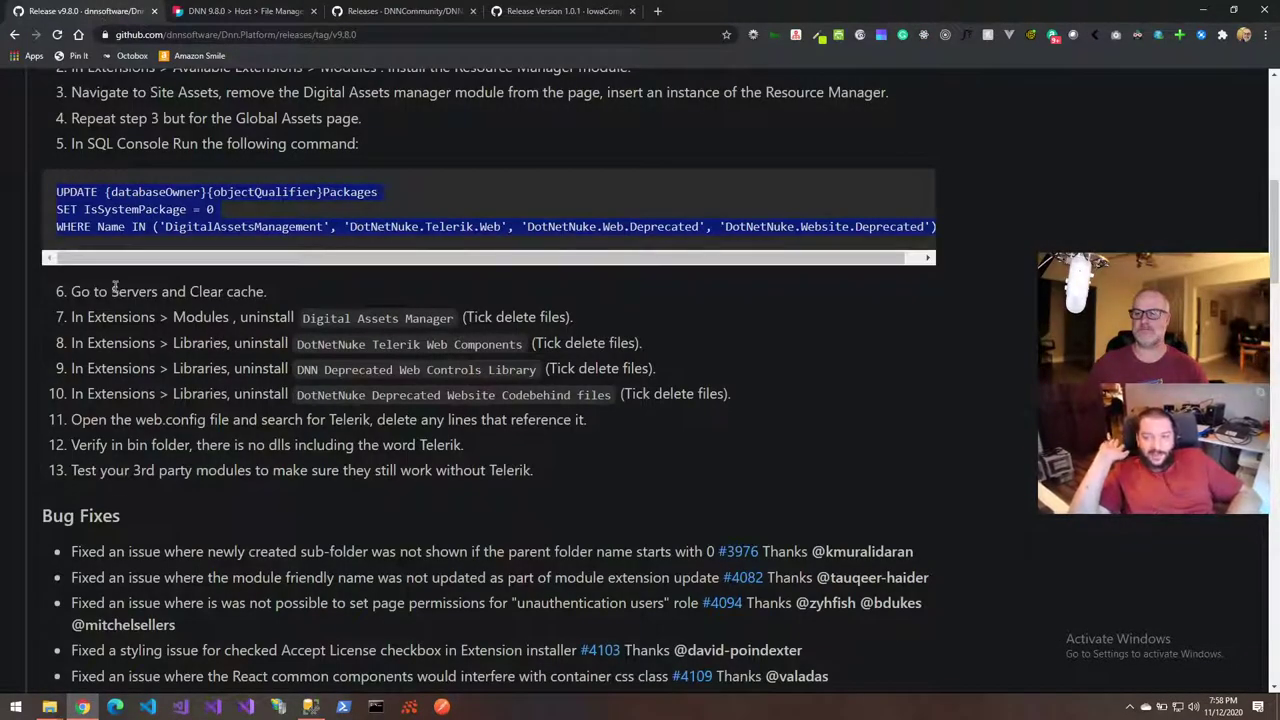
click(238, 13)
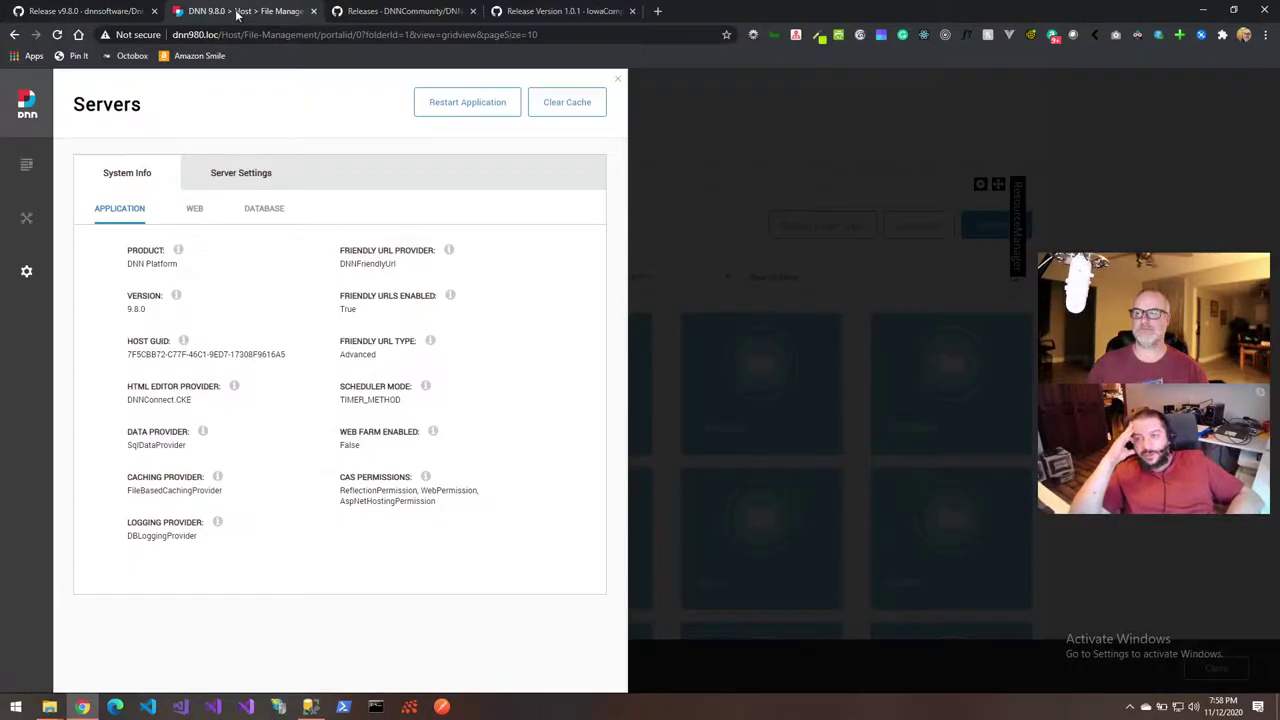
mouse_move(32, 273)
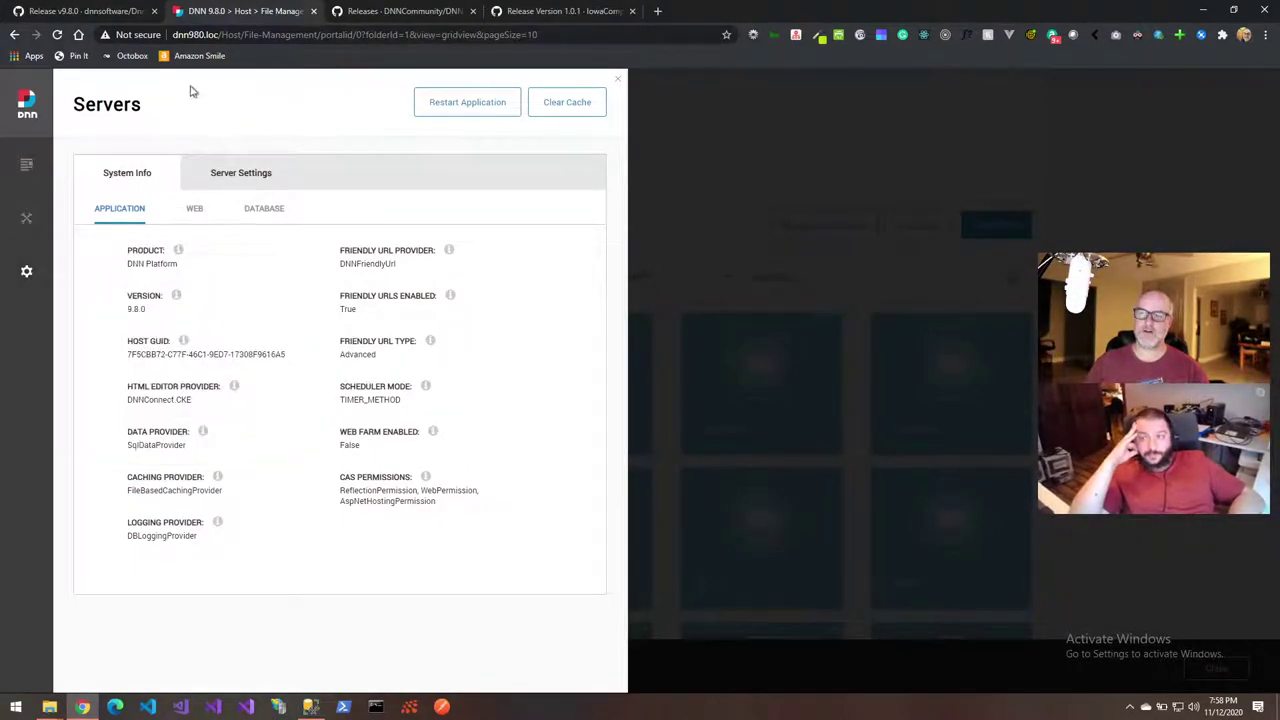
click(100, 10)
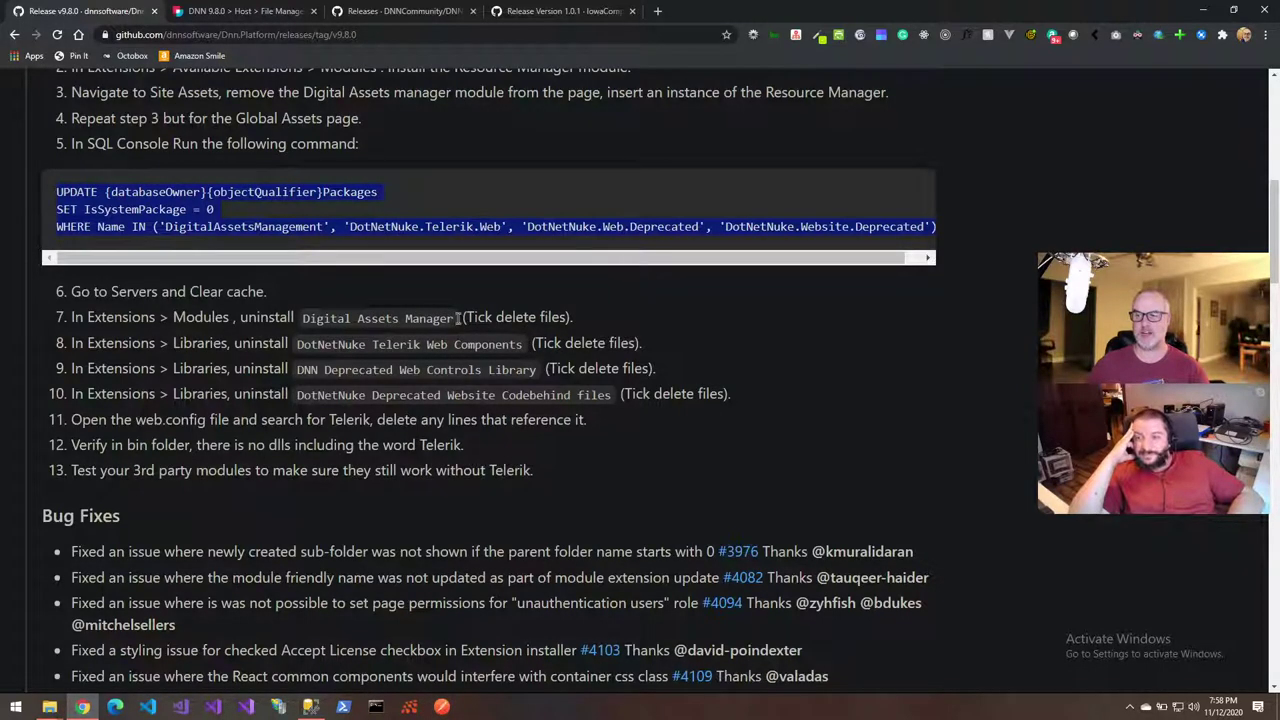
click(237, 12)
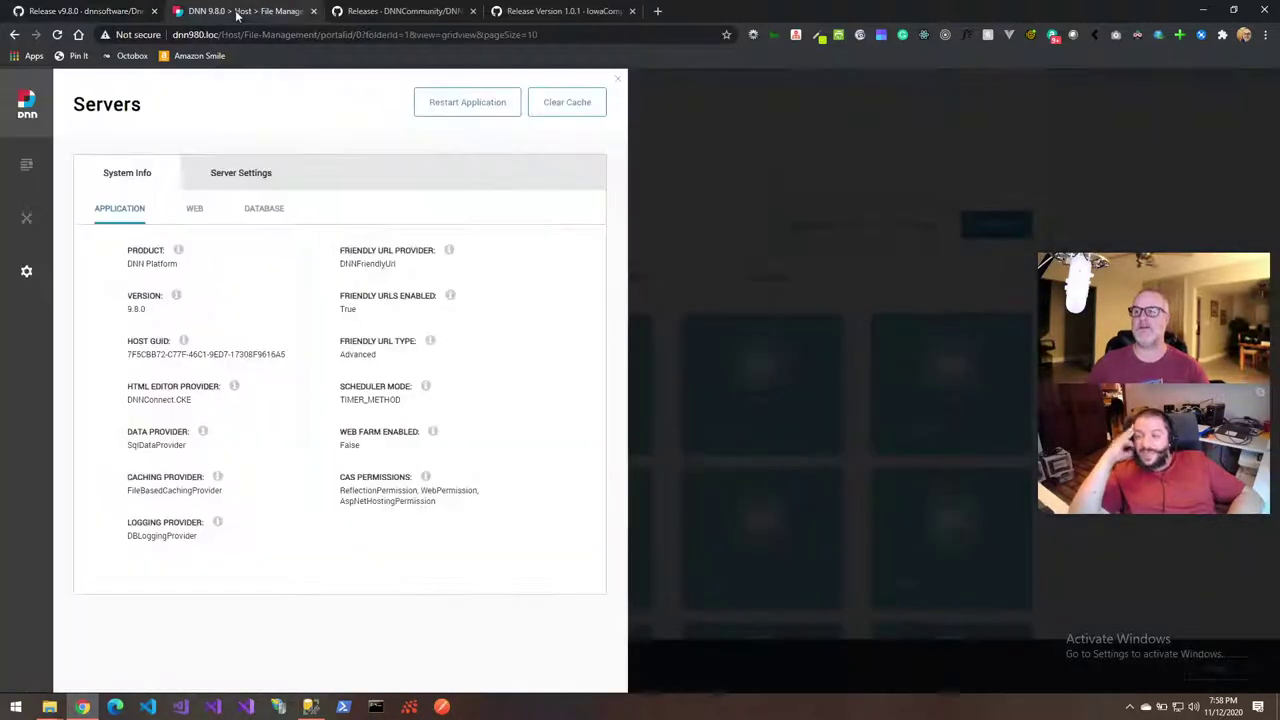
mouse_move(44, 278)
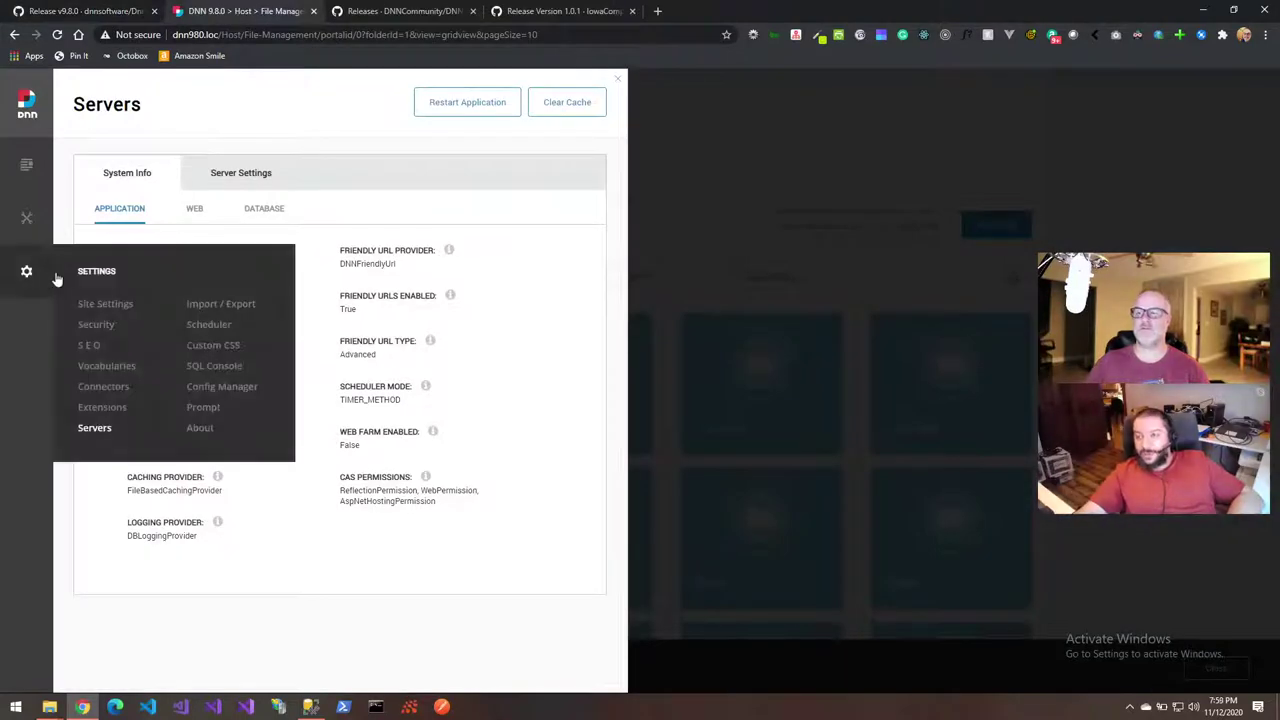
click(102, 407)
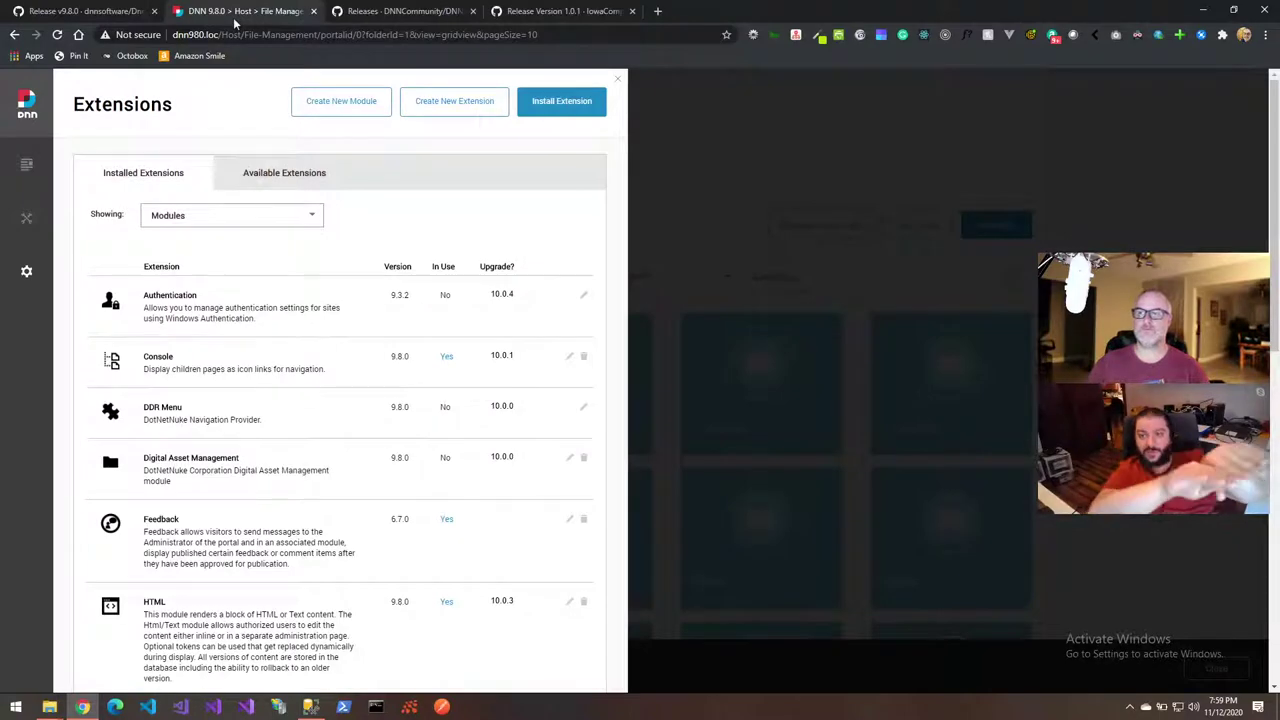
Delete Digital Asset Management with Delete Files? ticked and confirm with Yes
click(70, 10)
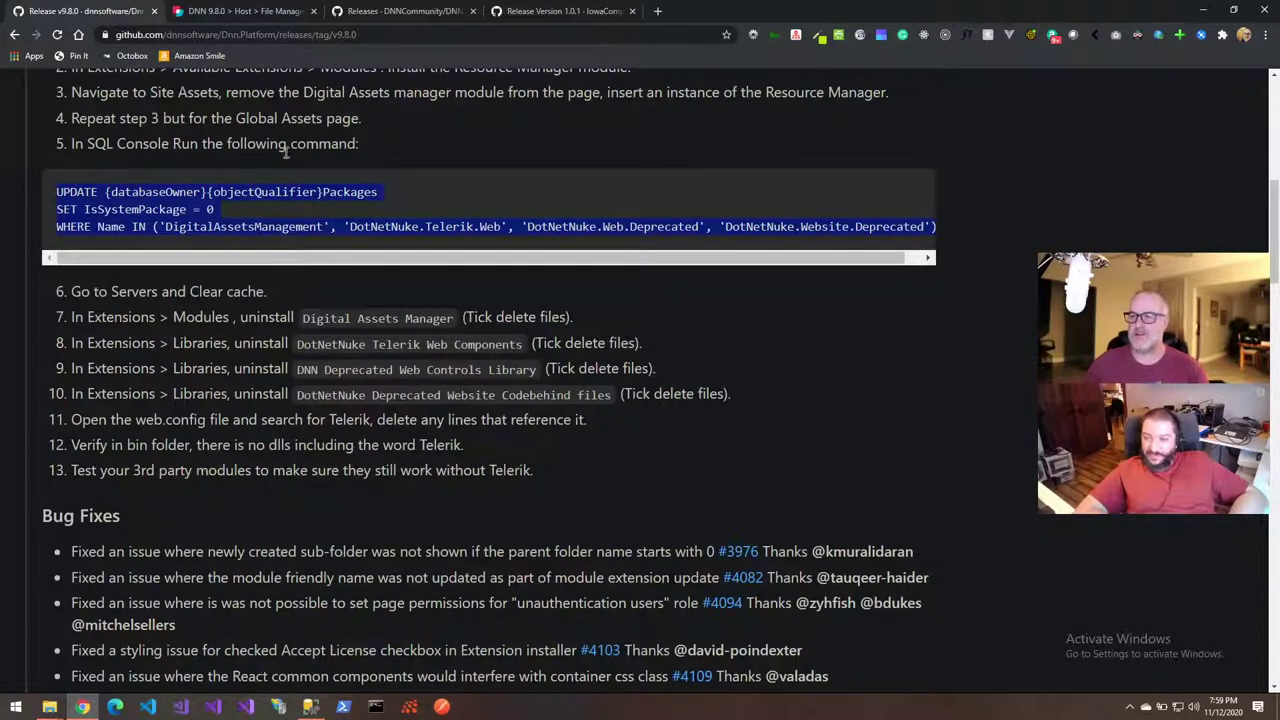
click(240, 11)
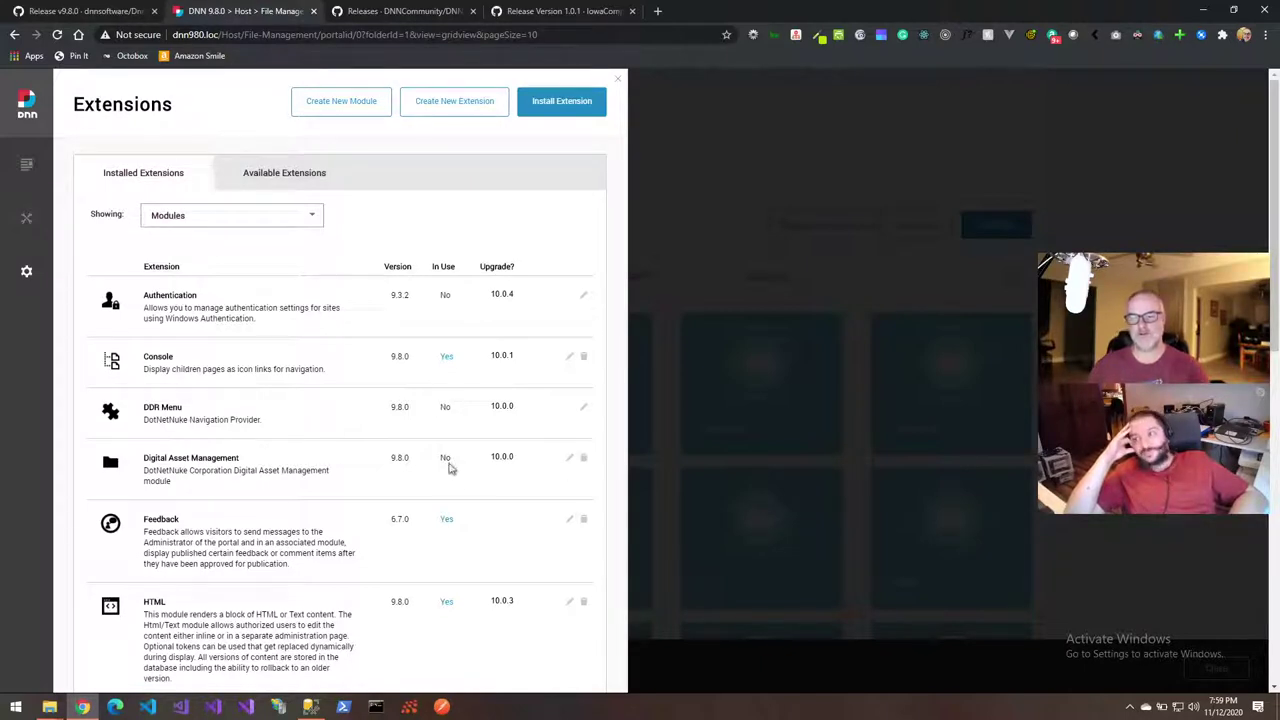
click(585, 460)
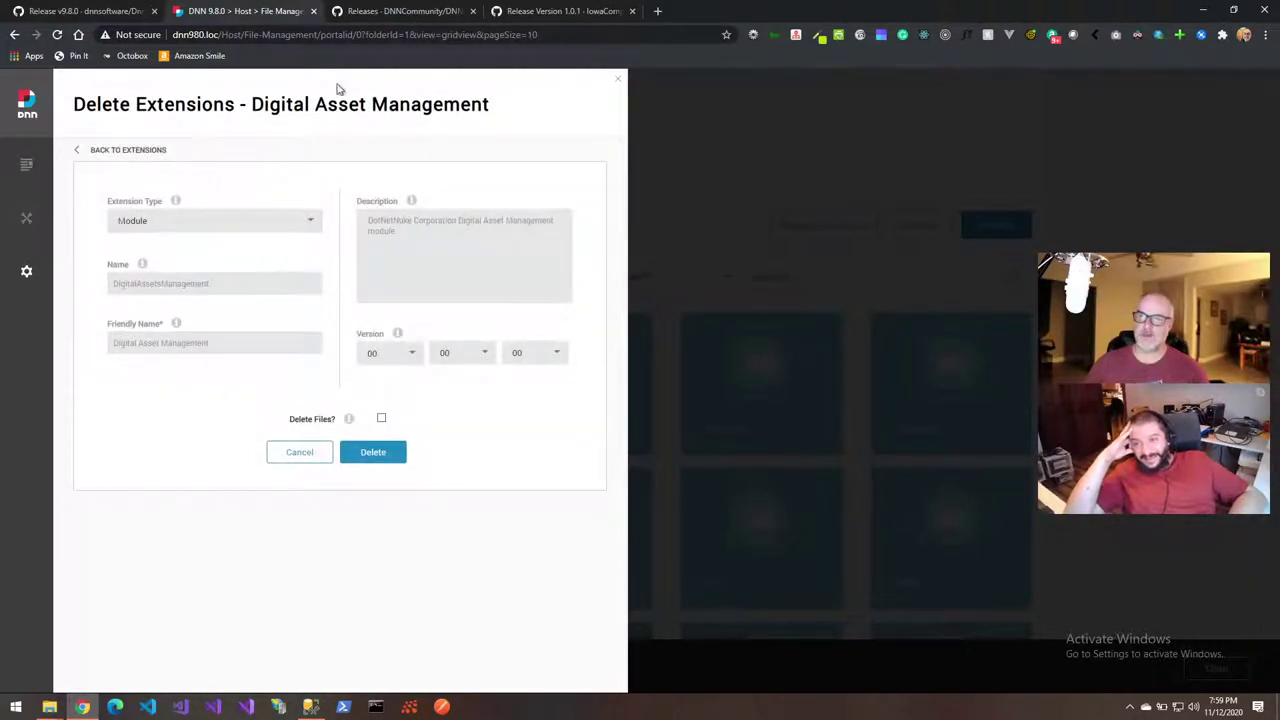
click(100, 11)
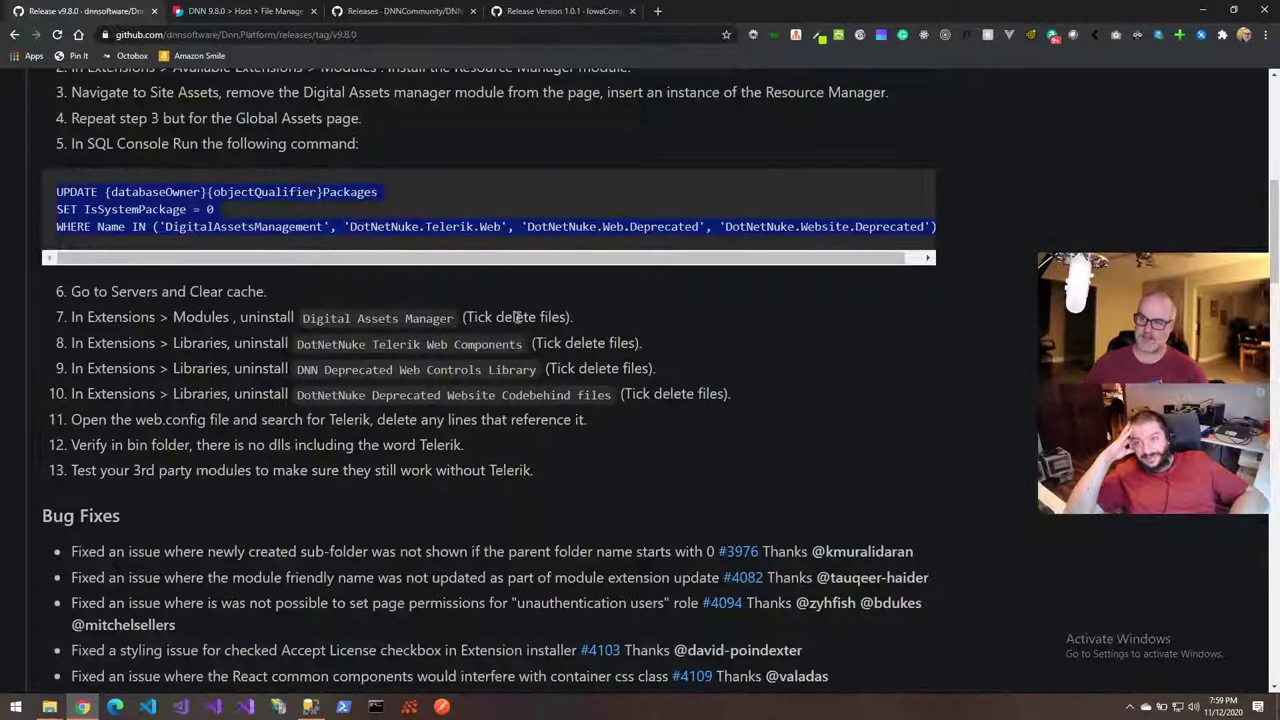
click(260, 12)
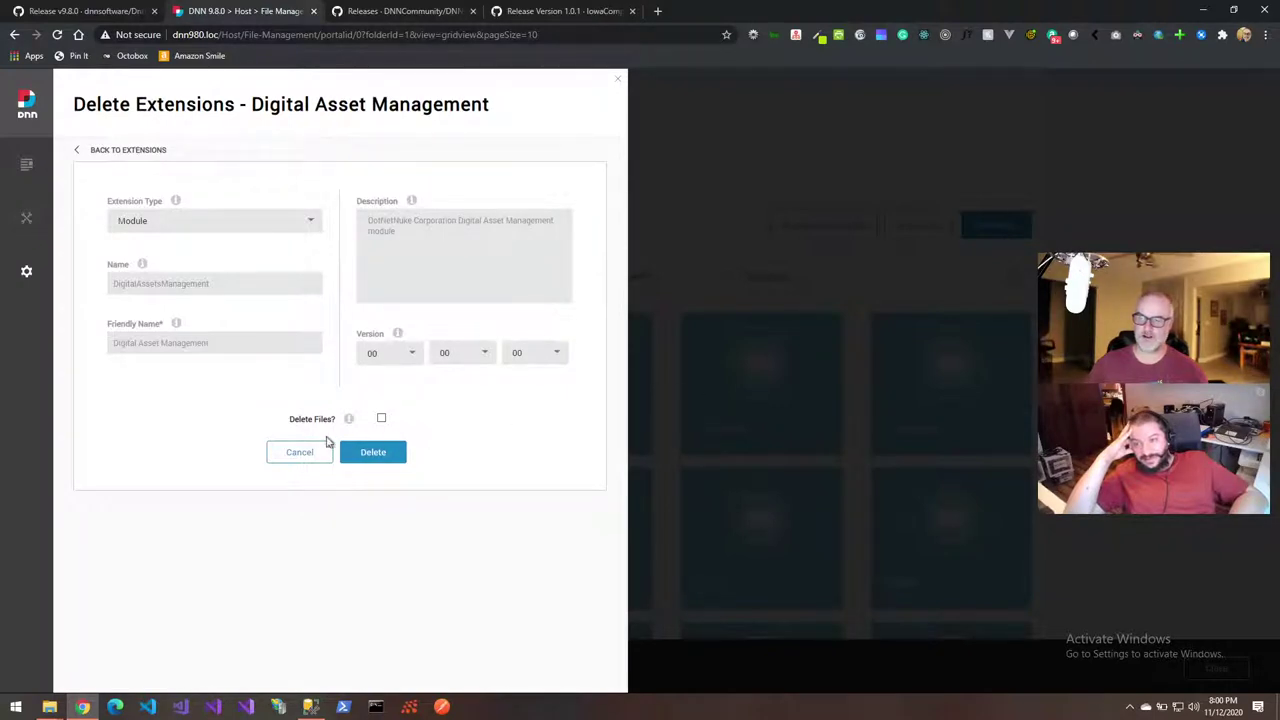
click(381, 419)
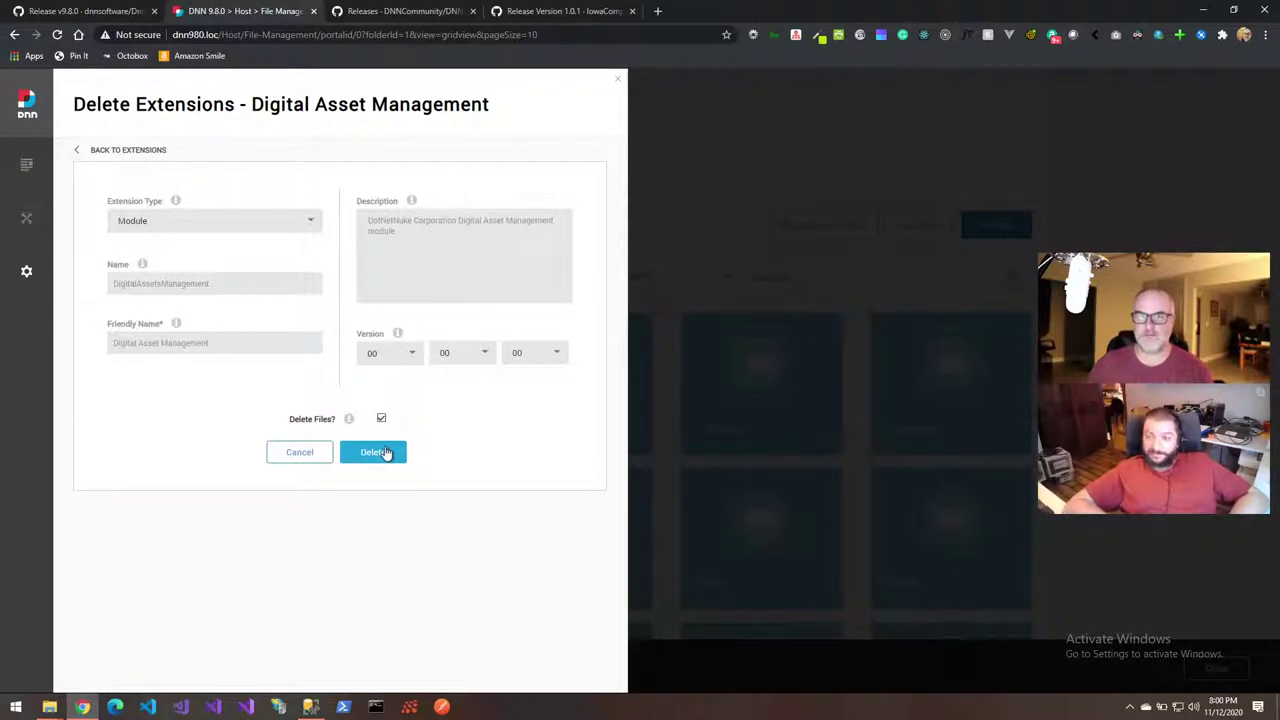
click(385, 452)
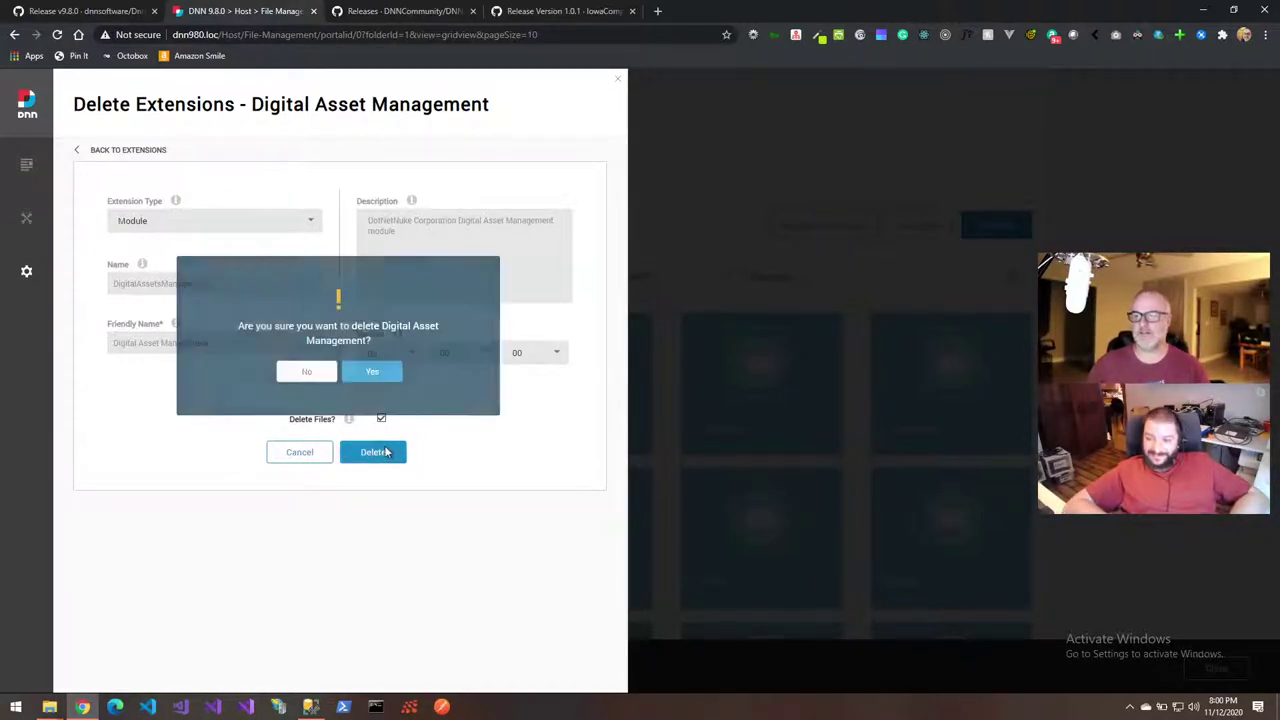
click(371, 372)
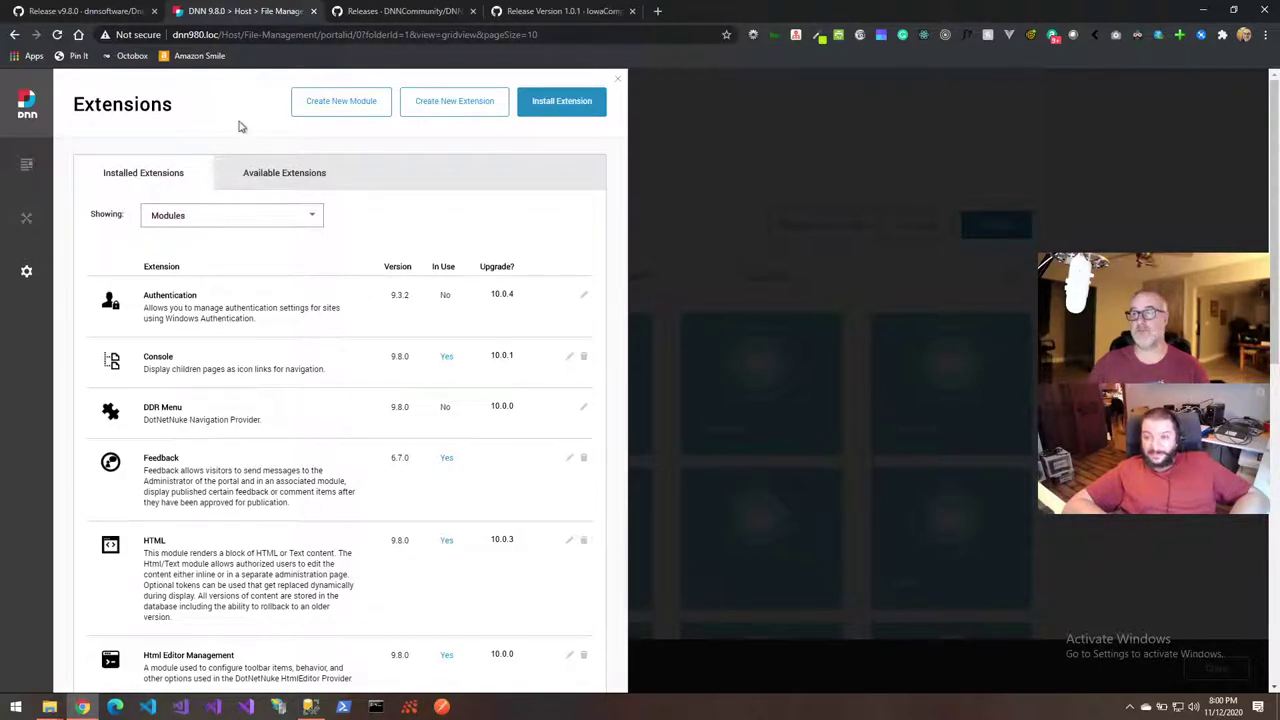
Scroll the v9.8.0 release notes to the removal steps and highlight 'Libraries' in step 8
click(112, 12)
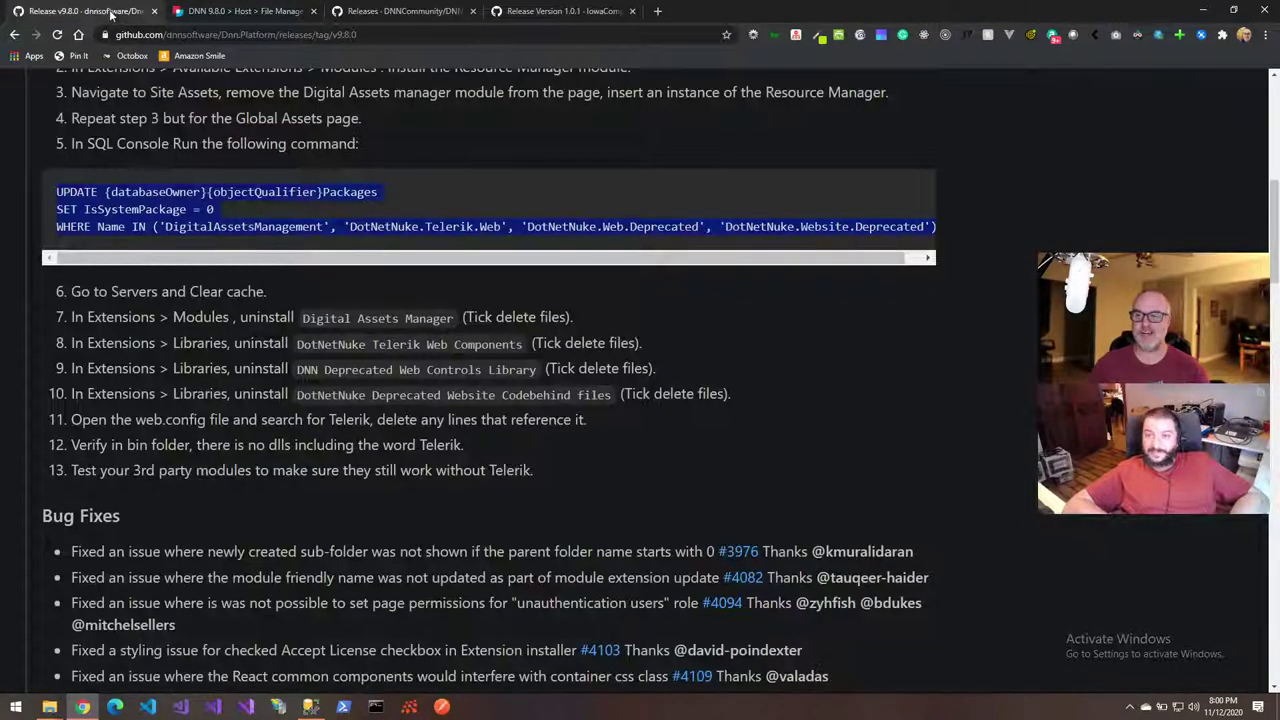
scroll(144, 307, down, 3)
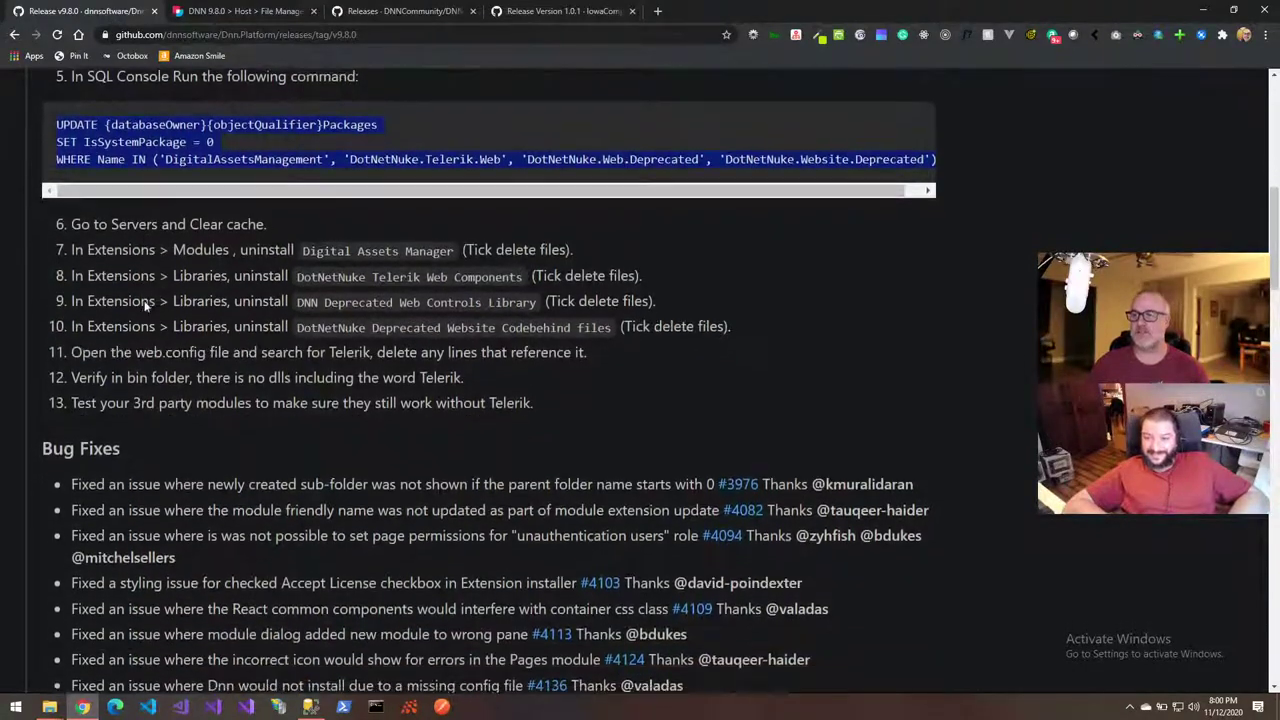
scroll(144, 300, up, 5)
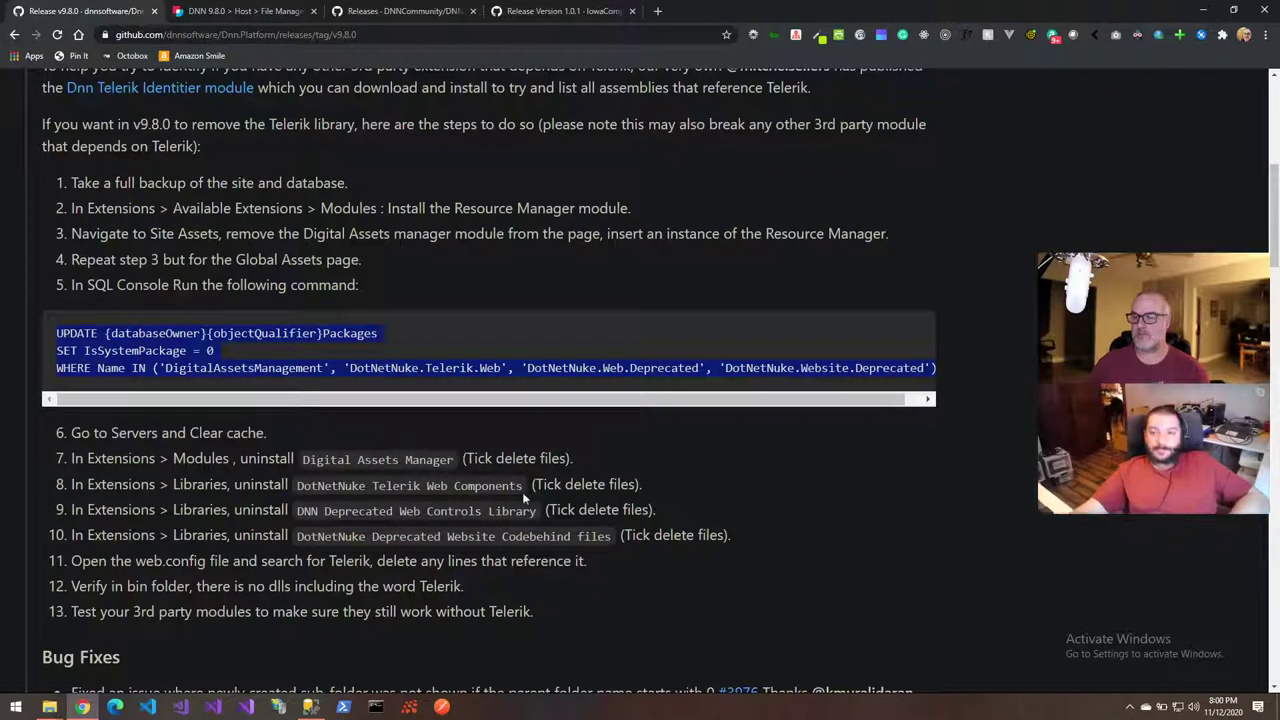
double_click(207, 484)
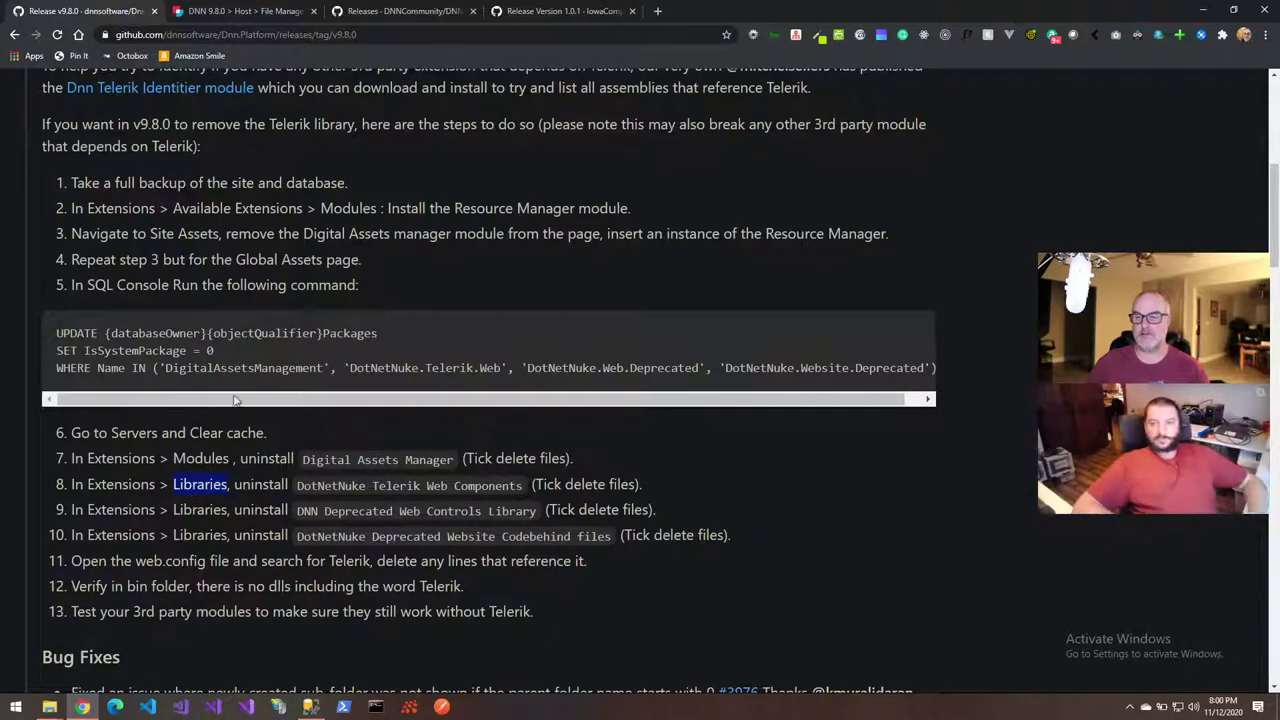
Set the DNN Extensions Showing filter to Libraries, then check the release notes
click(209, 14)
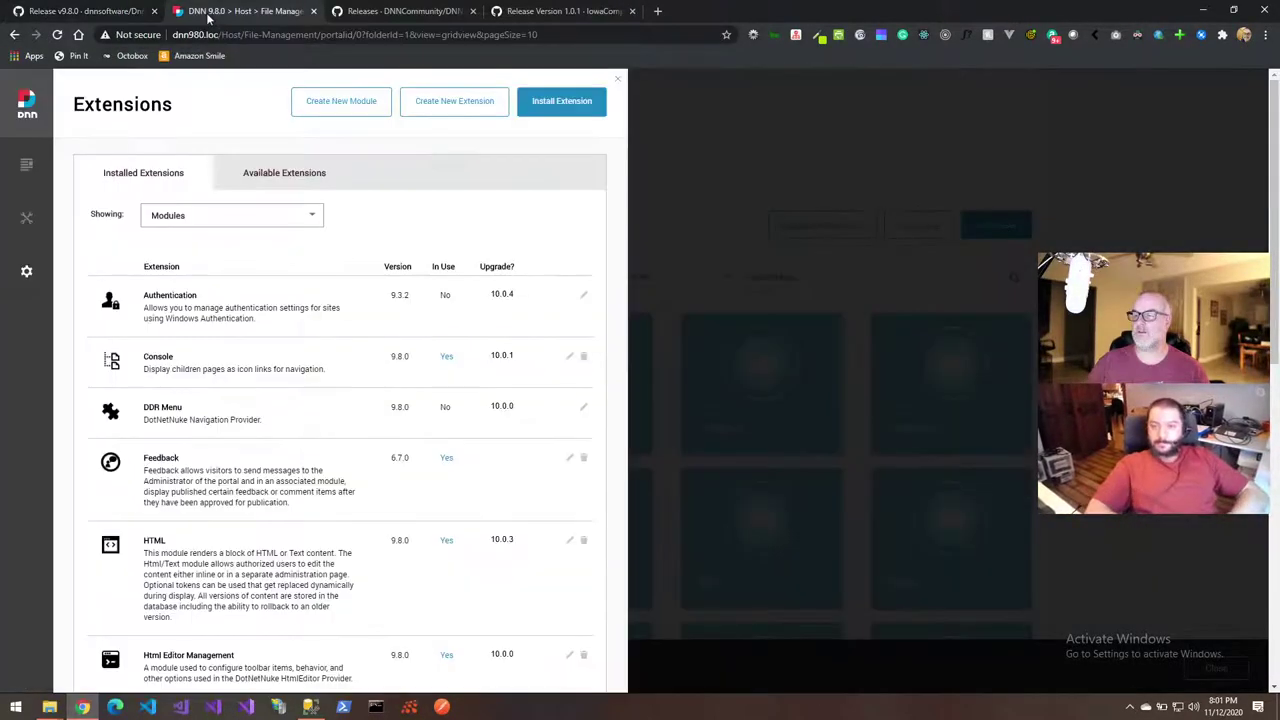
click(195, 218)
scroll(195, 290, down, 5)
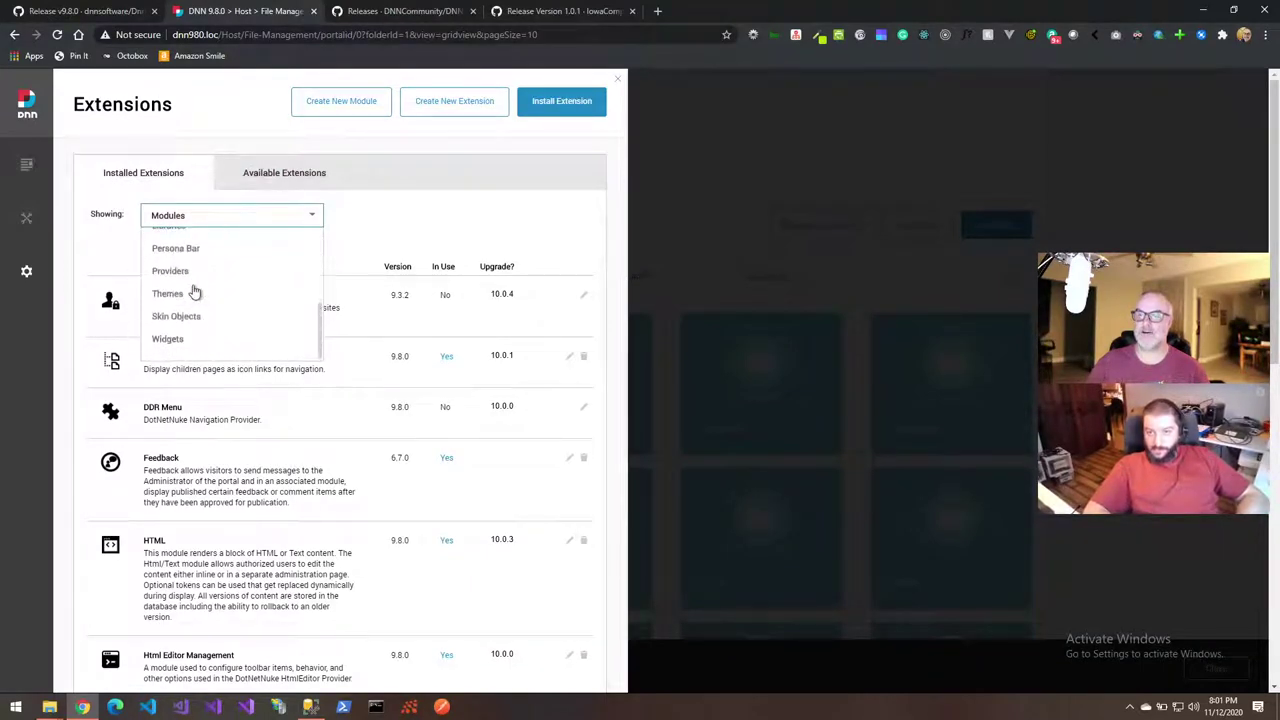
scroll(195, 292, up, 3)
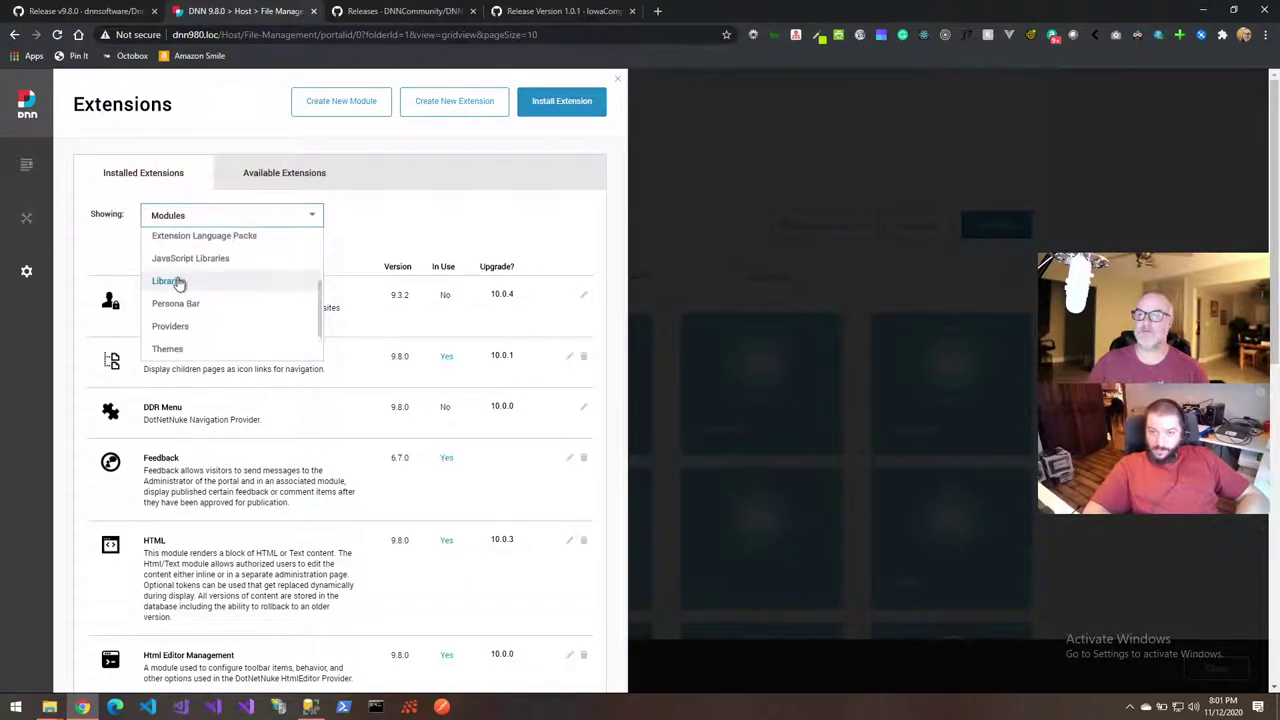
click(177, 283)
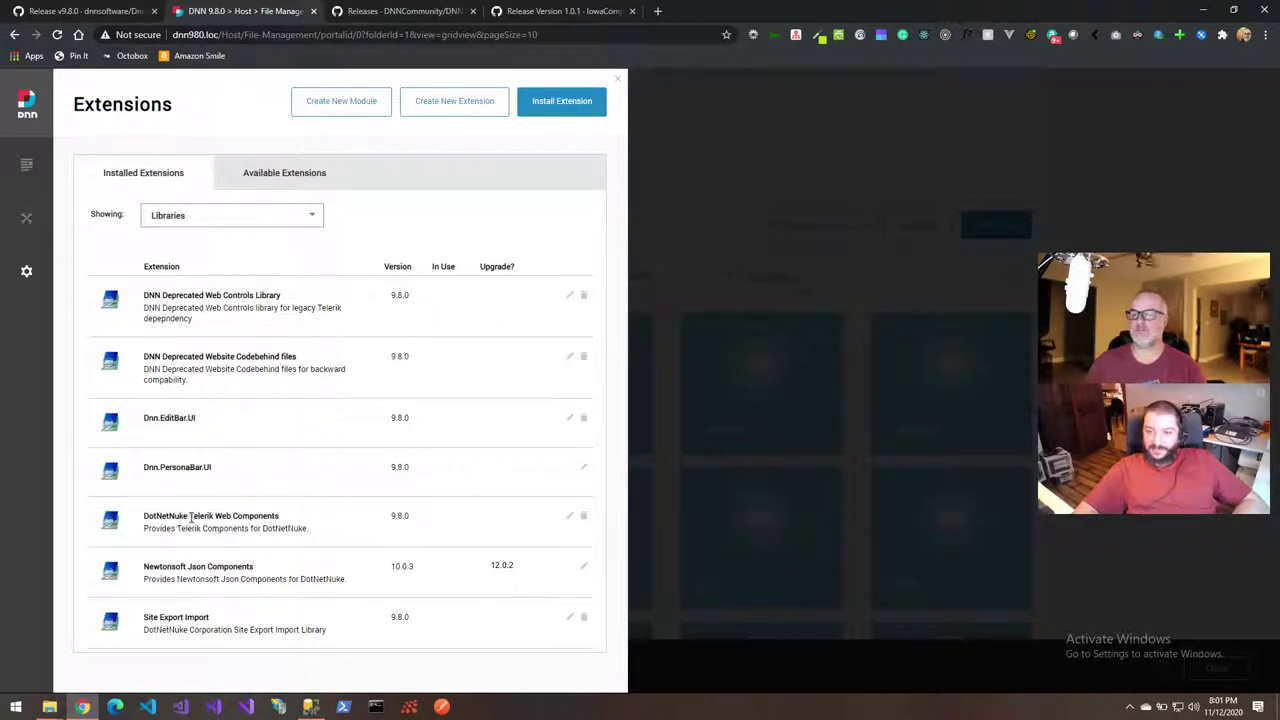
click(127, 10)
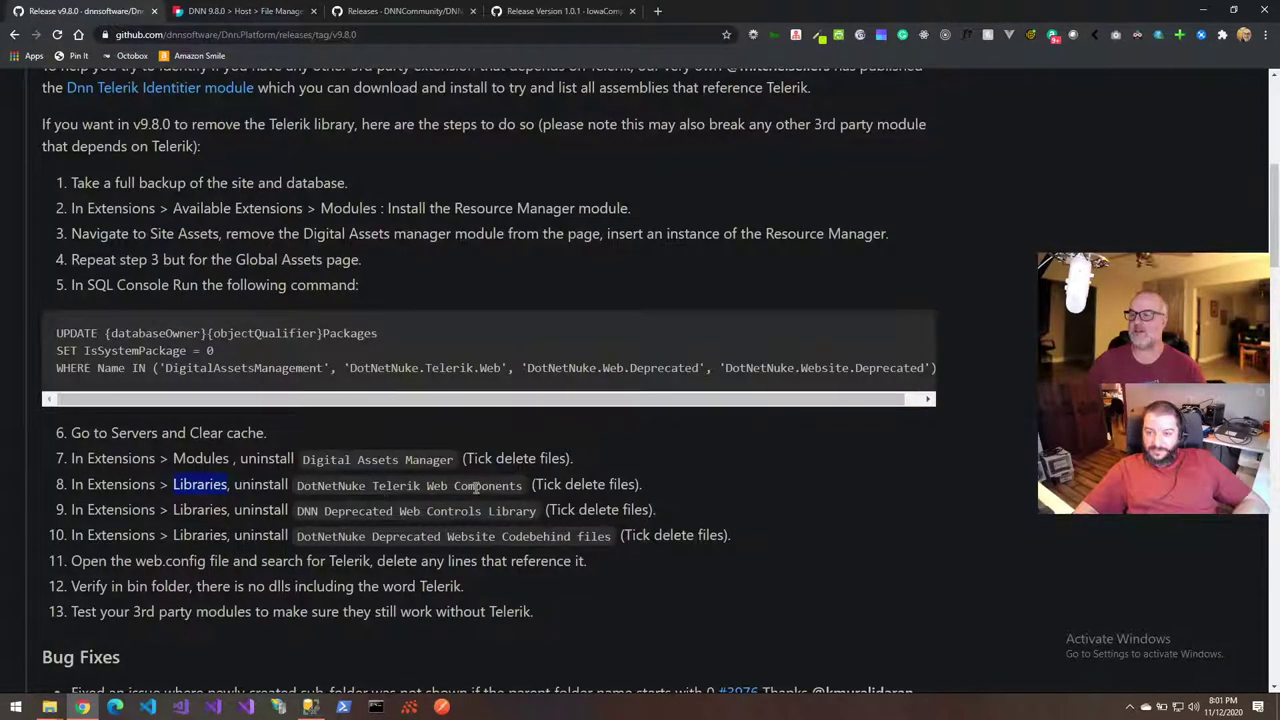
Delete DotNetNuke Telerik Web Components with Delete Files? ticked, confirming with Yes
click(253, 10)
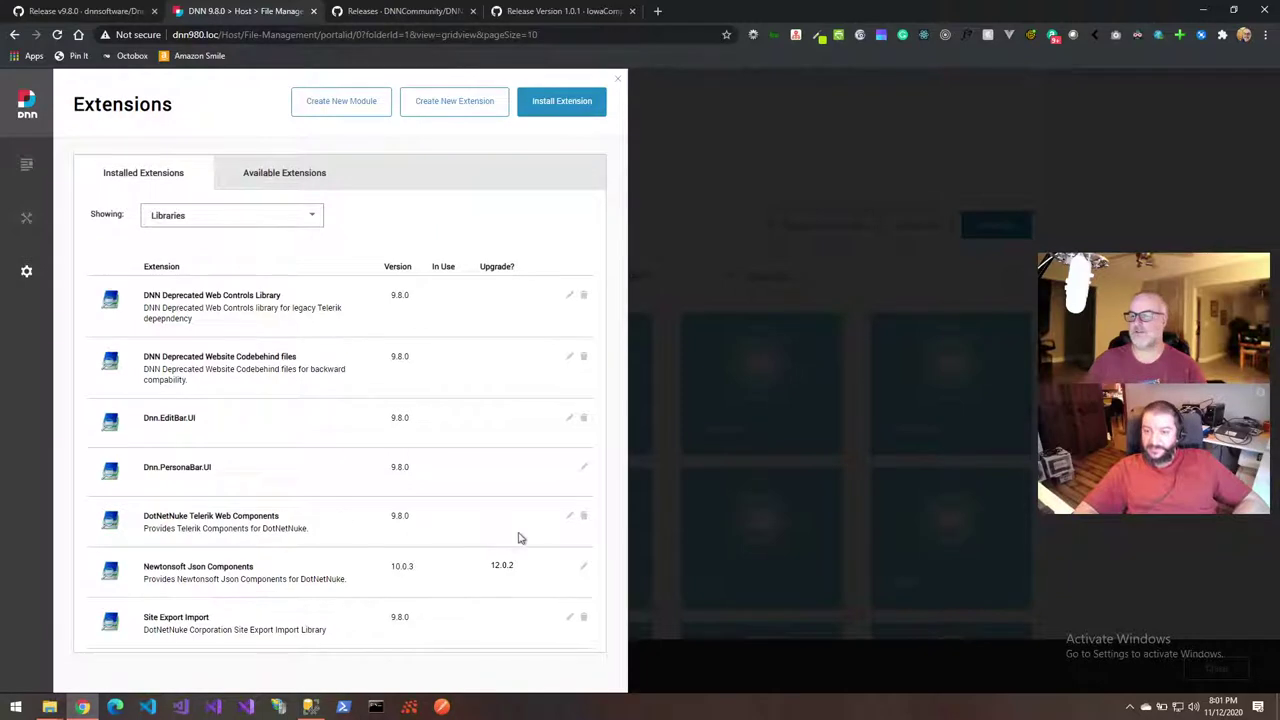
click(585, 518)
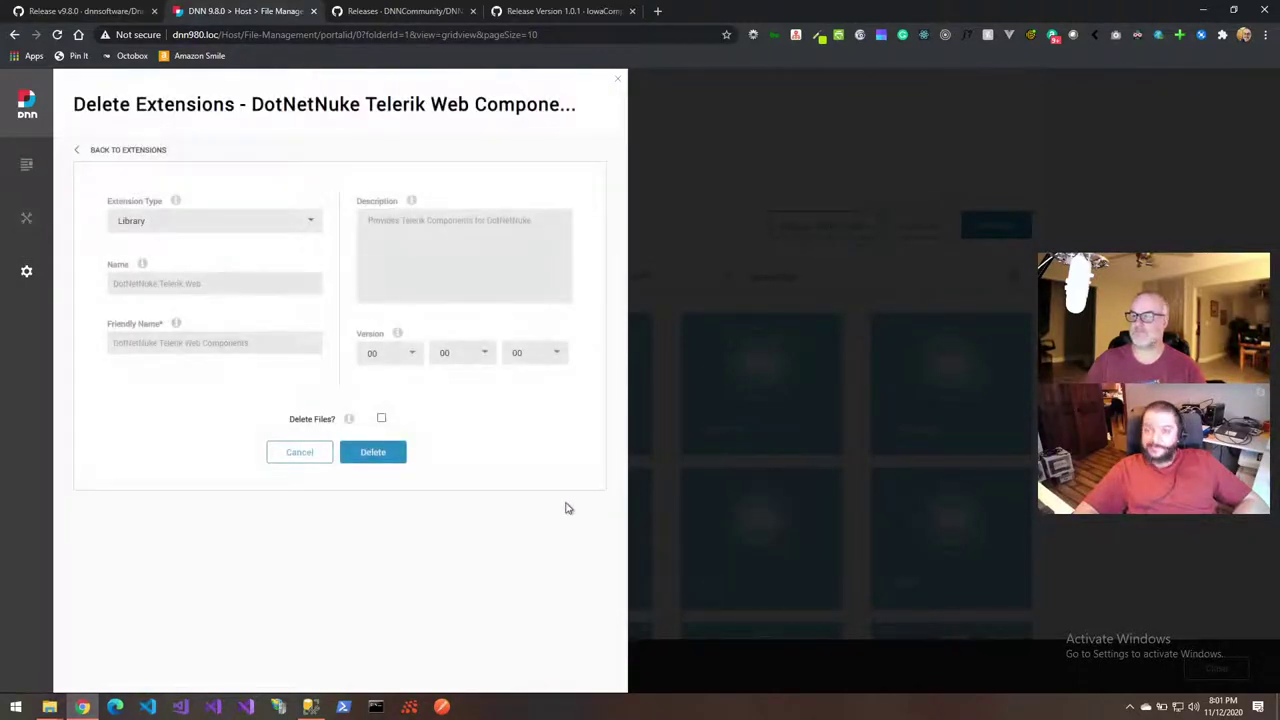
click(118, 12)
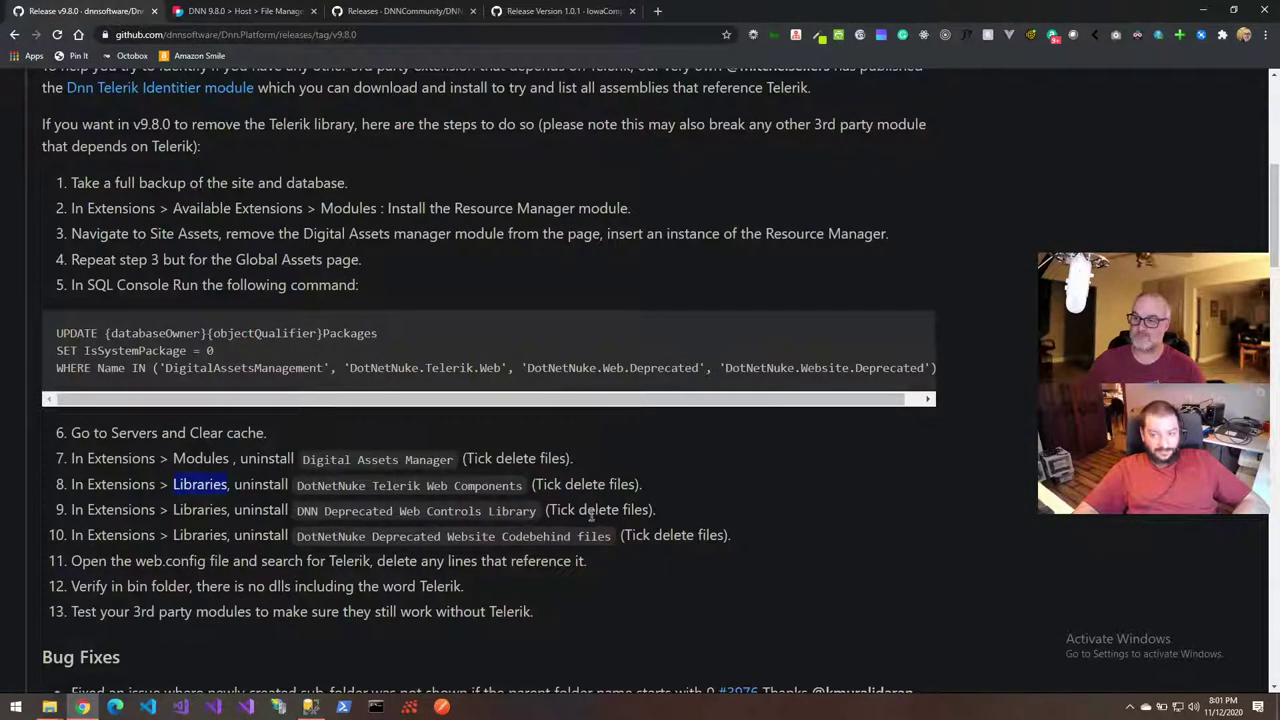
click(255, 12)
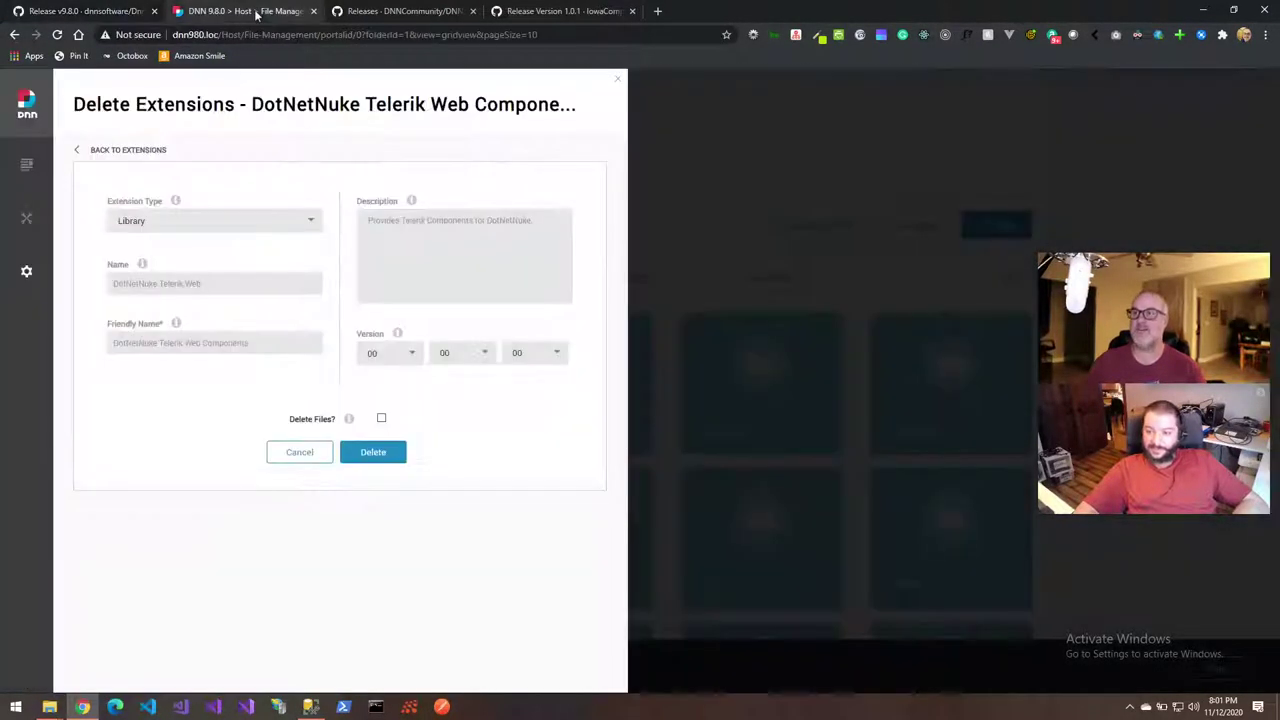
click(381, 420)
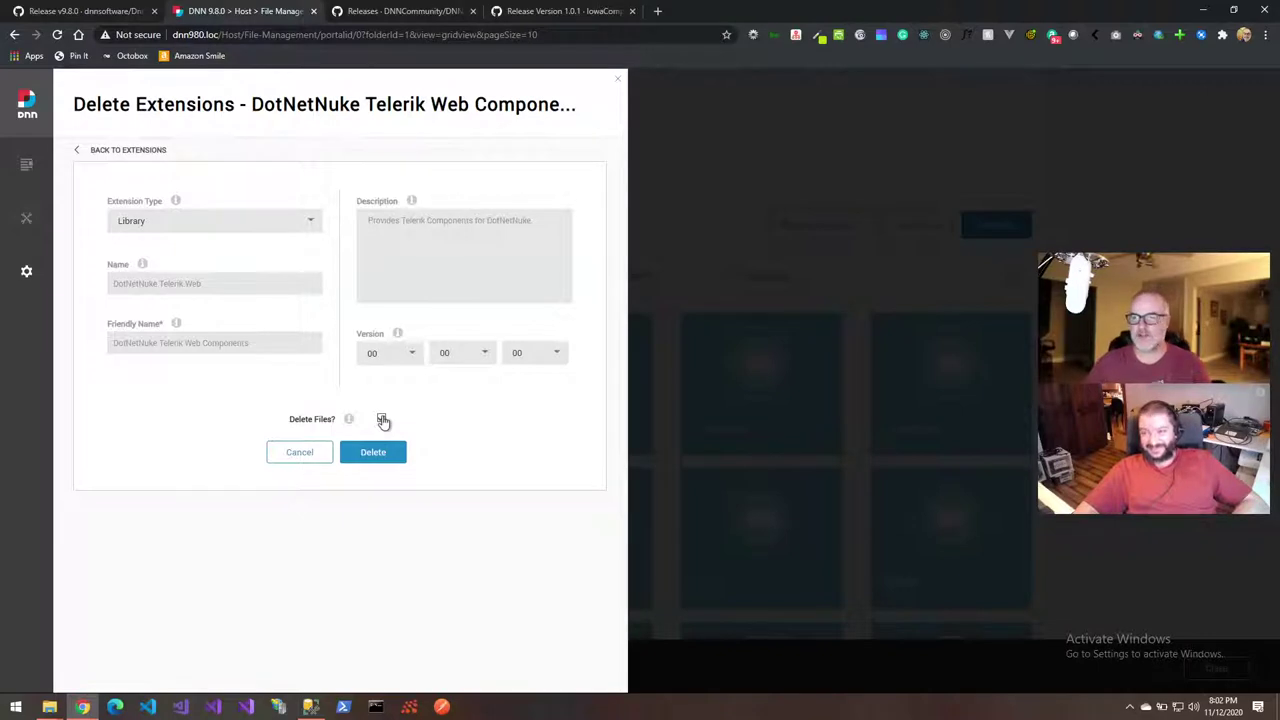
click(383, 421)
click(372, 452)
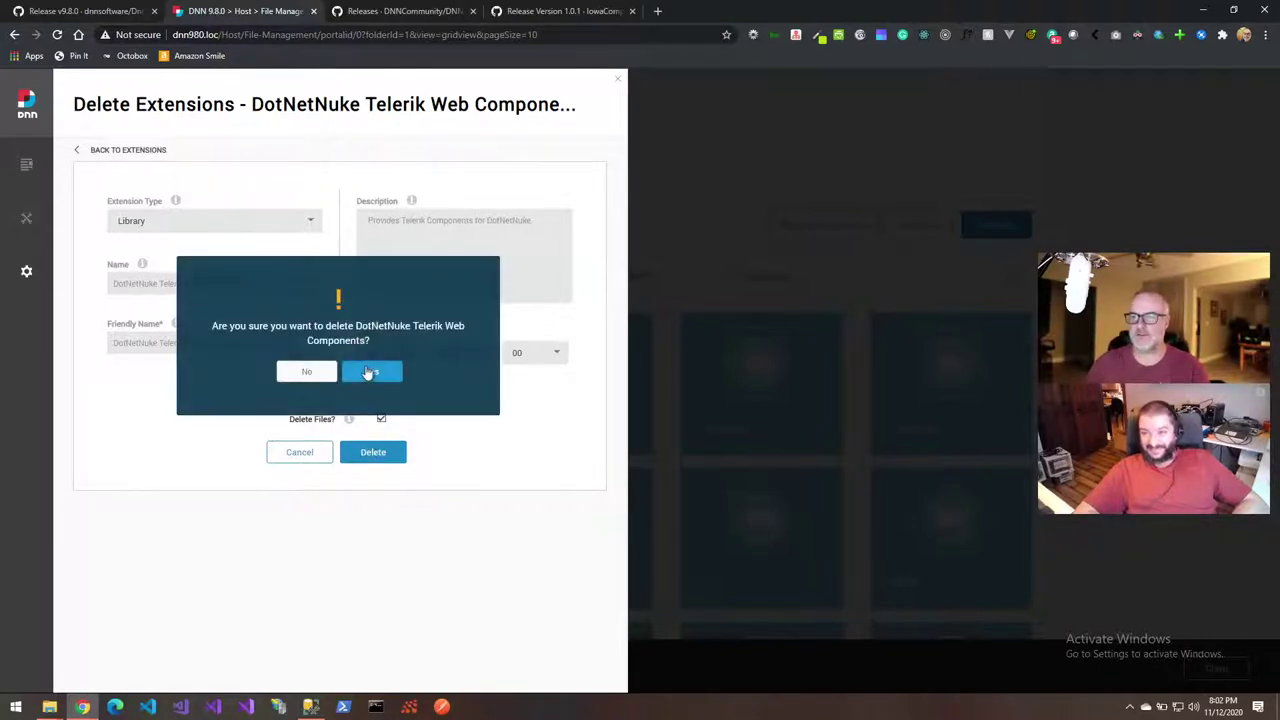
click(370, 372)
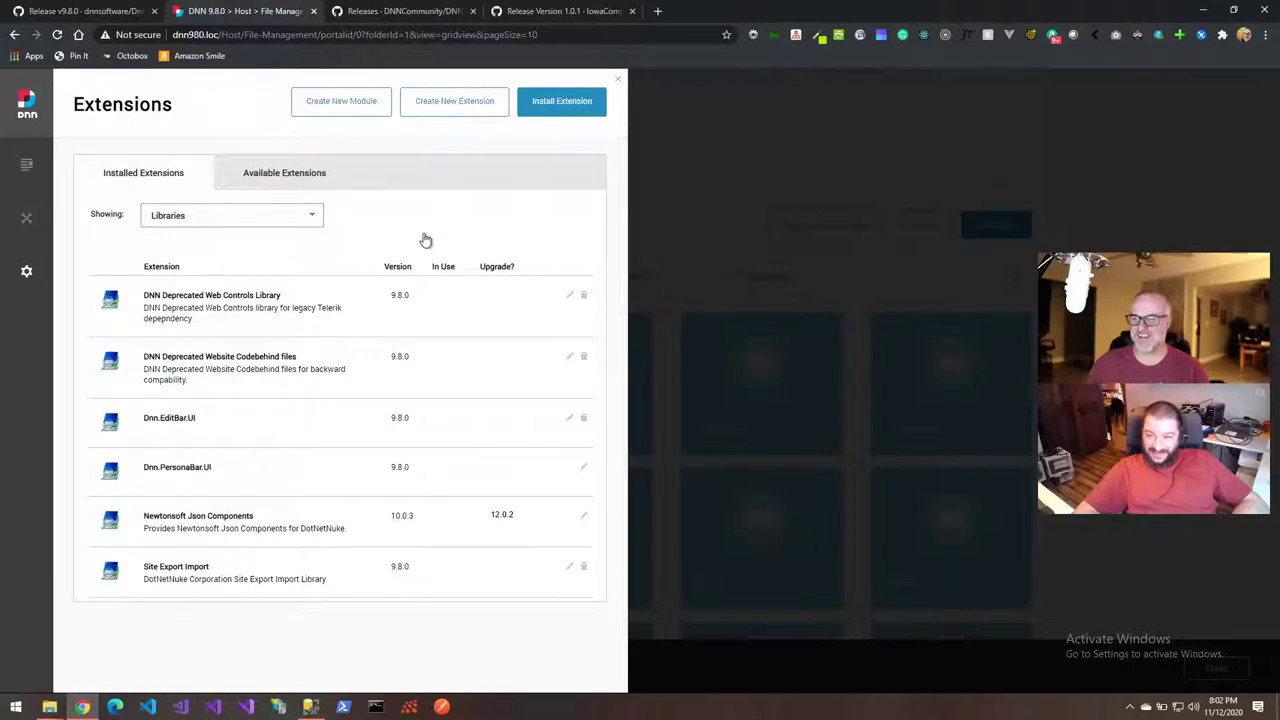
click(103, 18)
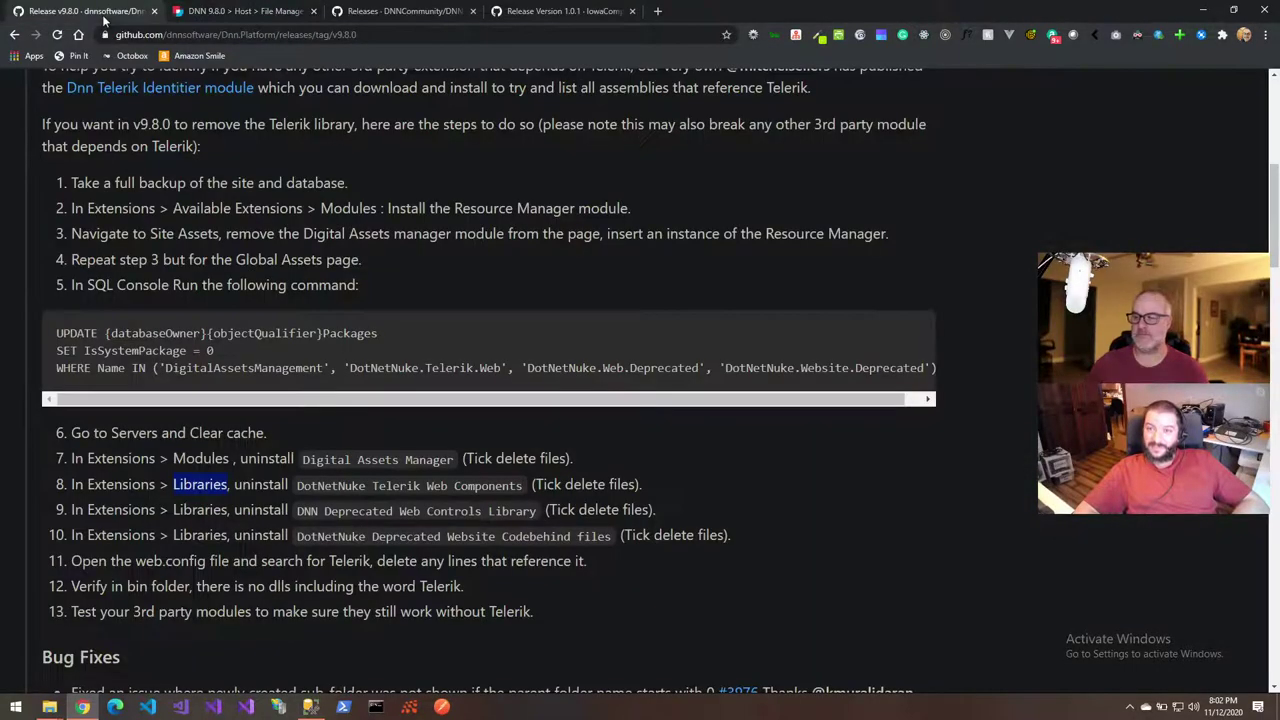
Highlight 'Libraries' in step 9 of the release notes, then return to the DNN libraries list
double_click(210, 511)
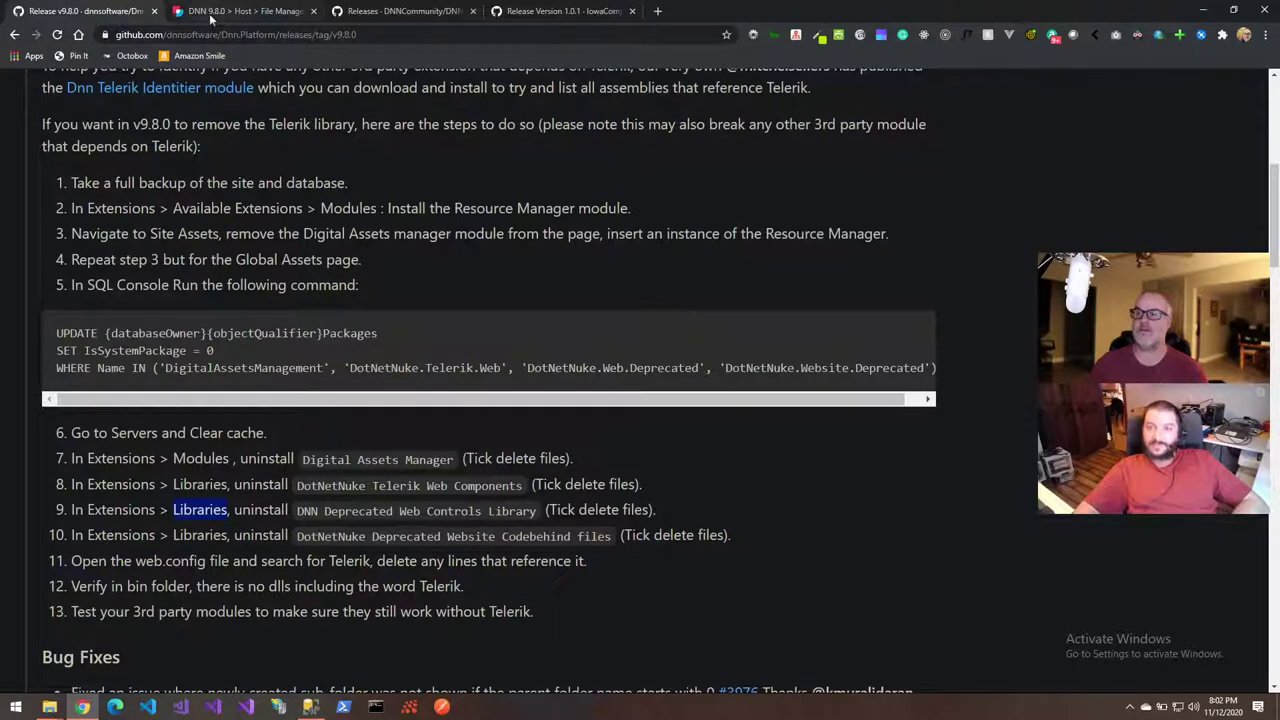
click(211, 12)
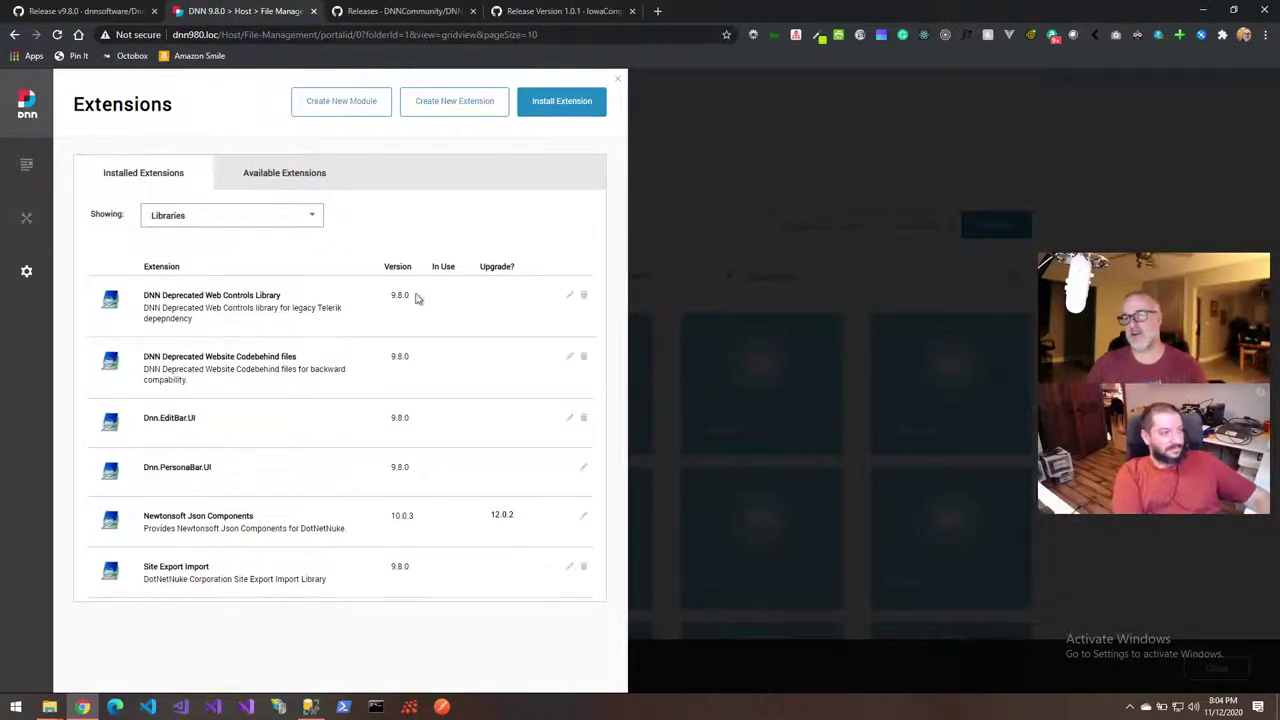
Uninstall DNN Deprecated Web Controls Library from the extensions list with Delete Files ticked
click(103, 15)
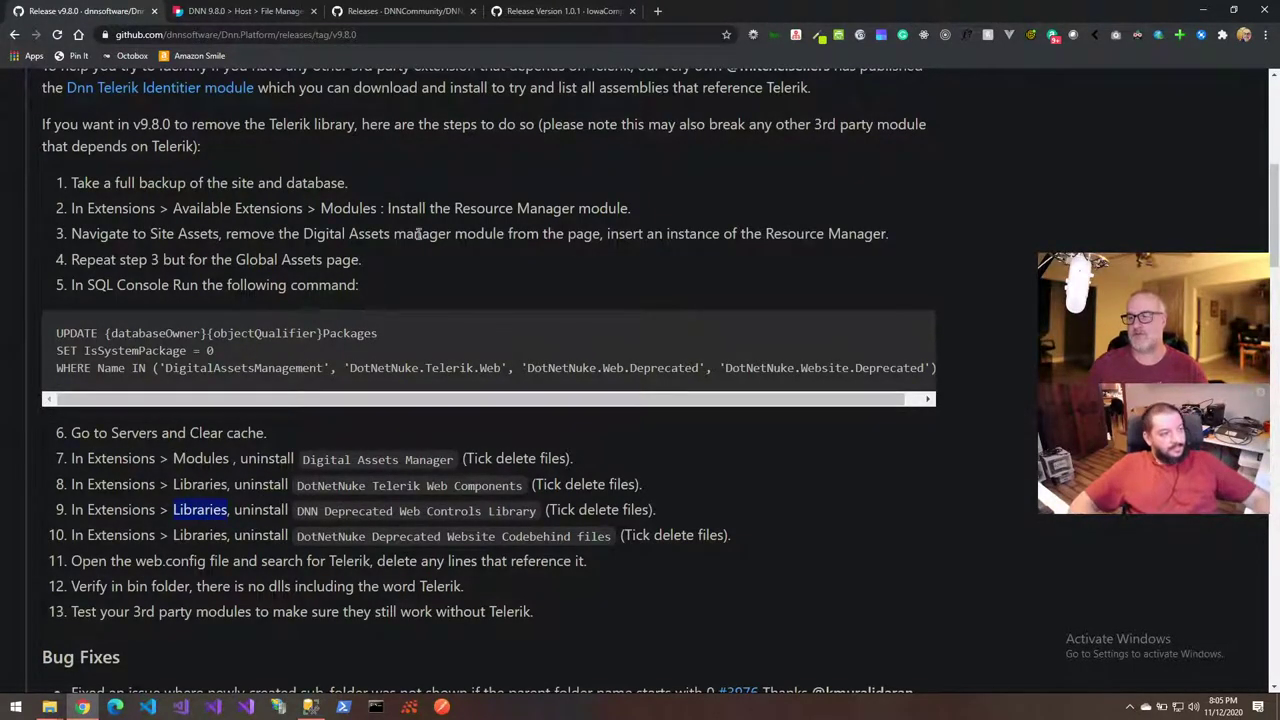
click(245, 11)
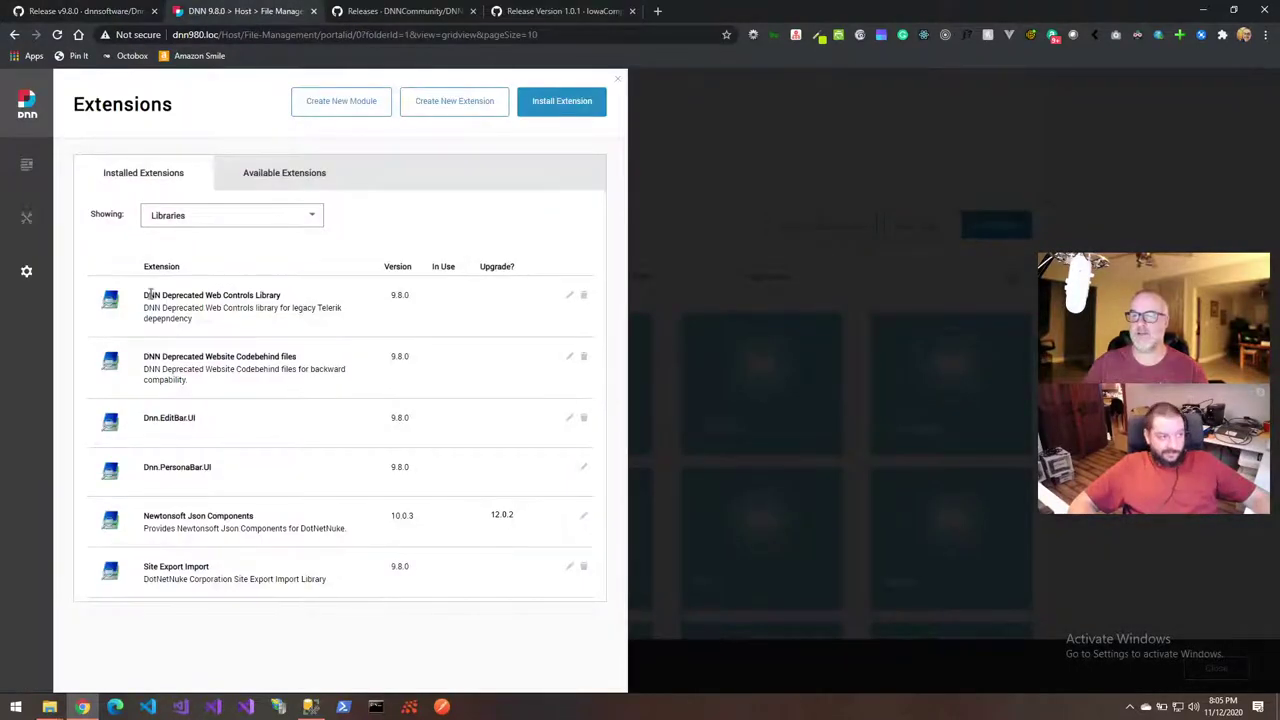
click(584, 296)
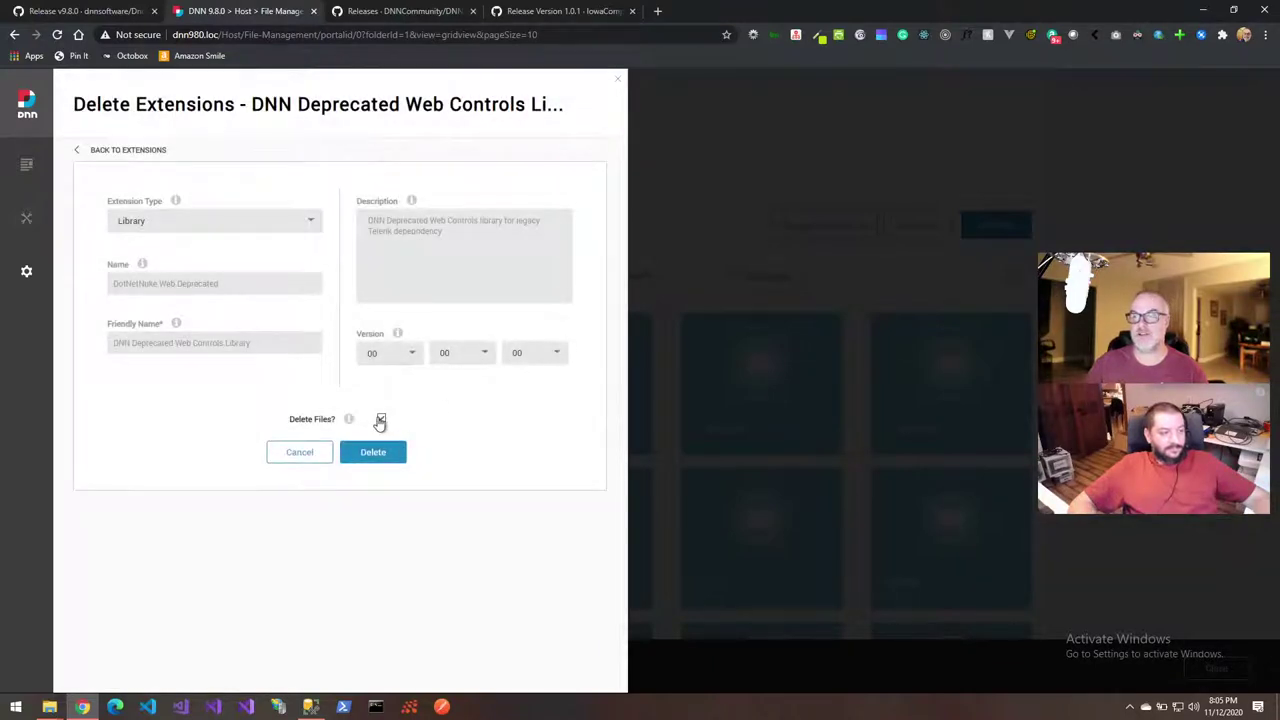
click(375, 453)
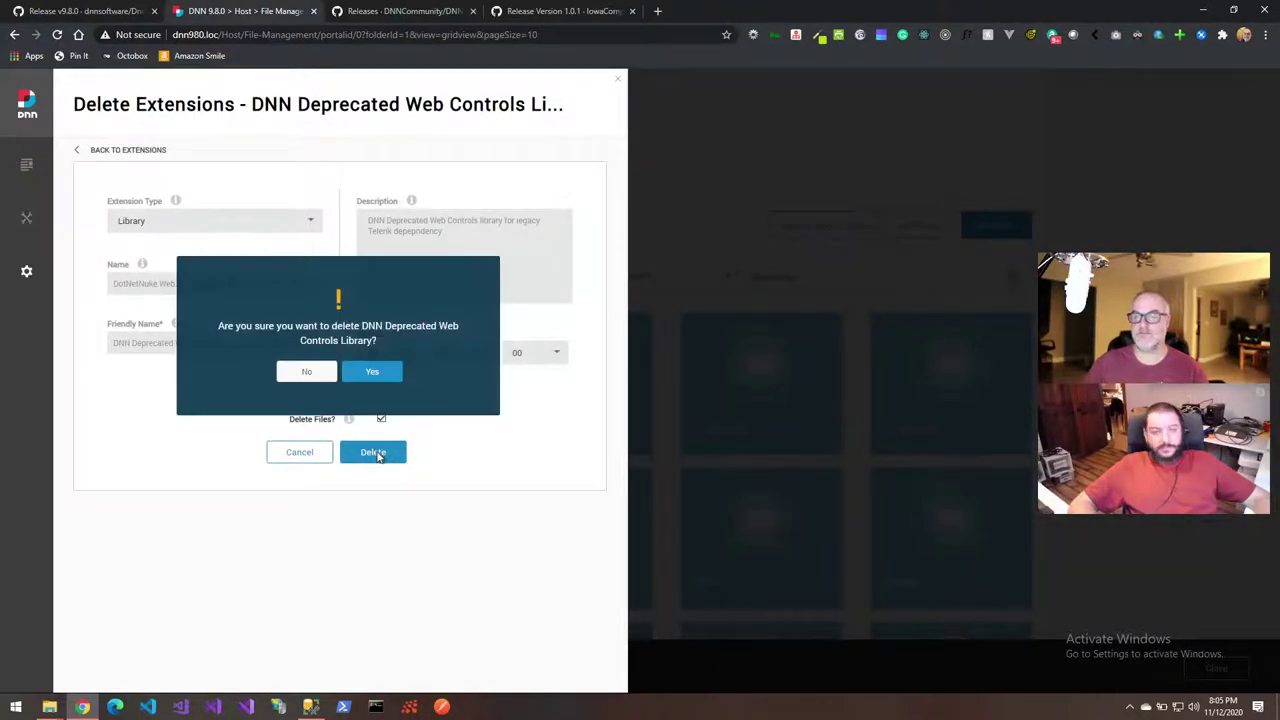
click(376, 371)
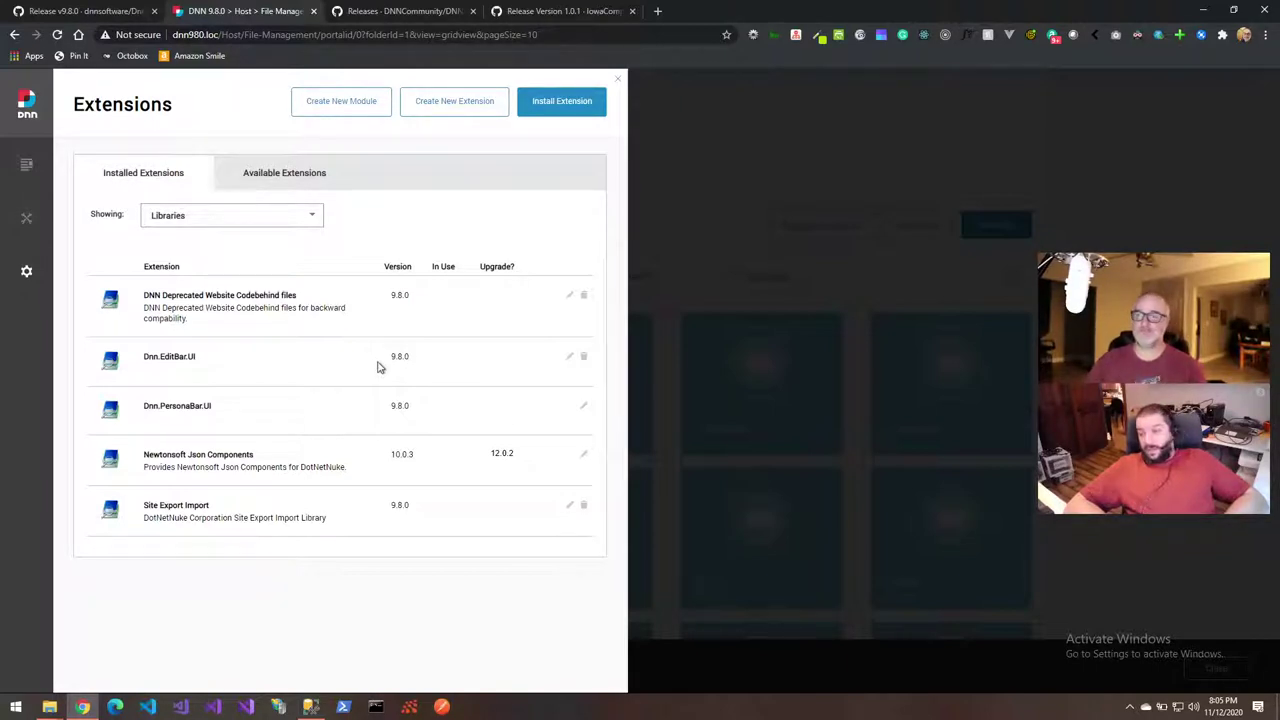
Find step 10 in the v9.8.0 release notes: removing DNN Deprecated Website Codebehind files
click(110, 12)
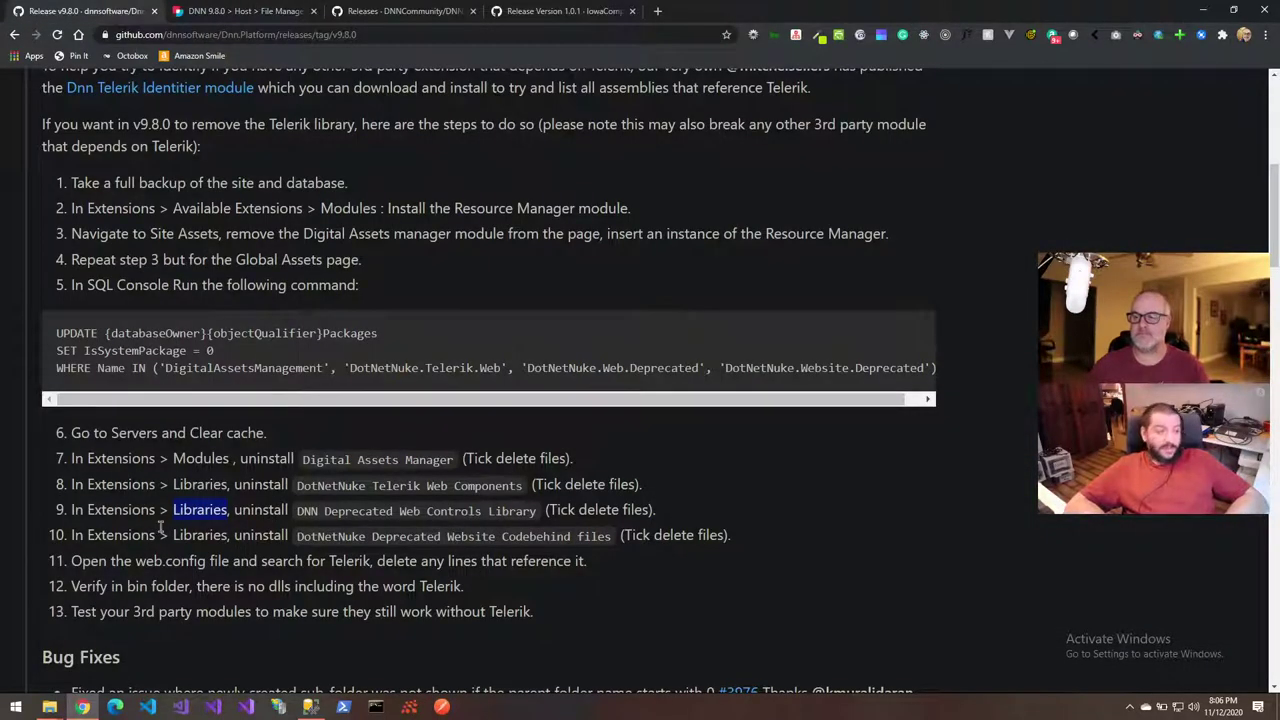
scroll(164, 528, down, 1)
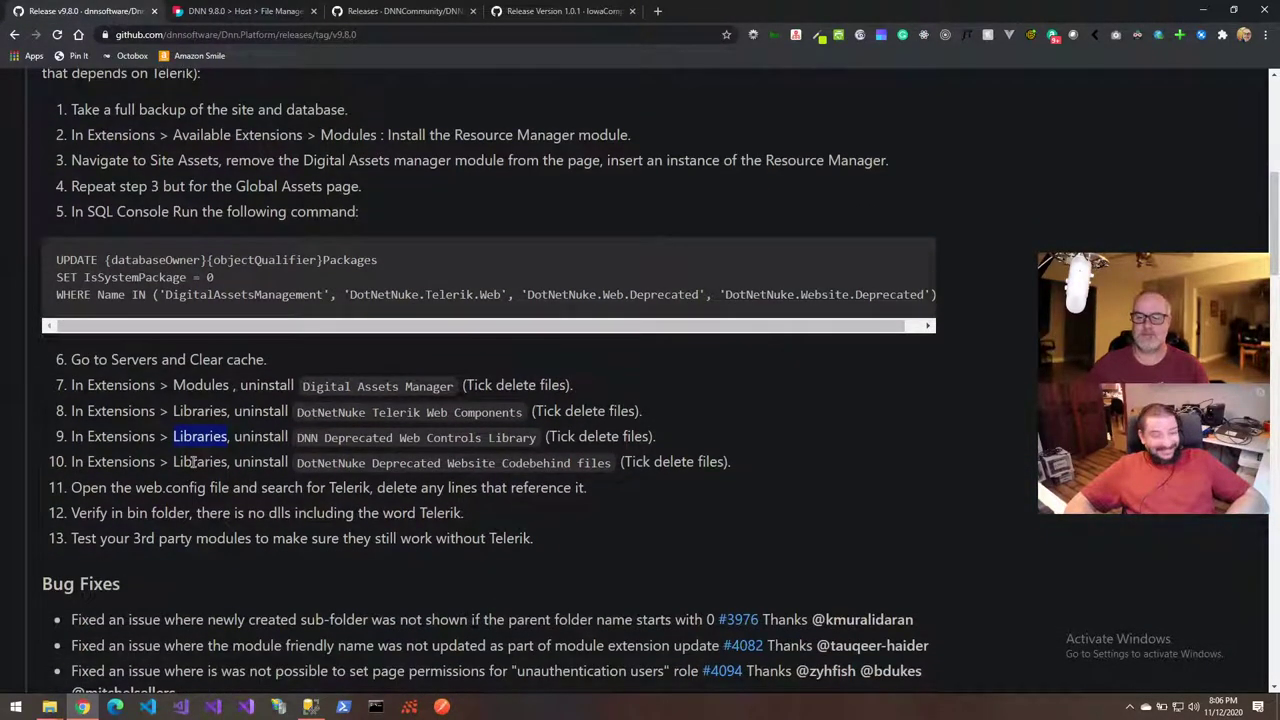
scroll(192, 462, up, 1)
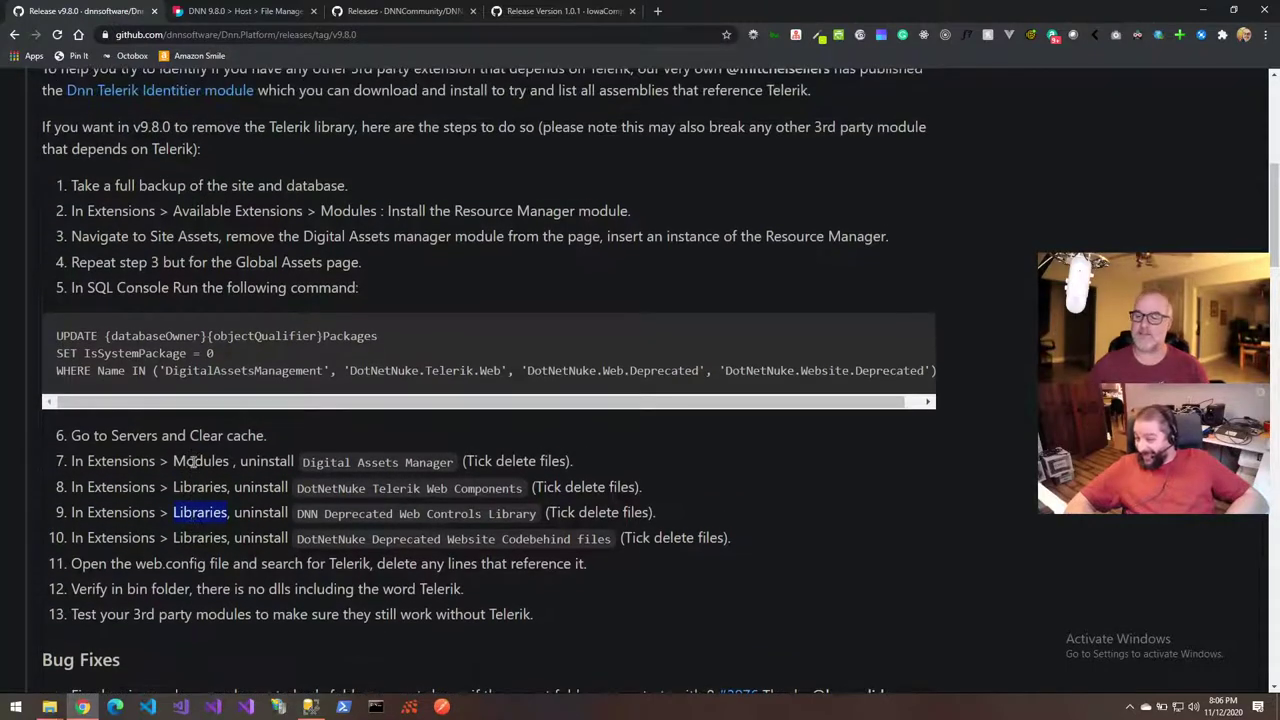
double_click(199, 538)
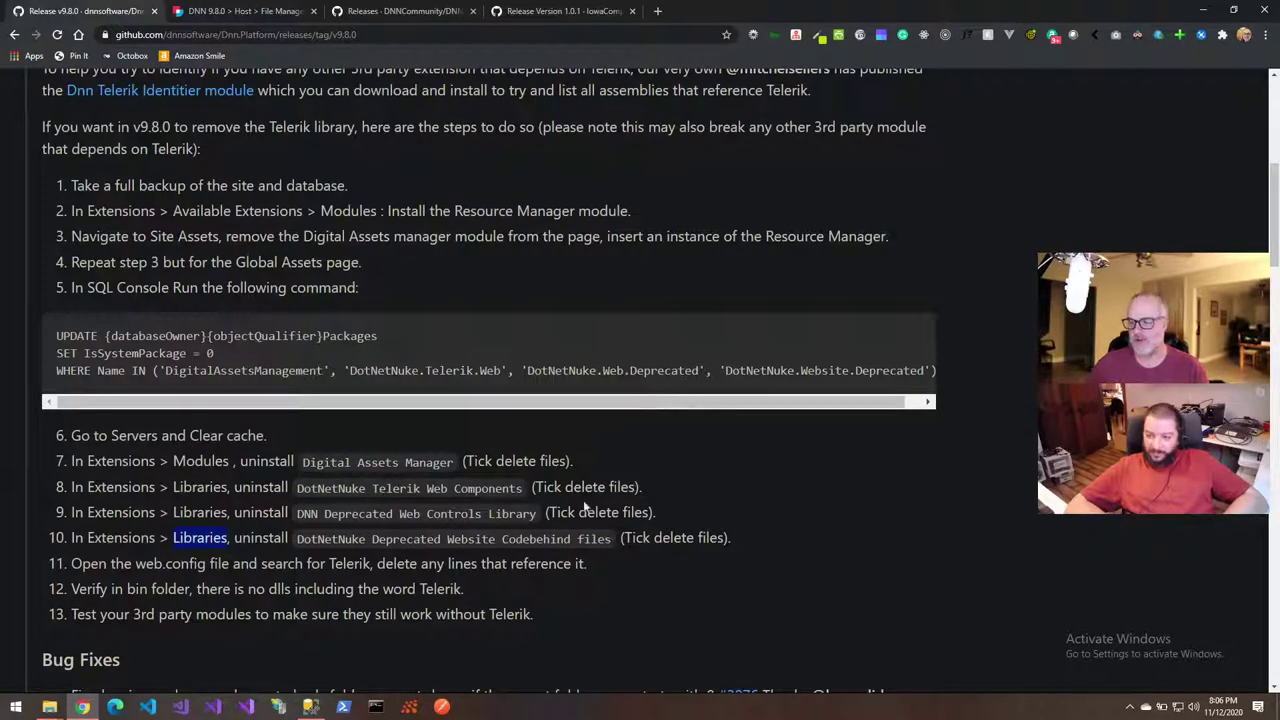
click(209, 18)
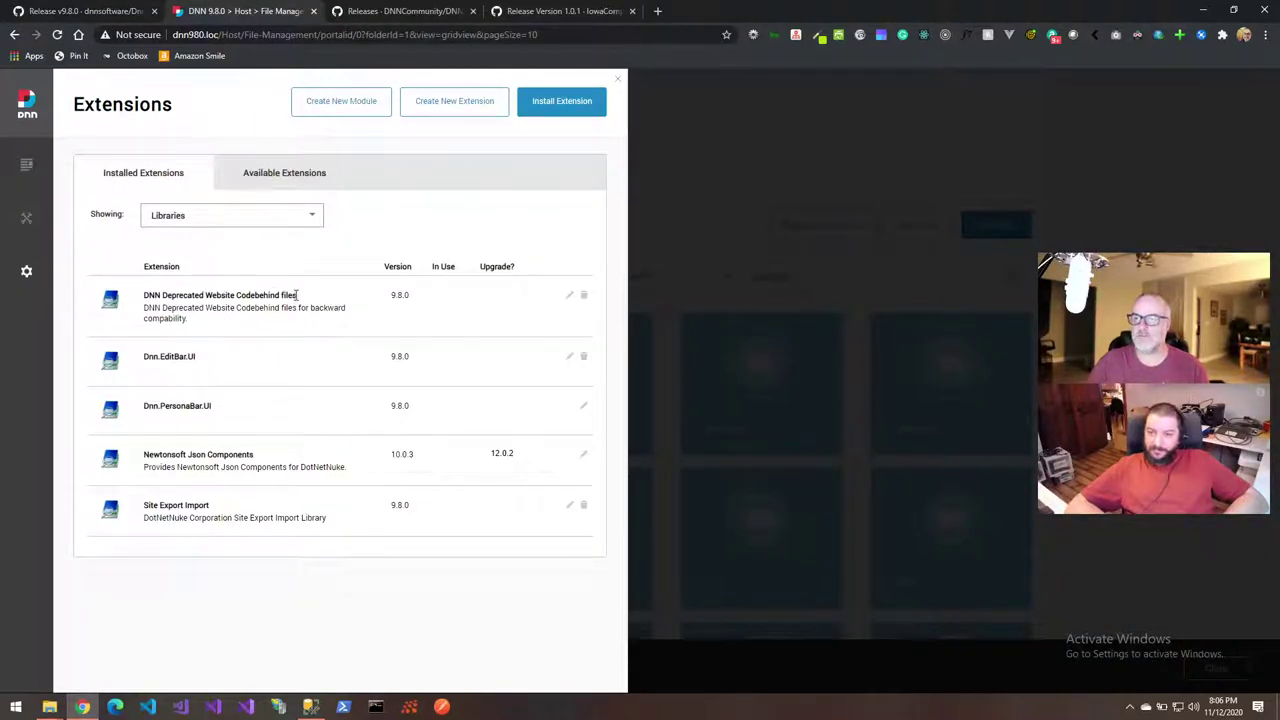
Uninstall DNN Deprecated Website Codebehind files, deleting its files along with it
click(585, 300)
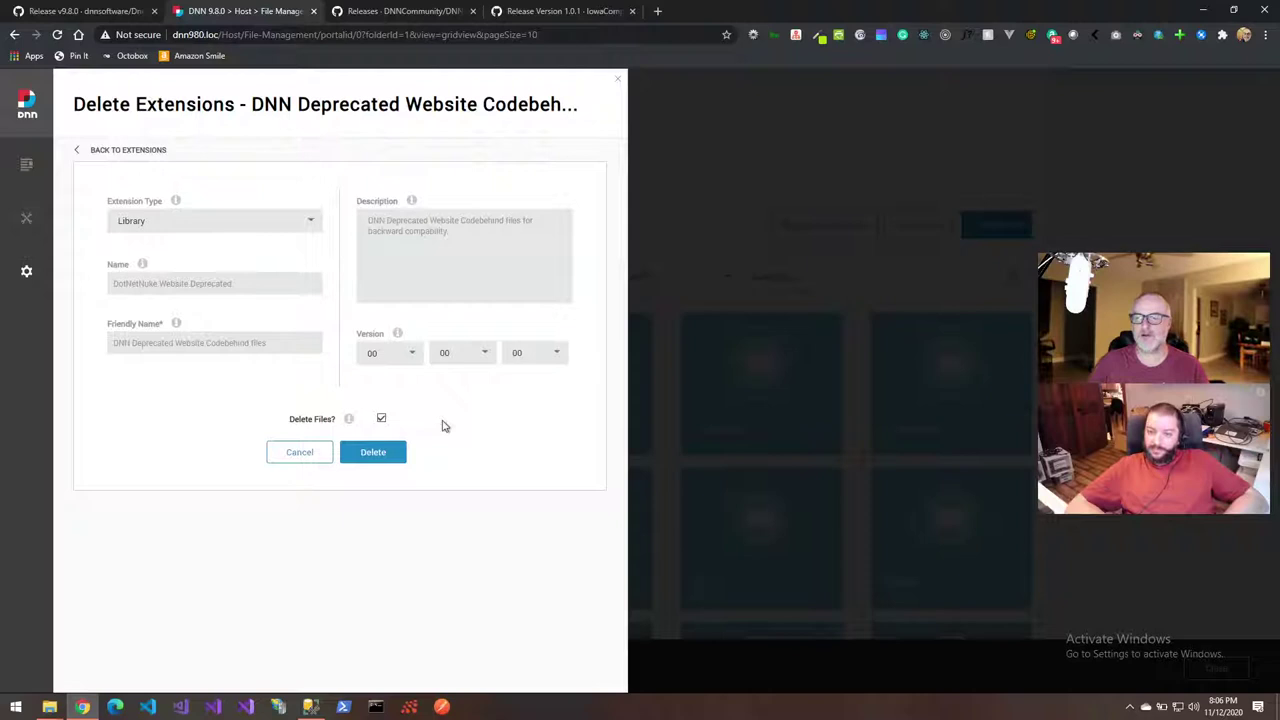
click(372, 458)
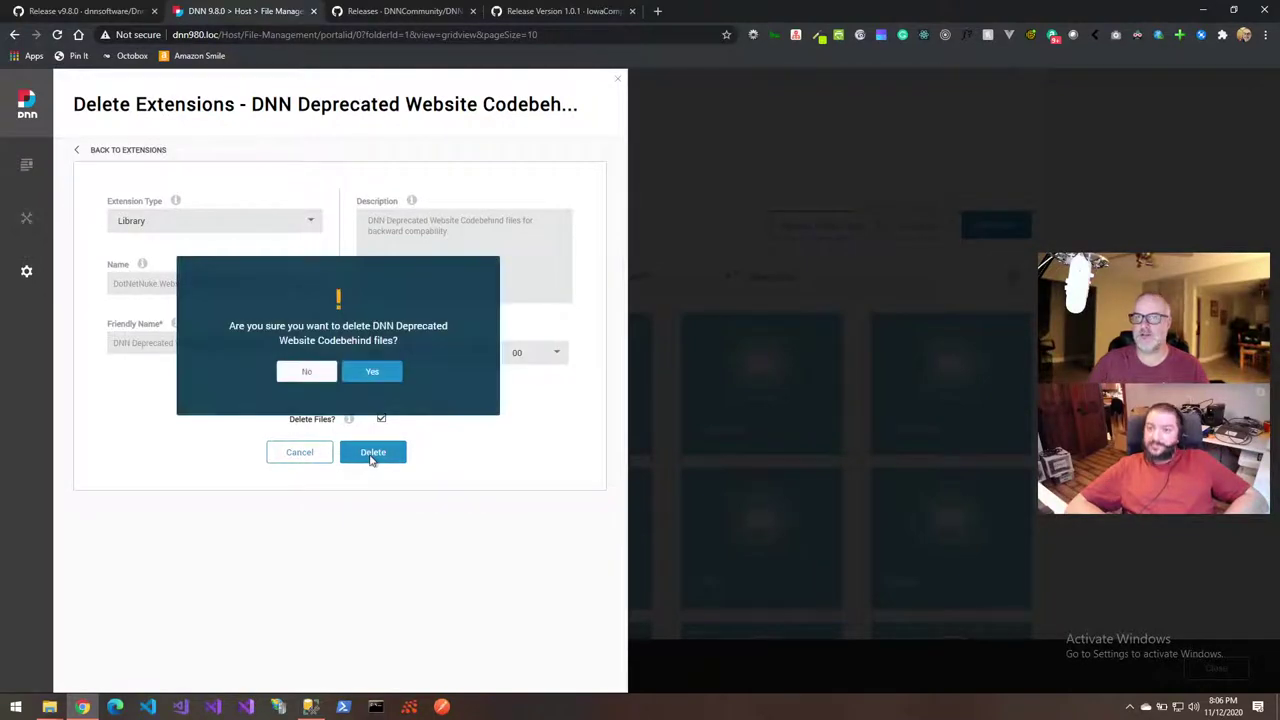
click(371, 371)
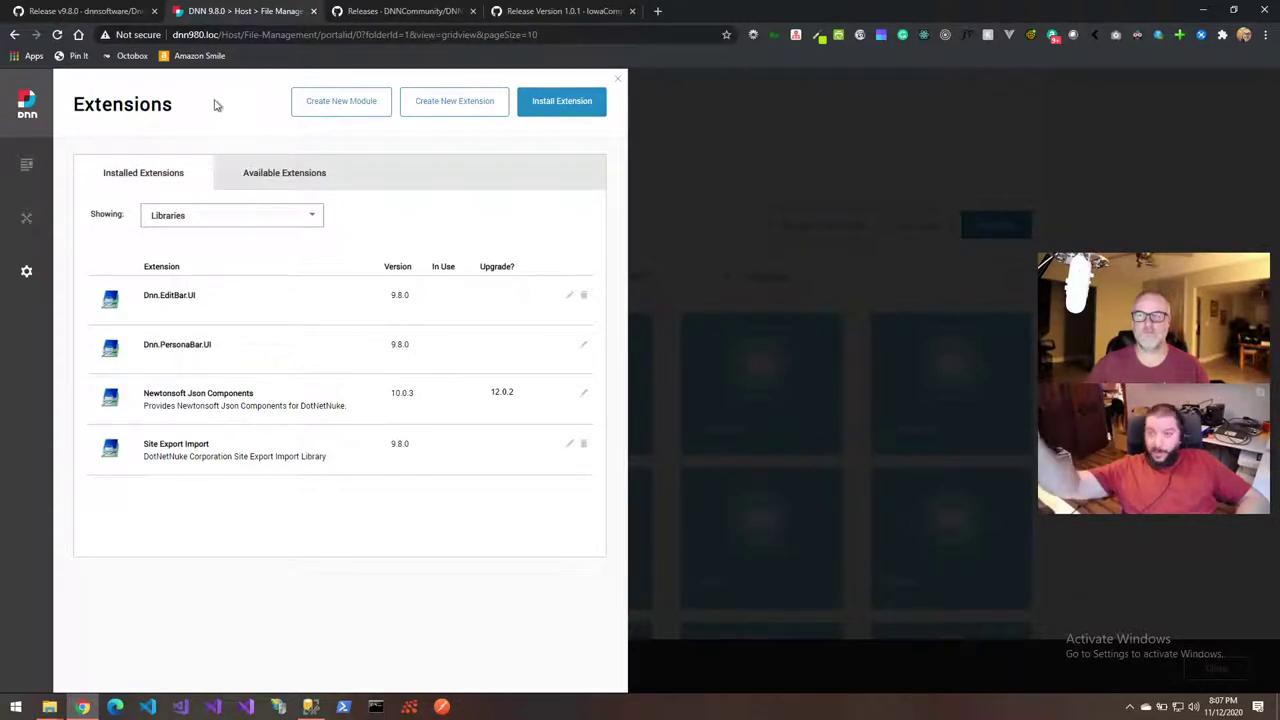
Read release-notes step 11: delete every web.config line referencing Telerik
click(96, 12)
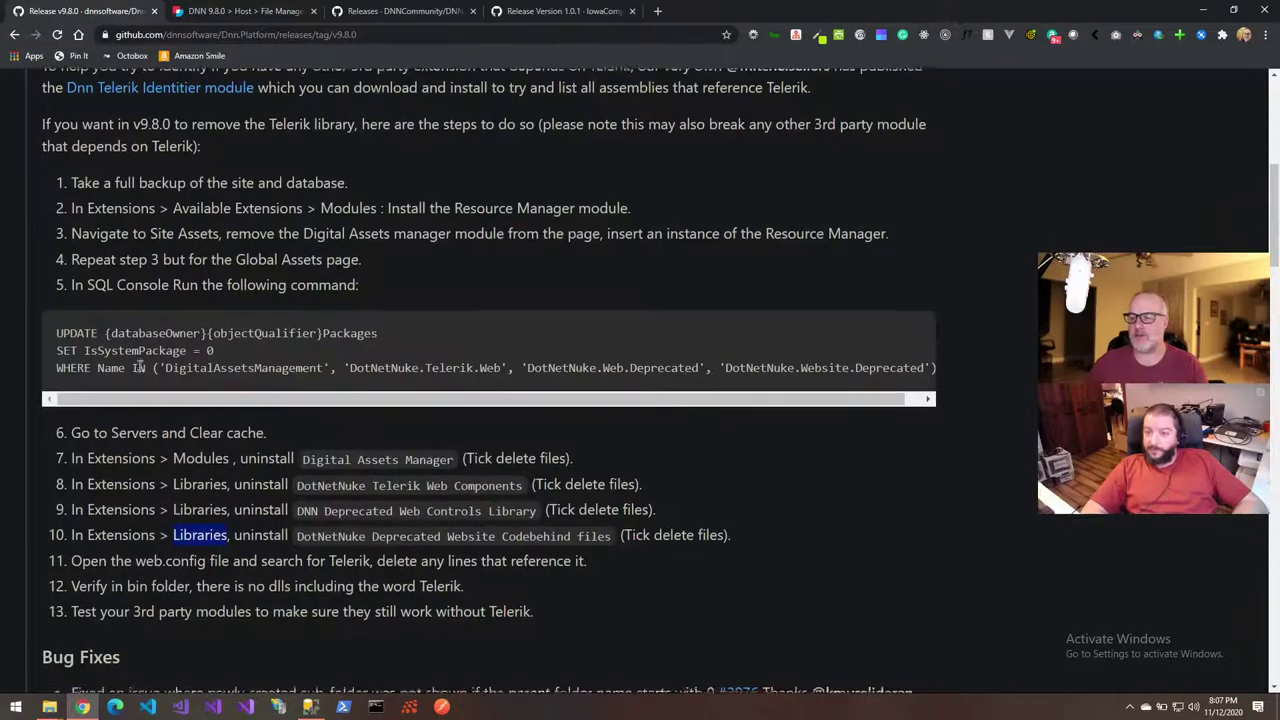
scroll(104, 412, down, 2)
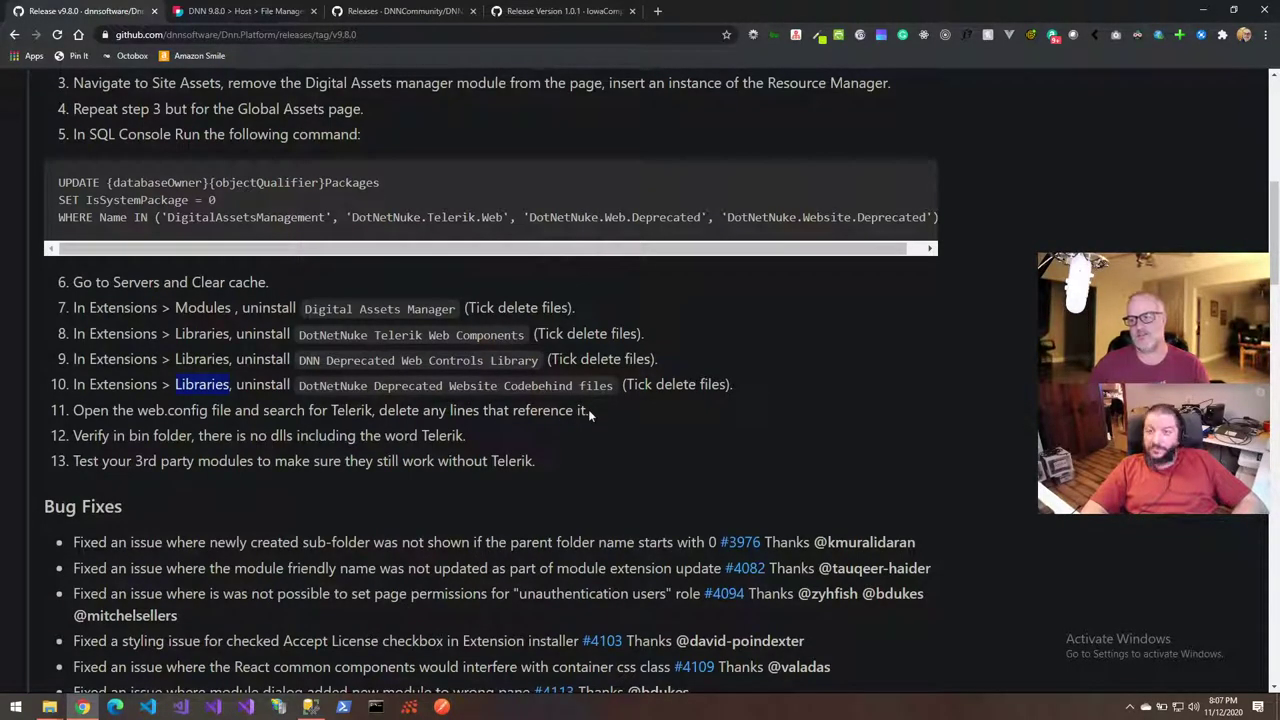
scroll(195, 427, up, 2)
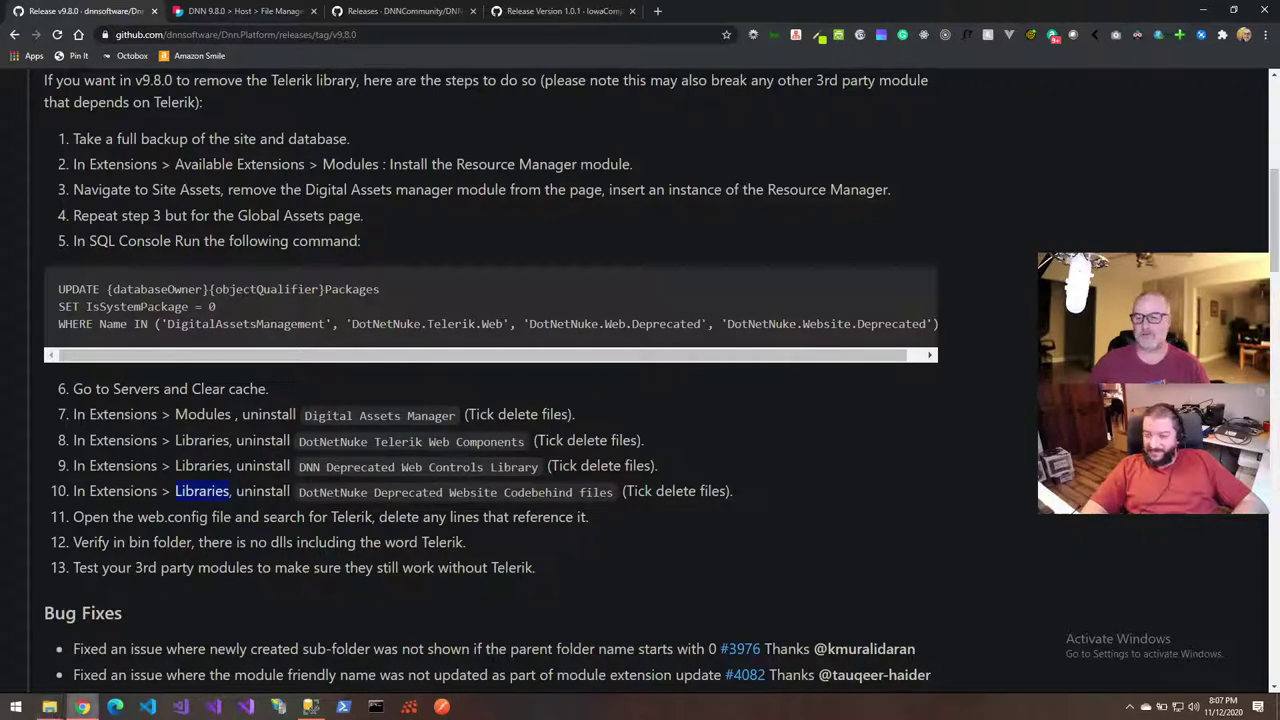
click(52, 712)
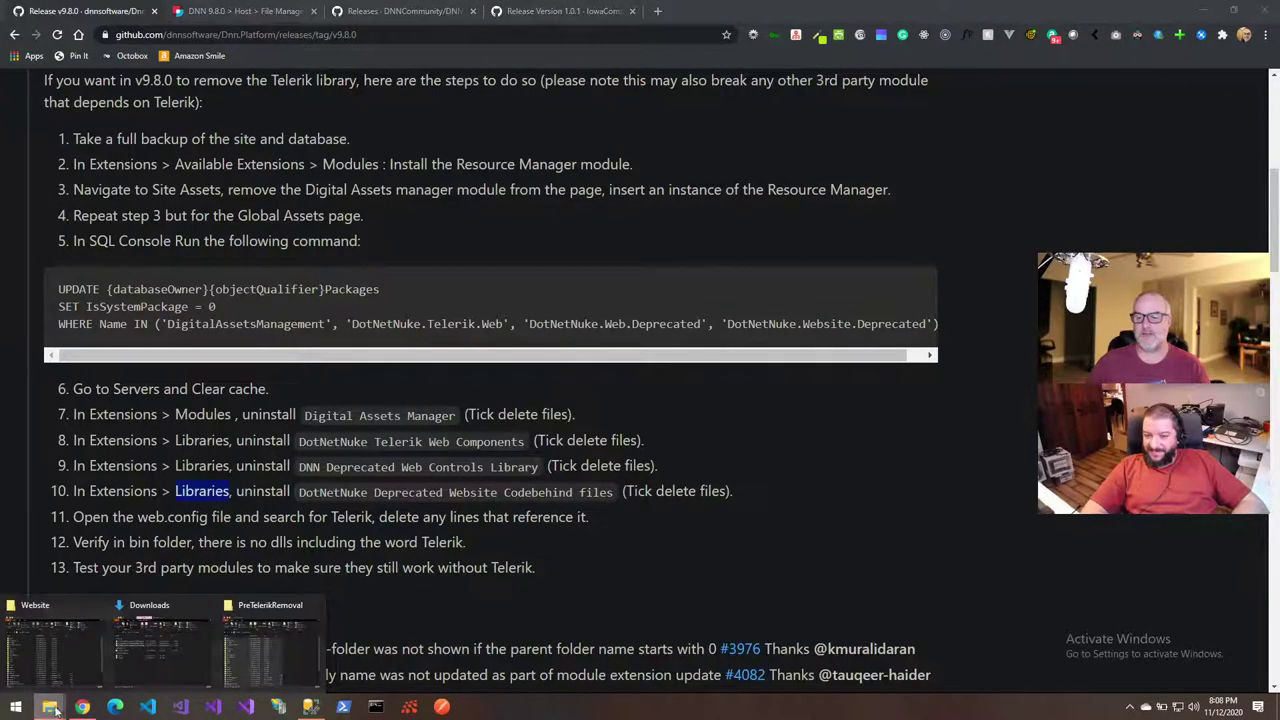
Open web.config from the Website folder in Visual Studio Code using Open with Code
click(55, 676)
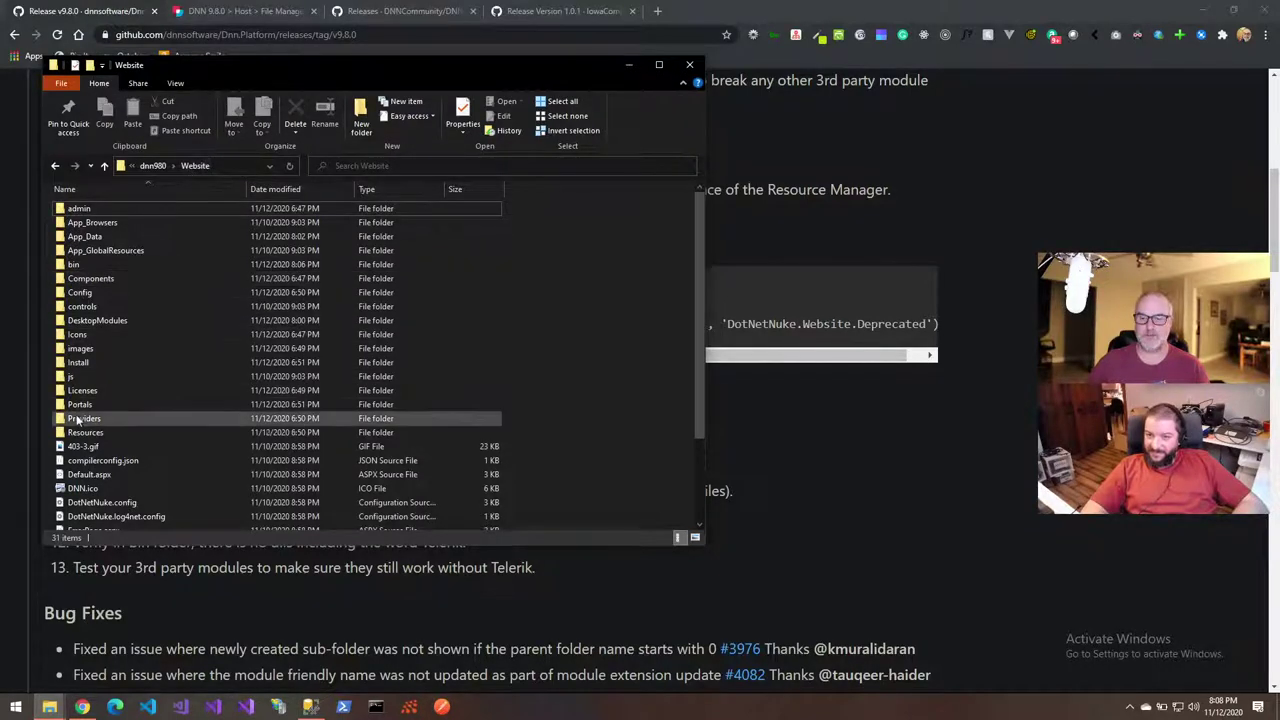
scroll(77, 420, down, 3)
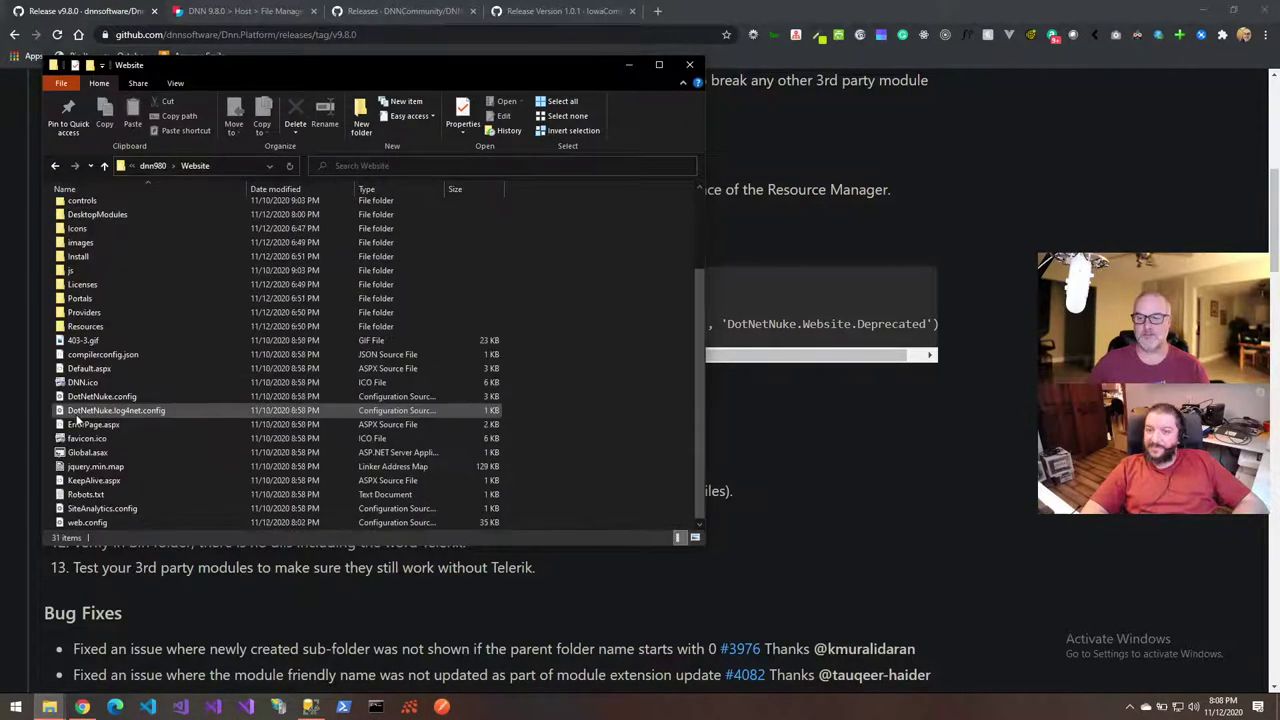
click(70, 523)
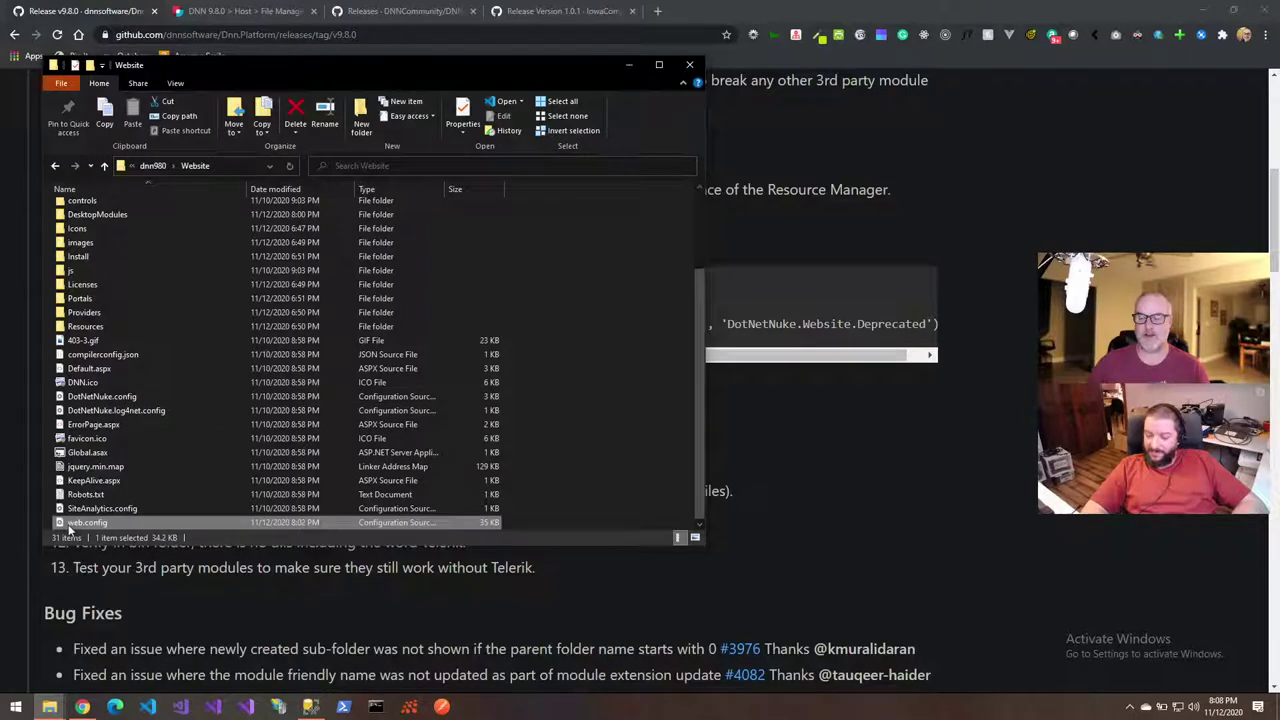
right_click(70, 523)
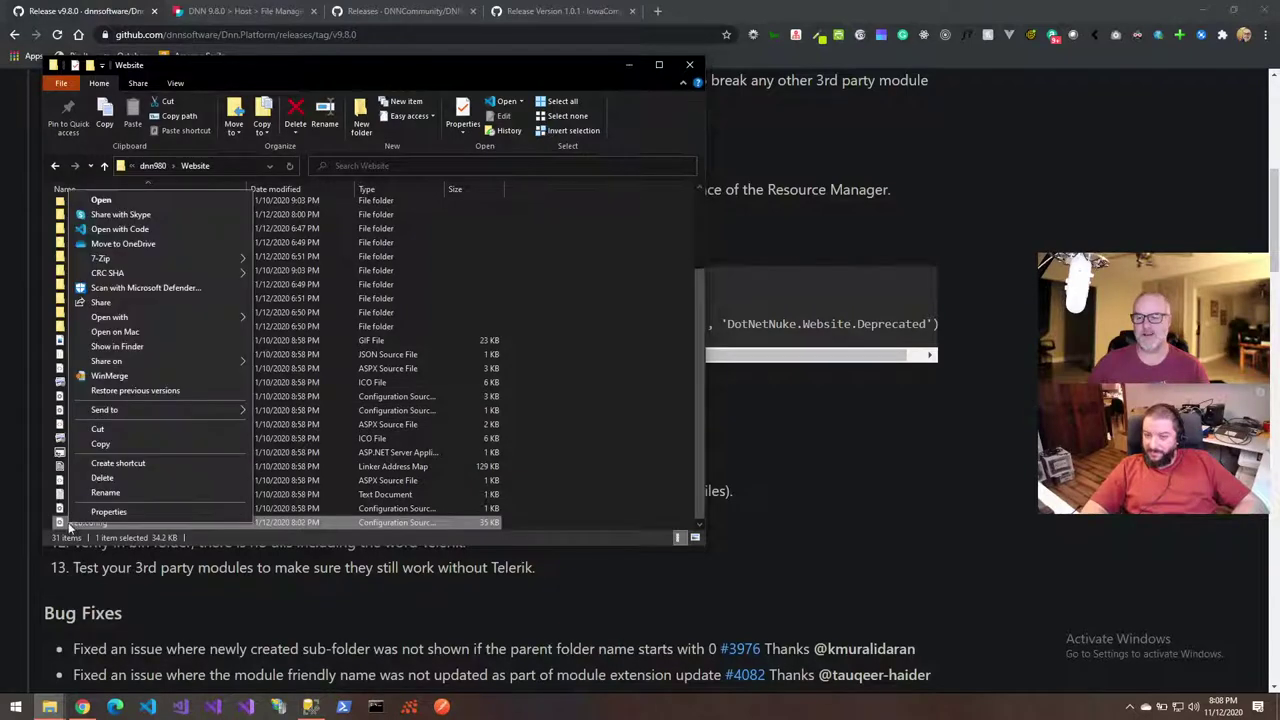
click(118, 232)
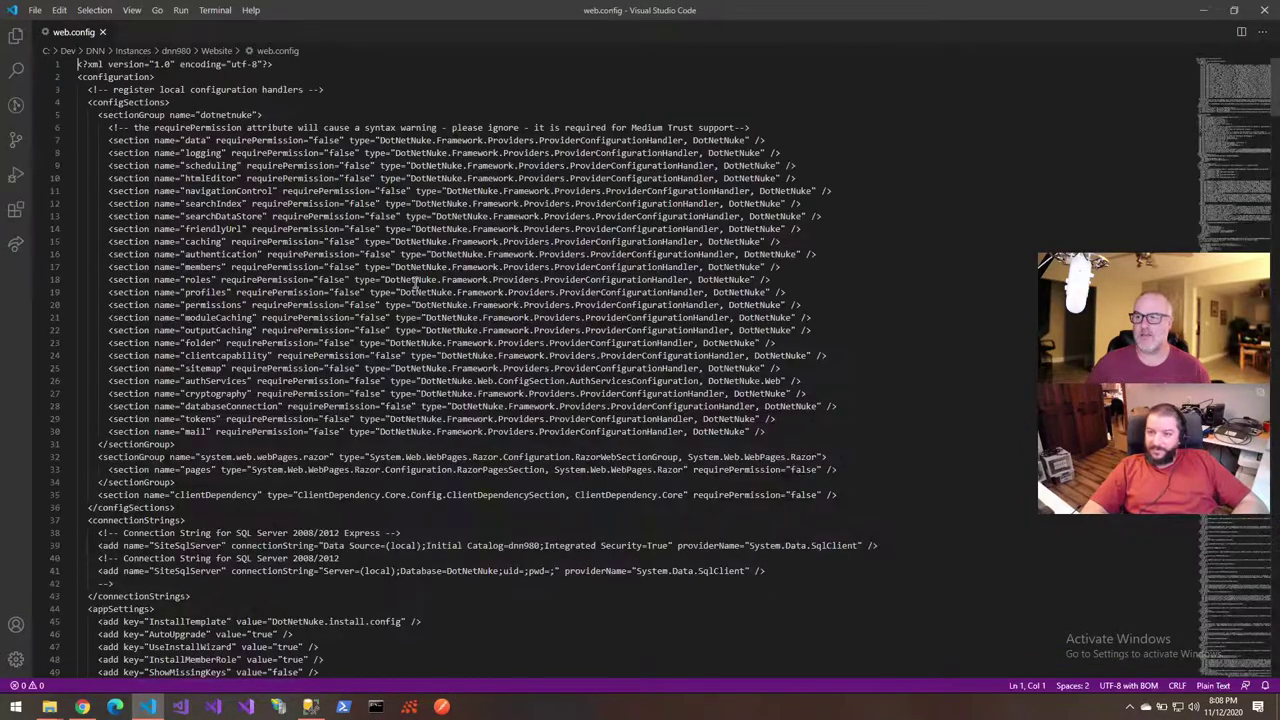
Close the Release Notes tab in Visual Studio Code, keeping web.config in focus
click(313, 78)
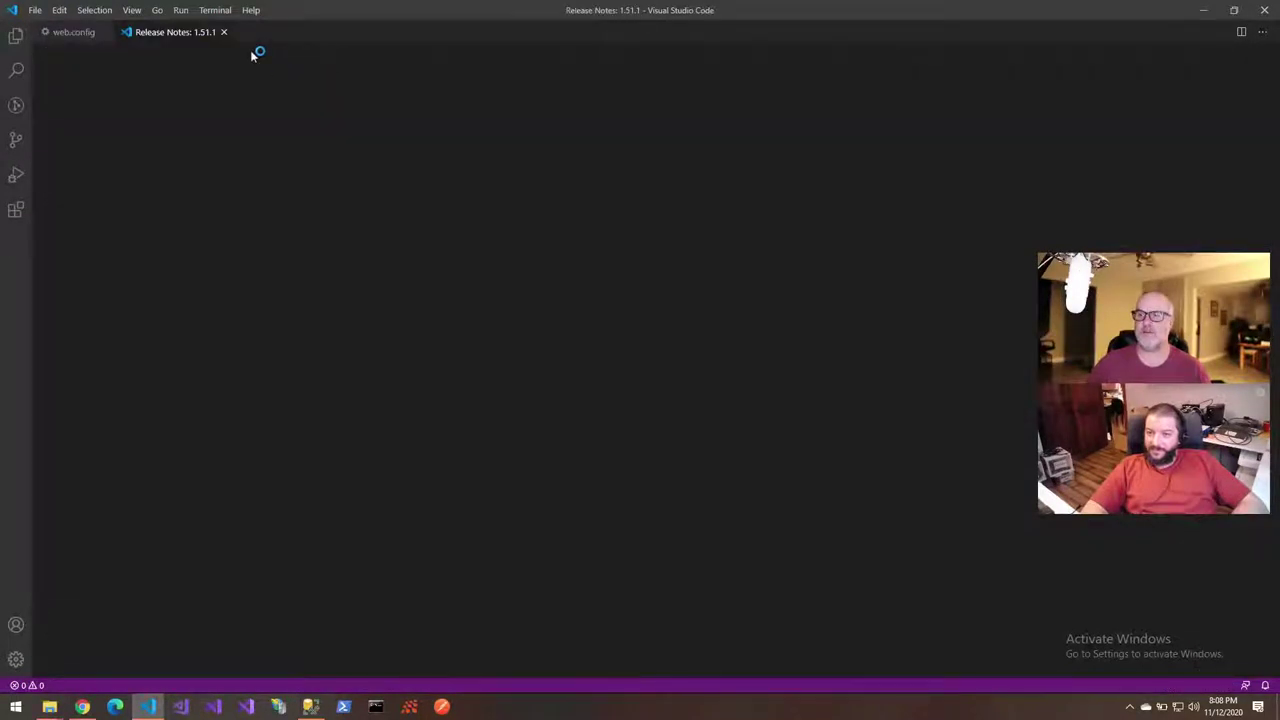
key(ctrl+w)
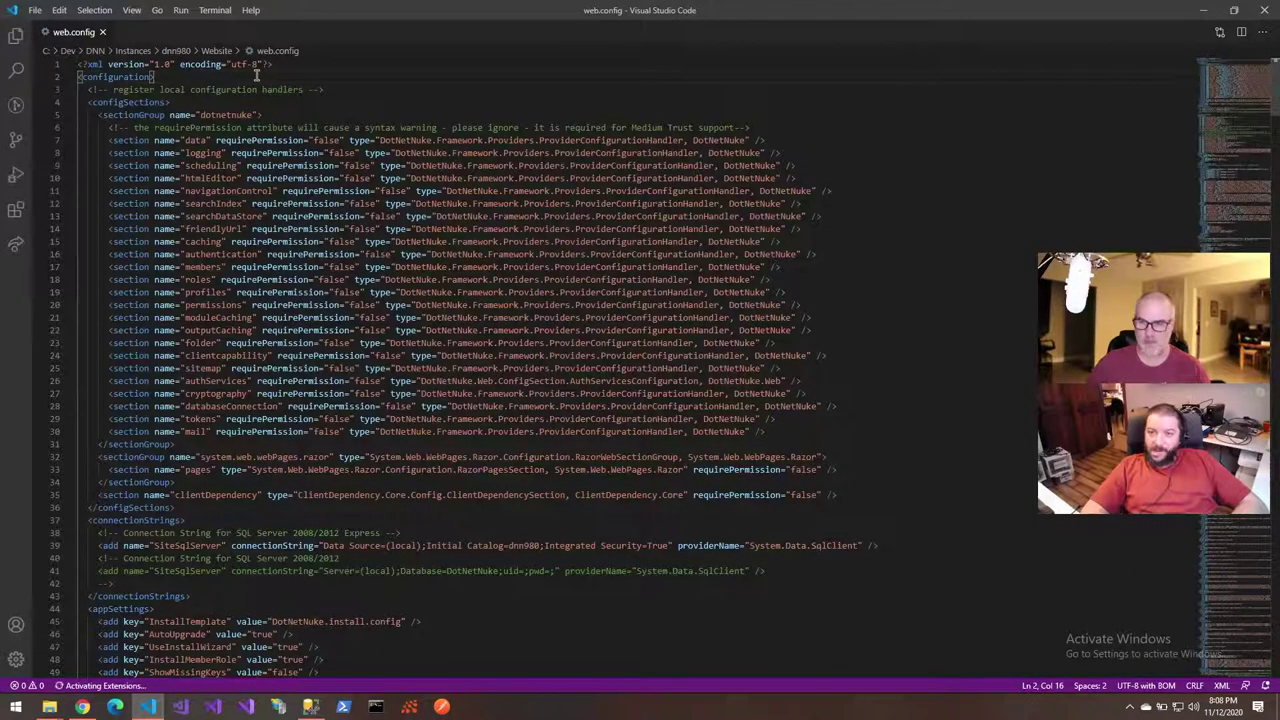
key(alt+Tab)
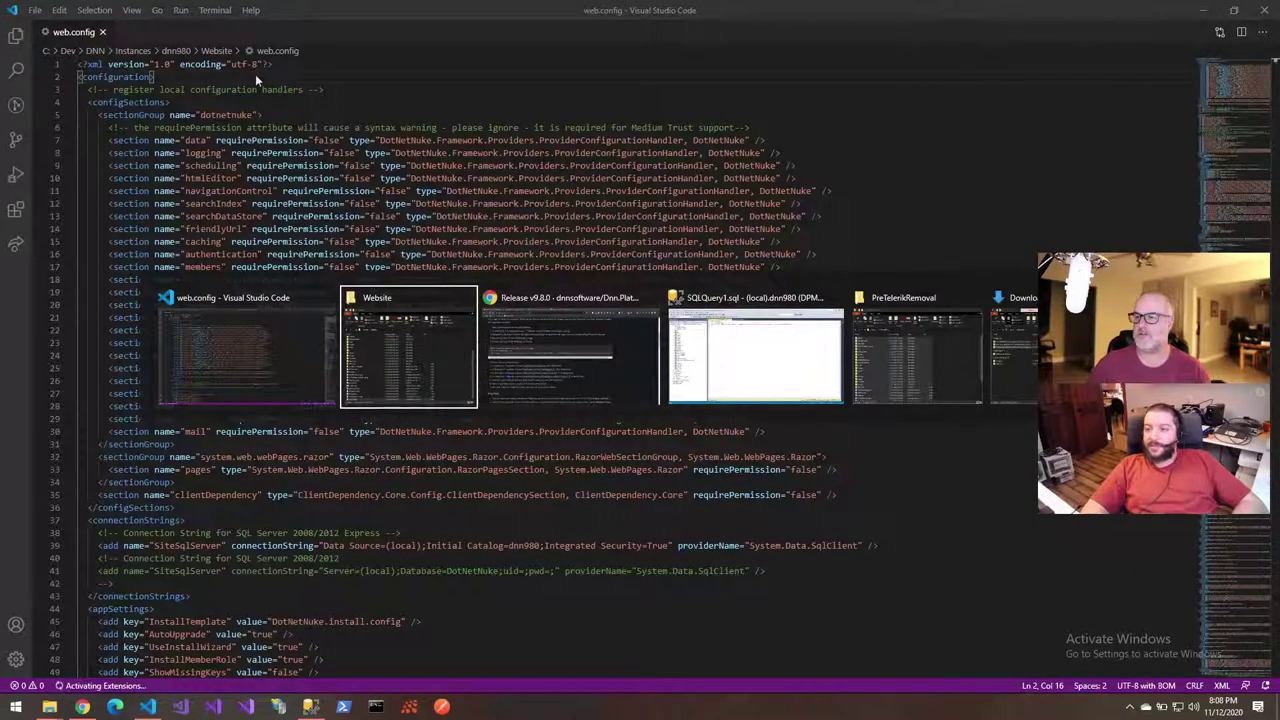
key(Escape)
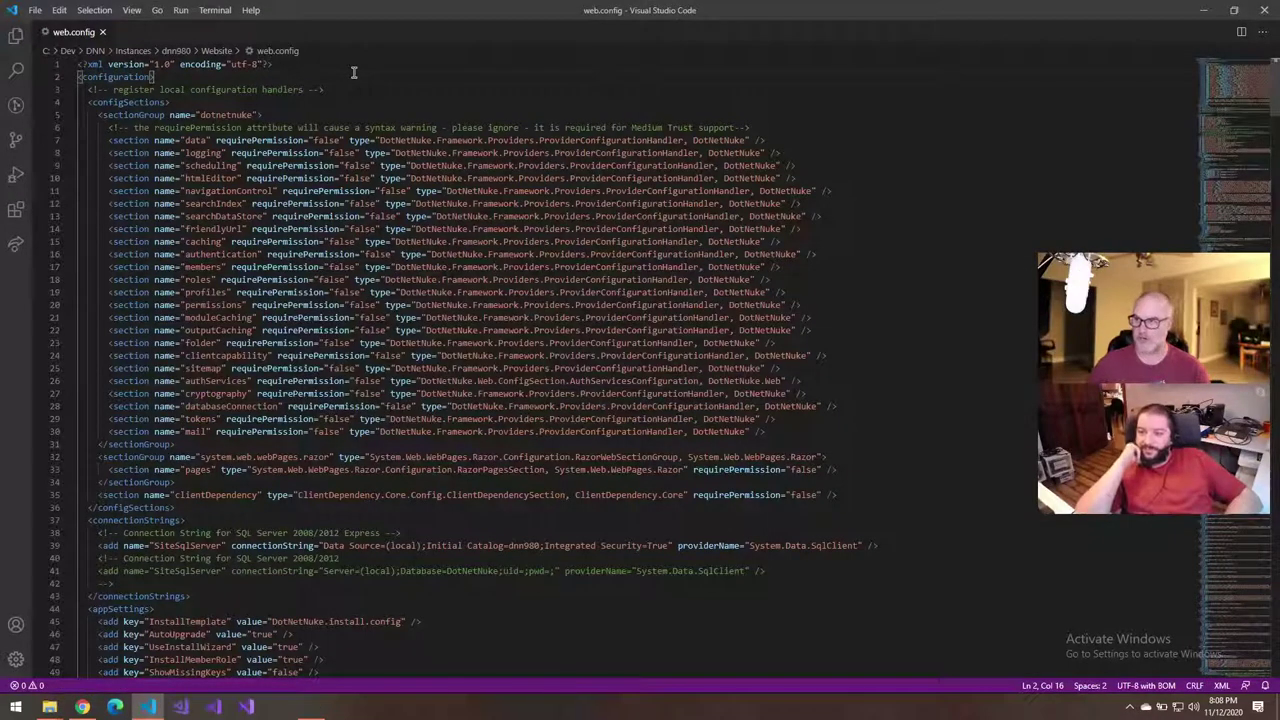
Search web.config for 'Telerik', finding 3 matches, and return to Chrome
key(ctrl+f)
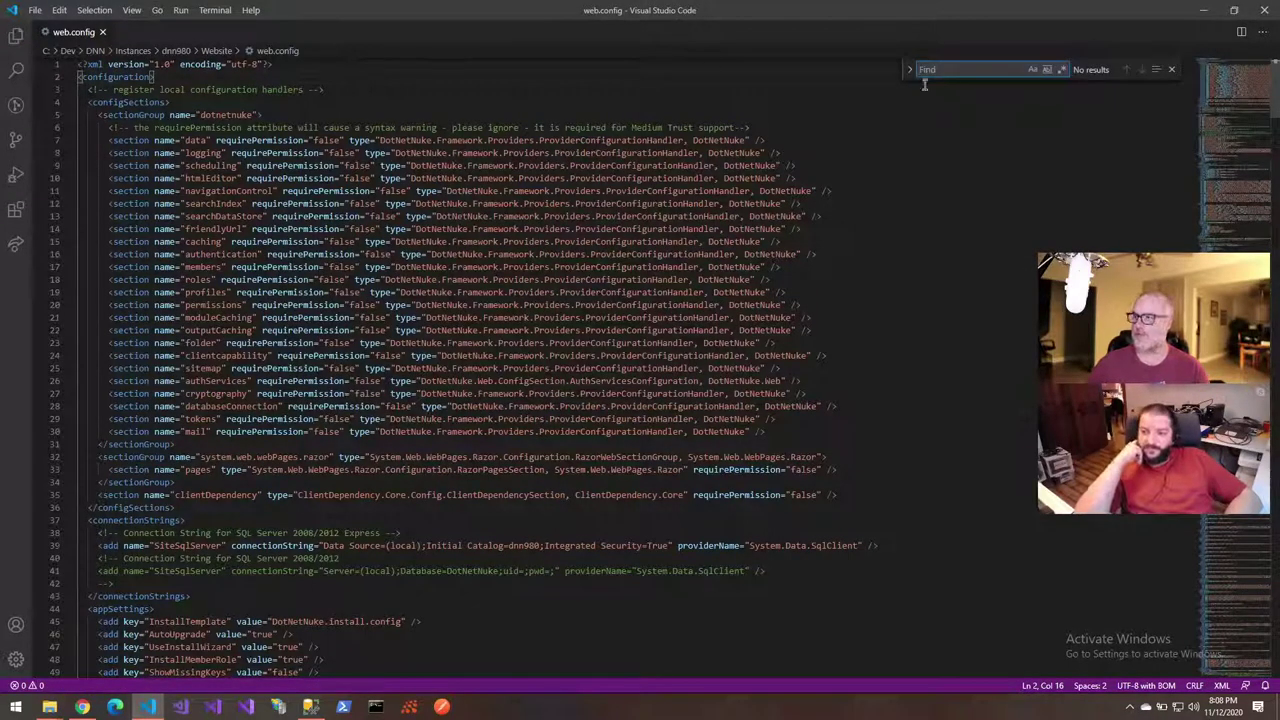
text(Telerik)
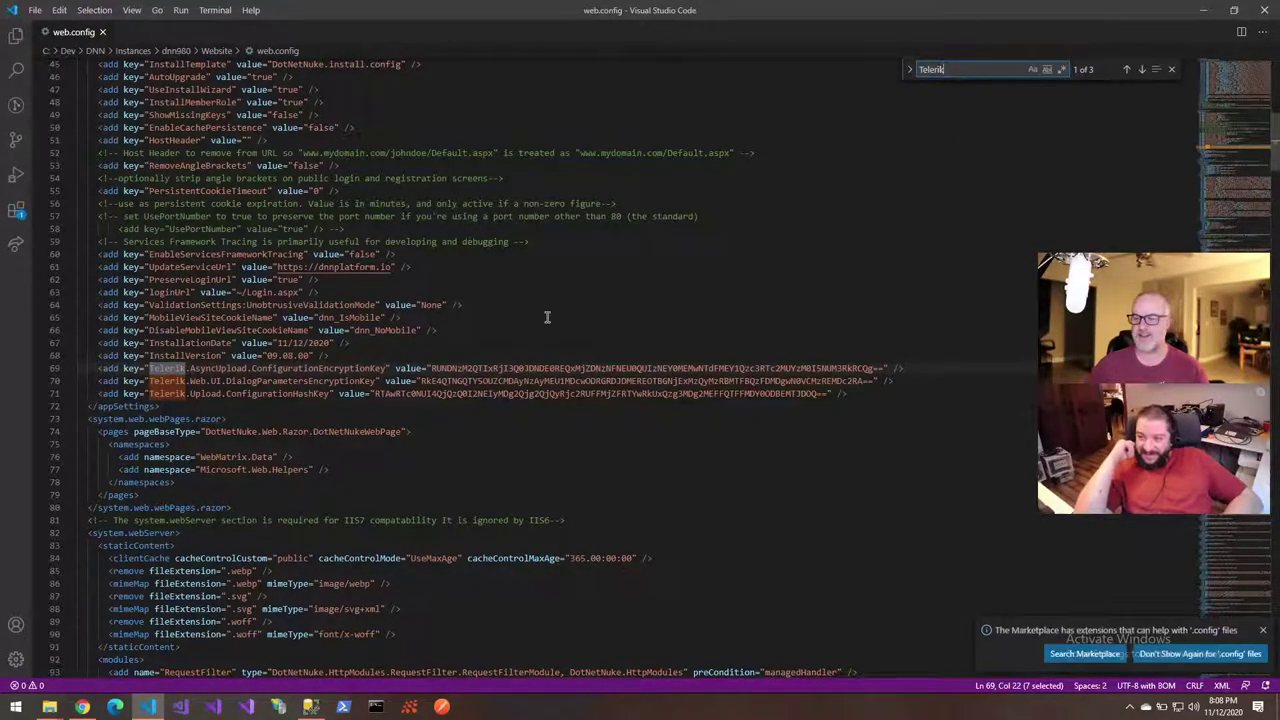
key(alt+Tab)
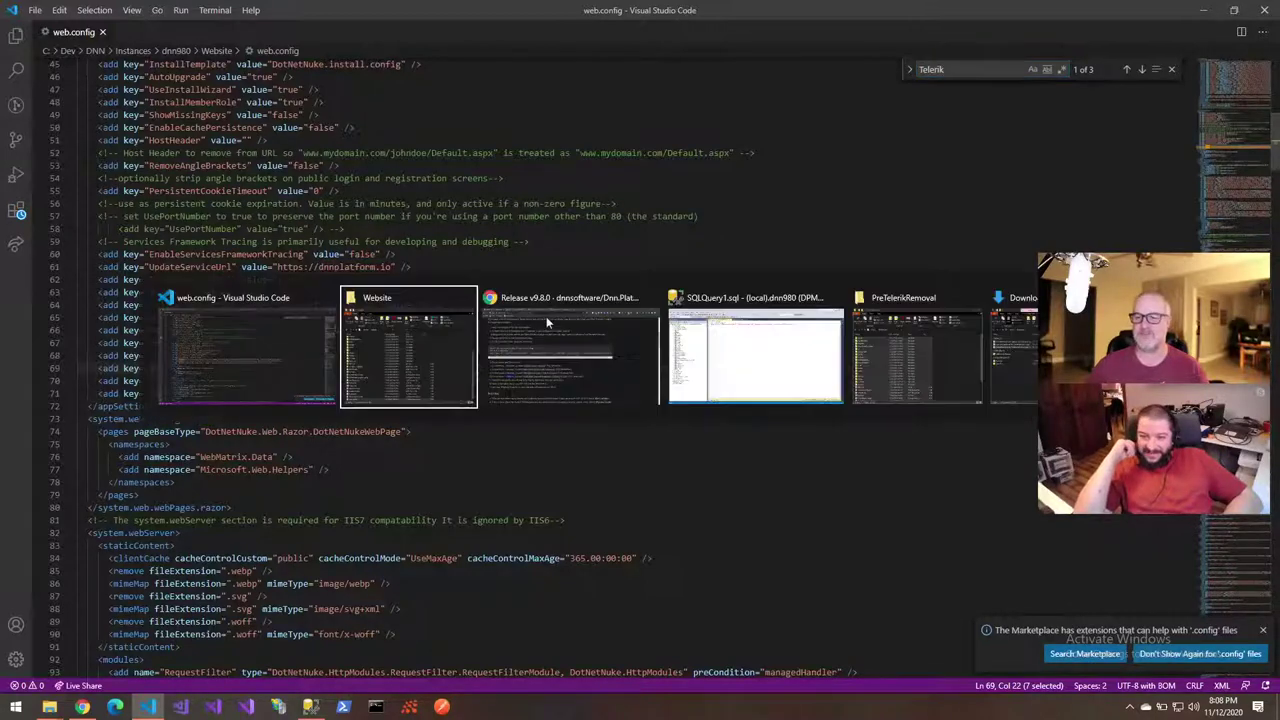
key(alt+Tab)
click(546, 316)
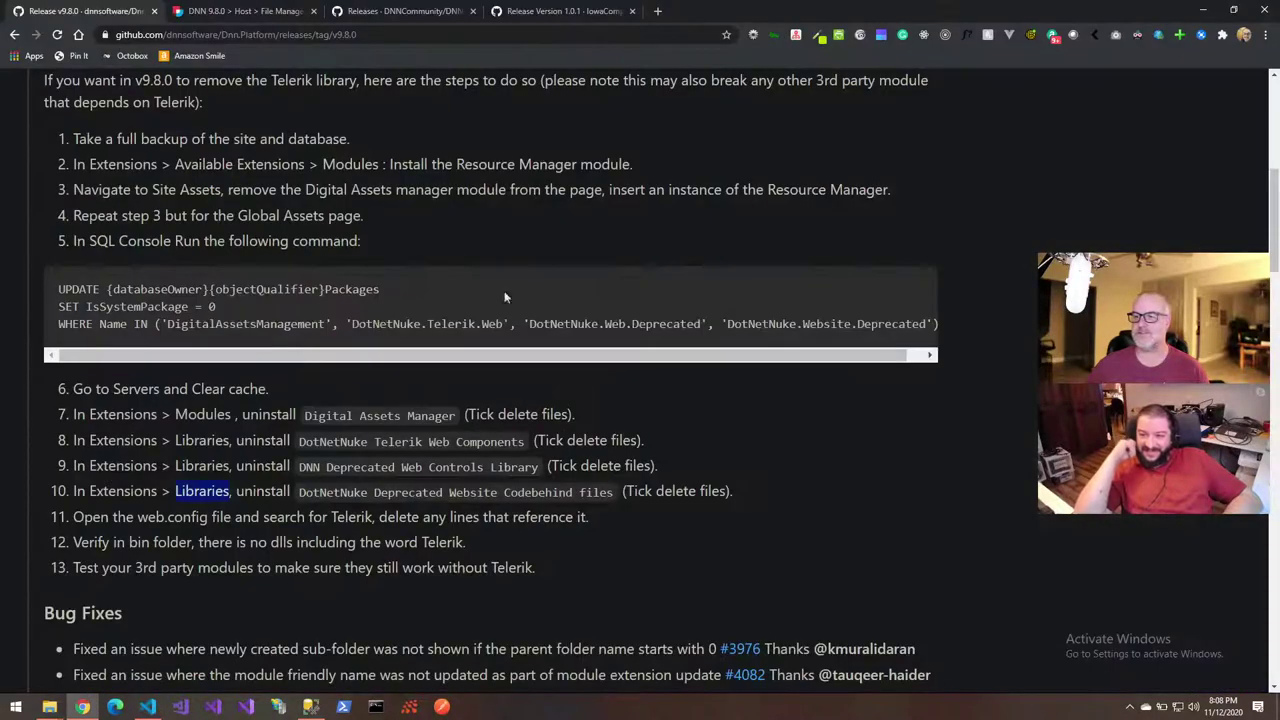
Open Config Manager from the Persona Bar Settings menu on the DNN 9.8.0 tab
click(232, 11)
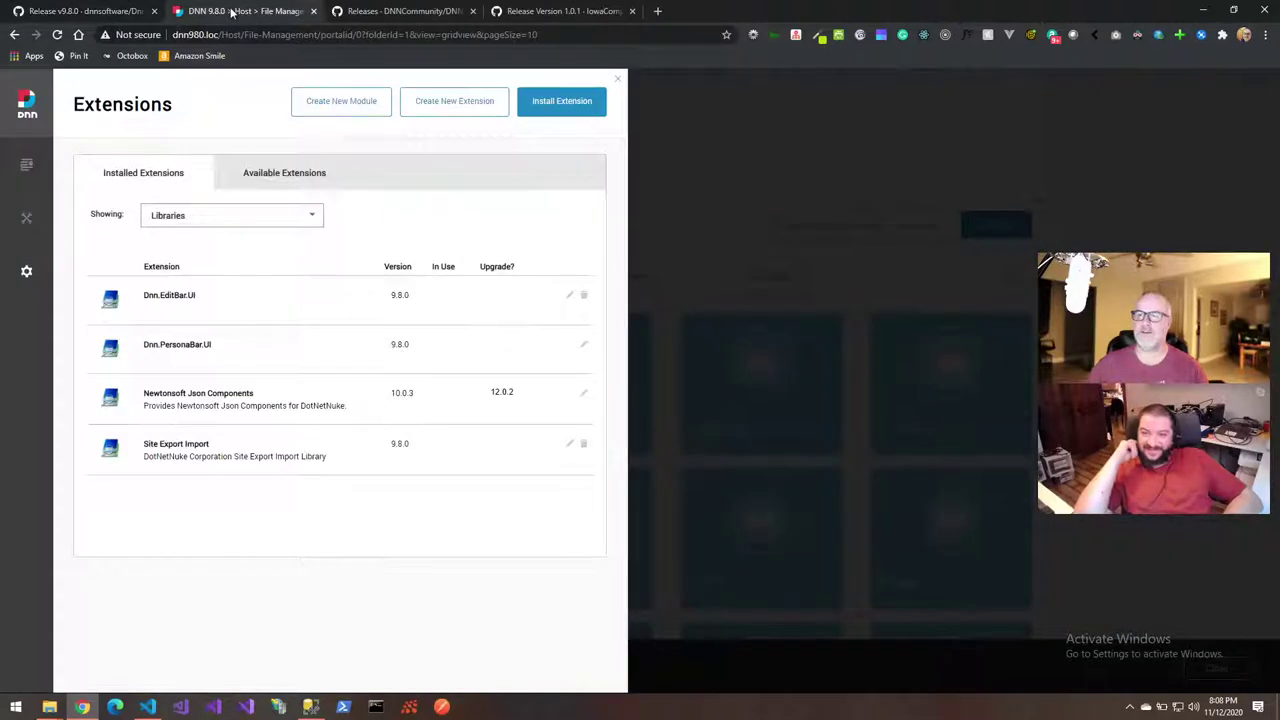
mouse_move(30, 277)
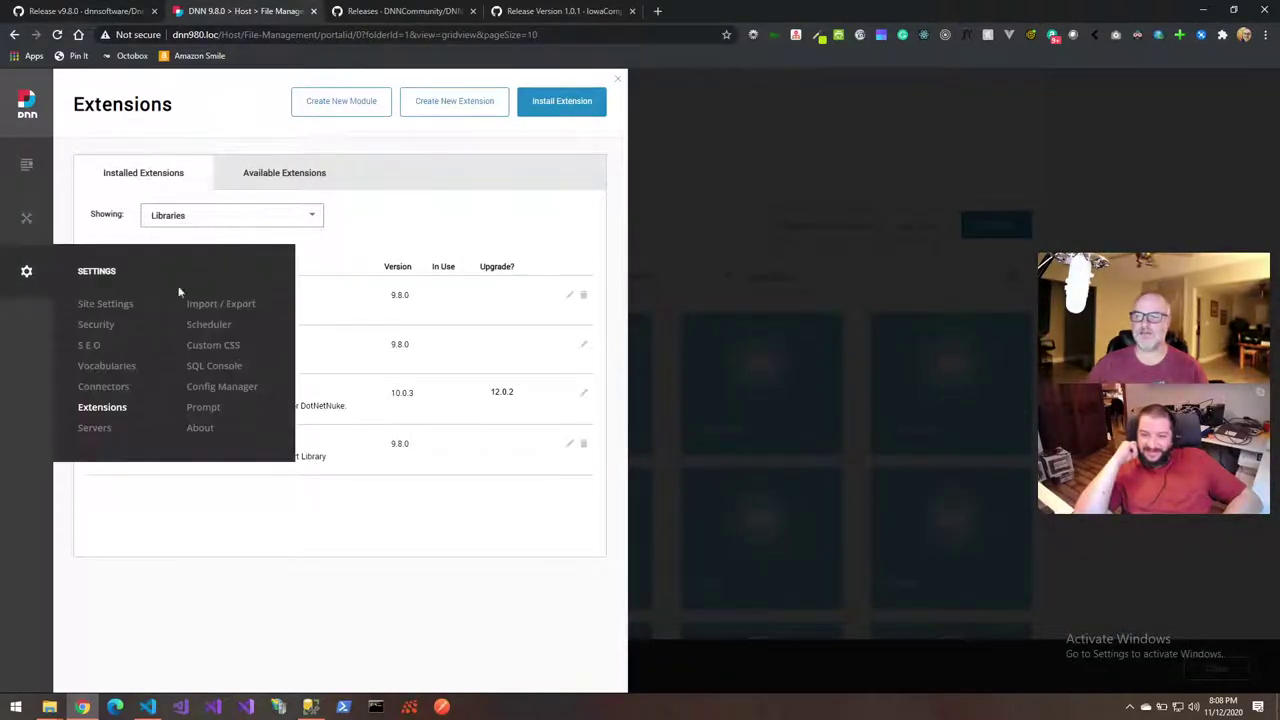
click(234, 388)
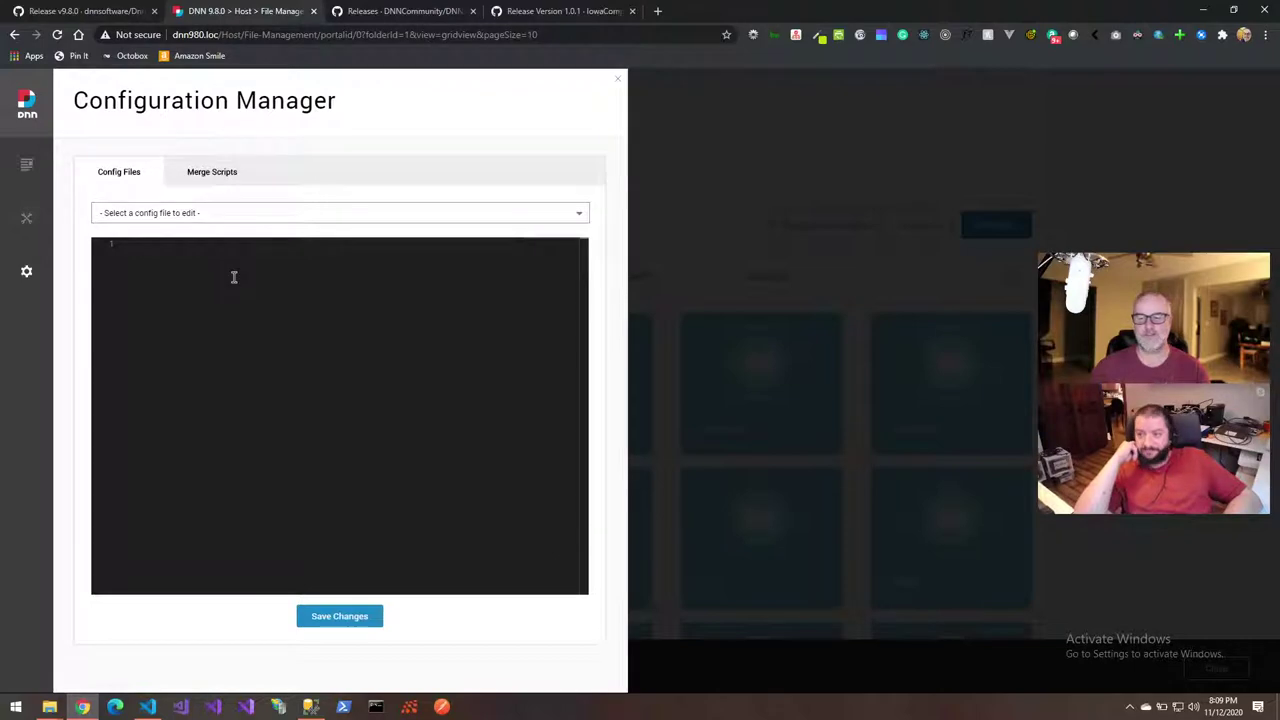
Load web.config into the Configuration Manager editor
mouse_move(49, 708)
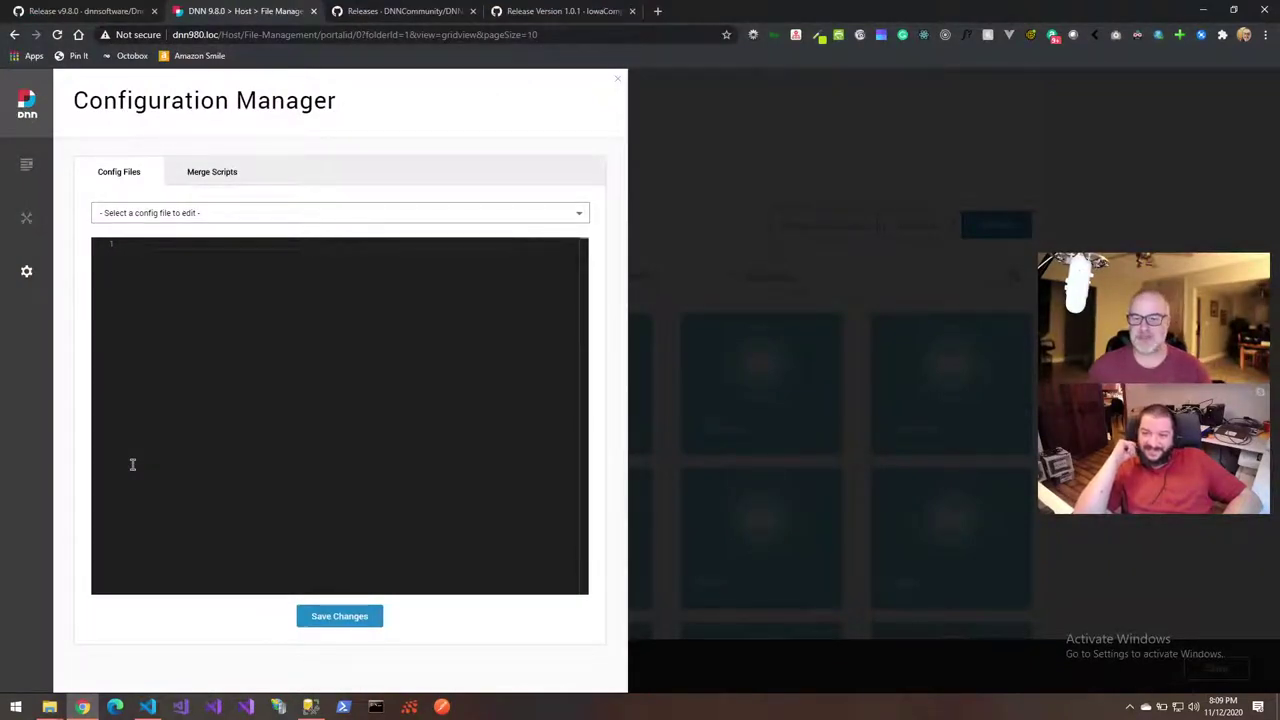
click(315, 226)
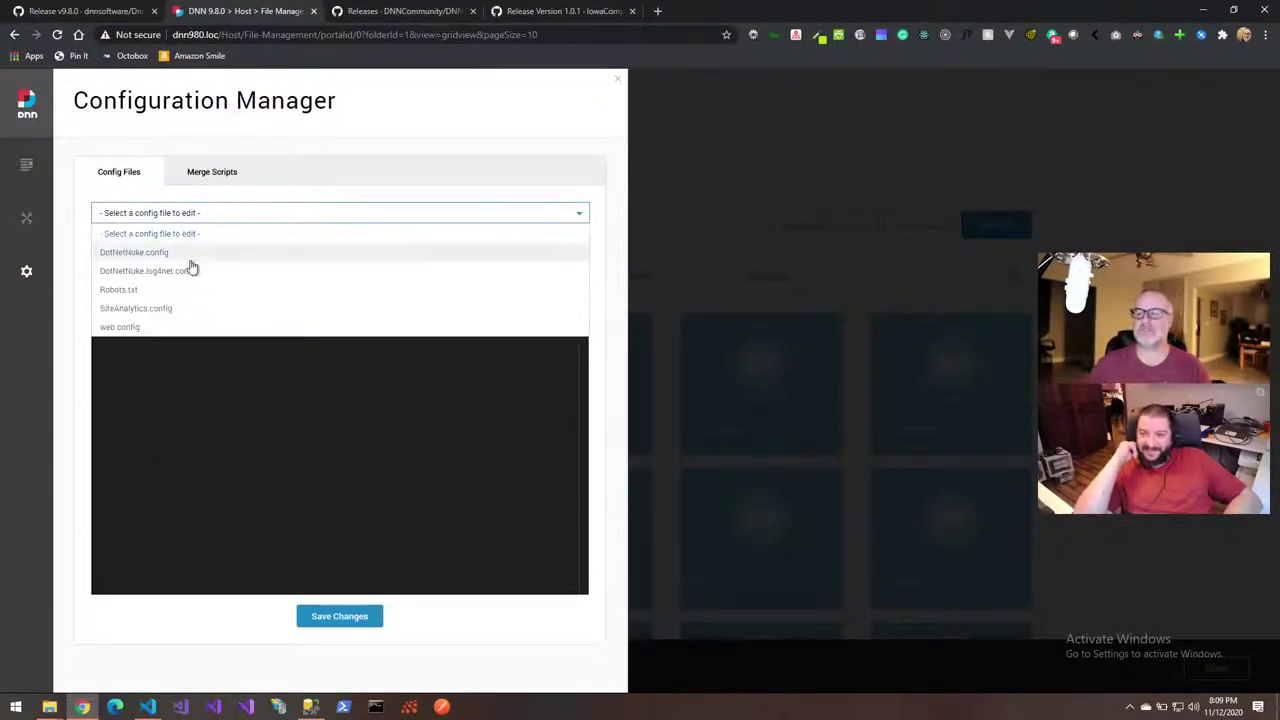
click(169, 329)
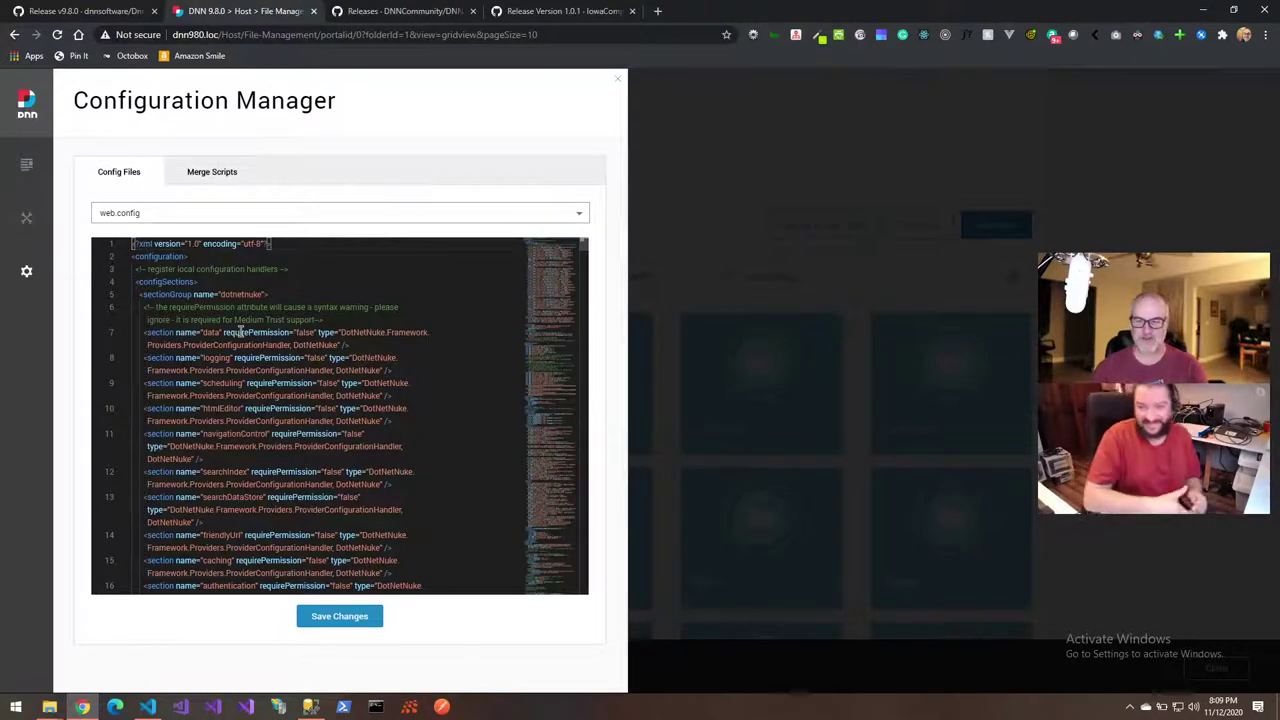
Search web.config for 'Telerik' and step through its three matches on lines 69–71
key(ctrl+f)
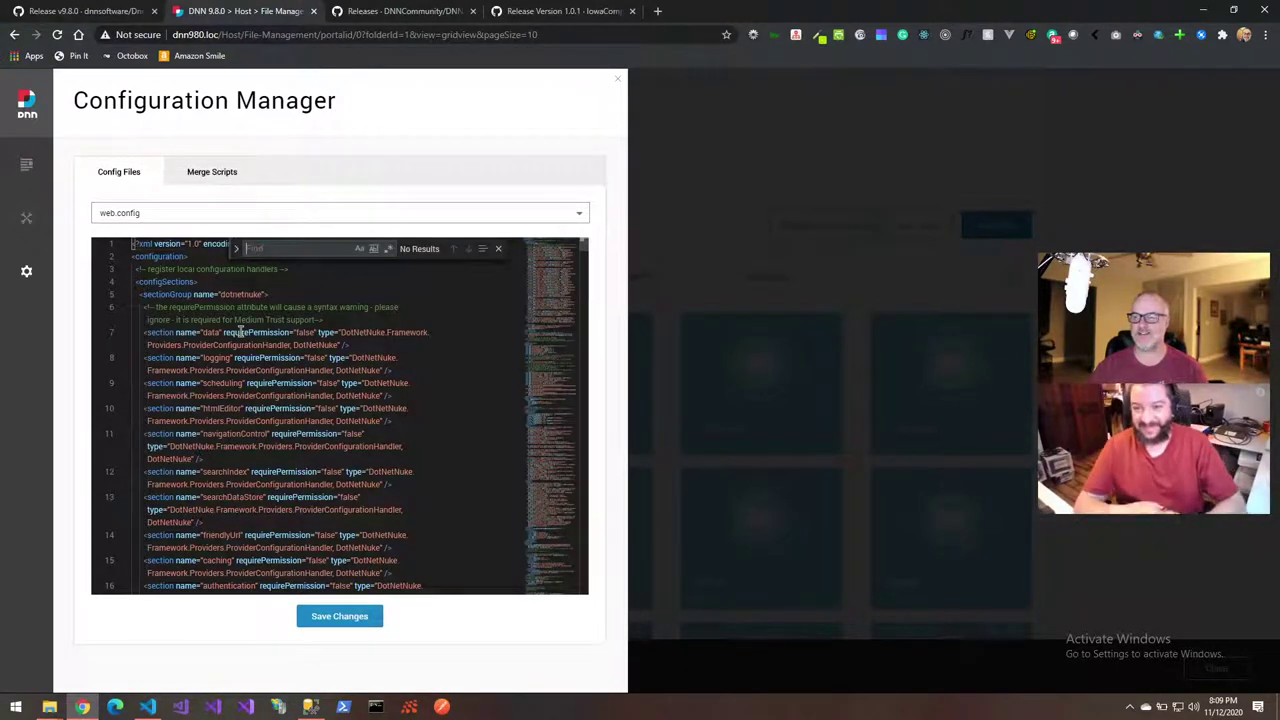
text(Telerik)
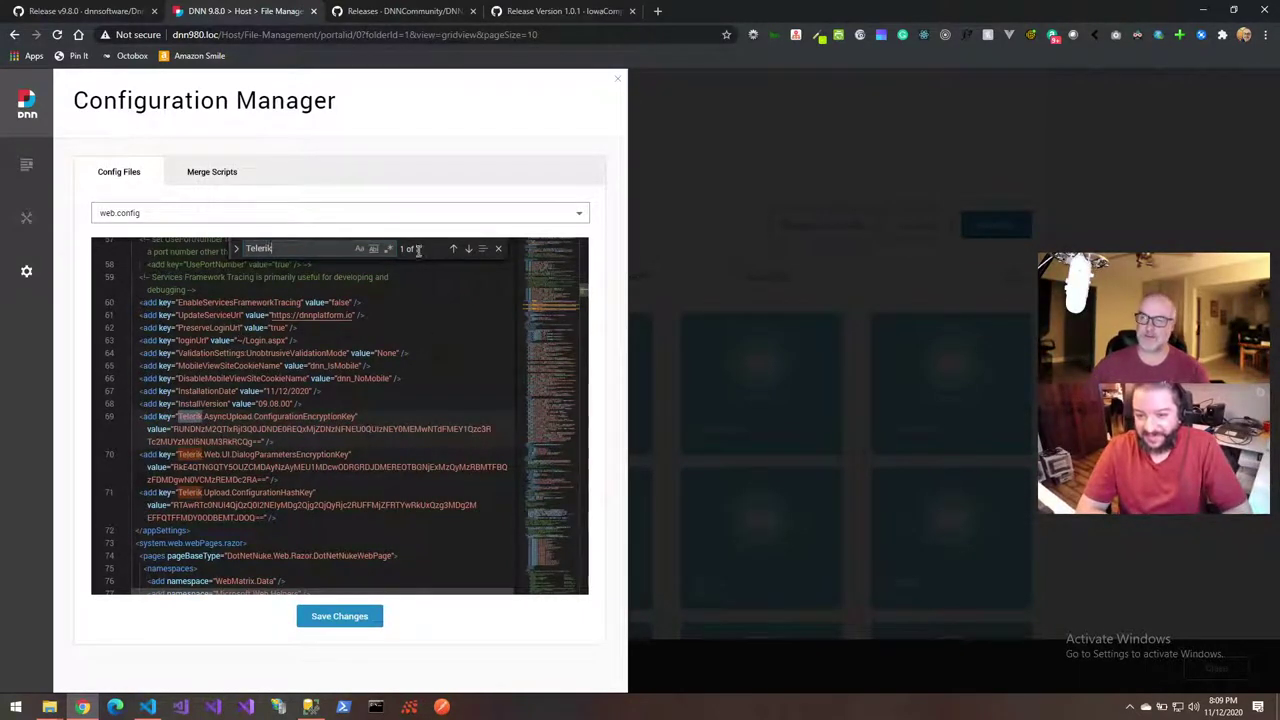
click(467, 249)
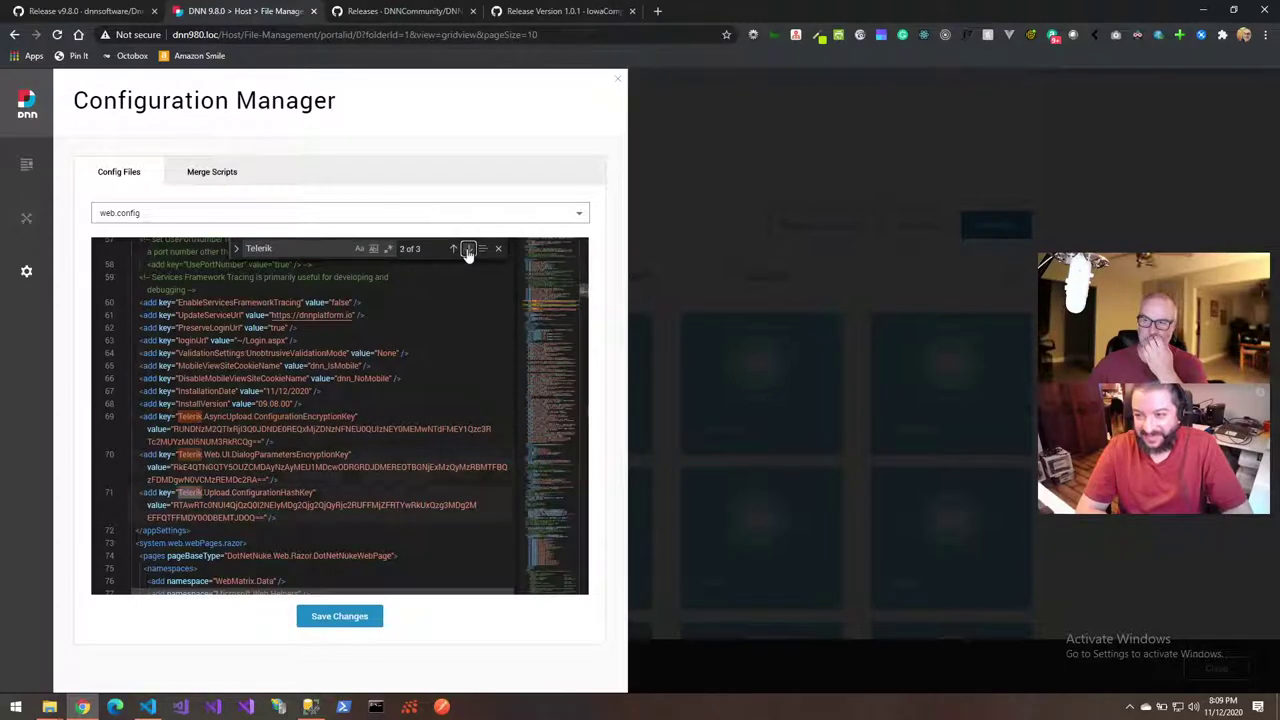
click(467, 249)
click(467, 249)
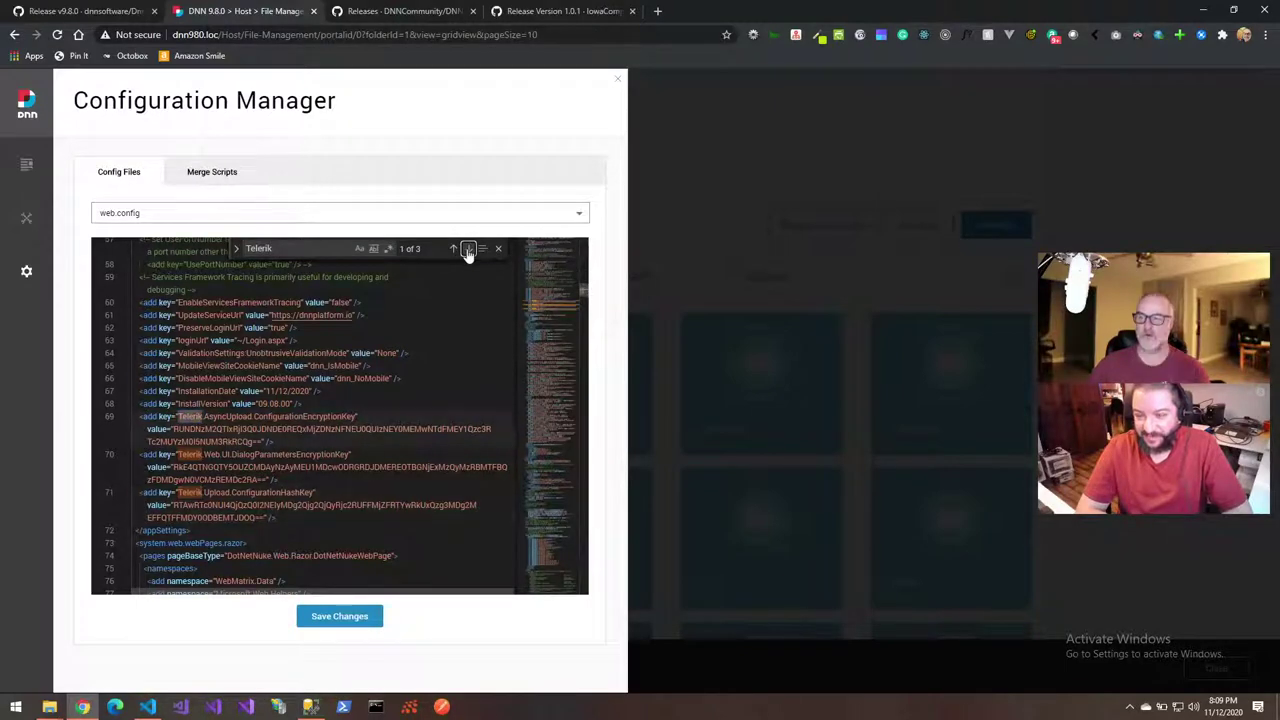
click(93, 13)
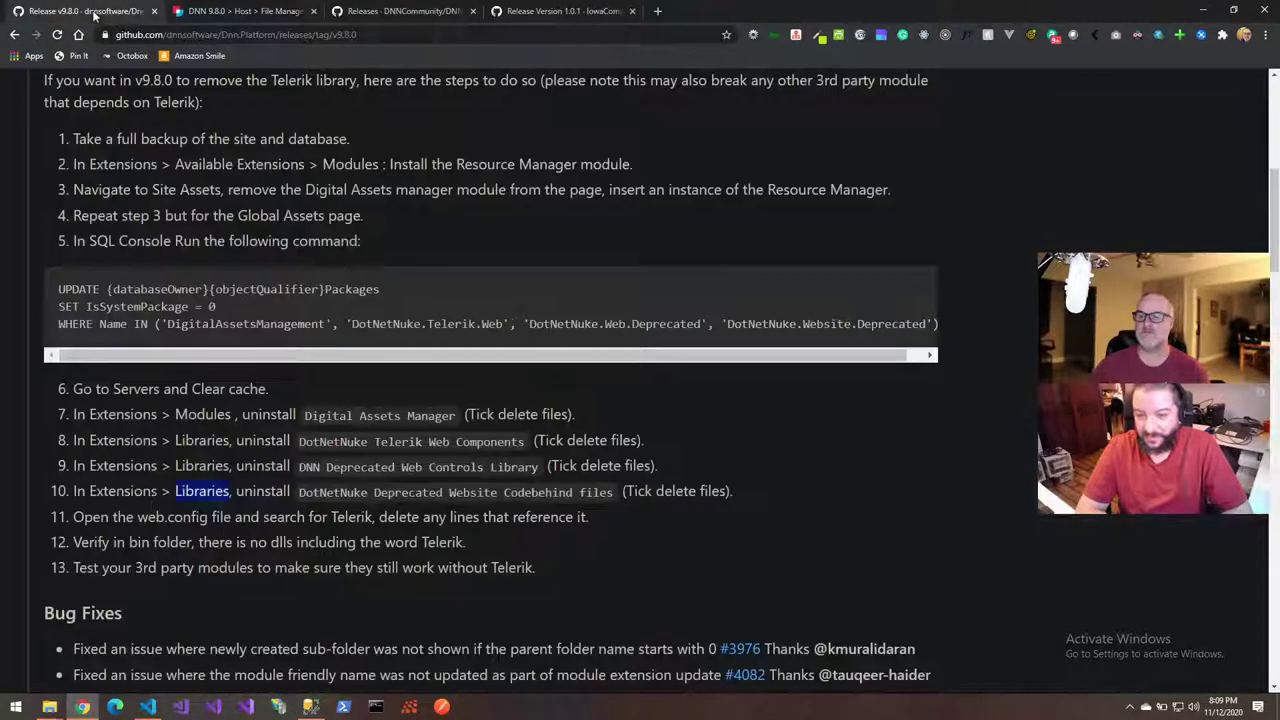
Reread step 11's 'search Telerik' instruction, then return to web.config at line 69
double_click(302, 517)
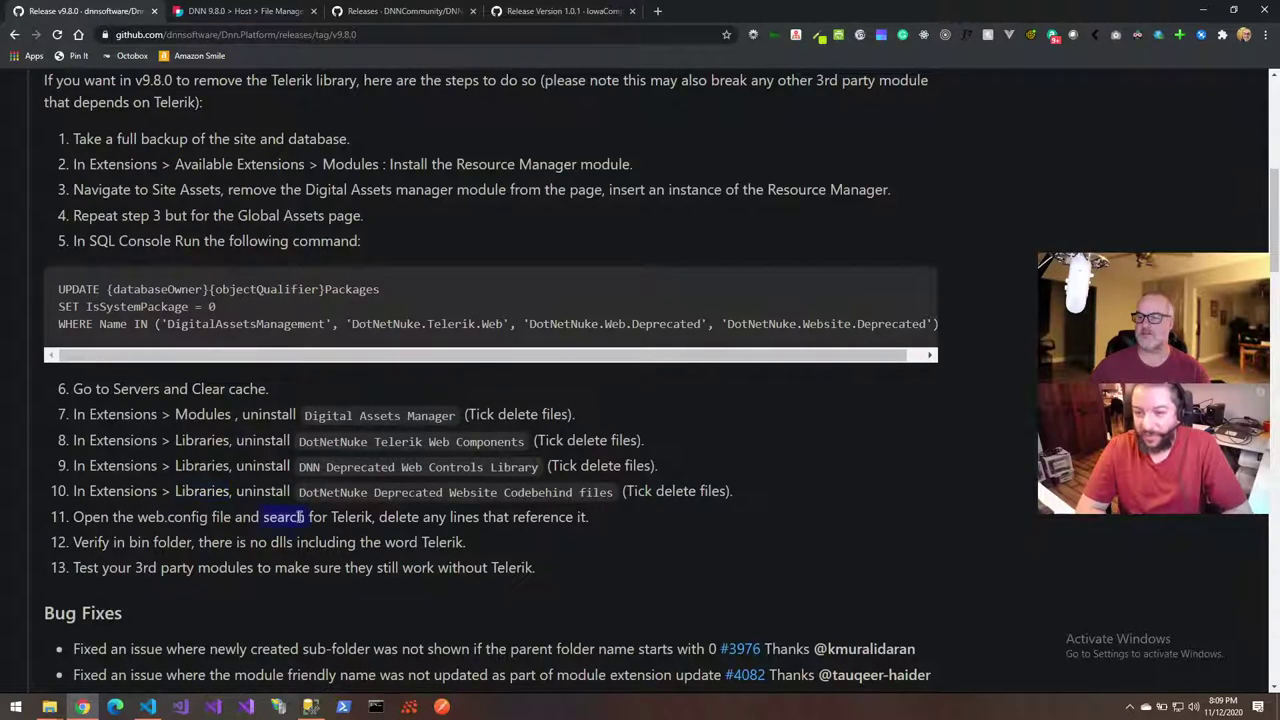
double_click(352, 517)
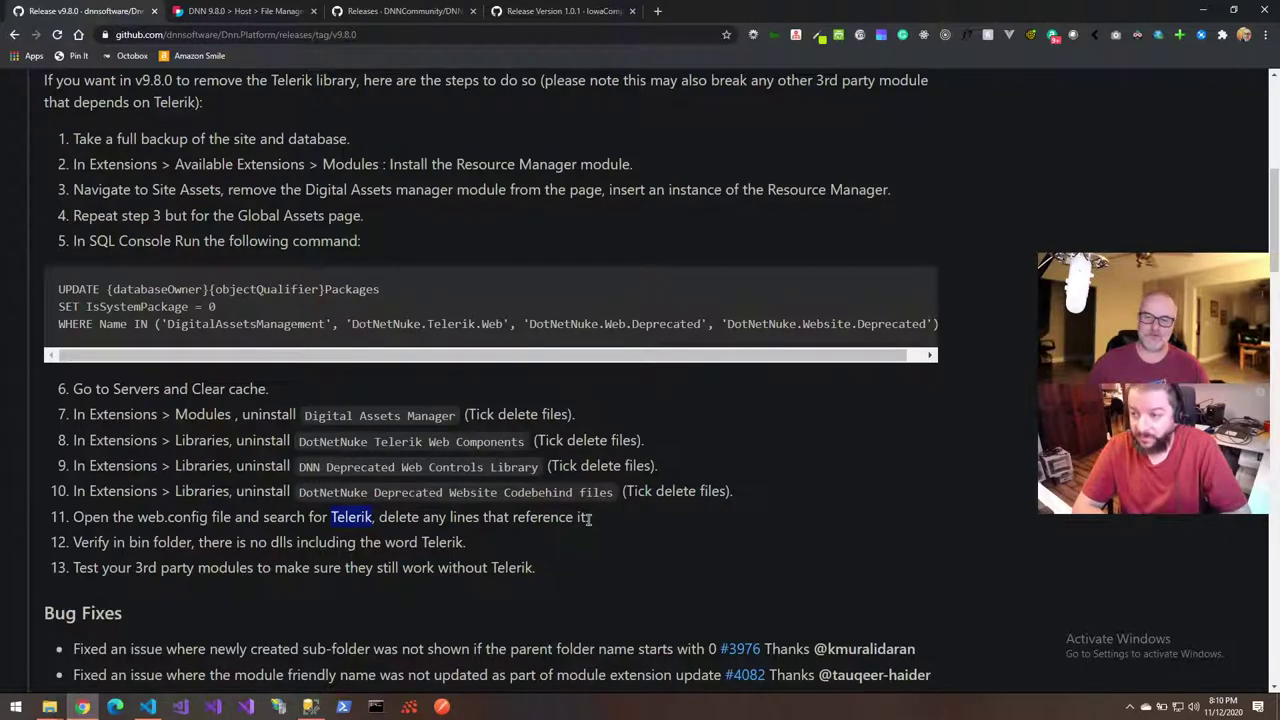
click(222, 12)
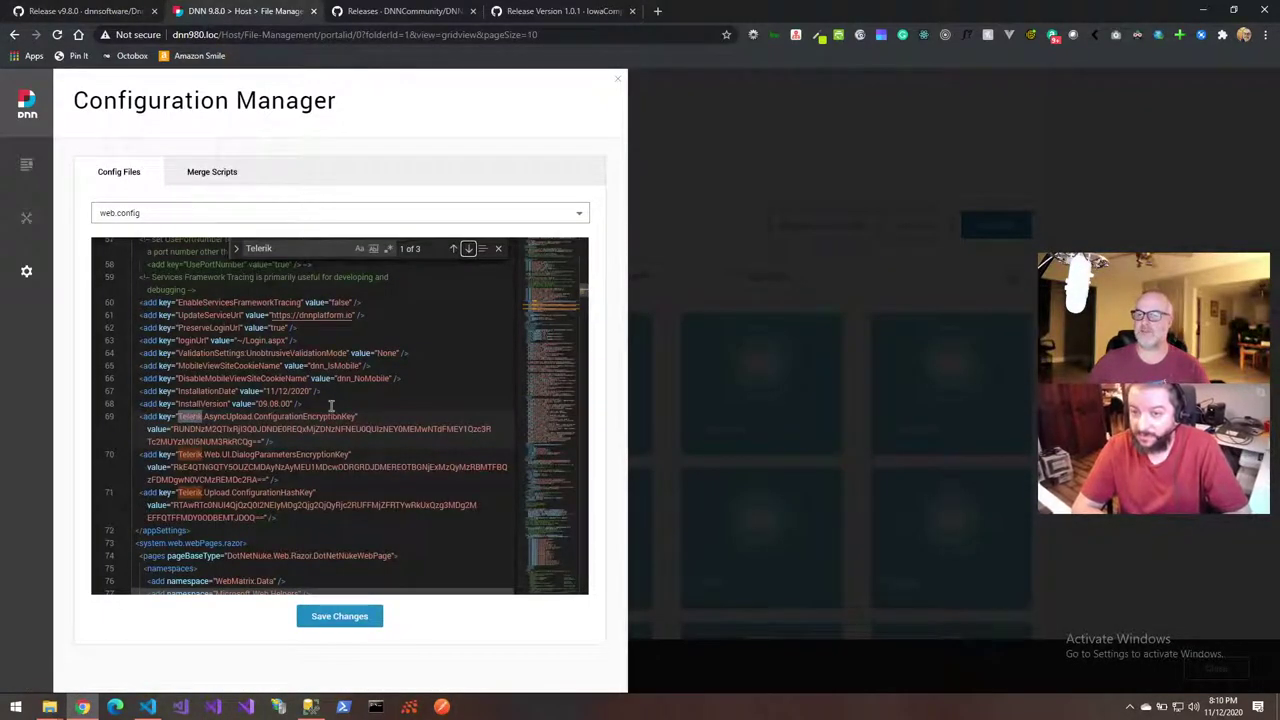
key(Home)
Select the first wrapped row of line 69's Telerik.AsyncUpload.ConfigurationEncryptionKey entry
key(shift+End)
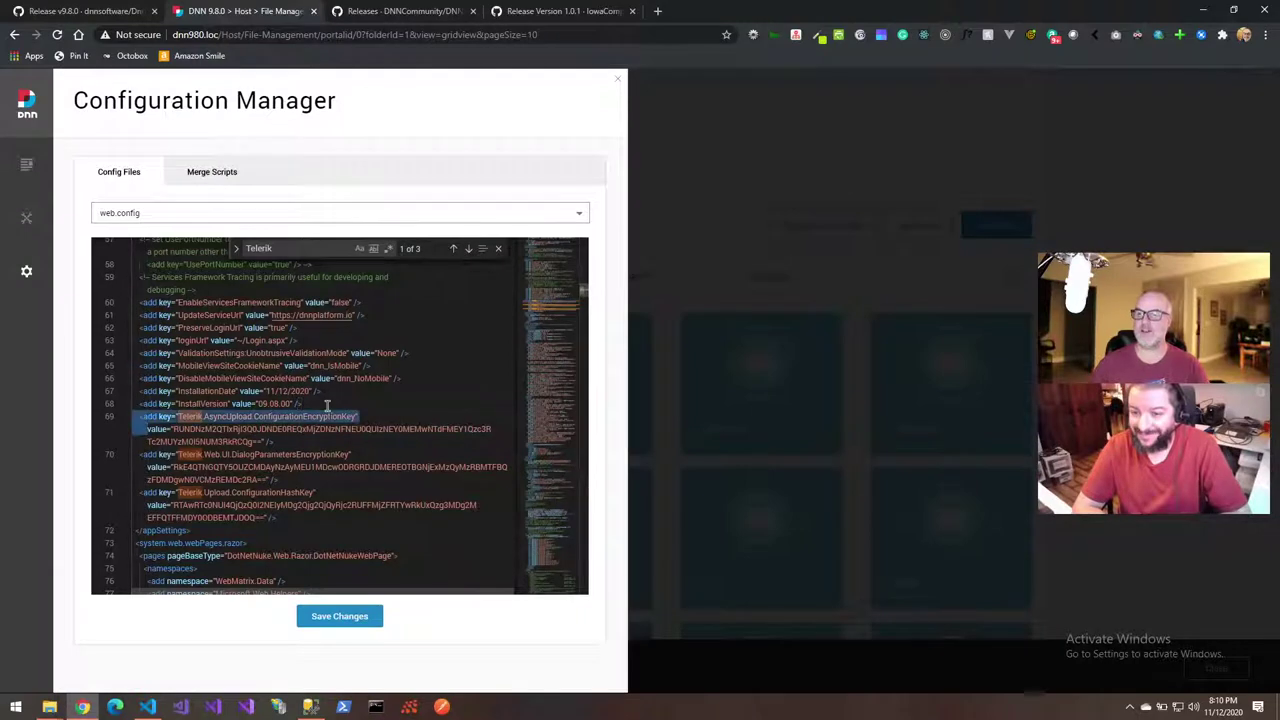
key(shift+Left)
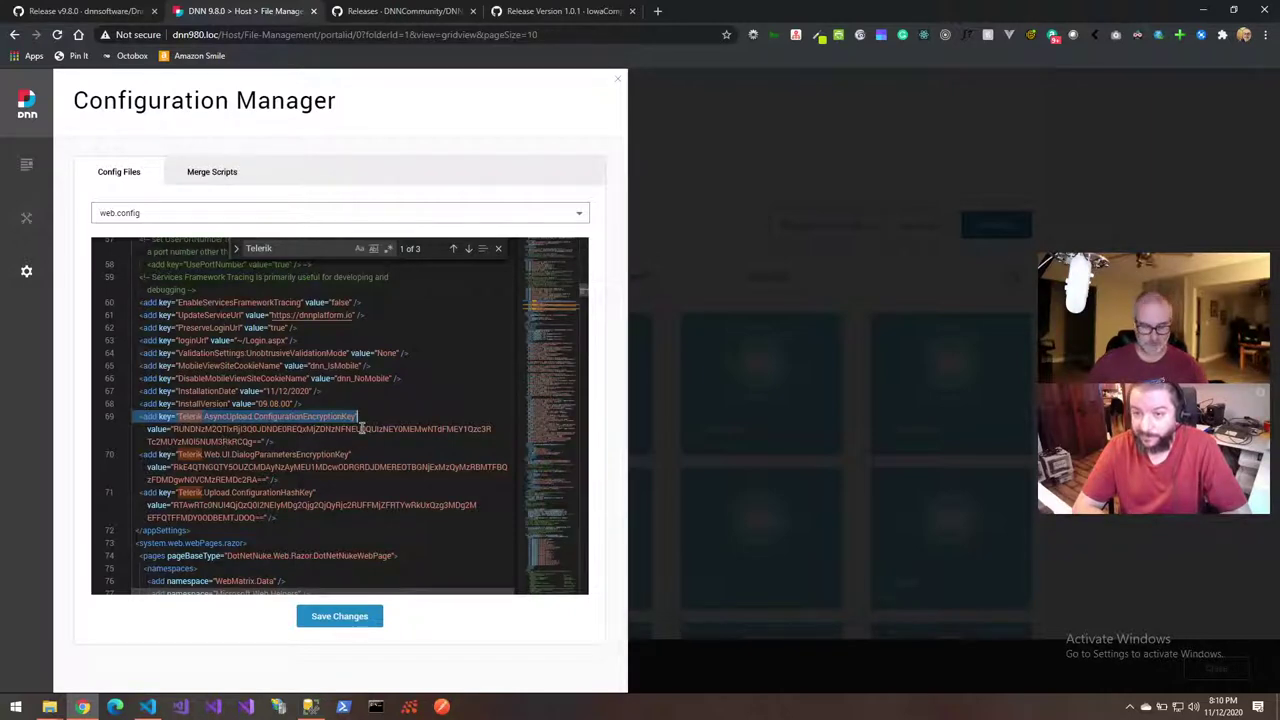
key(alt+Tab)
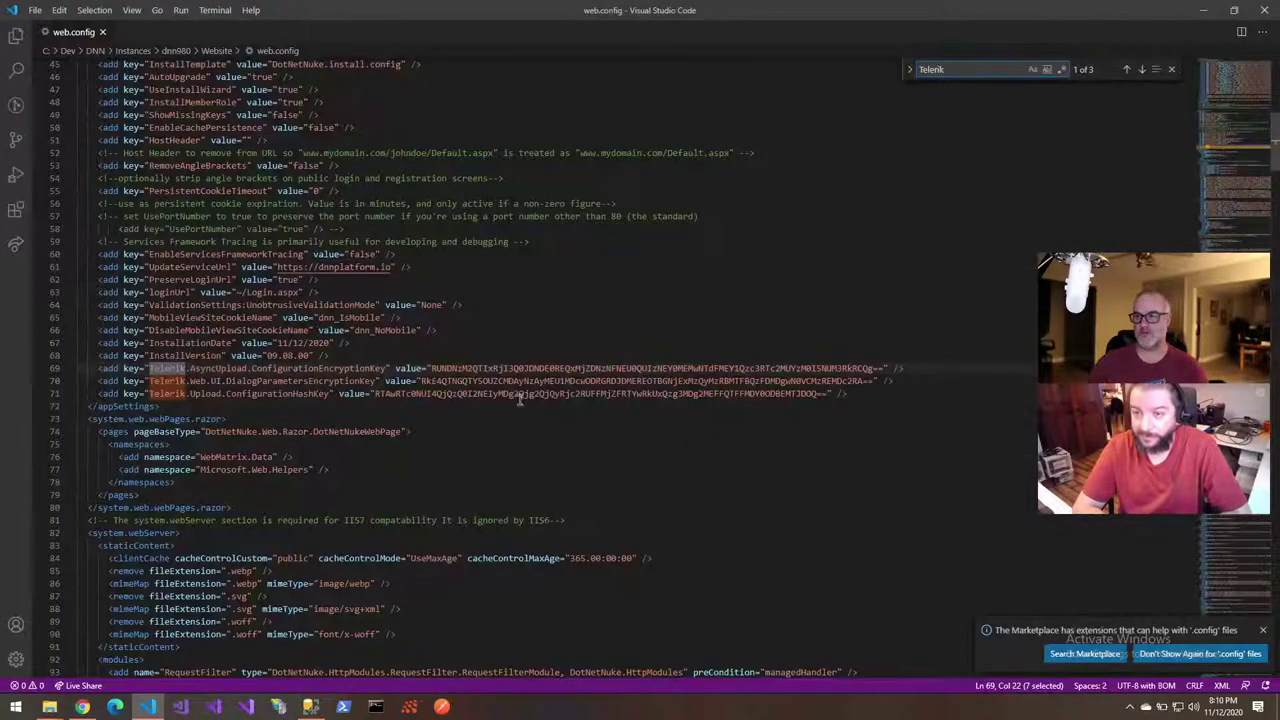
click(378, 368)
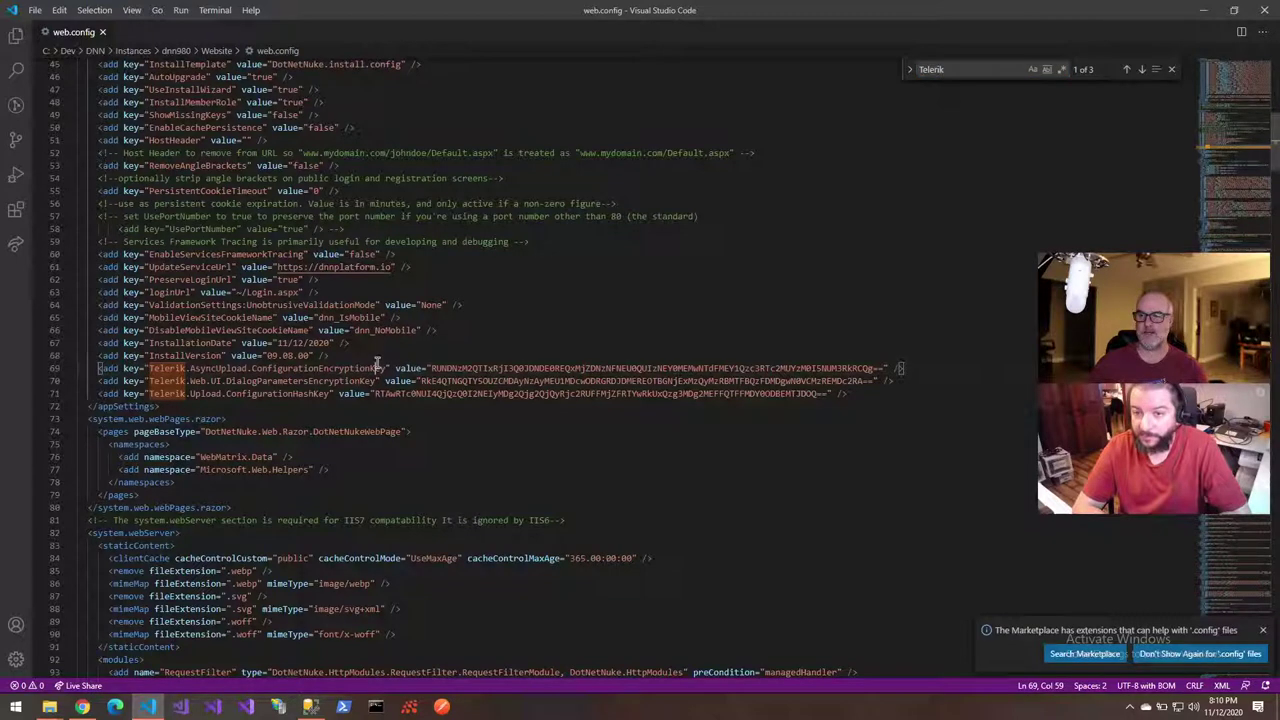
triple_click(378, 368)
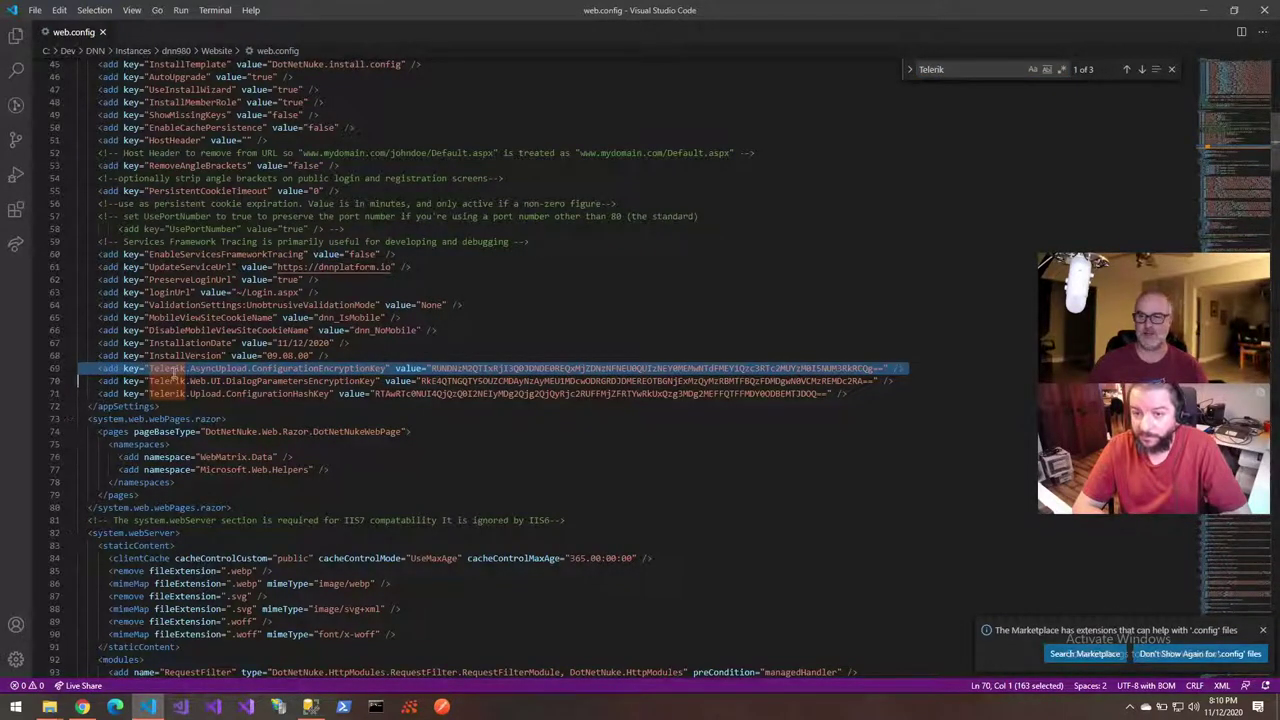
key(alt+Tab)
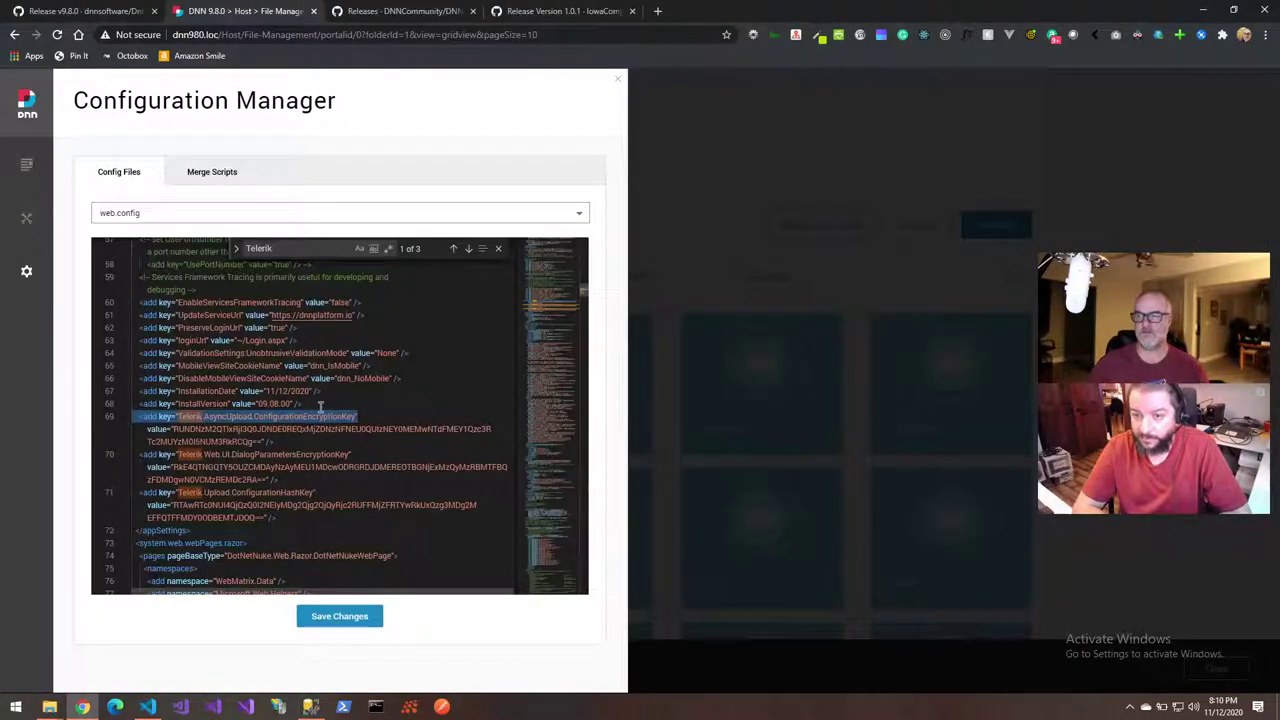
Delete the Telerik AsyncUpload encryption key line from web.config
key(shift+End)
key(shift+Down)
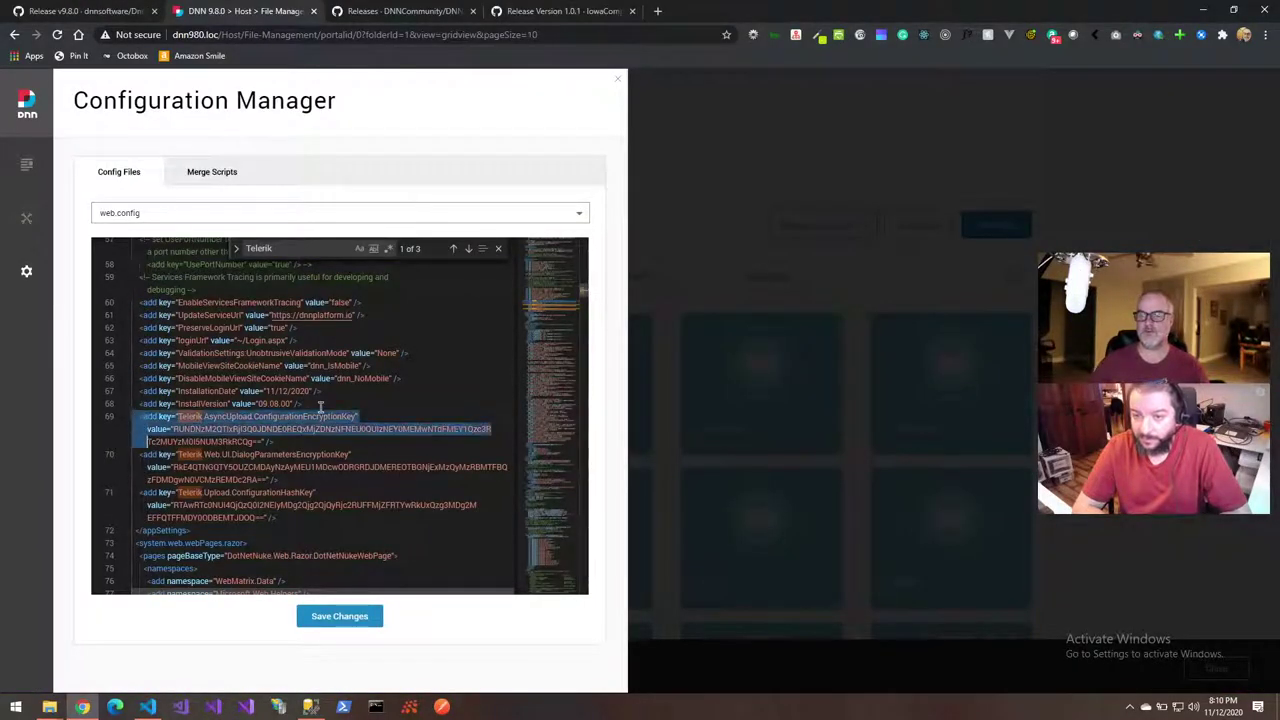
key(shift+End)
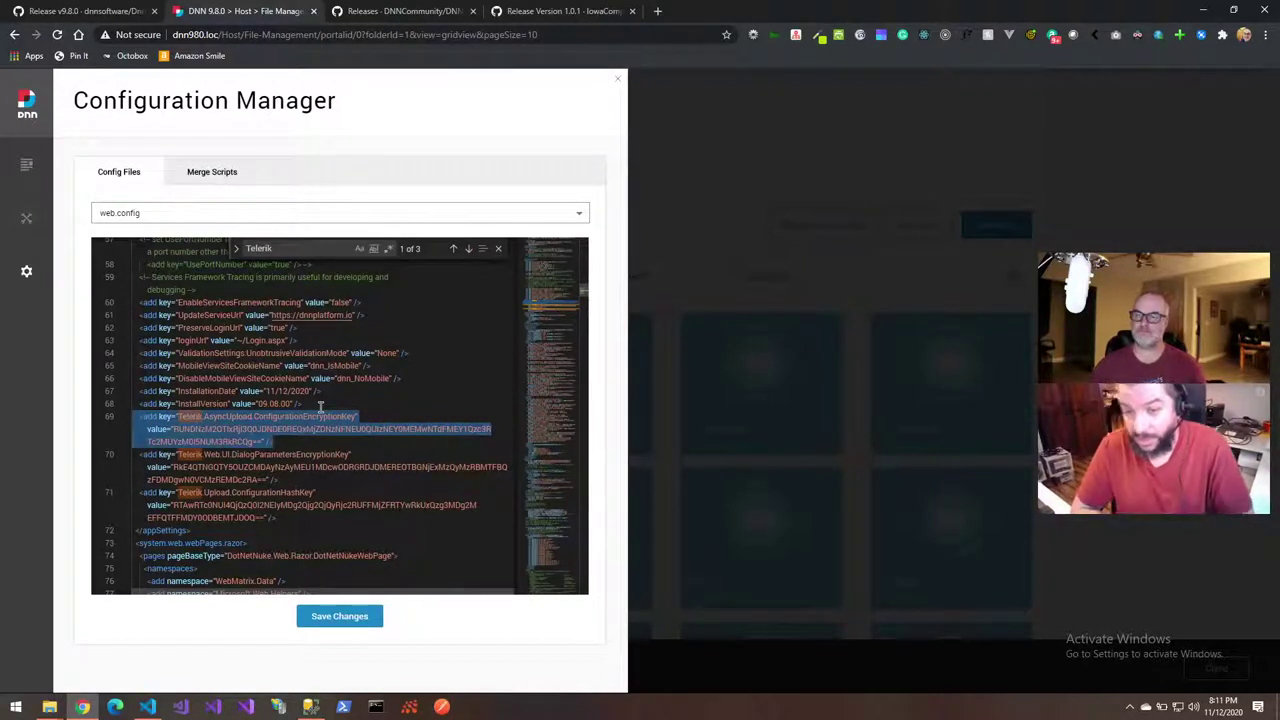
click(109, 456)
click(109, 414)
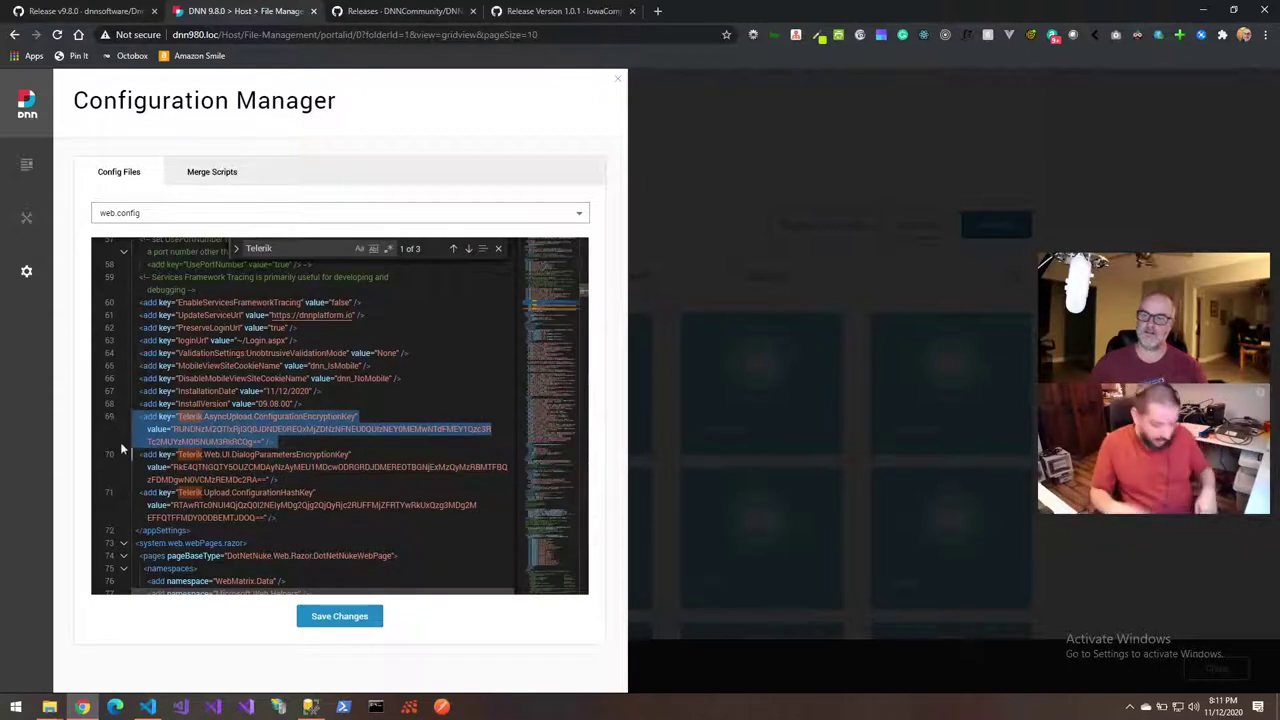
click(113, 493)
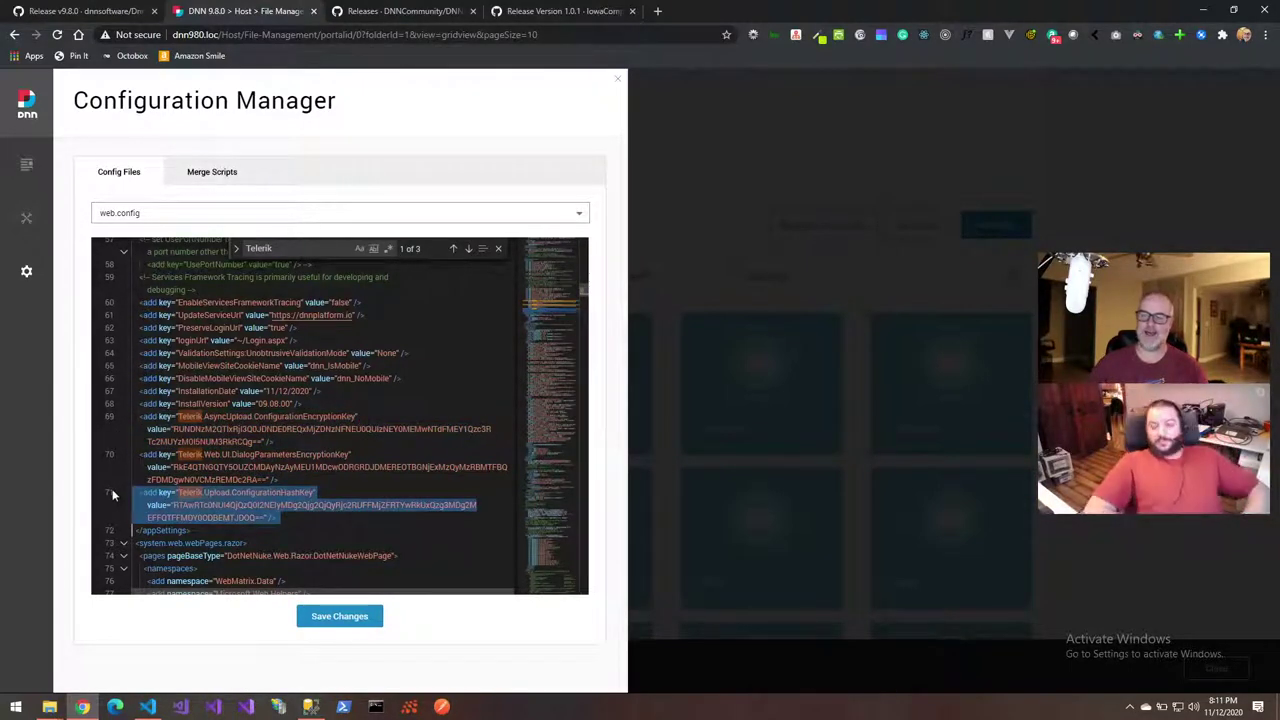
click(112, 420)
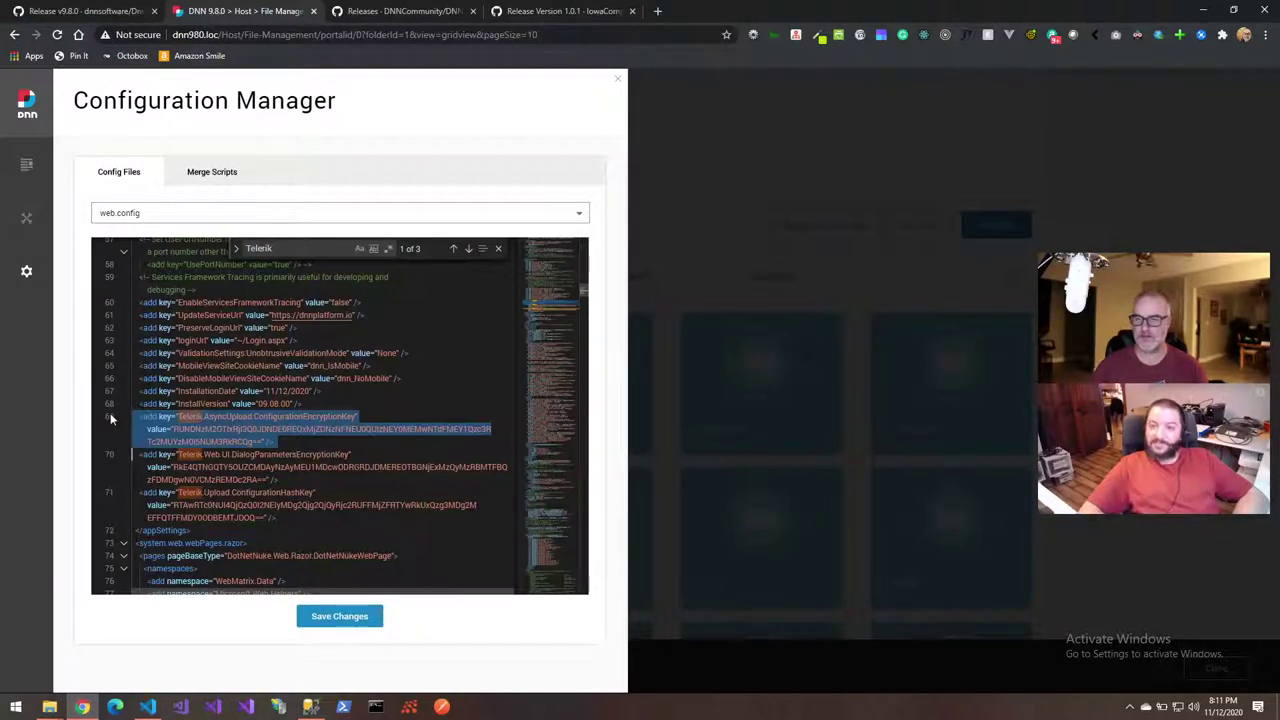
key(Delete)
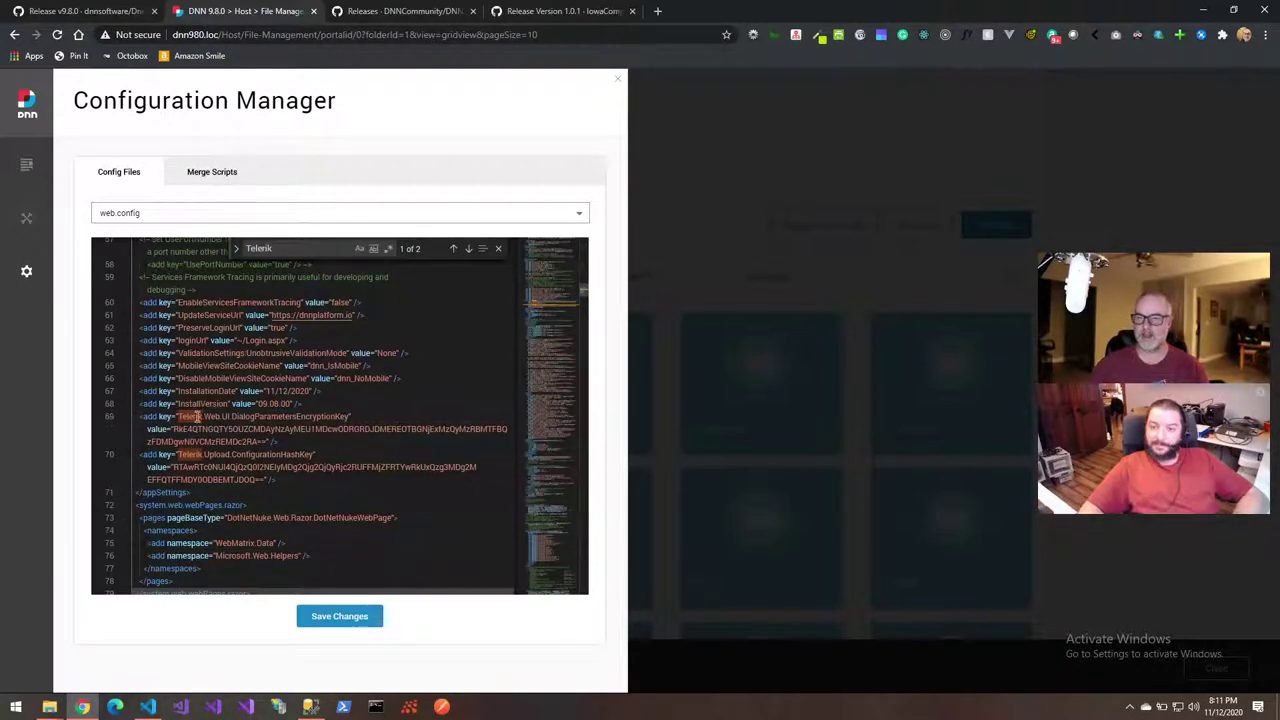
Delete the Telerik DialogParametersEncryptionKey and Upload.ConfigurationHashKey lines
click(110, 418)
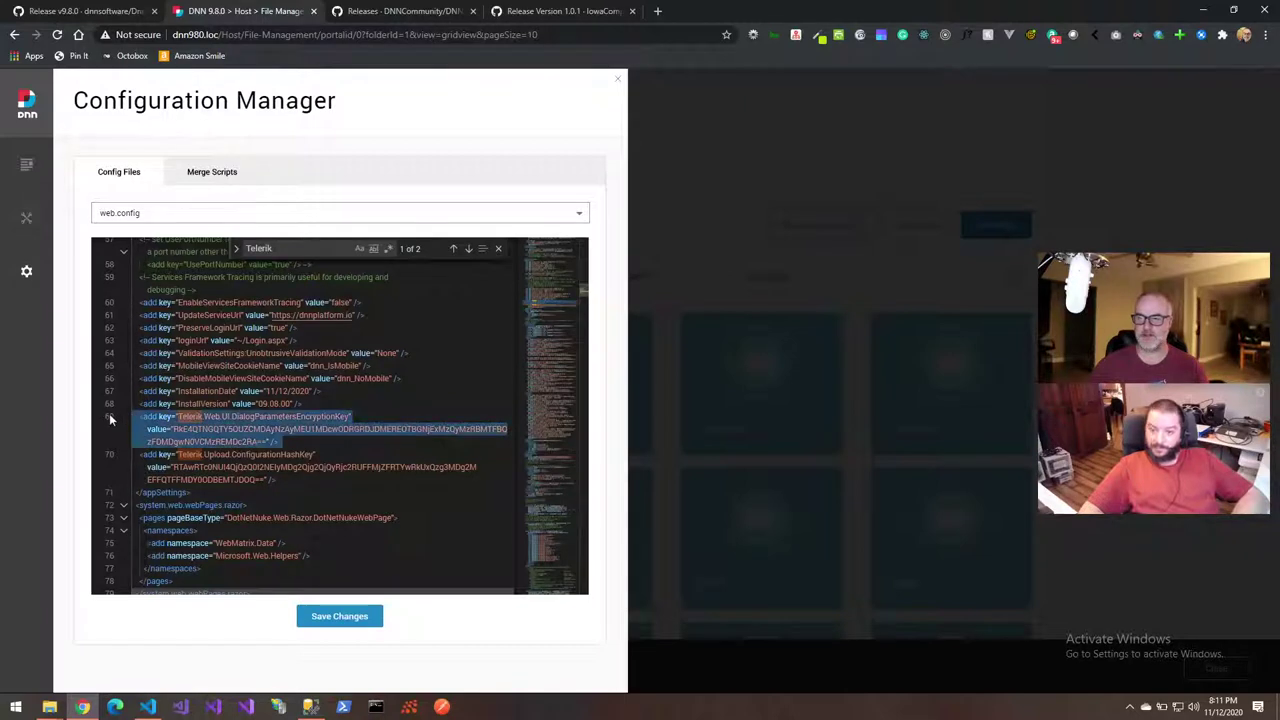
key(Delete)
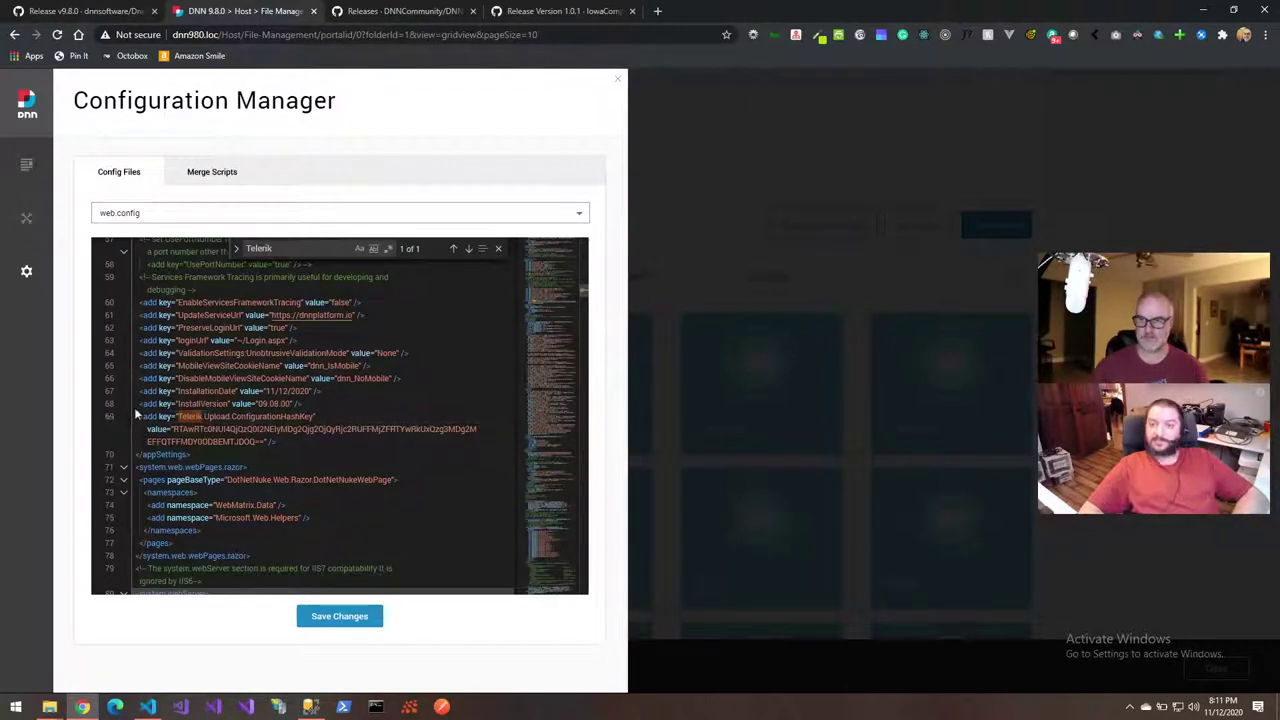
click(111, 415)
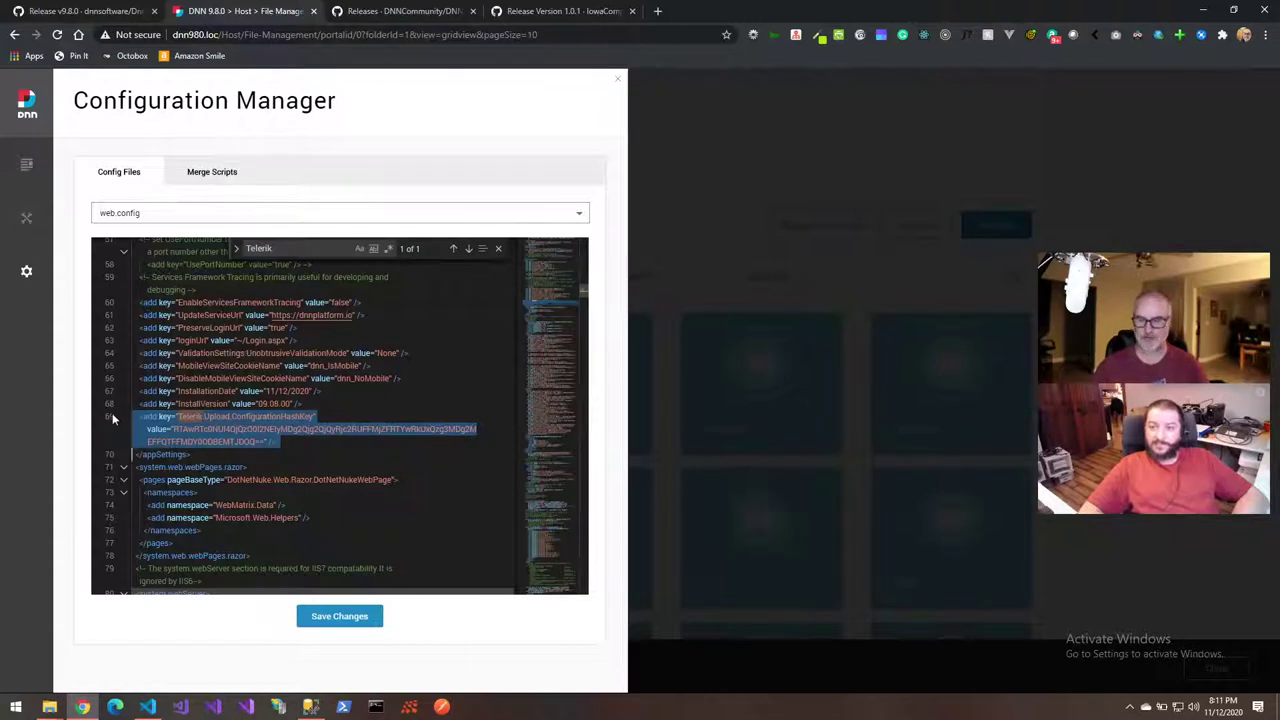
key(Delete)
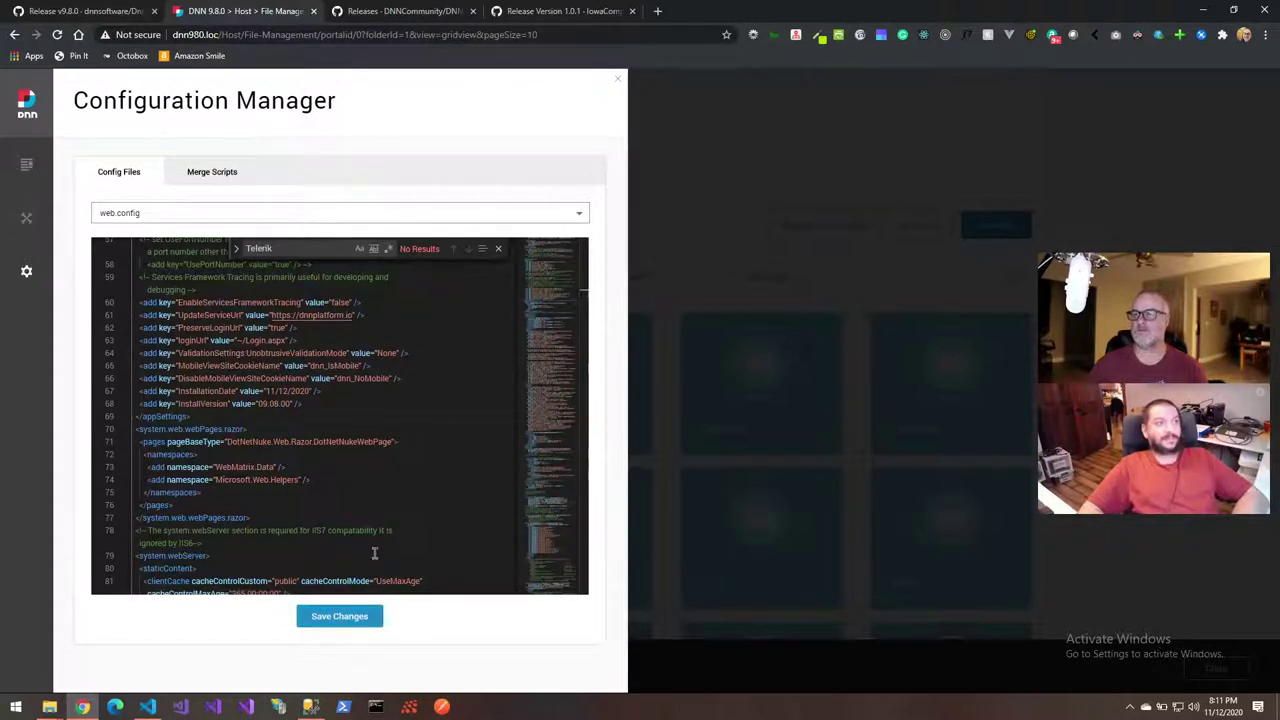
Save the Telerik-free web.config, confirm with Yes, and close the Configuration Manager
click(498, 249)
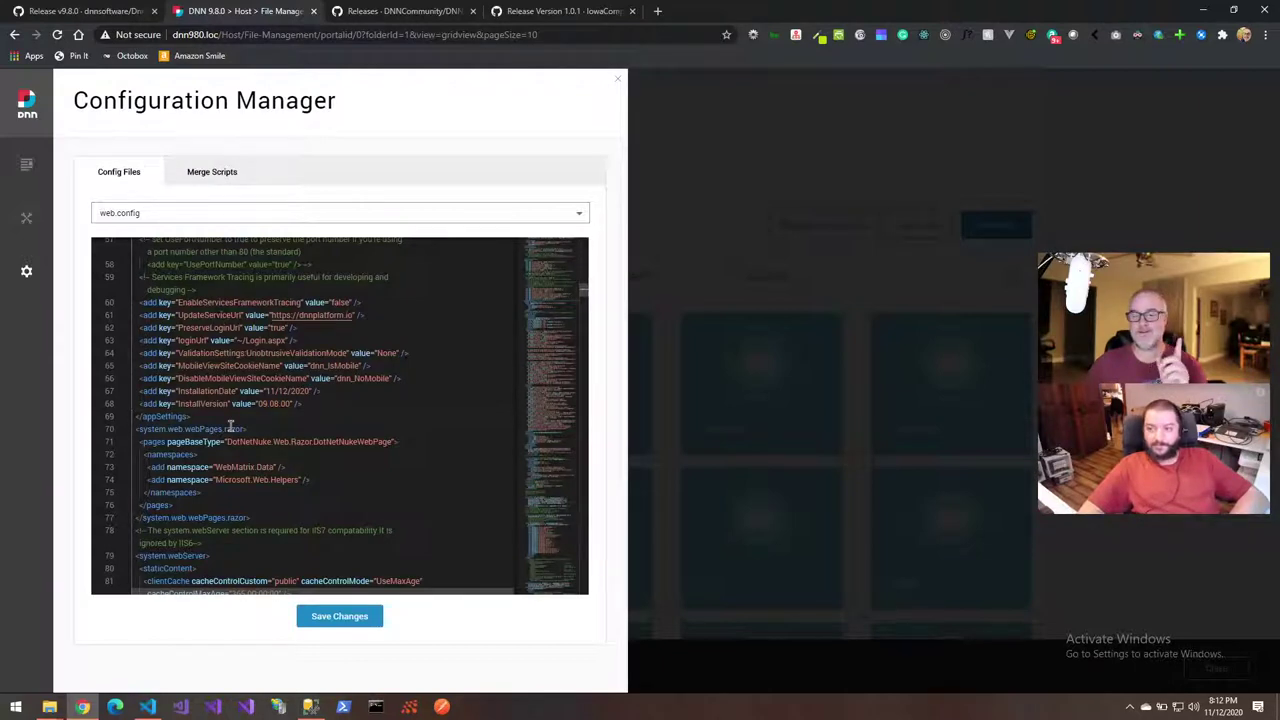
click(335, 618)
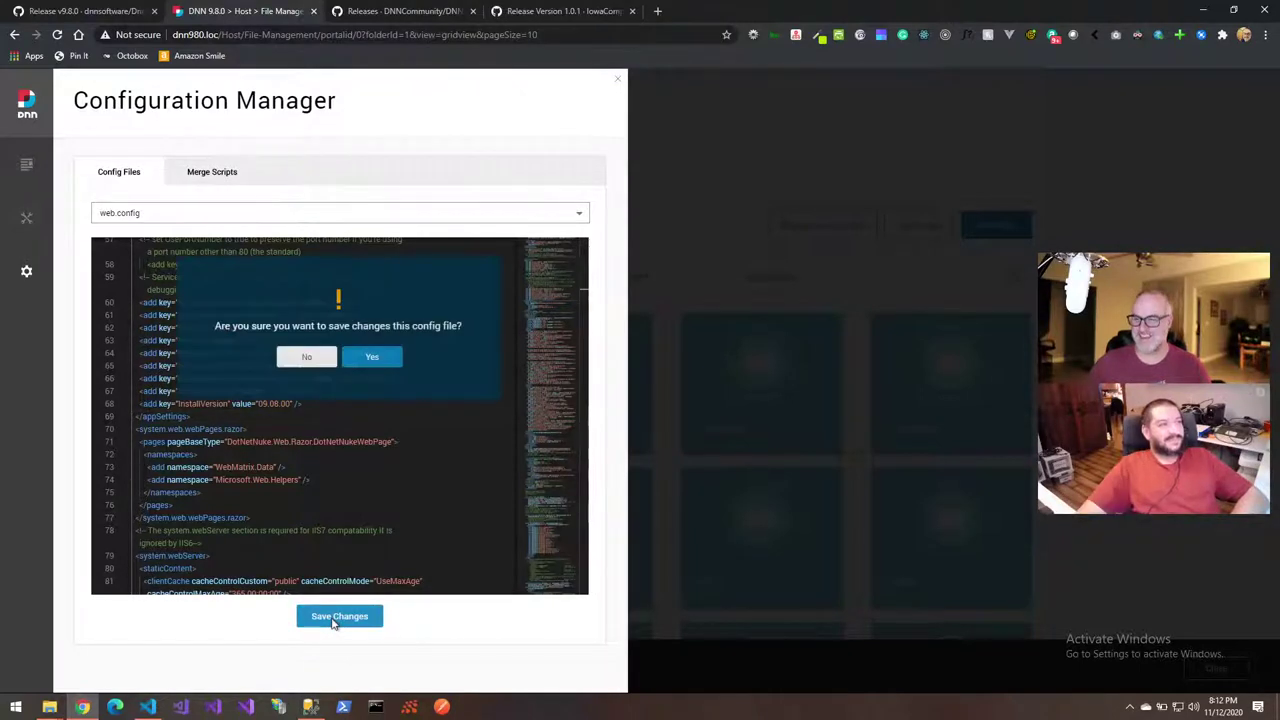
click(373, 358)
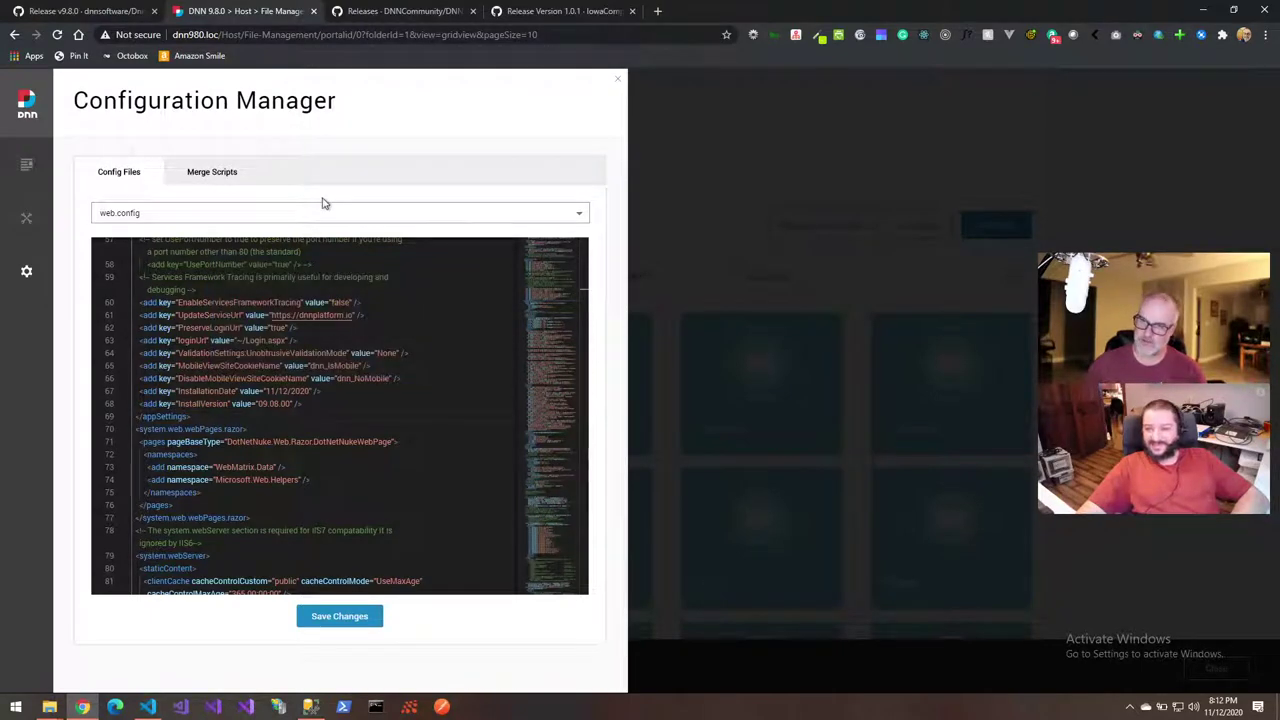
click(619, 80)
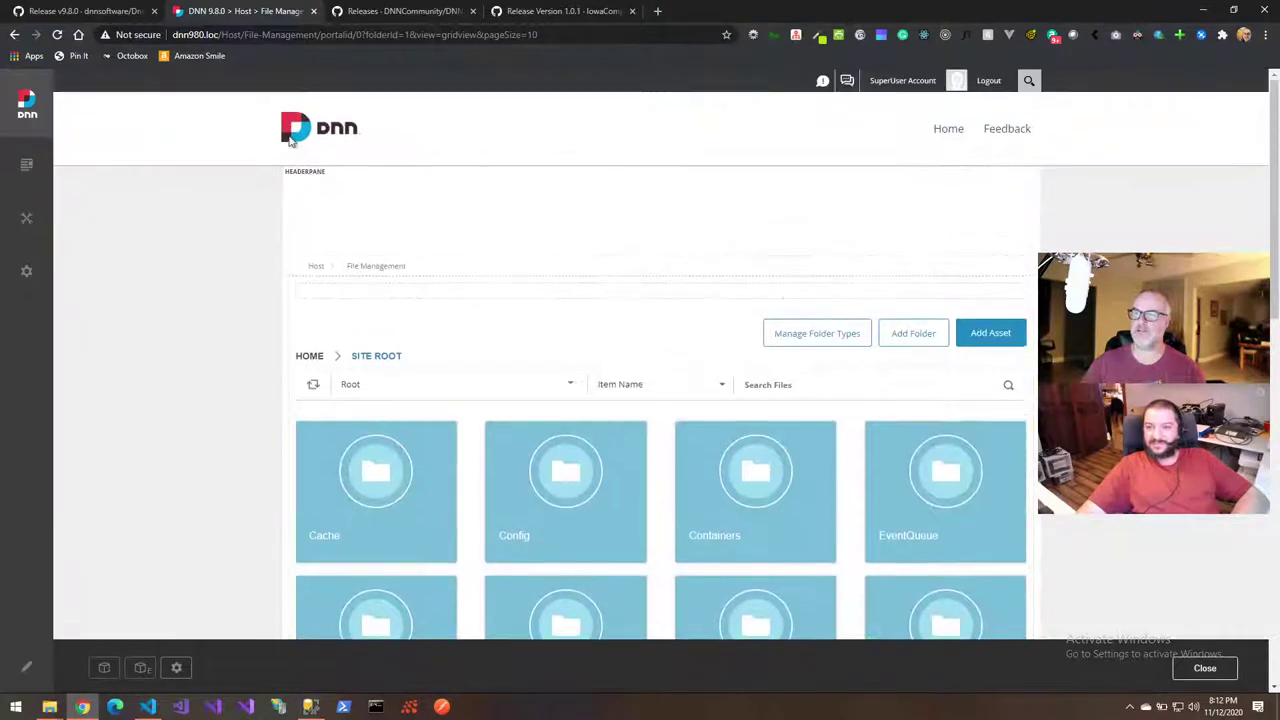
Load the 'Every journey begins with the first step' Home page via the DNN logo
click(335, 135)
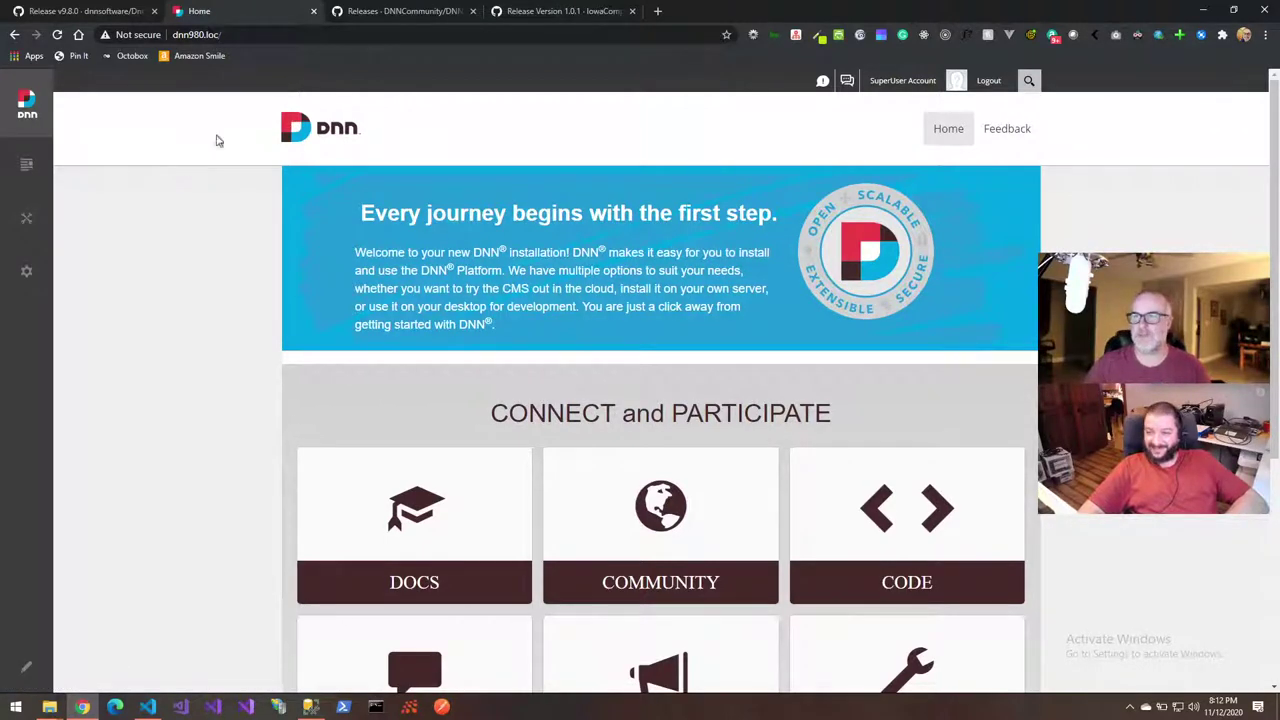
Review the v9.8.0 Telerik removal steps up to step 12, verifying the bin folder
click(68, 14)
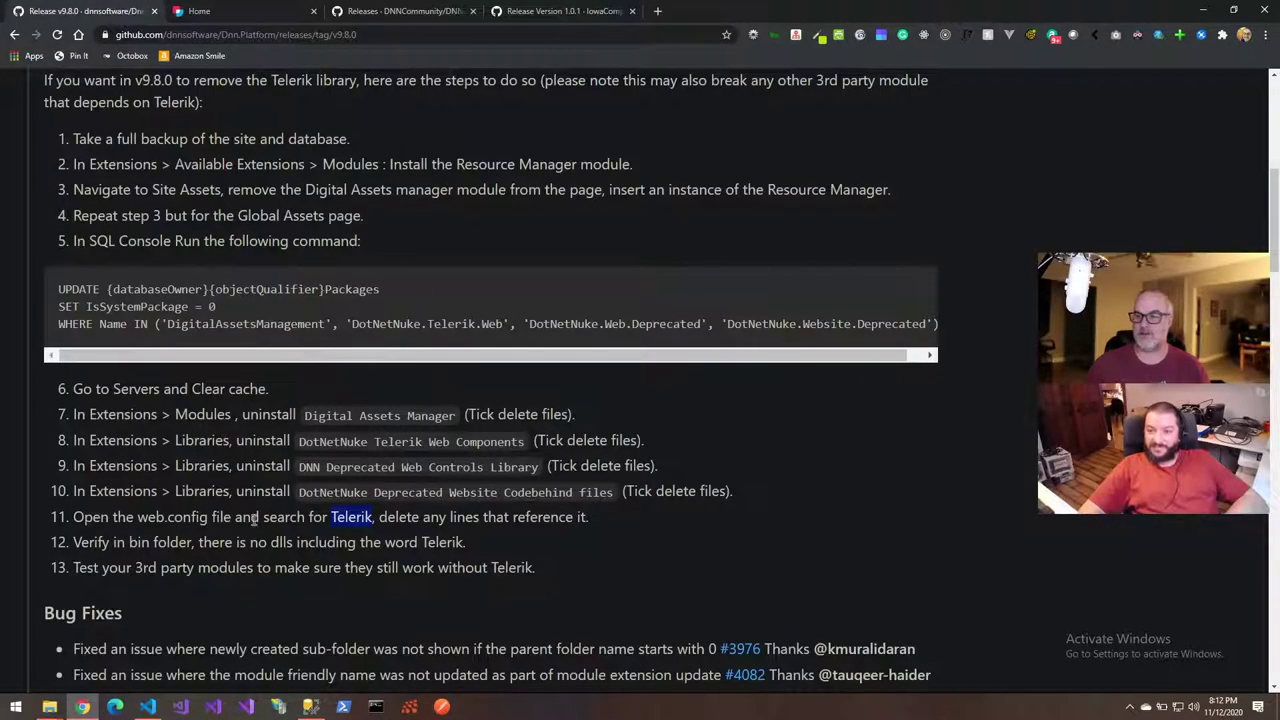
scroll(200, 513, down, 1)
scroll(199, 512, up, 1)
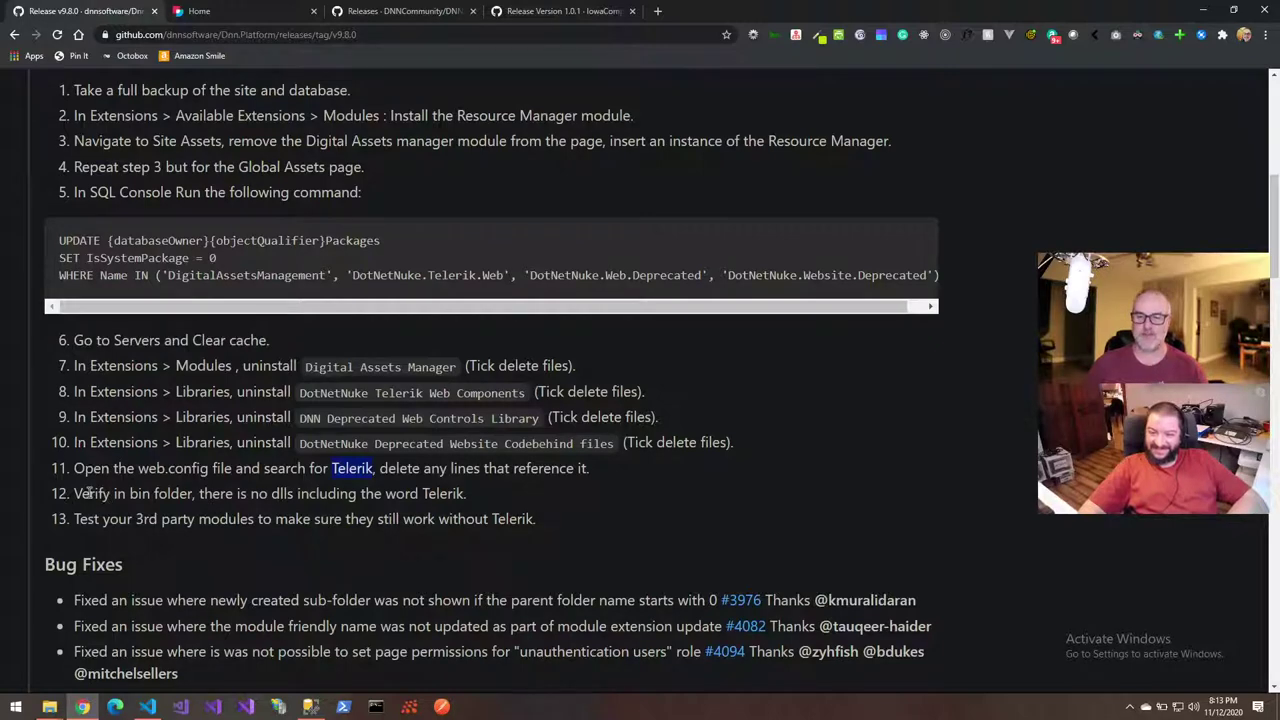
key(alt+Tab)
key(alt+Tab)
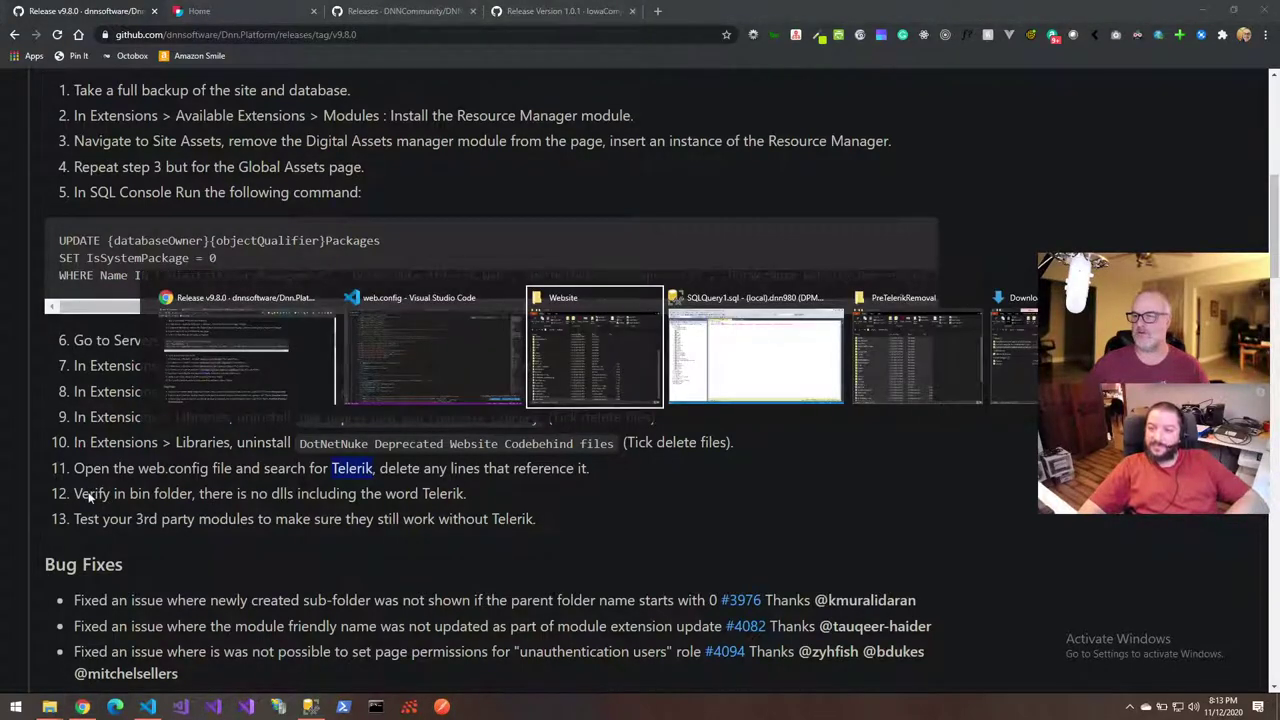
Search the site's bin folder for 'Telerik'
scroll(60, 300, up, 3)
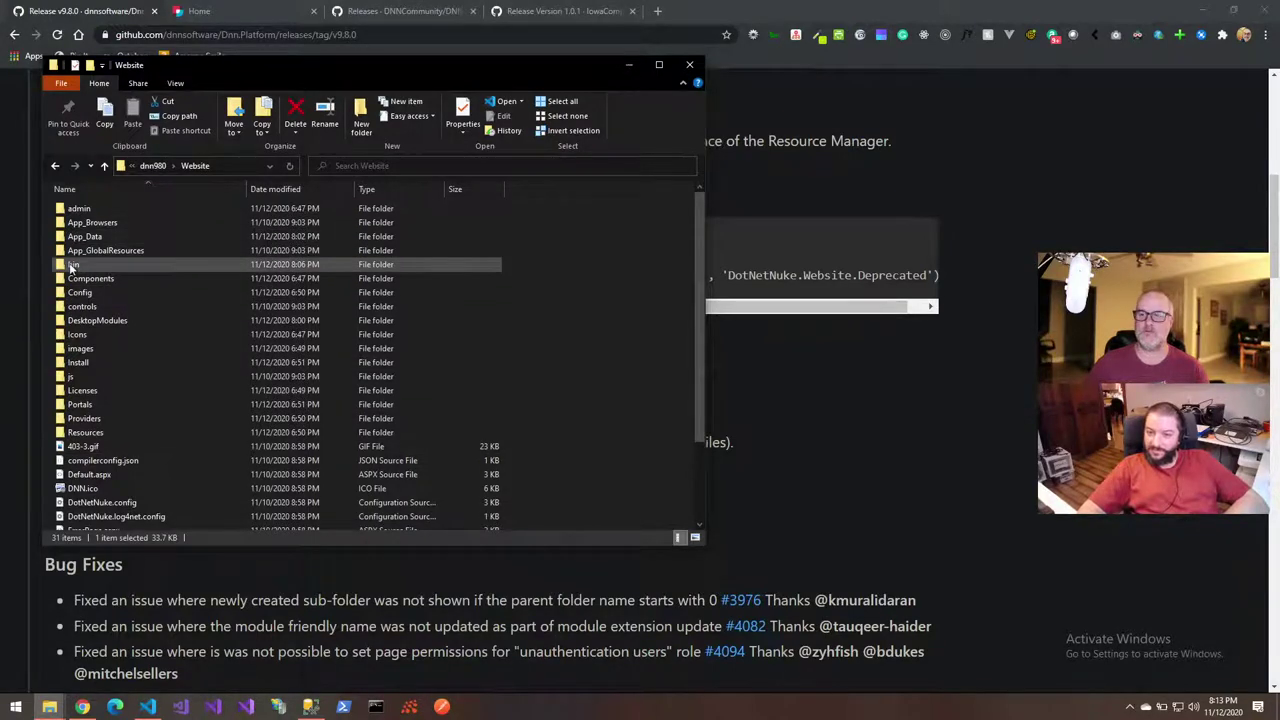
double_click(72, 266)
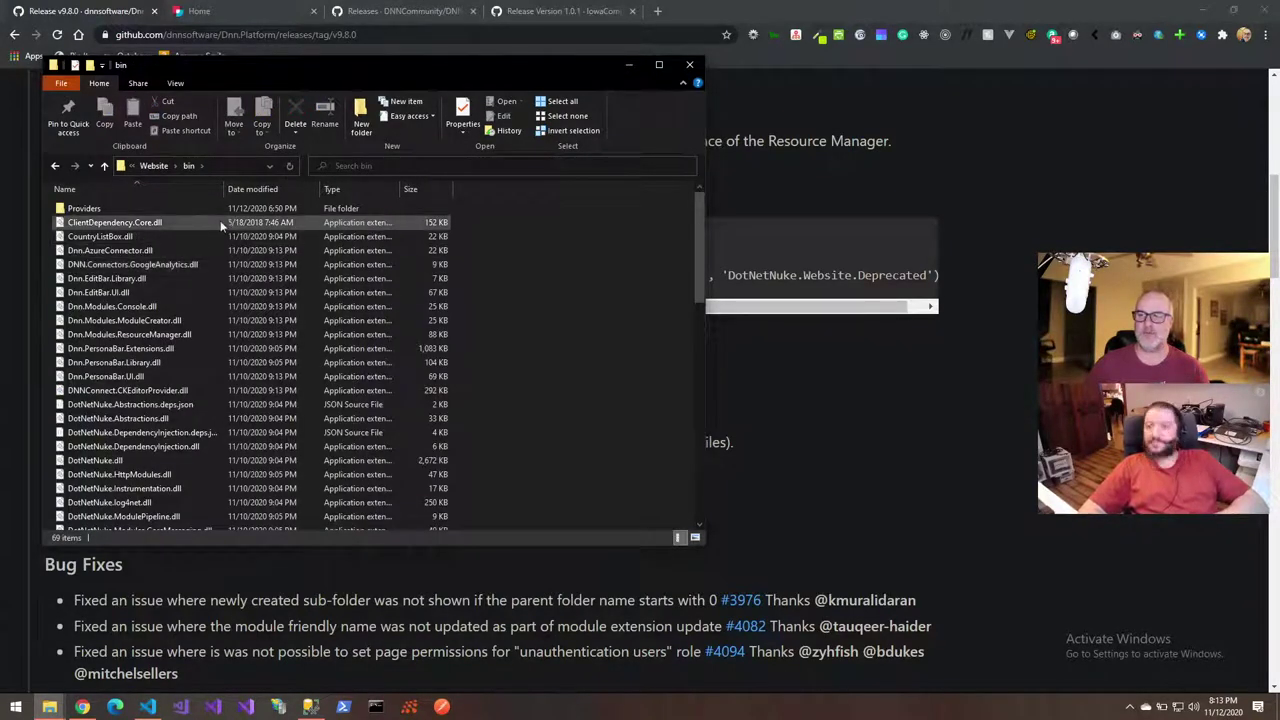
click(376, 167)
text(Telerik)
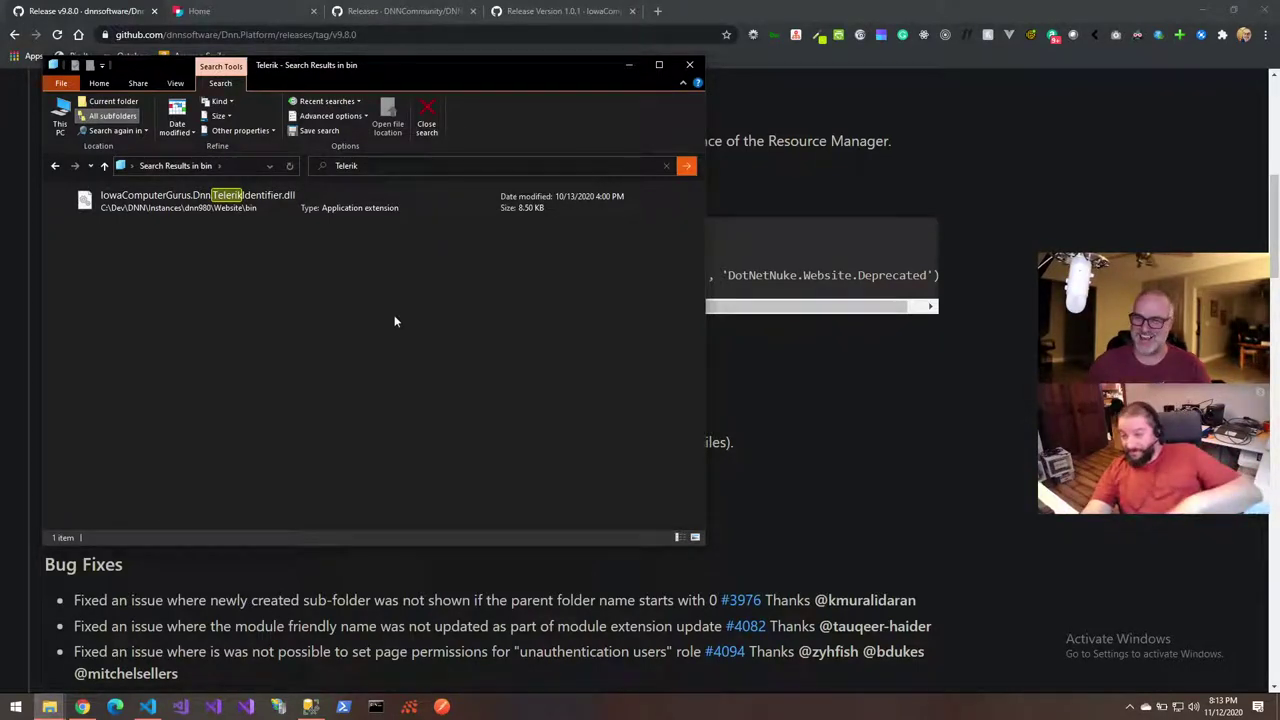
Compare the bin folder's Telerik search results with the release notes steps
click(734, 347)
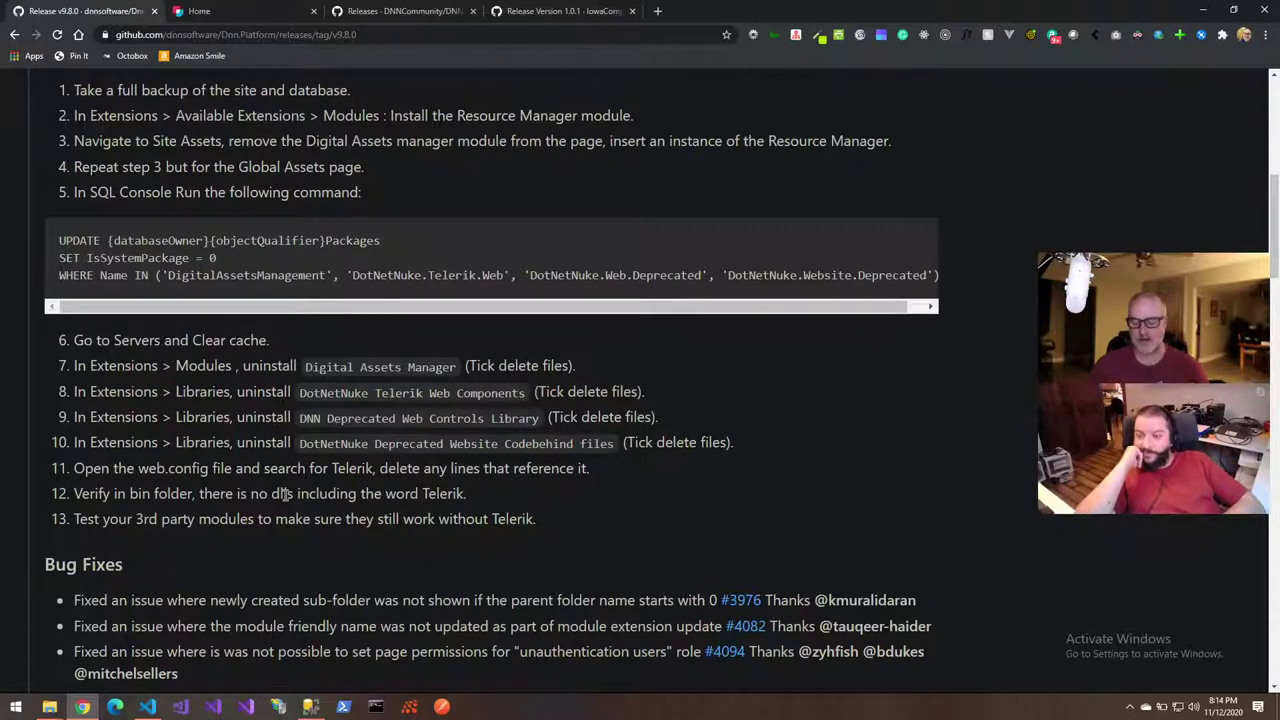
key(alt+Tab)
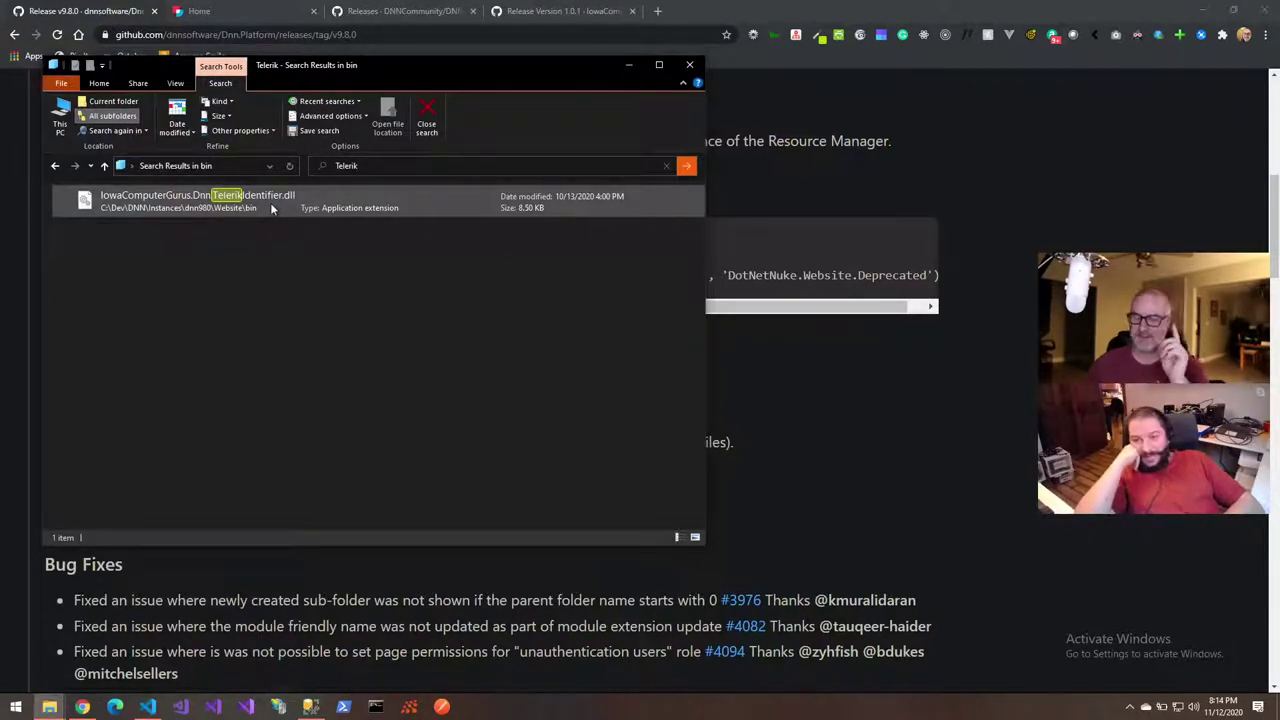
click(223, 558)
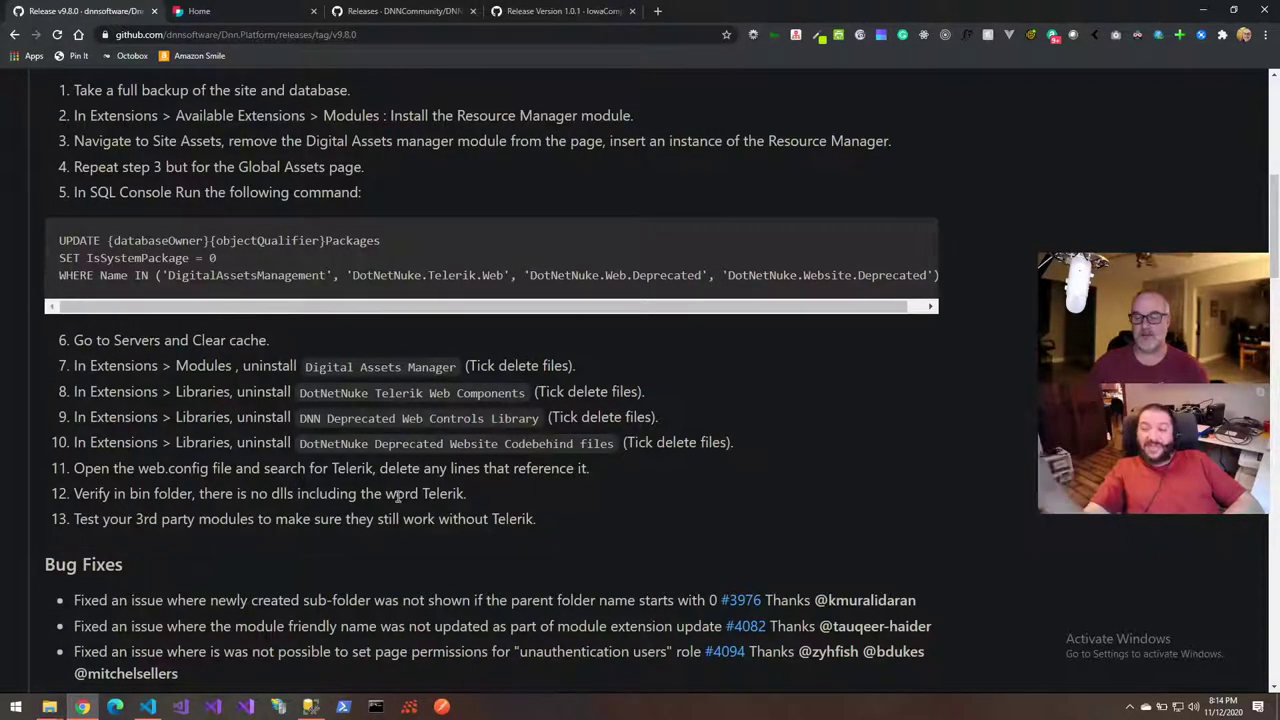
key(alt+Tab)
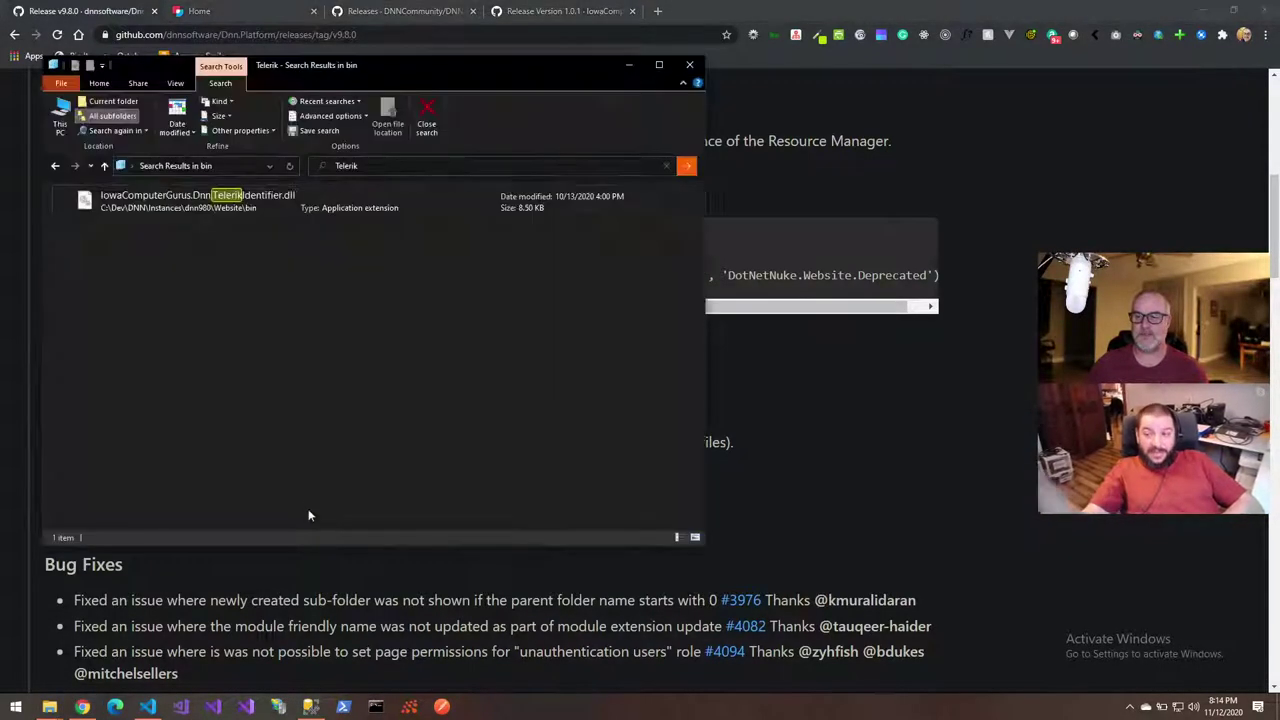
Clear the Telerik search, scroll the full bin folder listing, then return to the release notes
click(666, 166)
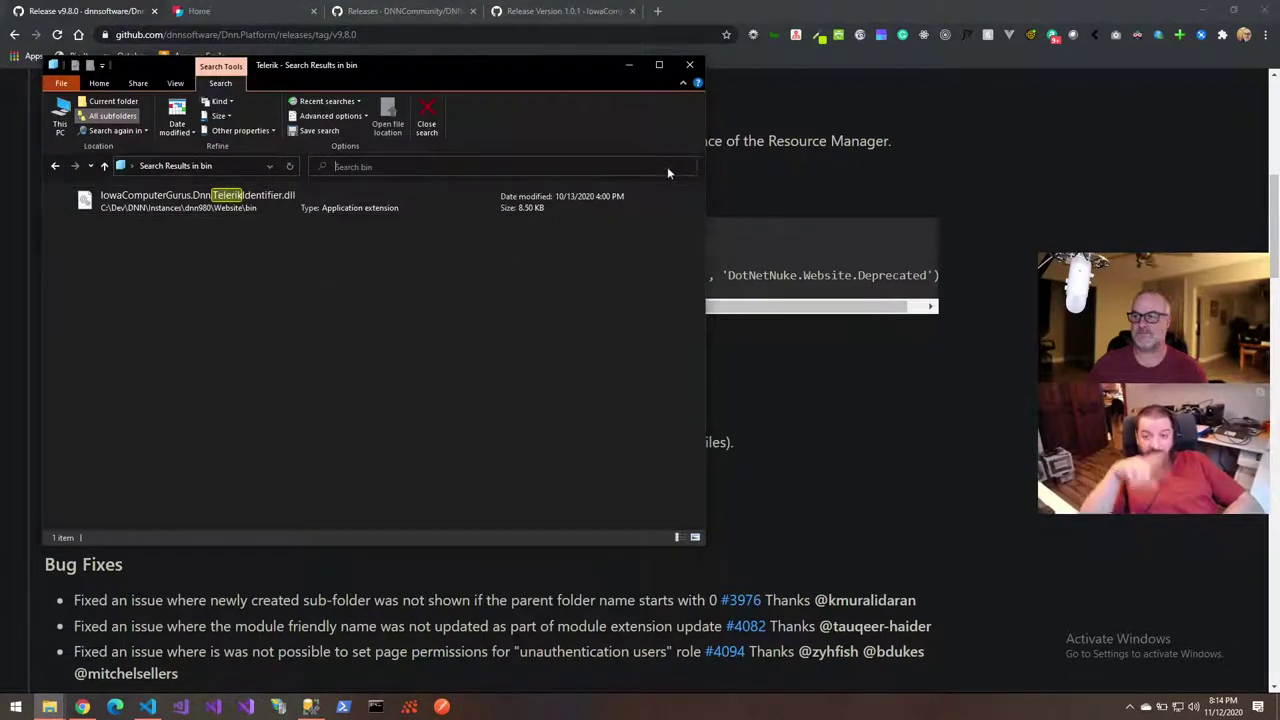
click(395, 256)
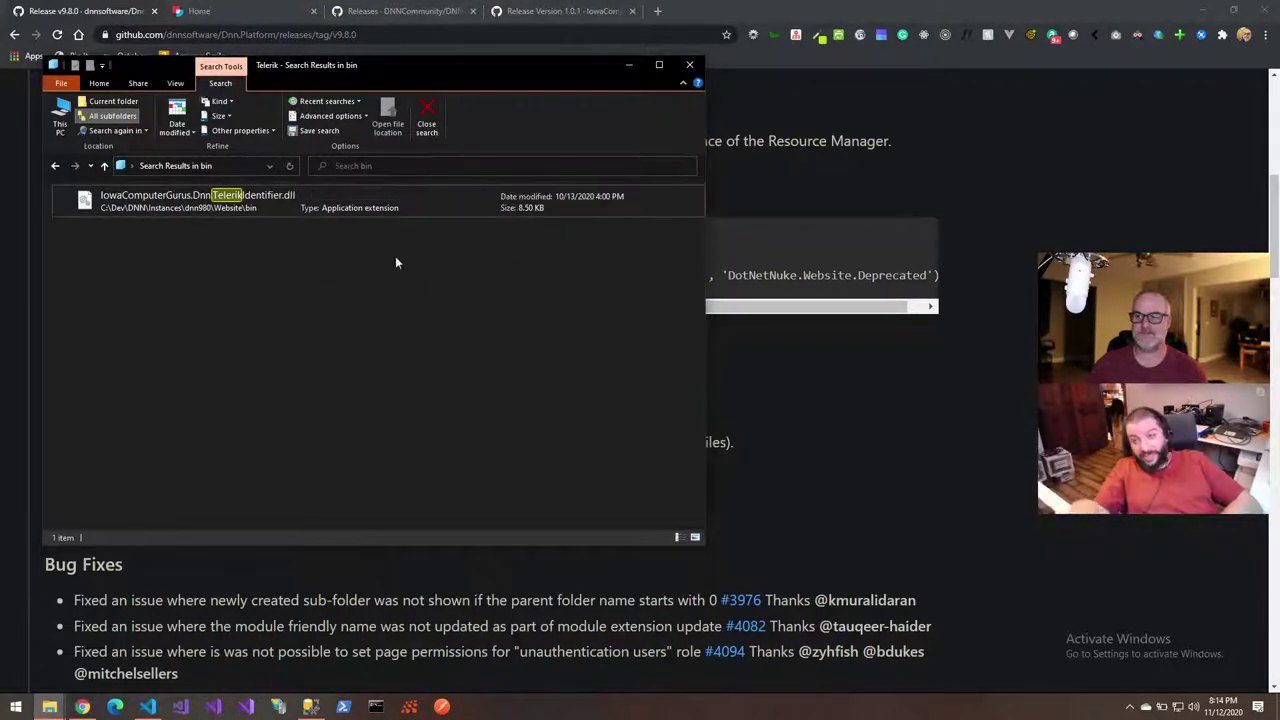
click(361, 167)
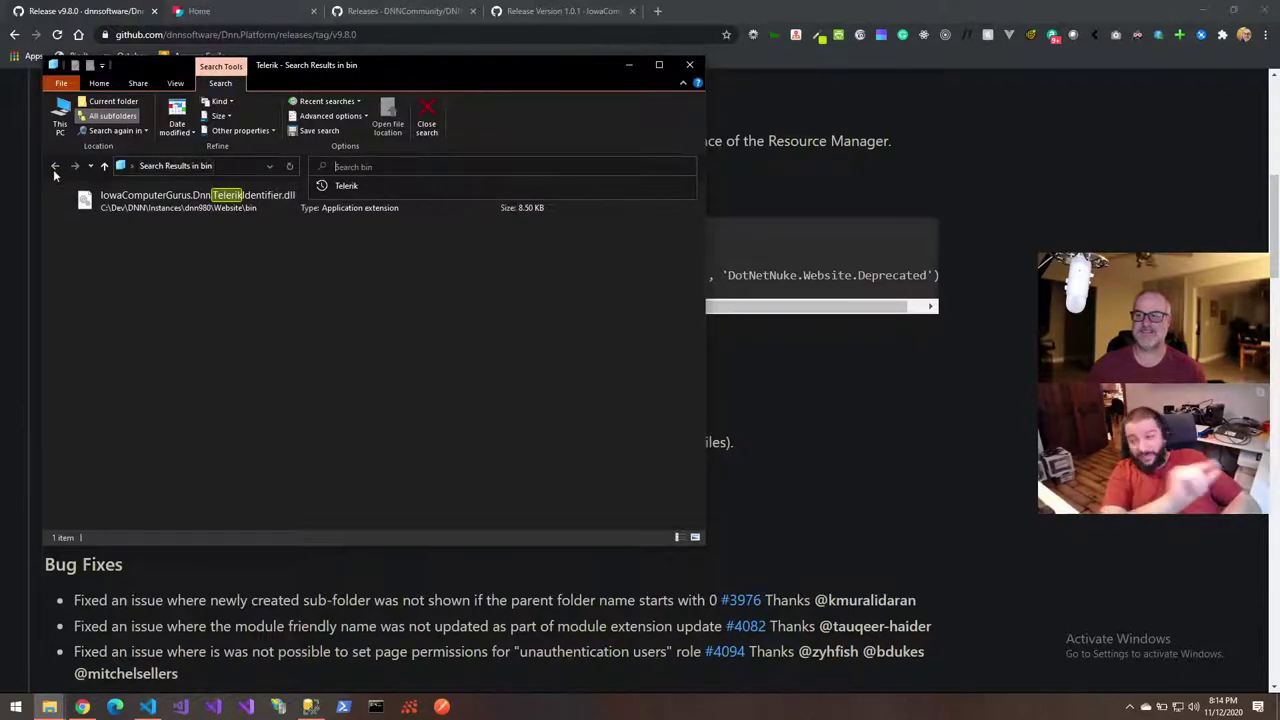
click(122, 172)
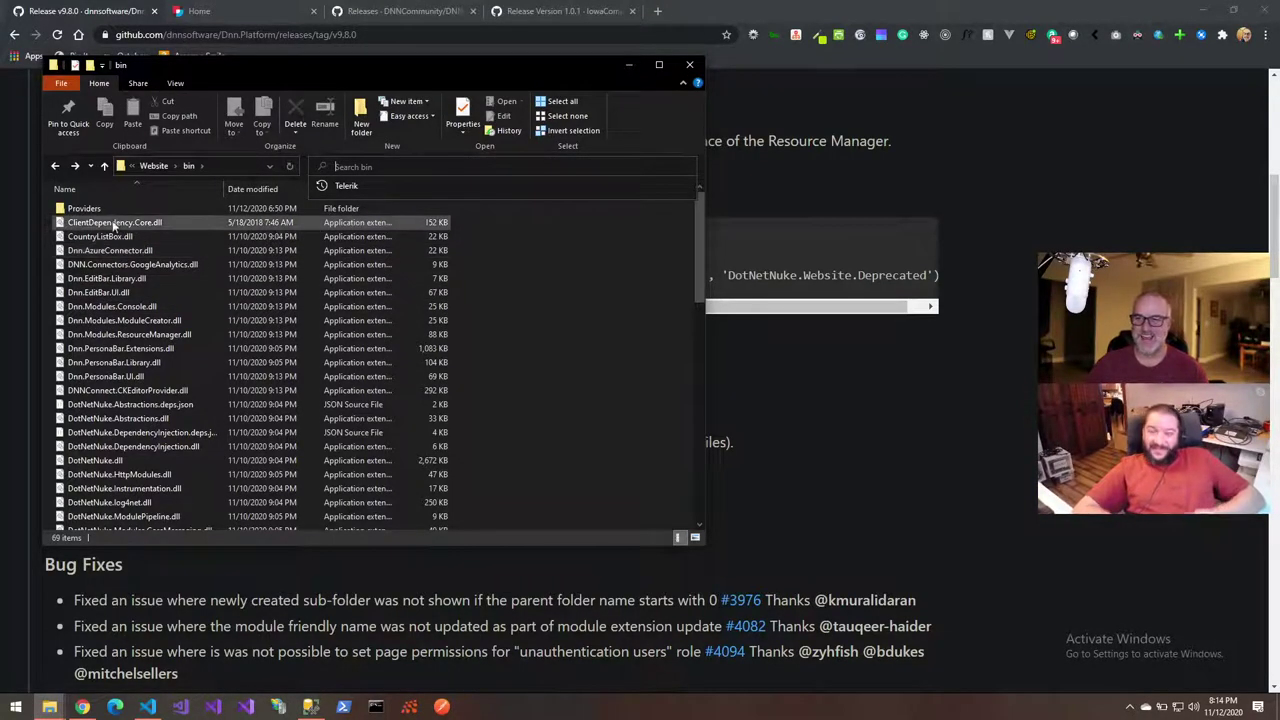
mouse_move(113, 226)
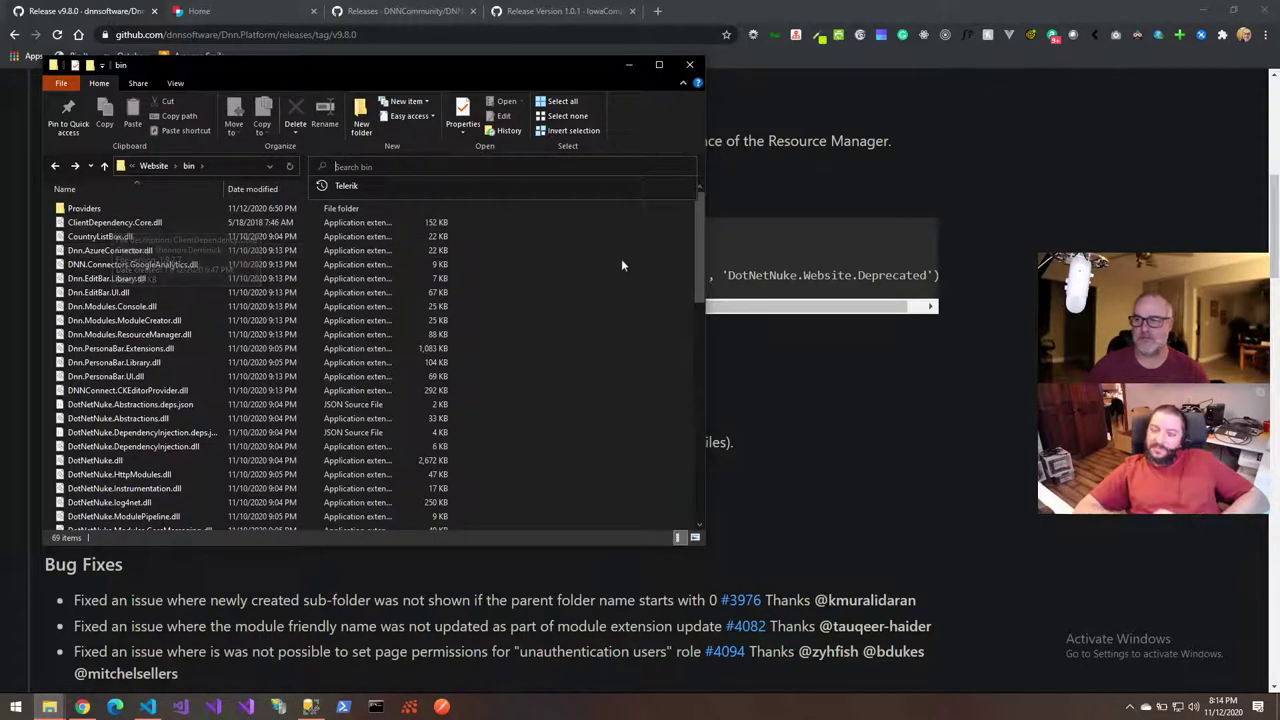
drag(700, 246, 702, 276)
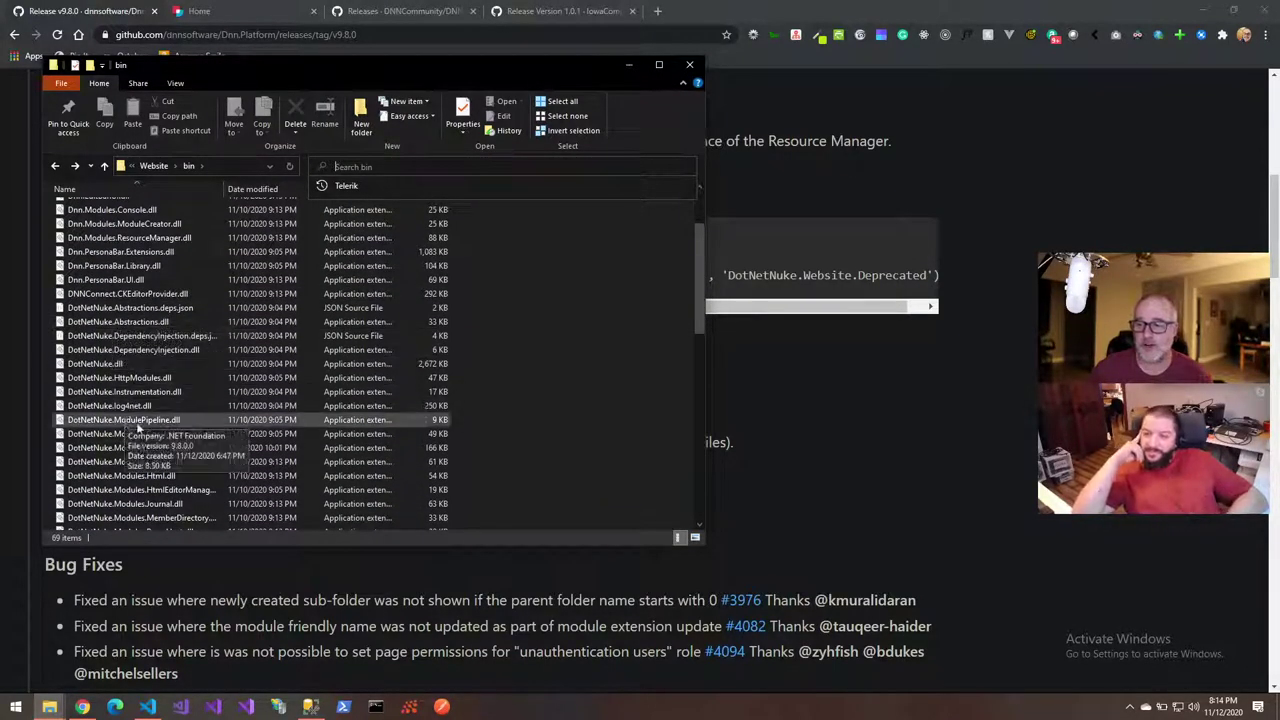
scroll(139, 445, down, 4)
scroll(139, 442, down, 8)
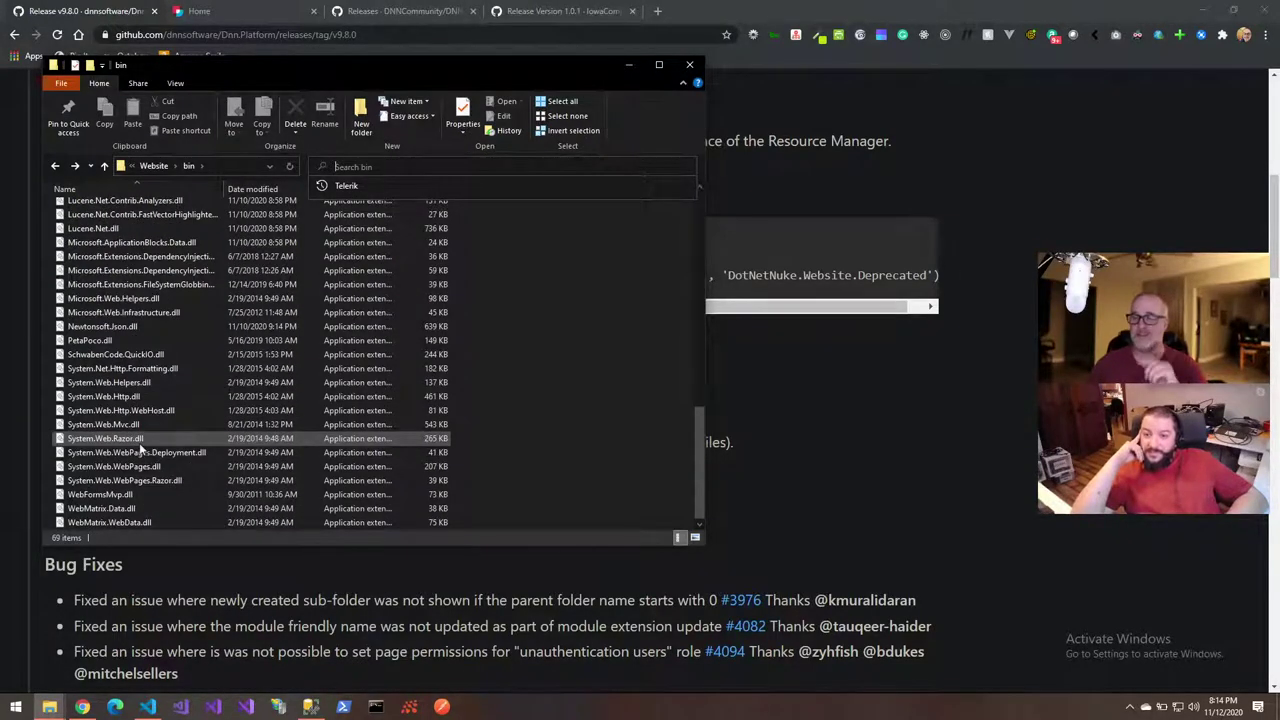
scroll(139, 442, up, 12)
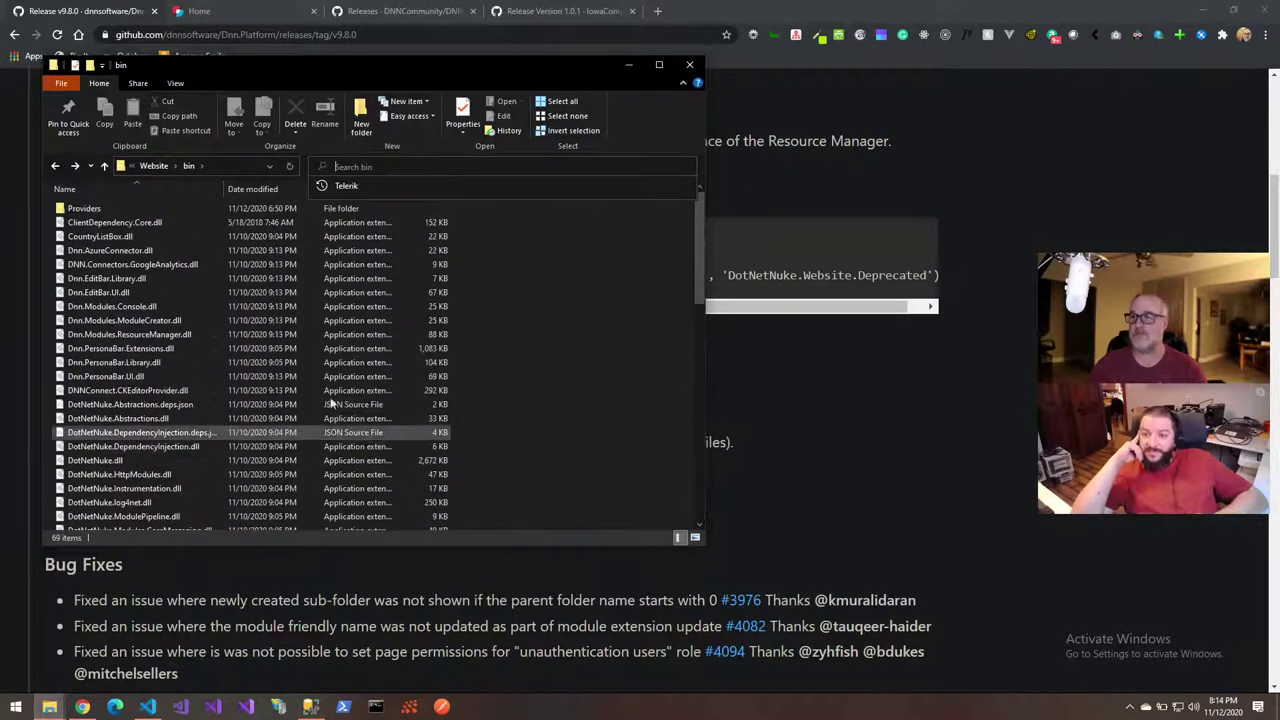
click(874, 405)
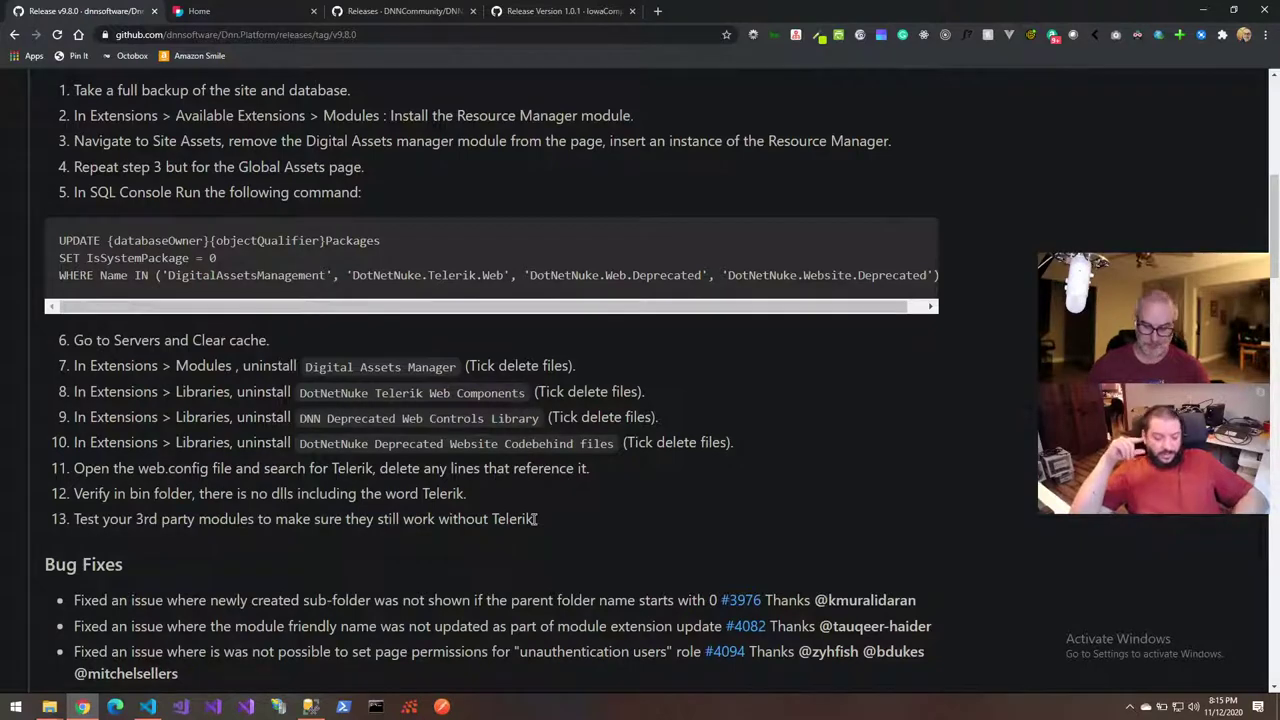
Switch to the DNN Home tab and open the site's Feedback page
key(alt+Tab)
key(alt+Tab)
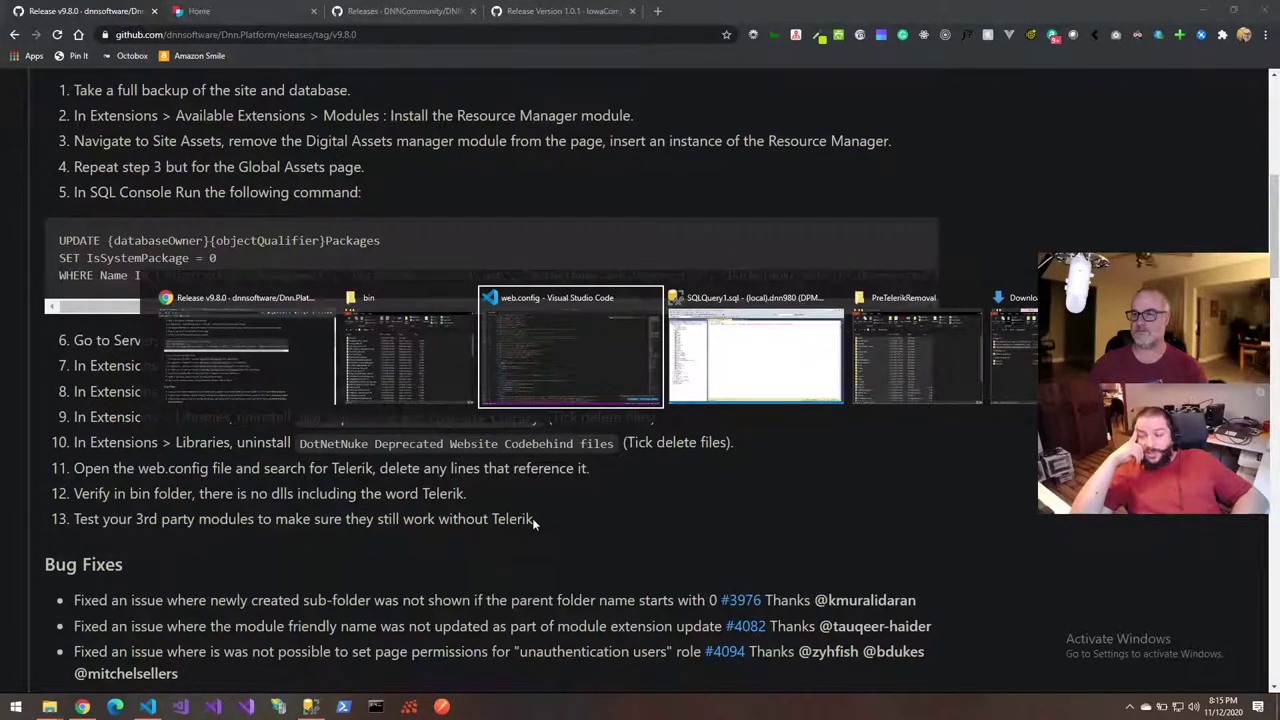
key(Escape)
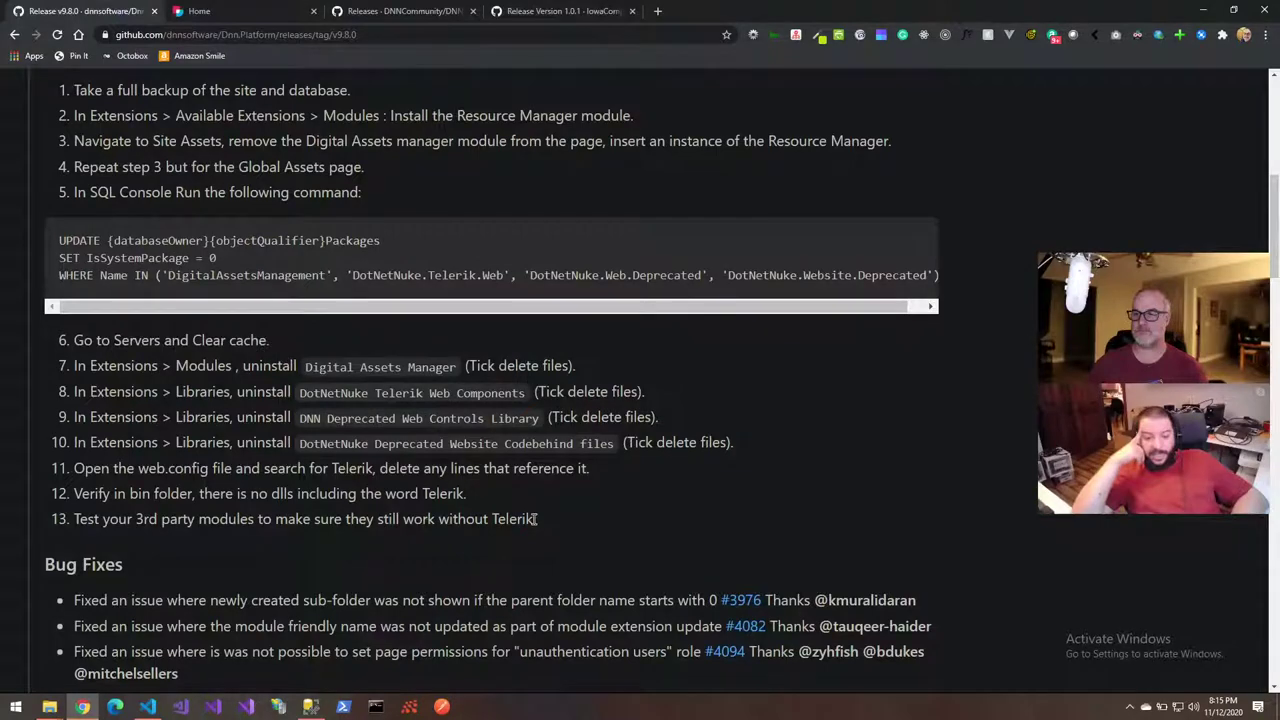
key(ctrl+Tab)
click(998, 131)
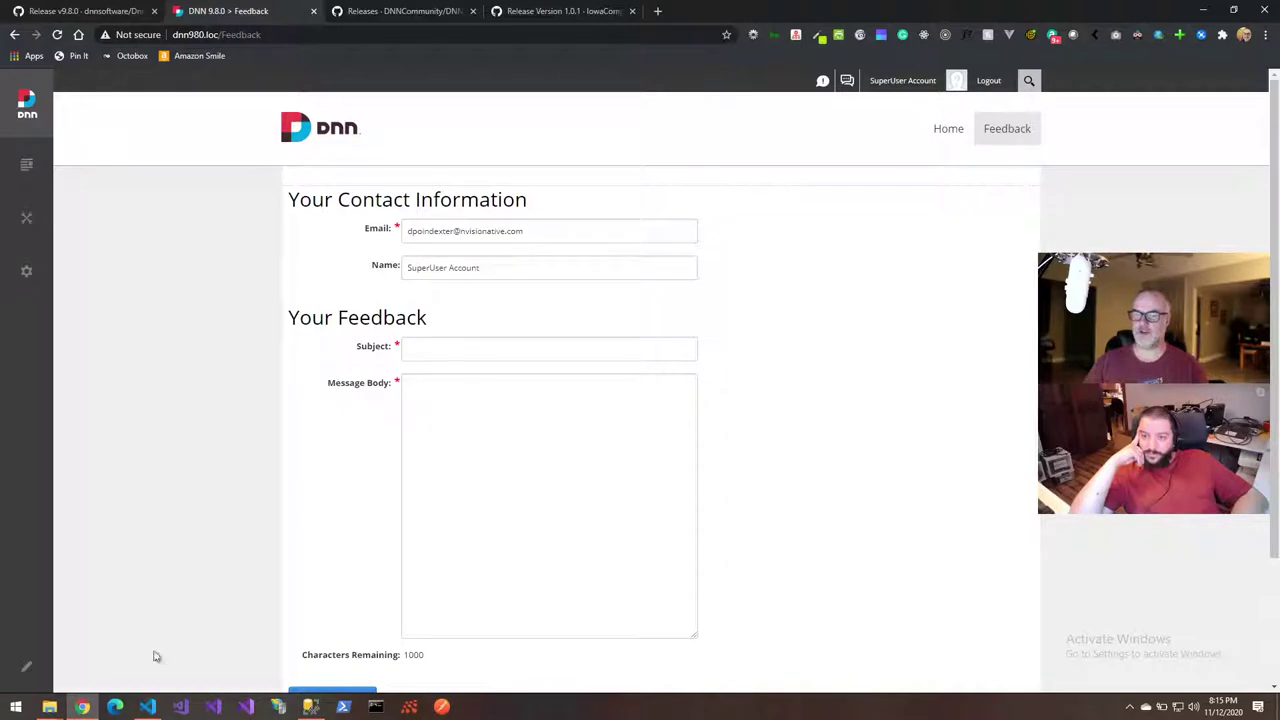
Enter edit mode and open the Feedback module's own settings
click(29, 670)
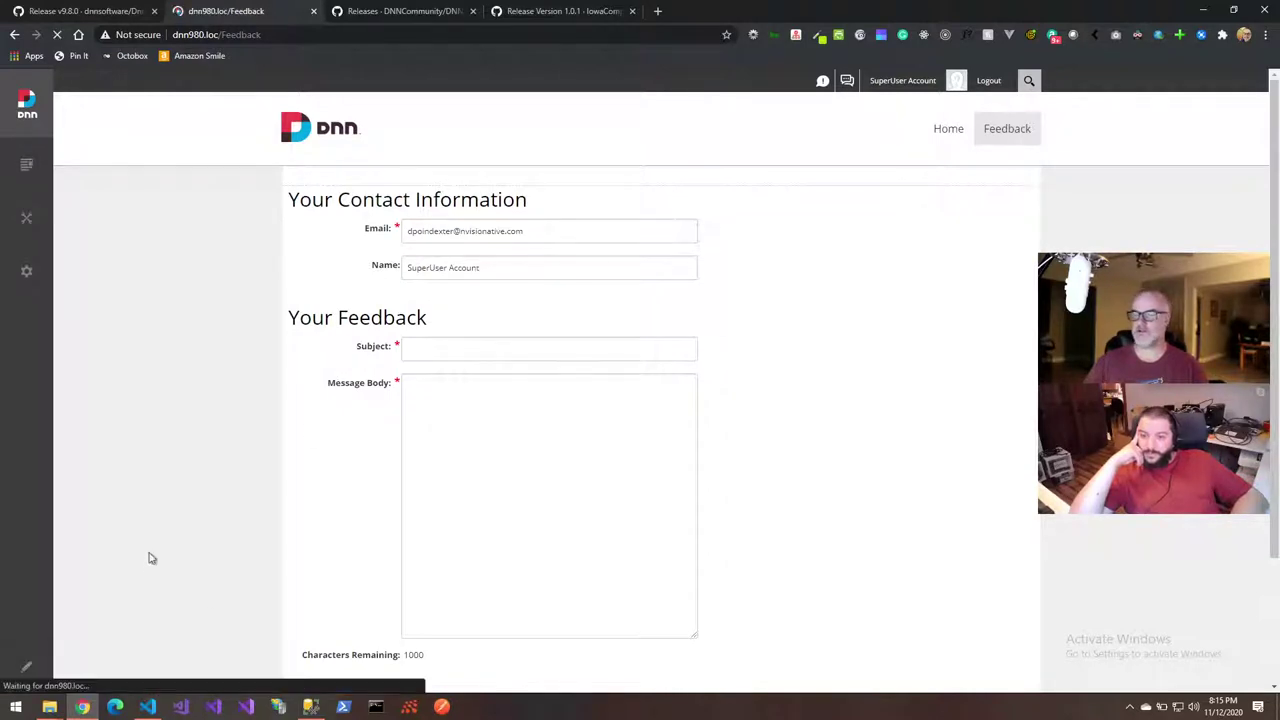
mouse_move(951, 409)
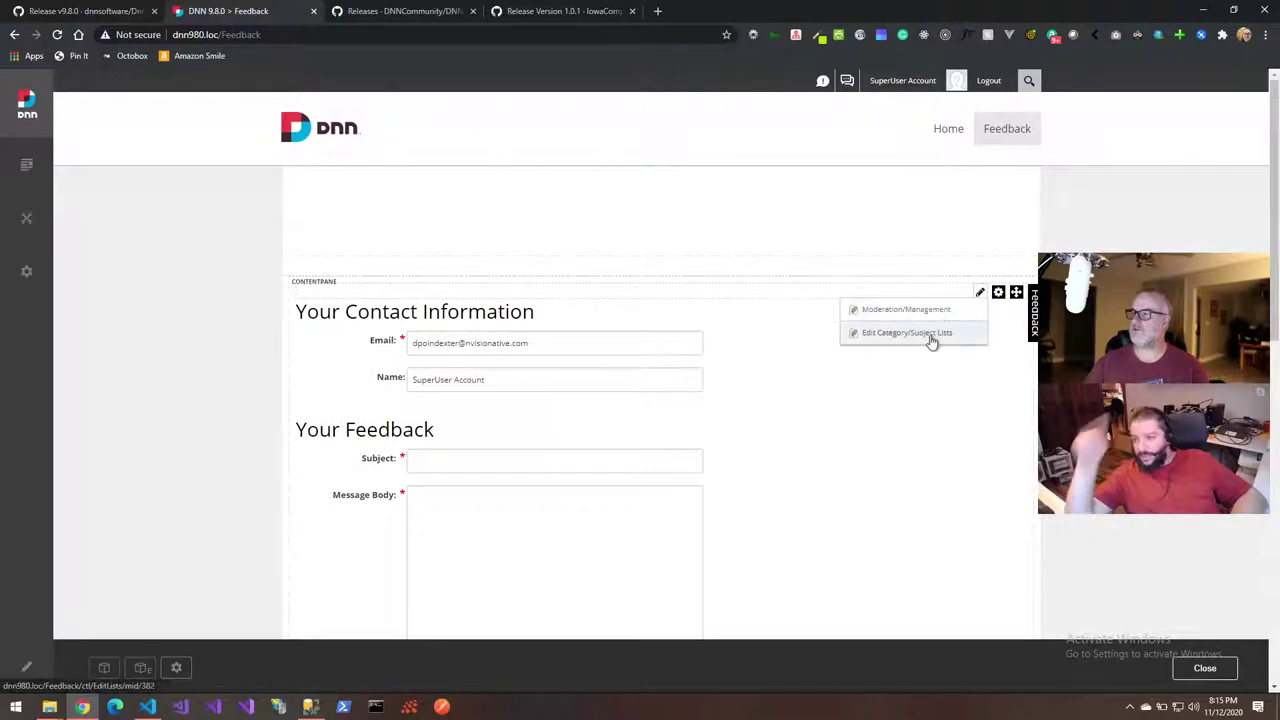
mouse_move(1002, 295)
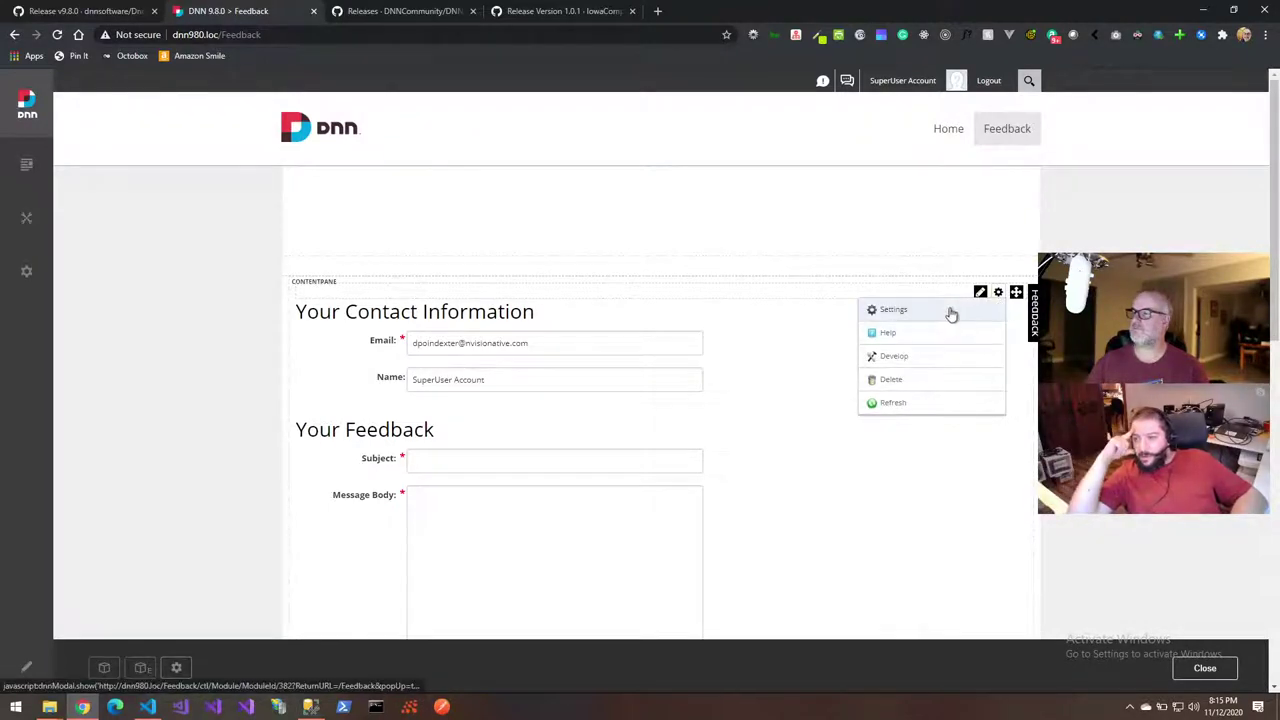
click(951, 313)
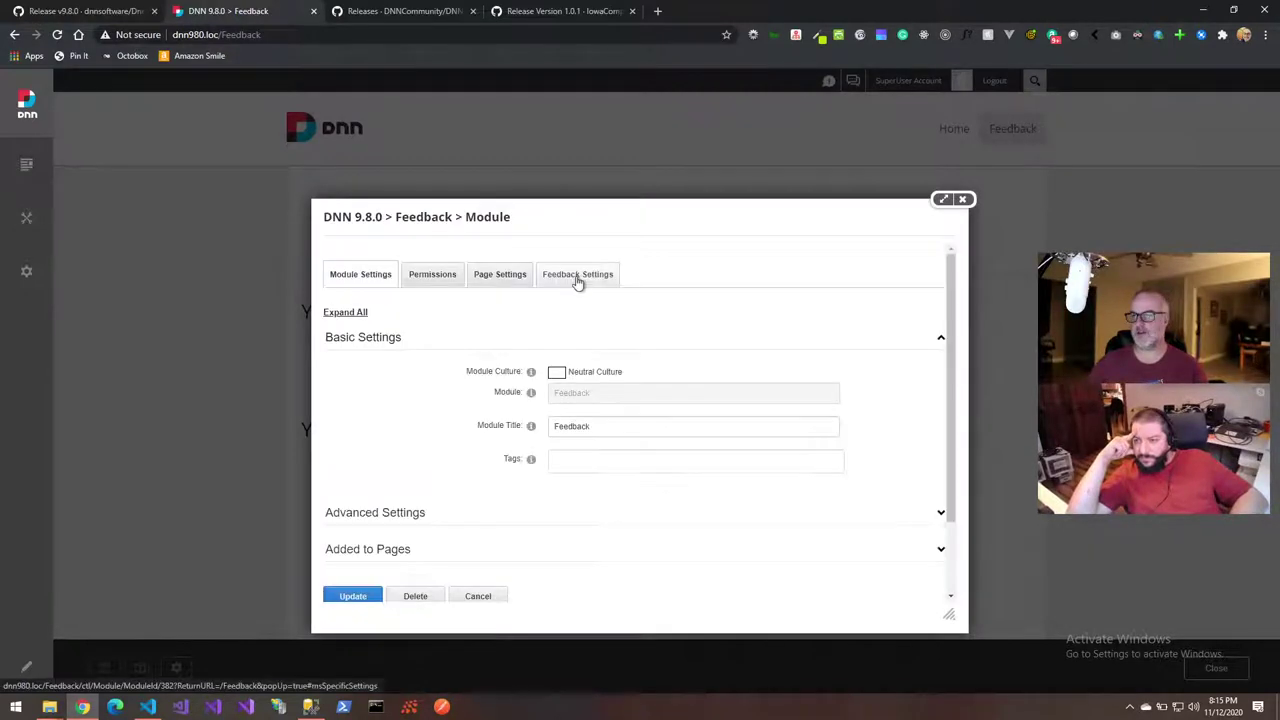
click(577, 275)
scroll(500, 403, down, 3)
scroll(500, 403, down, 1)
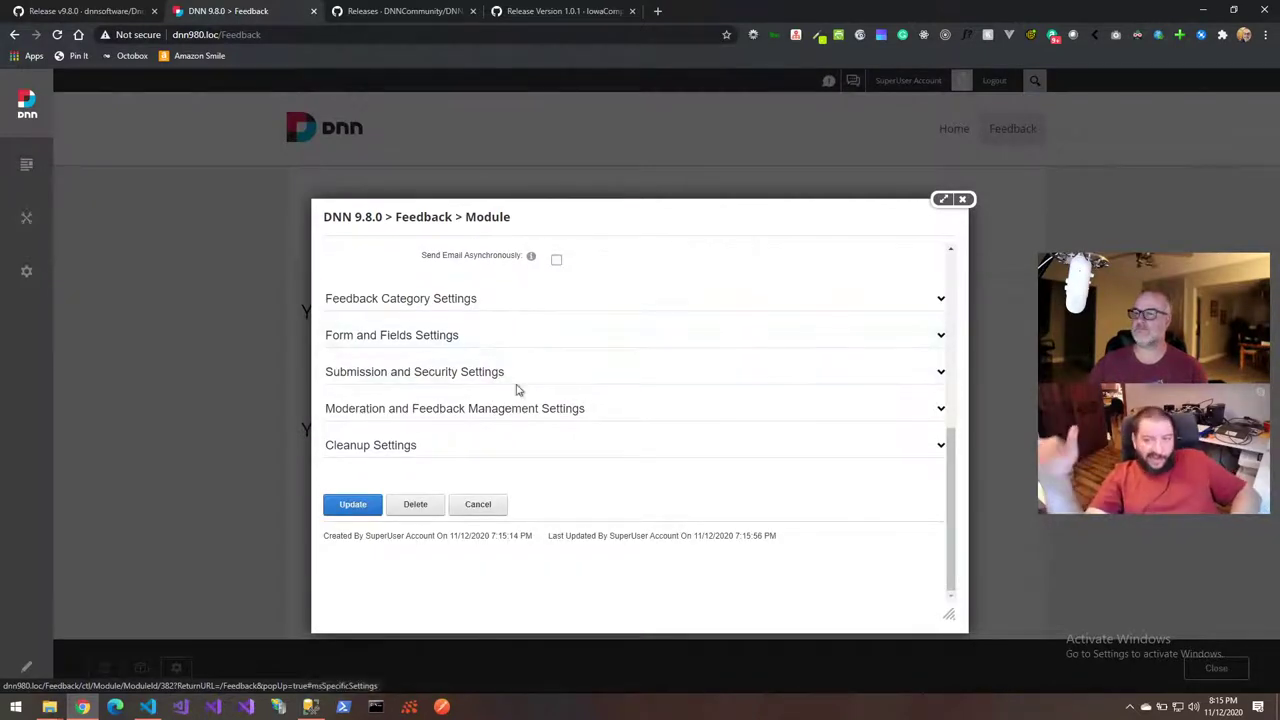
Set Captcha Visibility to All Users under Submission and Security Settings and update
click(510, 372)
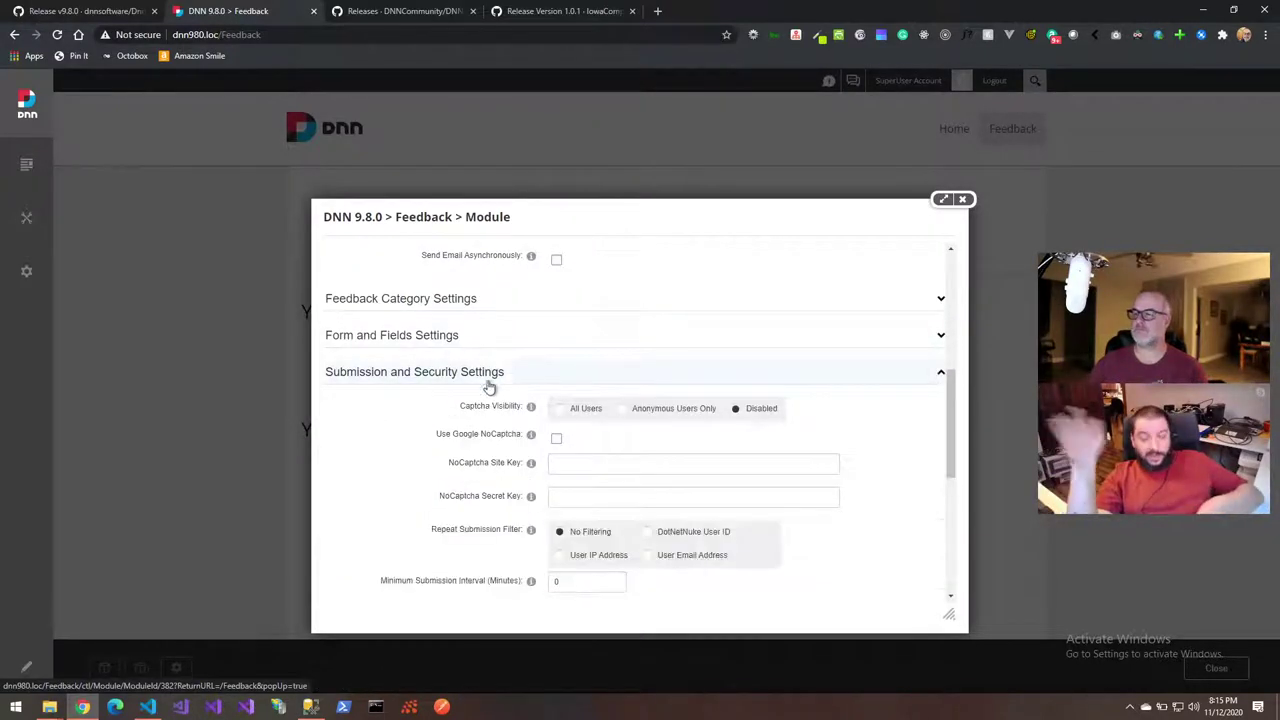
scroll(463, 423, down, 1)
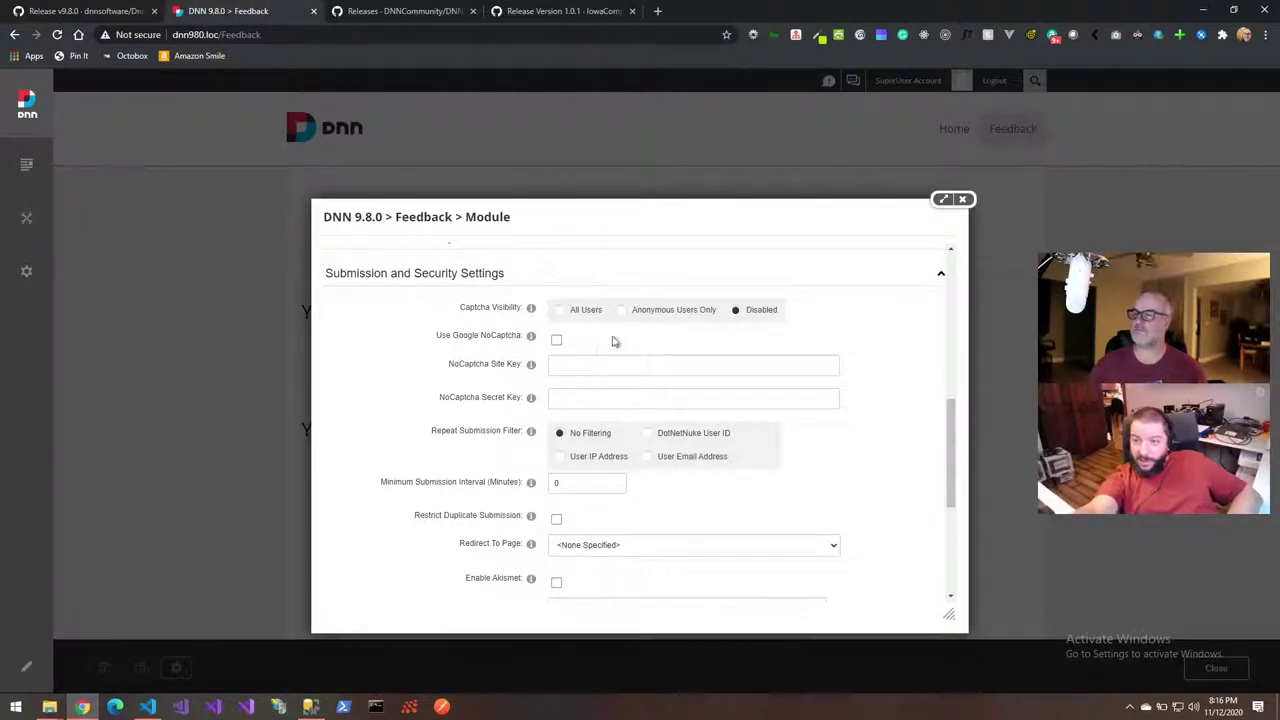
click(566, 313)
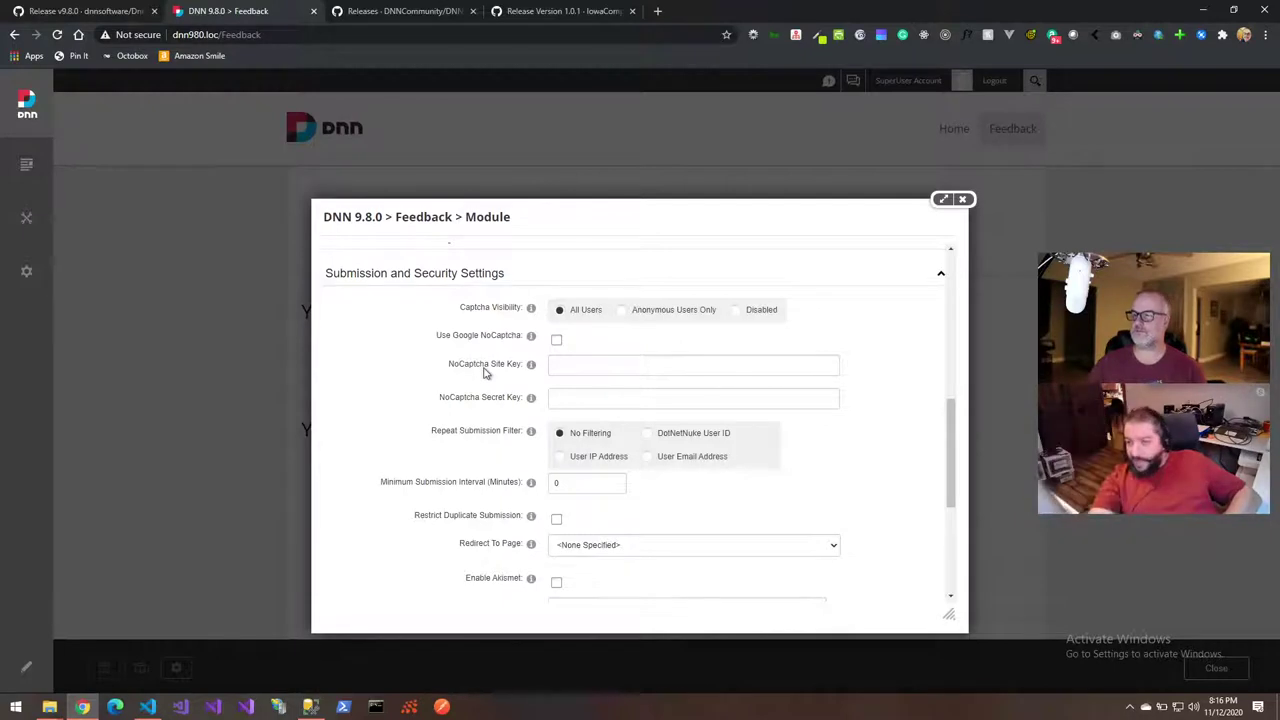
scroll(485, 373, down, 1)
scroll(485, 373, up, 2)
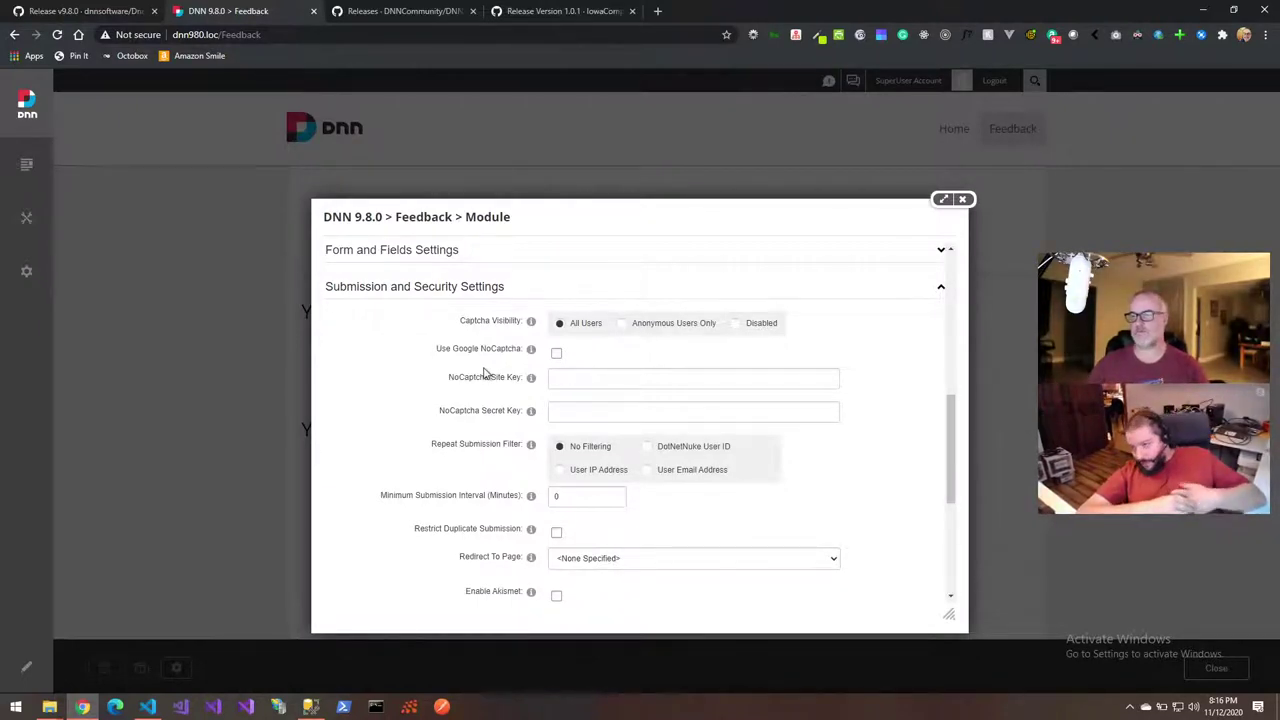
scroll(484, 372, down, 3)
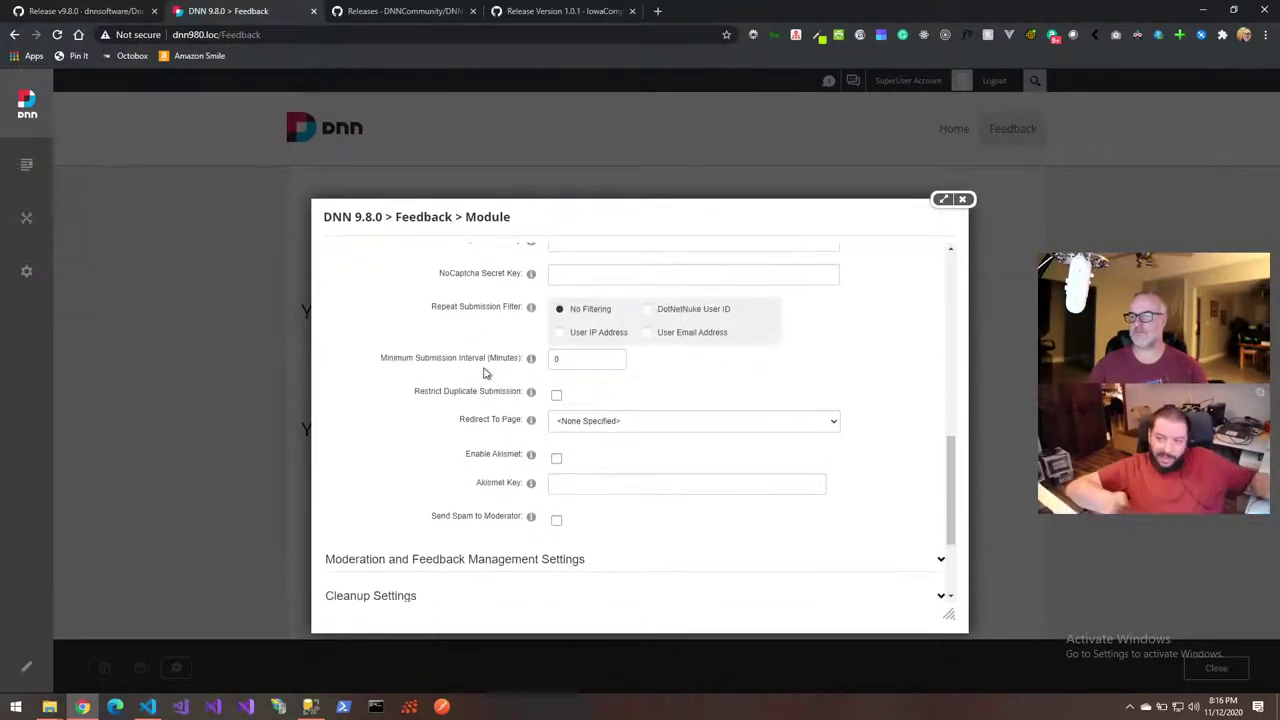
scroll(484, 372, up, 3)
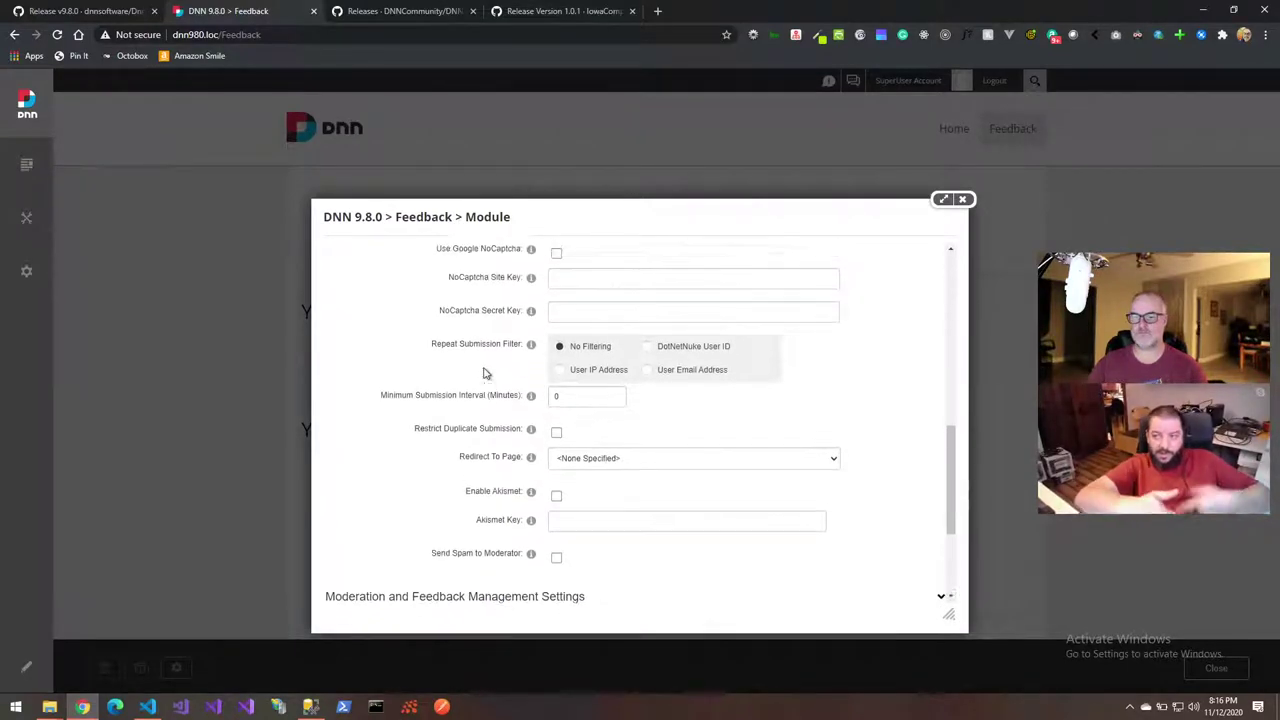
scroll(484, 372, down, 1)
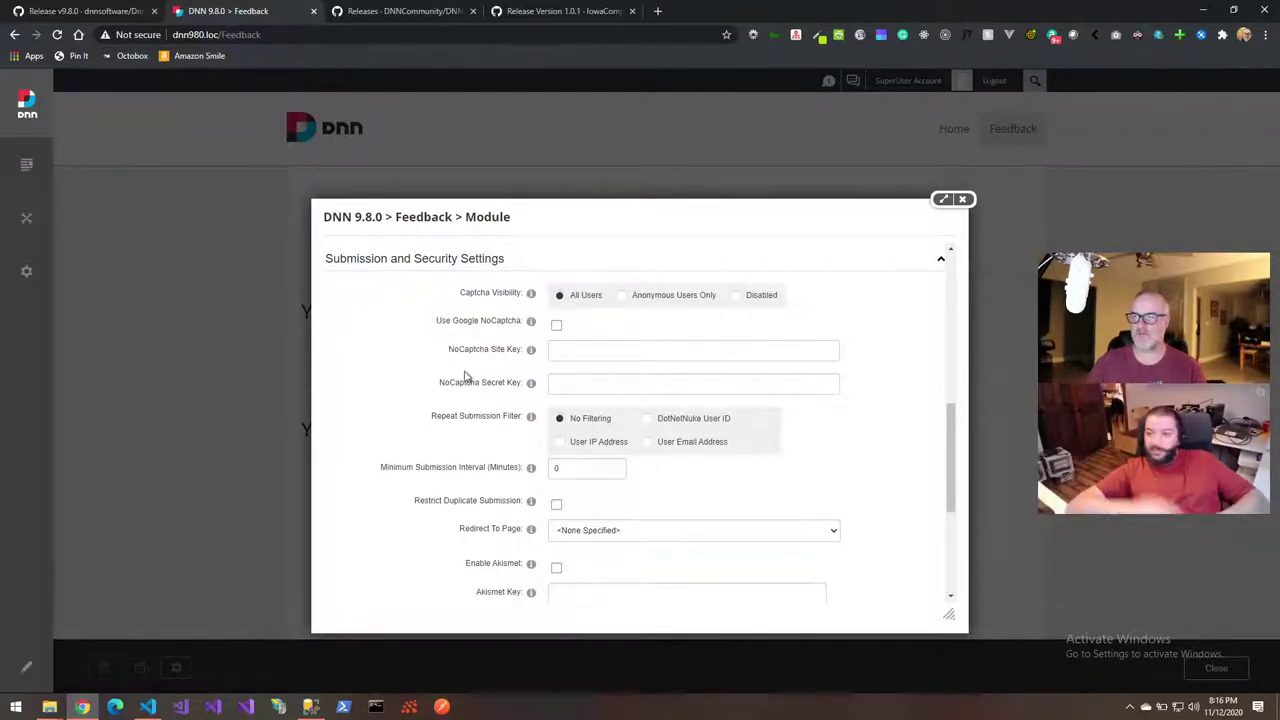
scroll(463, 376, down, 3)
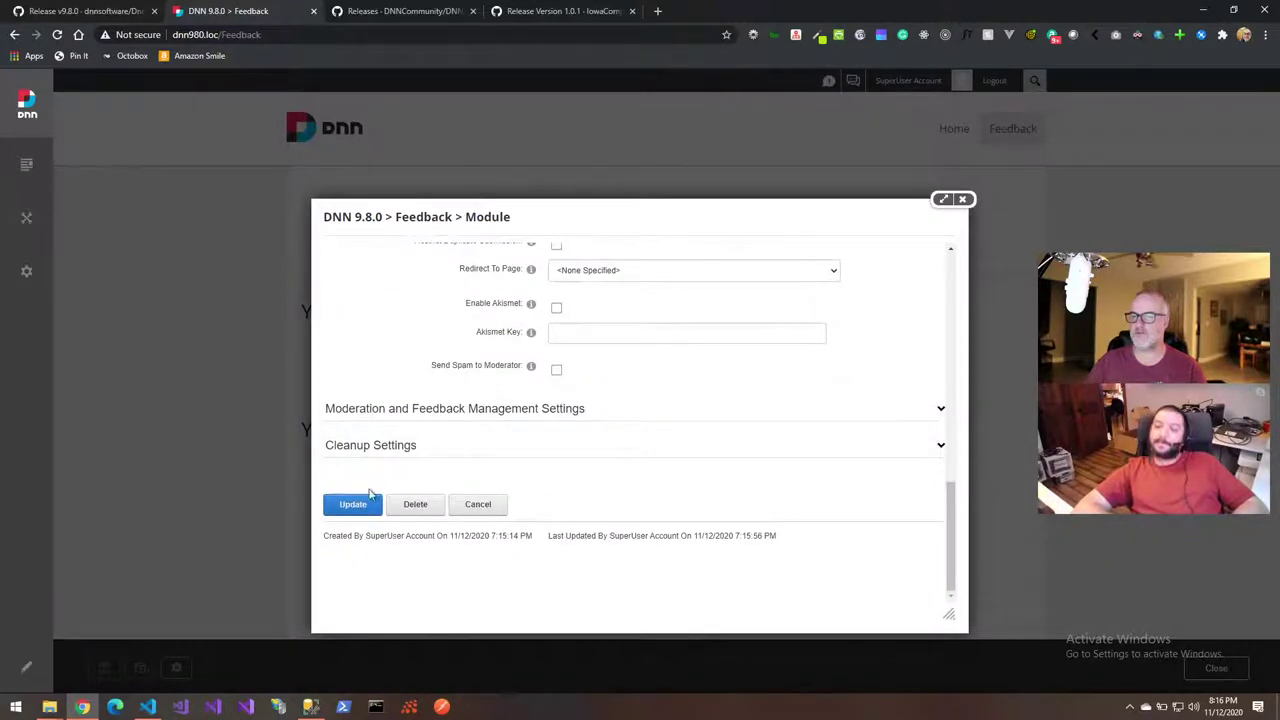
click(350, 504)
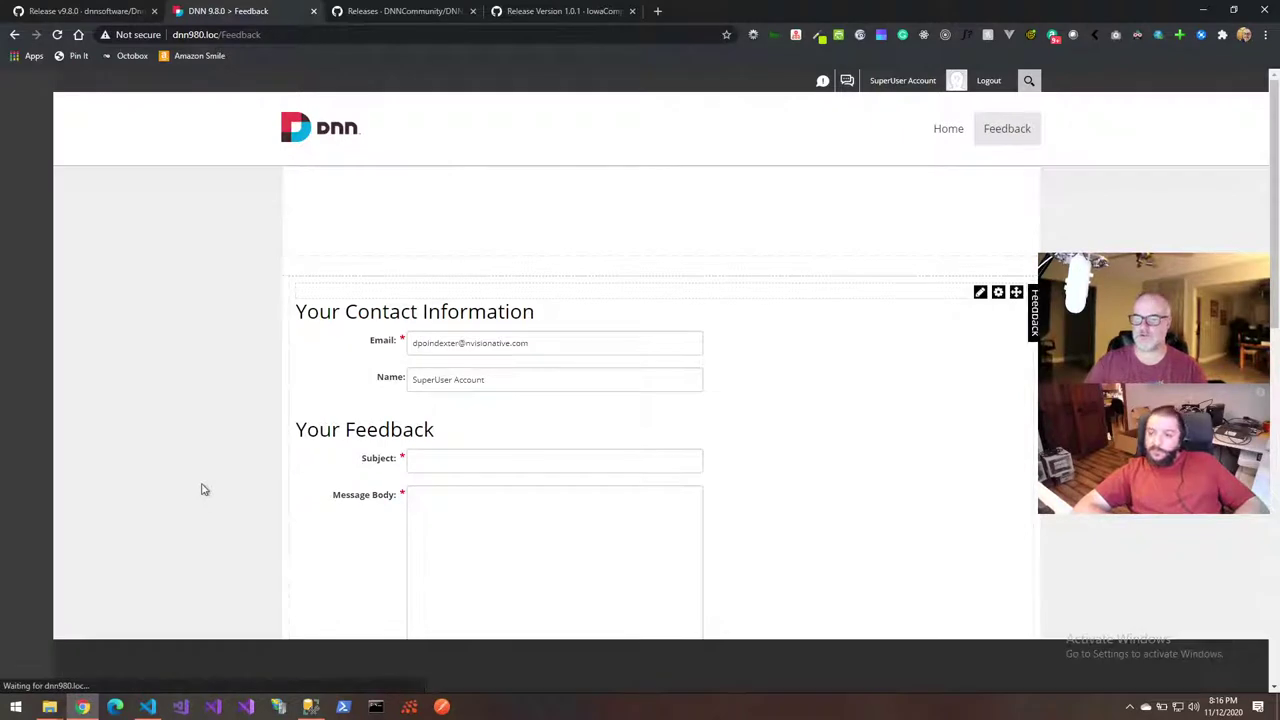
Check the Feedback form shows a Security Code captcha, then return to the v9.8.0 notes
scroll(201, 489, down, 2)
scroll(201, 489, down, 1)
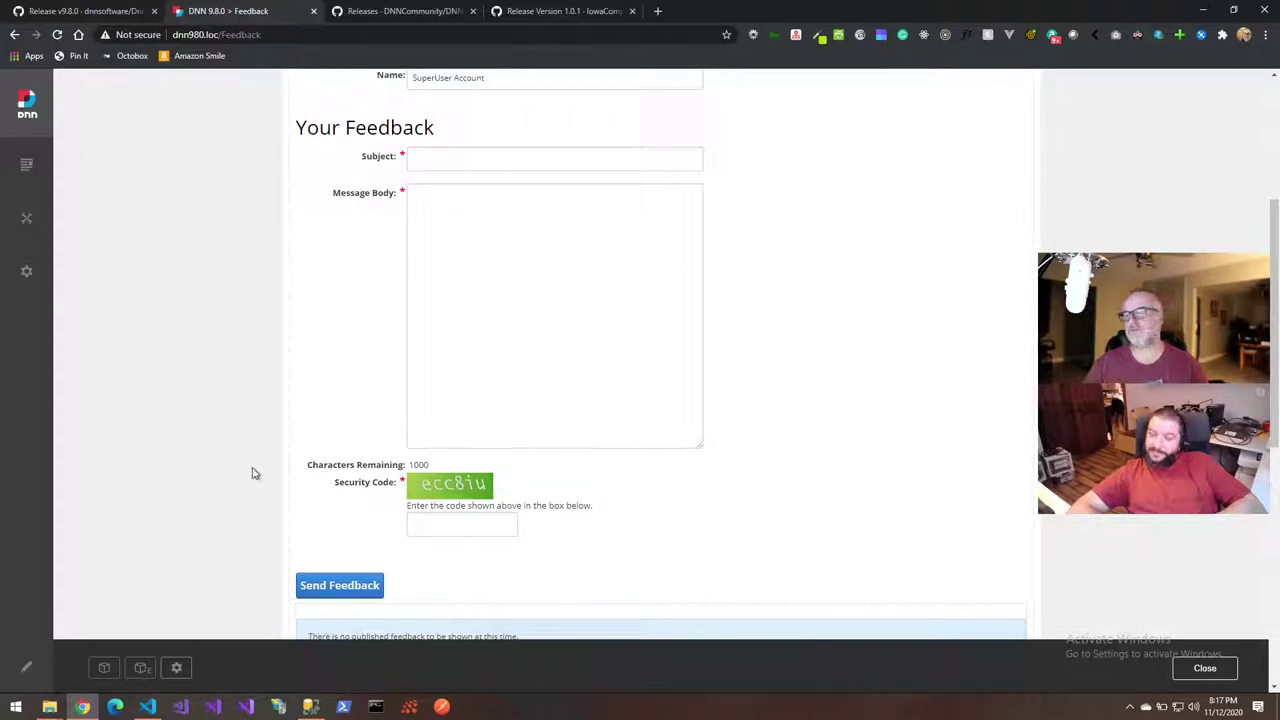
click(80, 12)
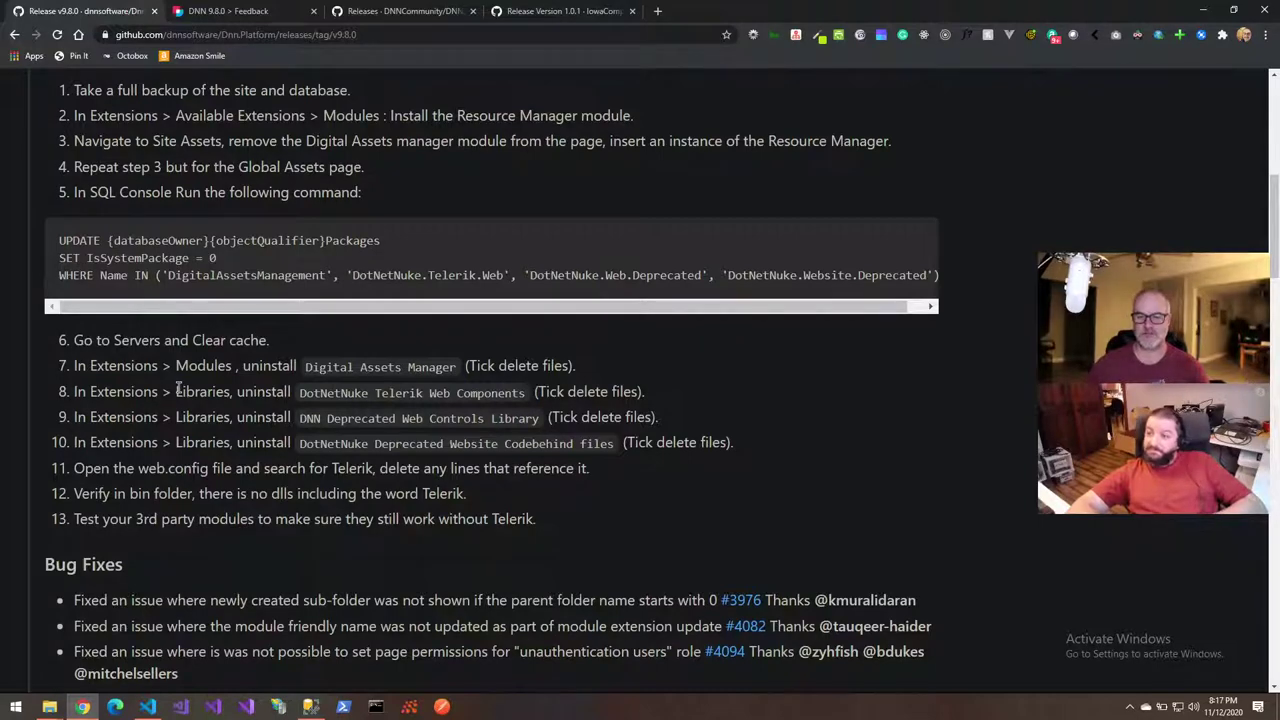
Review the Optional Telerik Removal section, then load the DNN Home page from the Feedback tab
scroll(224, 296, up, 3)
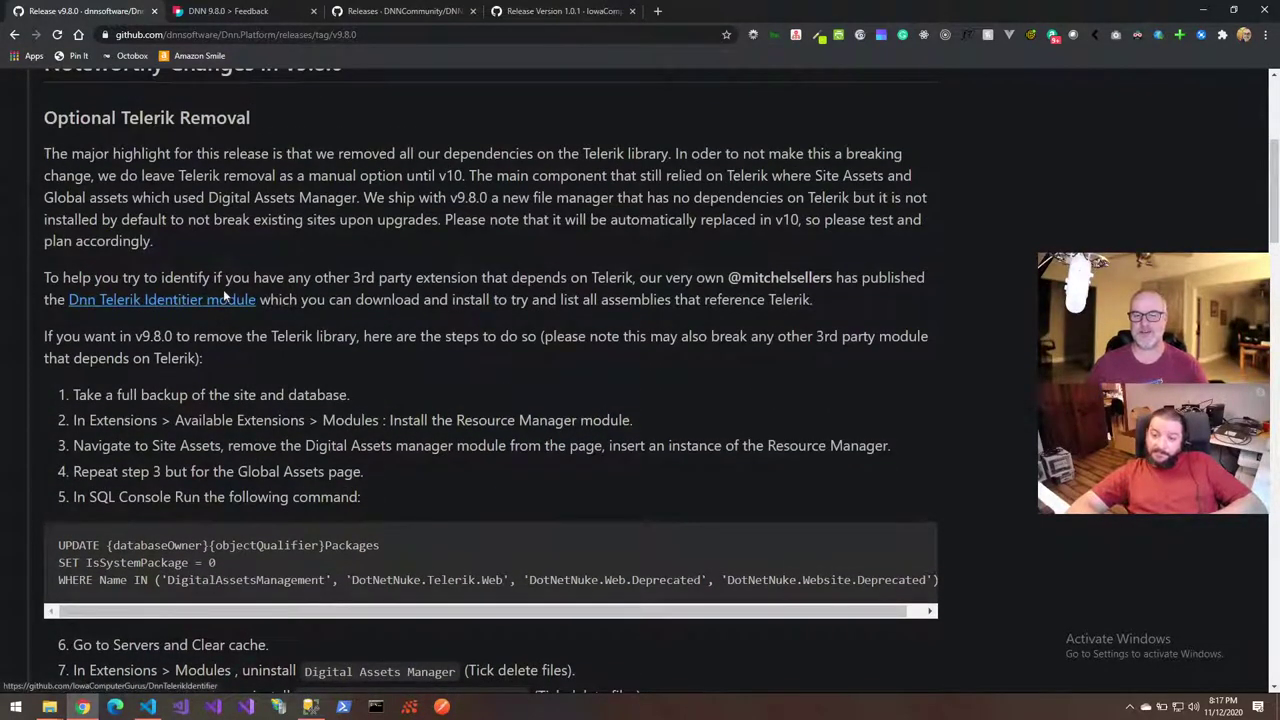
scroll(223, 289, down, 1)
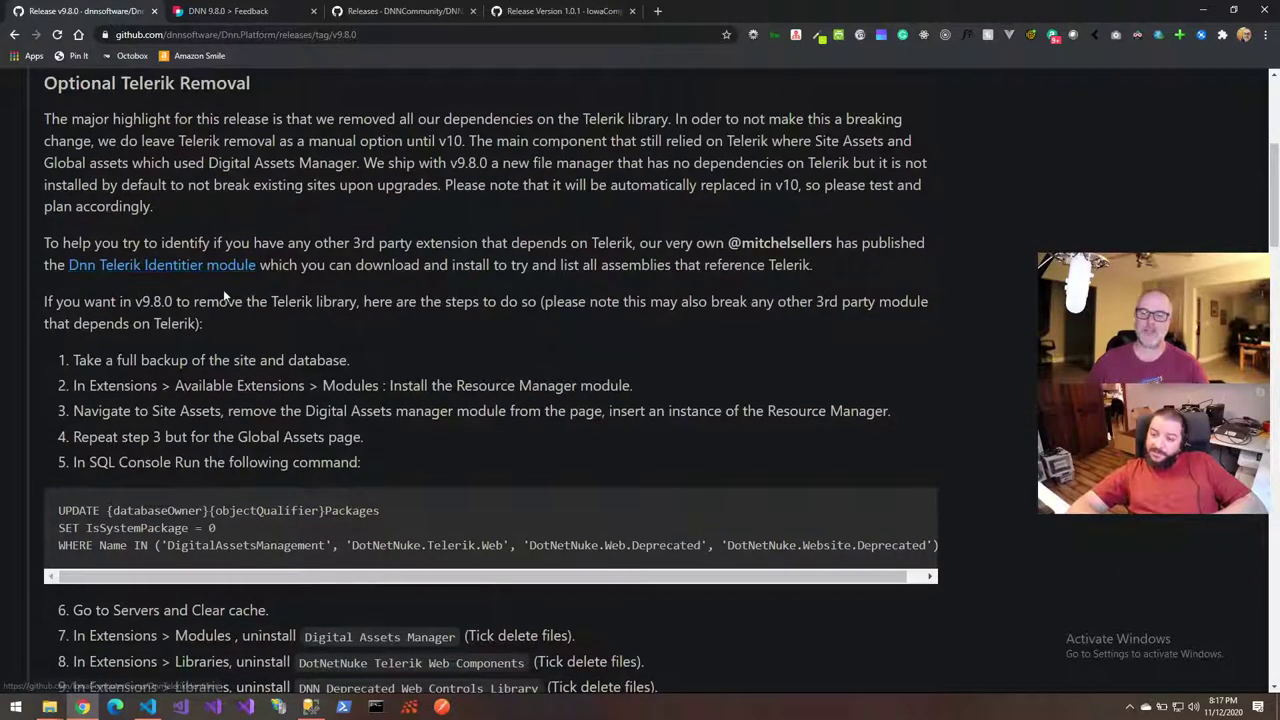
click(229, 11)
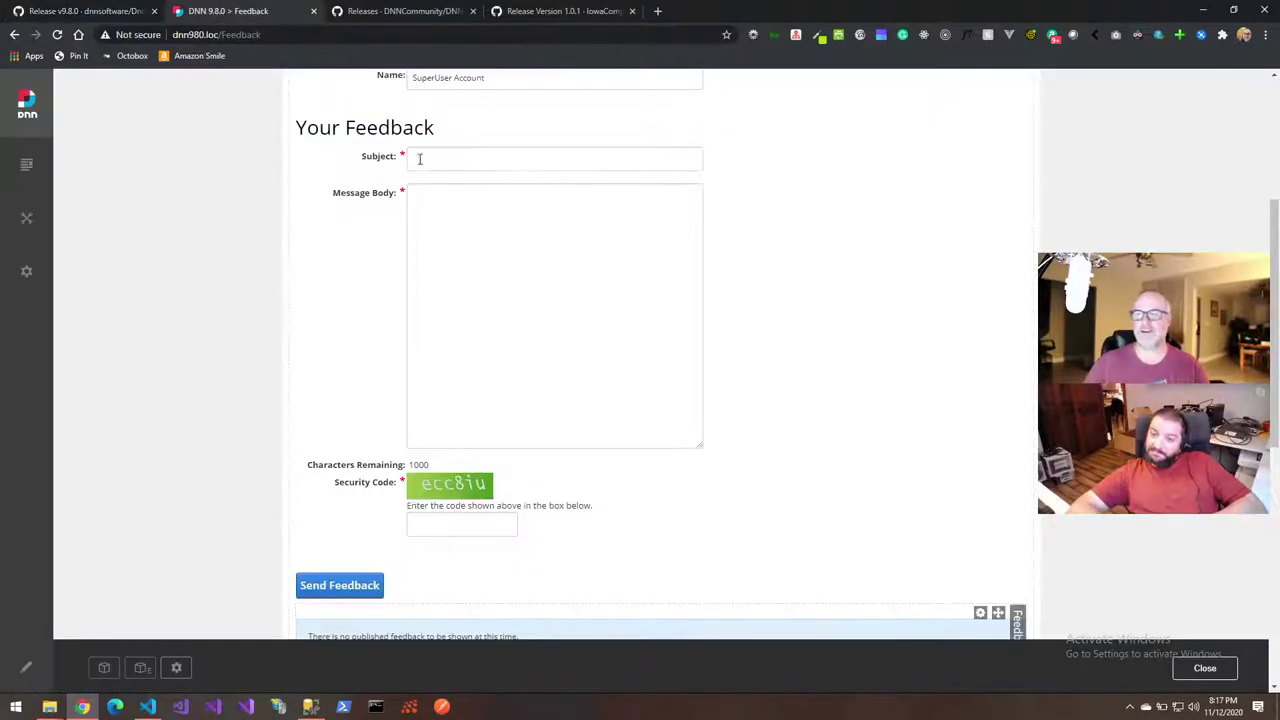
scroll(311, 209, up, 3)
click(320, 134)
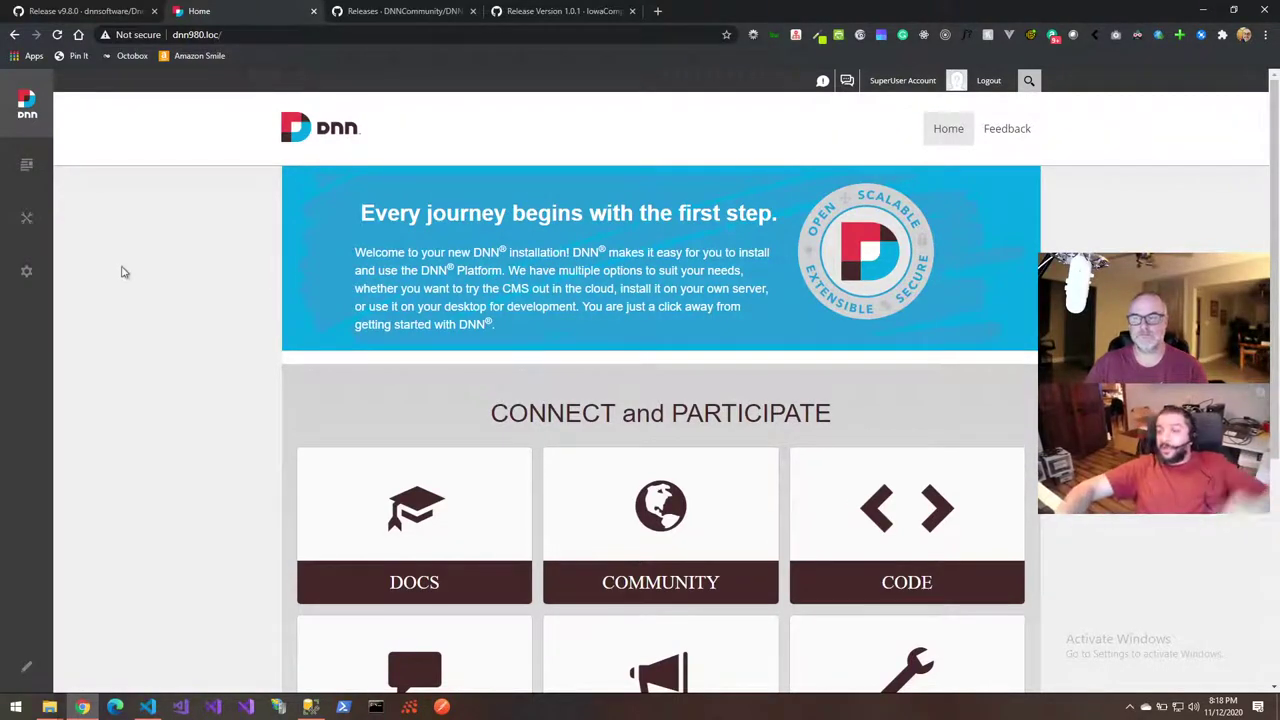
Switch to the GitHub v9.8.0 release notes, zoom out one level and return to the top
mouse_move(52, 272)
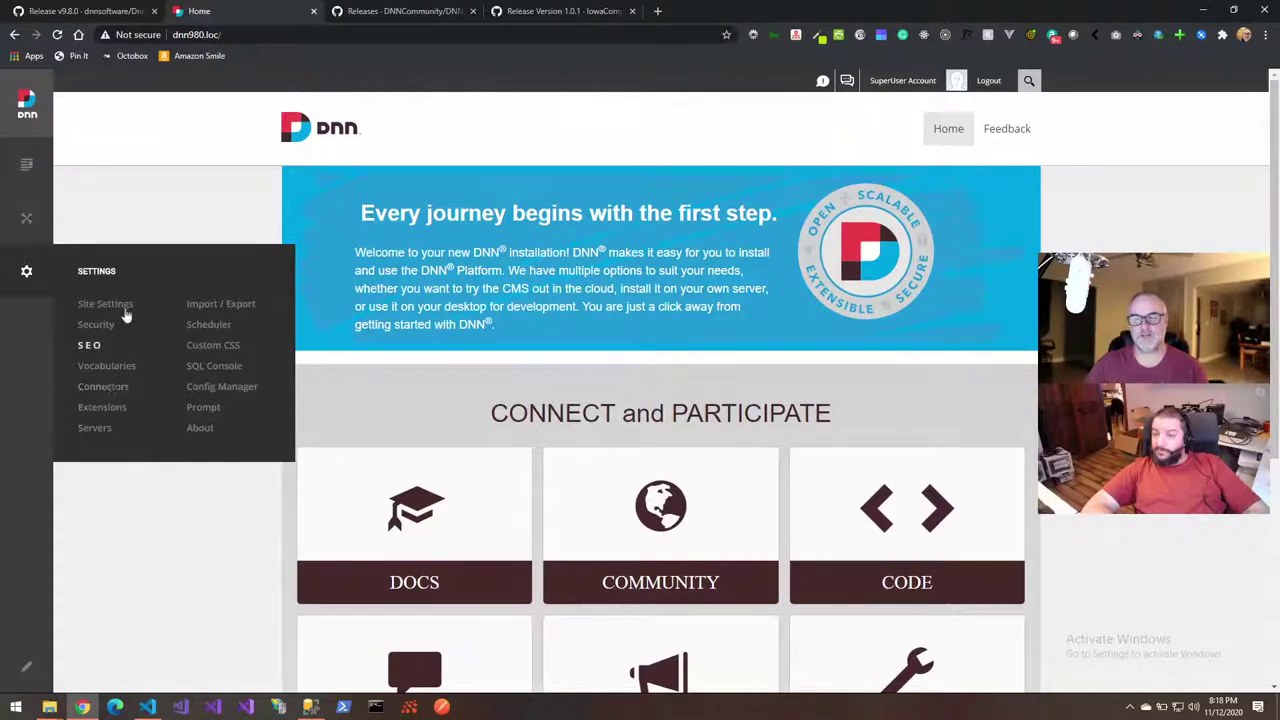
mouse_move(42, 220)
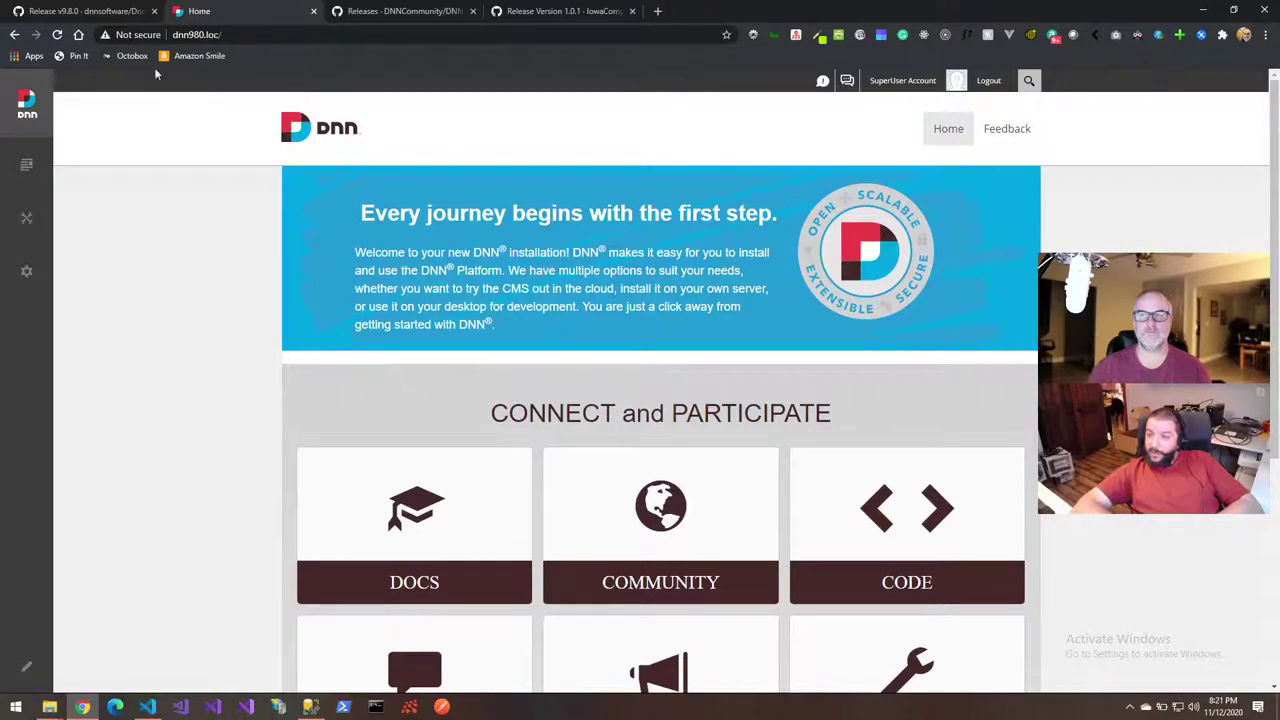
click(105, 14)
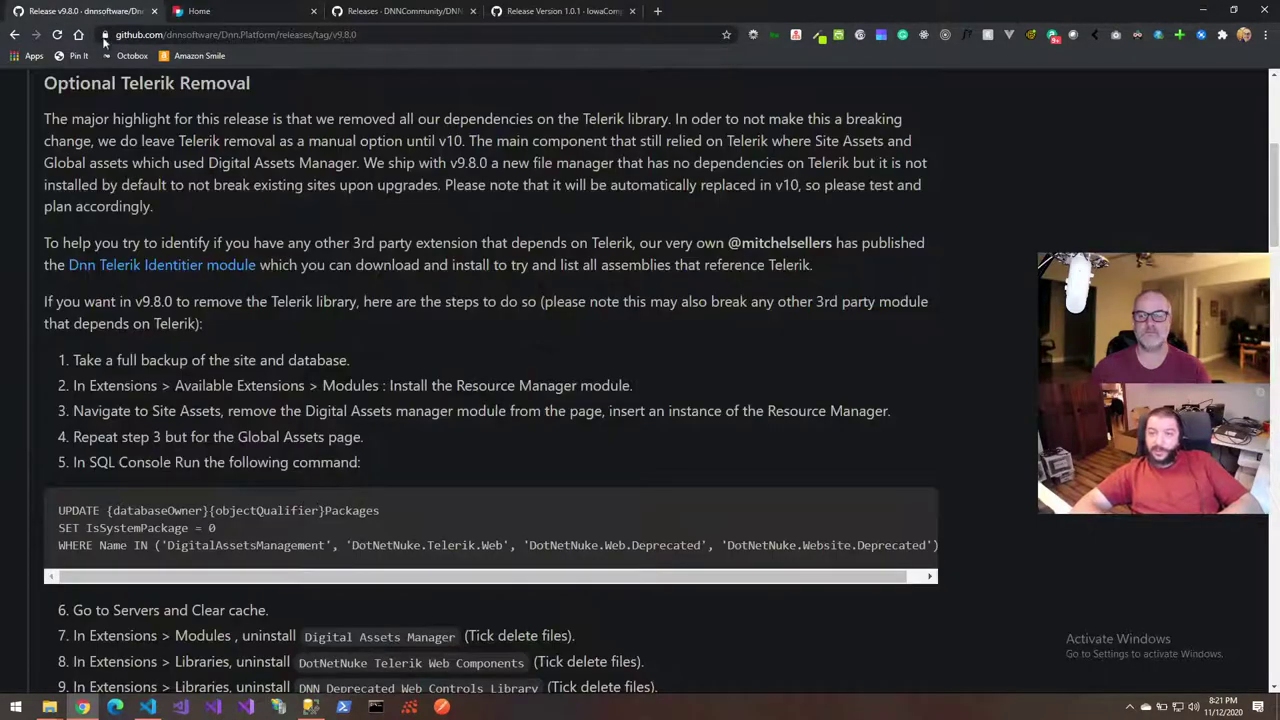
key(ctrl+minus)
scroll(113, 176, up, 3)
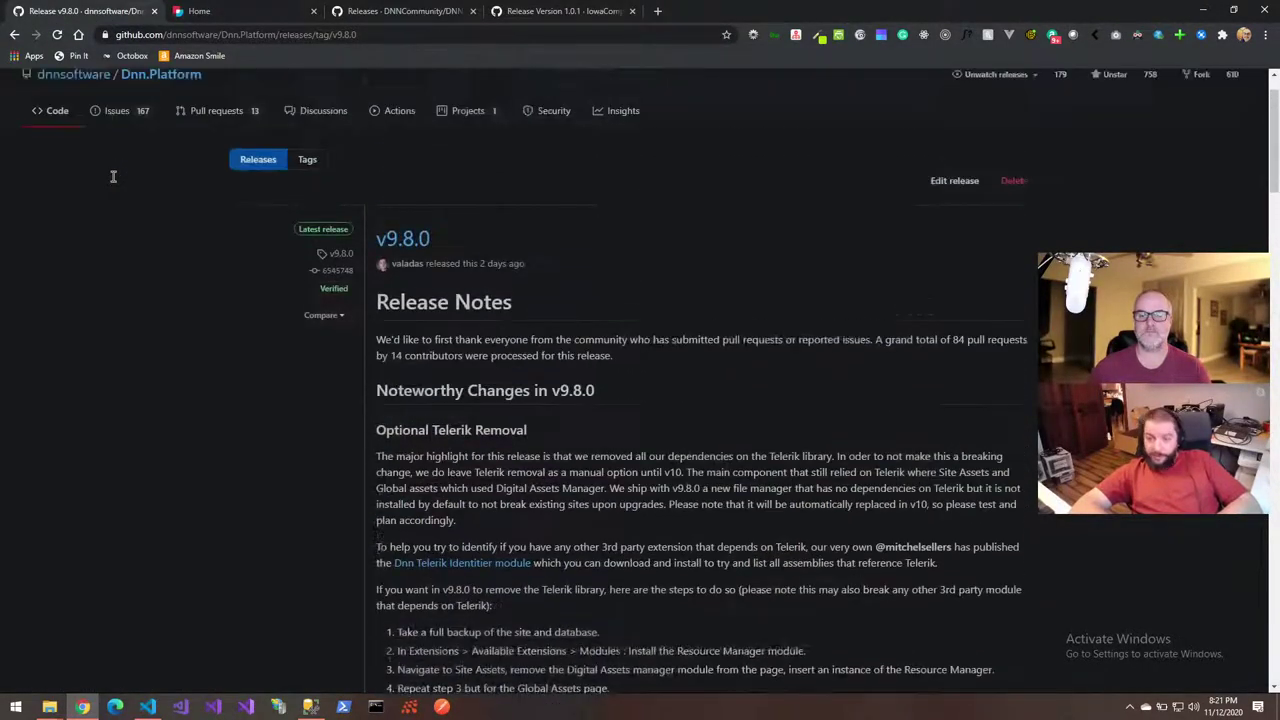